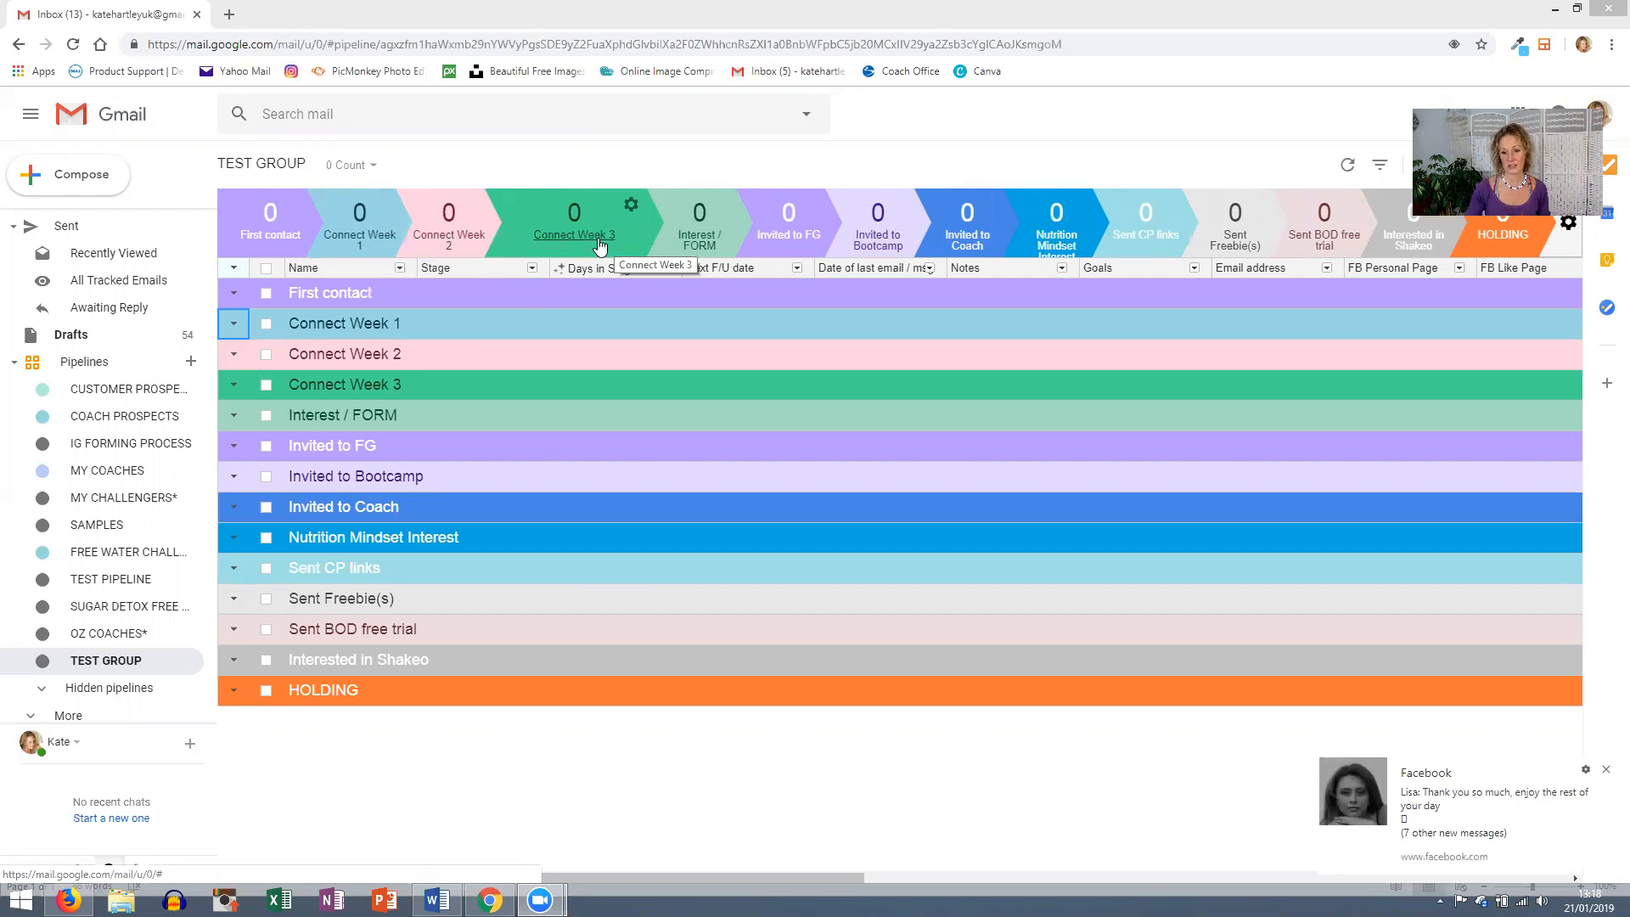
- Close the Facebook message notification in the bottom-right corner
click(1605, 771)
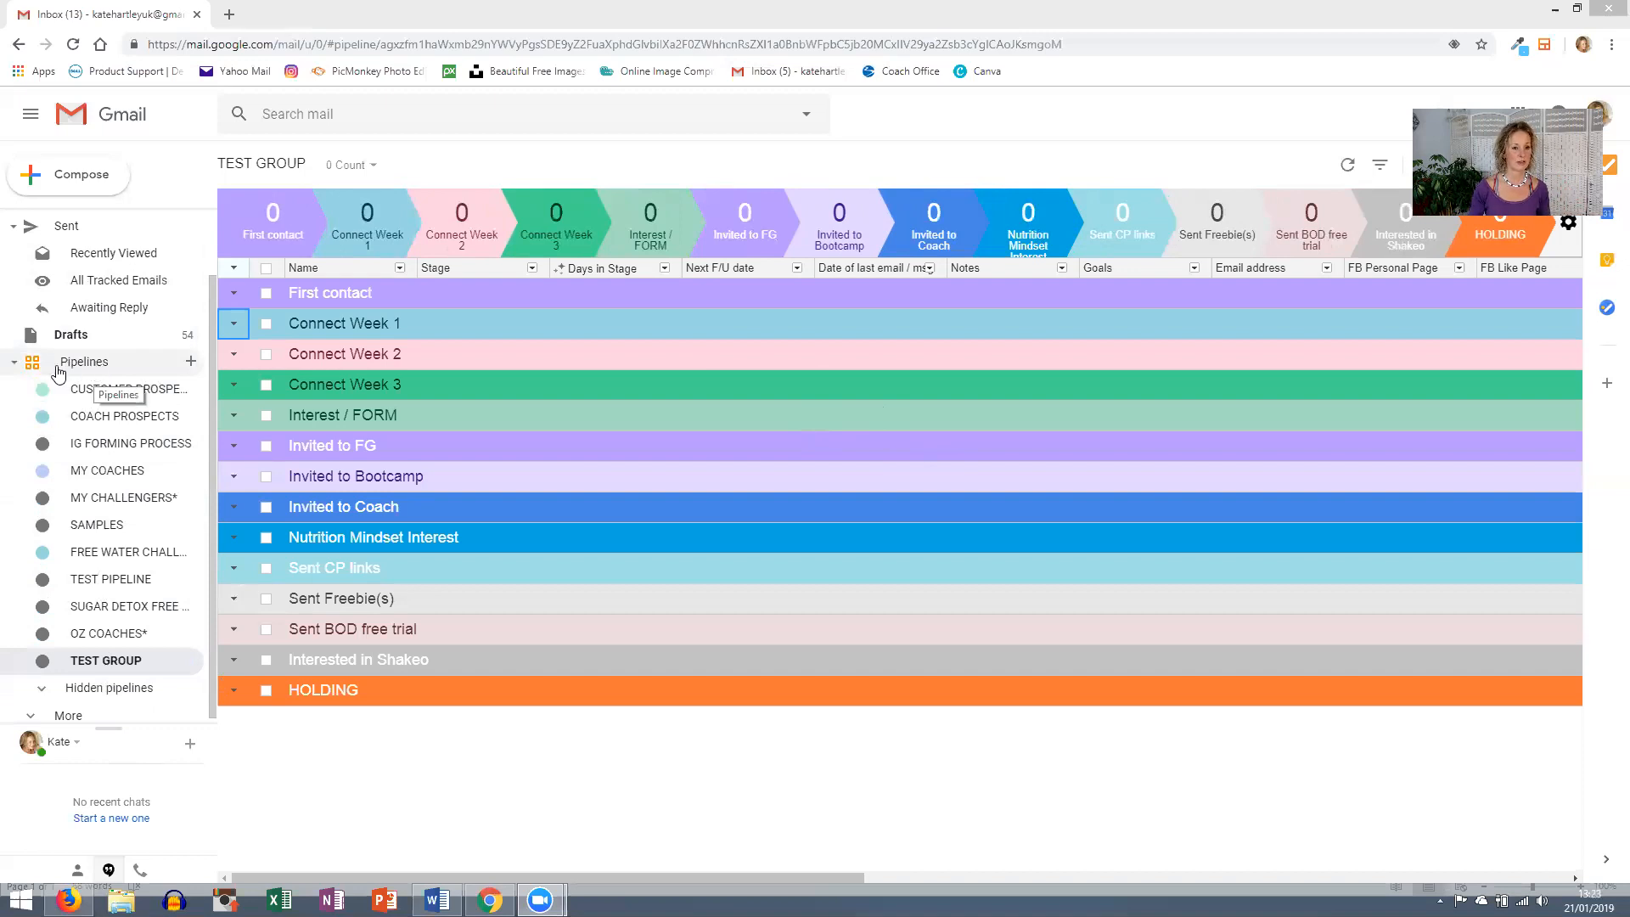
- Start a new Sales Deals pipeline and set its sharing to Private
click(190, 363)
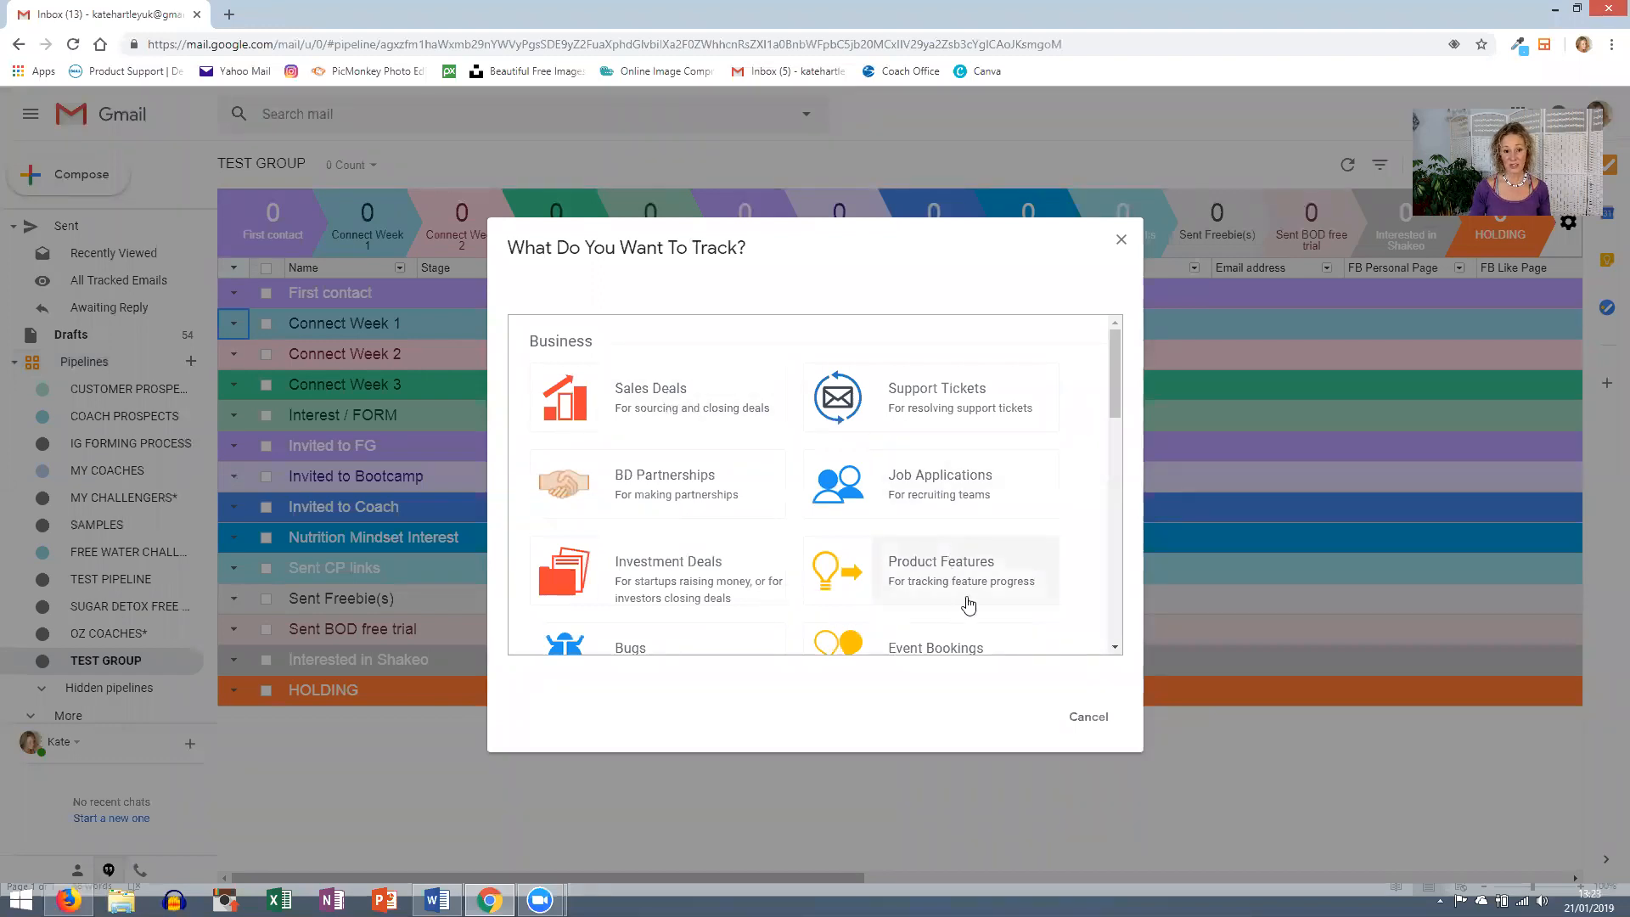
click(634, 430)
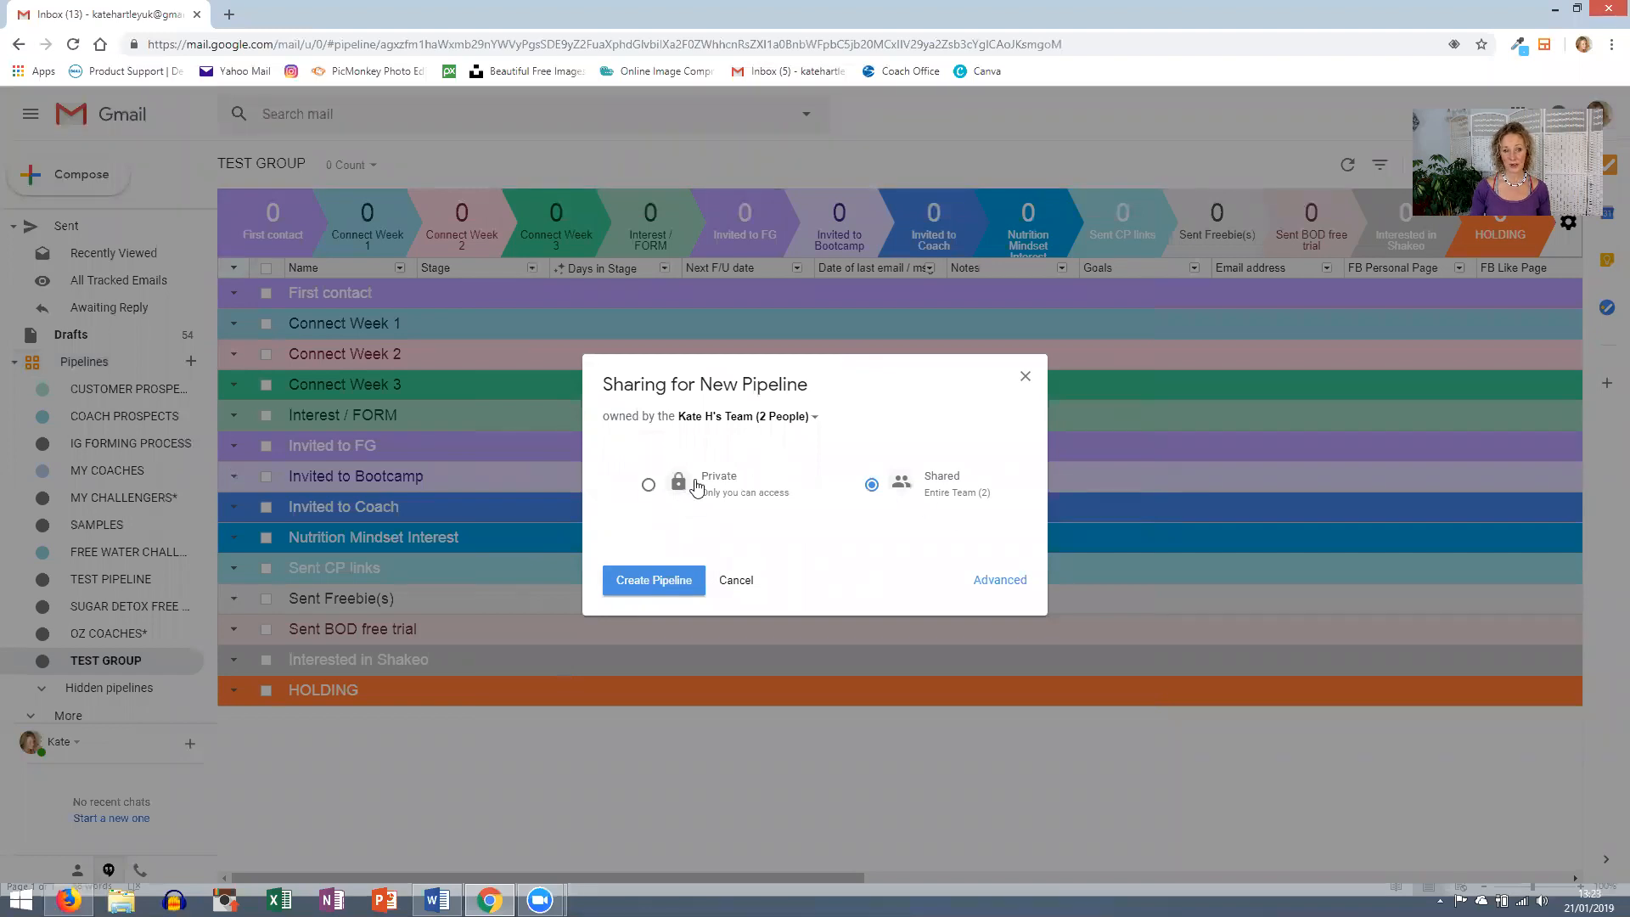
click(647, 487)
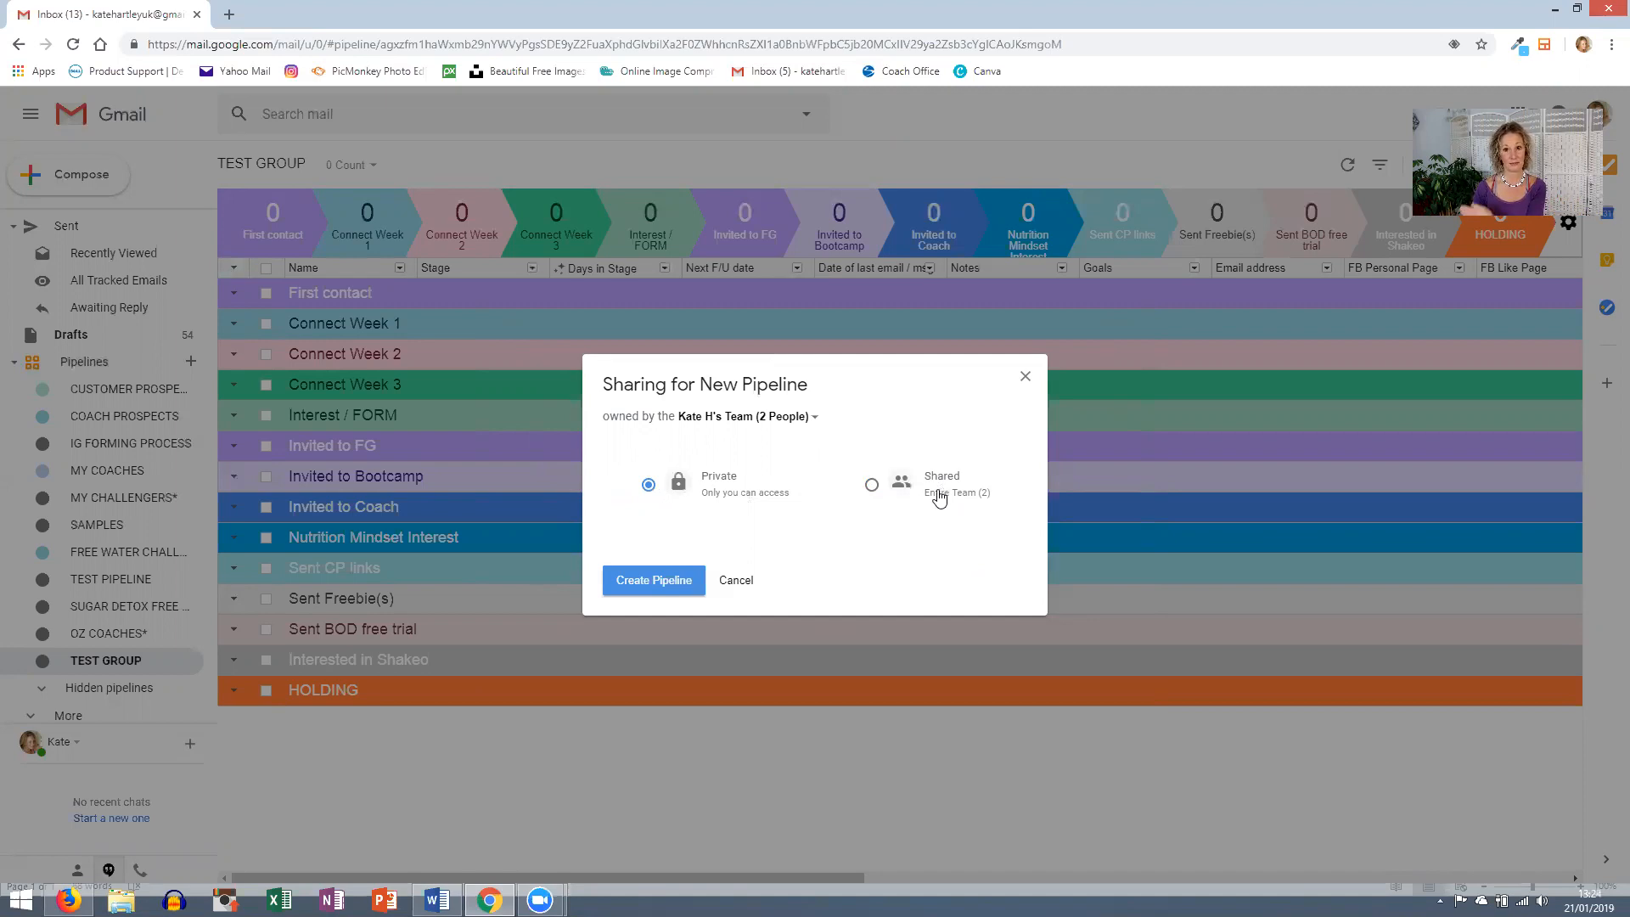
- Create the private Sales Deals pipeline, then open and close Streak's help panel
click(679, 581)
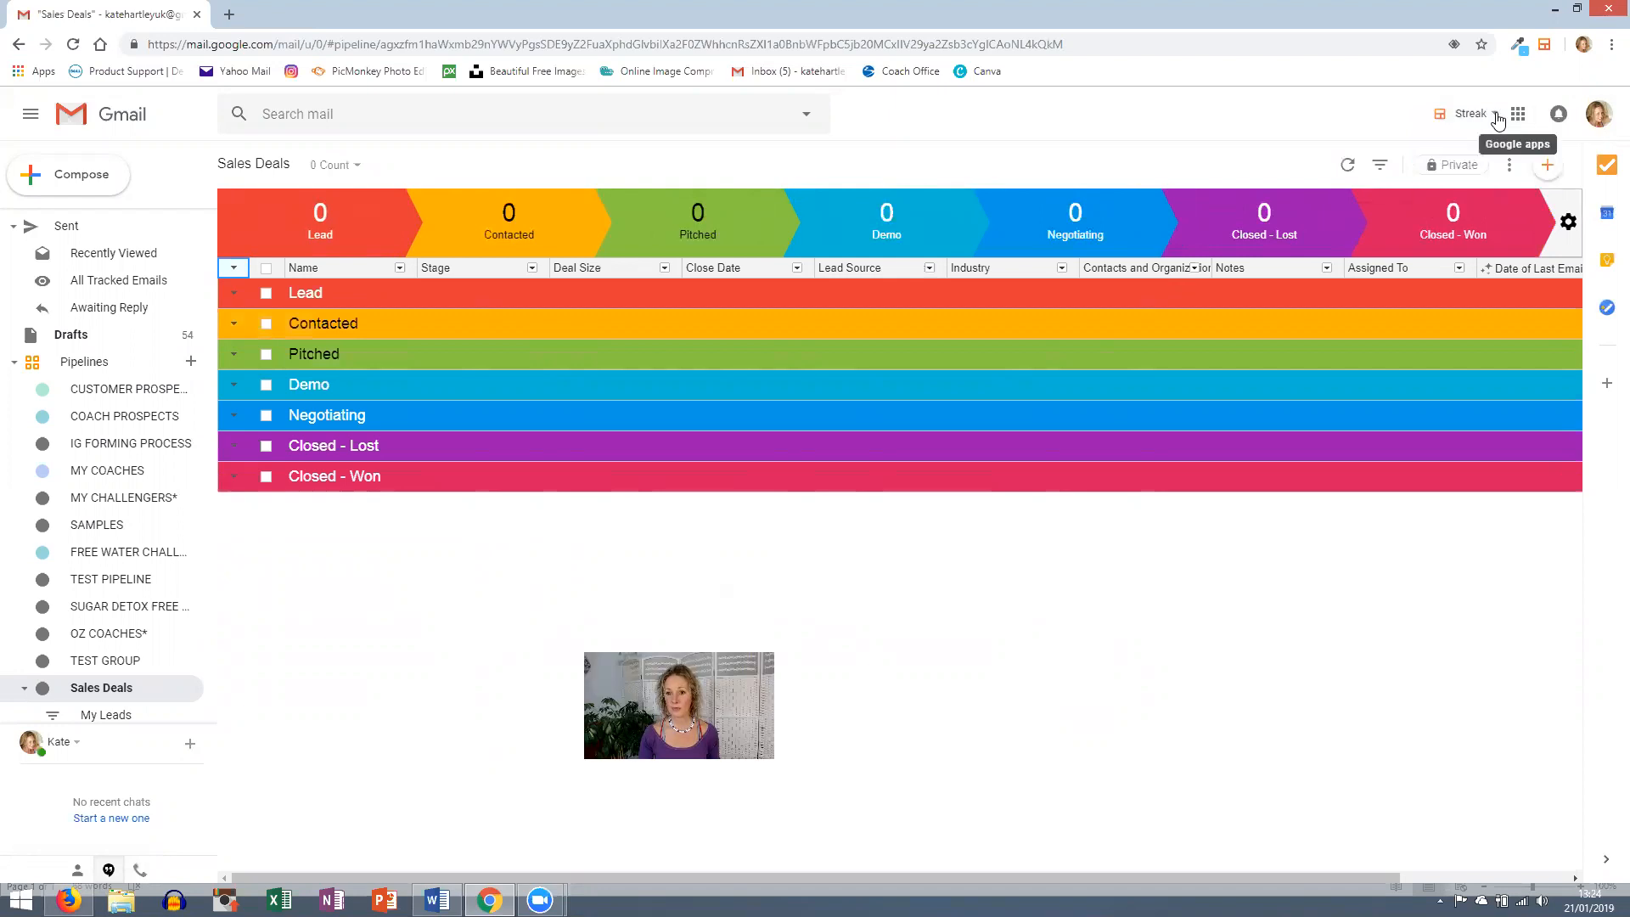
click(1495, 121)
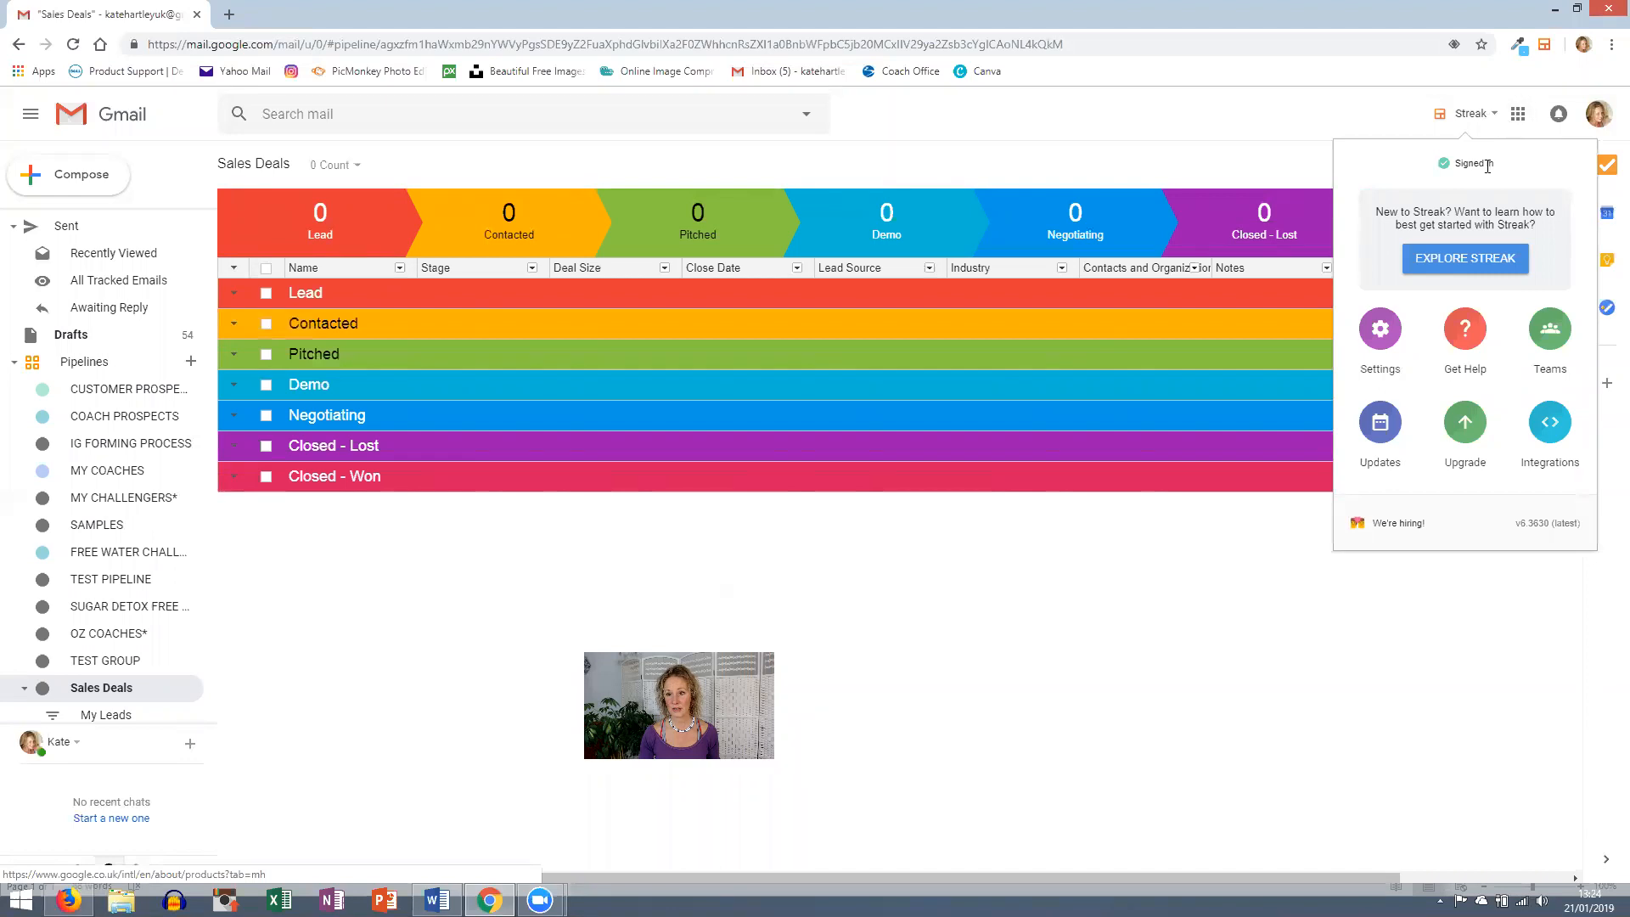
click(1468, 331)
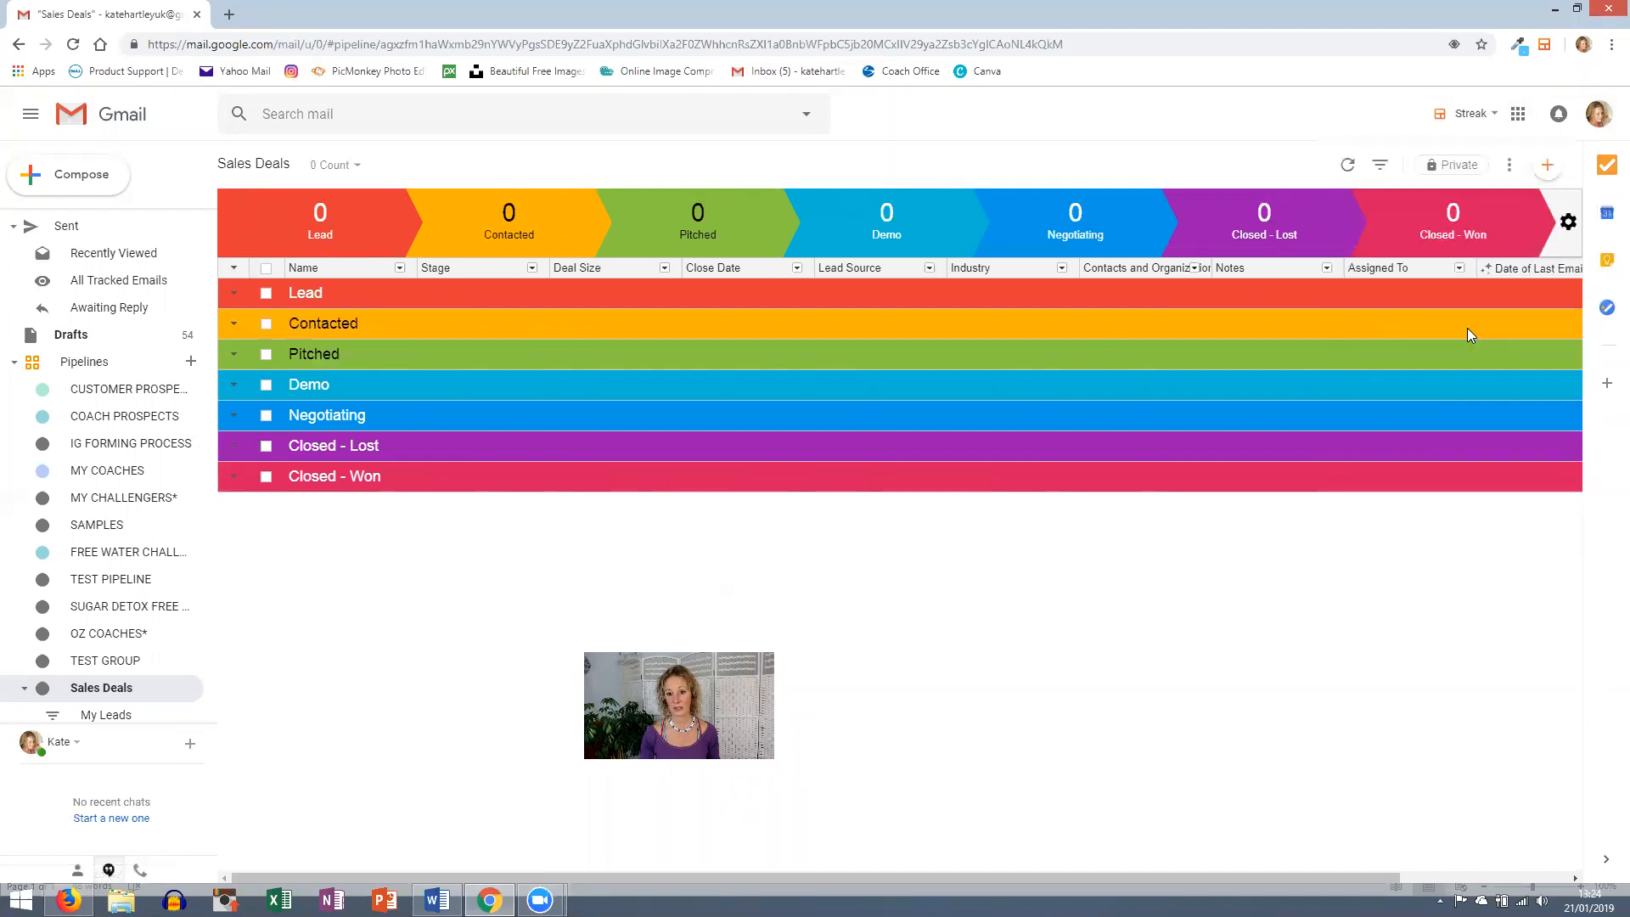
mouse_move(1468, 333)
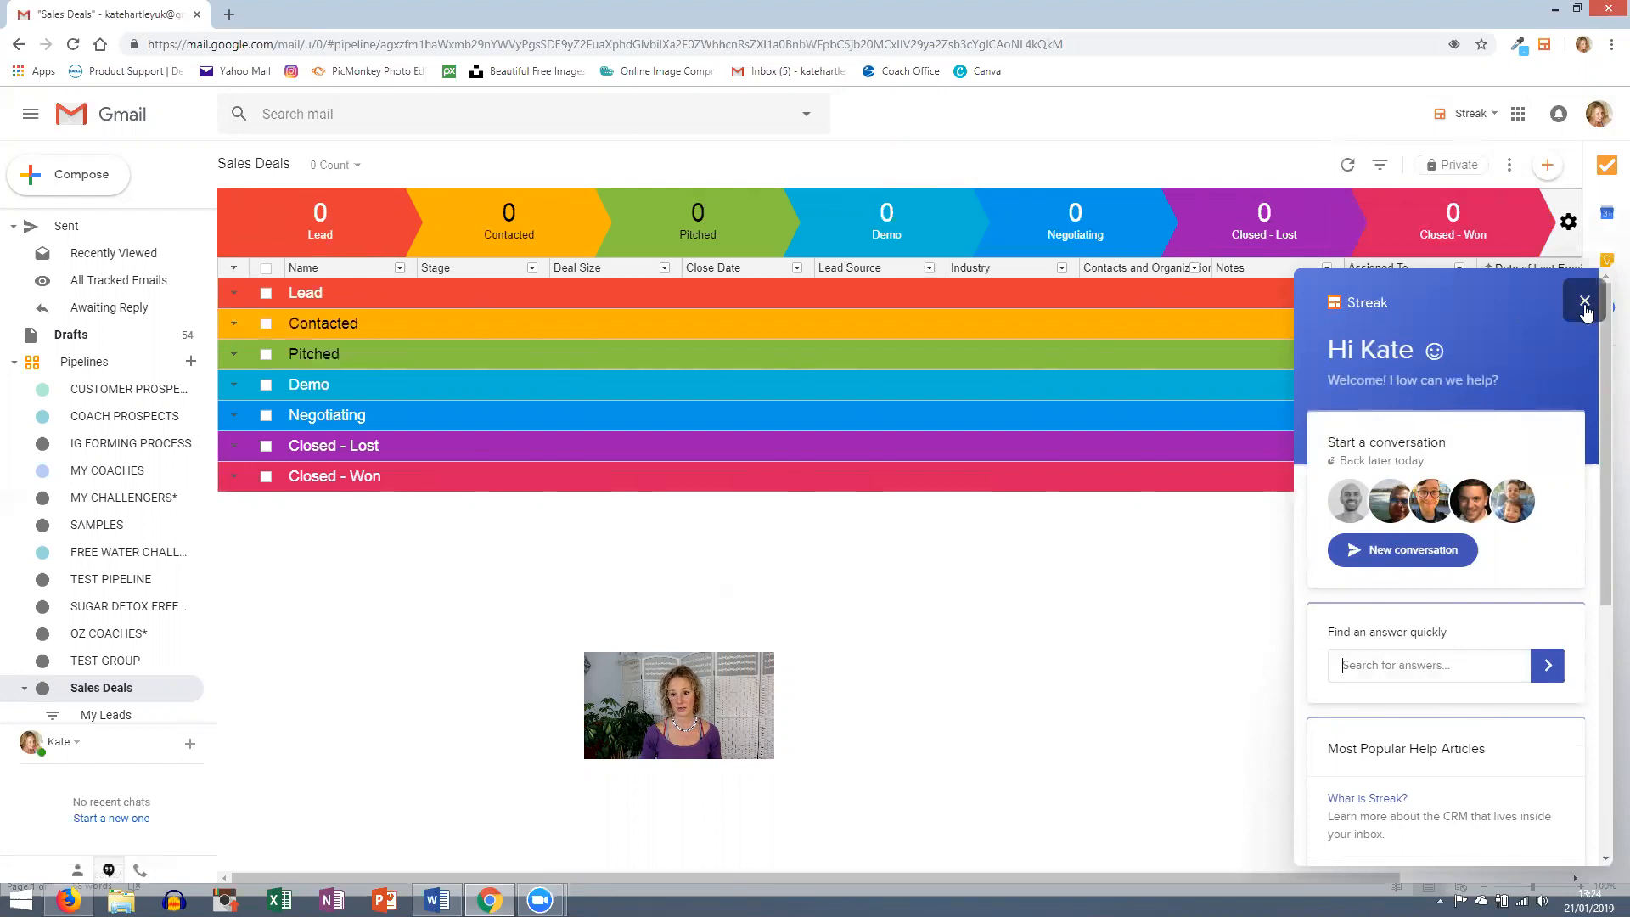
click(1584, 302)
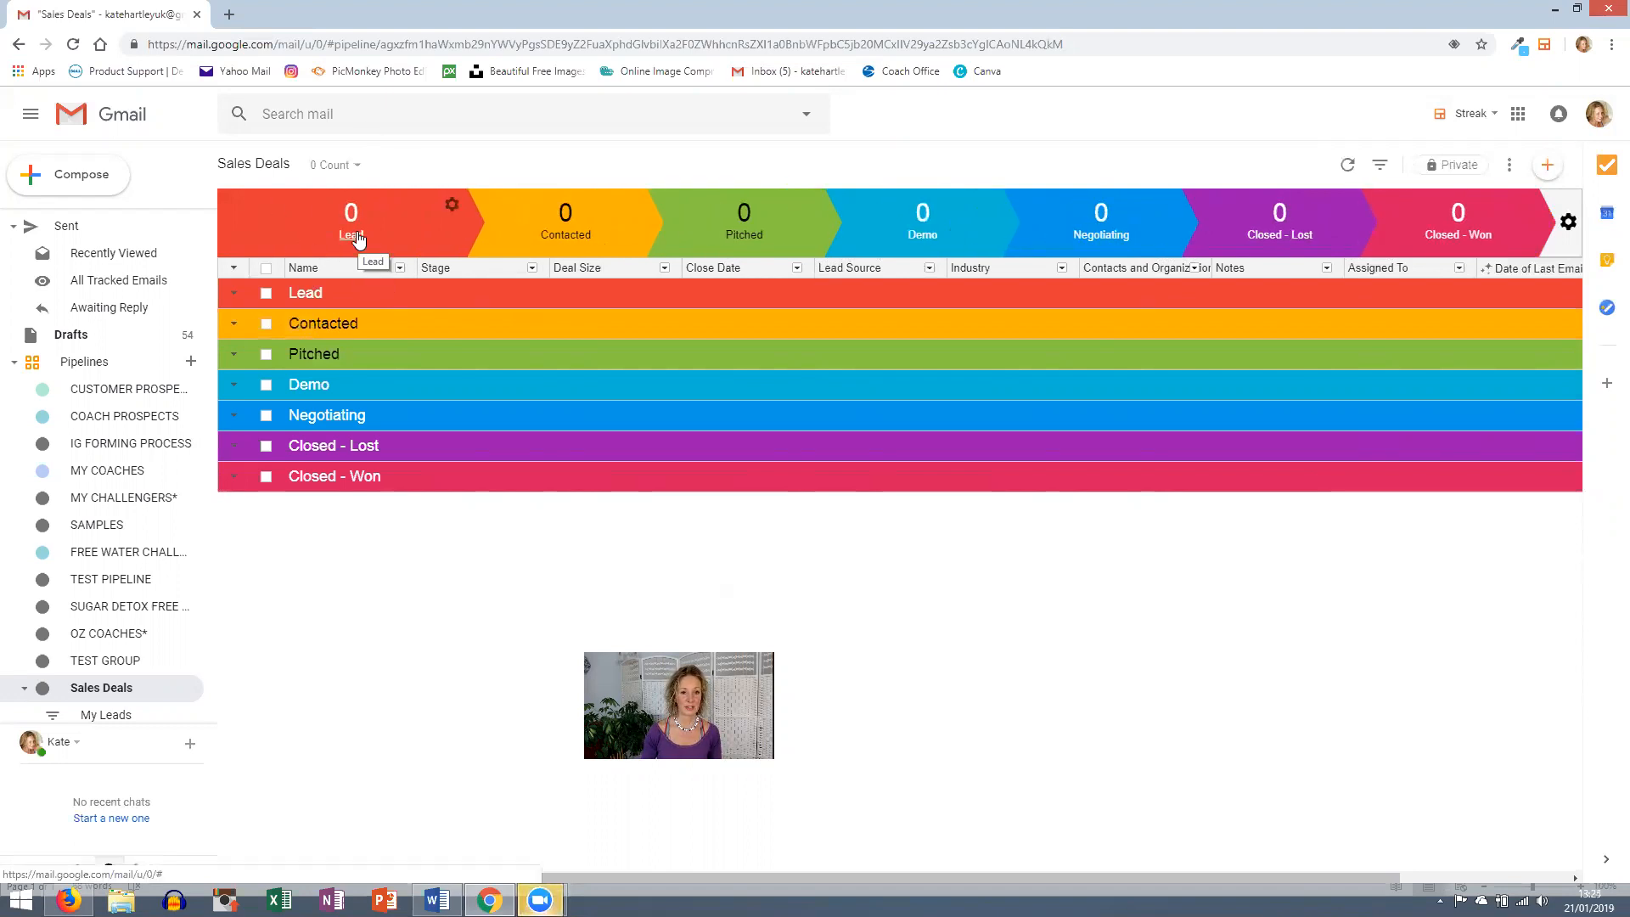
- In the stage settings, rename the first two stages to made friends and Connected 1
click(450, 206)
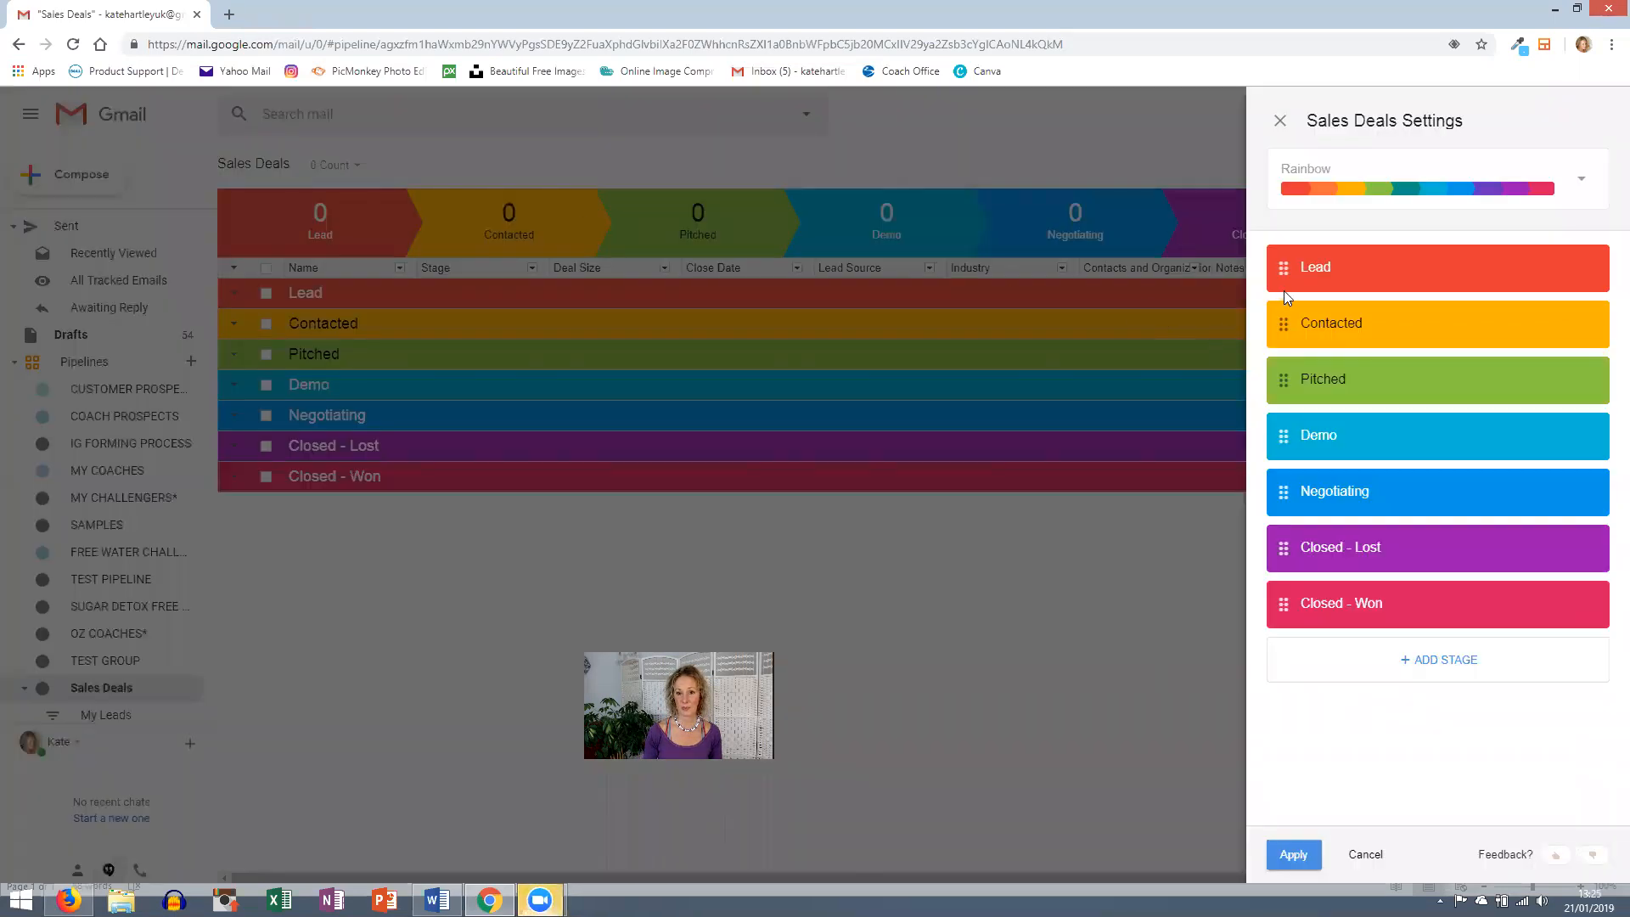
drag(1330, 266, 1261, 266)
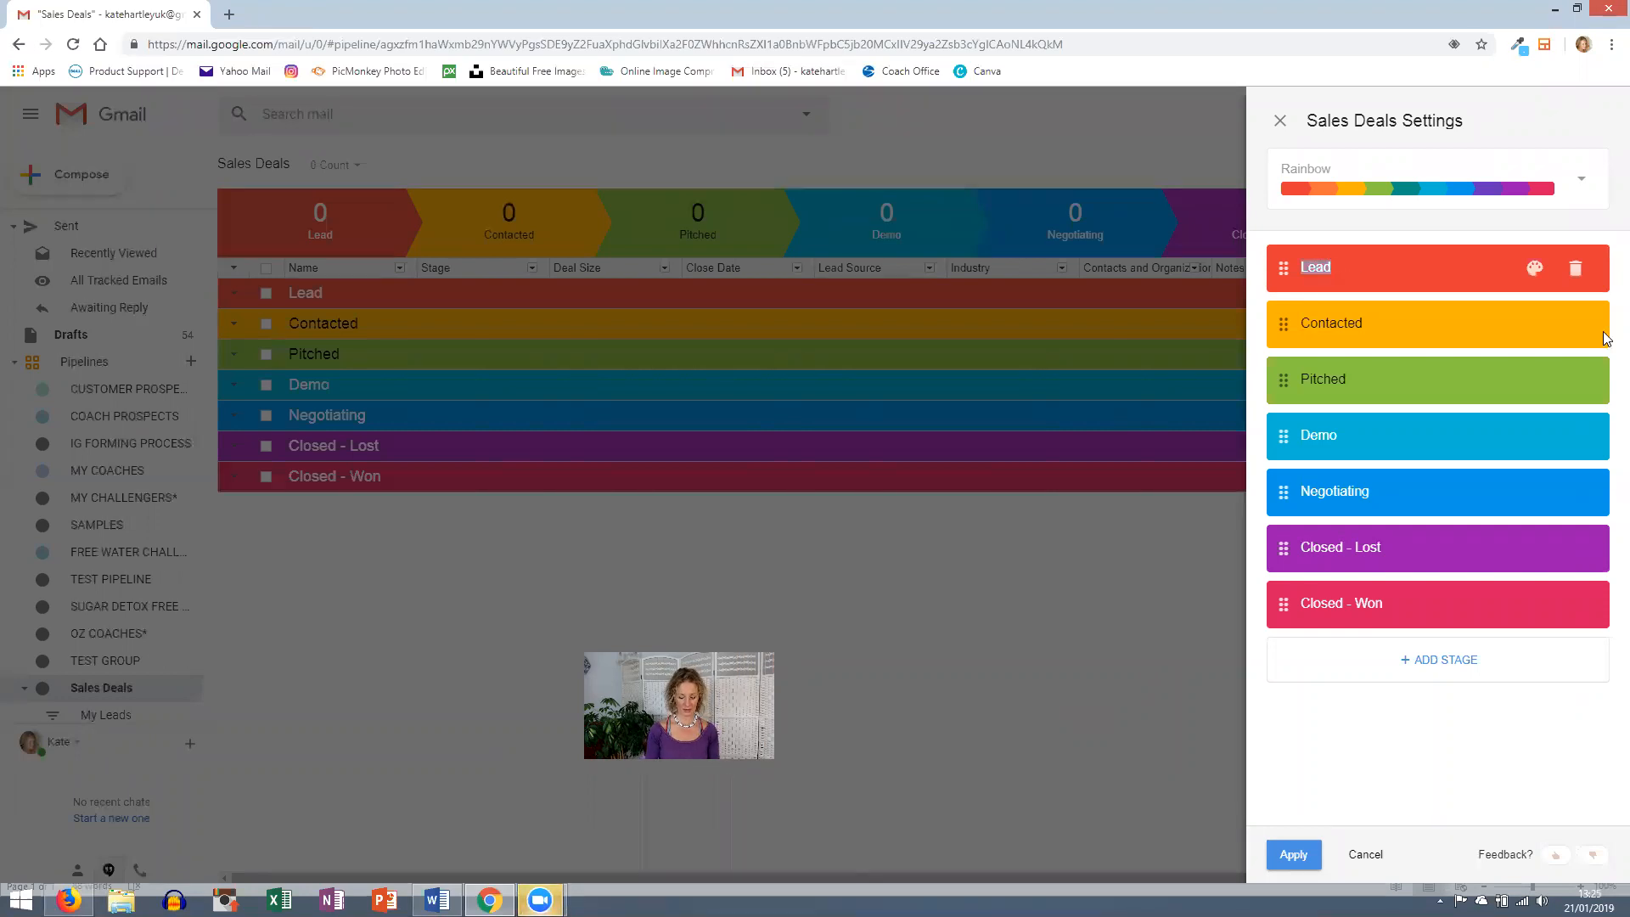
text(ne)
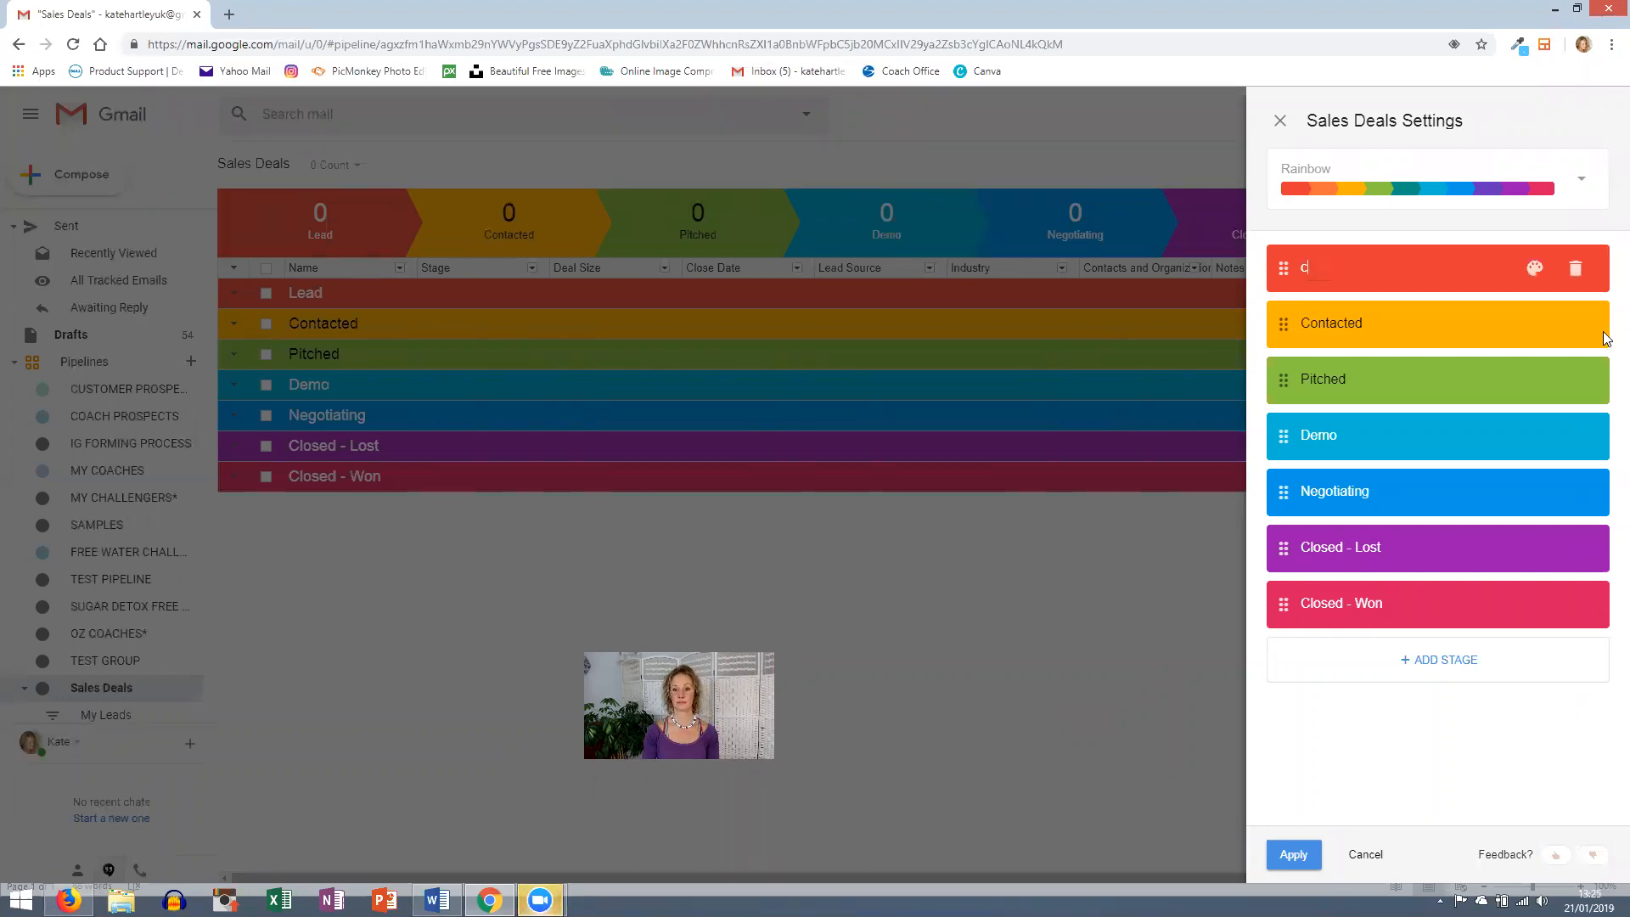
key(BackSpace)
key(BackSpace)
text(made friends)
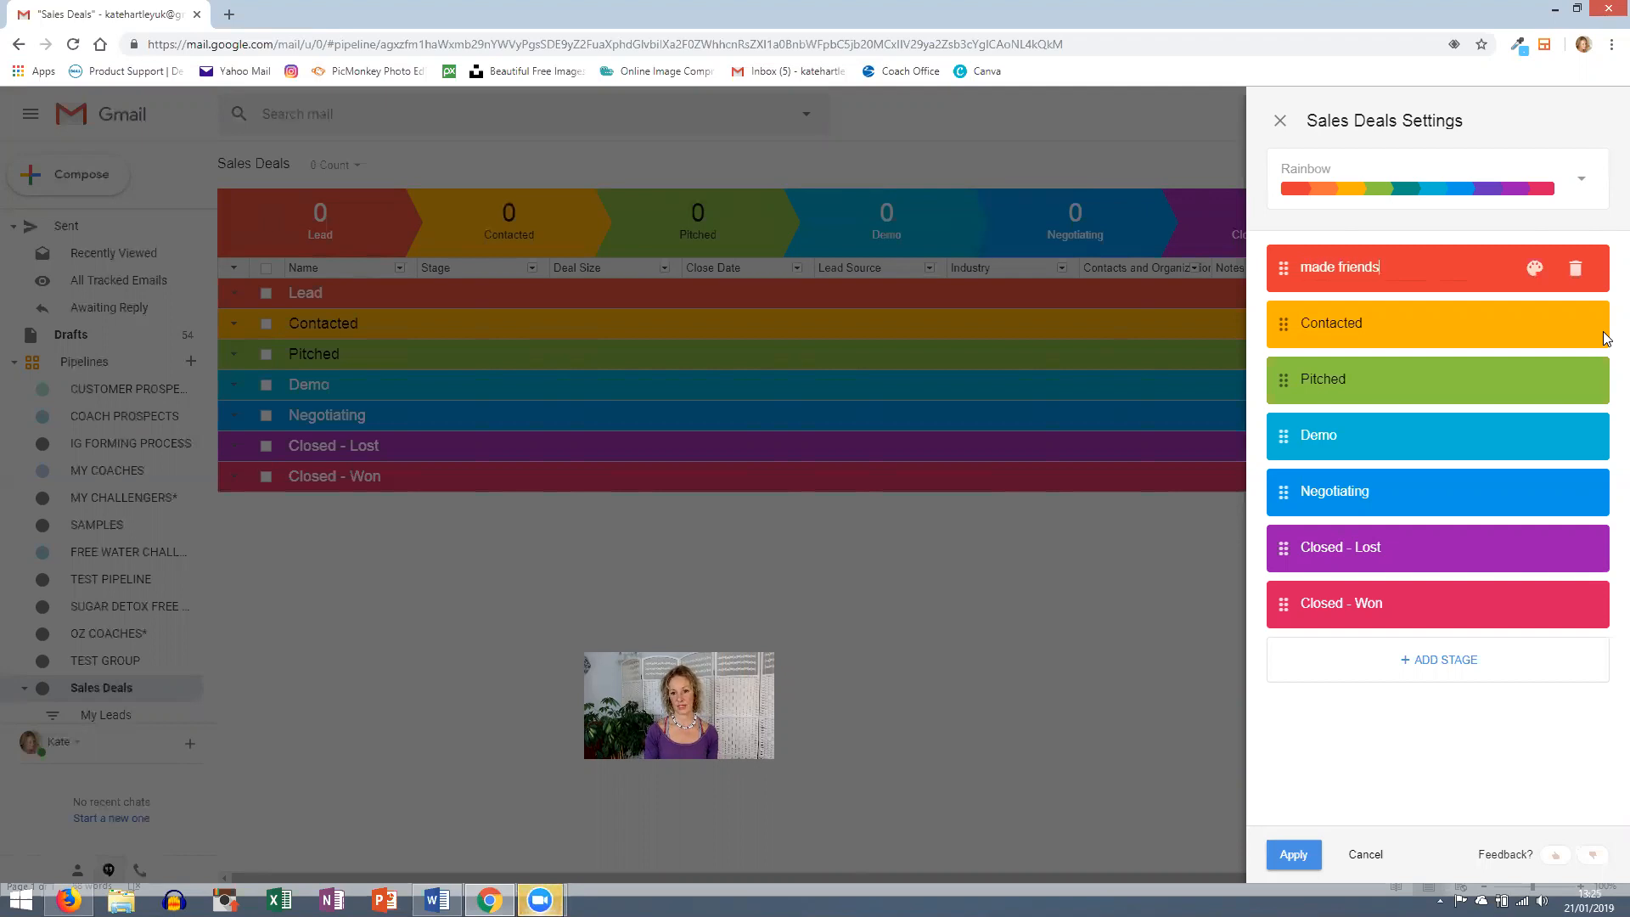
key(Return)
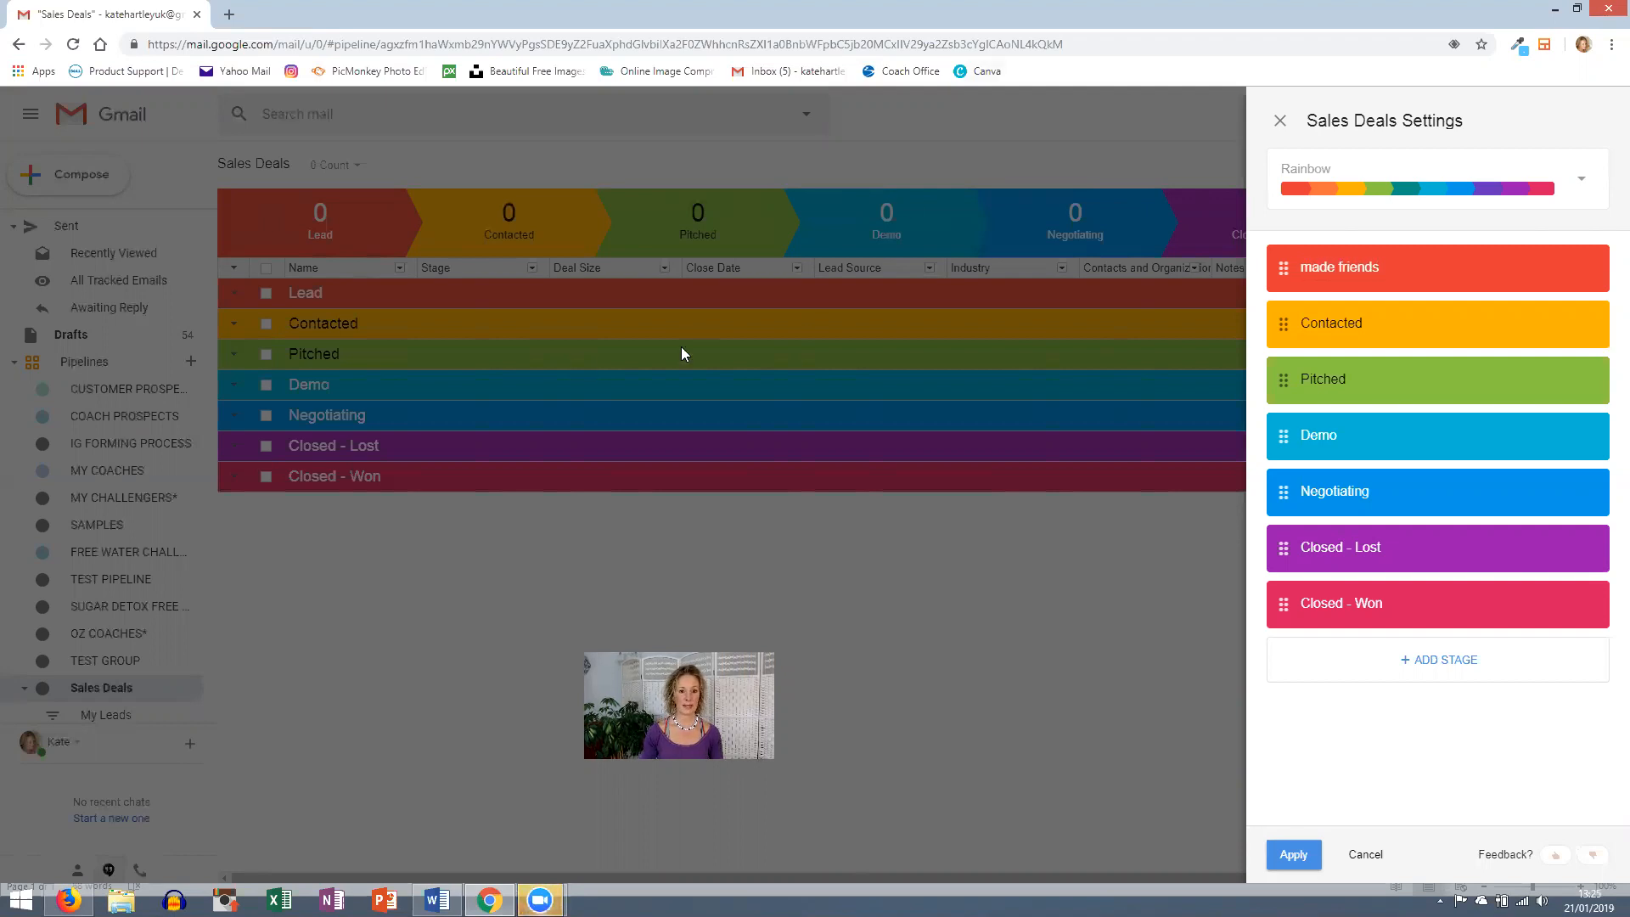
click(1355, 323)
key(ctrl+a)
text(Connected )
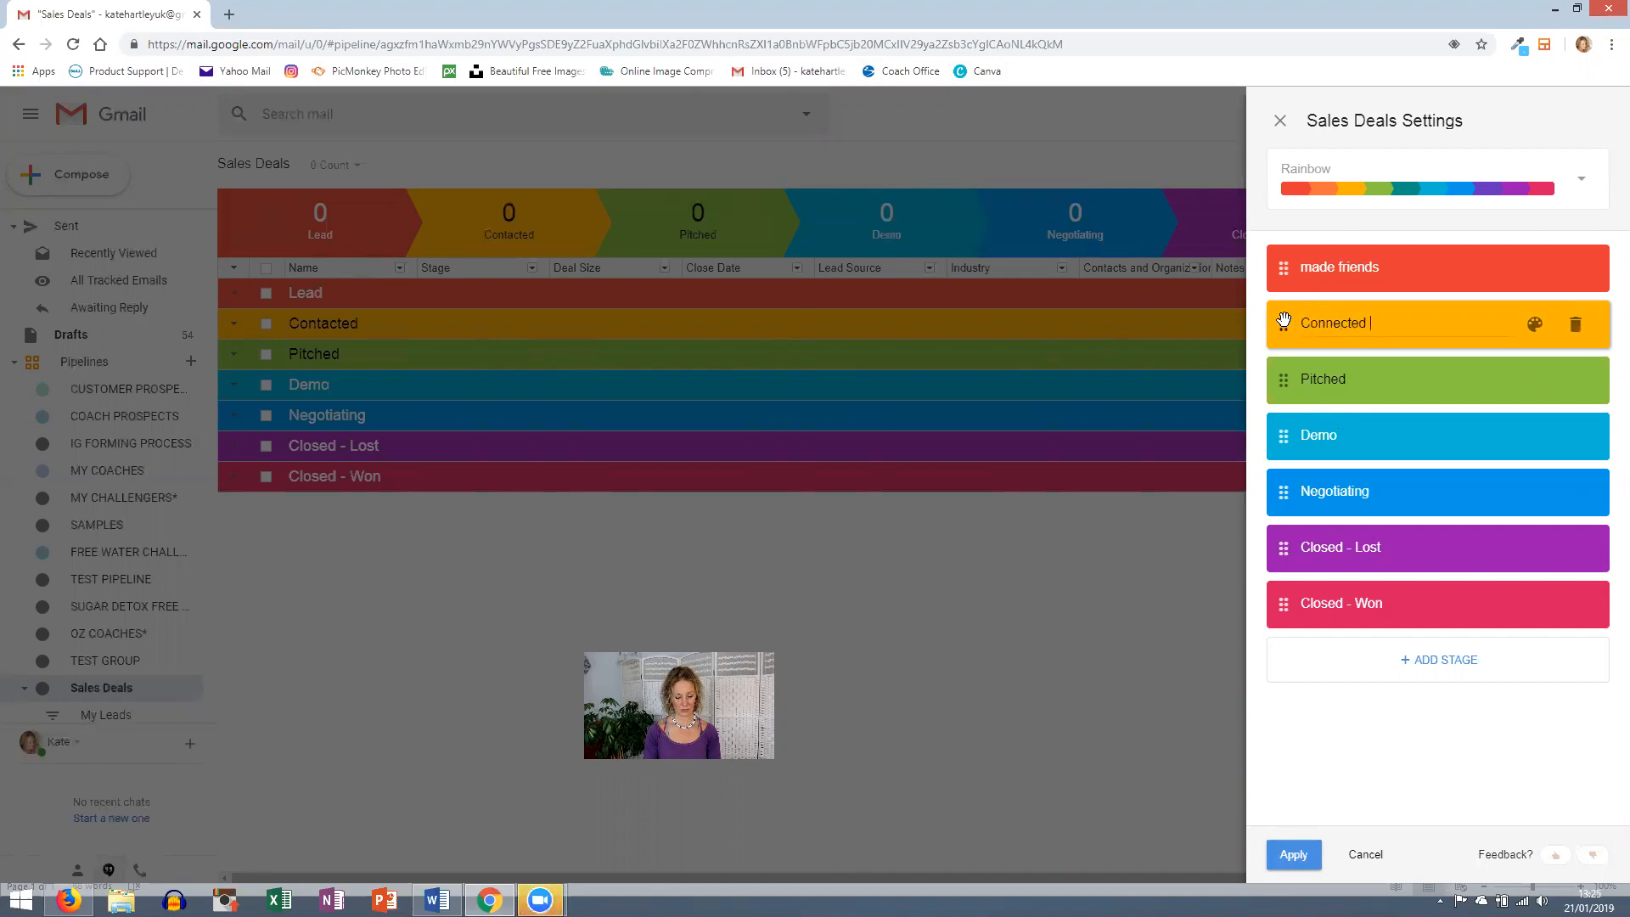
text(1)
- Rename the remaining stages to Connected 2, Connected 3, FORM / INTEREST, Sent CP links, Sent Coaching Opp info
click(1366, 382)
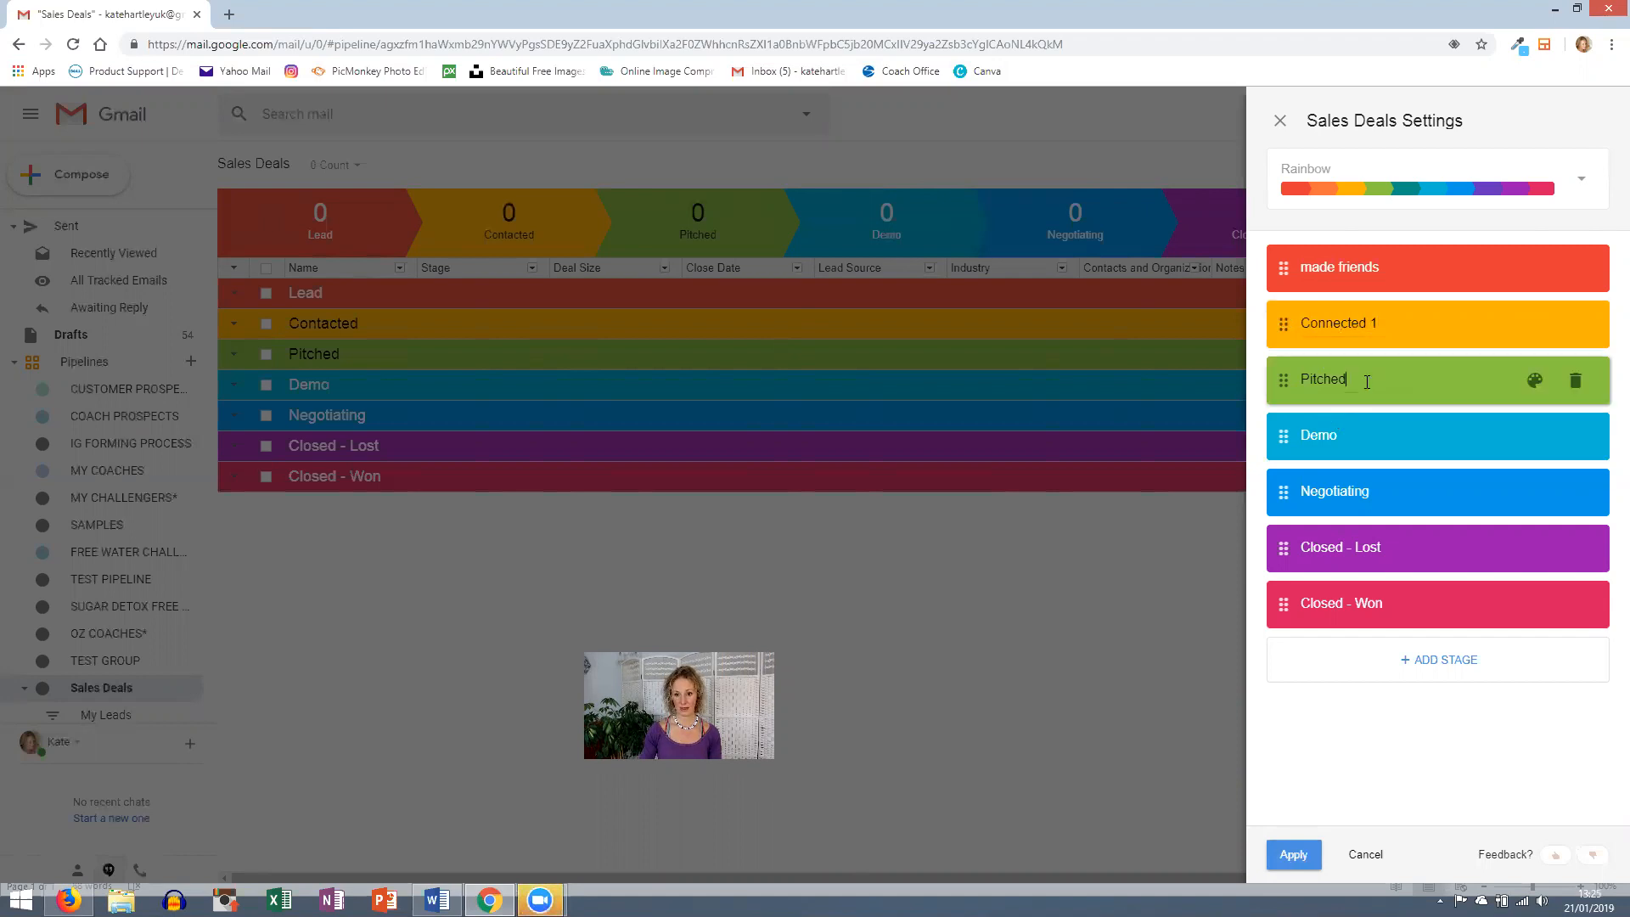
text(C)
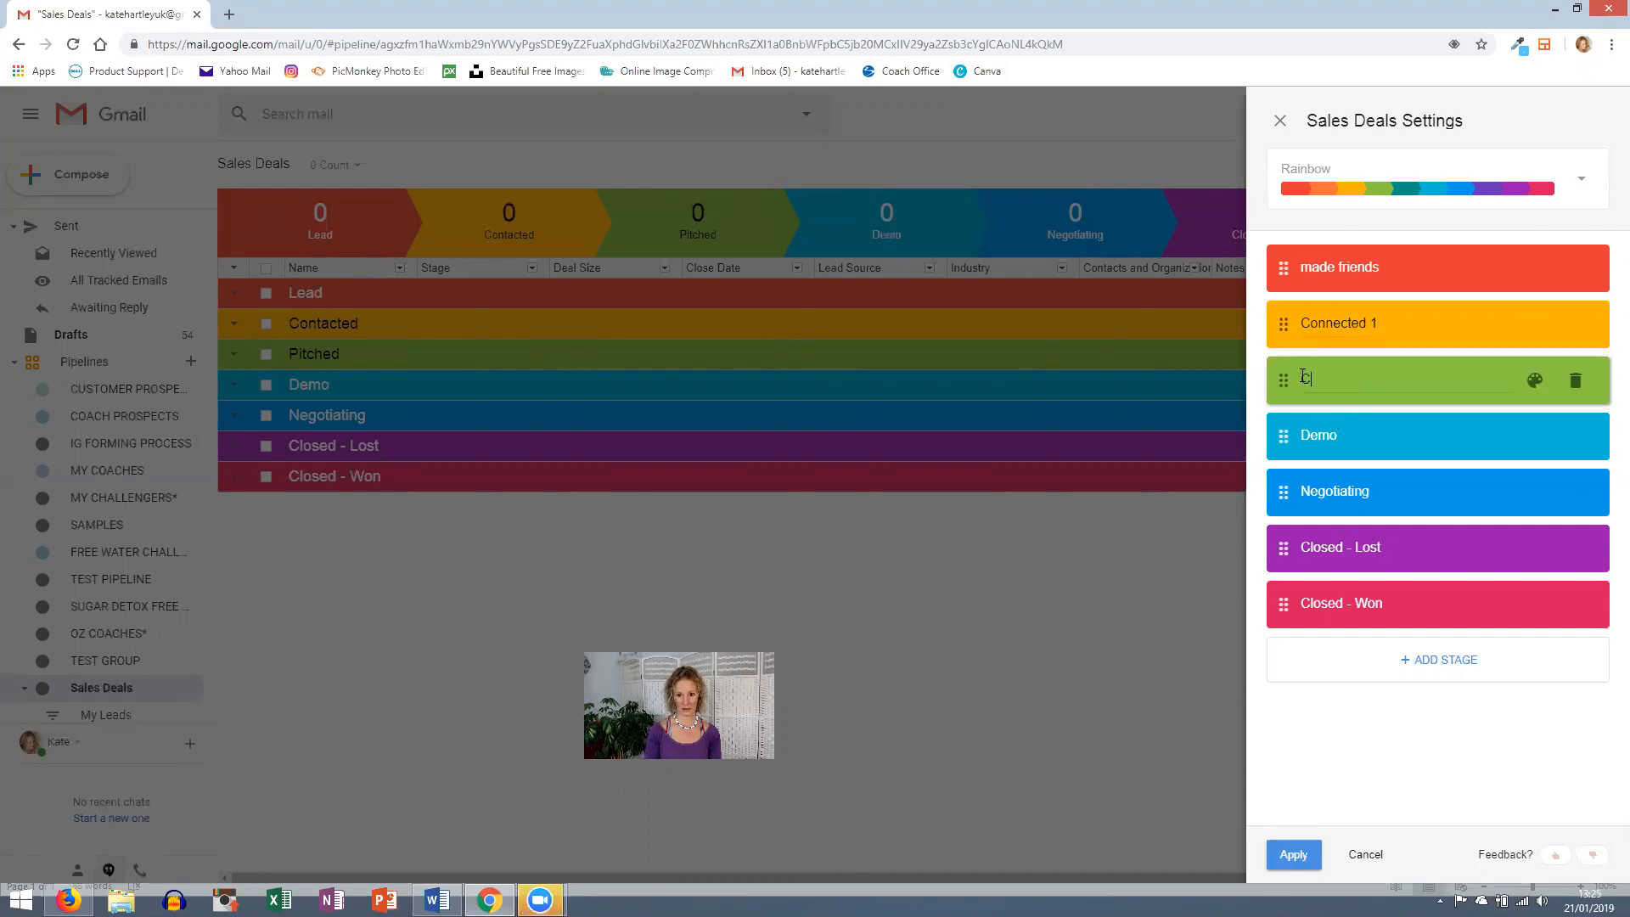
text(onnected 2)
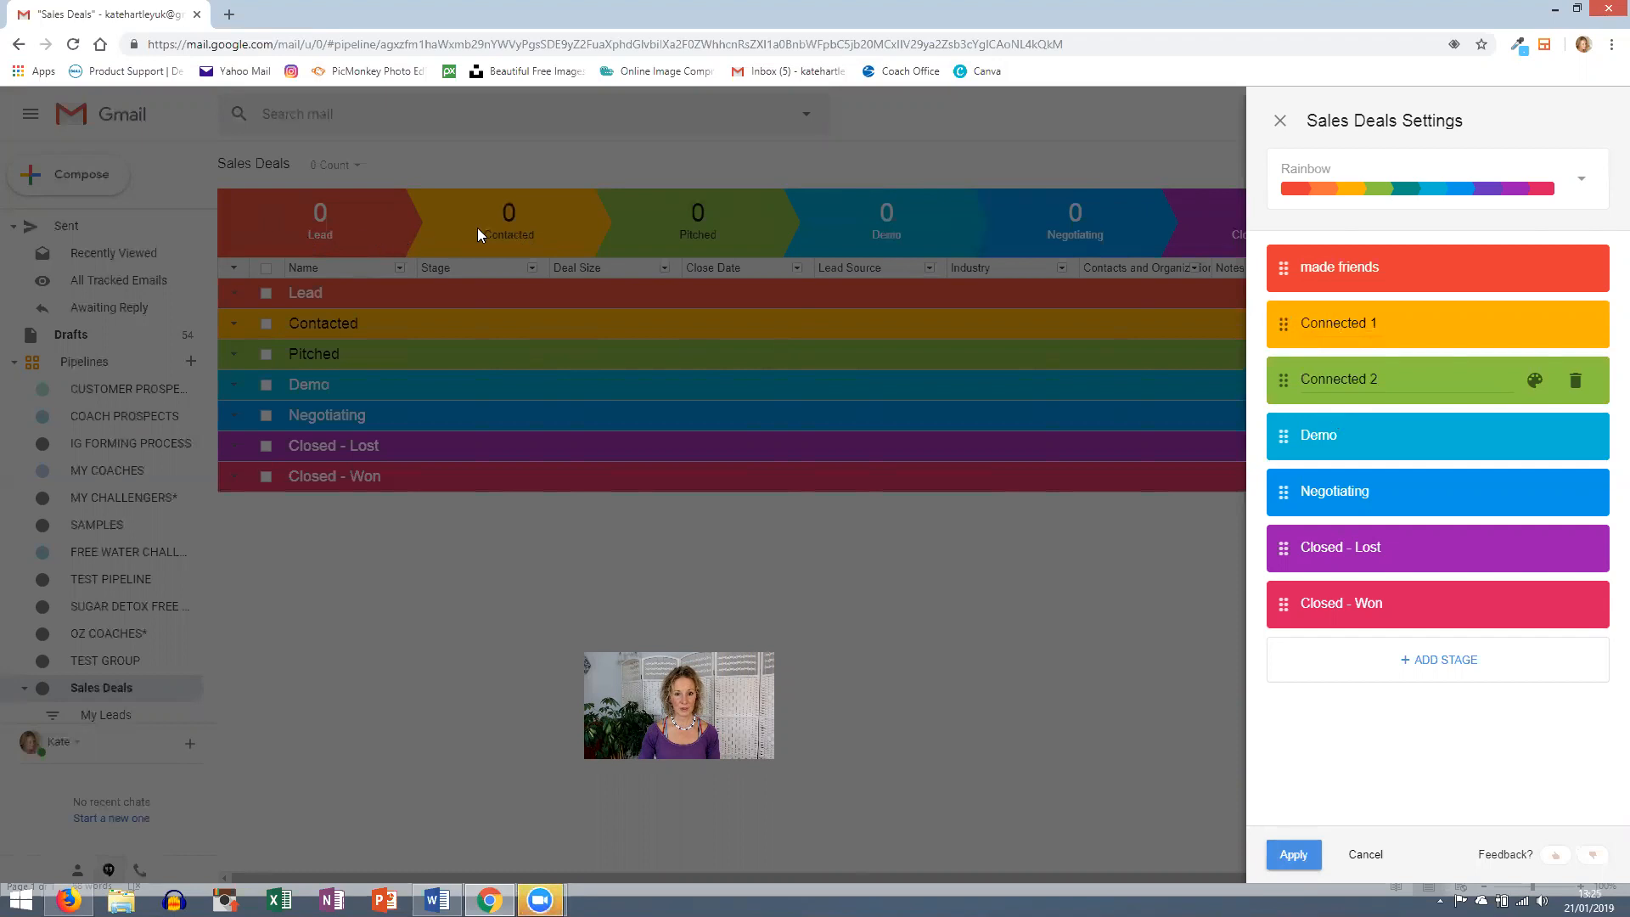
drag(1341, 434, 1273, 429)
text(Connected 3)
key(Return)
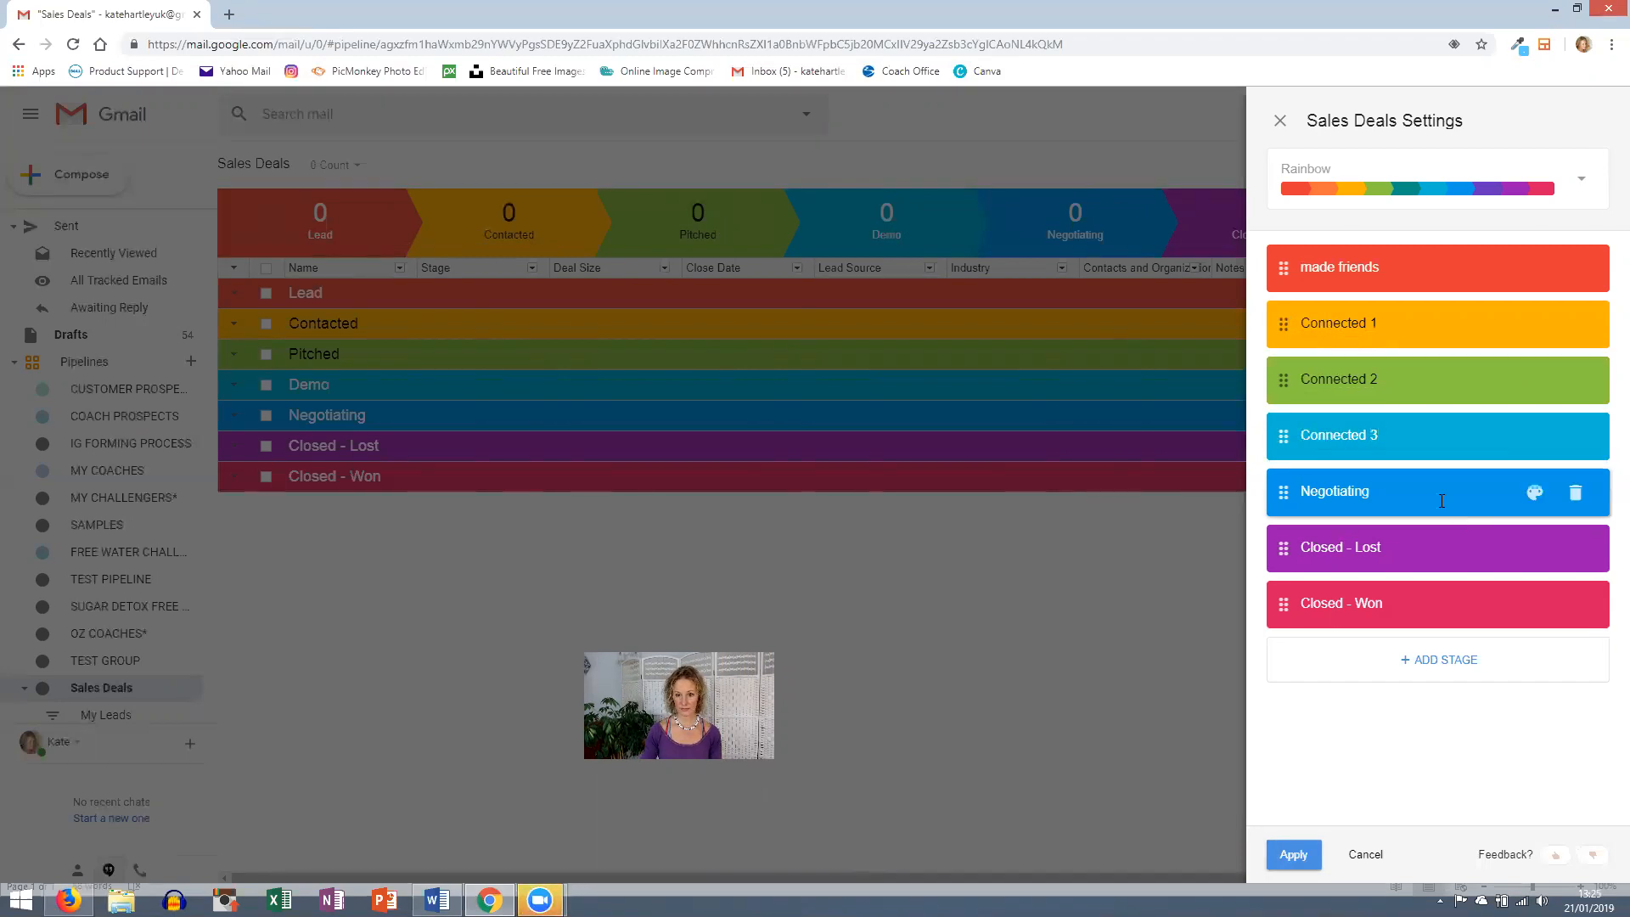
drag(1370, 492, 1297, 500)
text(Fo)
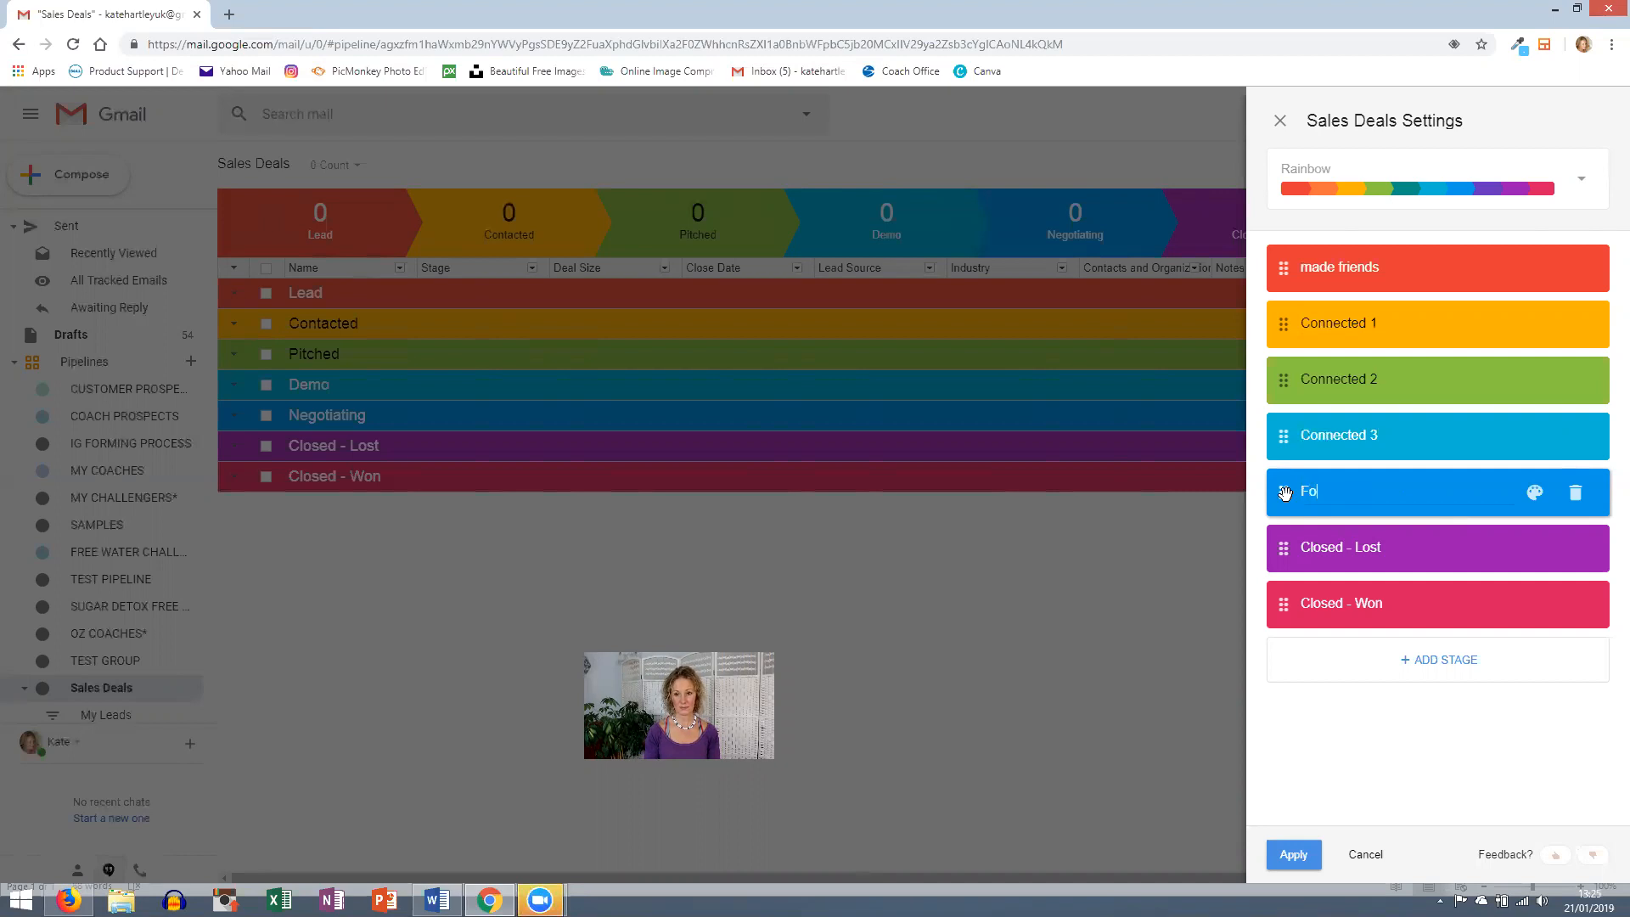
text(ORM / INTEREST)
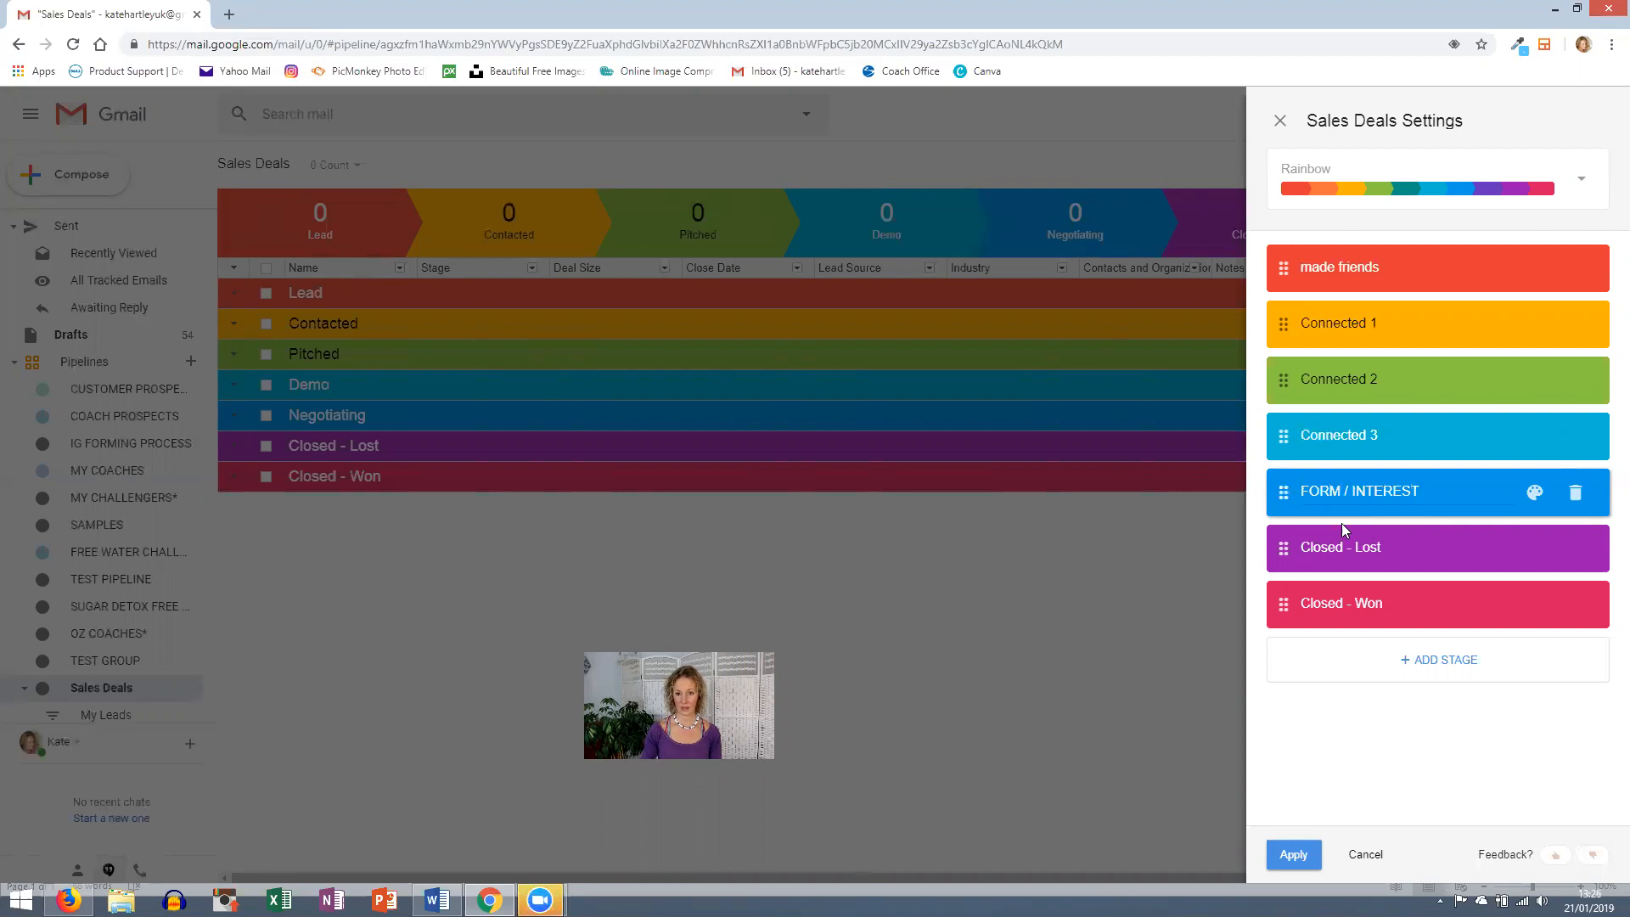
drag(1392, 549, 1281, 546)
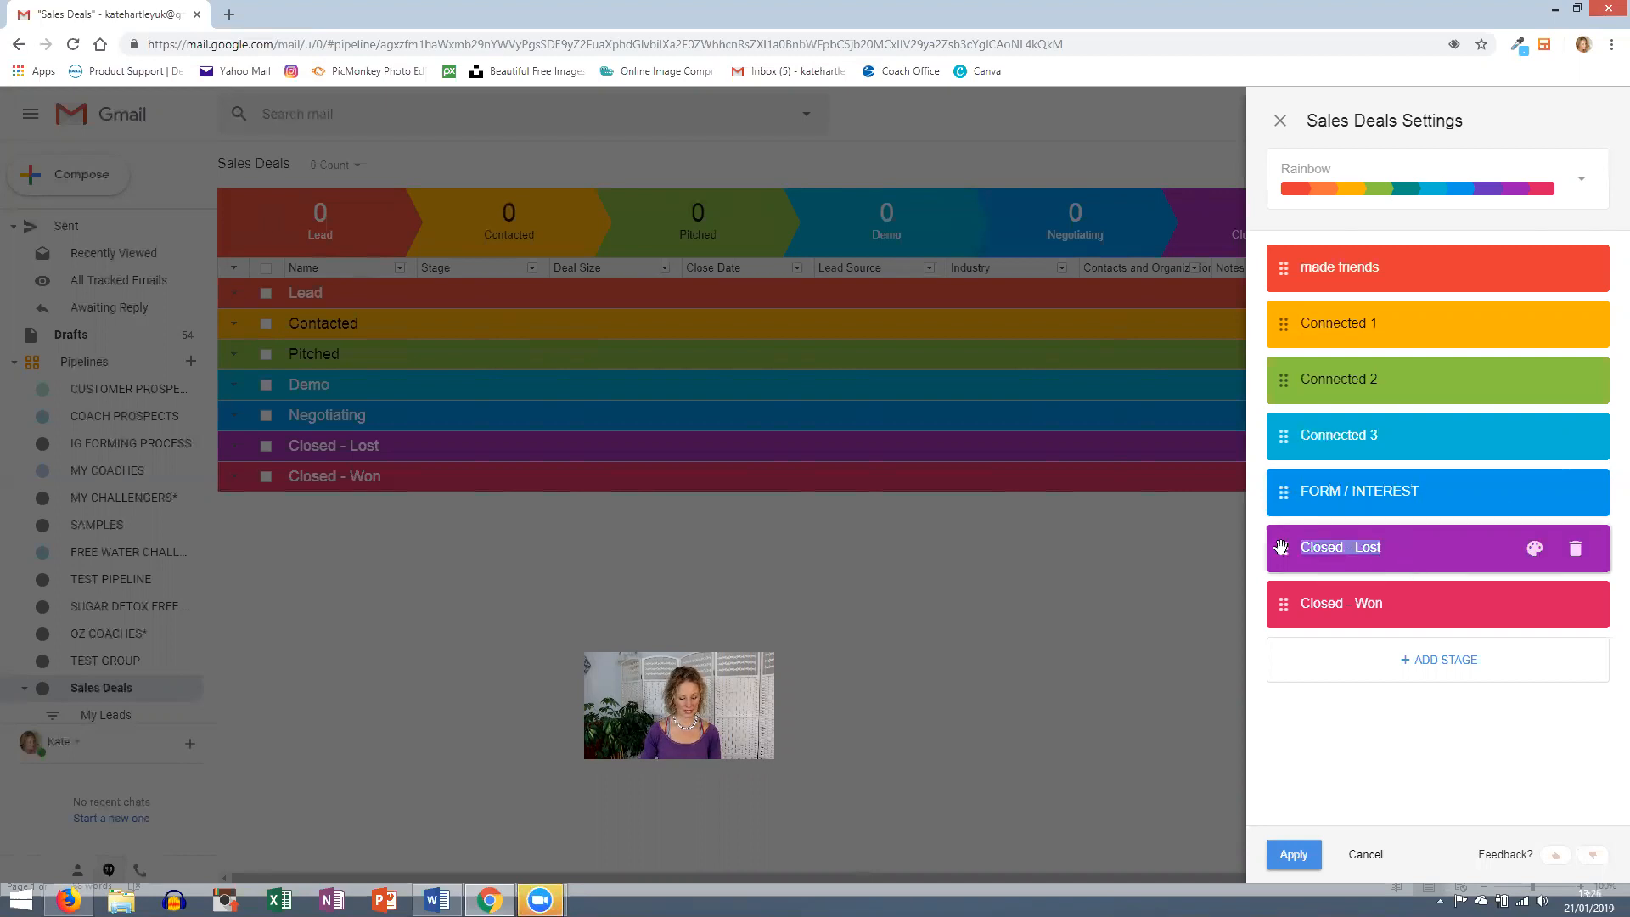
text(Sent CP links)
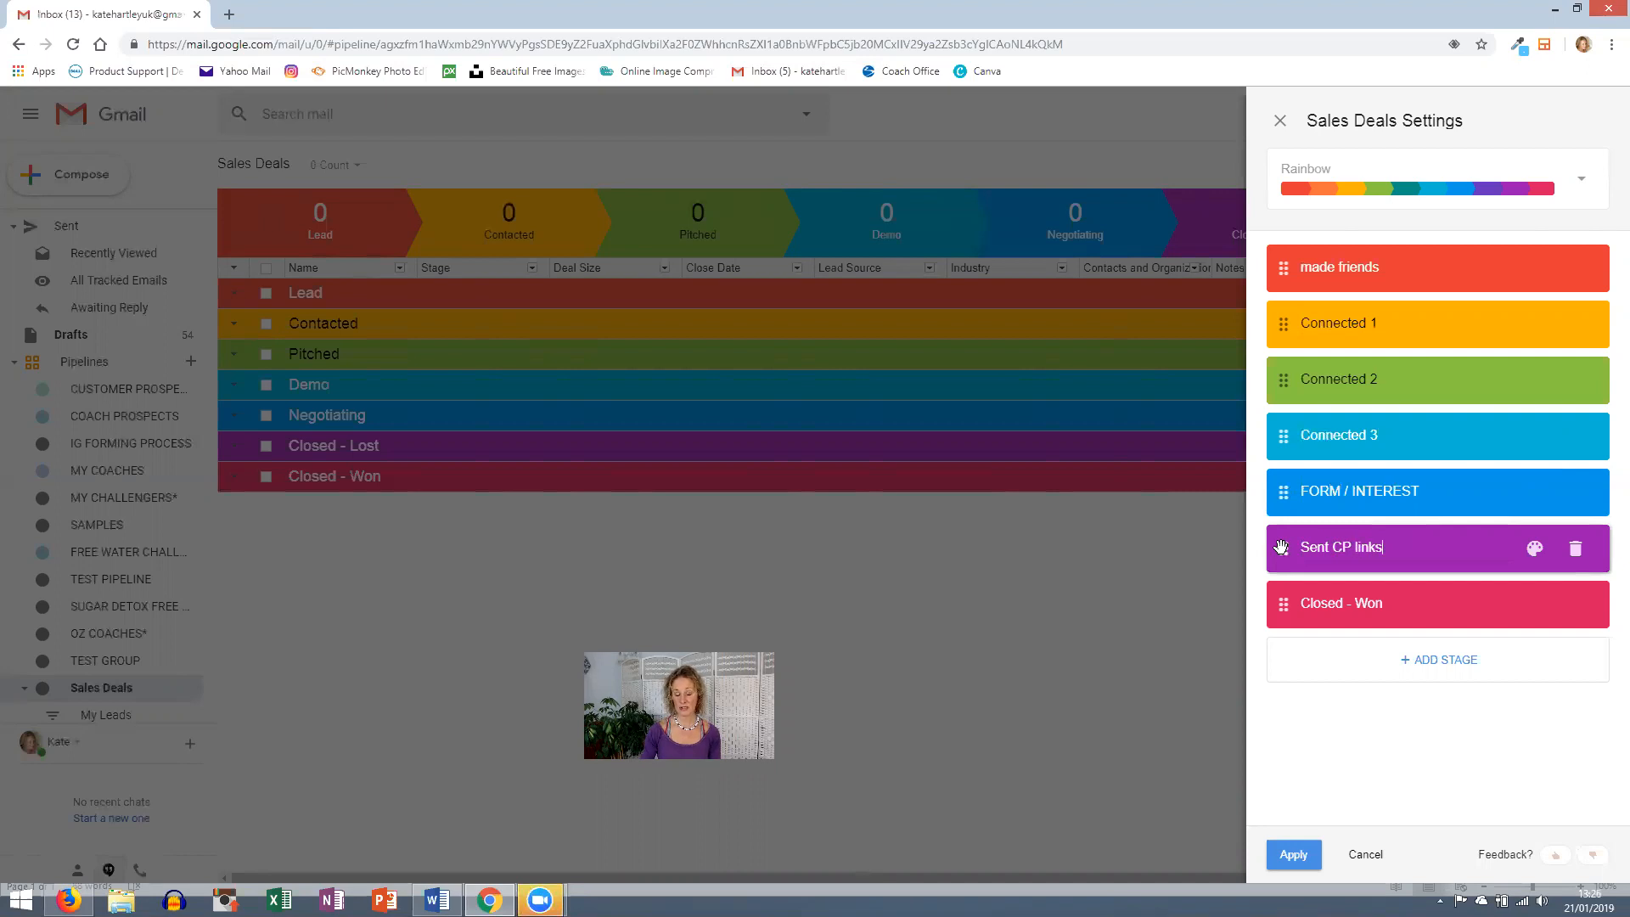
click(1328, 597)
text(Sent Coaching Opp info)
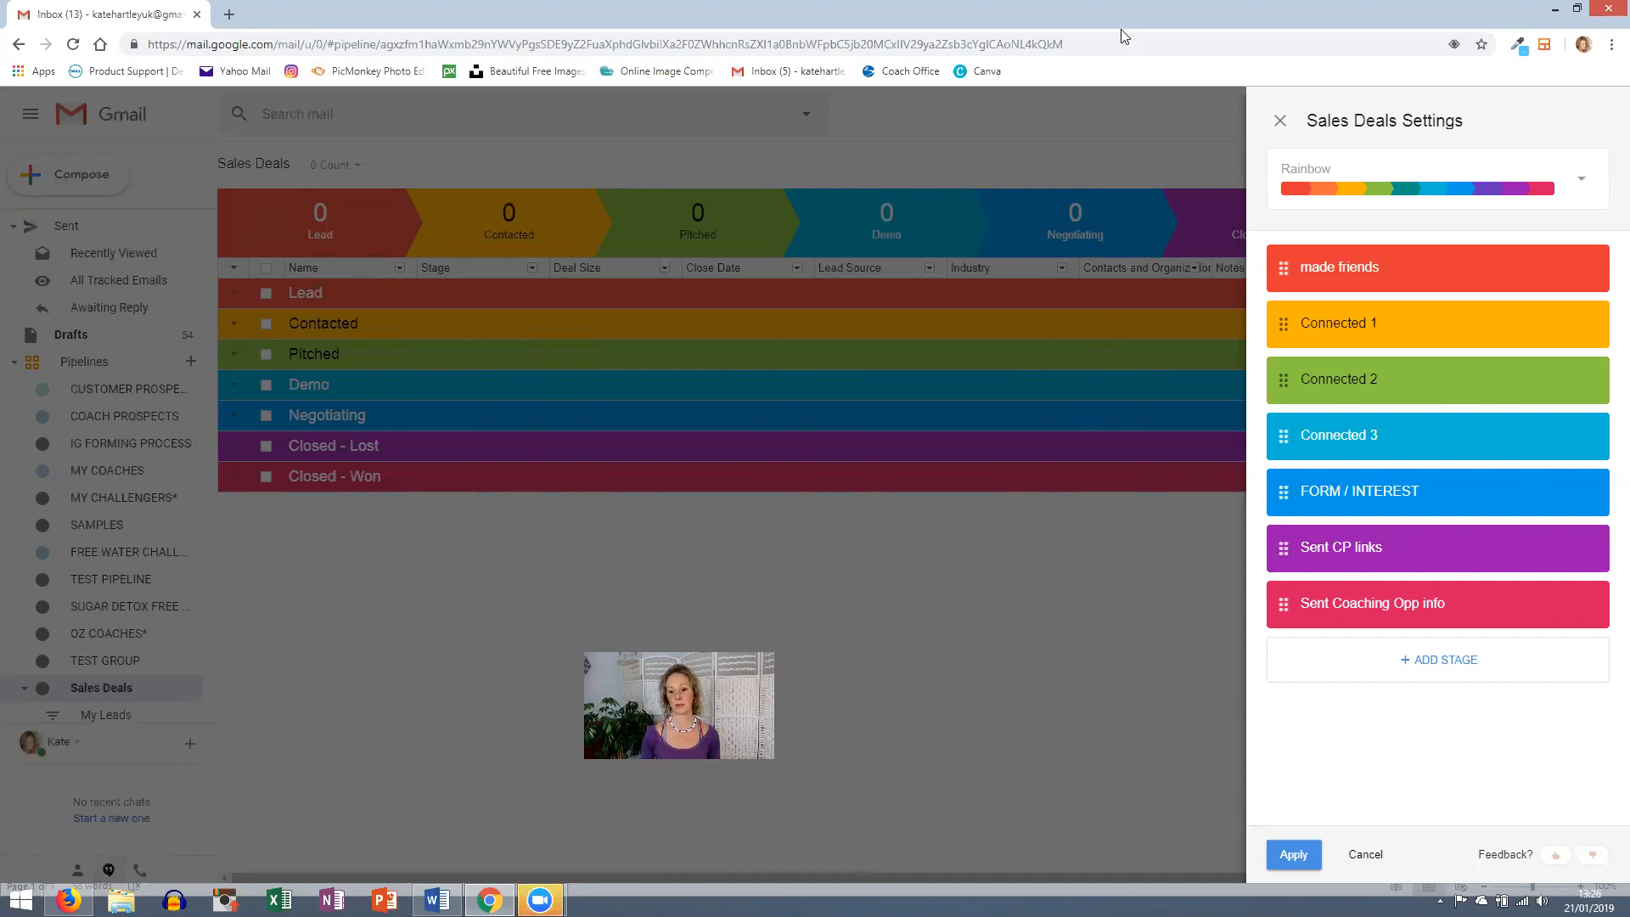
- Save the renamed stages and recapitalise the first stage on the board as Made Friends
click(1284, 852)
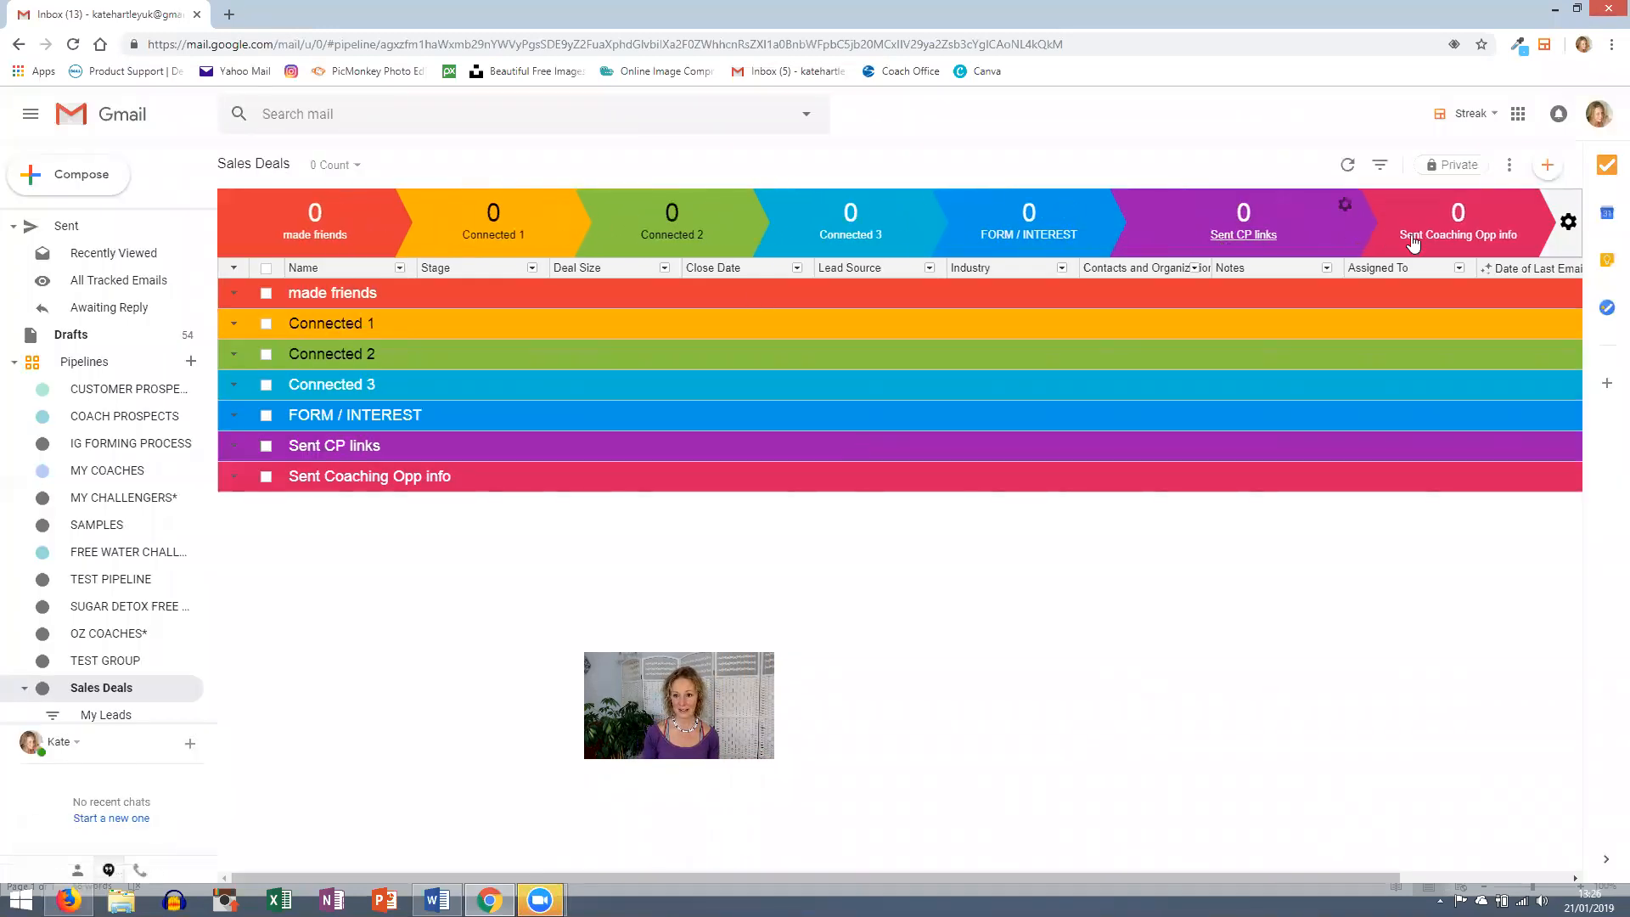
click(353, 295)
drag(375, 297, 304, 293)
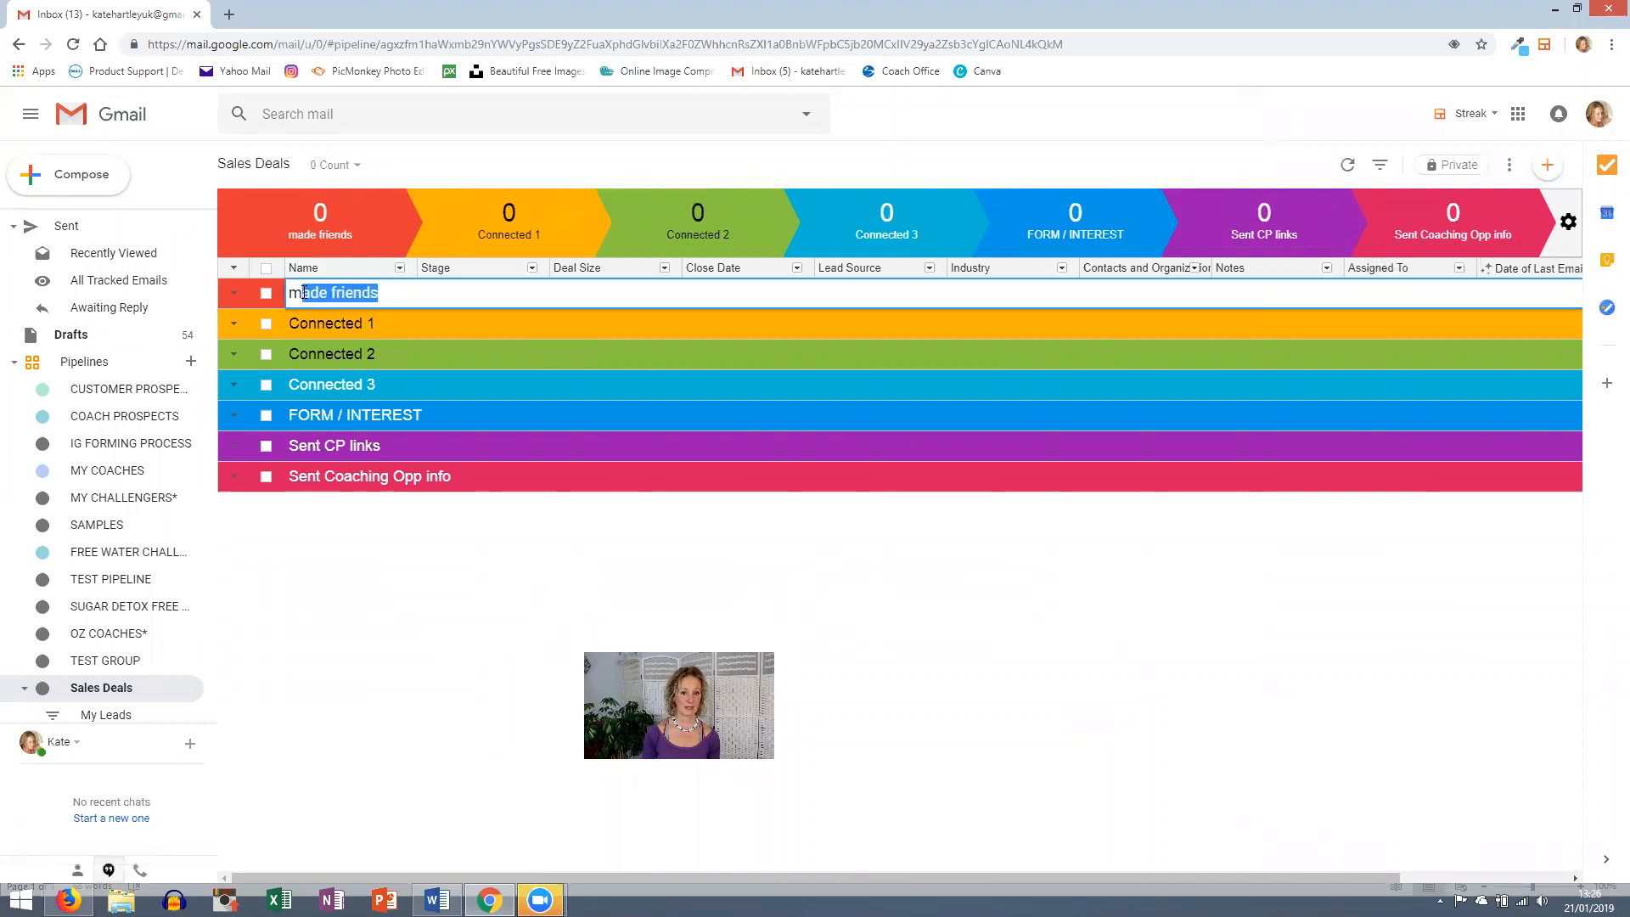
text(Made Friends)
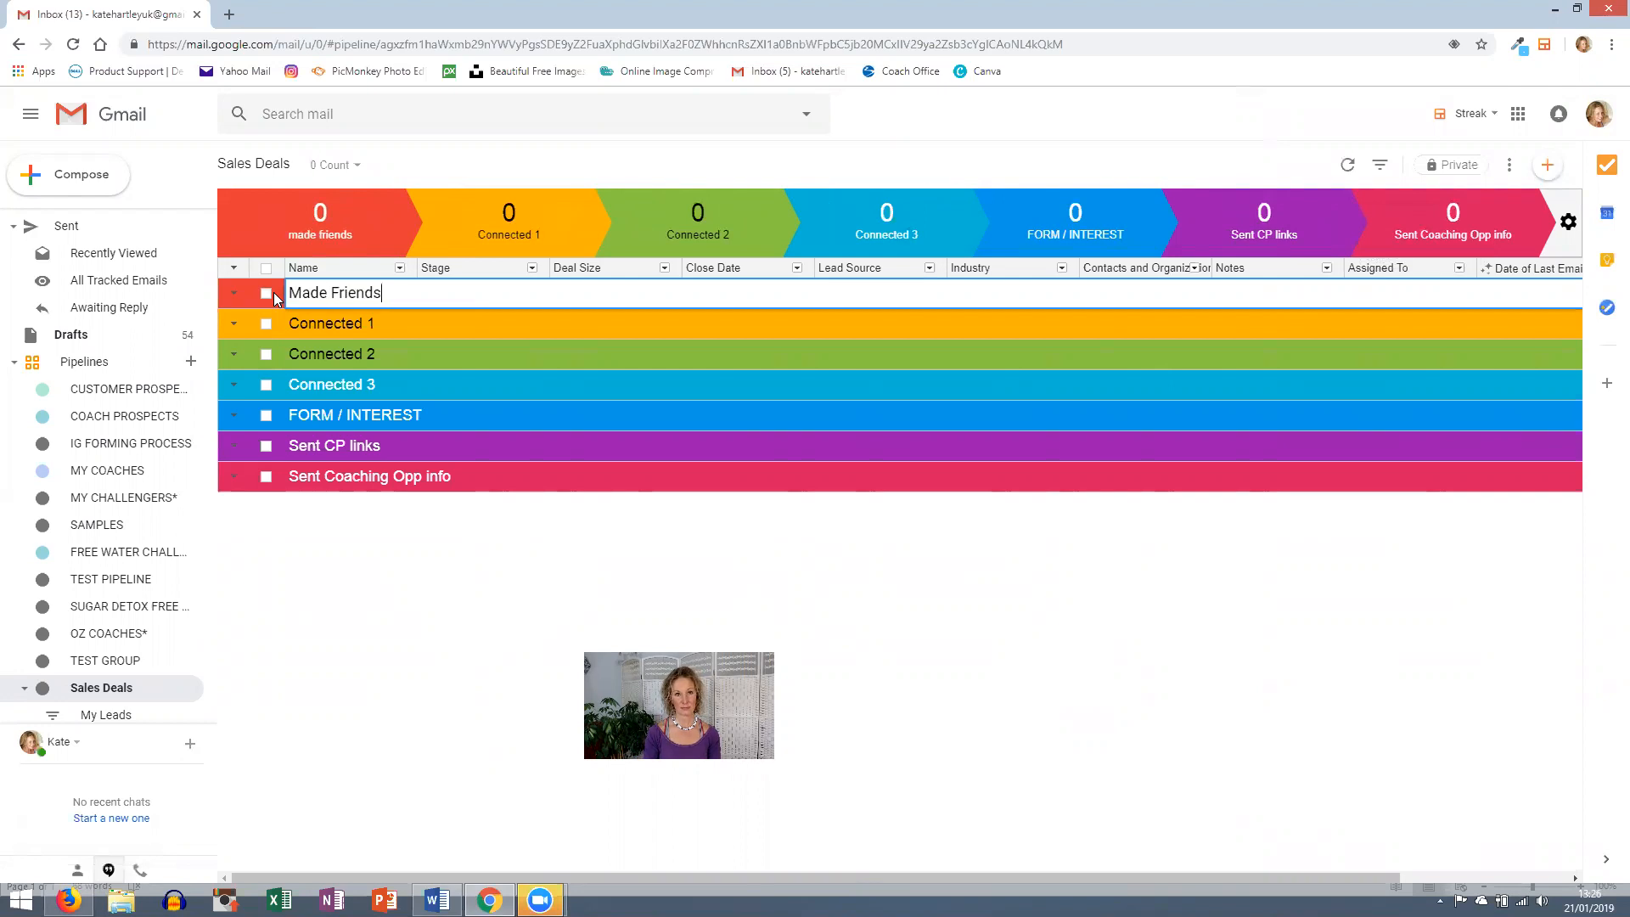
key(Return)
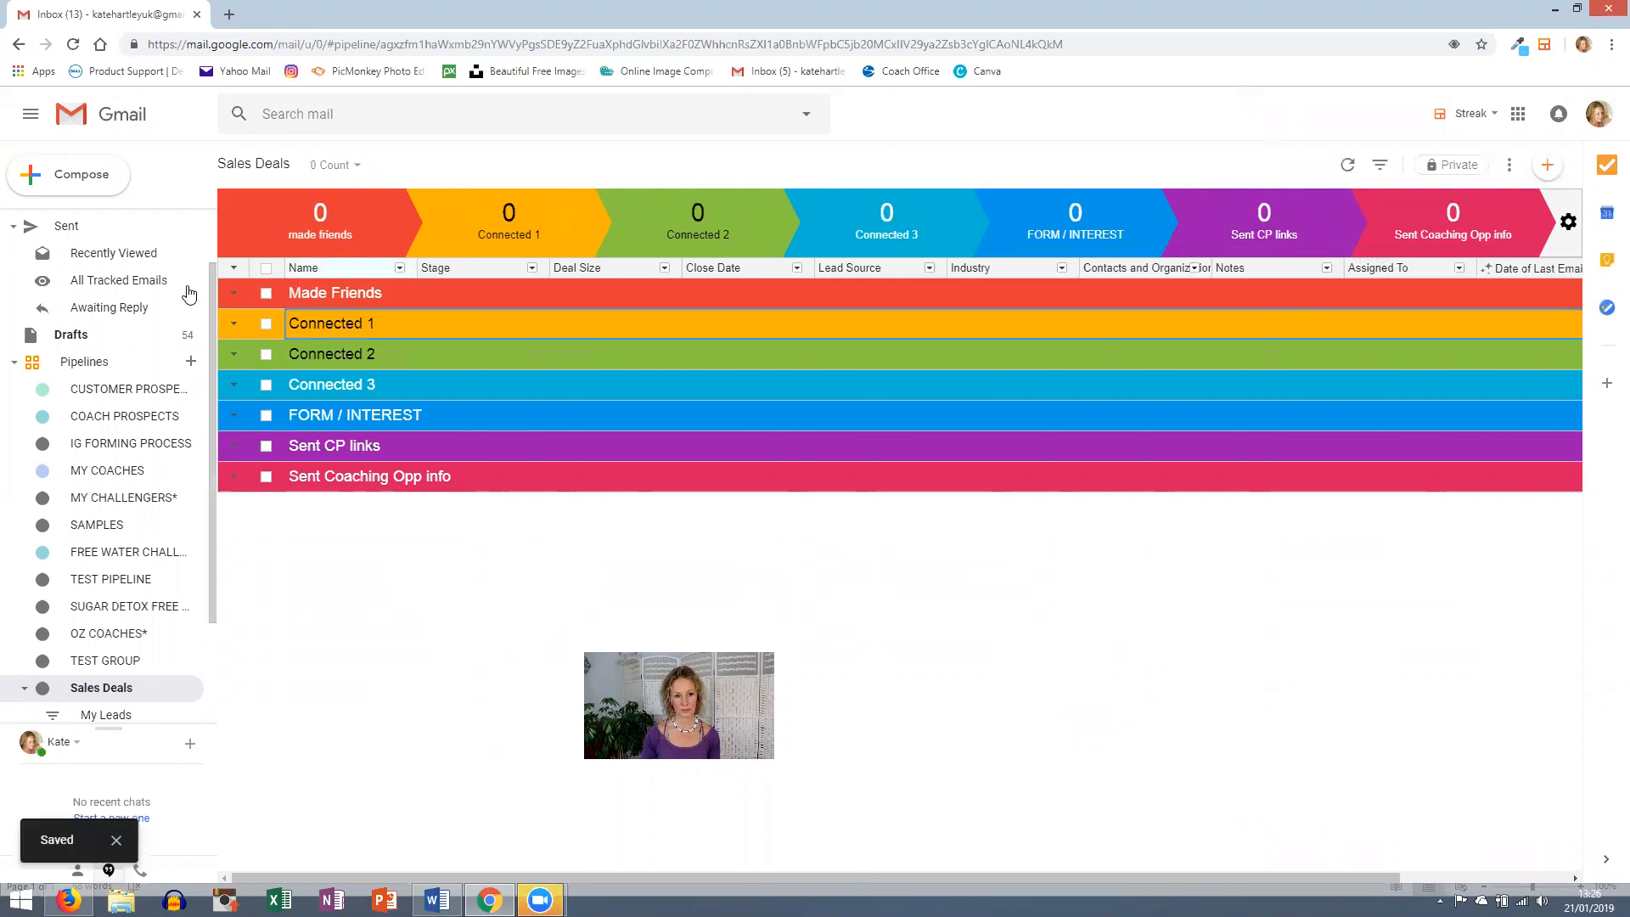
click(312, 297)
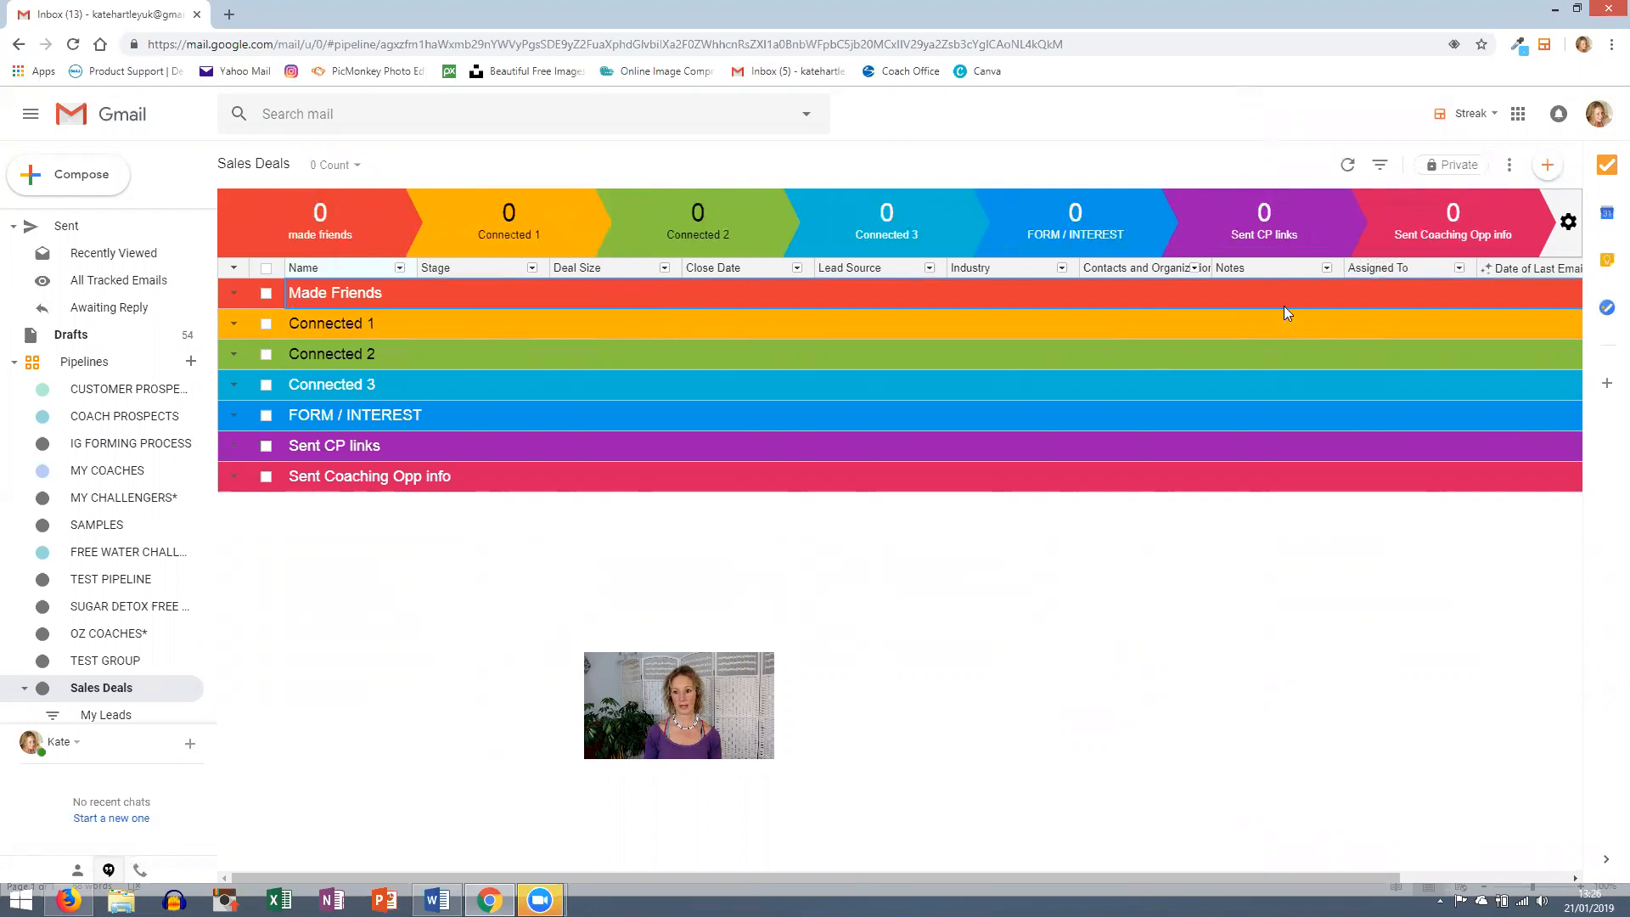
- Add a new box to the pipeline and enter the sample contact's name
click(1547, 165)
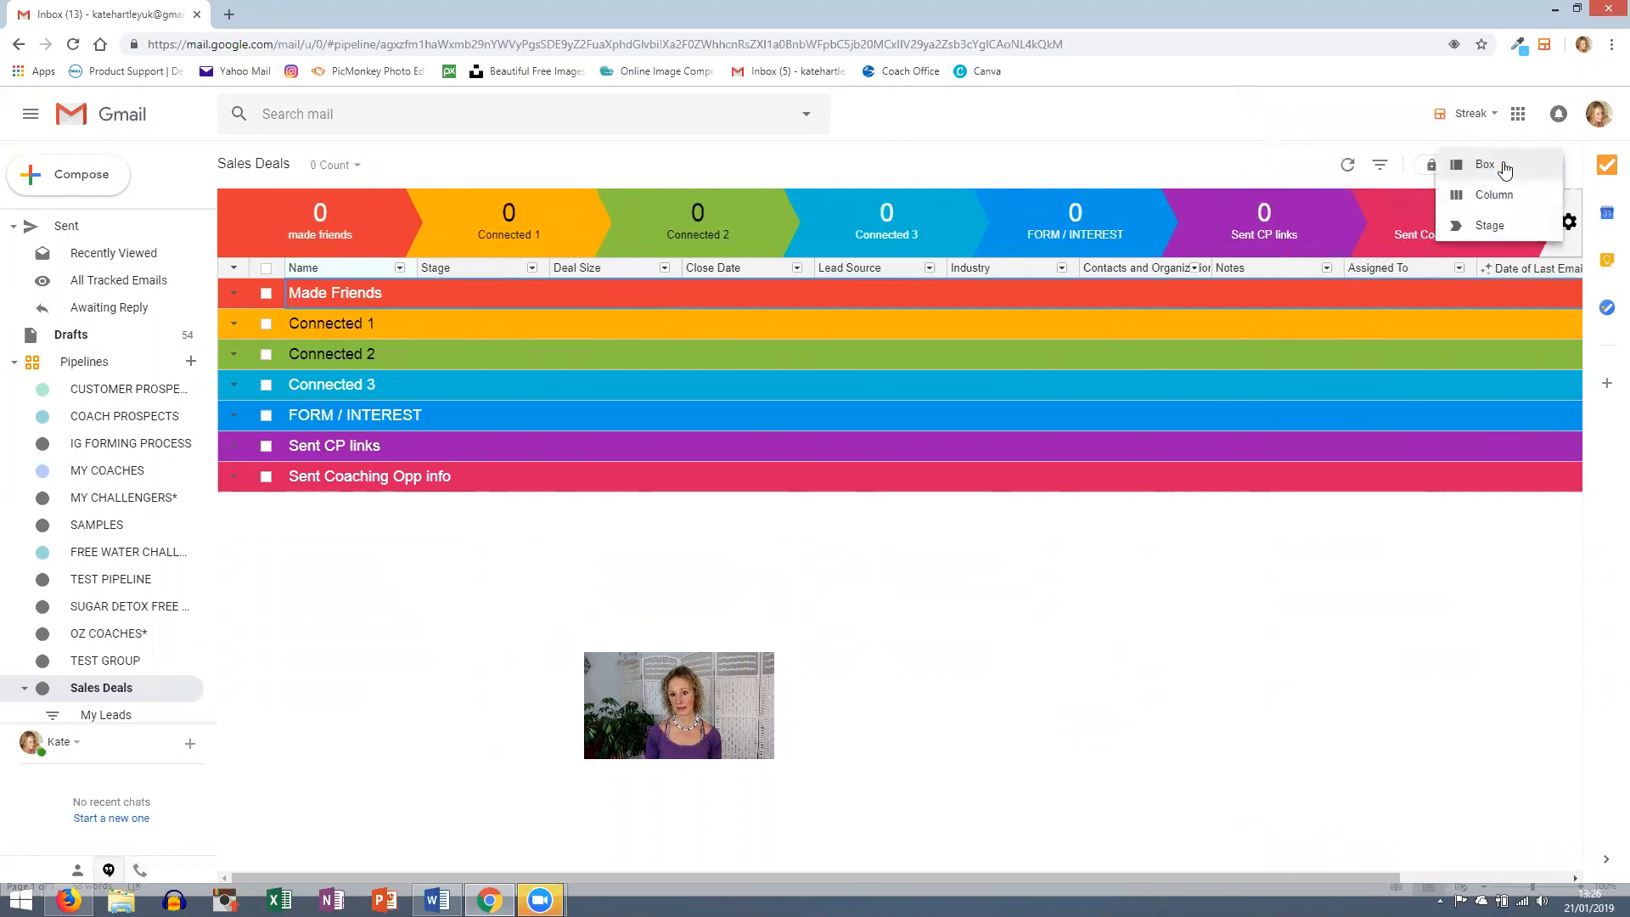
click(1485, 168)
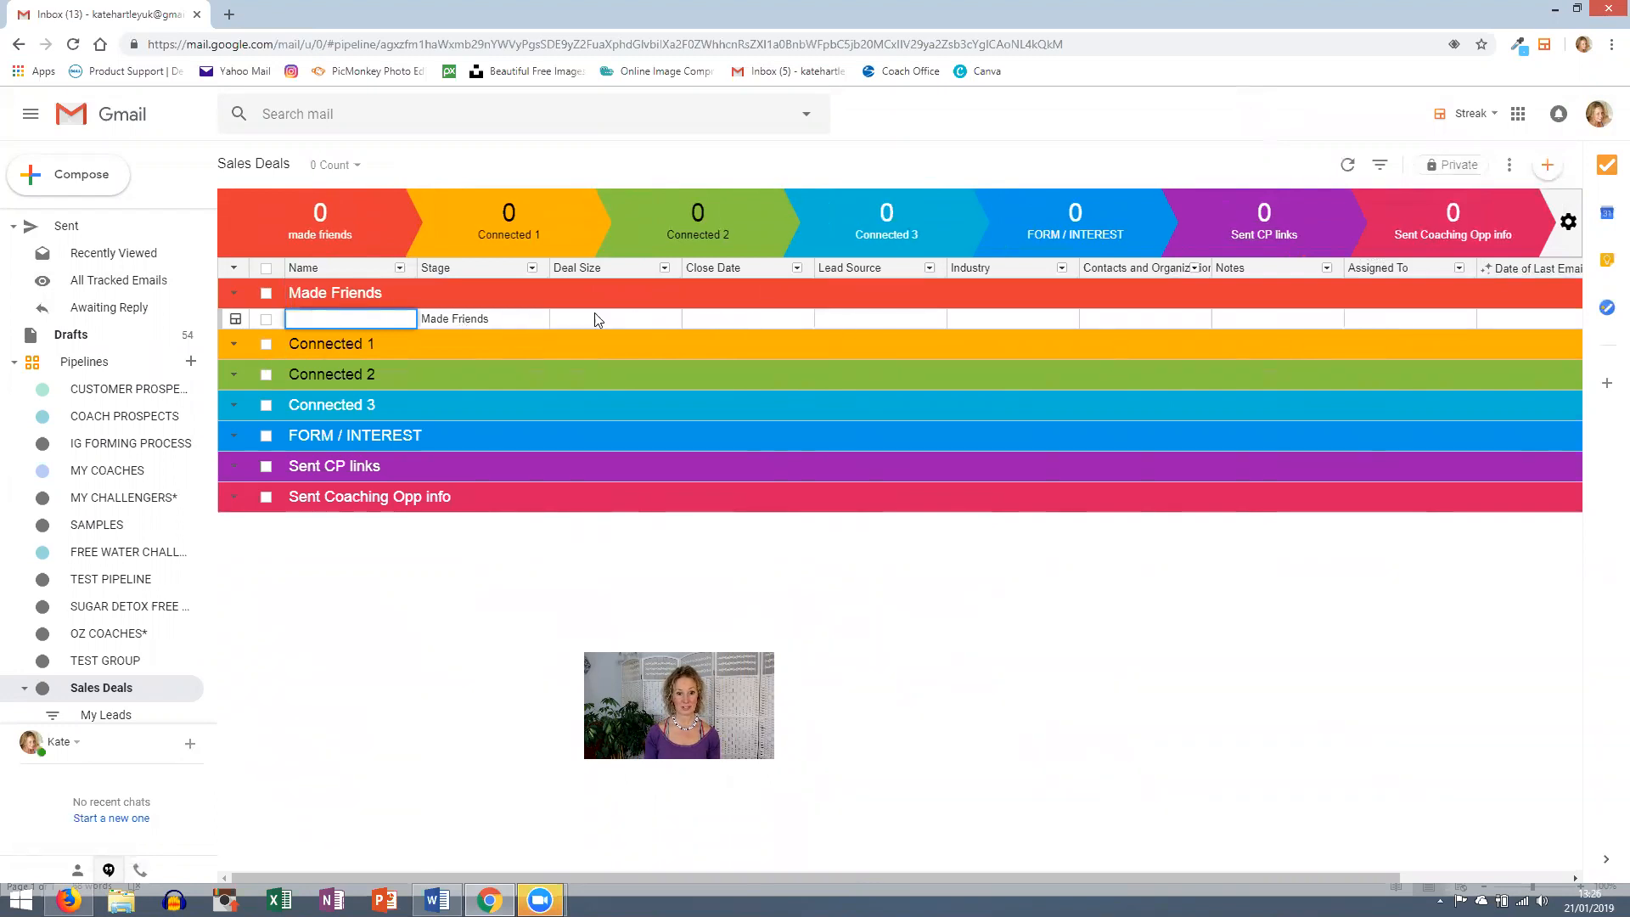
text(Be)
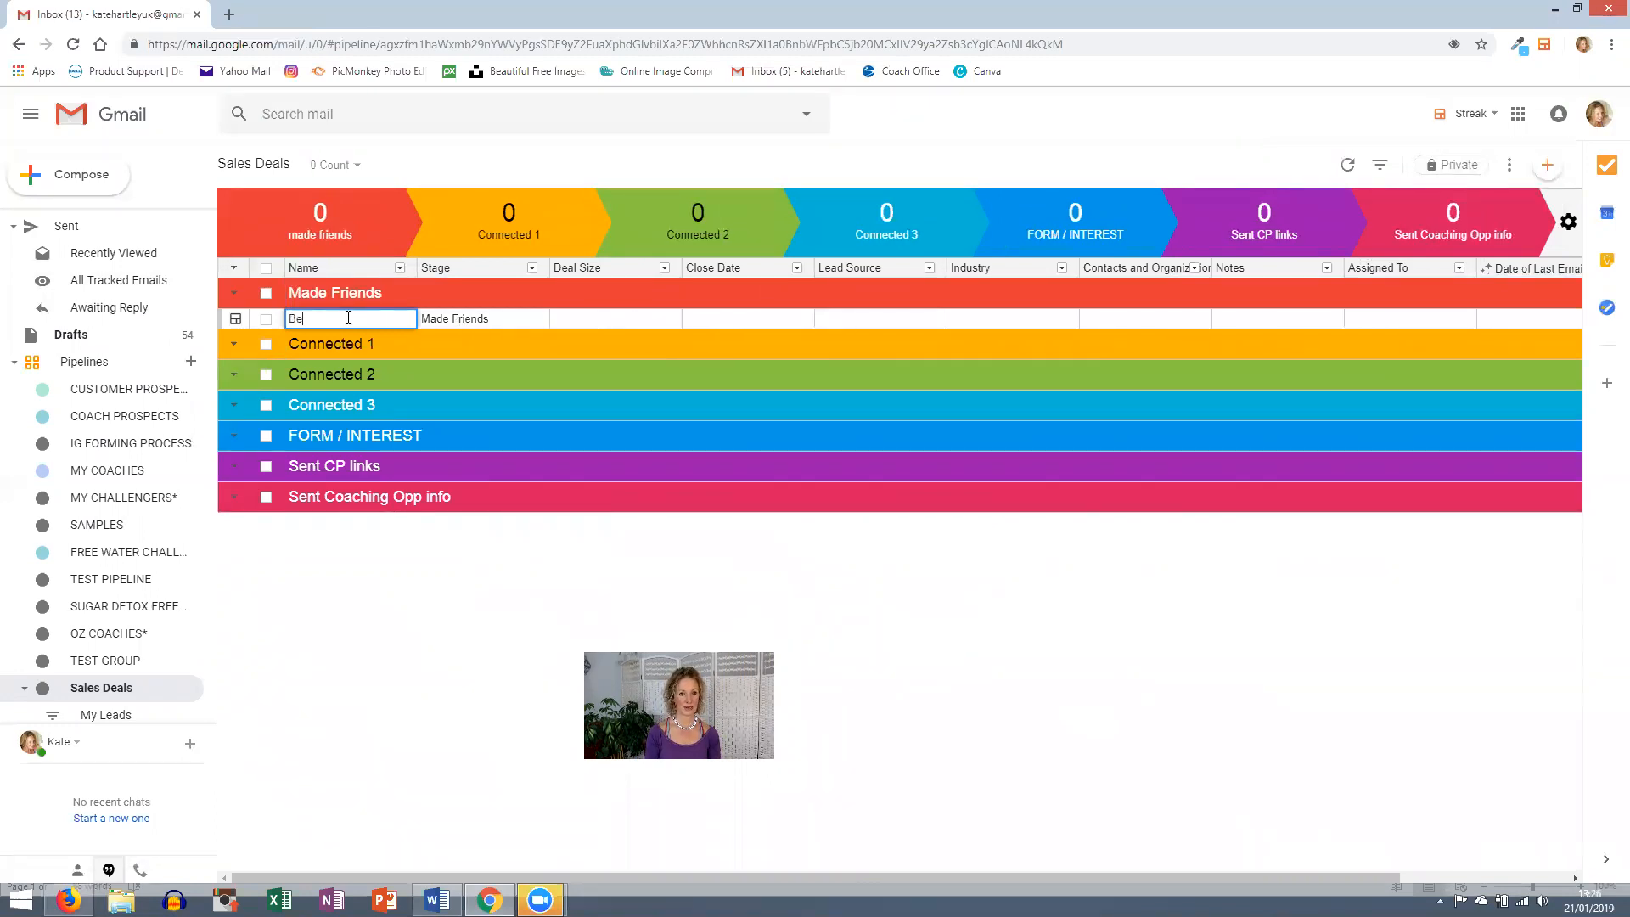
text(tty Boop)
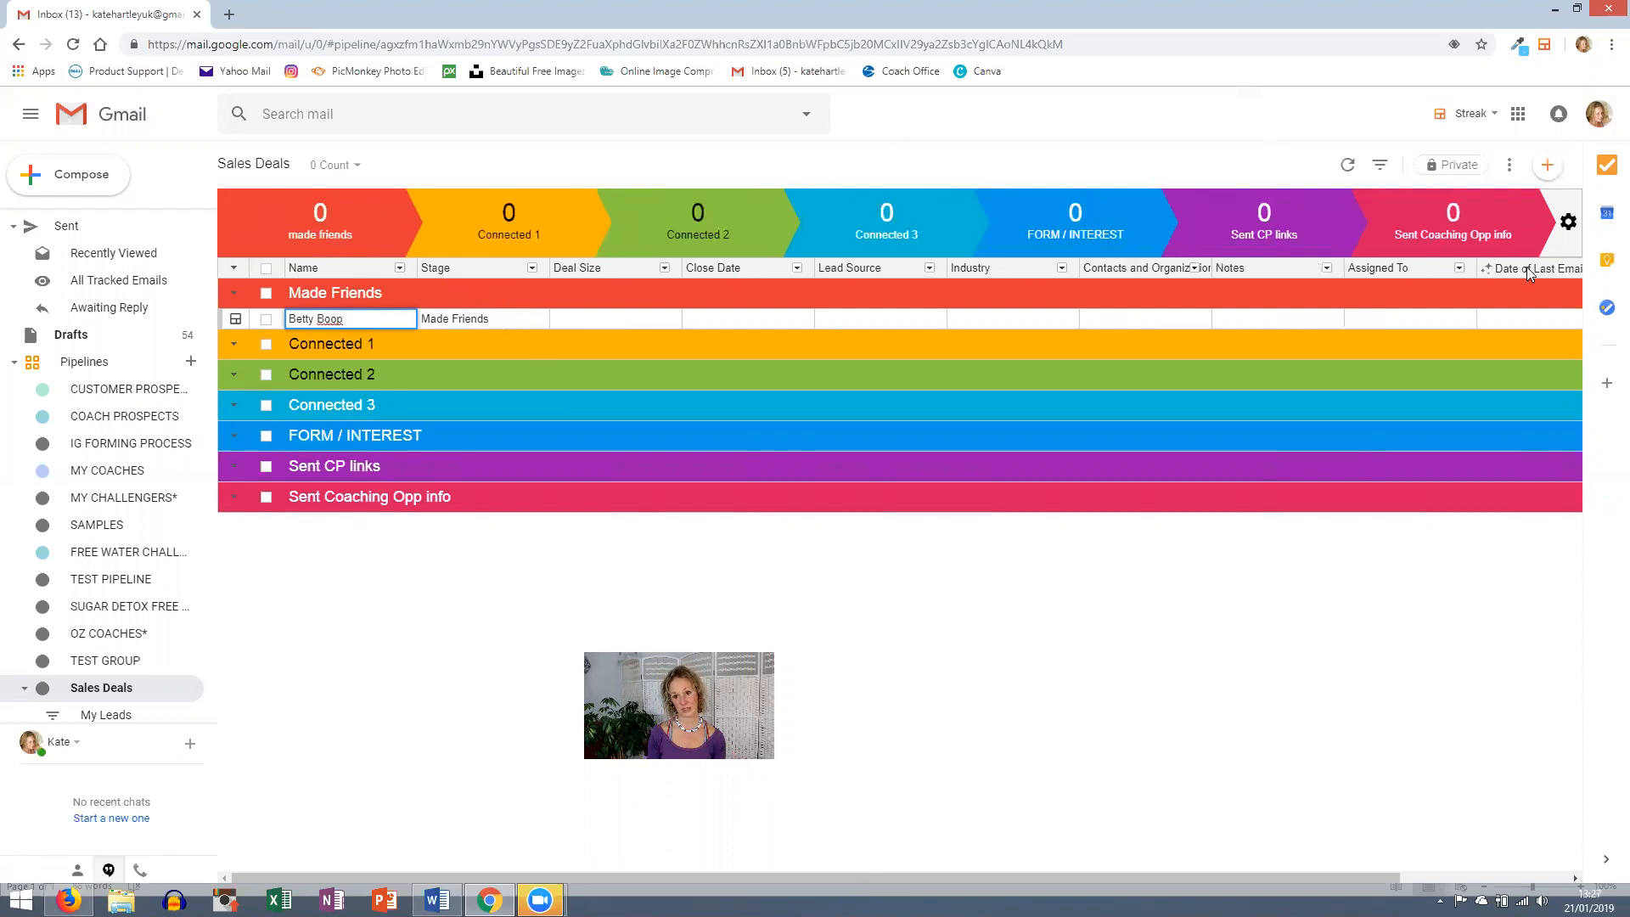
- Delete the Deal Size and Close Date columns, confirming each deletion
click(584, 268)
click(586, 270)
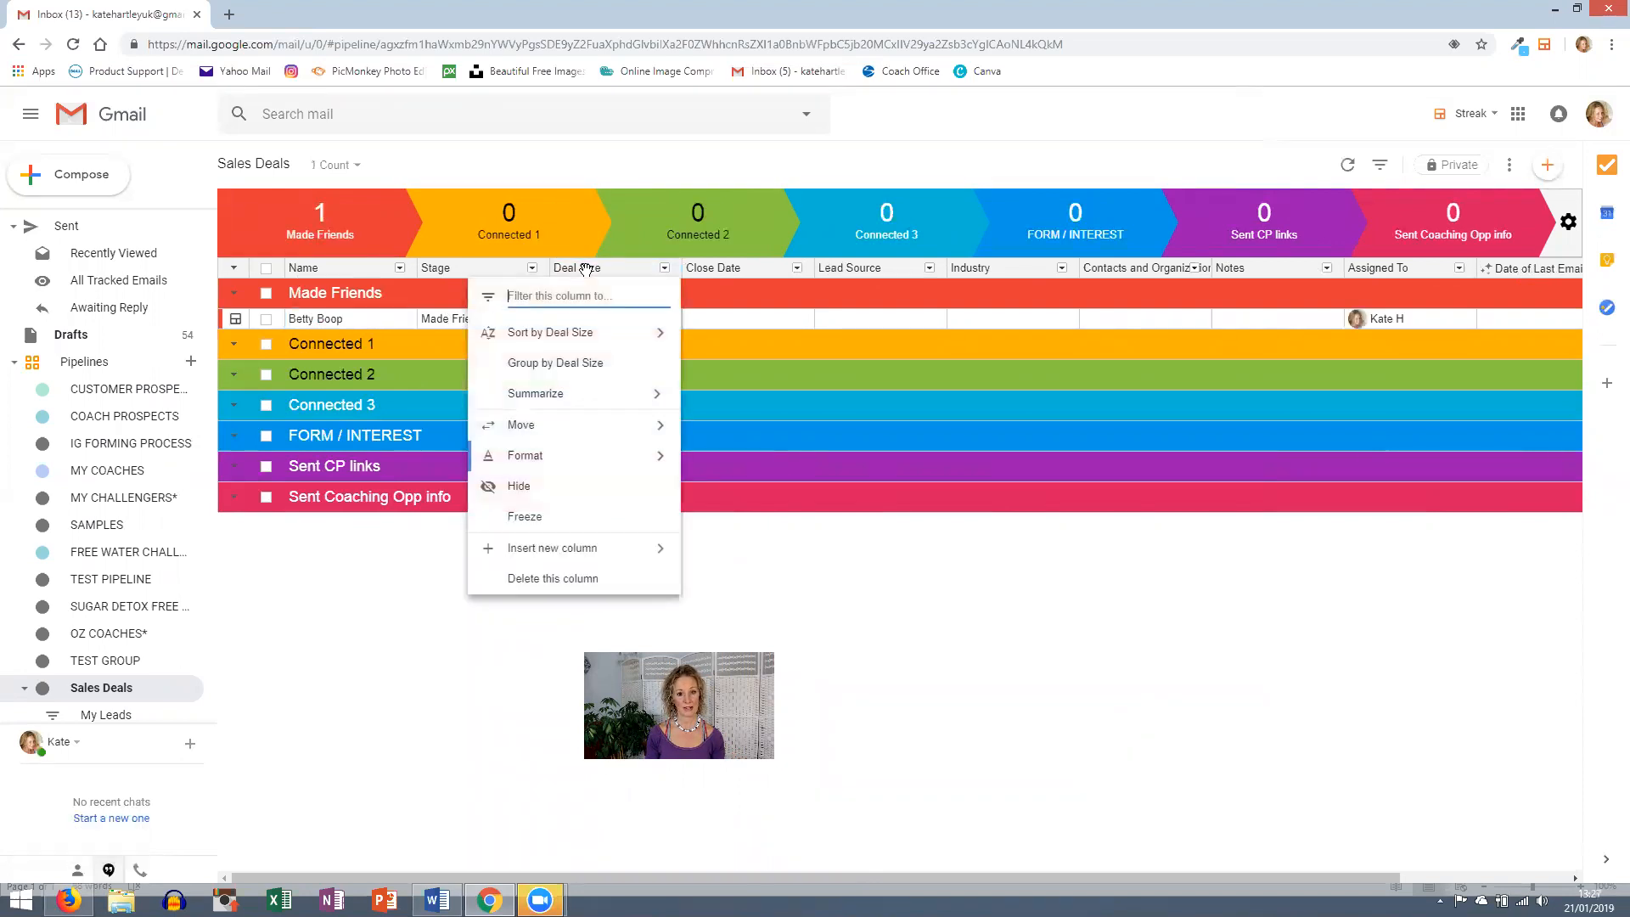
click(567, 584)
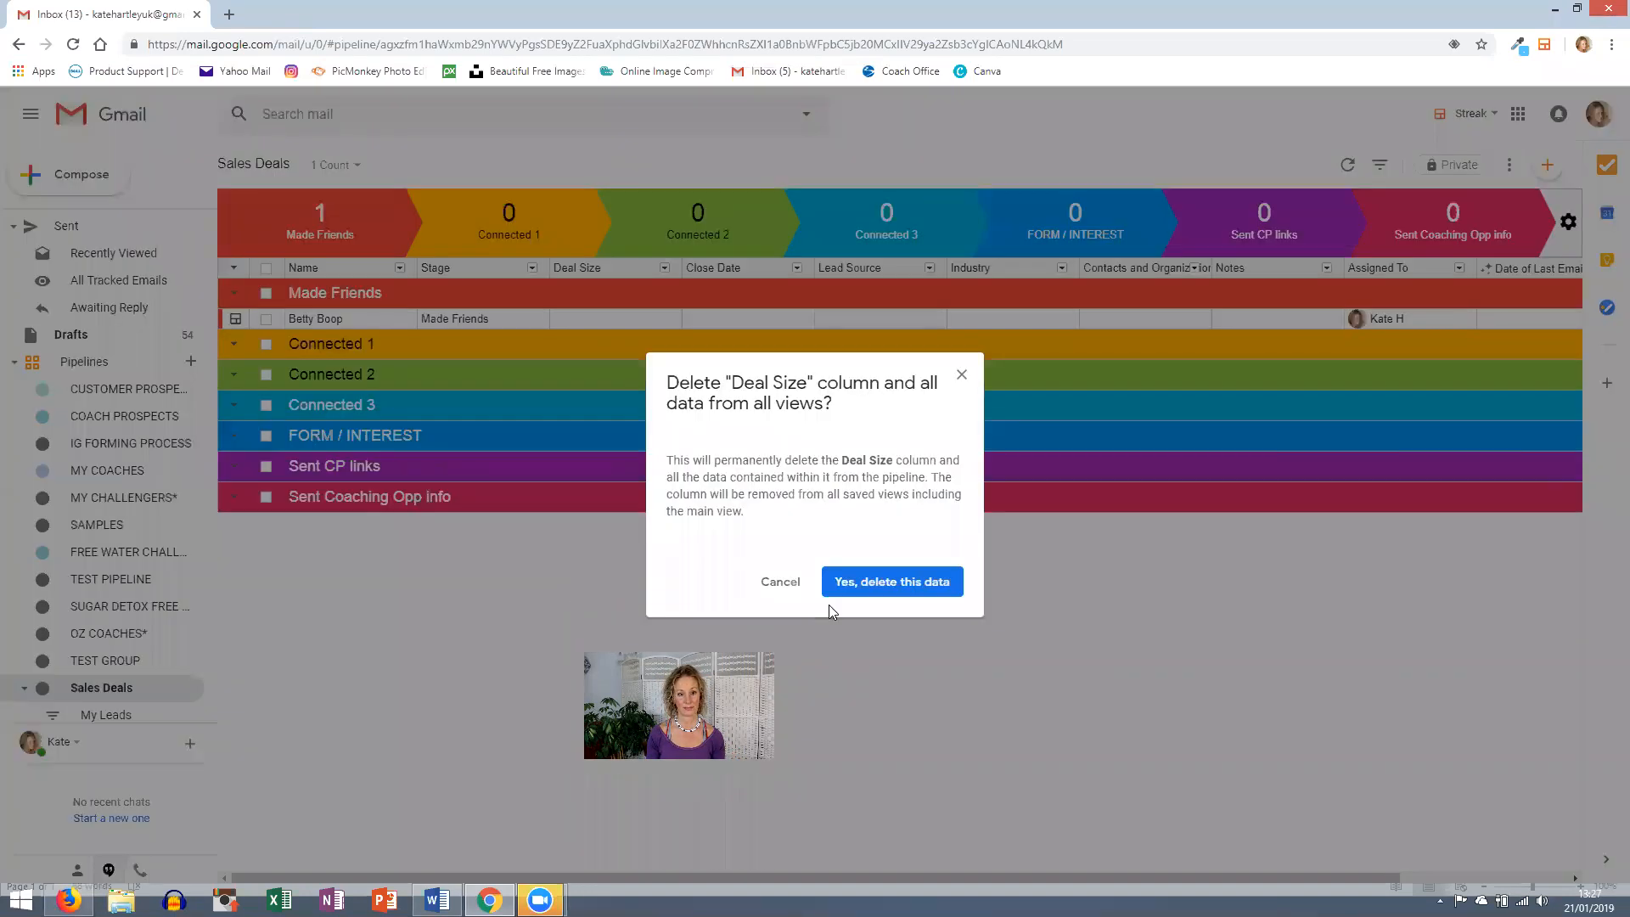
click(851, 590)
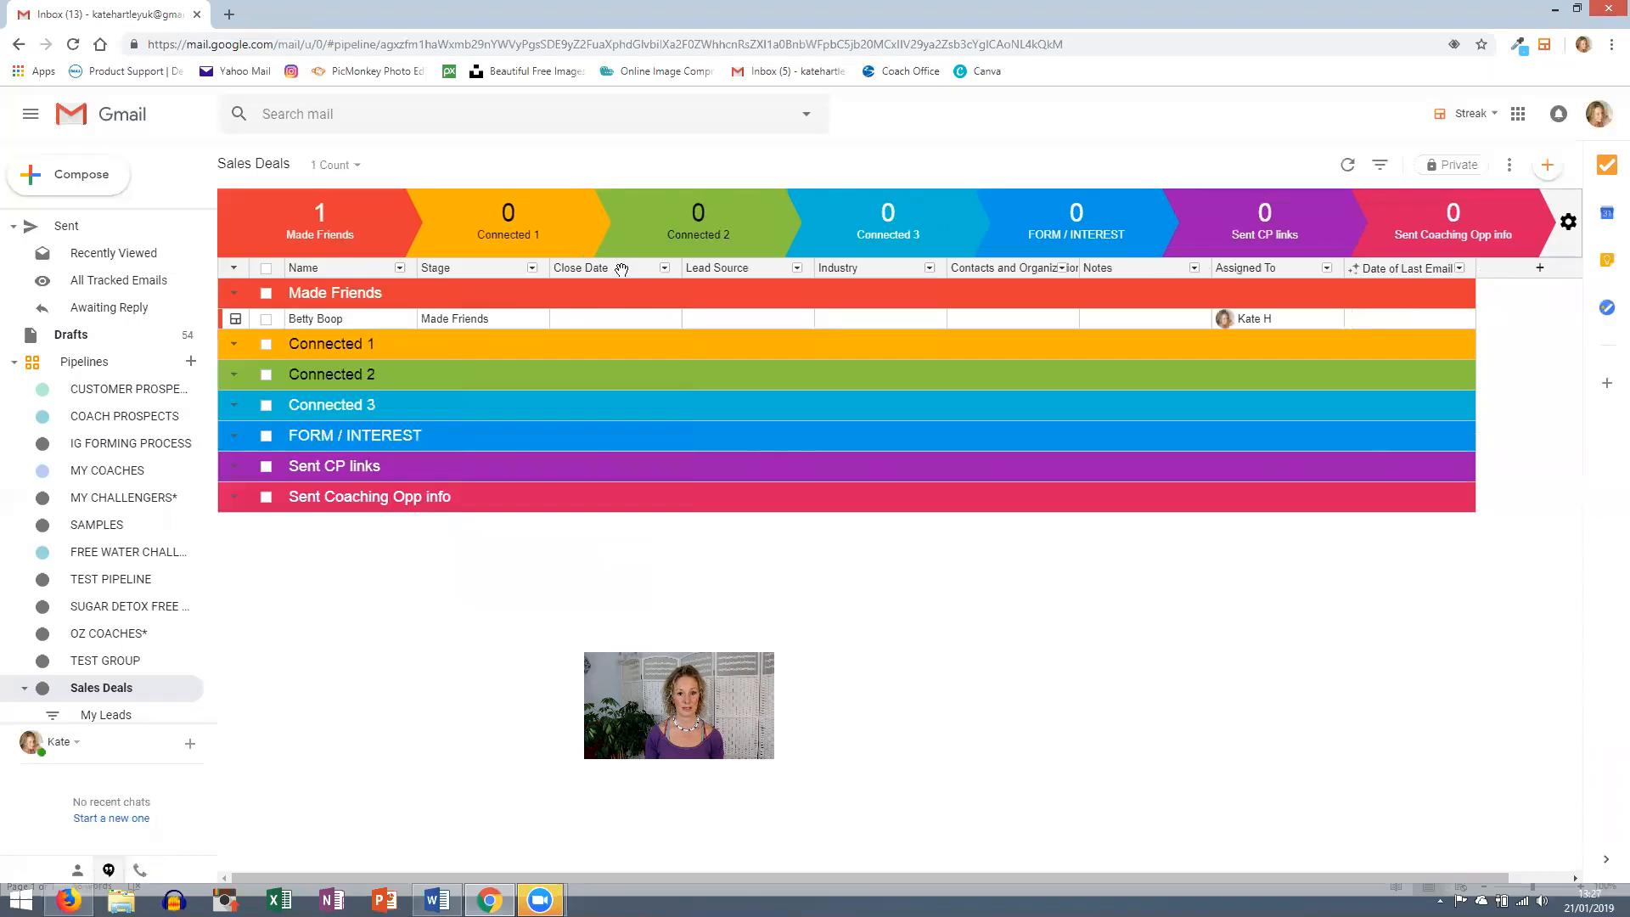
click(621, 269)
click(614, 567)
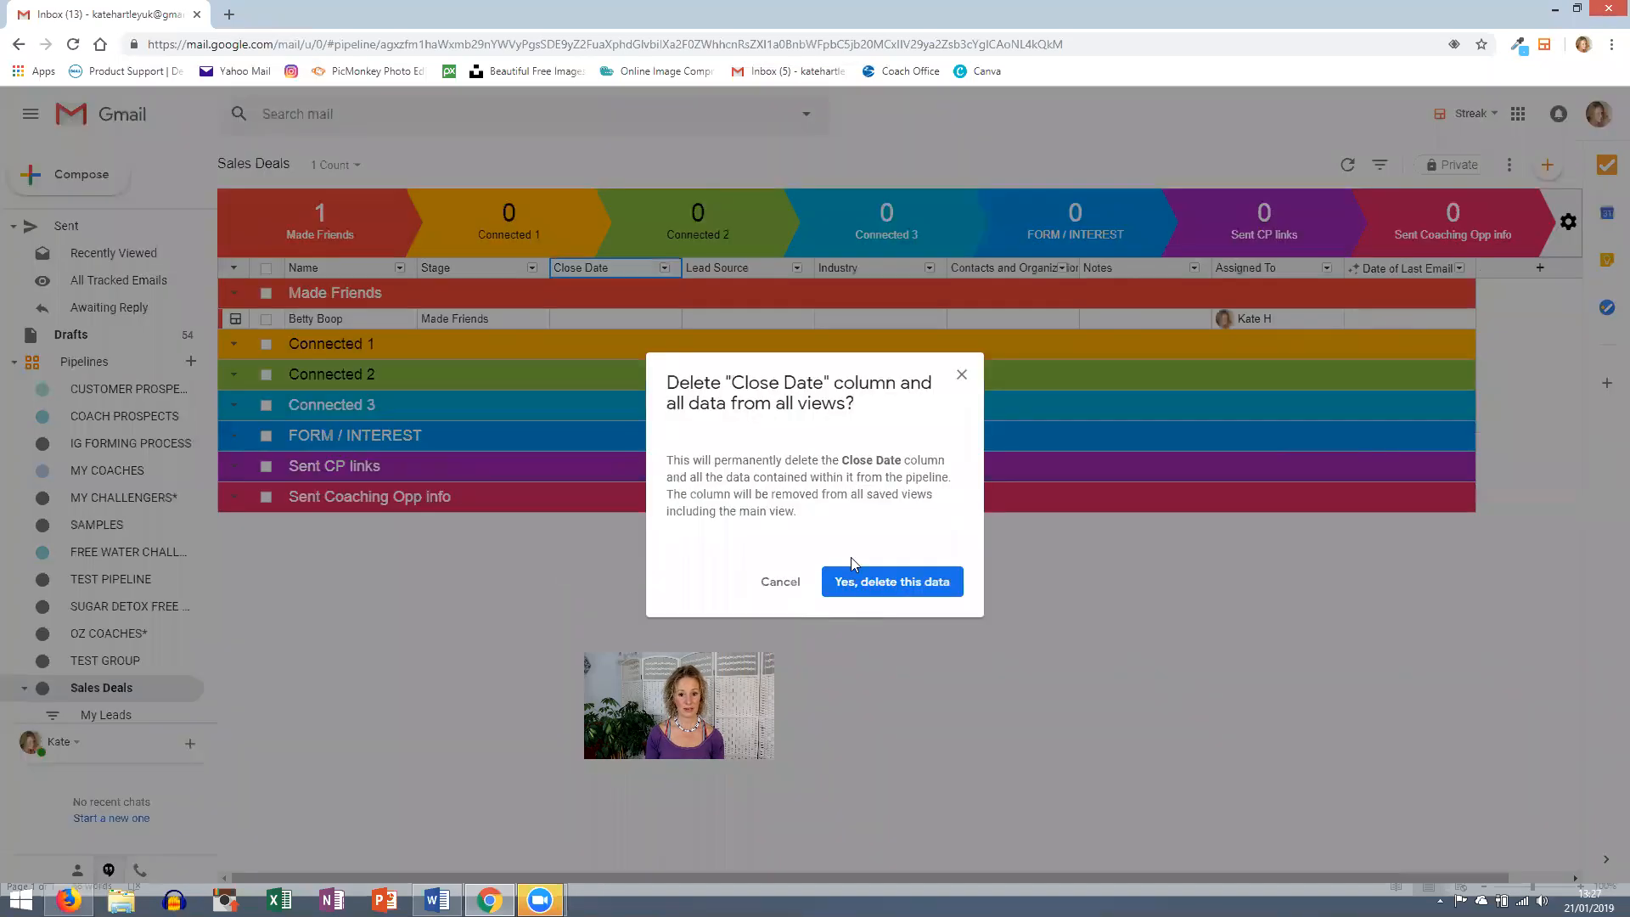
click(859, 582)
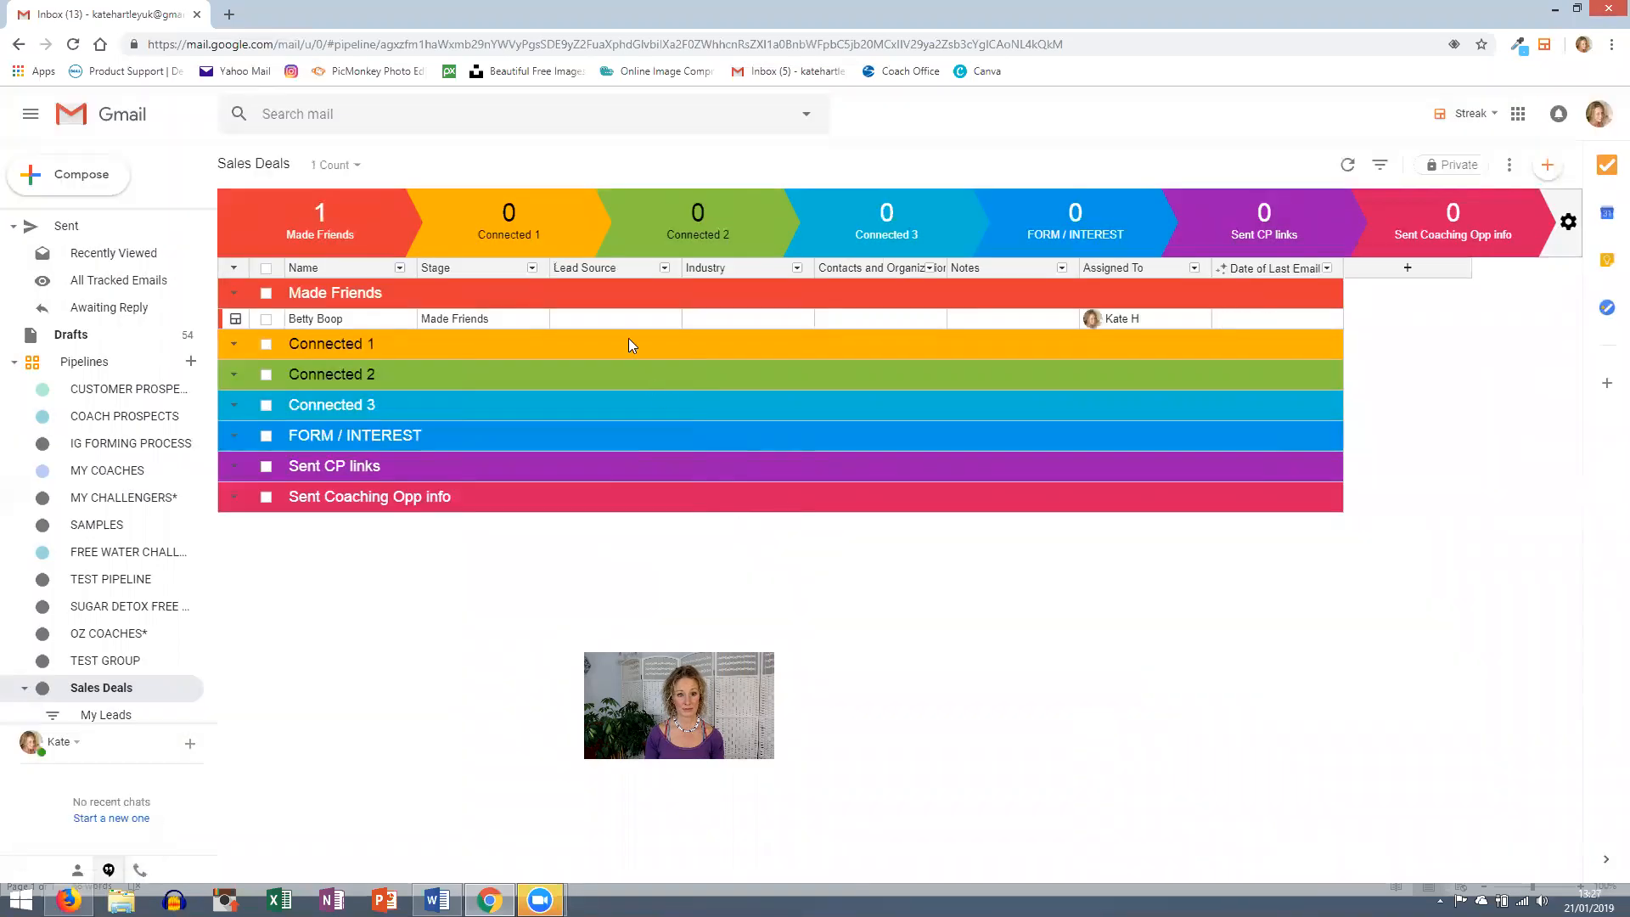
- Delete the Lead Source, Industry, and Contacts and Organizations columns
click(603, 267)
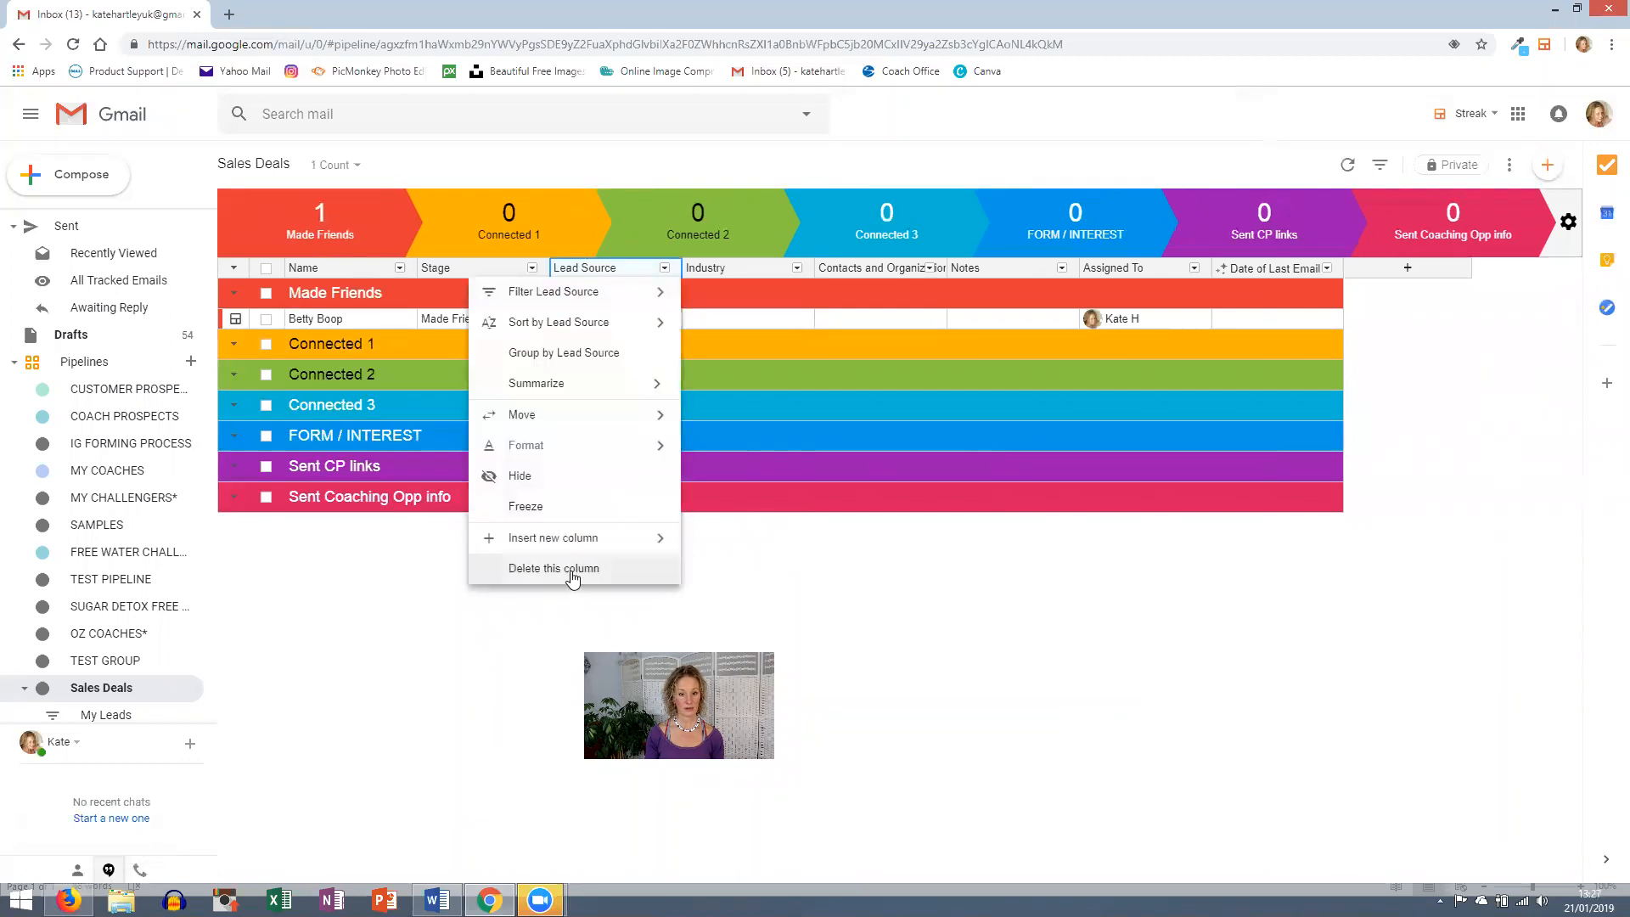
click(573, 570)
click(882, 582)
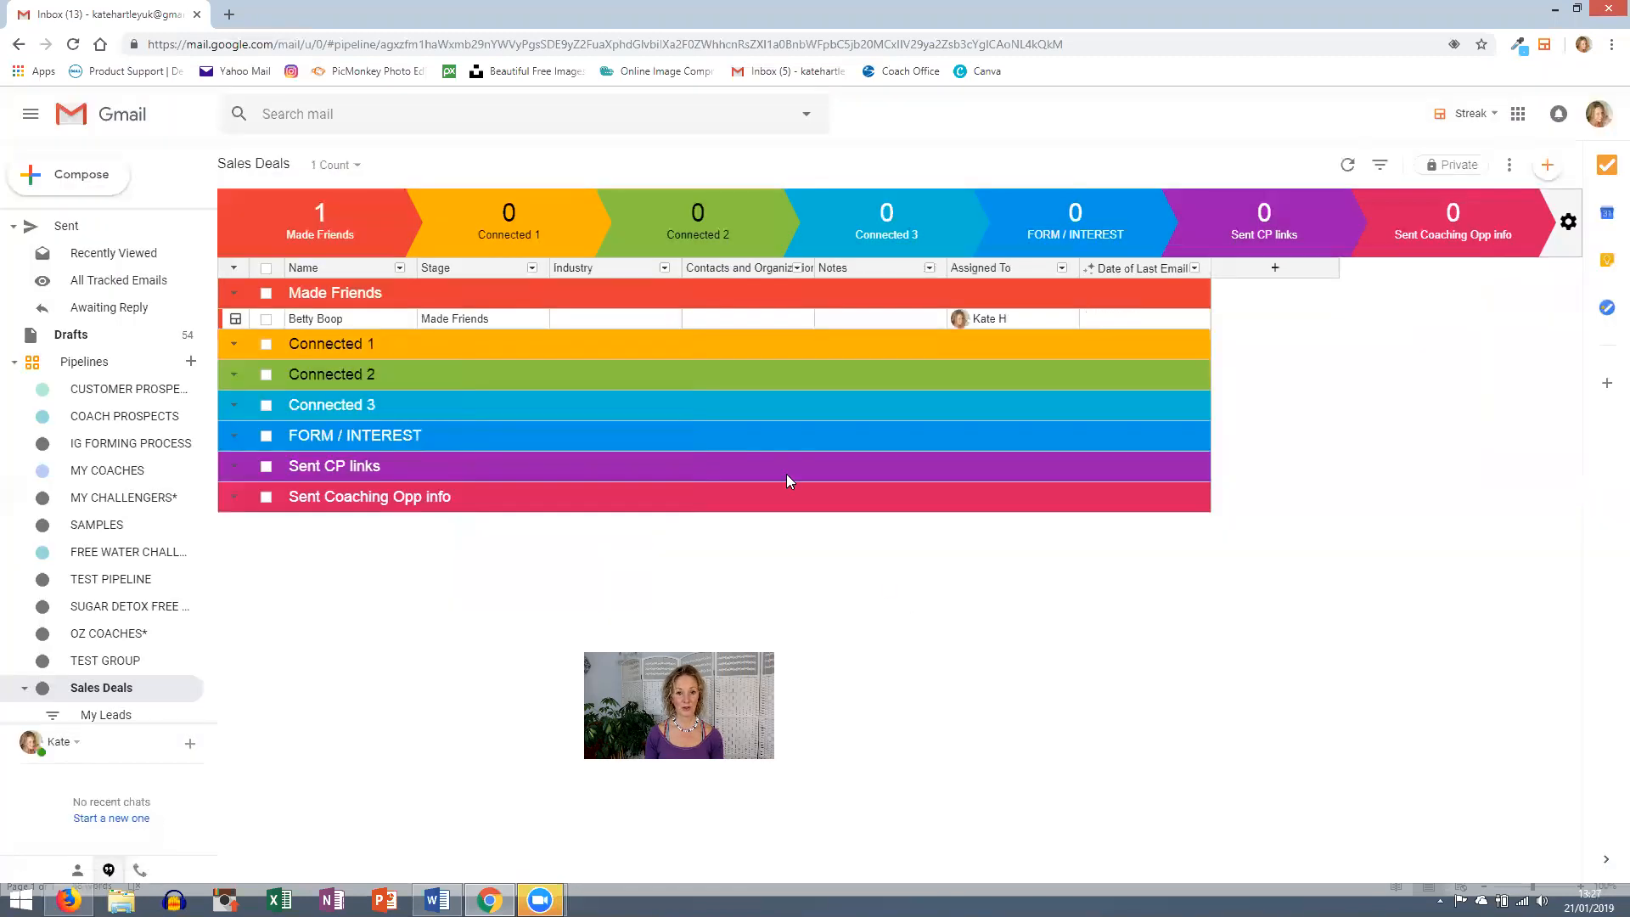
click(606, 271)
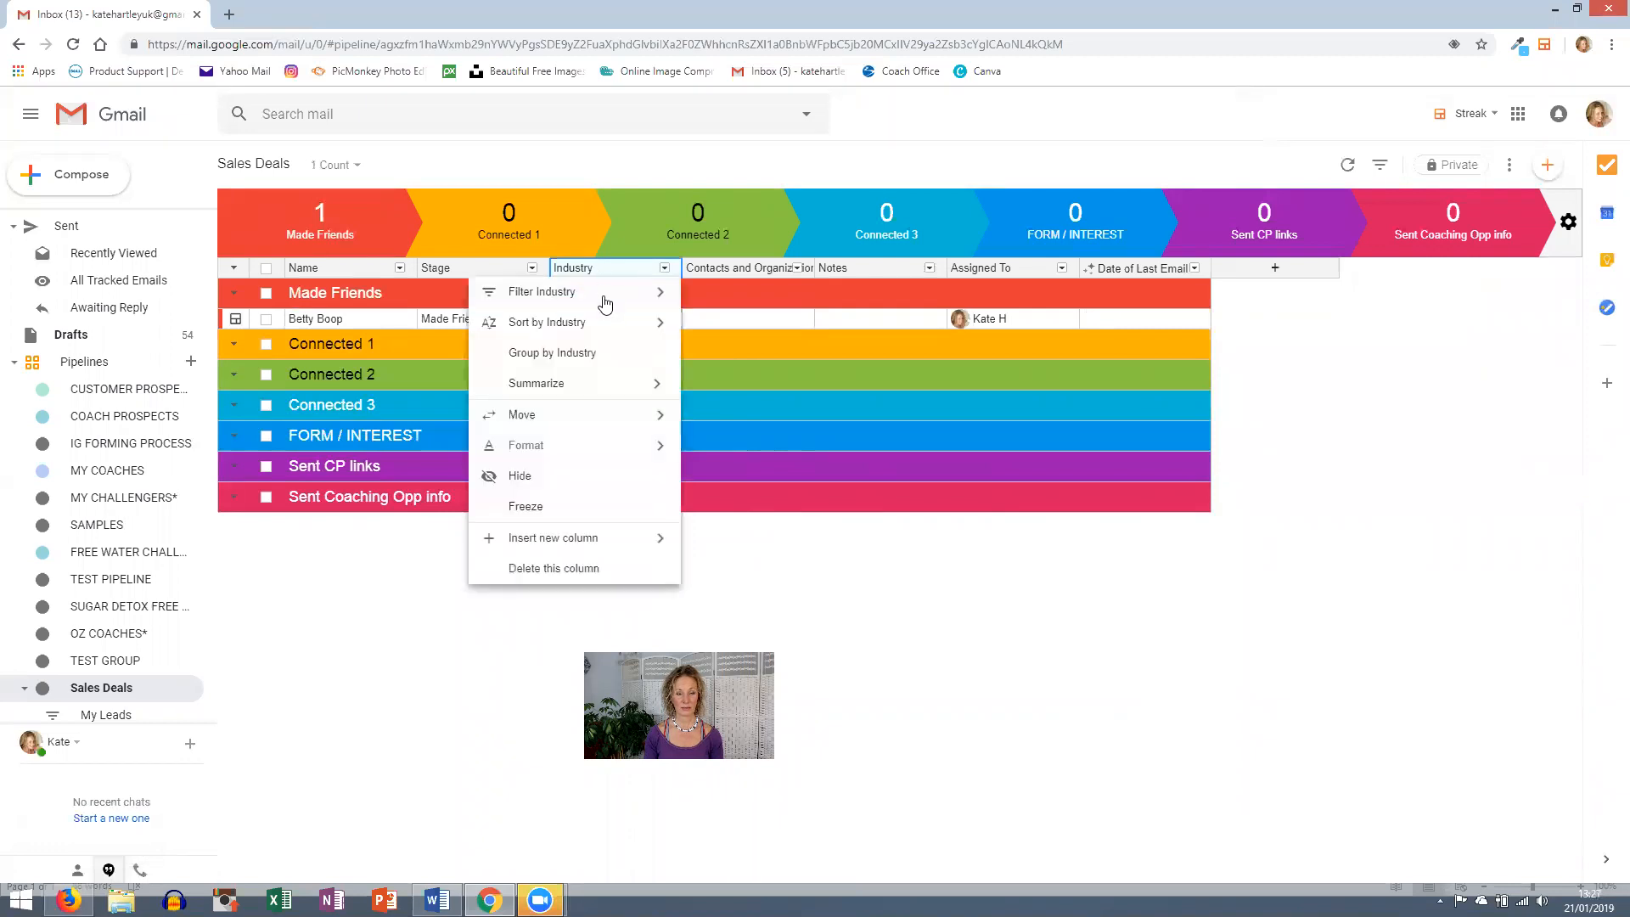
mouse_move(611, 541)
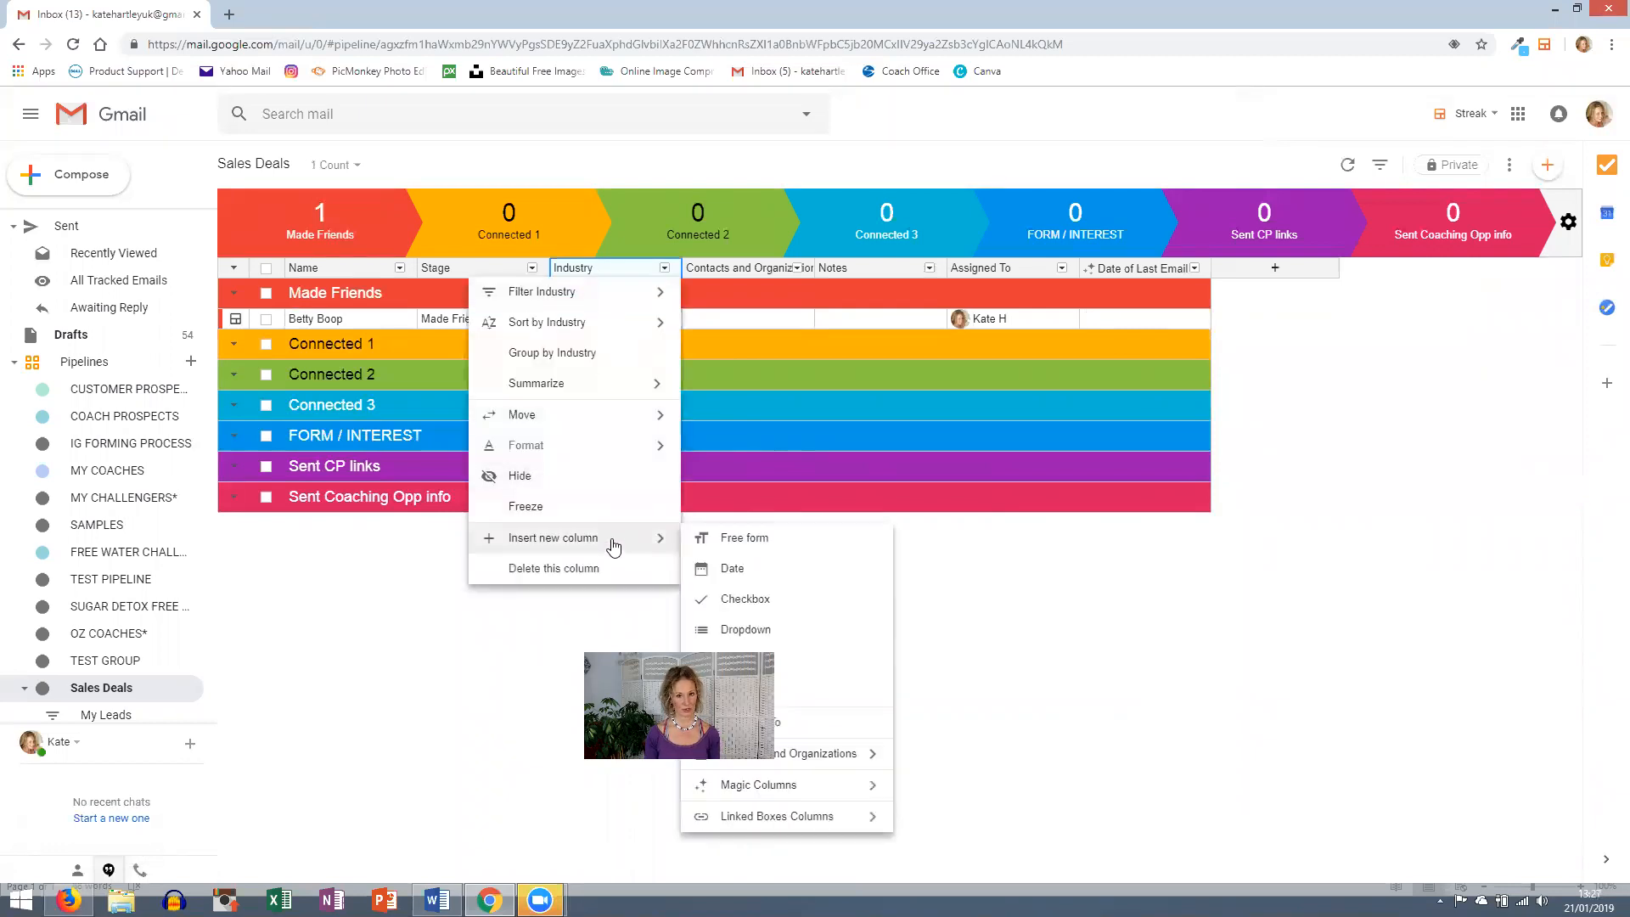
click(599, 569)
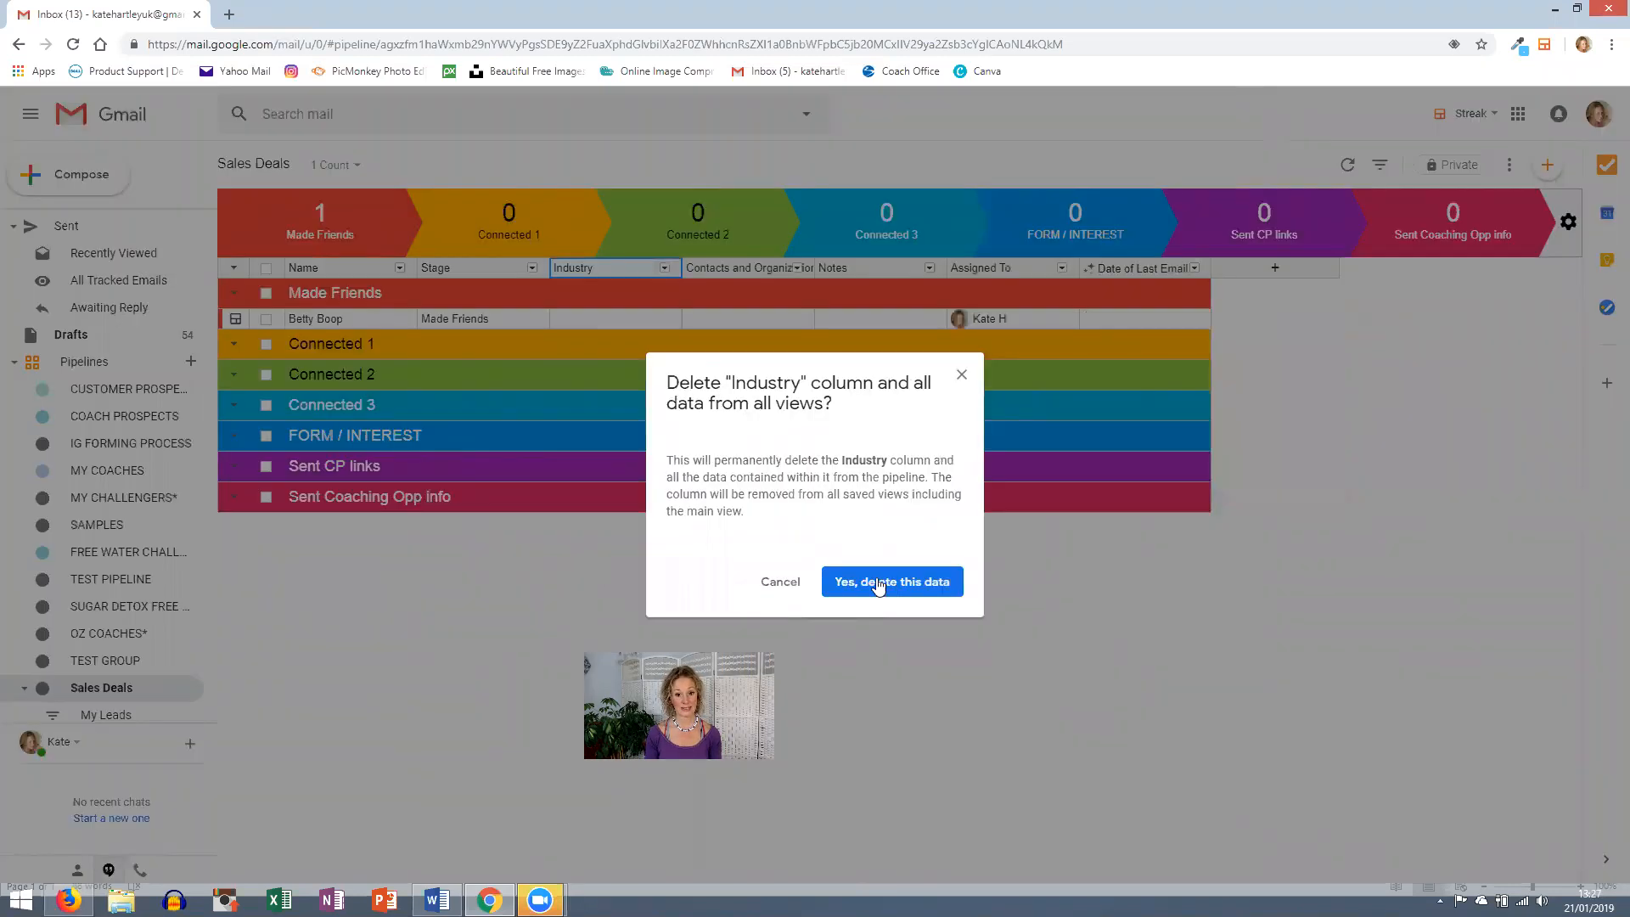
click(878, 584)
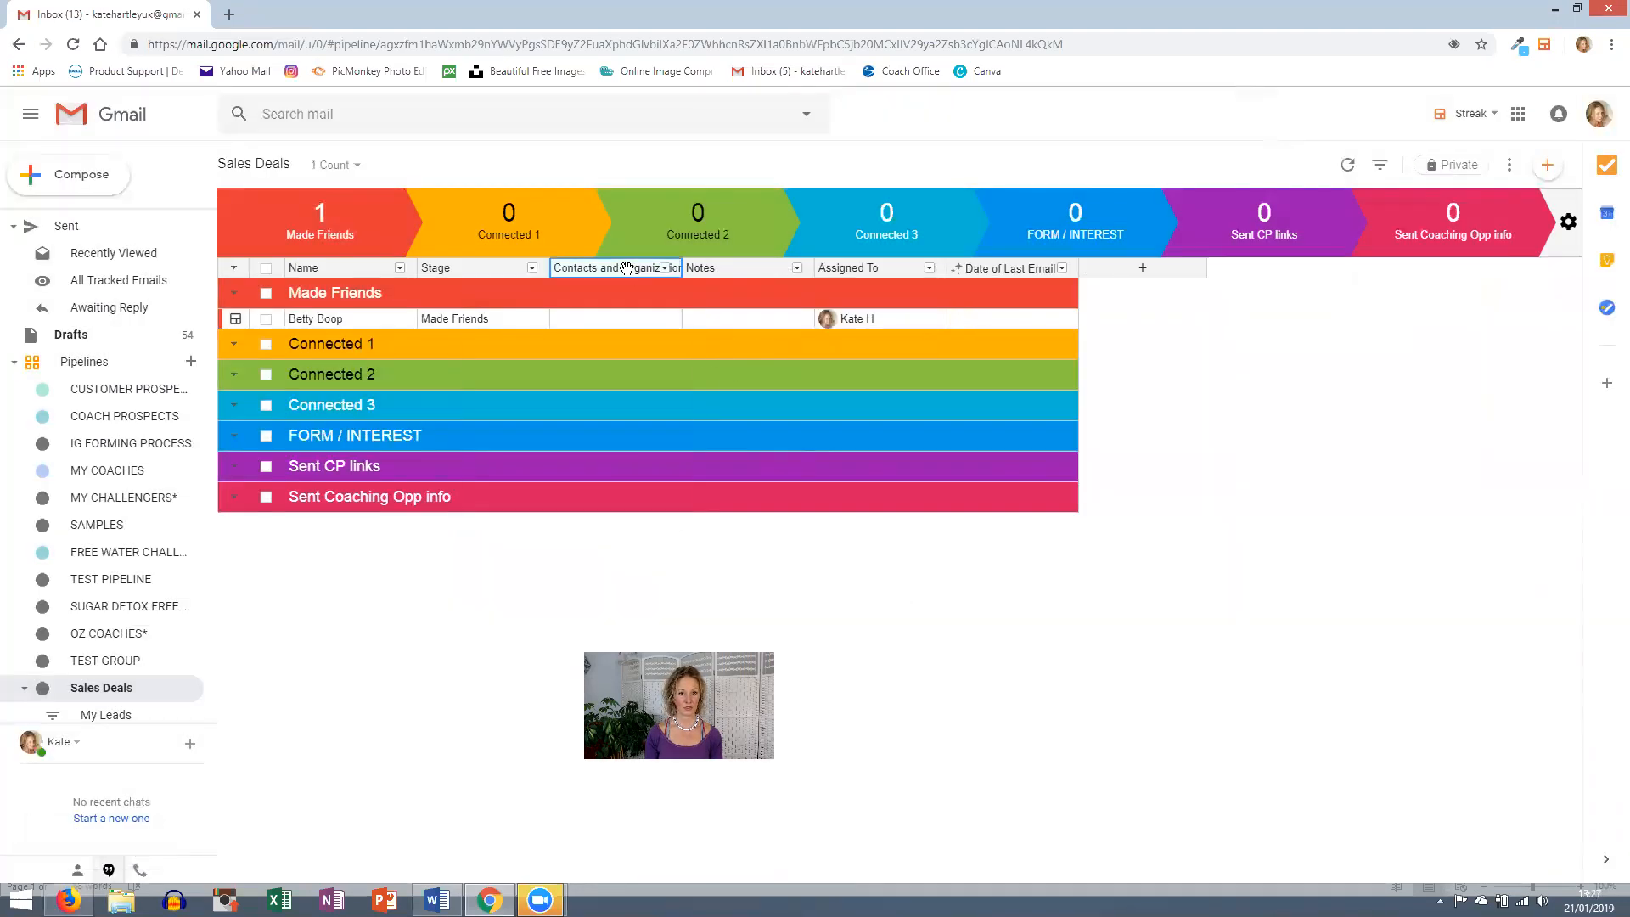
click(665, 268)
click(567, 503)
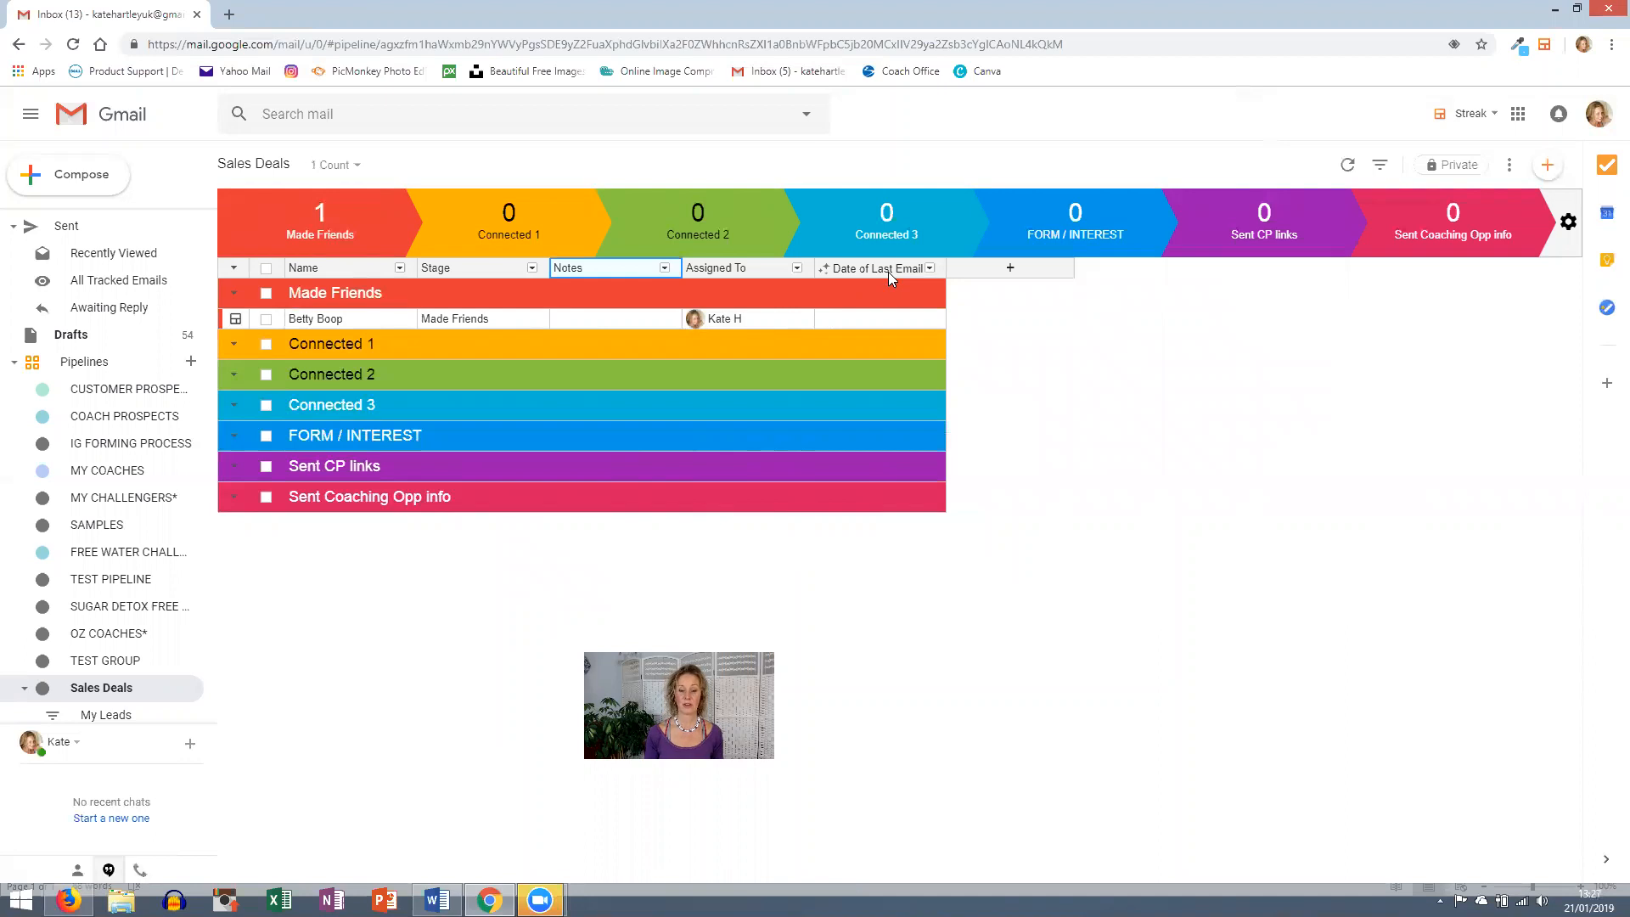
- Add a Date column named 'Date first connected'
click(1010, 270)
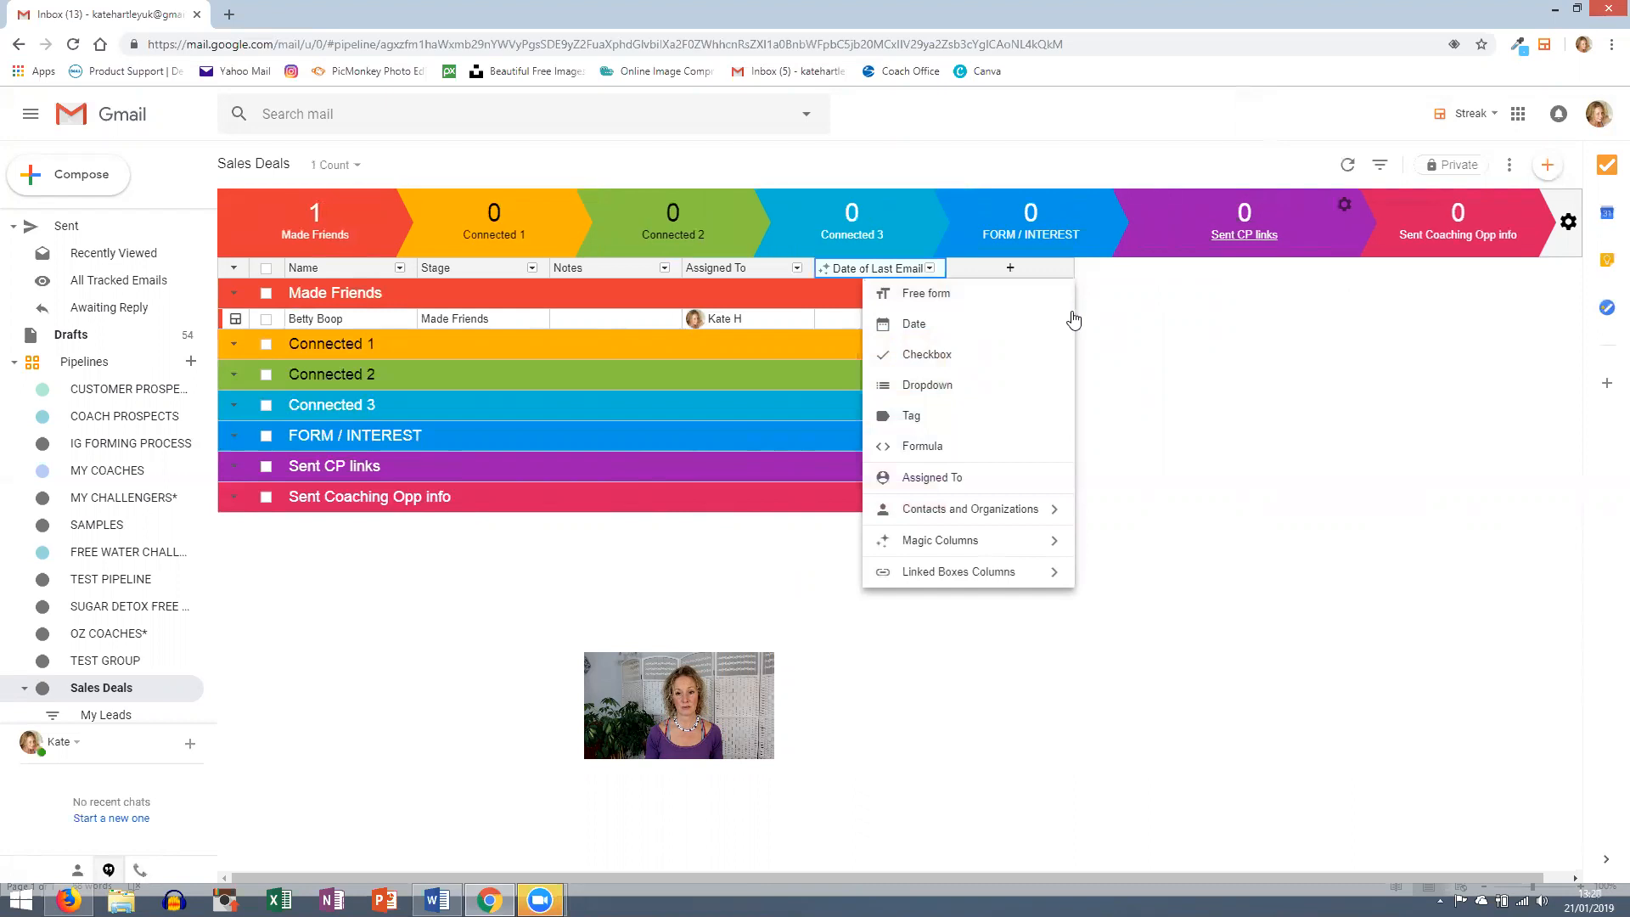
click(924, 329)
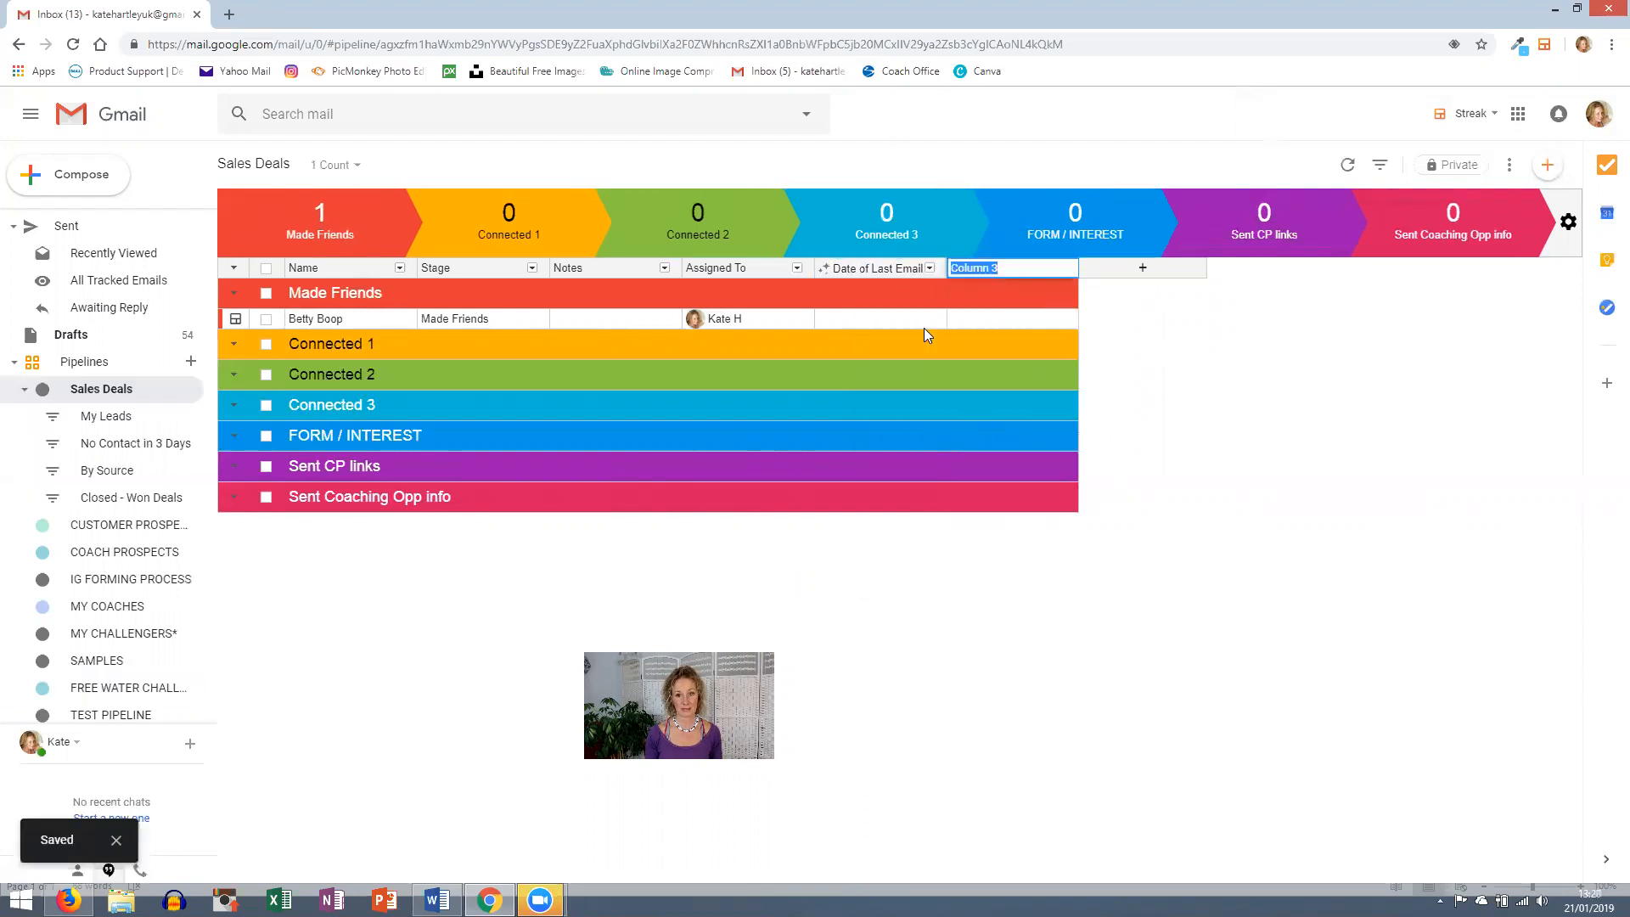
text(Da)
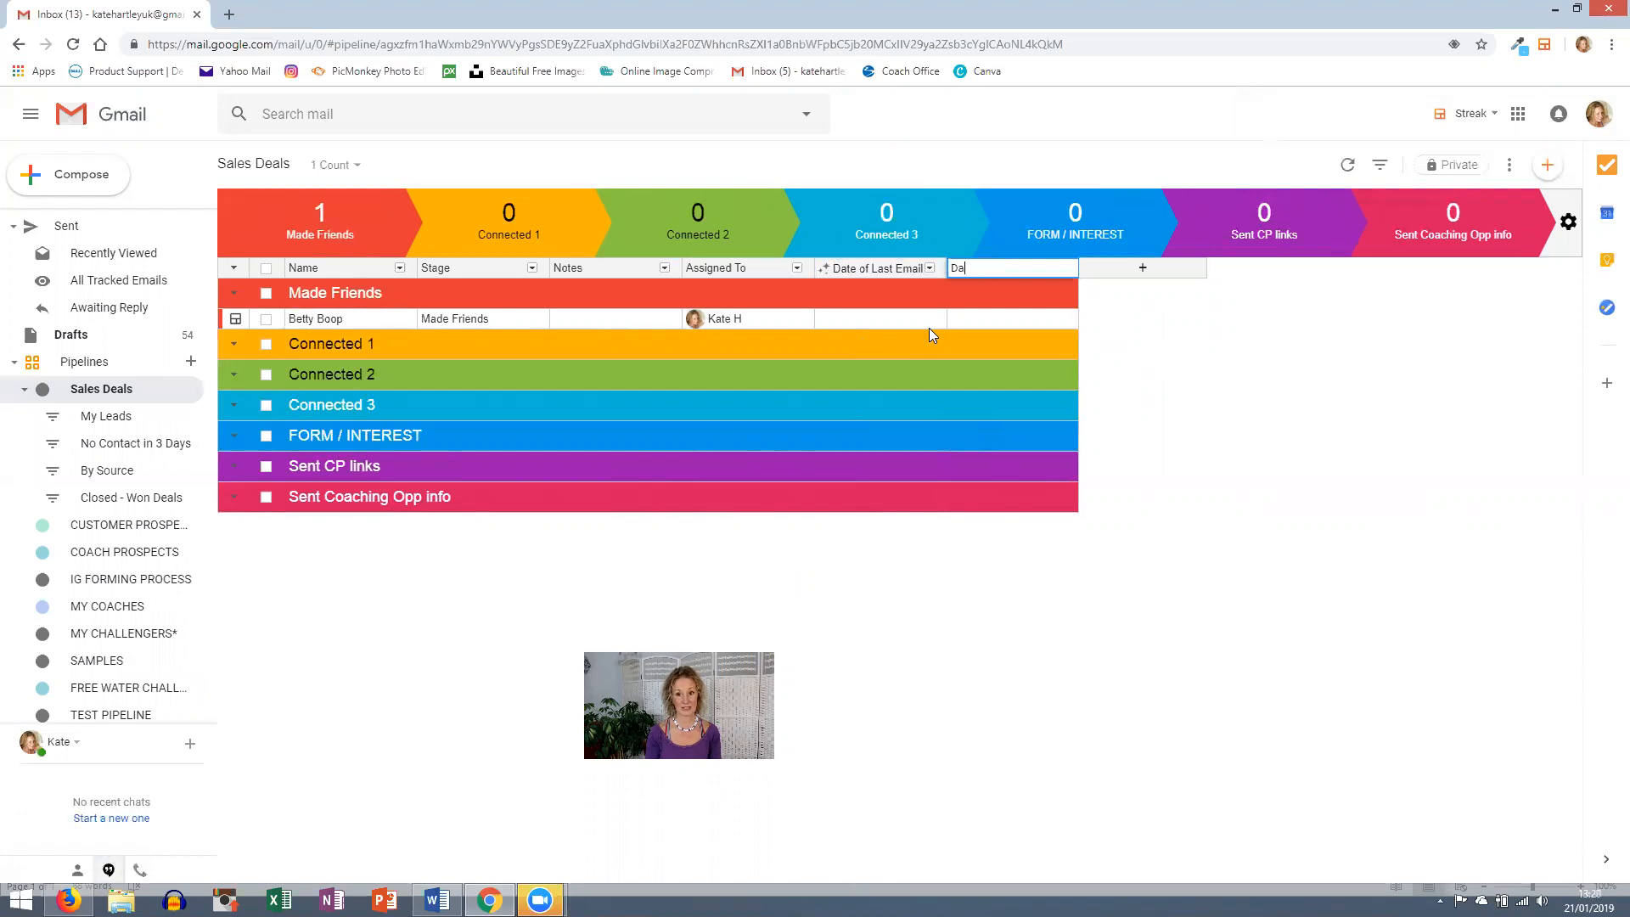
text(te first connected)
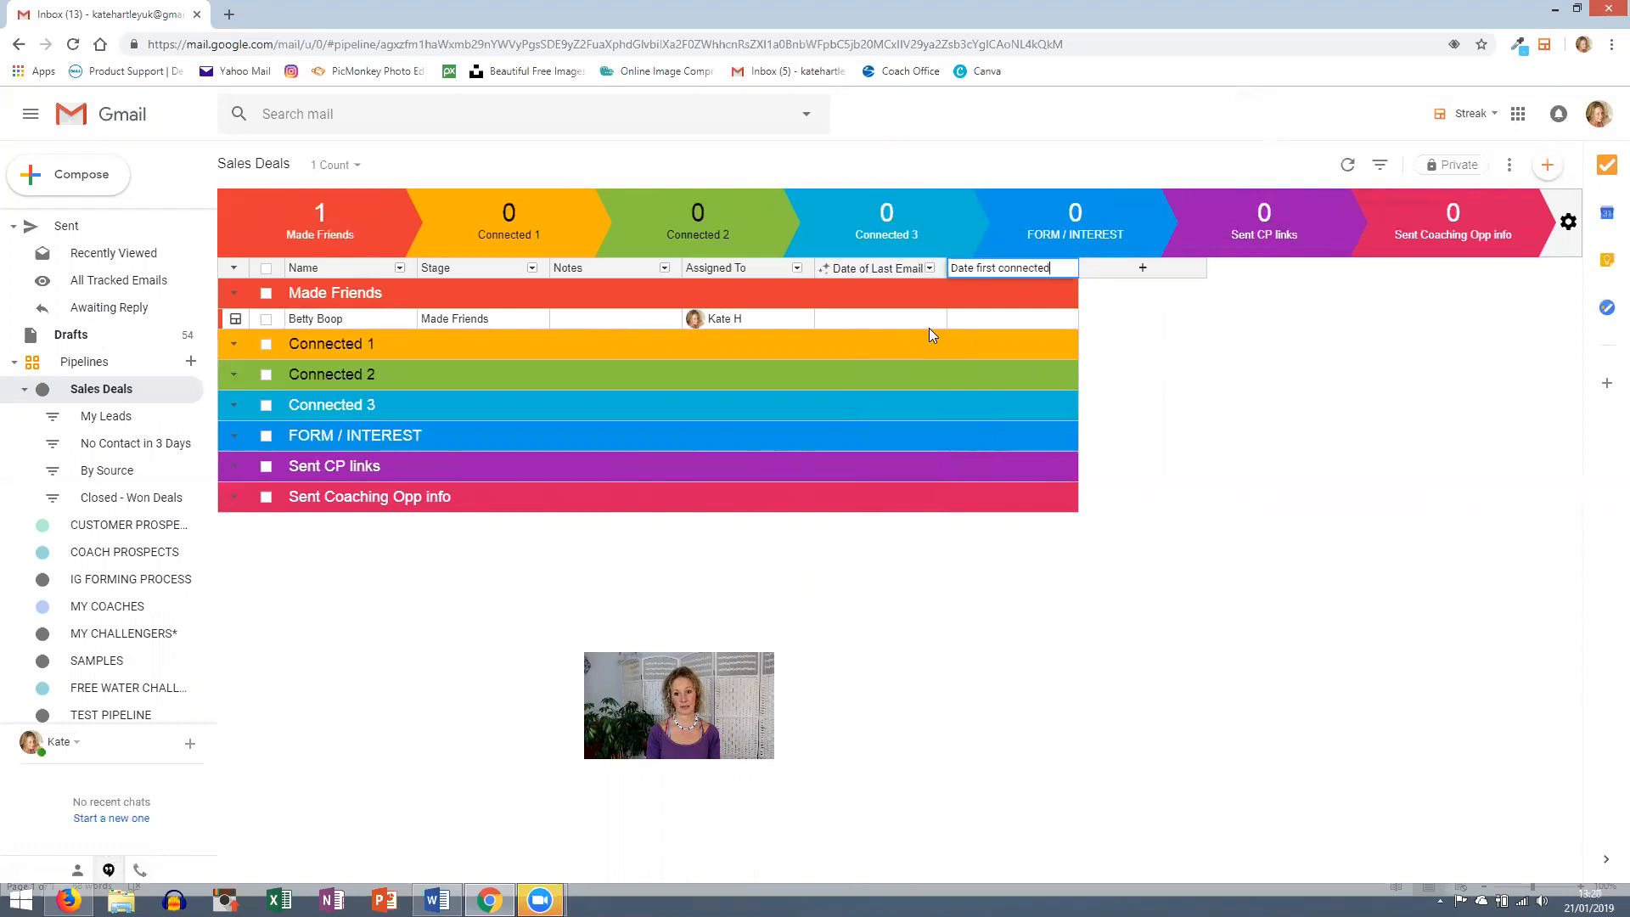
key(Return)
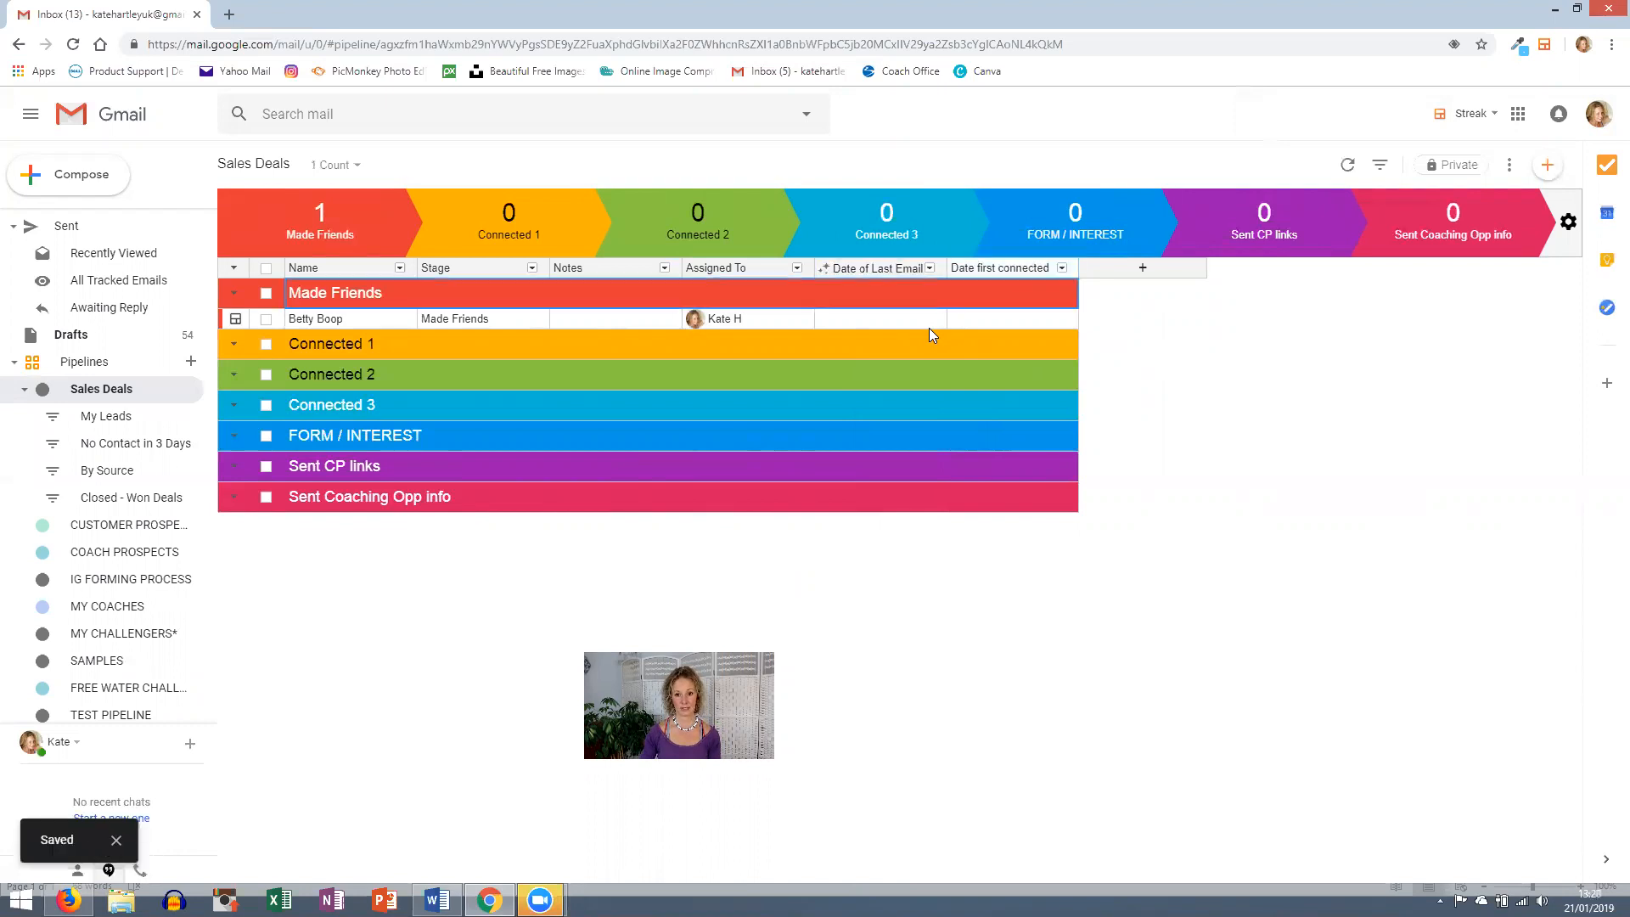
click(1142, 270)
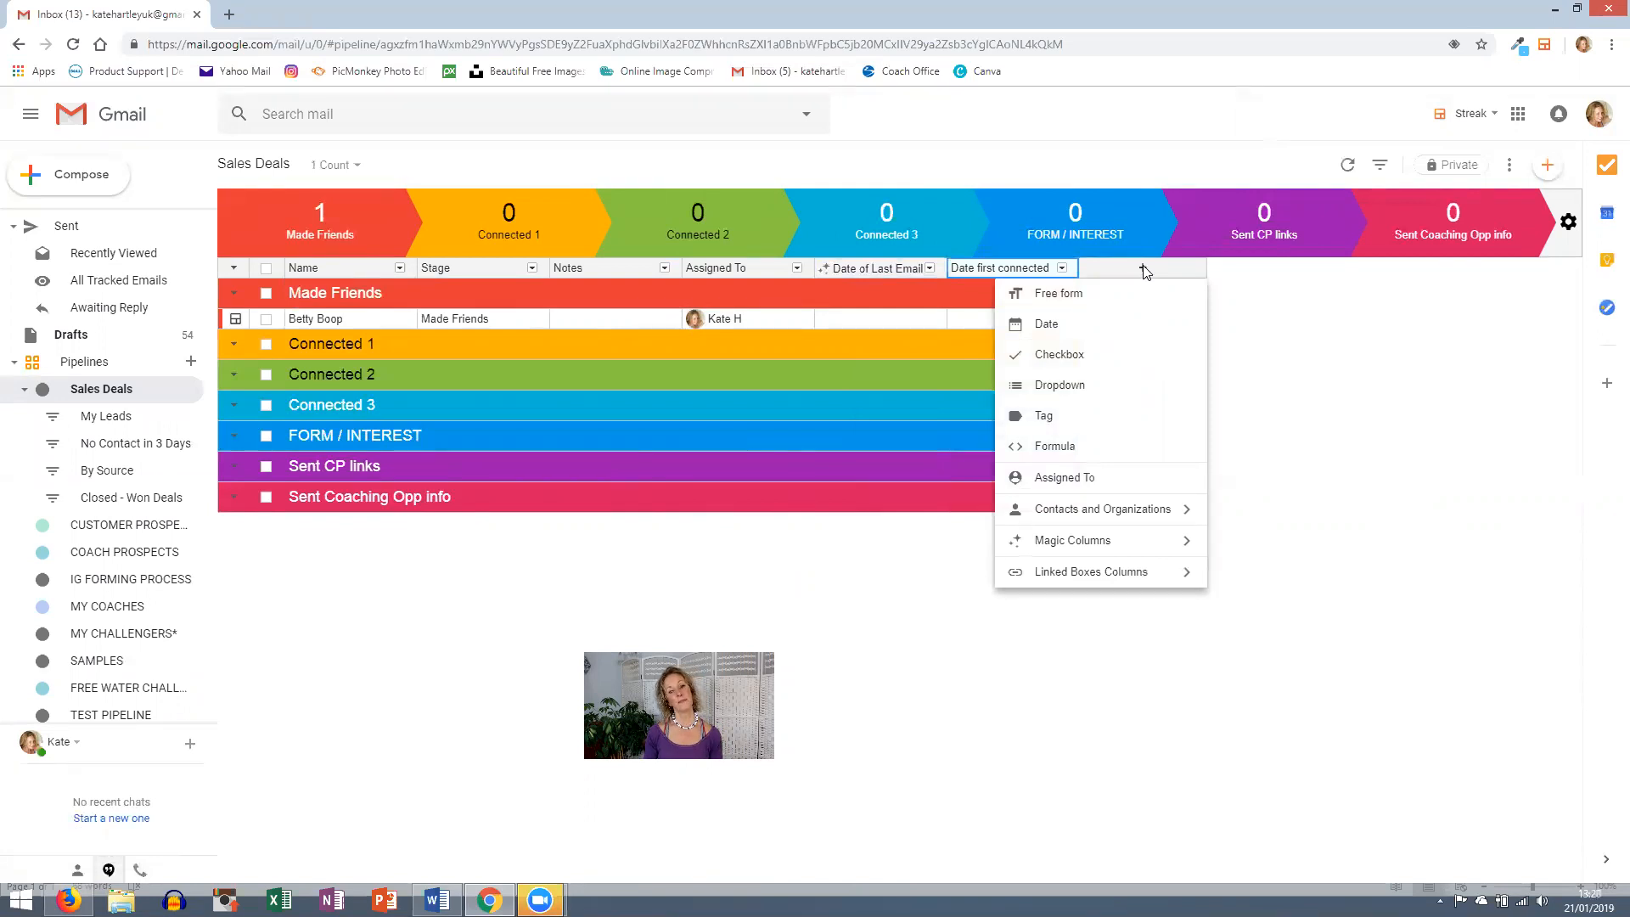
- Add a checkbox column named 'INvited to coaching opp' and test-tick then untick its checkbox
click(1070, 355)
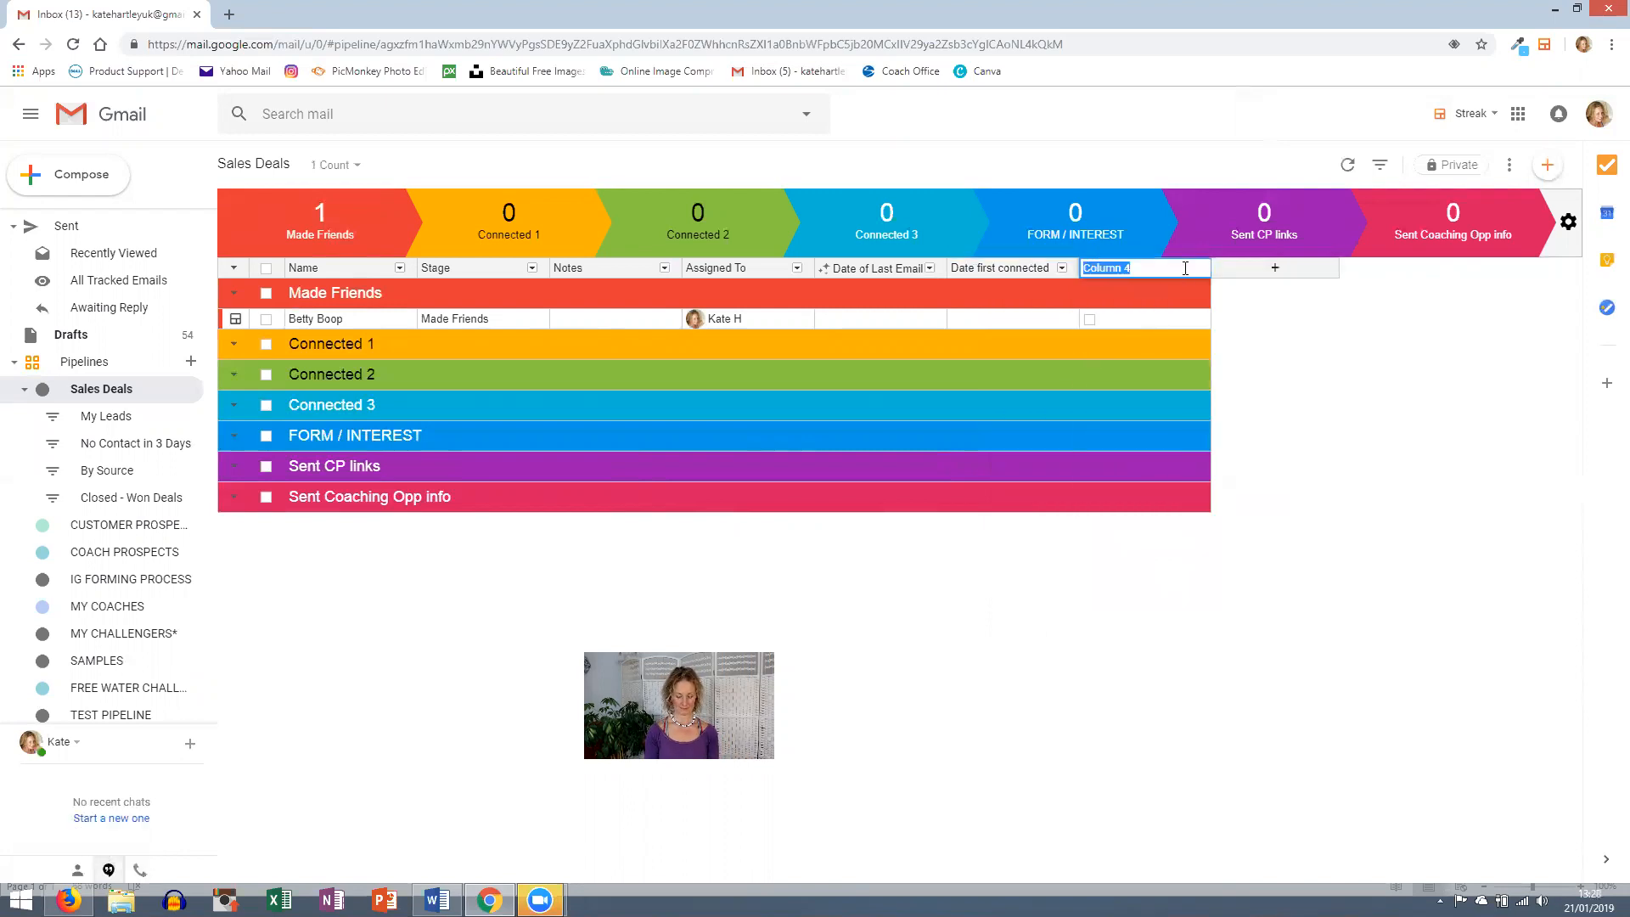
text(INvited to ca)
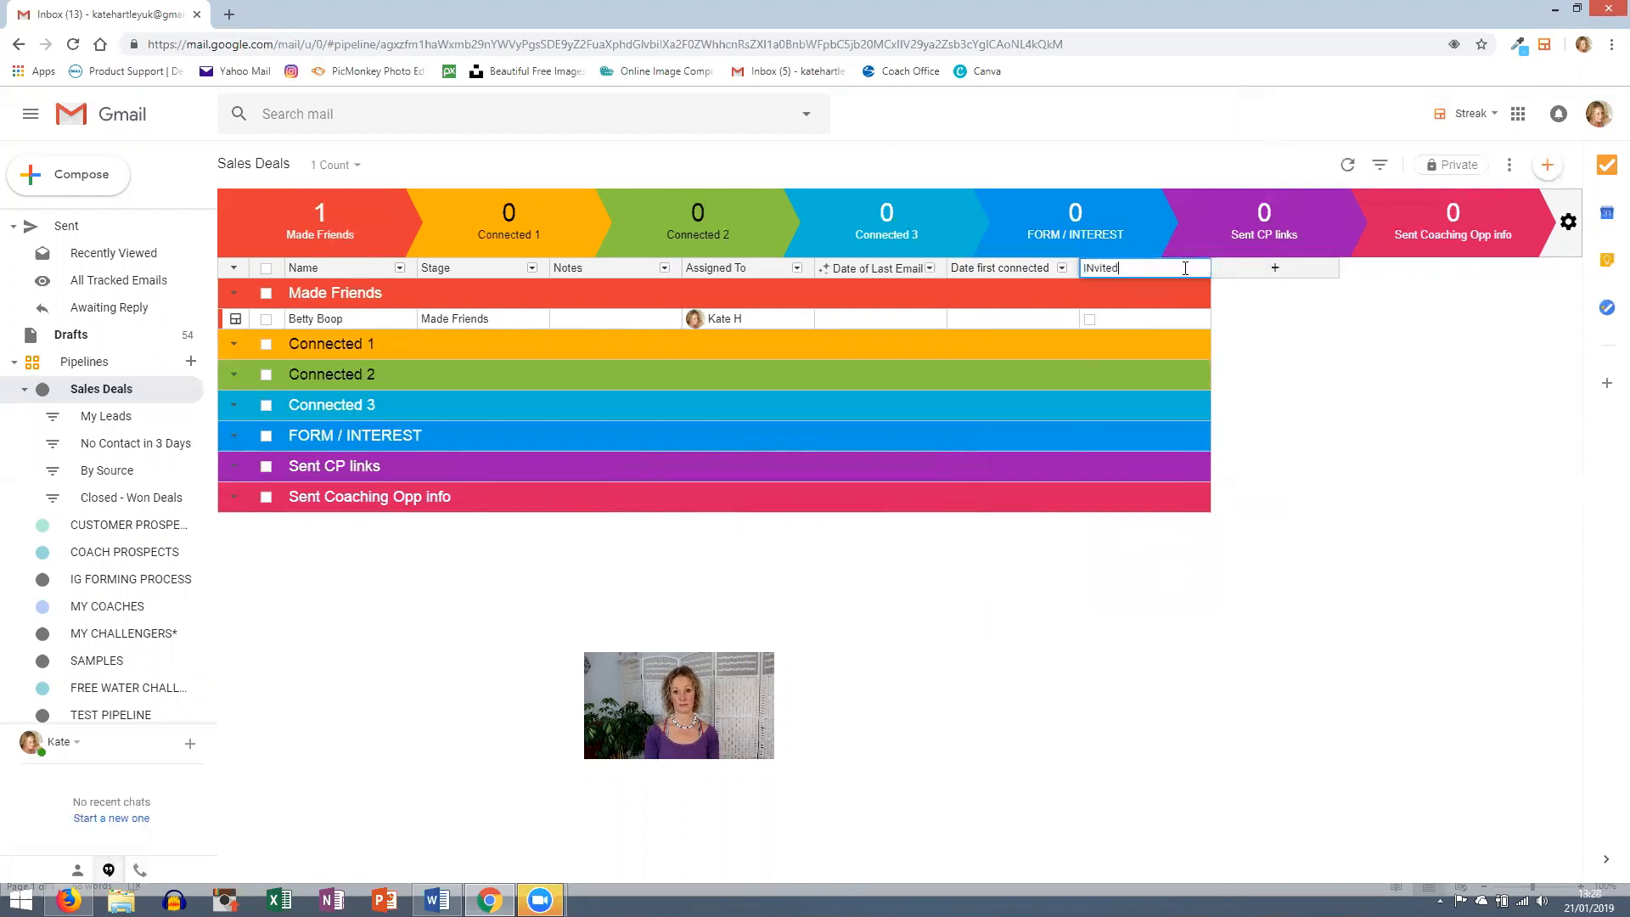
text(oaching opp)
key(Return)
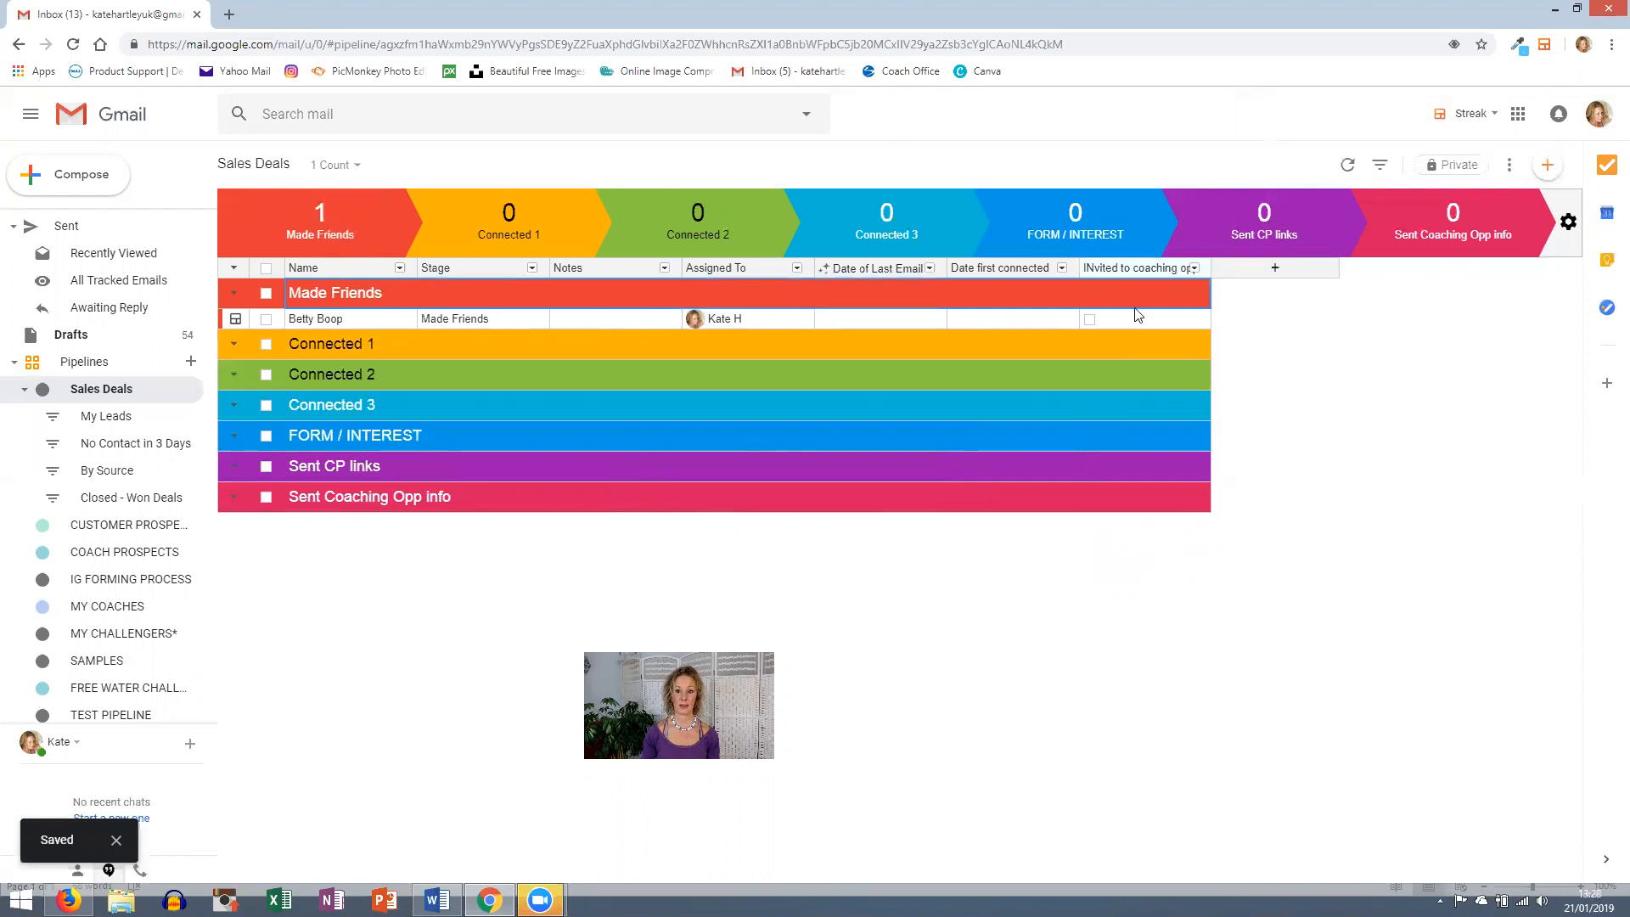
click(1088, 319)
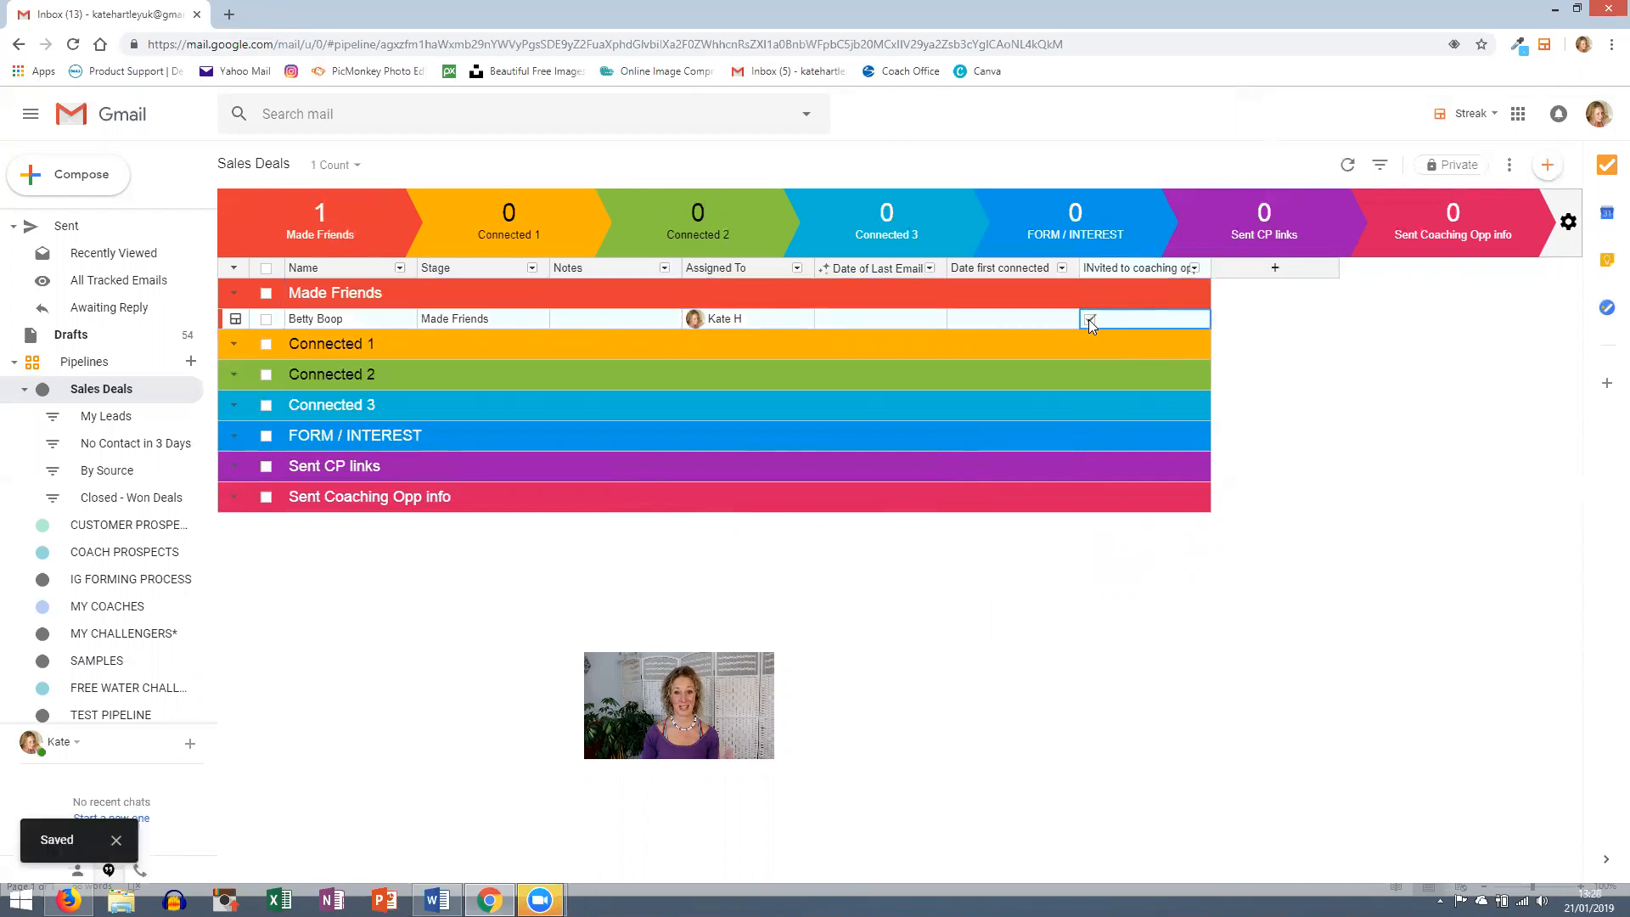
click(1088, 319)
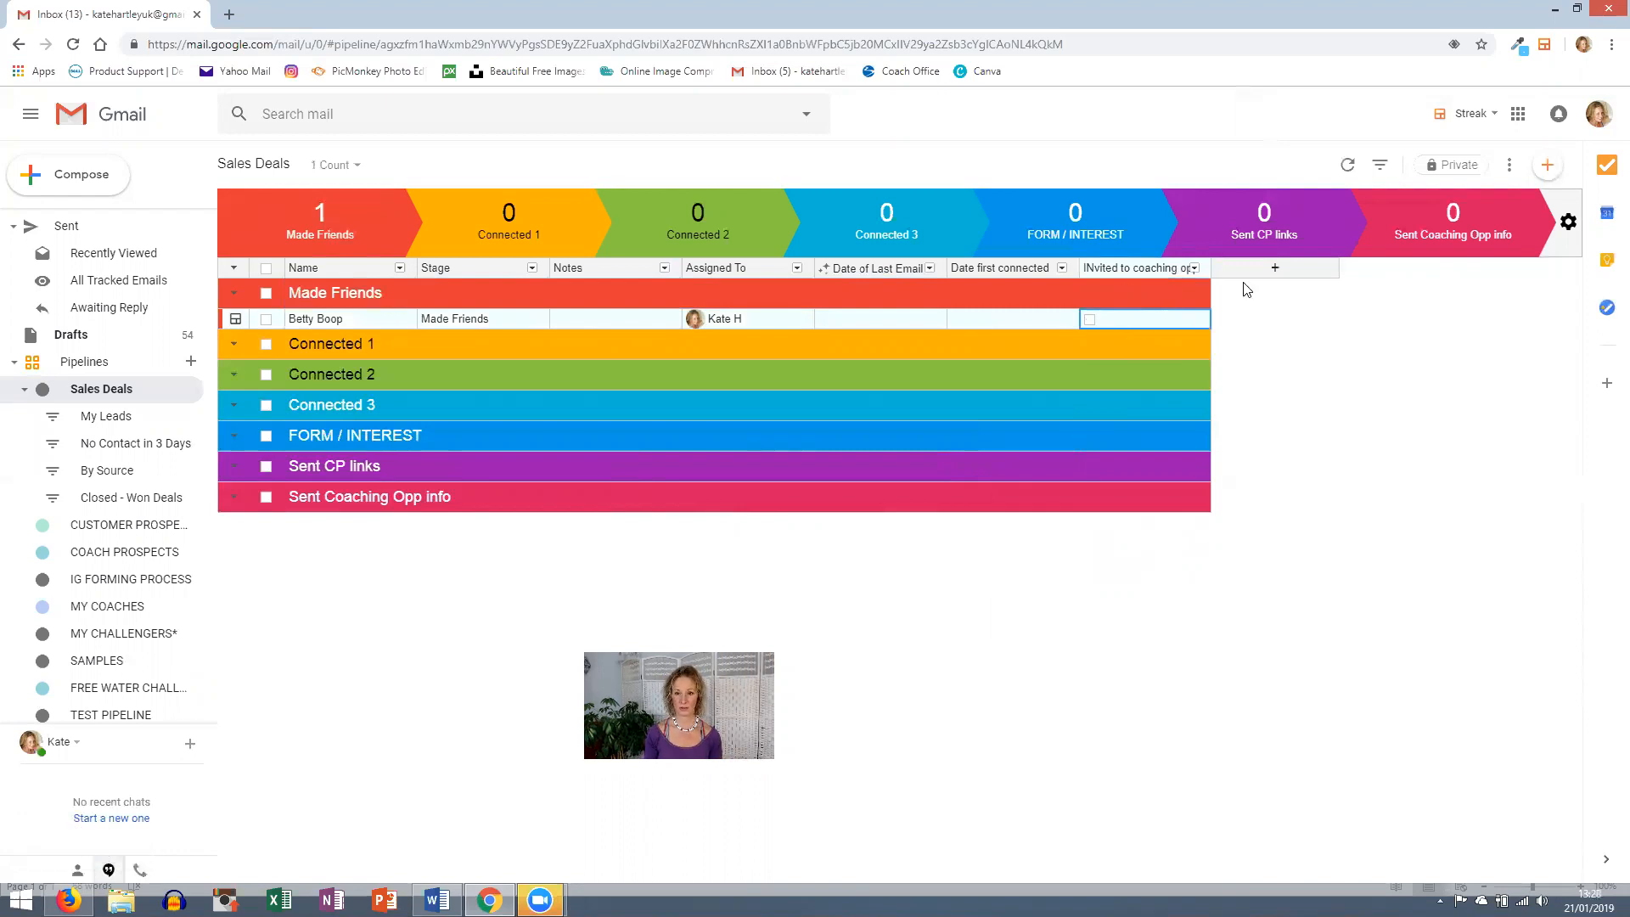
click(1275, 269)
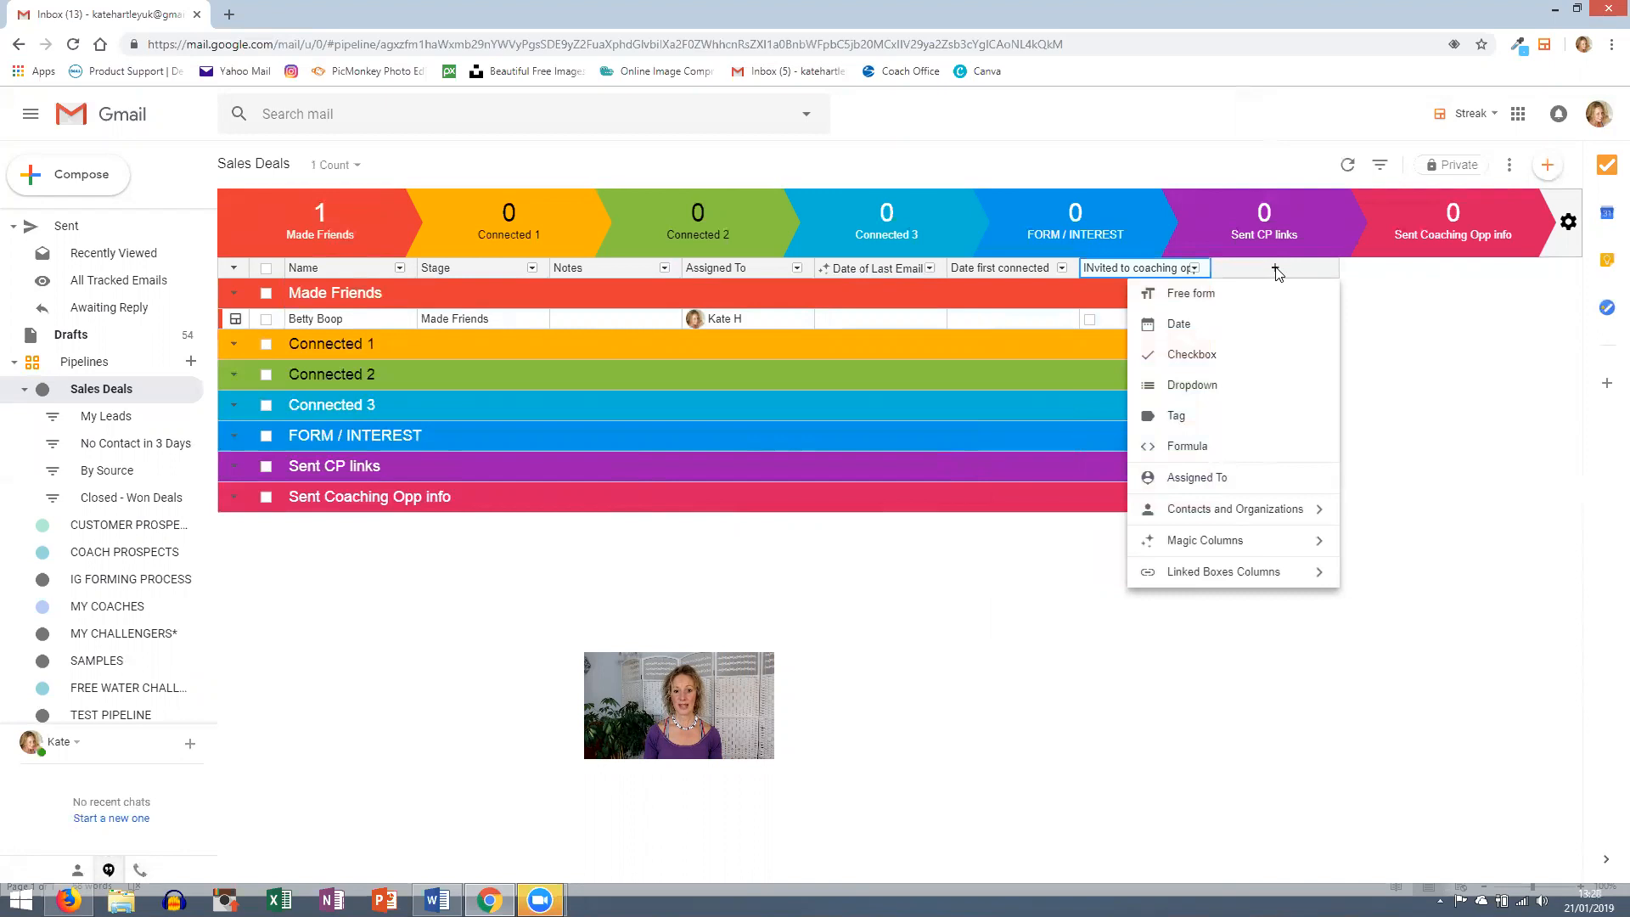
- Make the new column a Dropdown named Social Media
click(1205, 386)
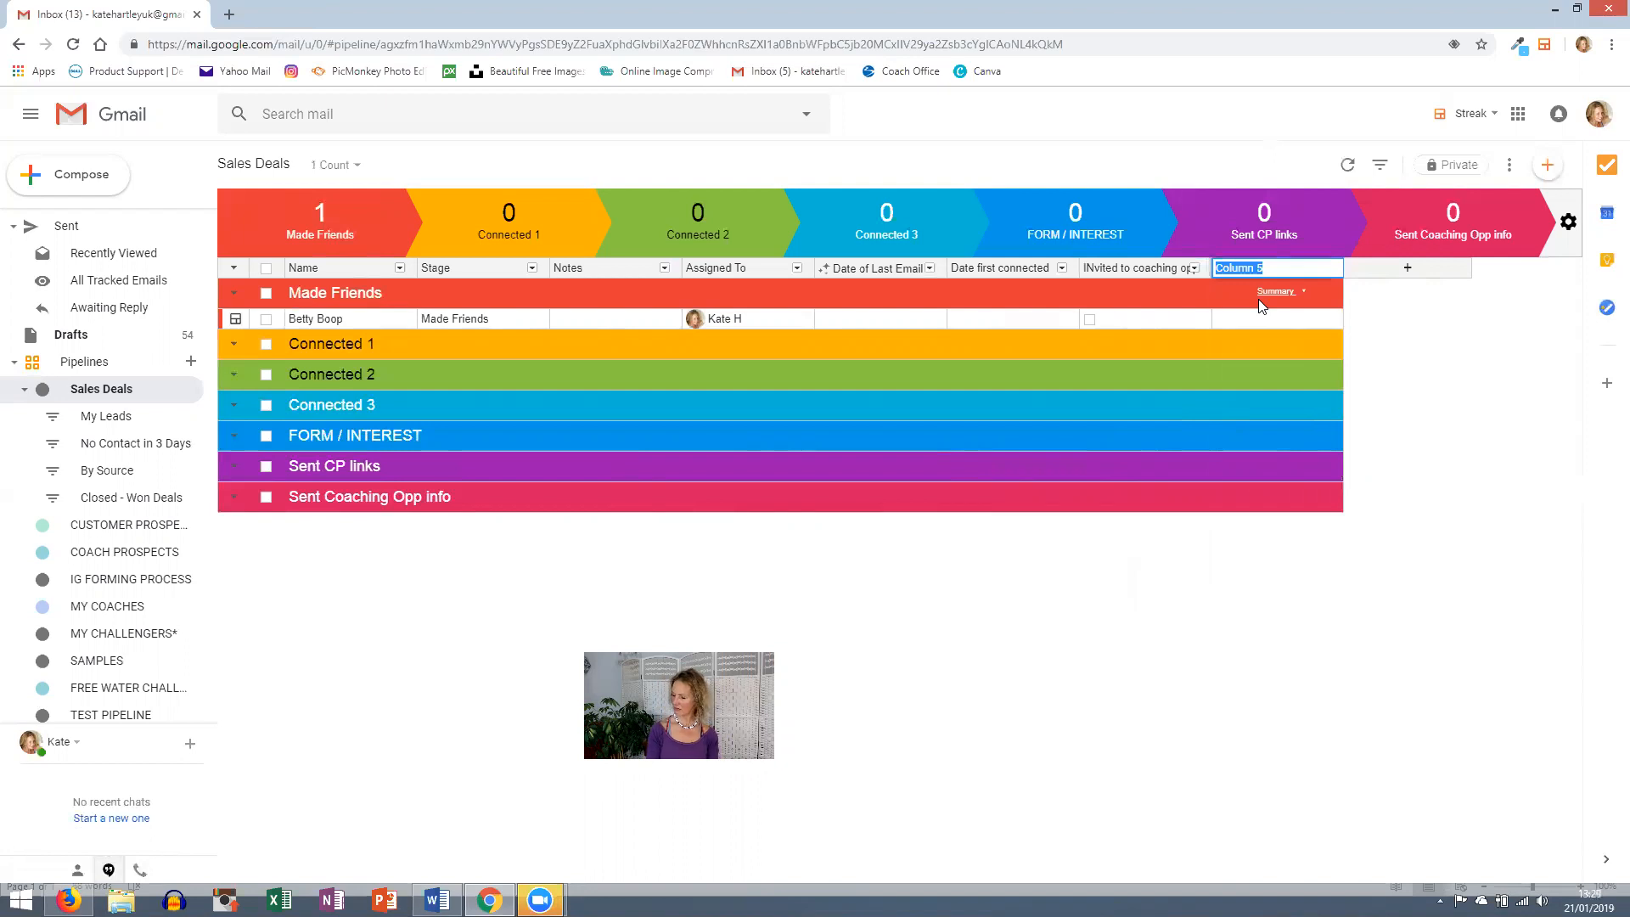
text(Soc)
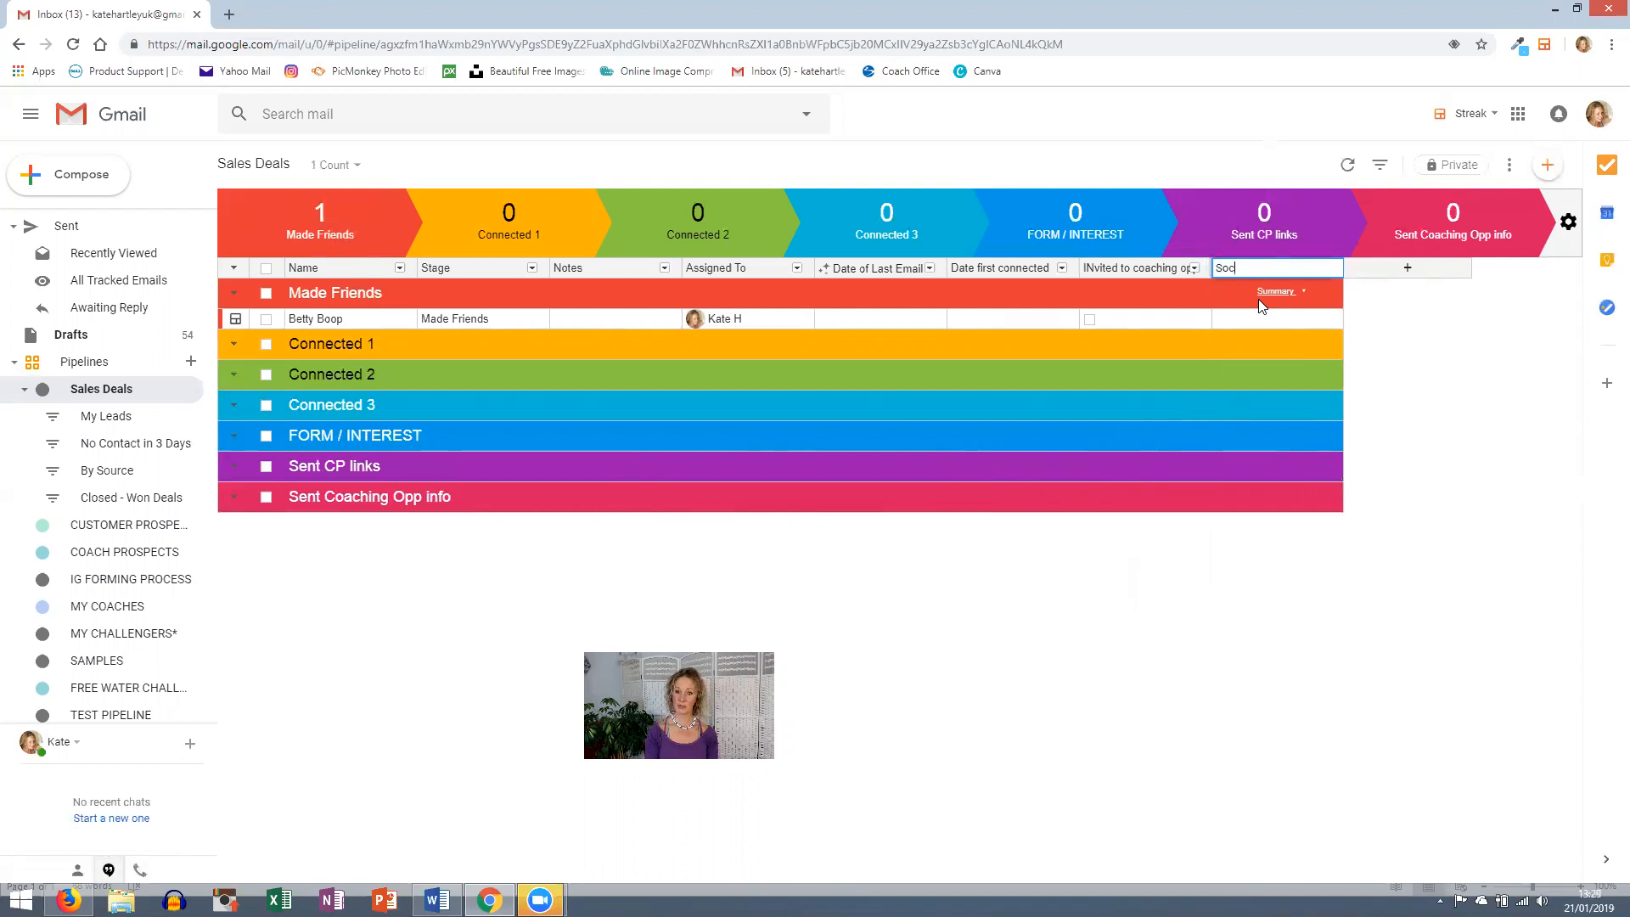
text(ial Media)
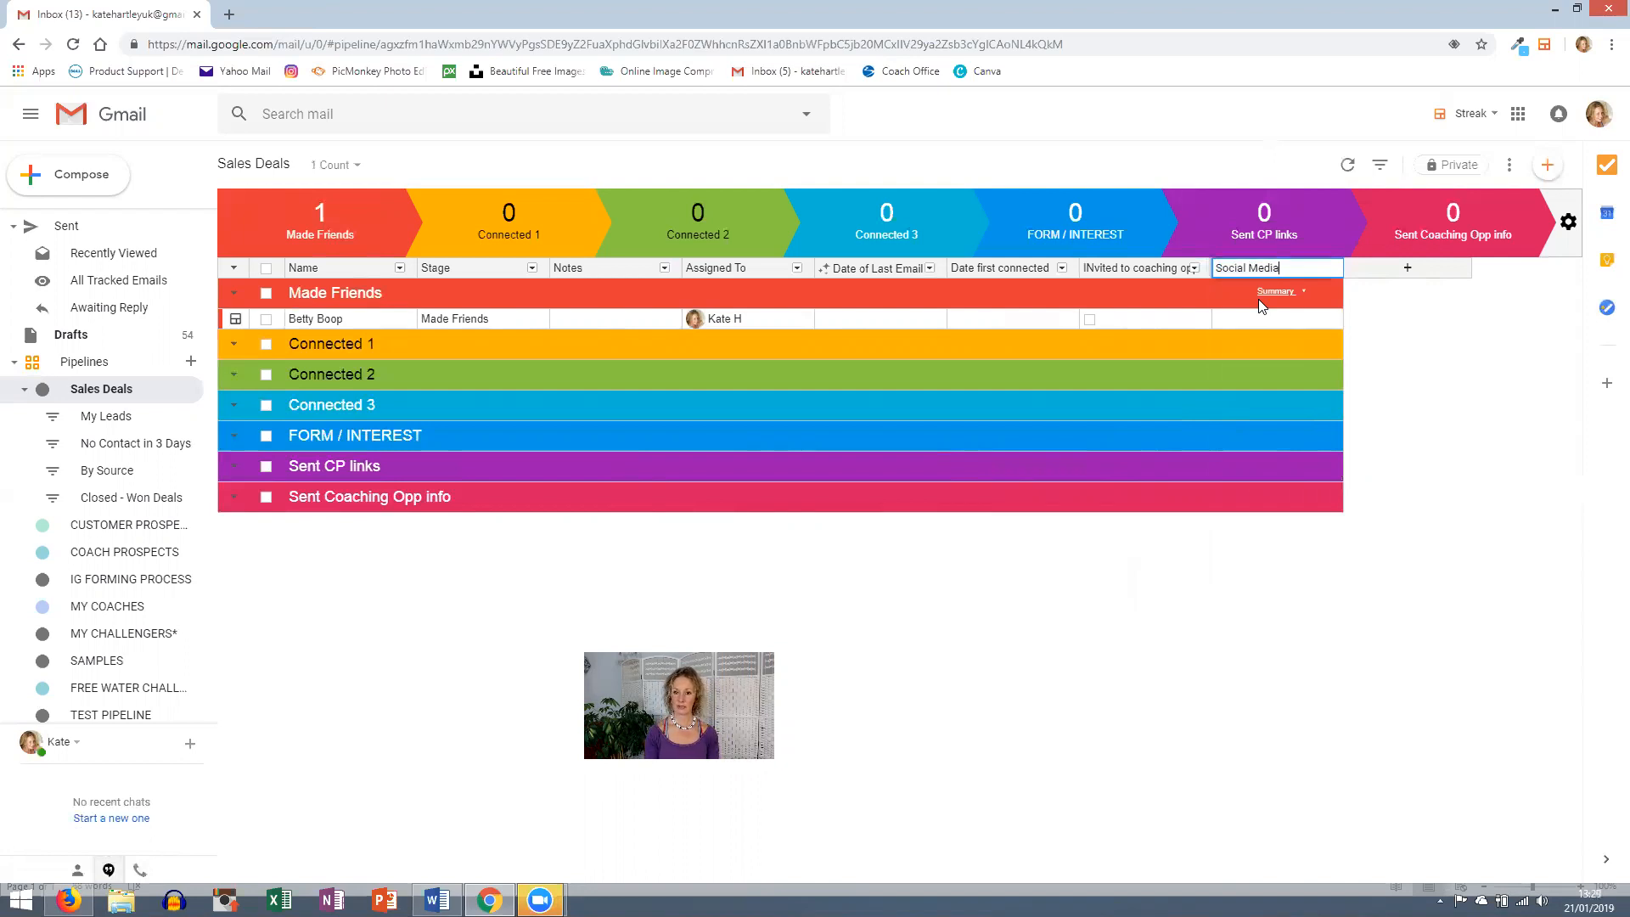
key(Return)
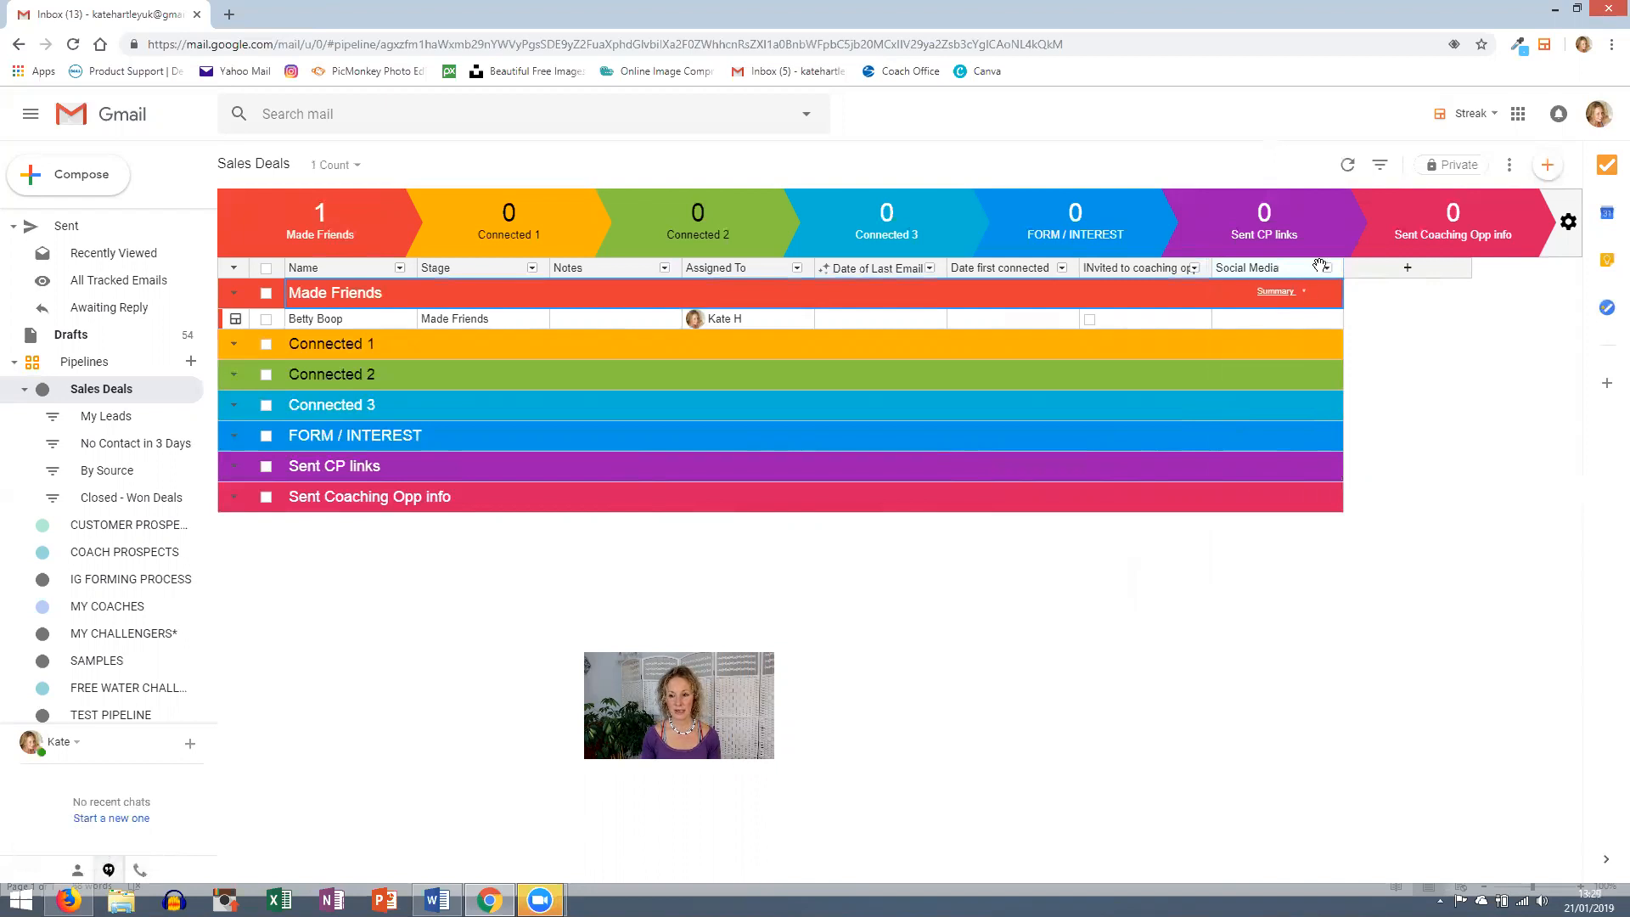
click(1241, 270)
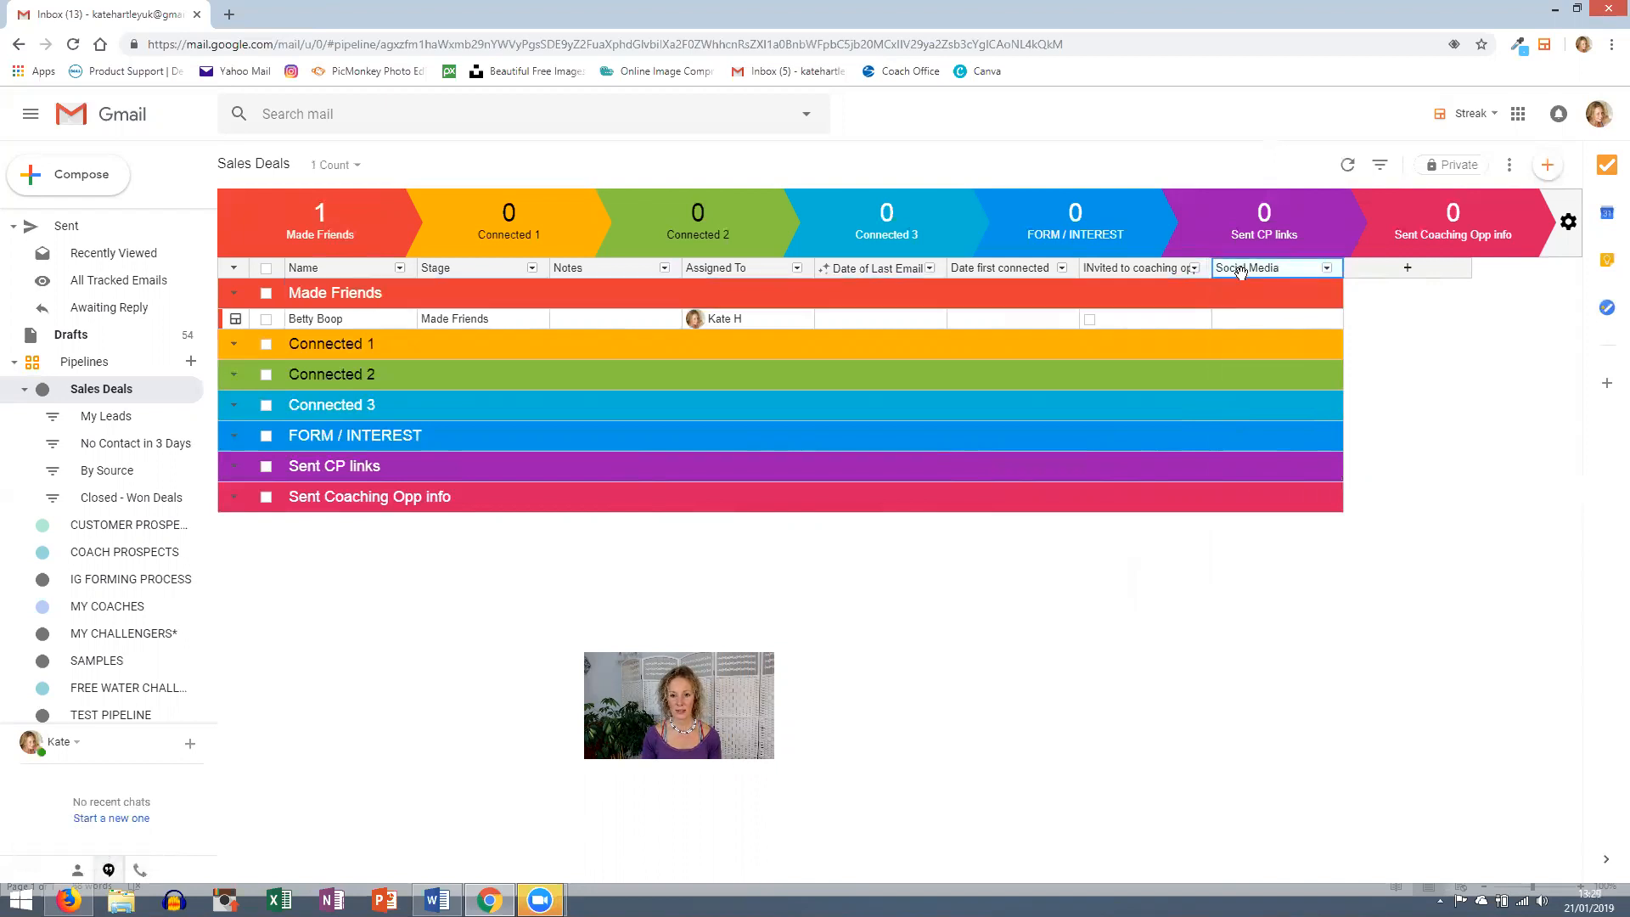
- Set the contact box's Social Media value to a newly created FB option
click(1244, 318)
click(1246, 318)
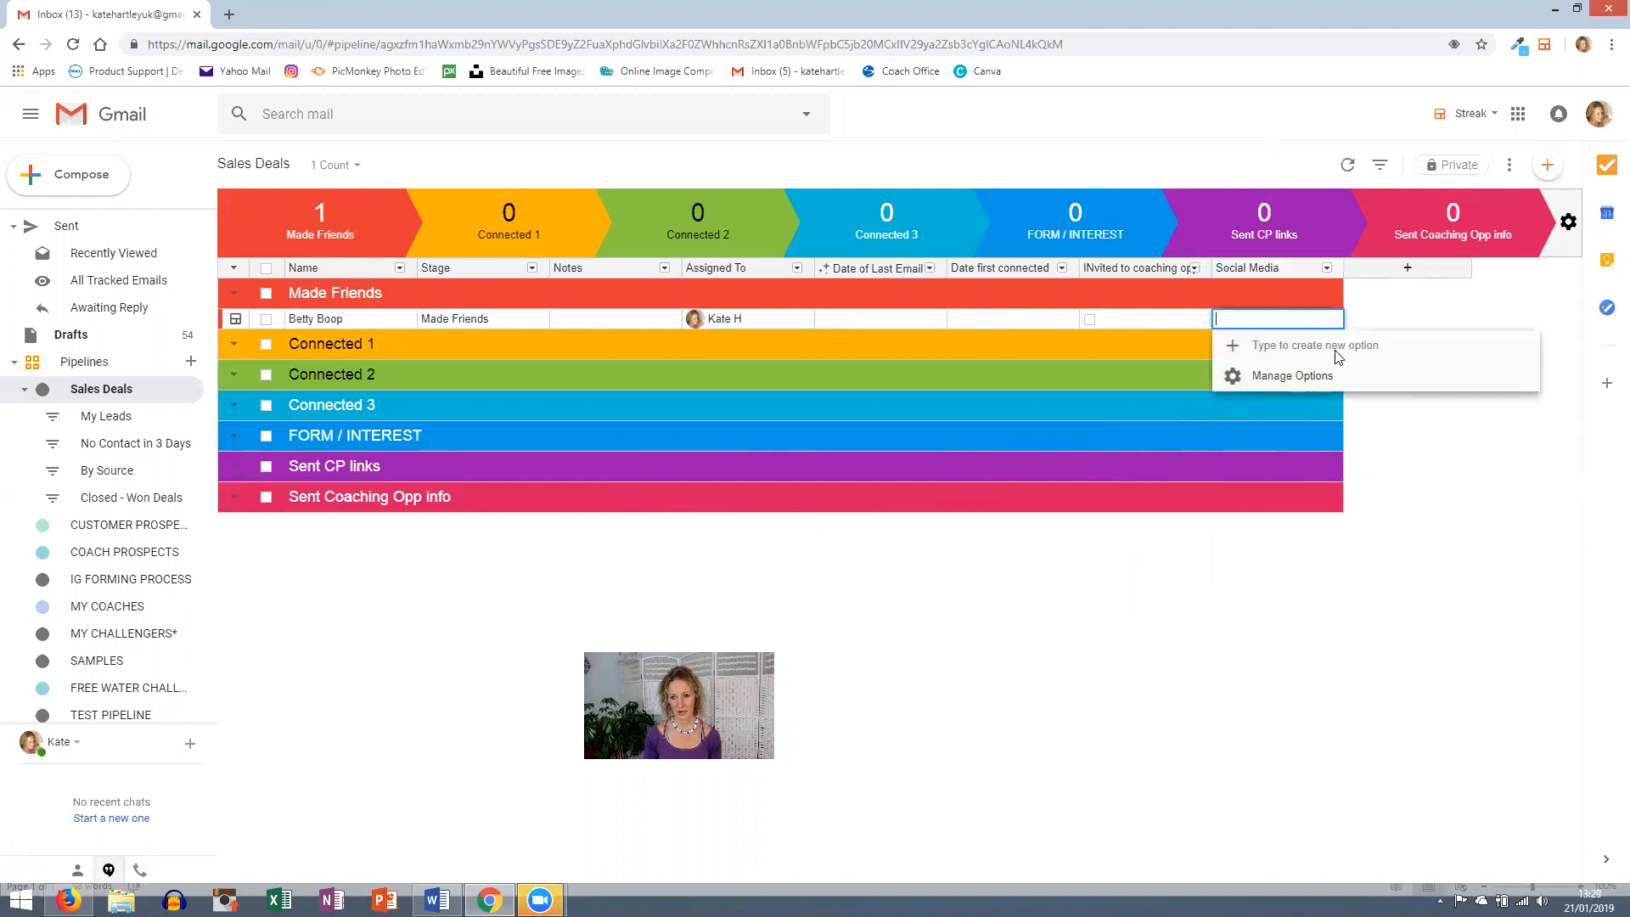
text(FB)
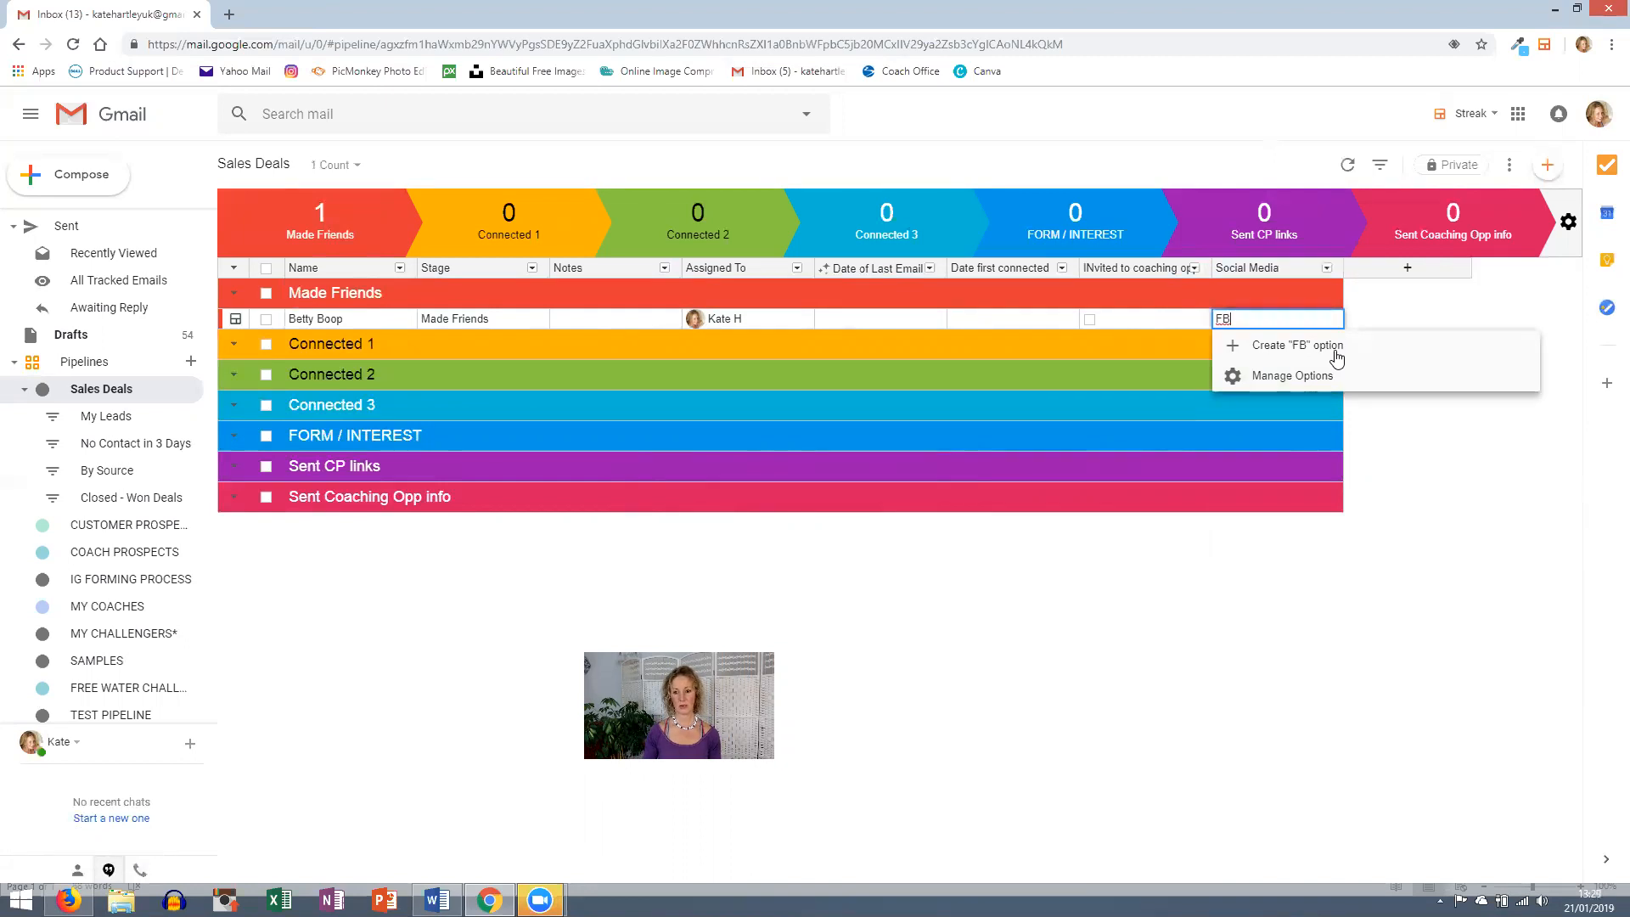
click(1254, 347)
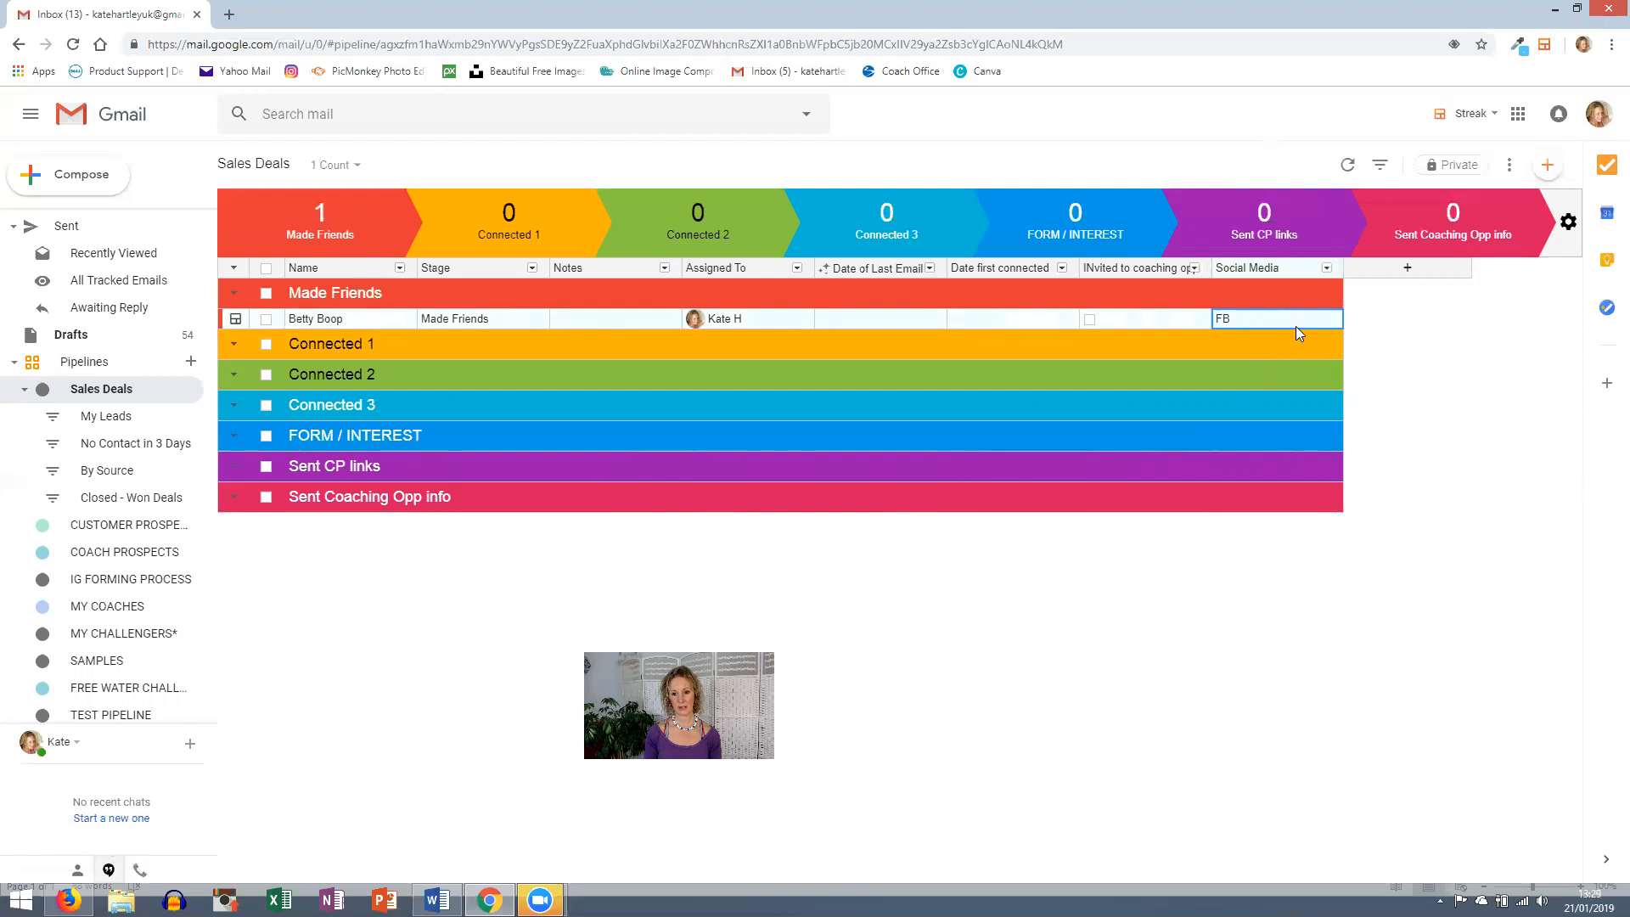
click(1295, 325)
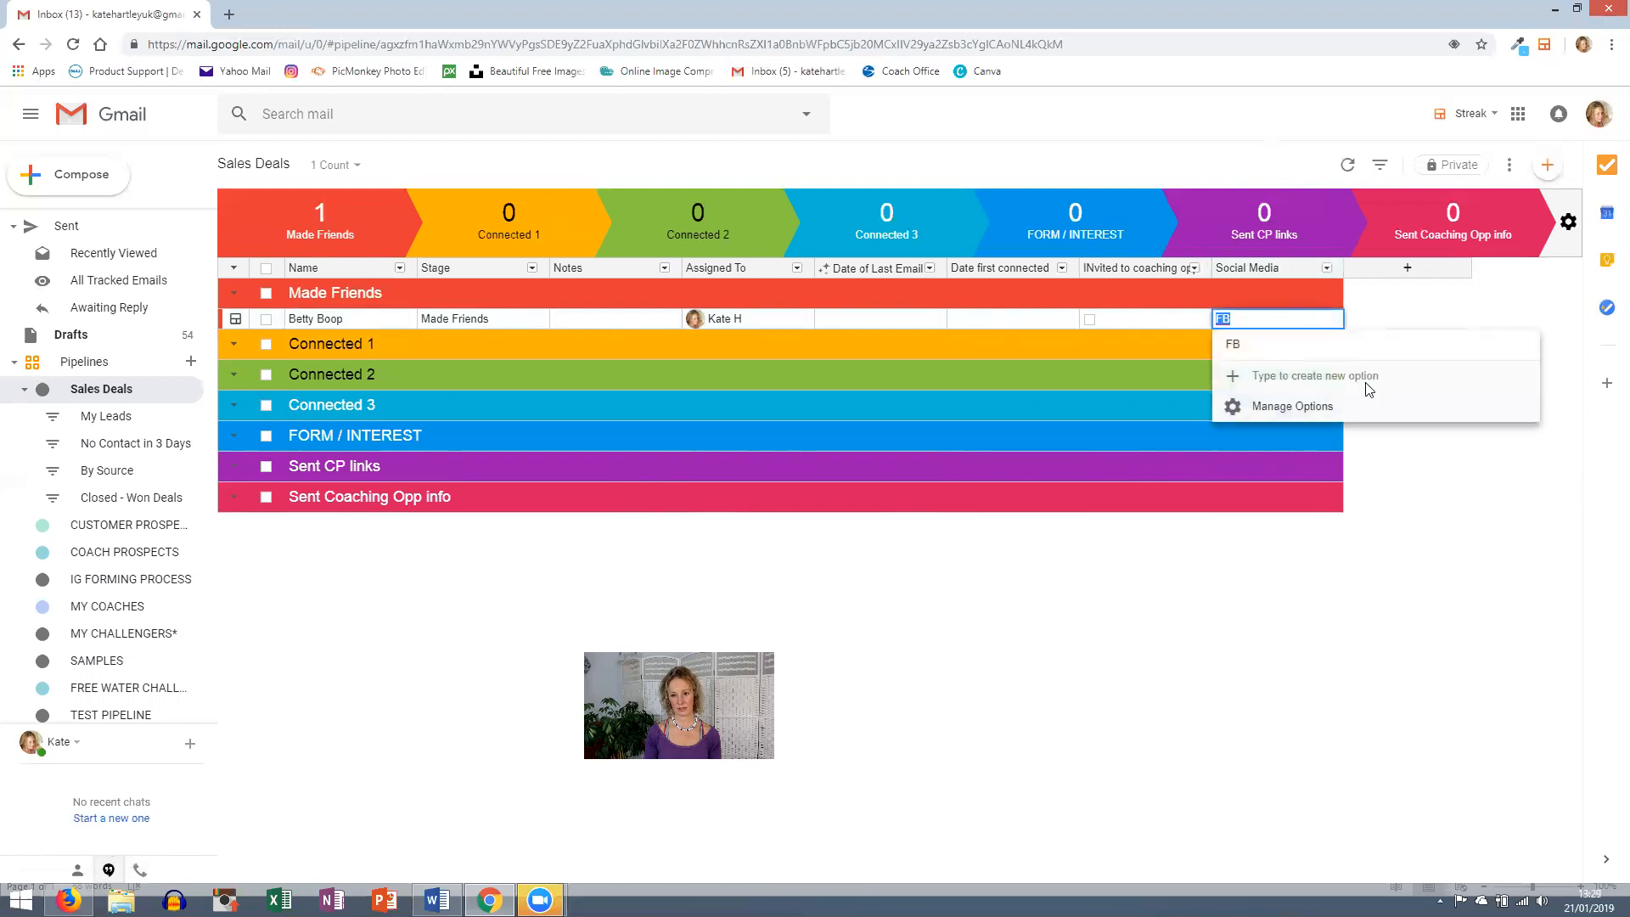
click(1256, 343)
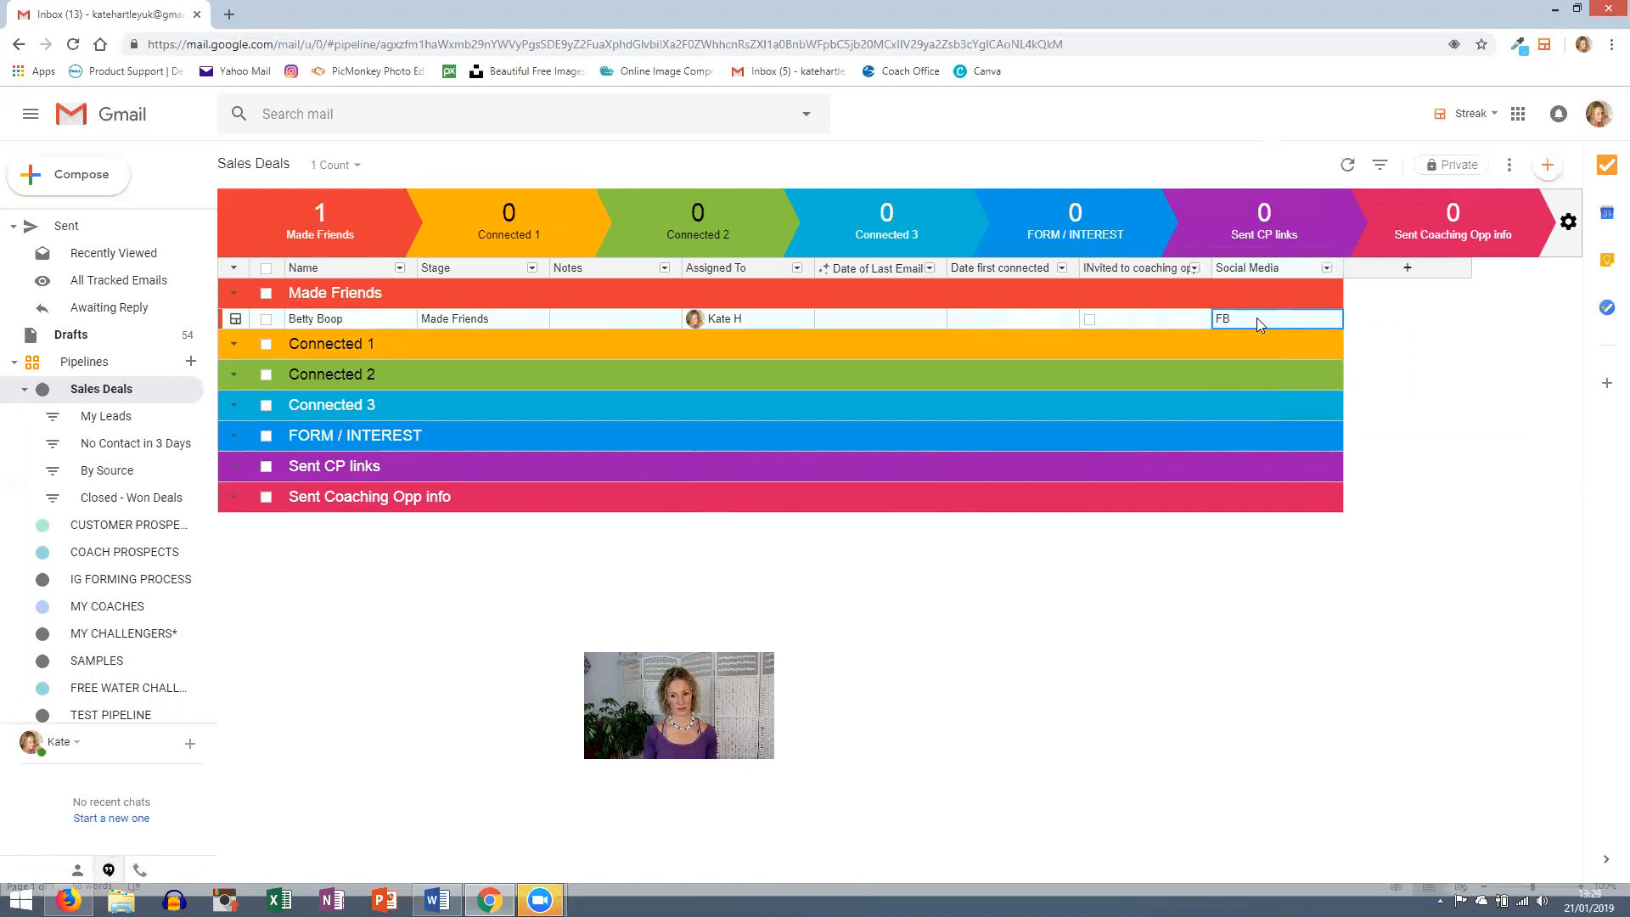
mouse_move(1282, 298)
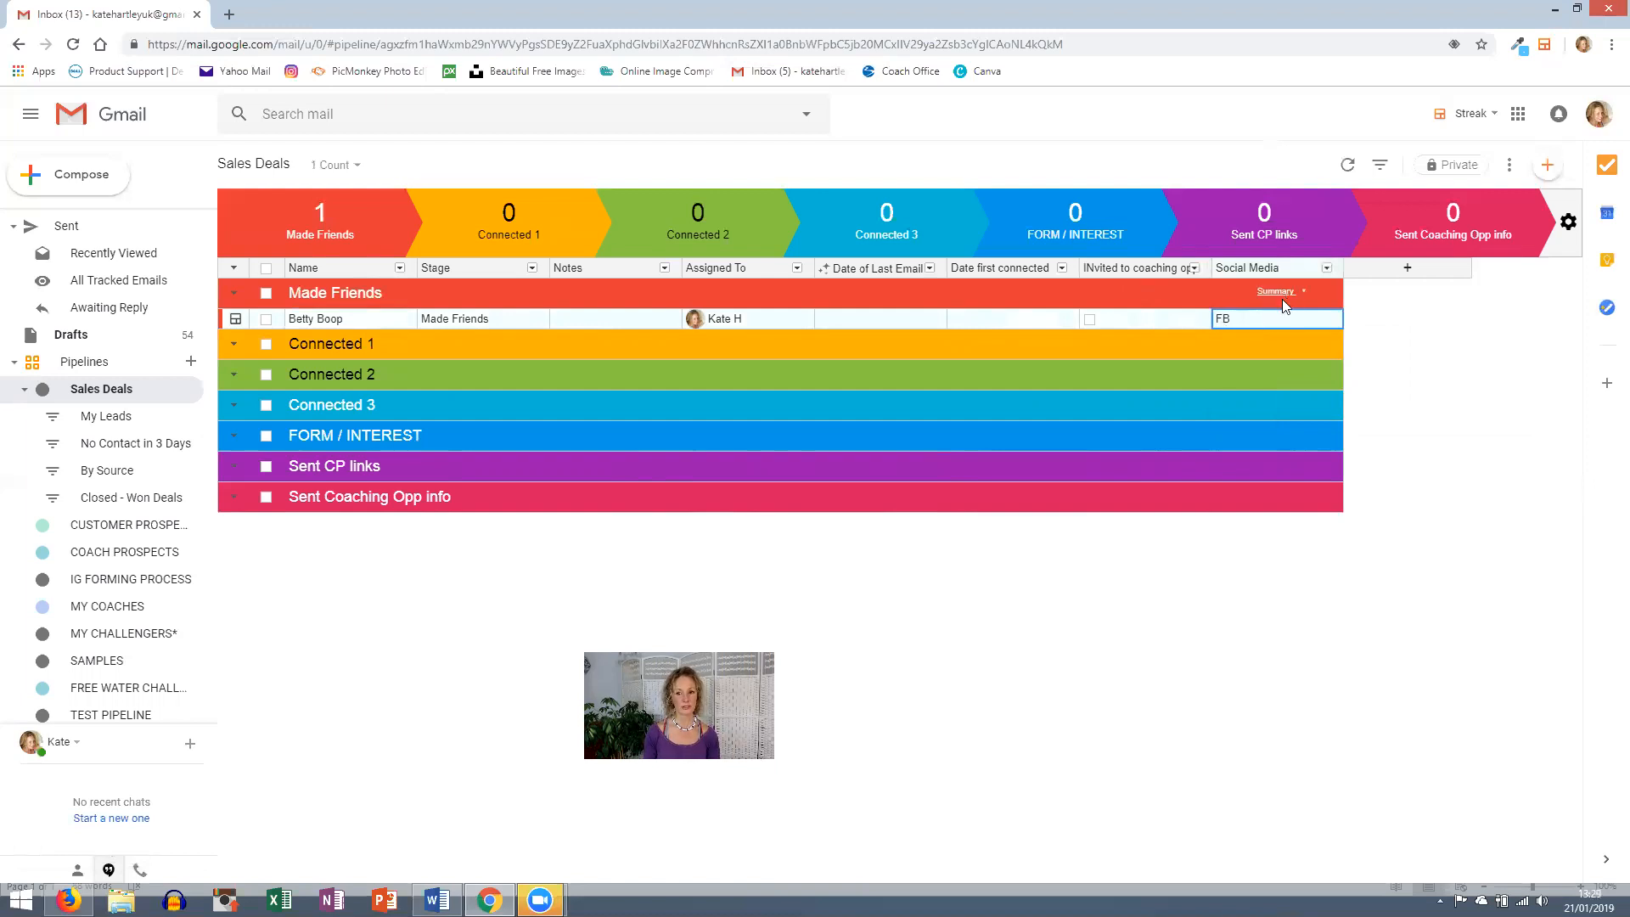
click(1415, 267)
click(1409, 268)
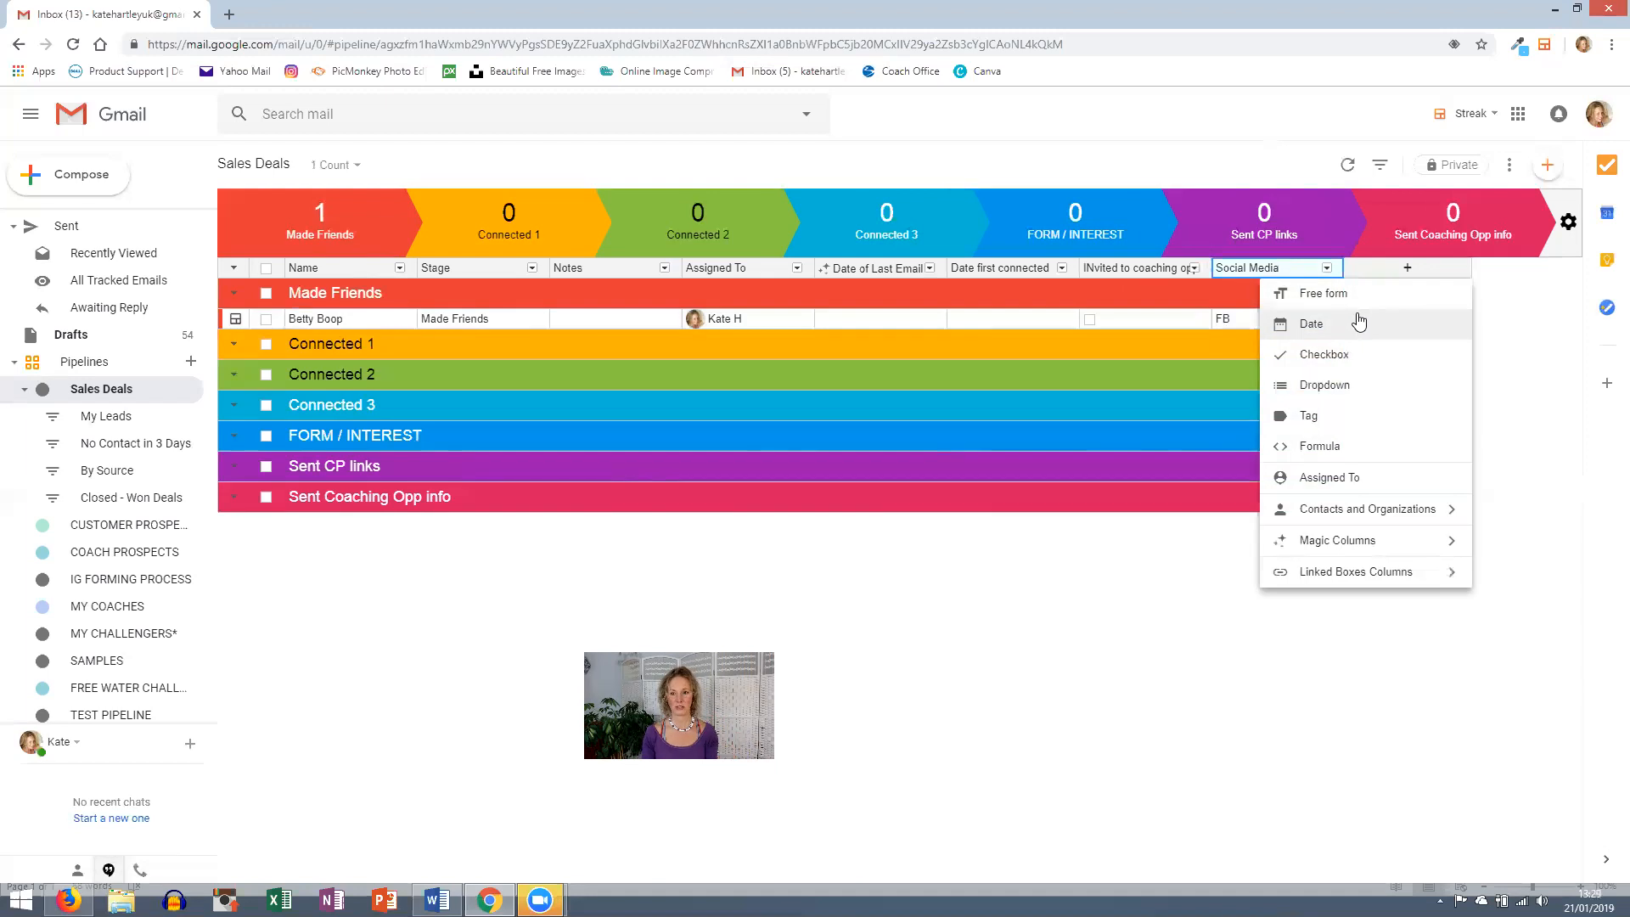
- Make the new column a Tag column named Social Media 1
click(1299, 411)
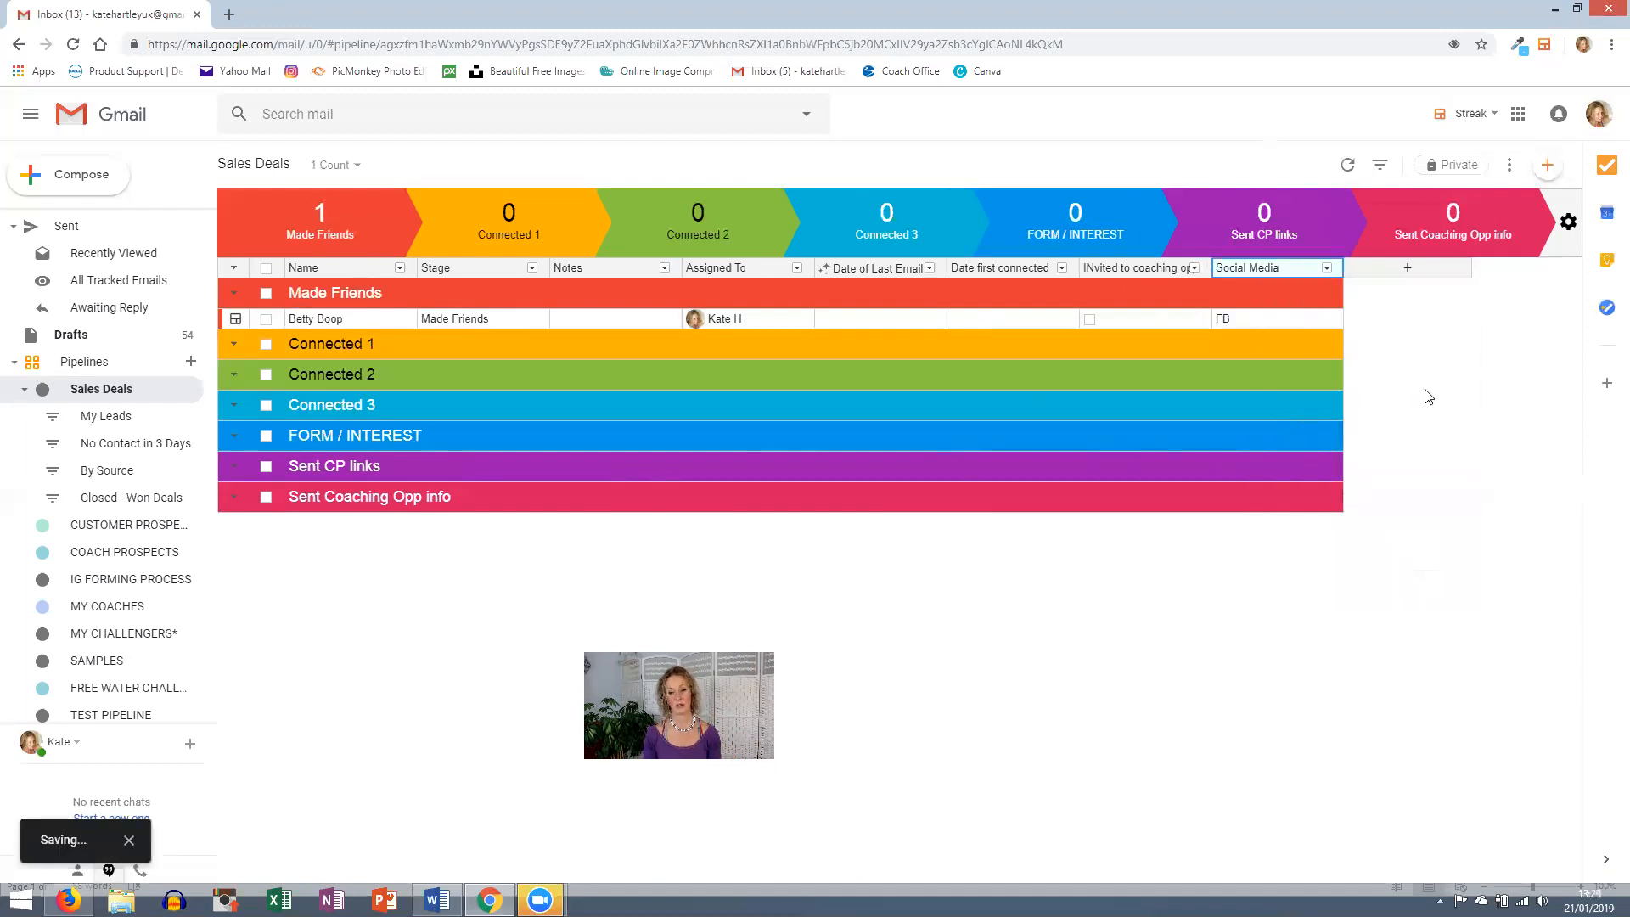
text(Social Media)
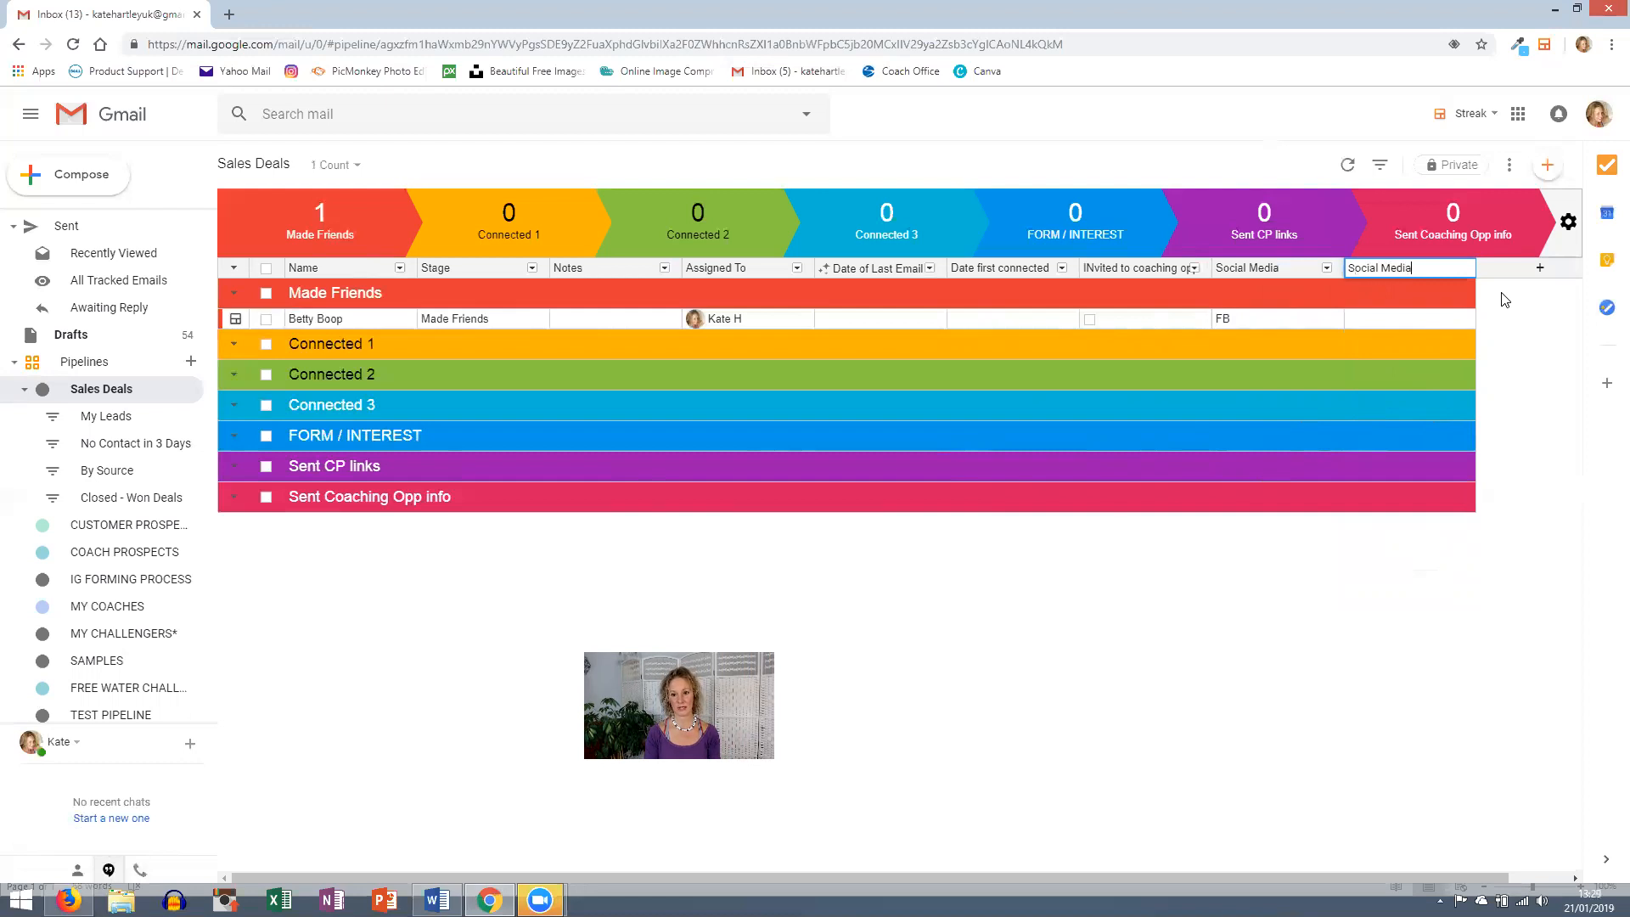
text( 1)
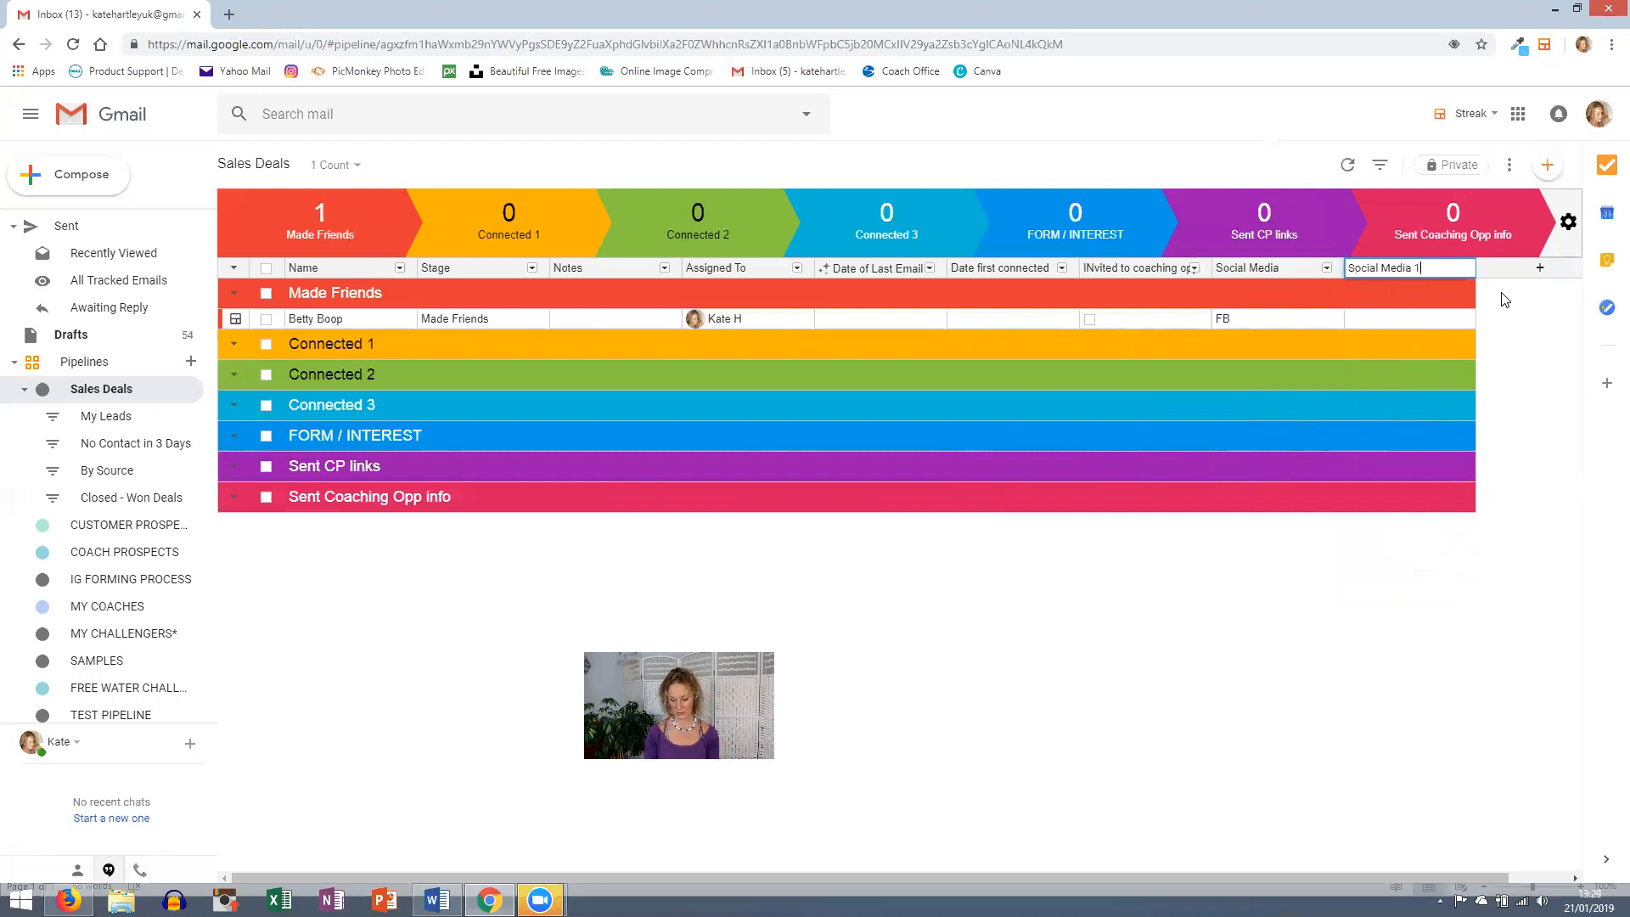
key(Return)
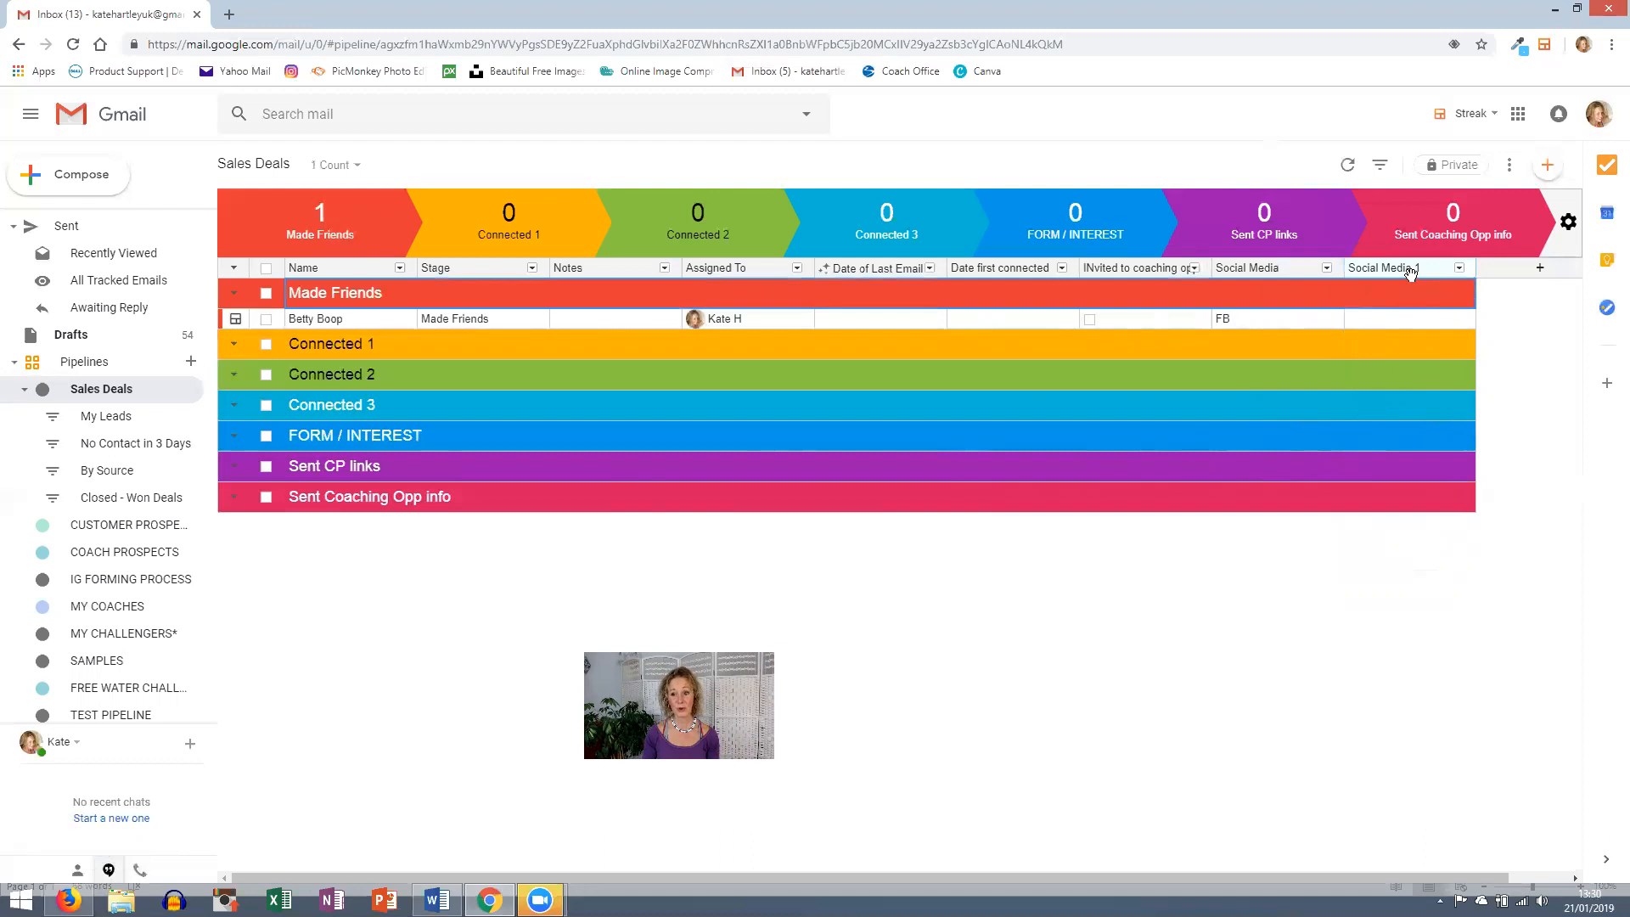
- Tag the Made Friends box with new Social Media 1 options FB and IG
click(1395, 321)
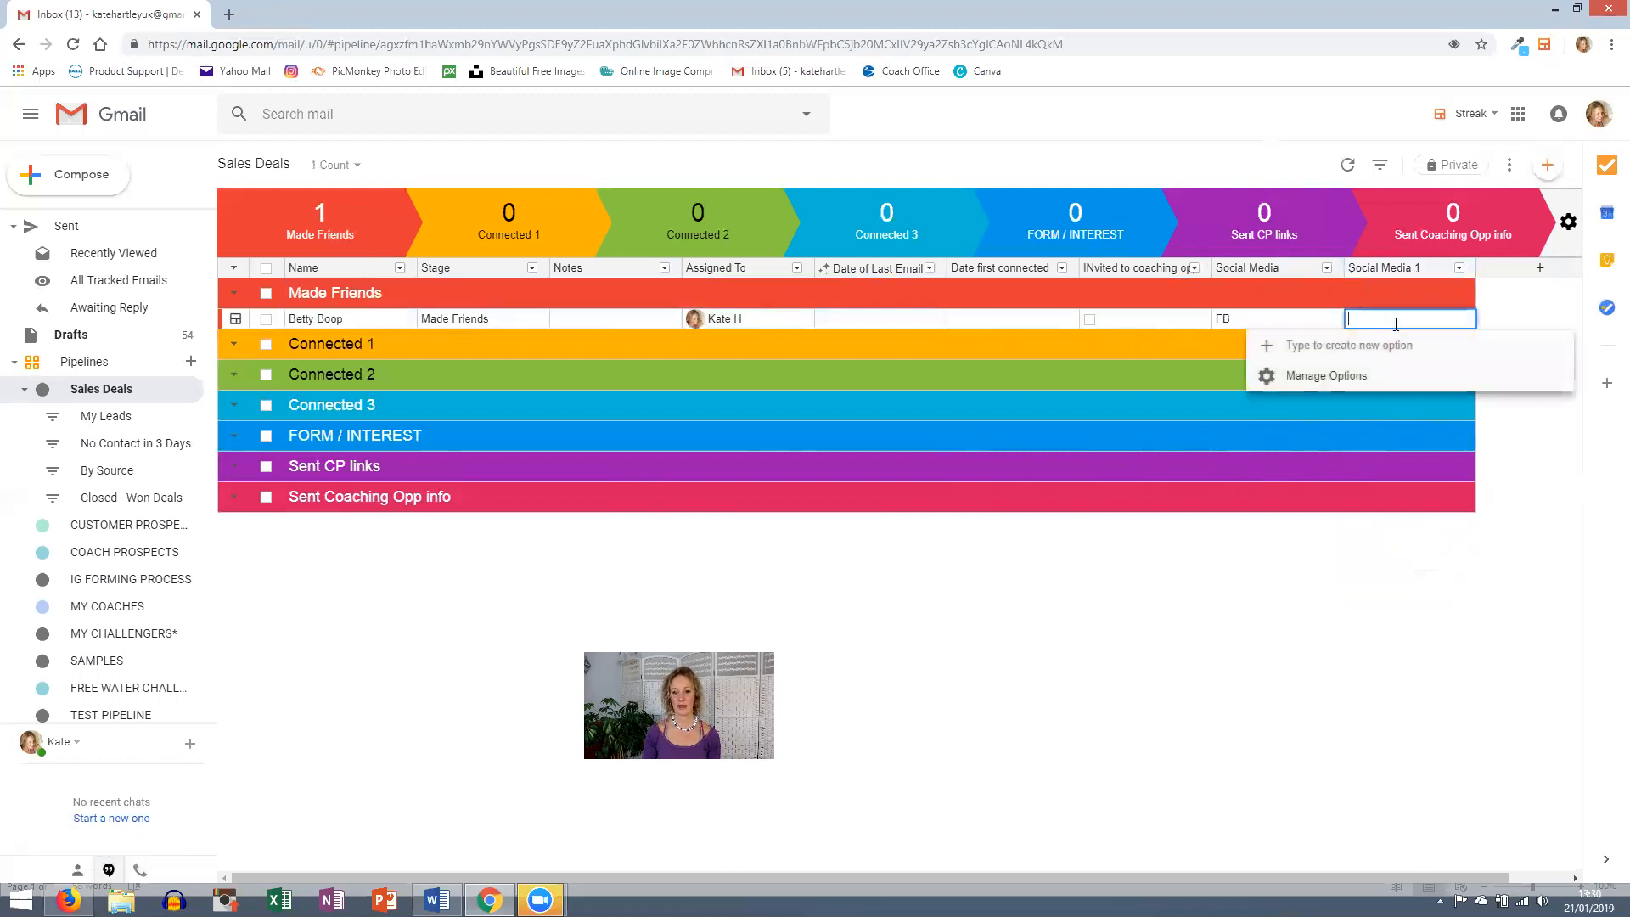
text(FB)
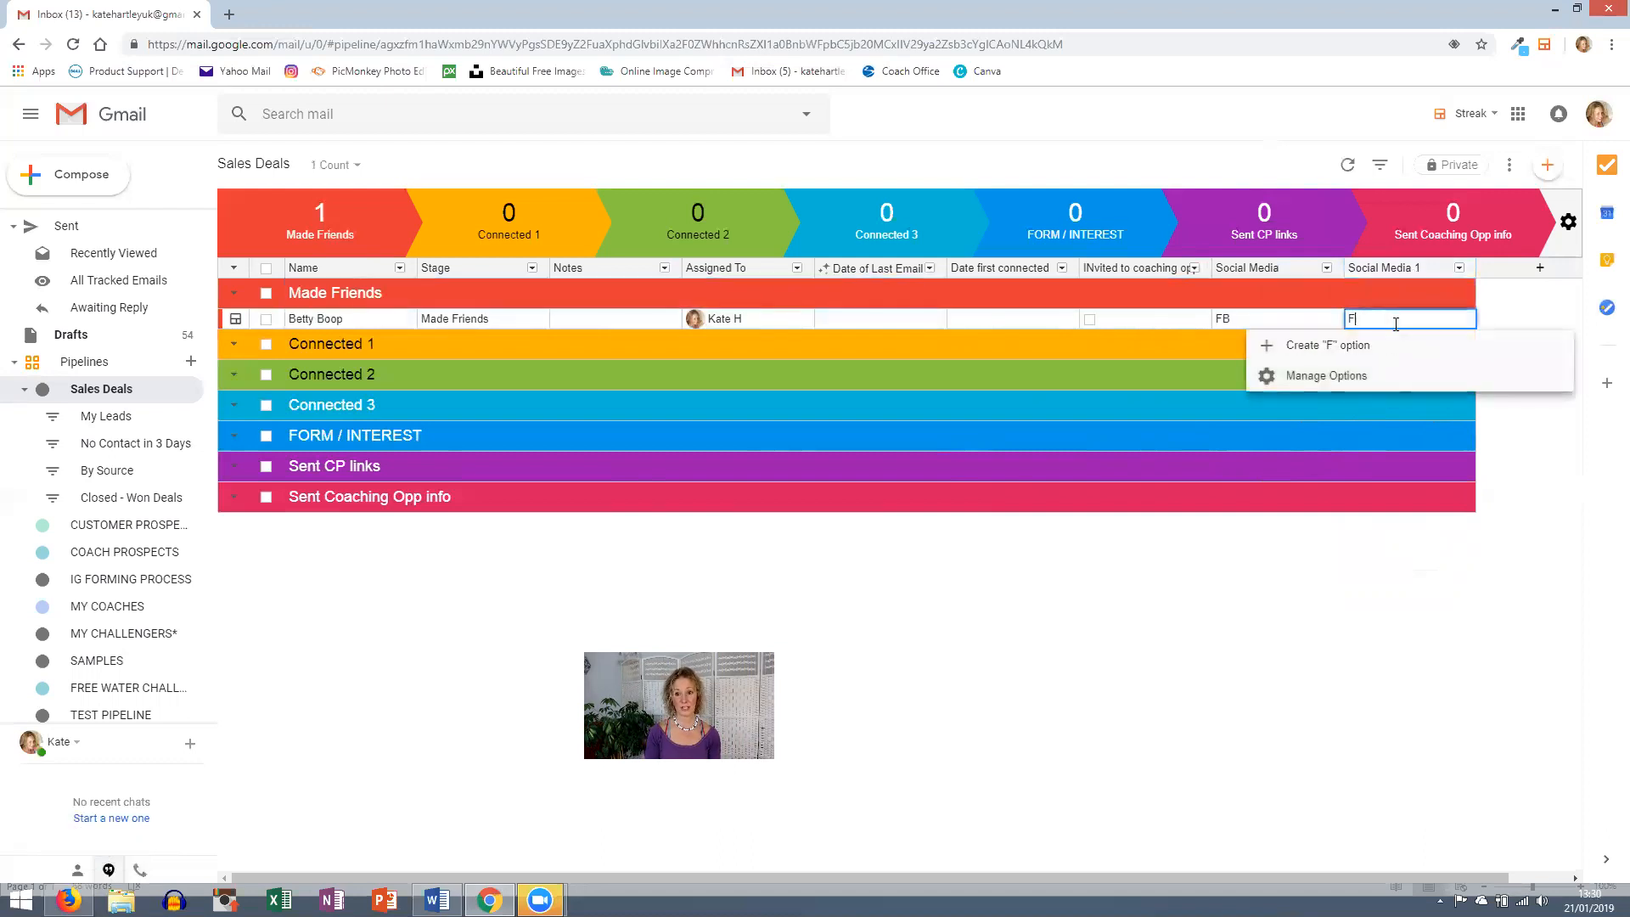
click(1368, 348)
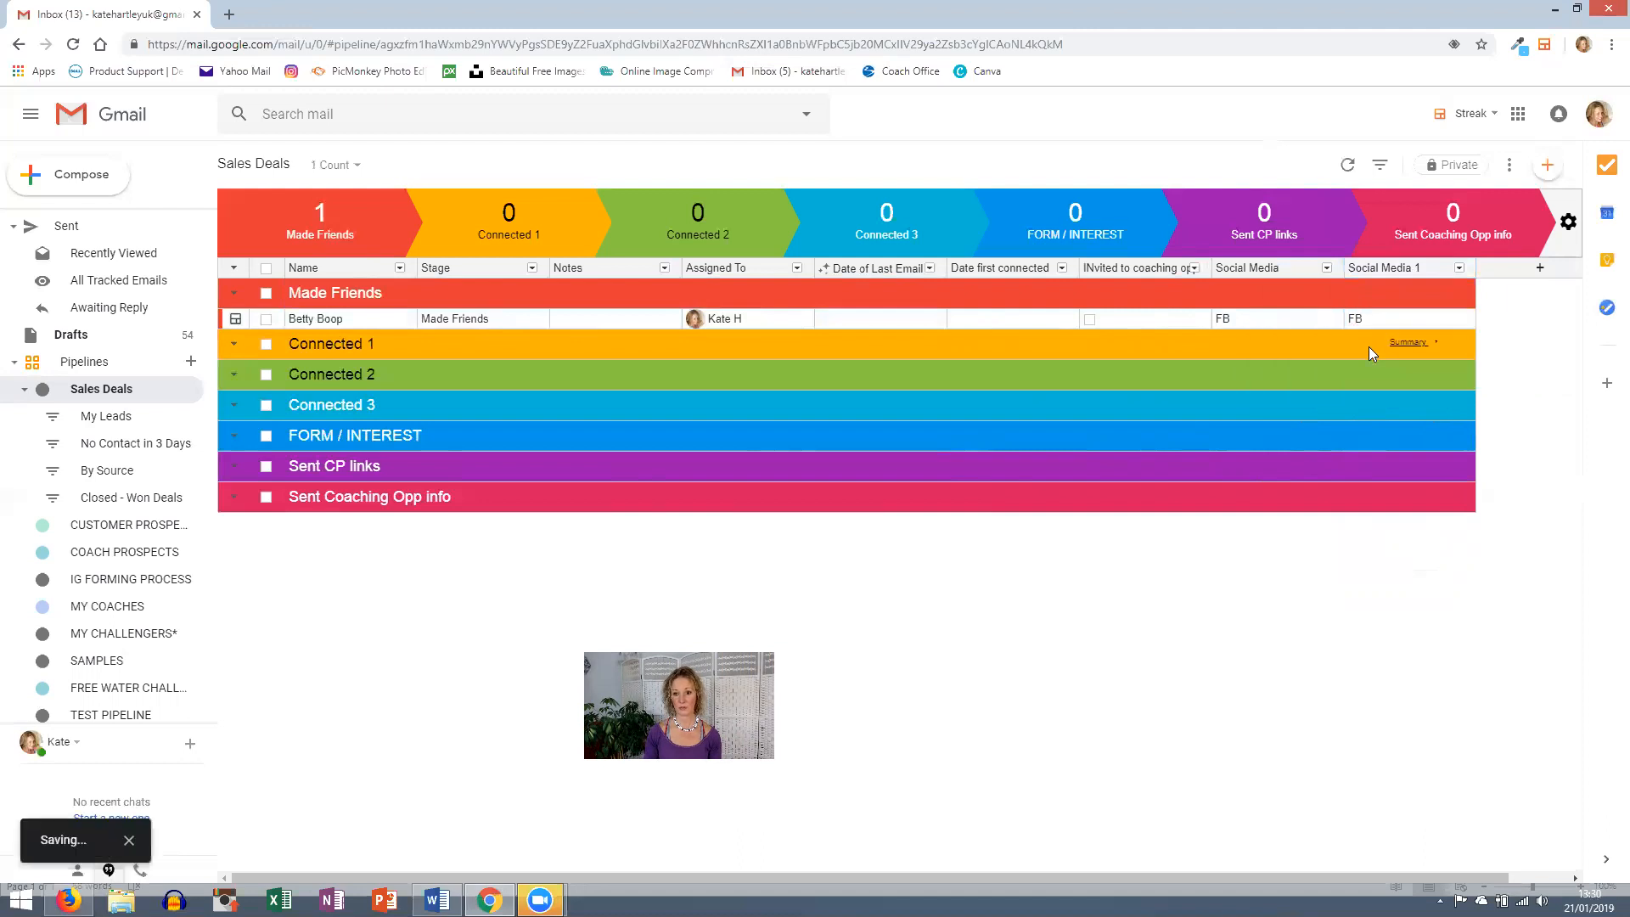
click(1403, 319)
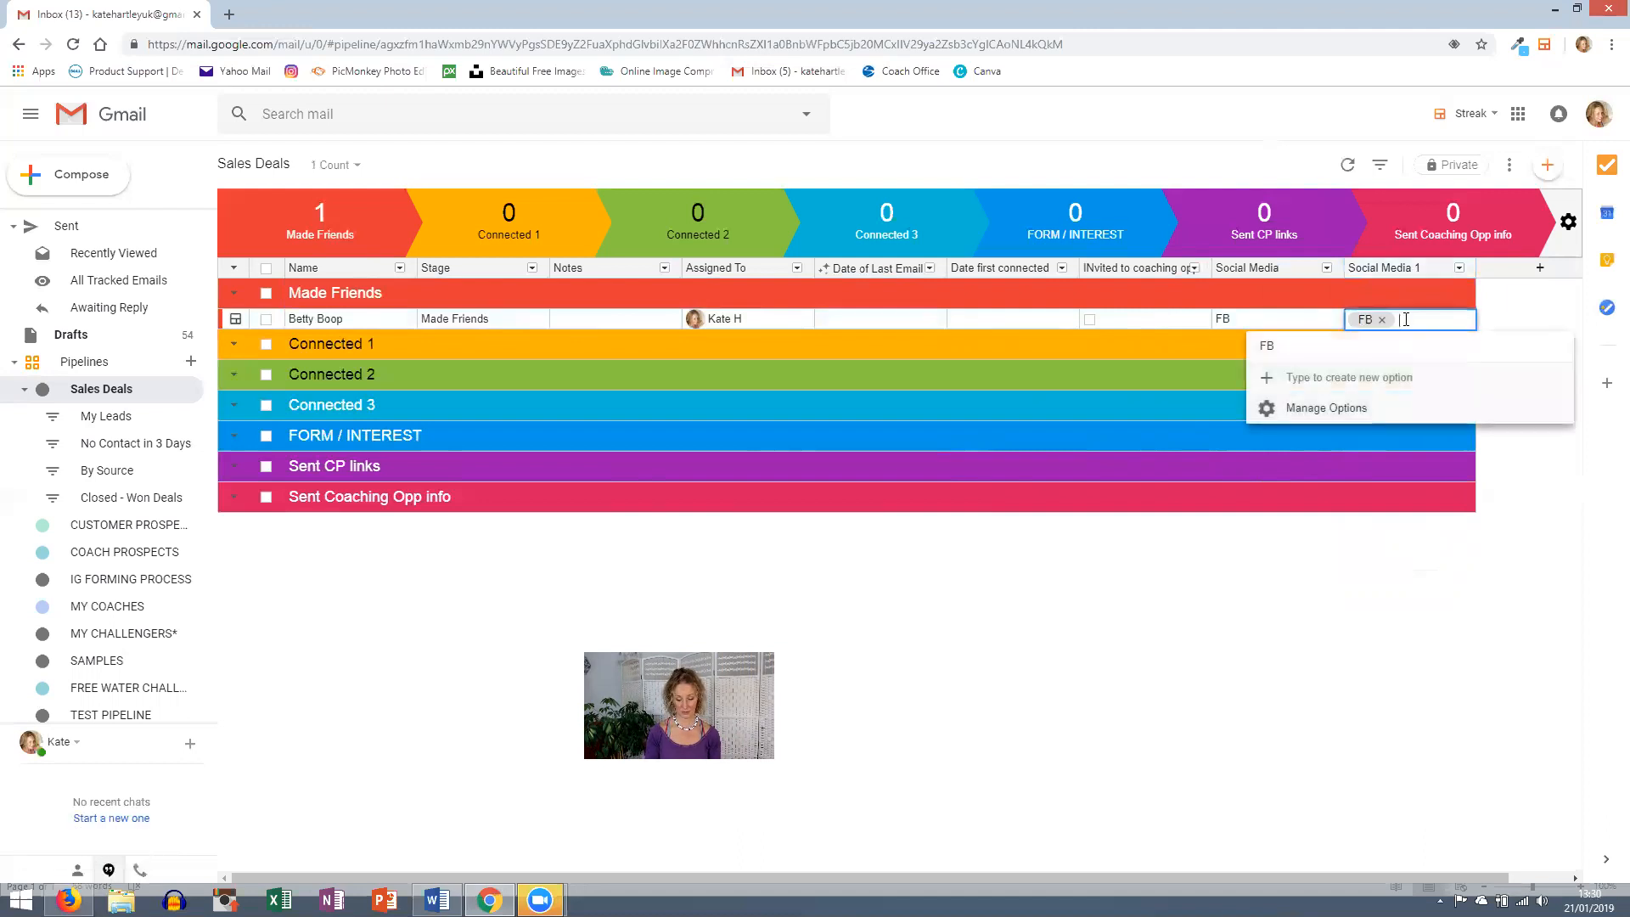
text(IG)
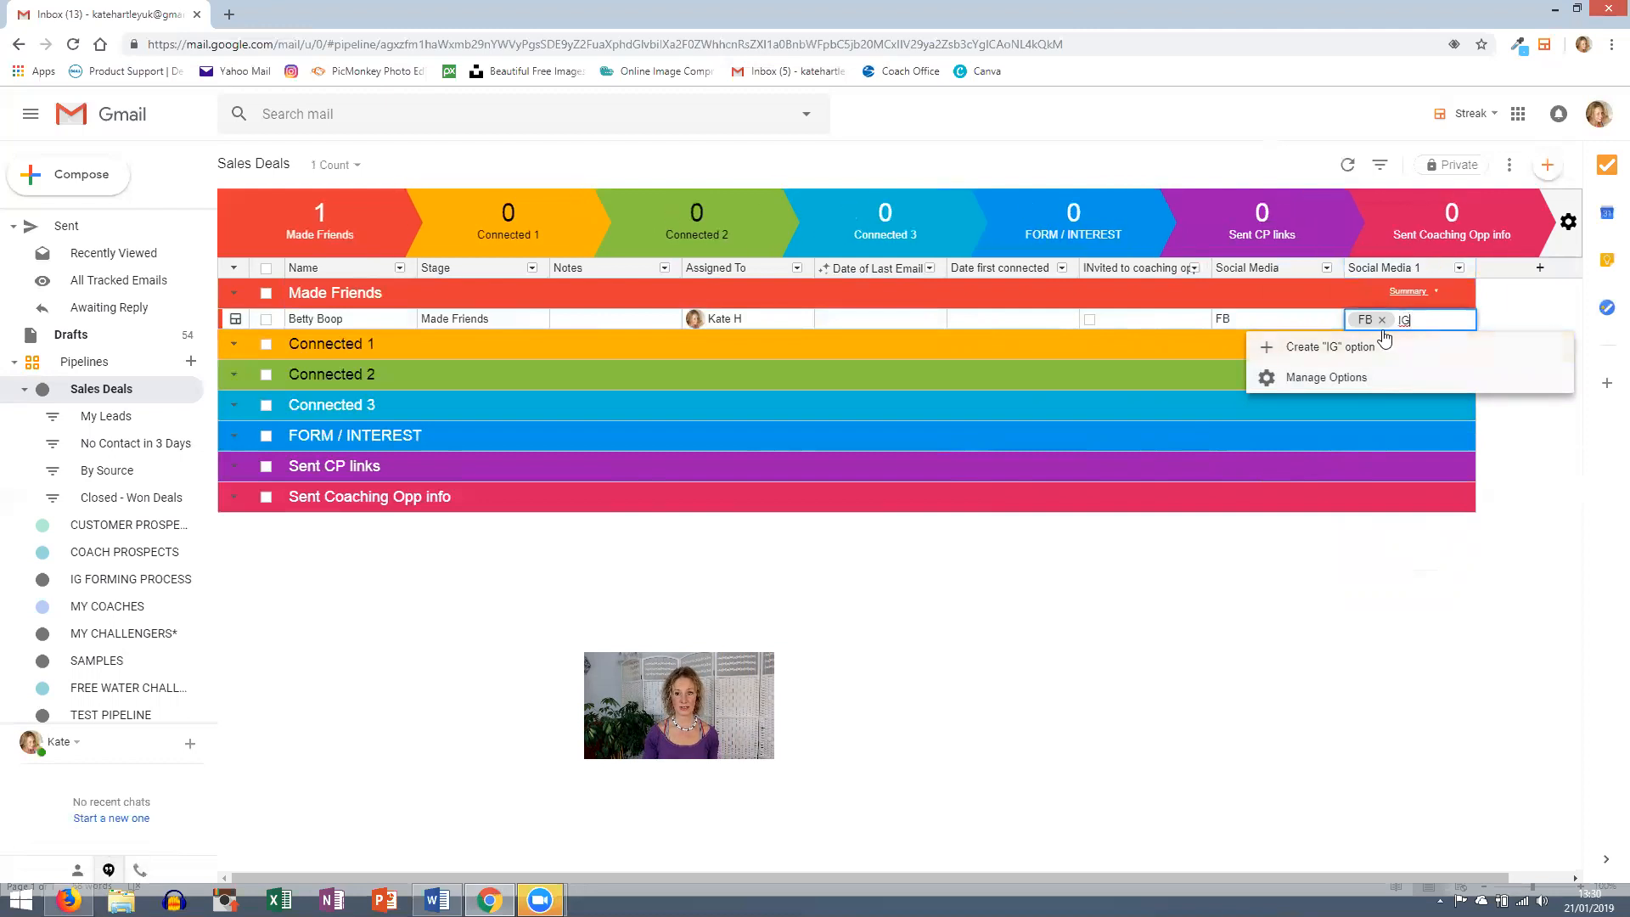
click(1376, 339)
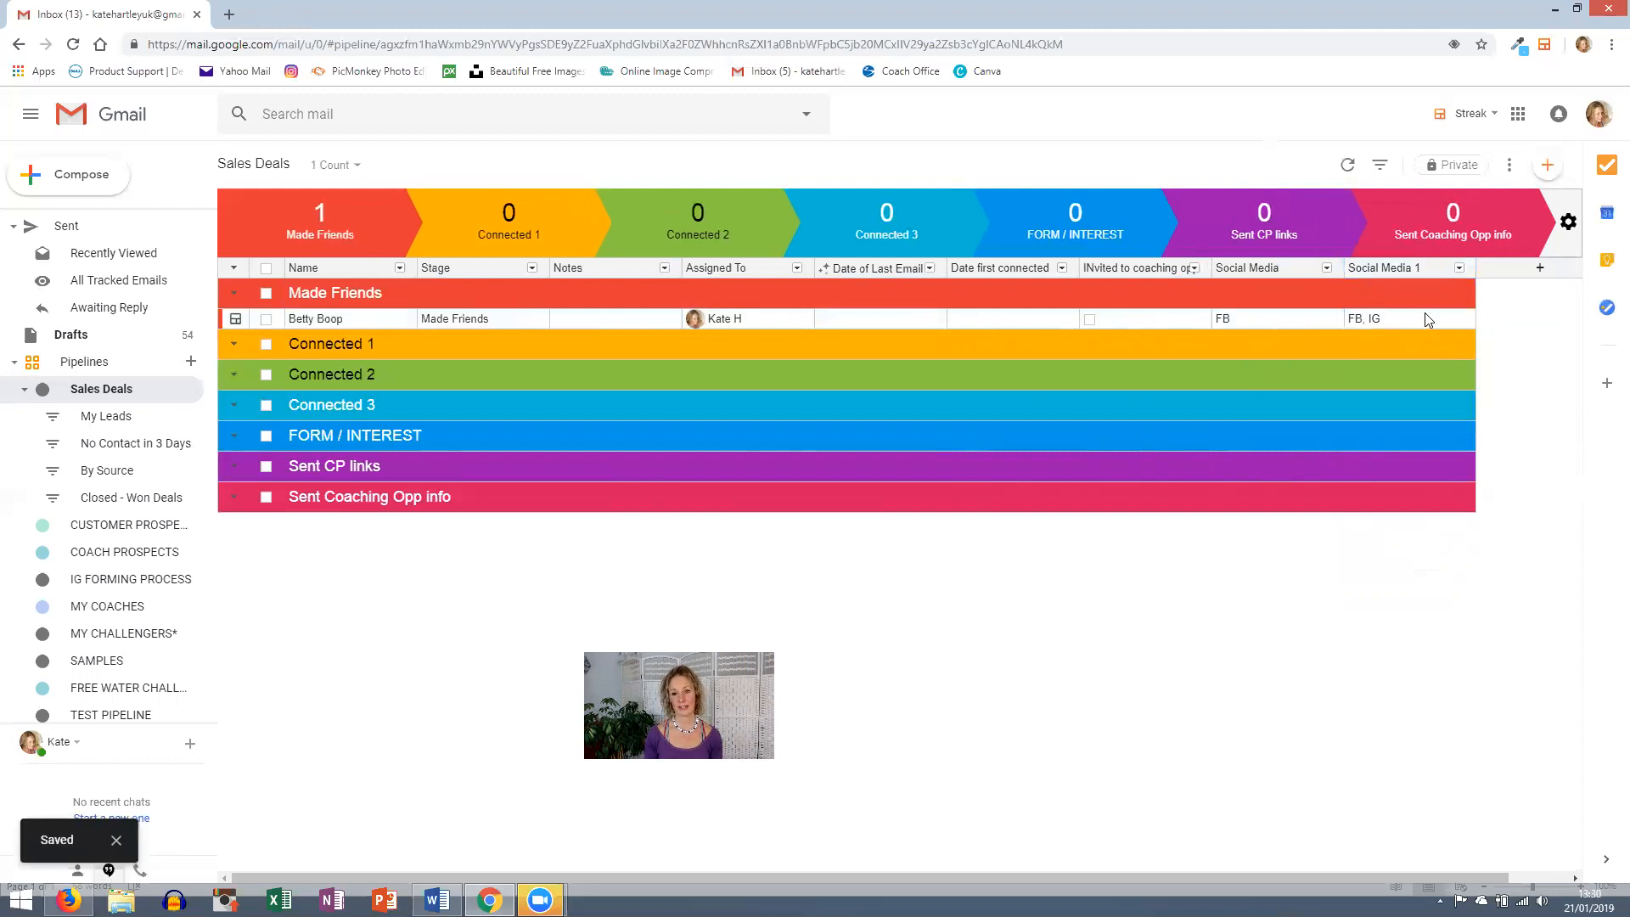
- Add another Tag column named Past interest
click(1534, 270)
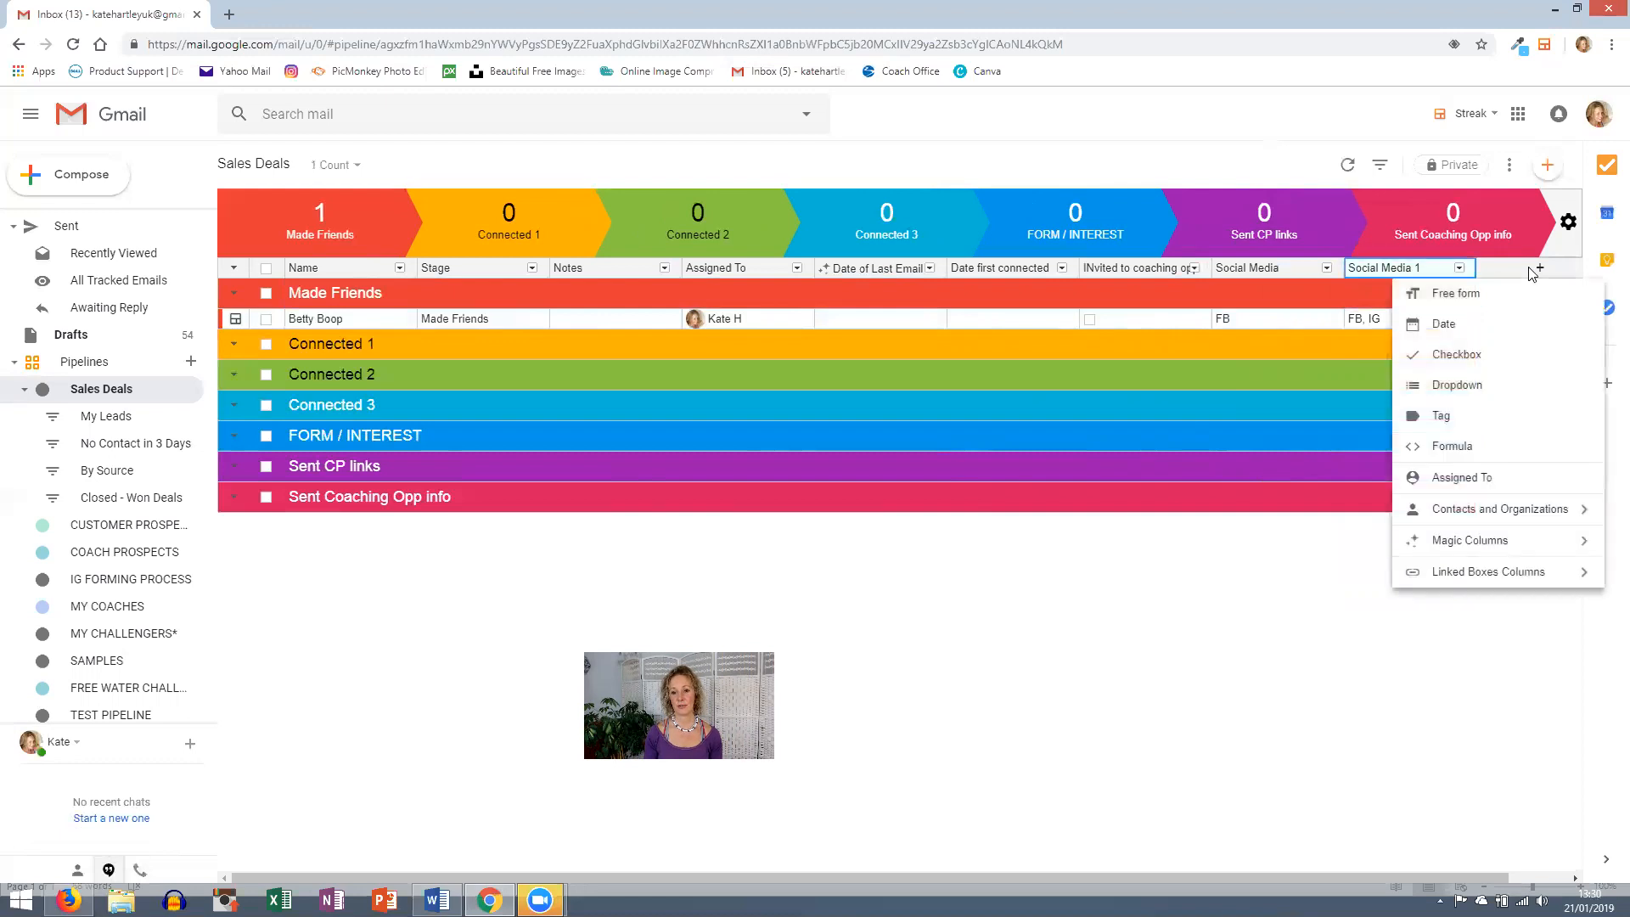
click(1451, 418)
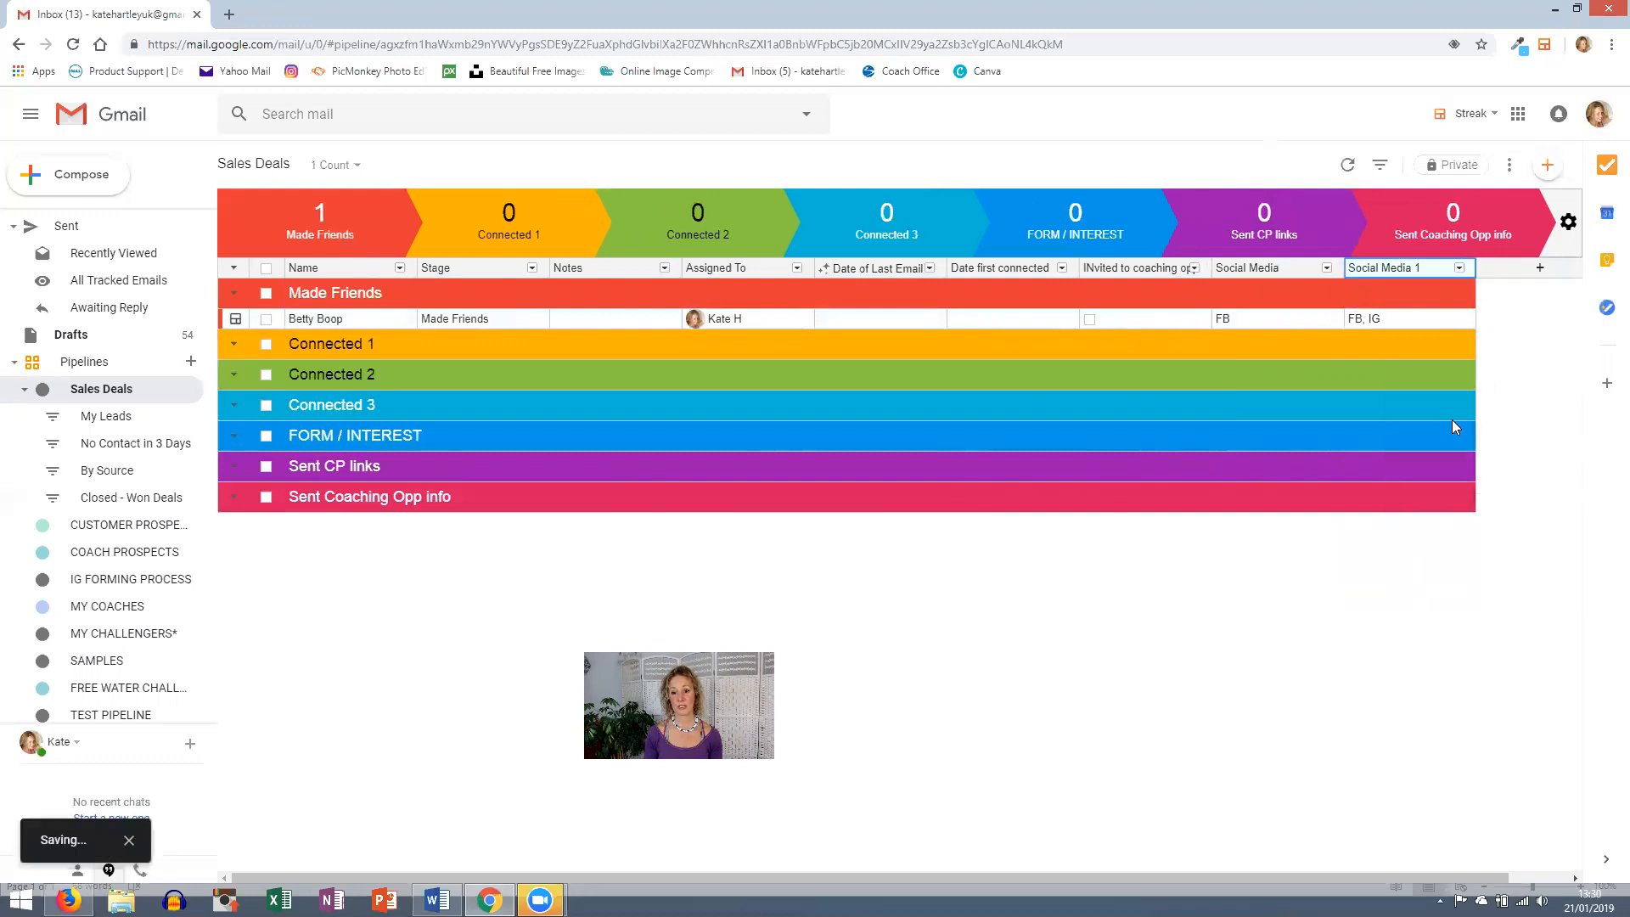
text(Past interest)
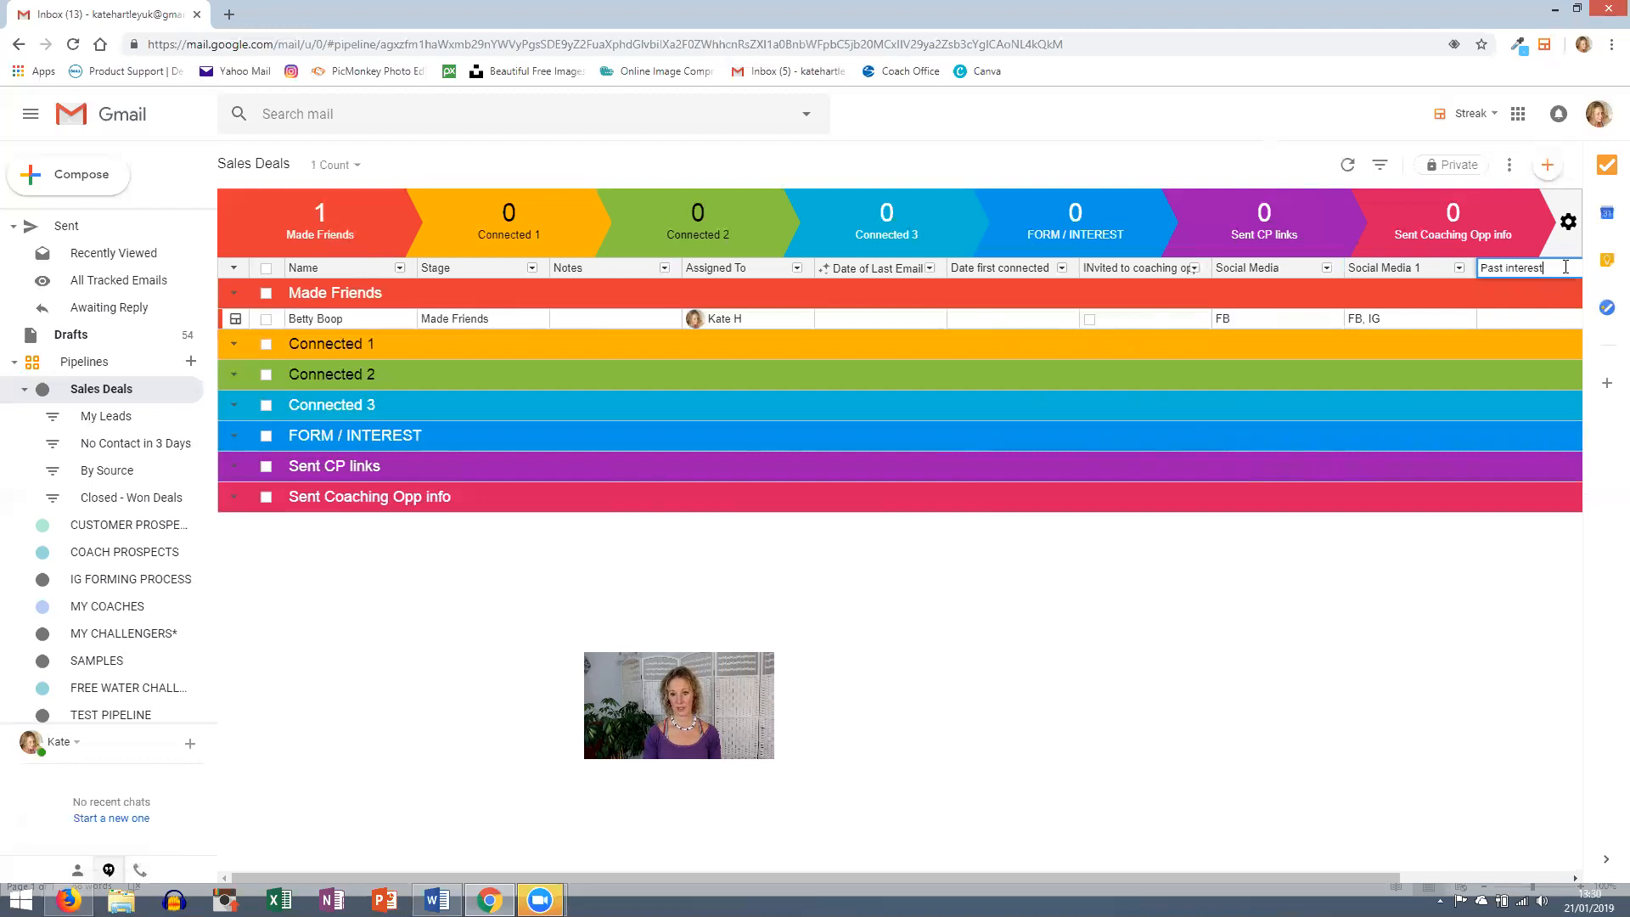
key(Return)
- Give the box Past interest tags Free water challenge, Shaun T prpogram and Nutrition Mindset programme
click(1447, 314)
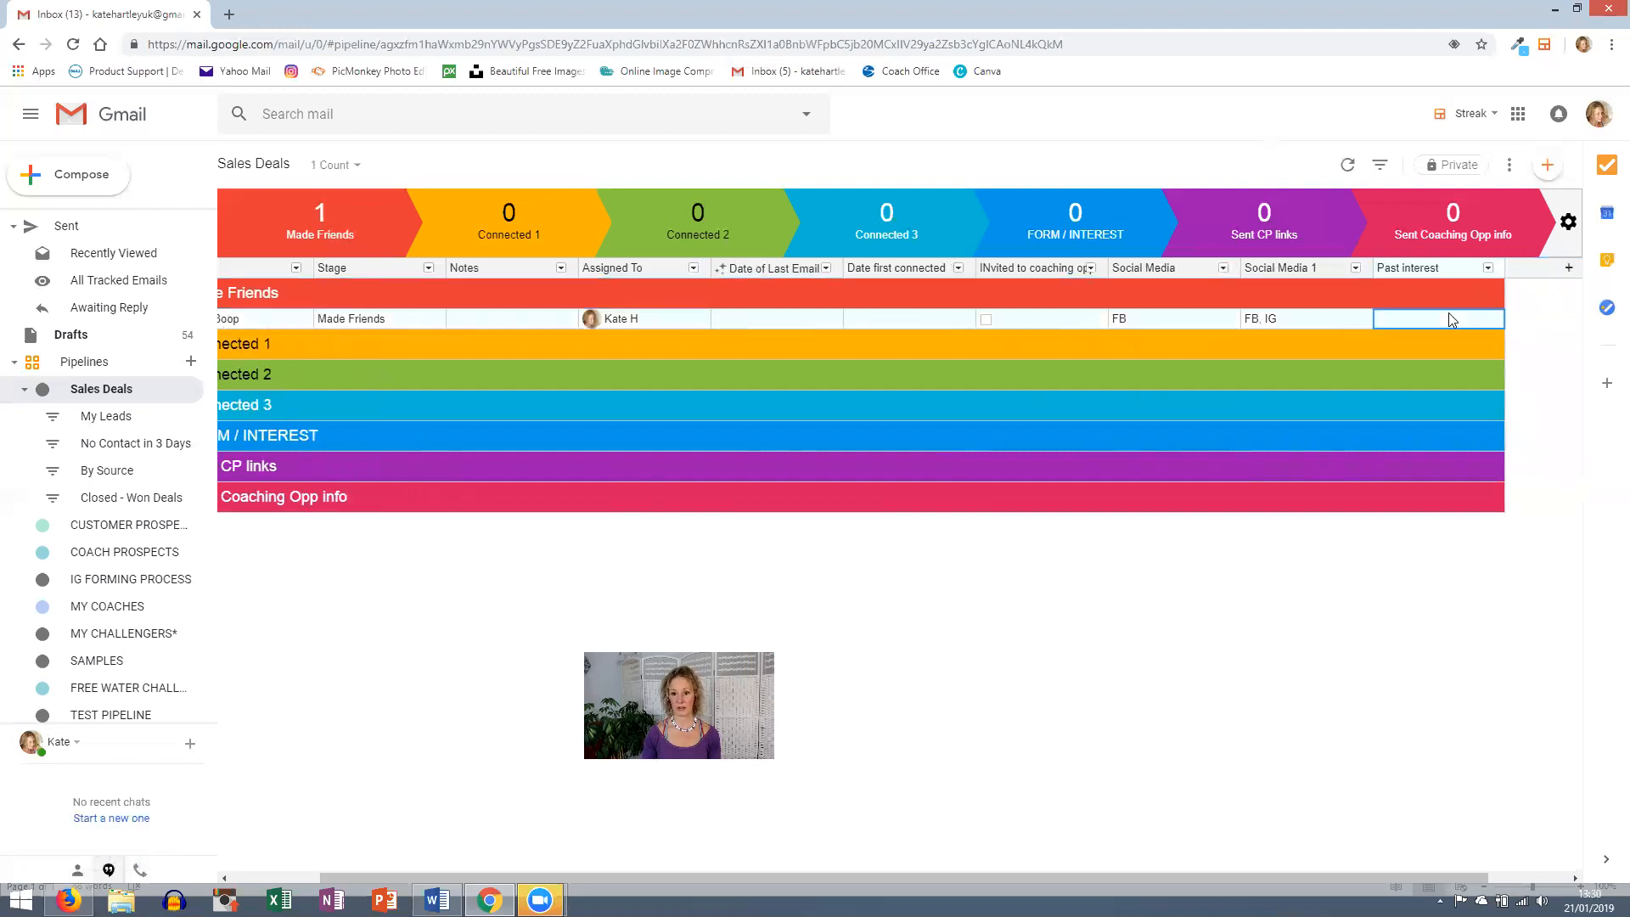
click(1447, 314)
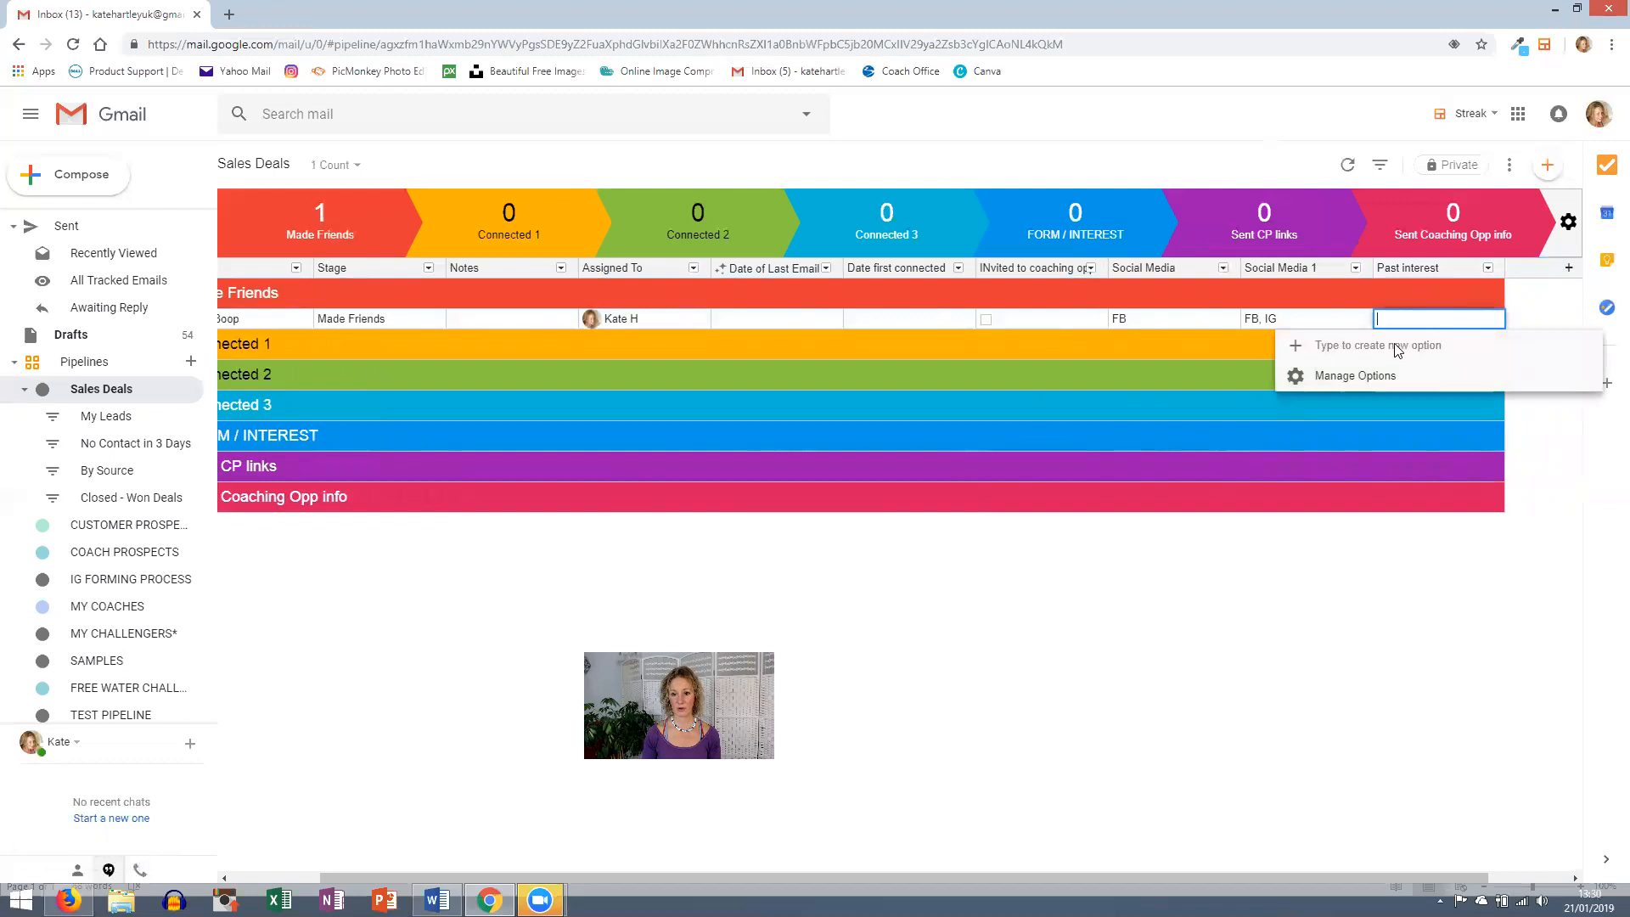
text(Free water challenge)
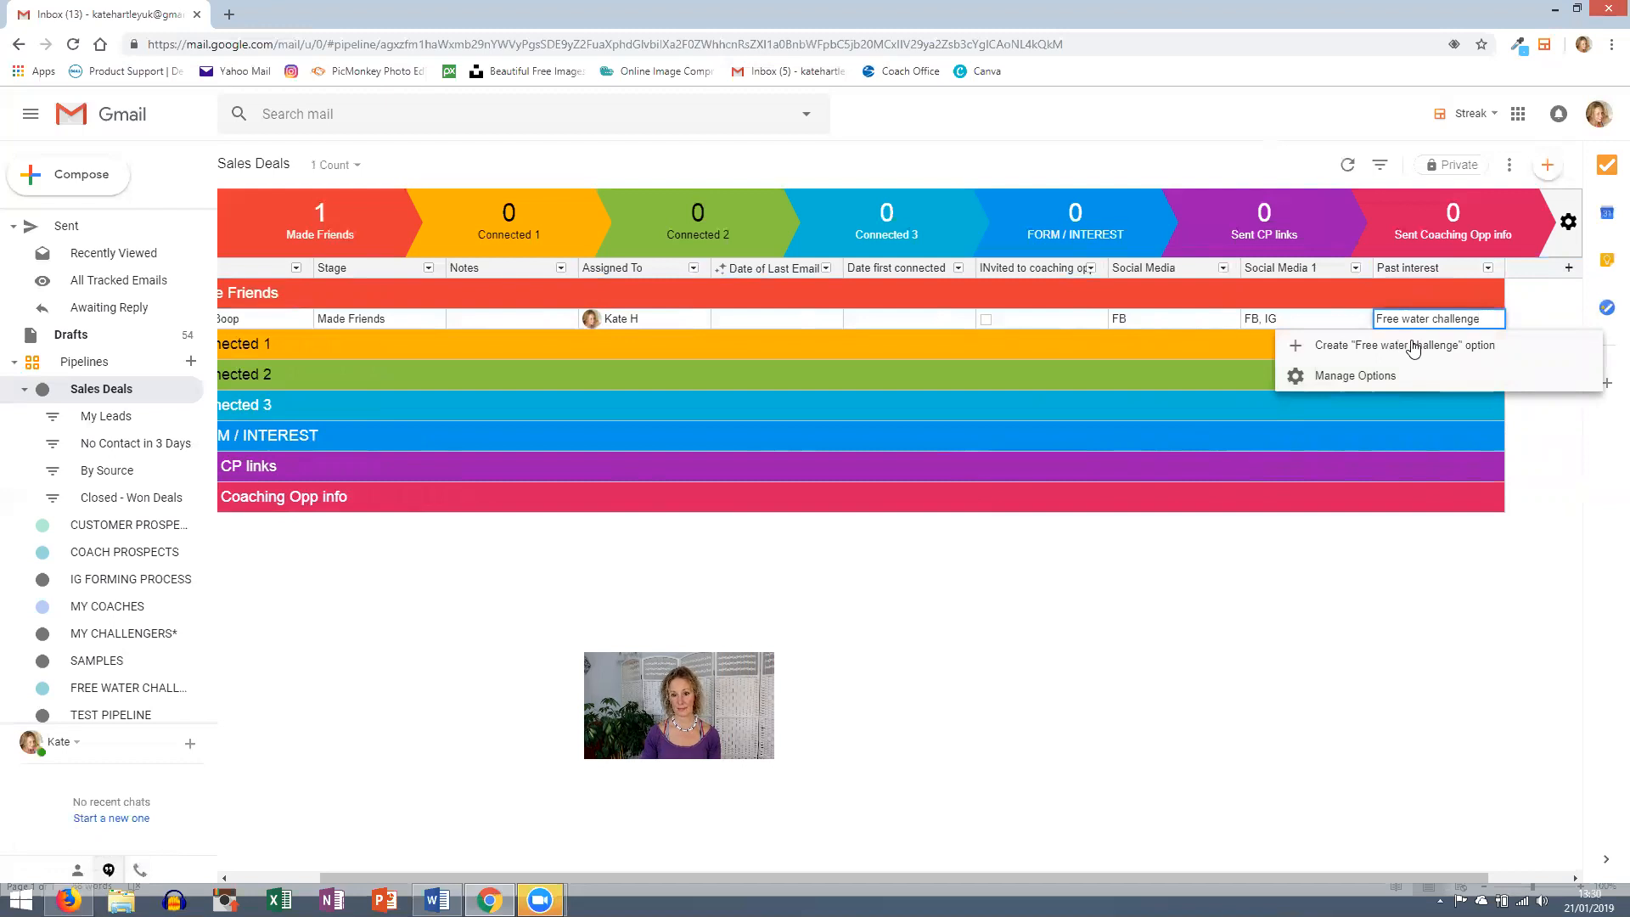
click(1400, 348)
click(1488, 319)
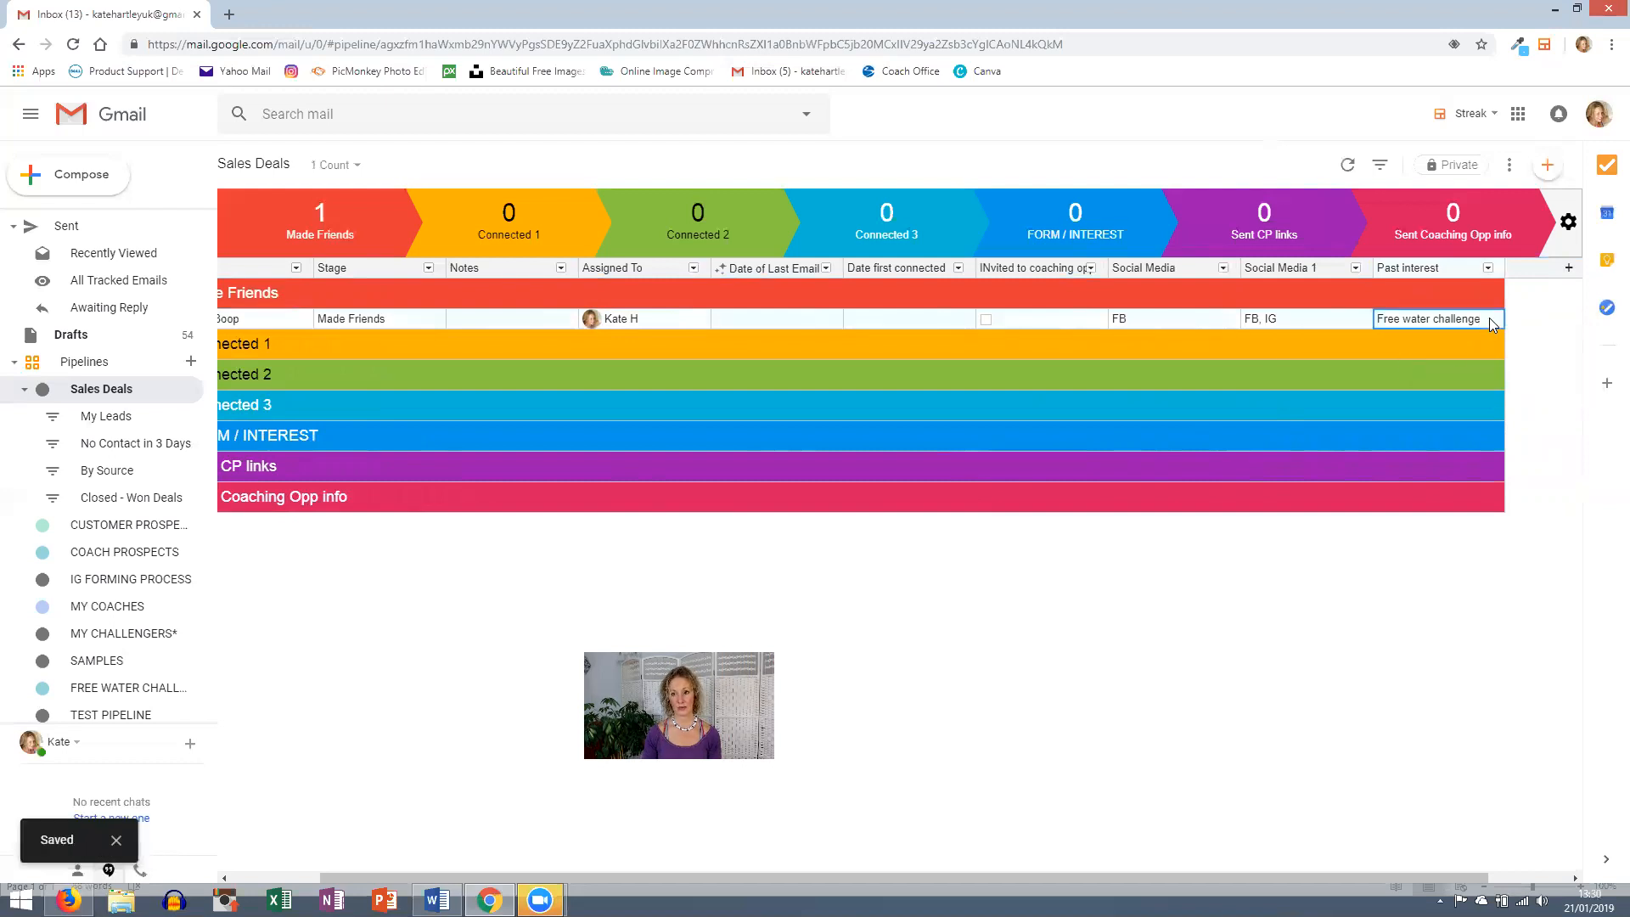
click(1490, 320)
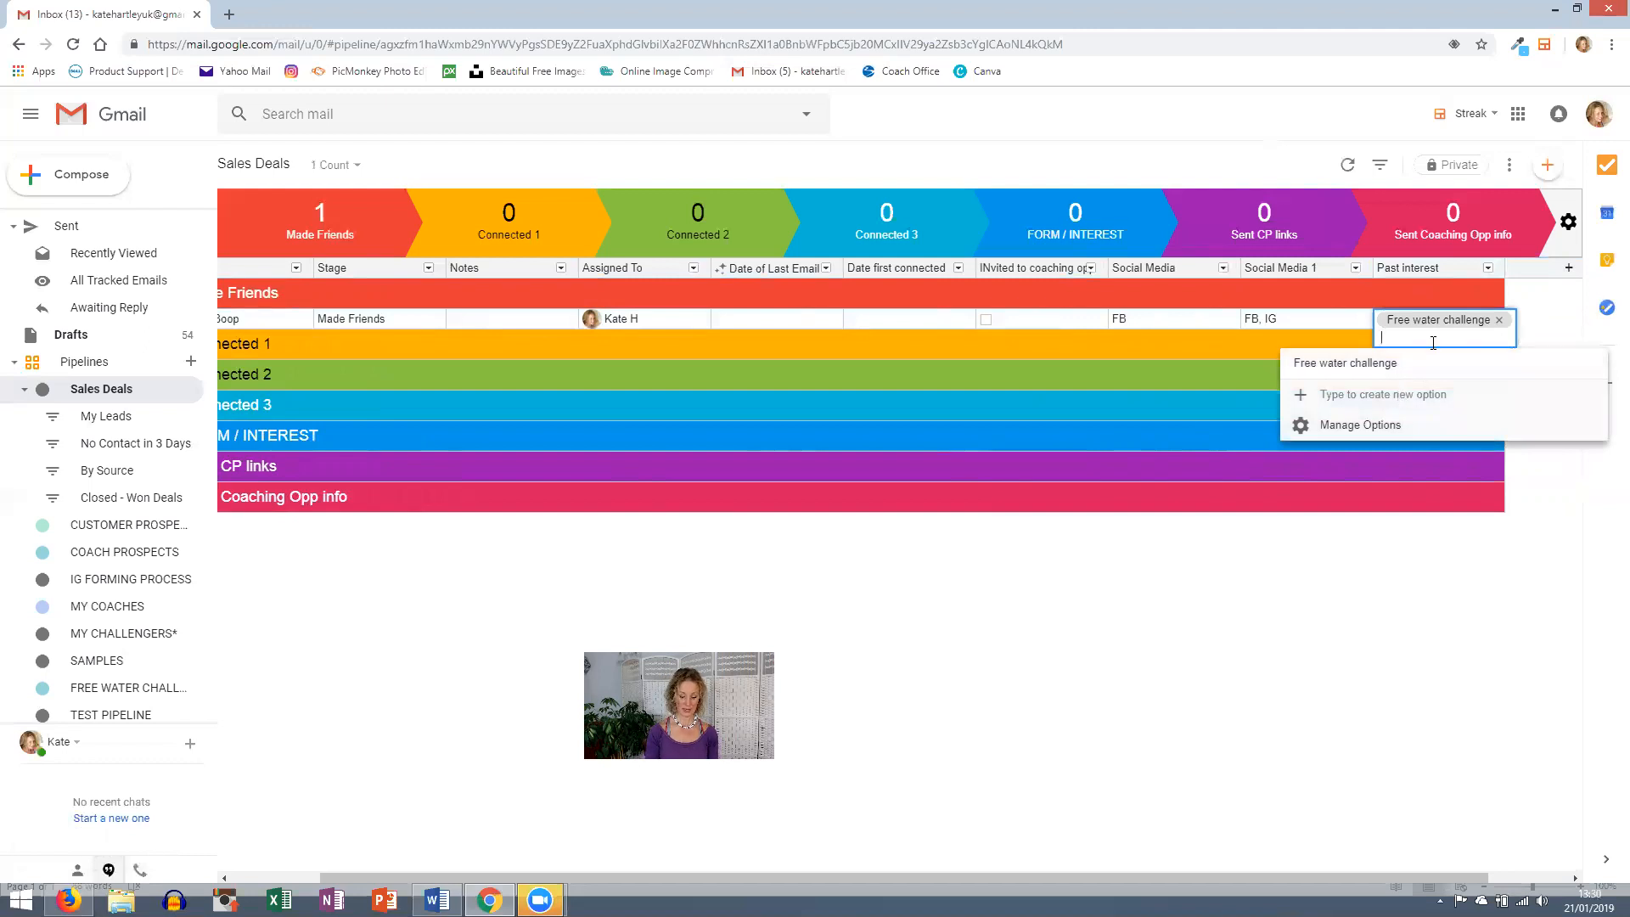
text(Shaun)
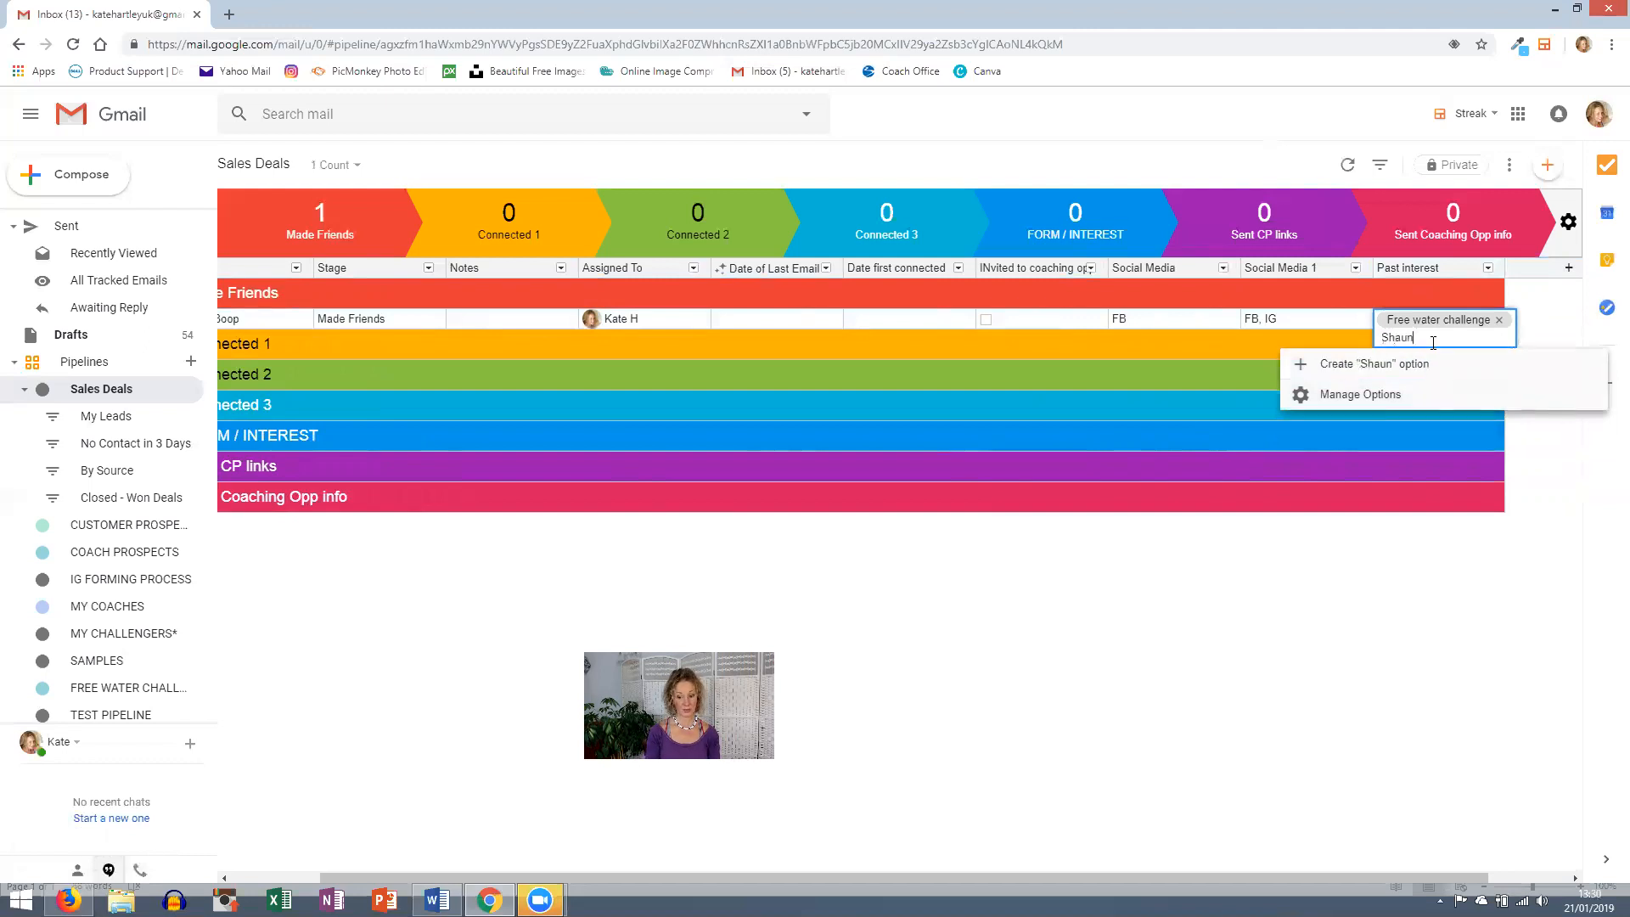
text( T prpogram)
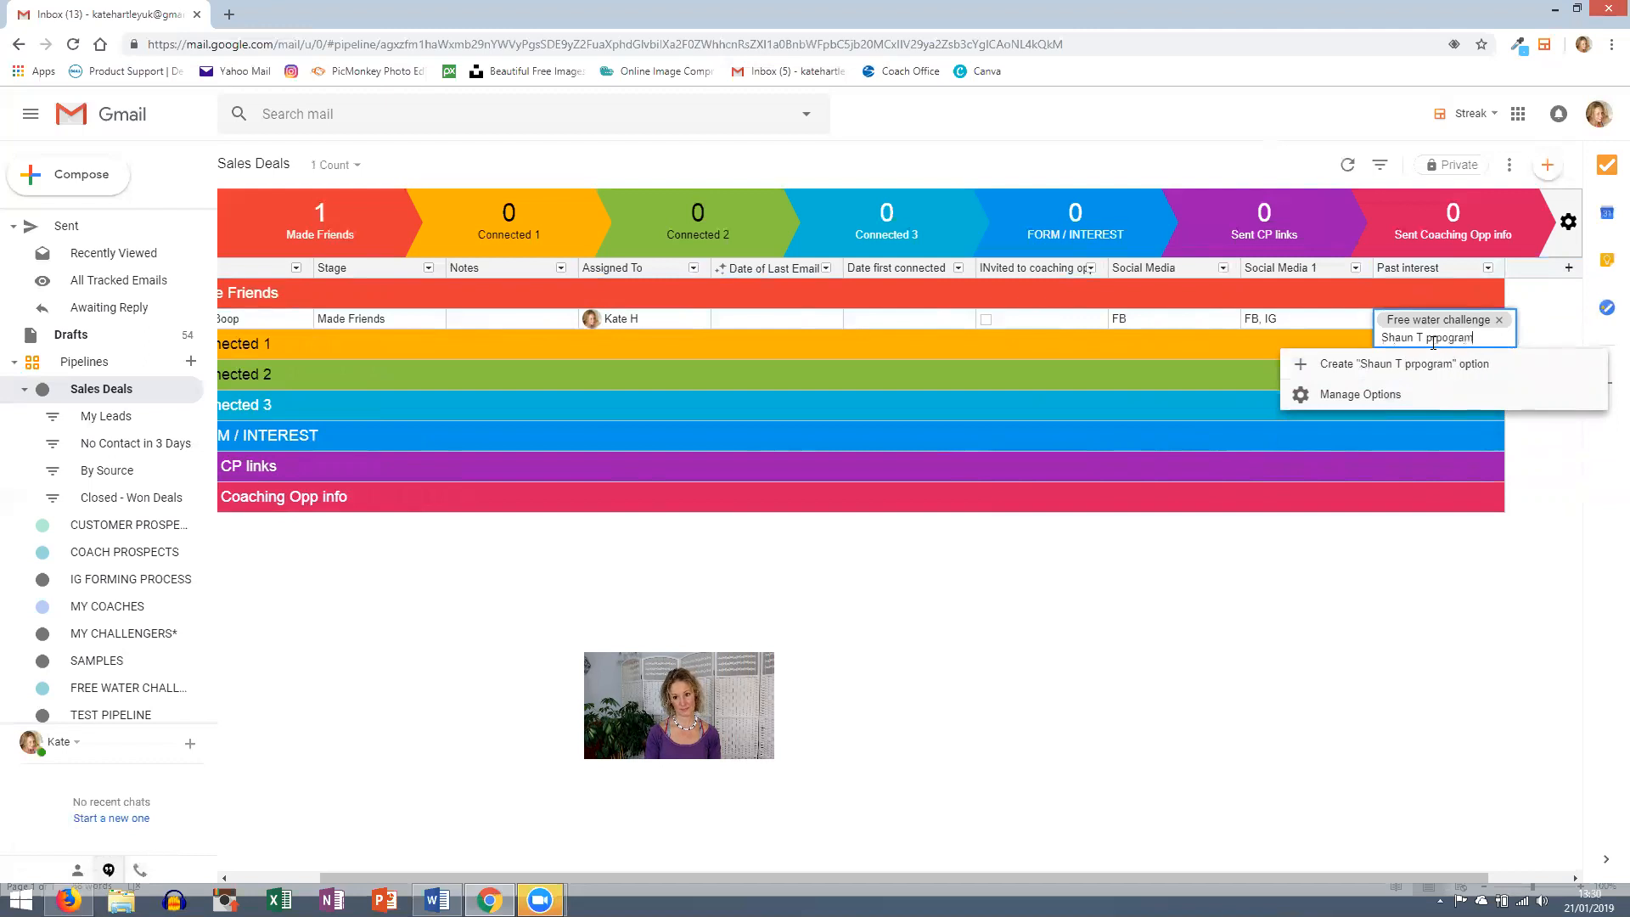
click(1434, 364)
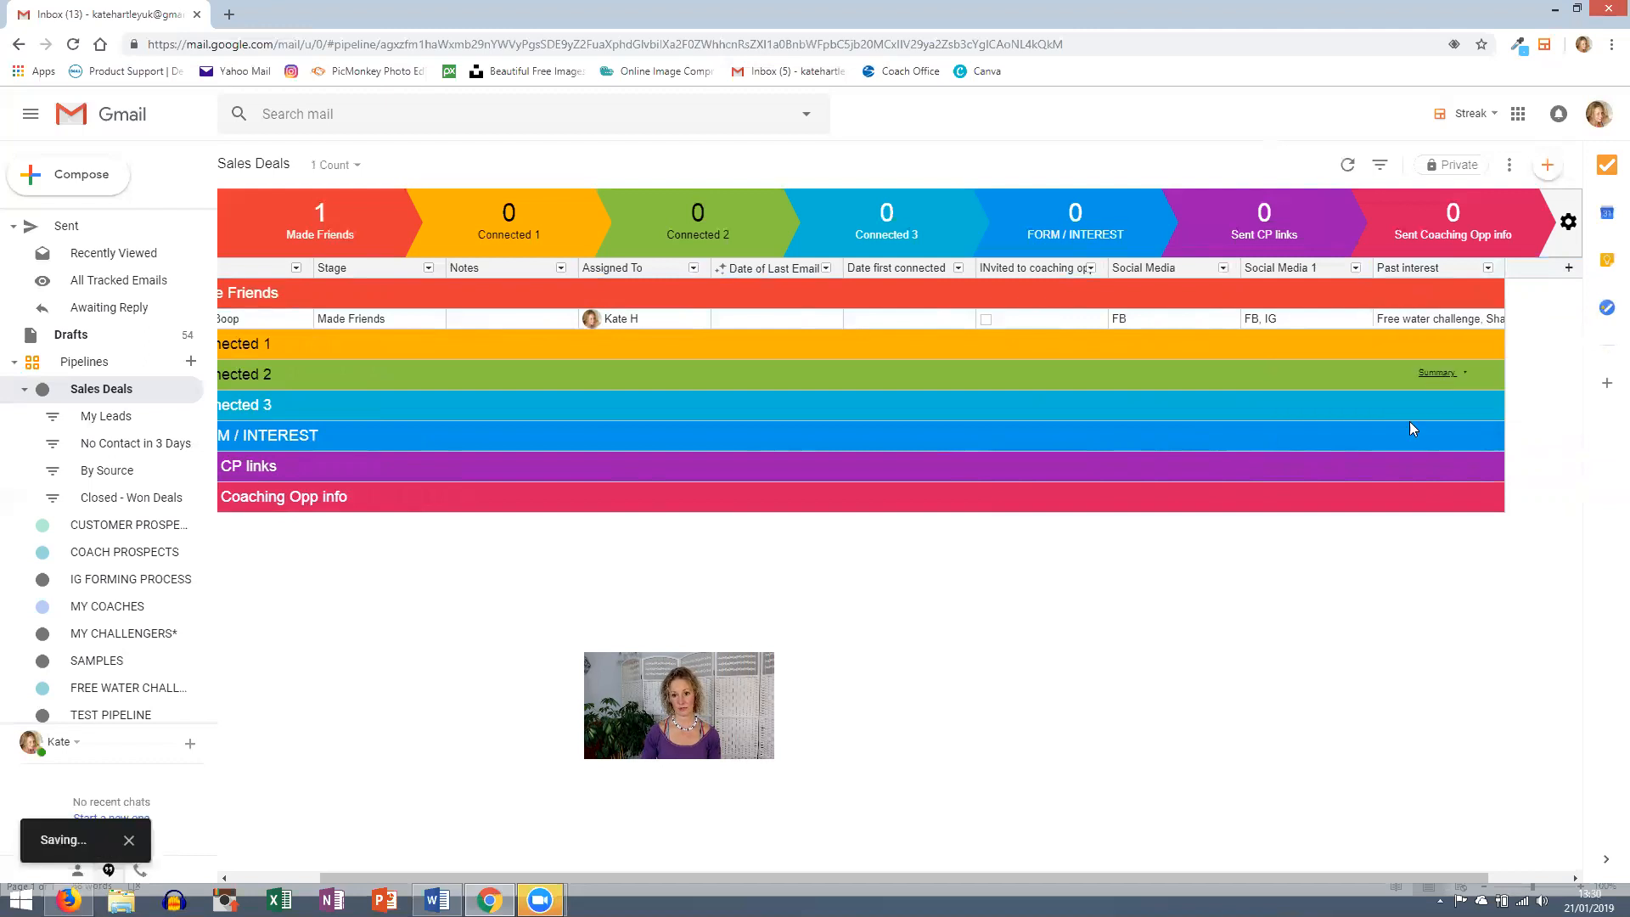
click(1448, 321)
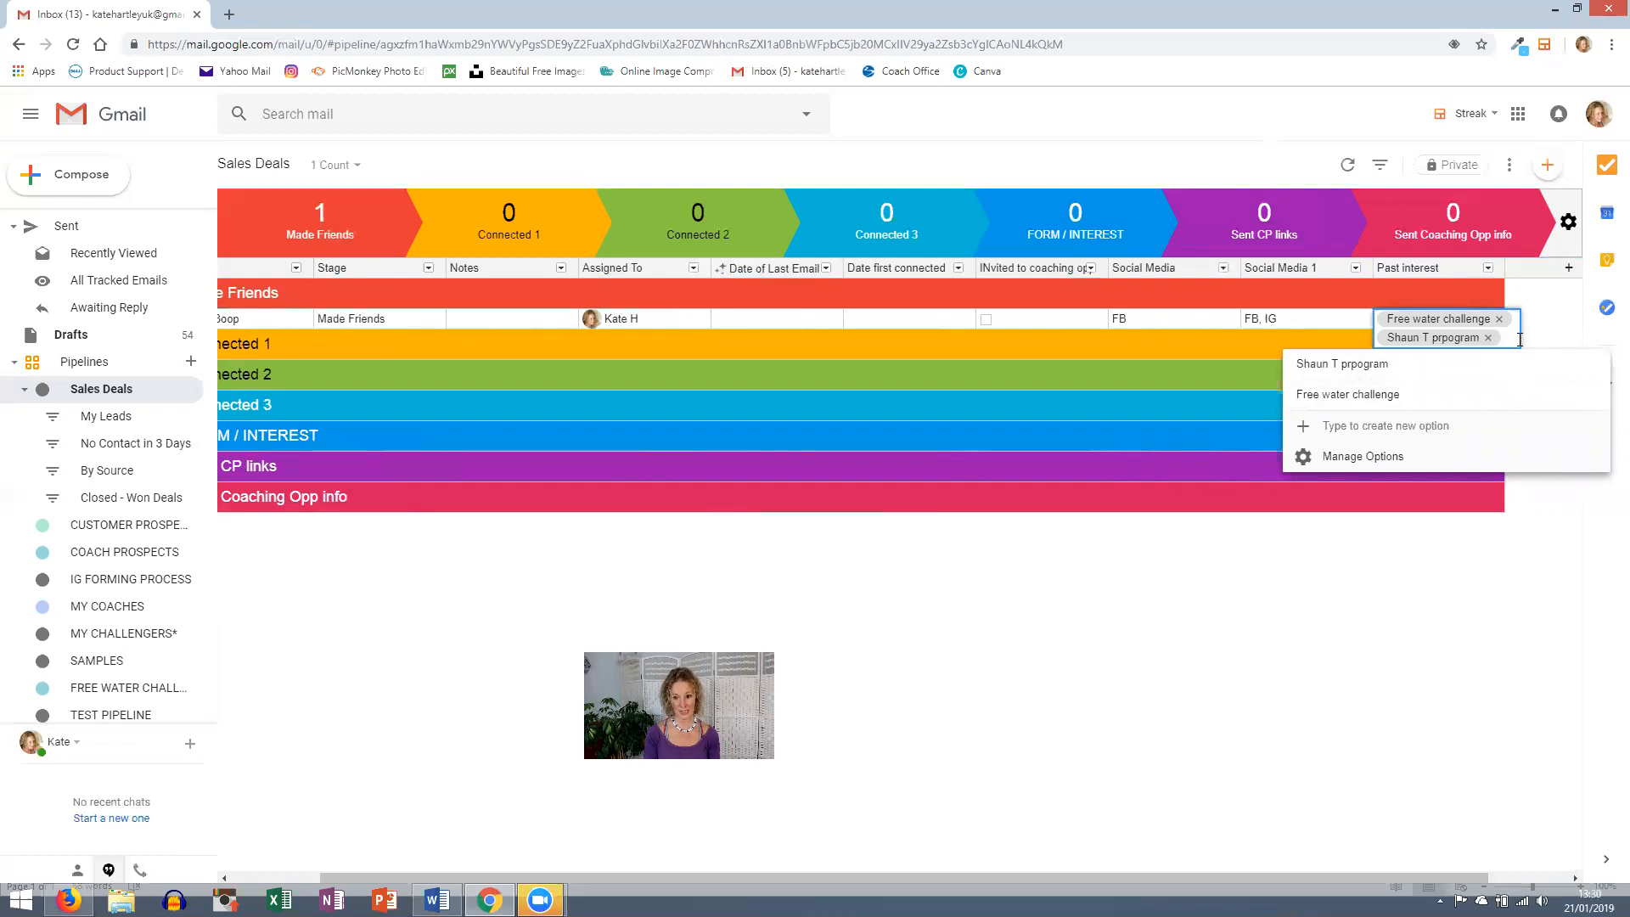
text(Nutr)
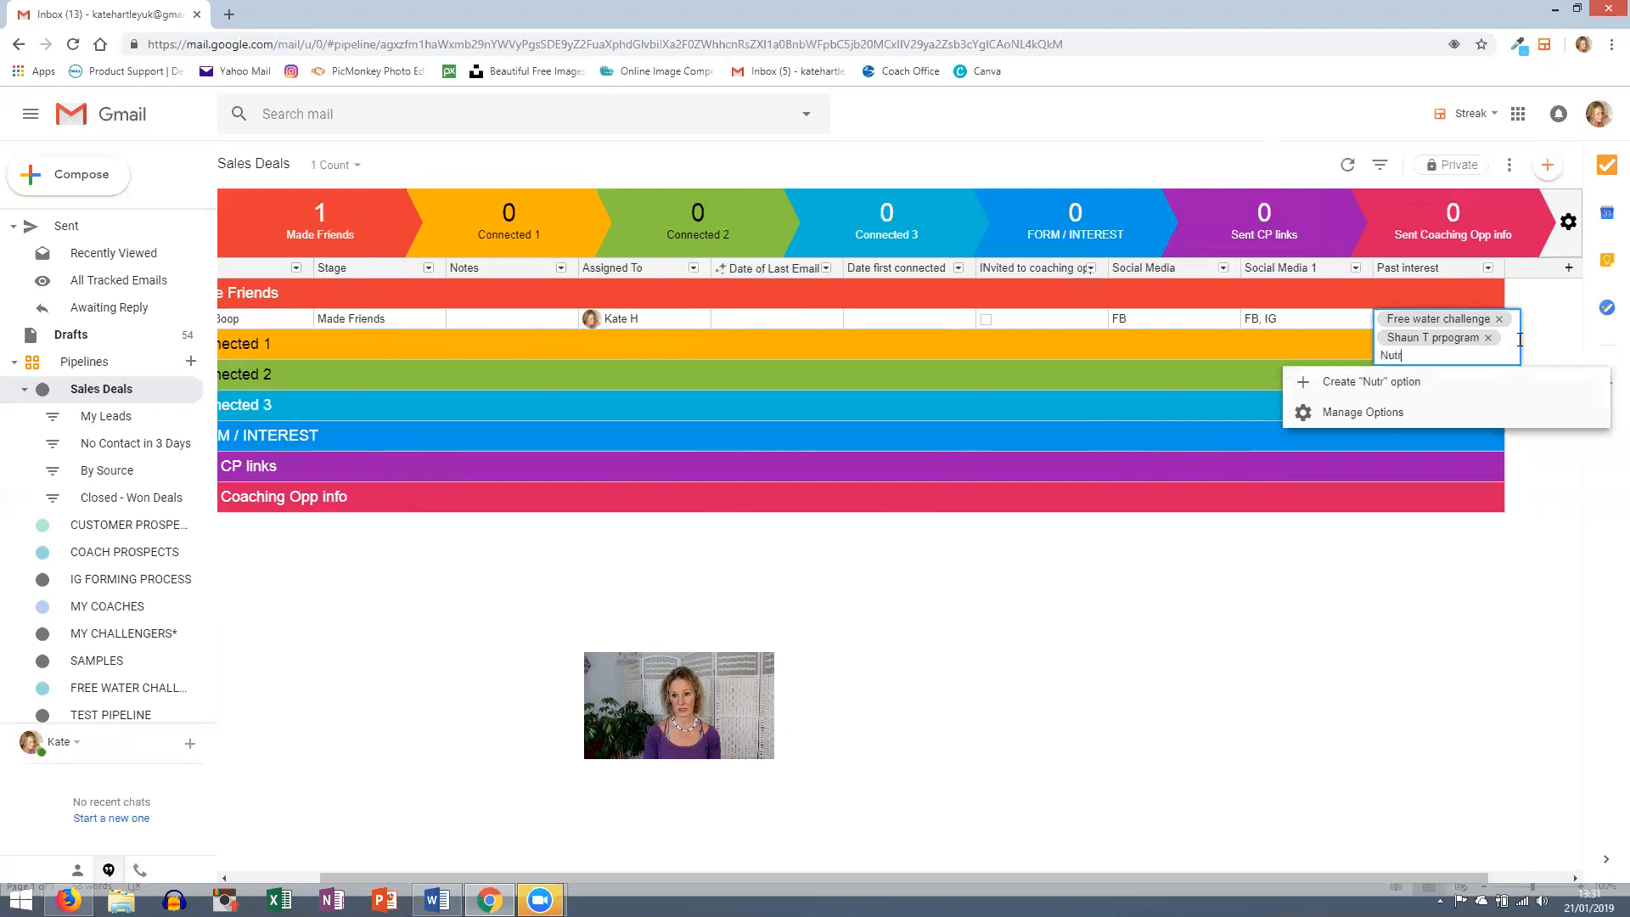
text(ition Mindset prog)
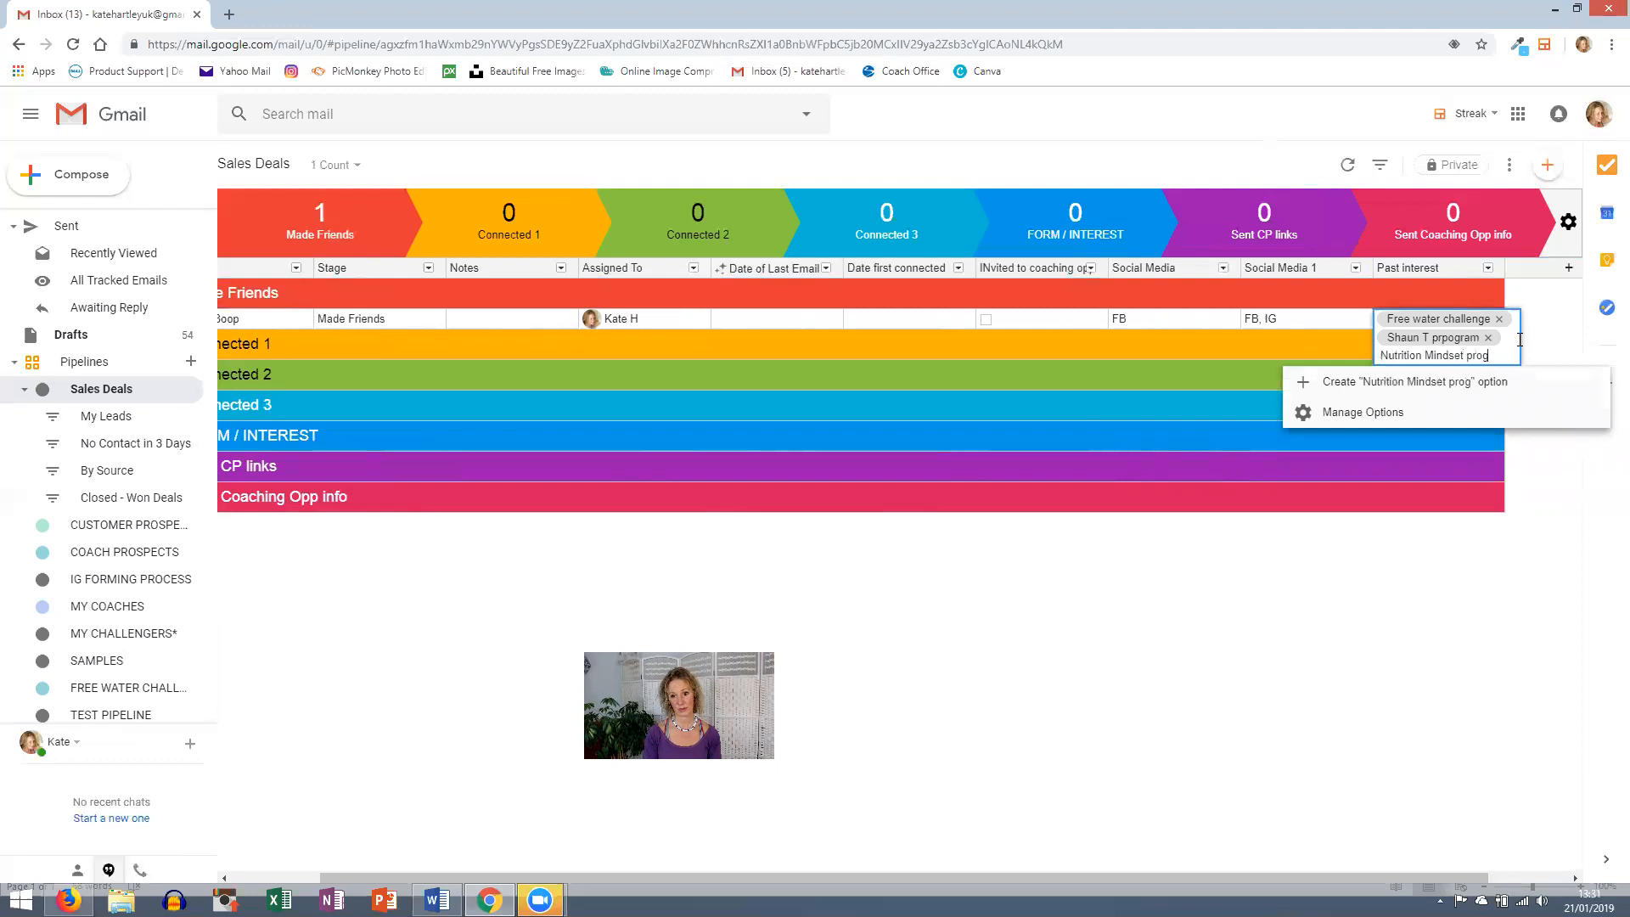
text(ramme)
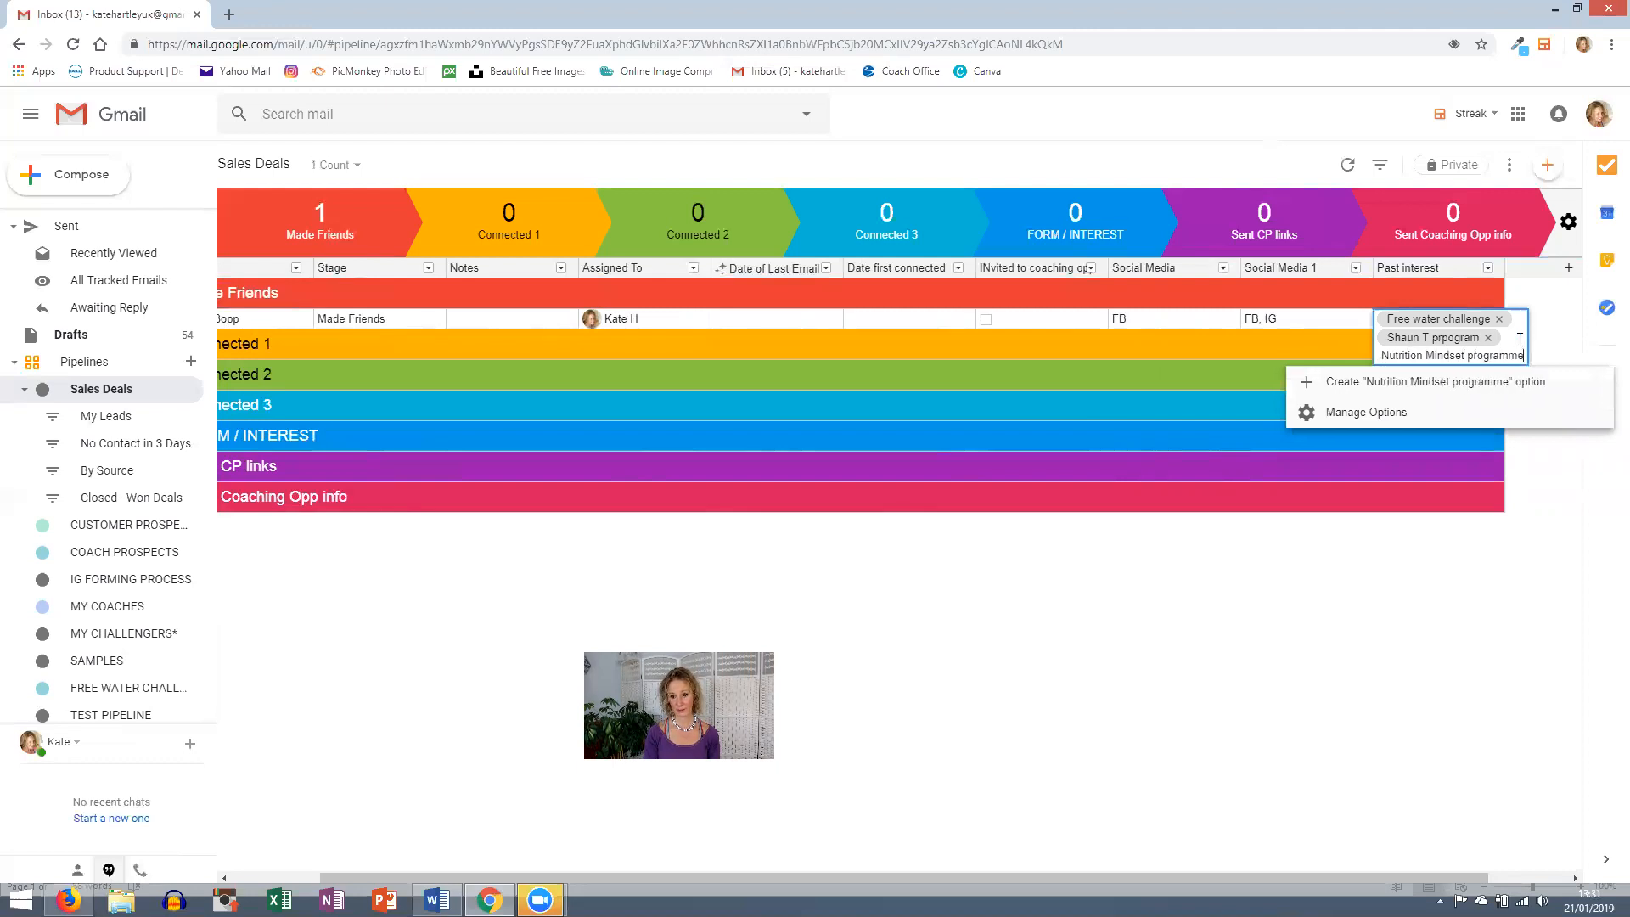
click(1474, 383)
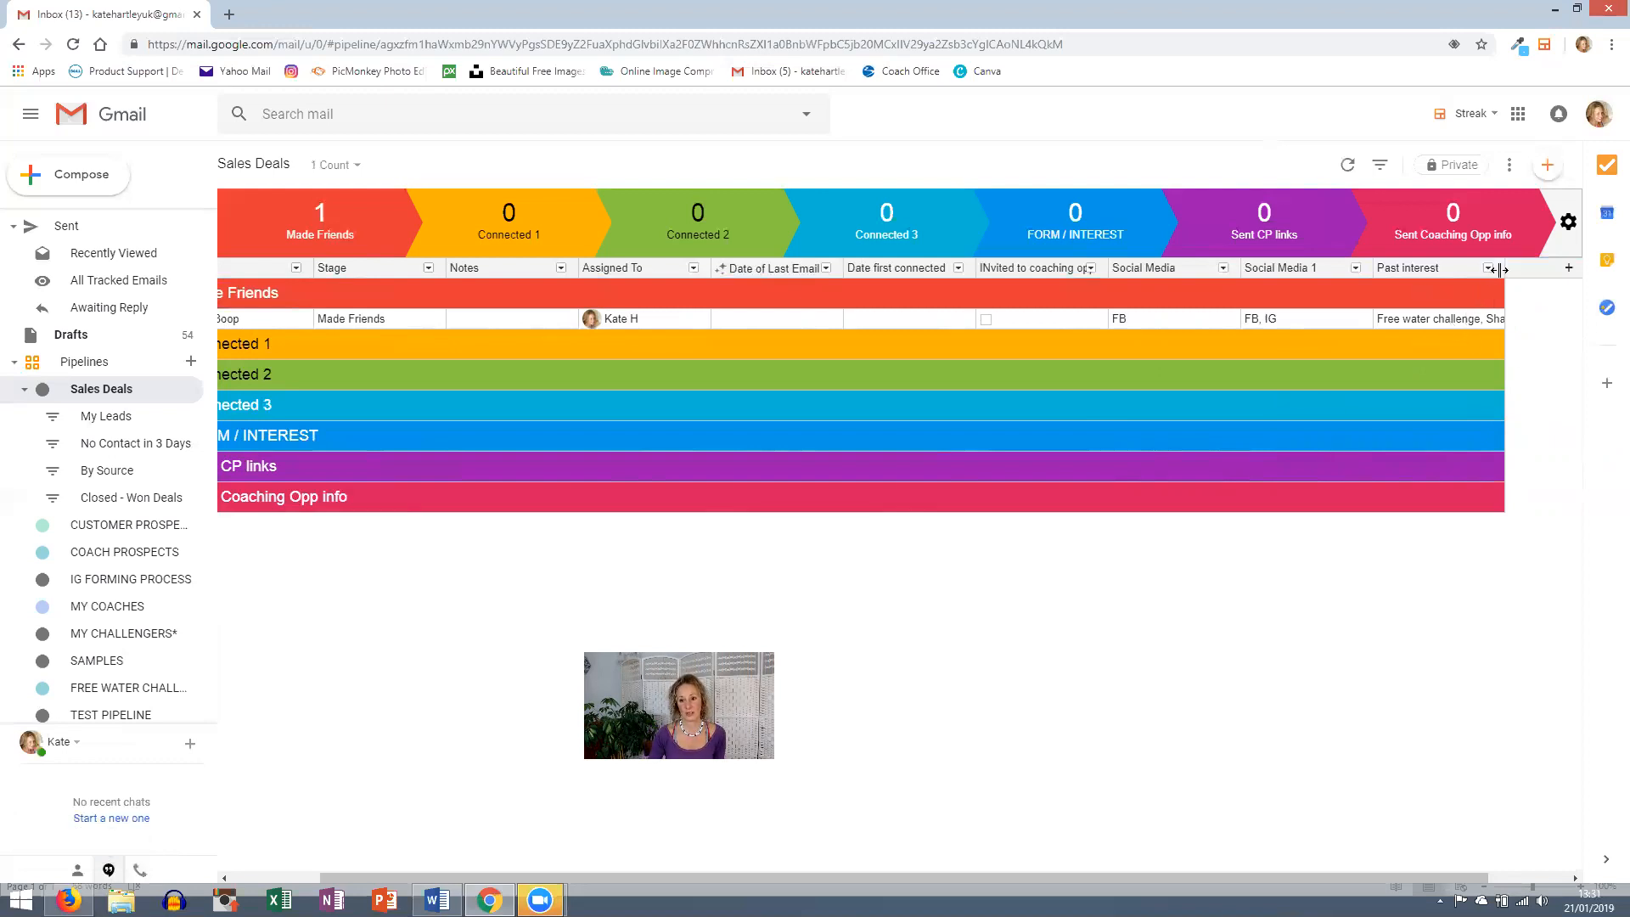
- Drag the Notes column to sit after Date first connected, then bring up the add-column menu
mouse_move(1491, 275)
mouse_down()
mouse_move(1606, 272)
mouse_move(1450, 414)
mouse_move(1414, 494)
mouse_move(1274, 476)
mouse_move(1605, 429)
mouse_move(1572, 428)
mouse_up()
scroll(1367, 593, right, 2)
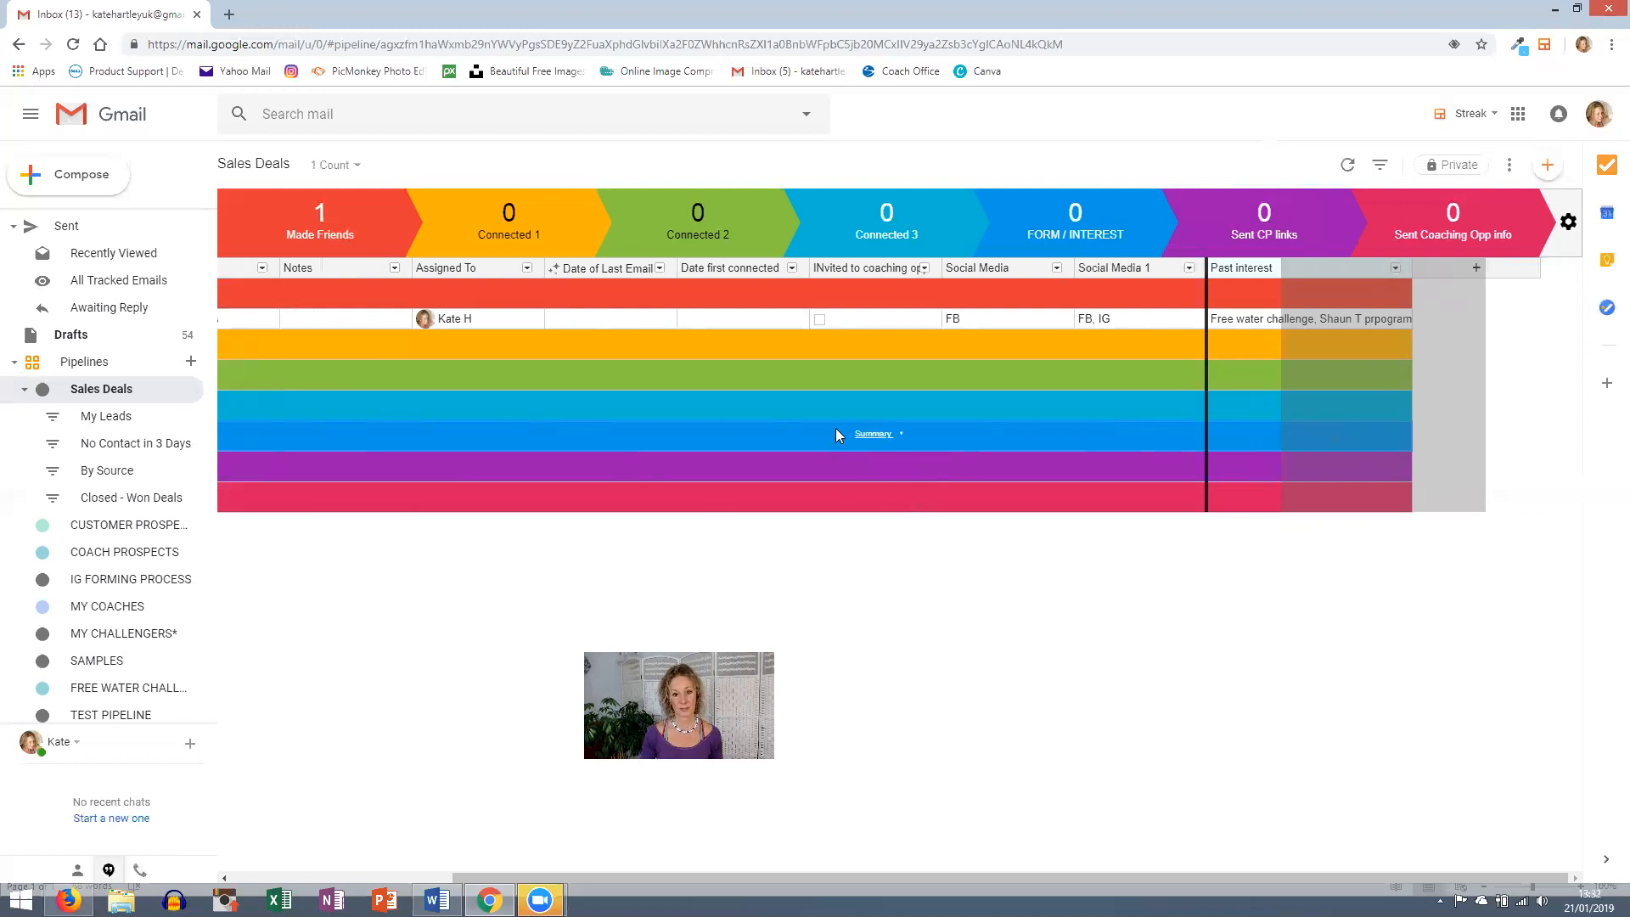
scroll(788, 360, left, 3)
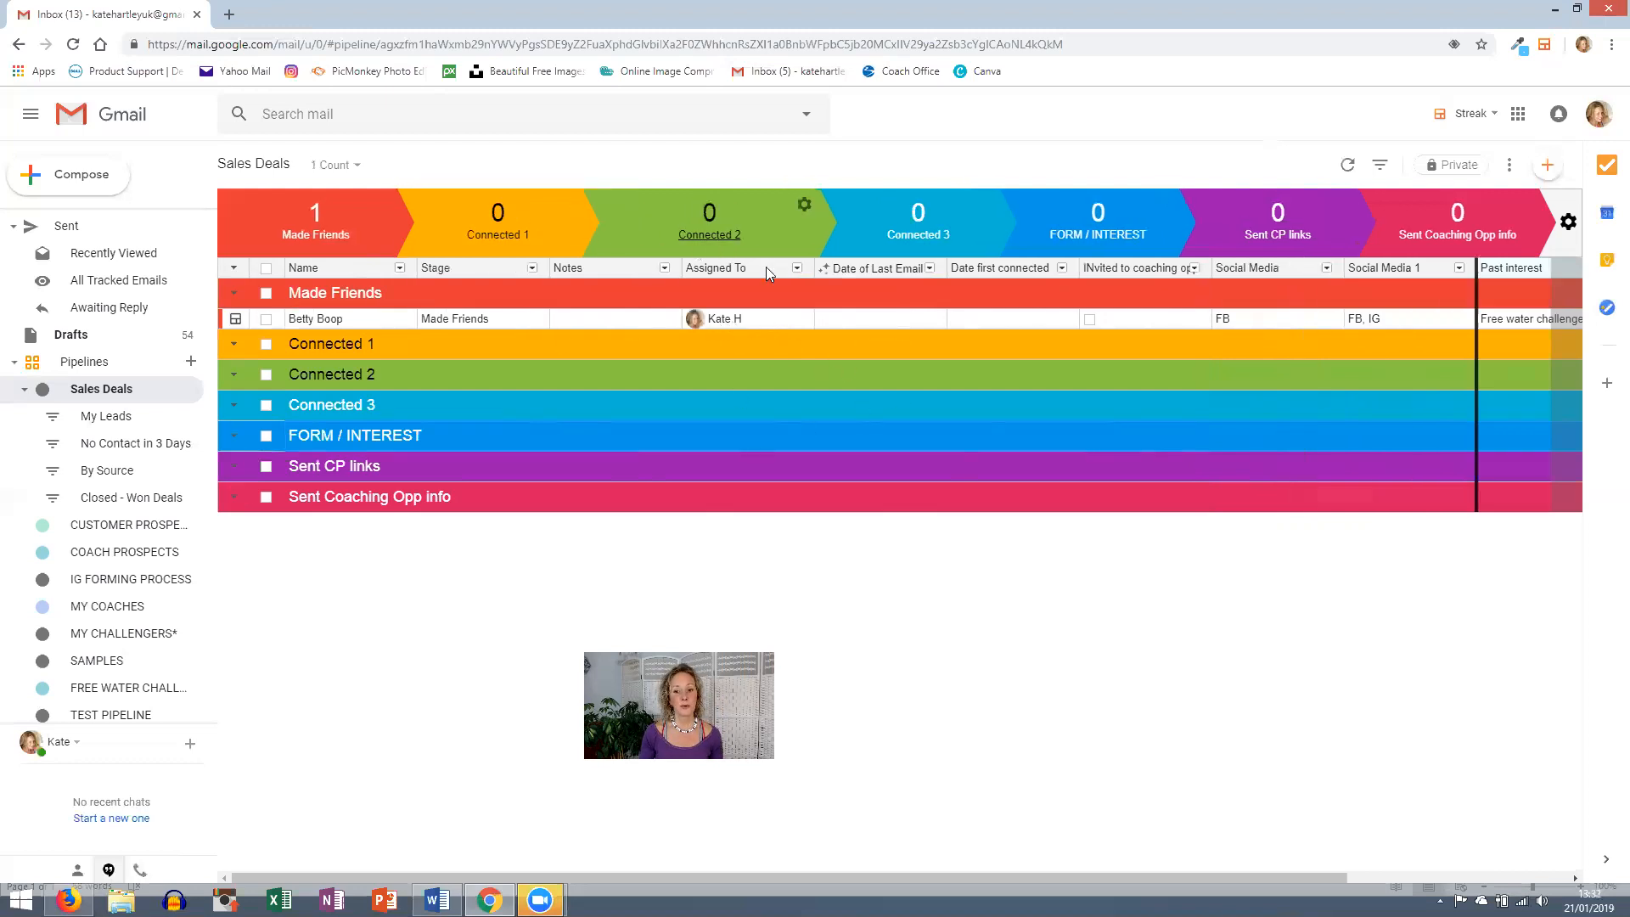
click(578, 268)
drag(580, 269, 1083, 265)
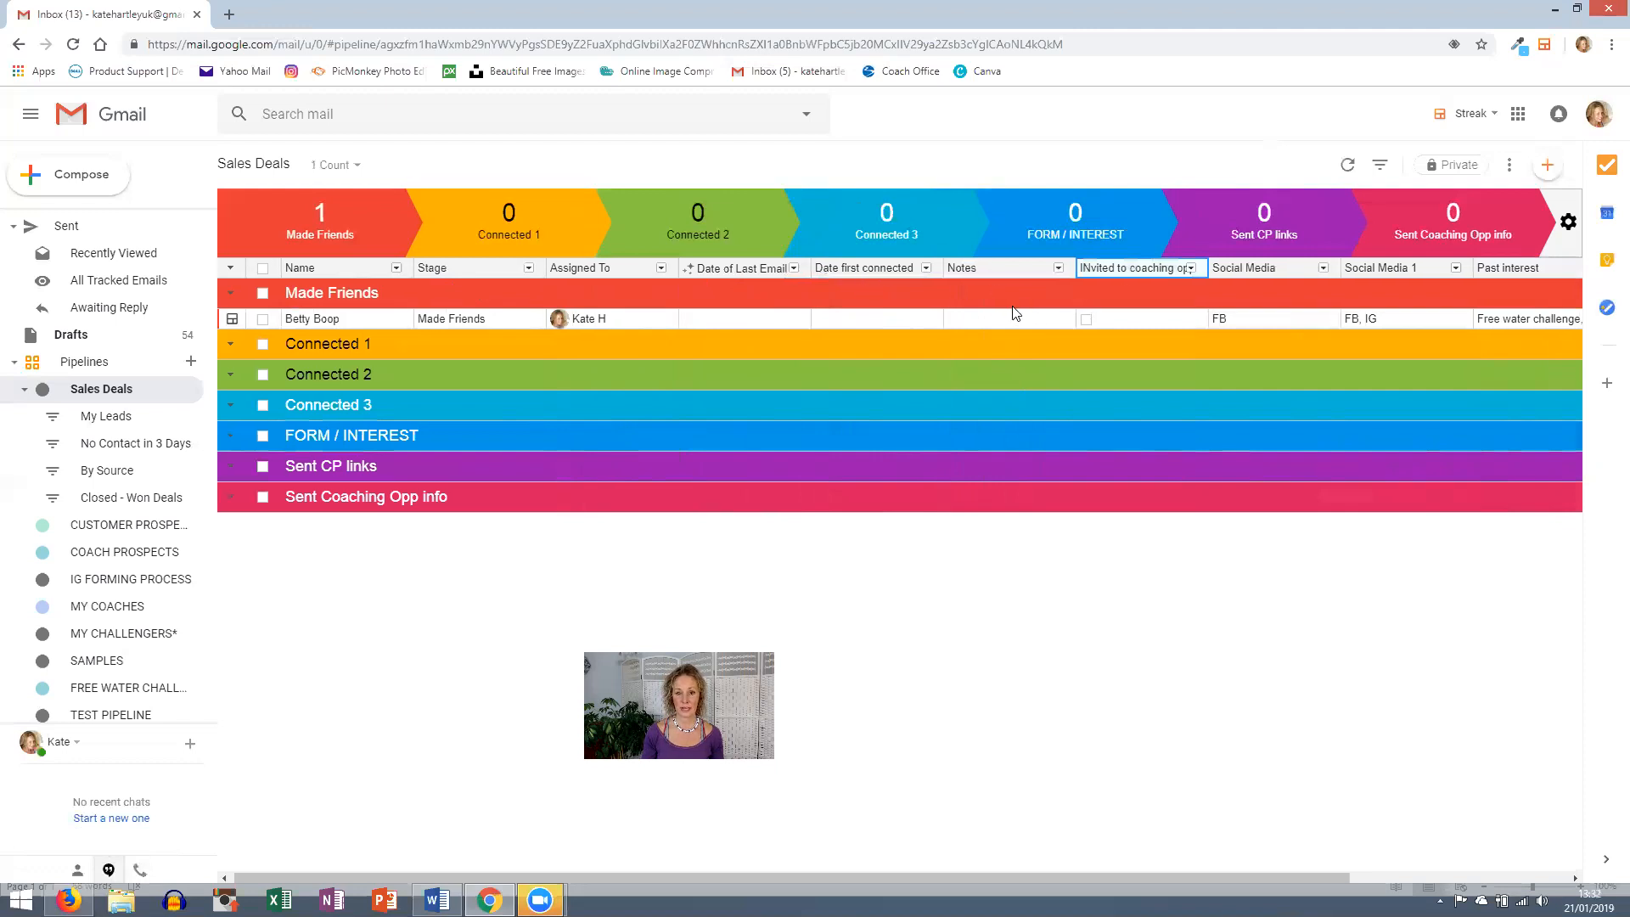
scroll(1008, 312, right, 3)
click(1477, 269)
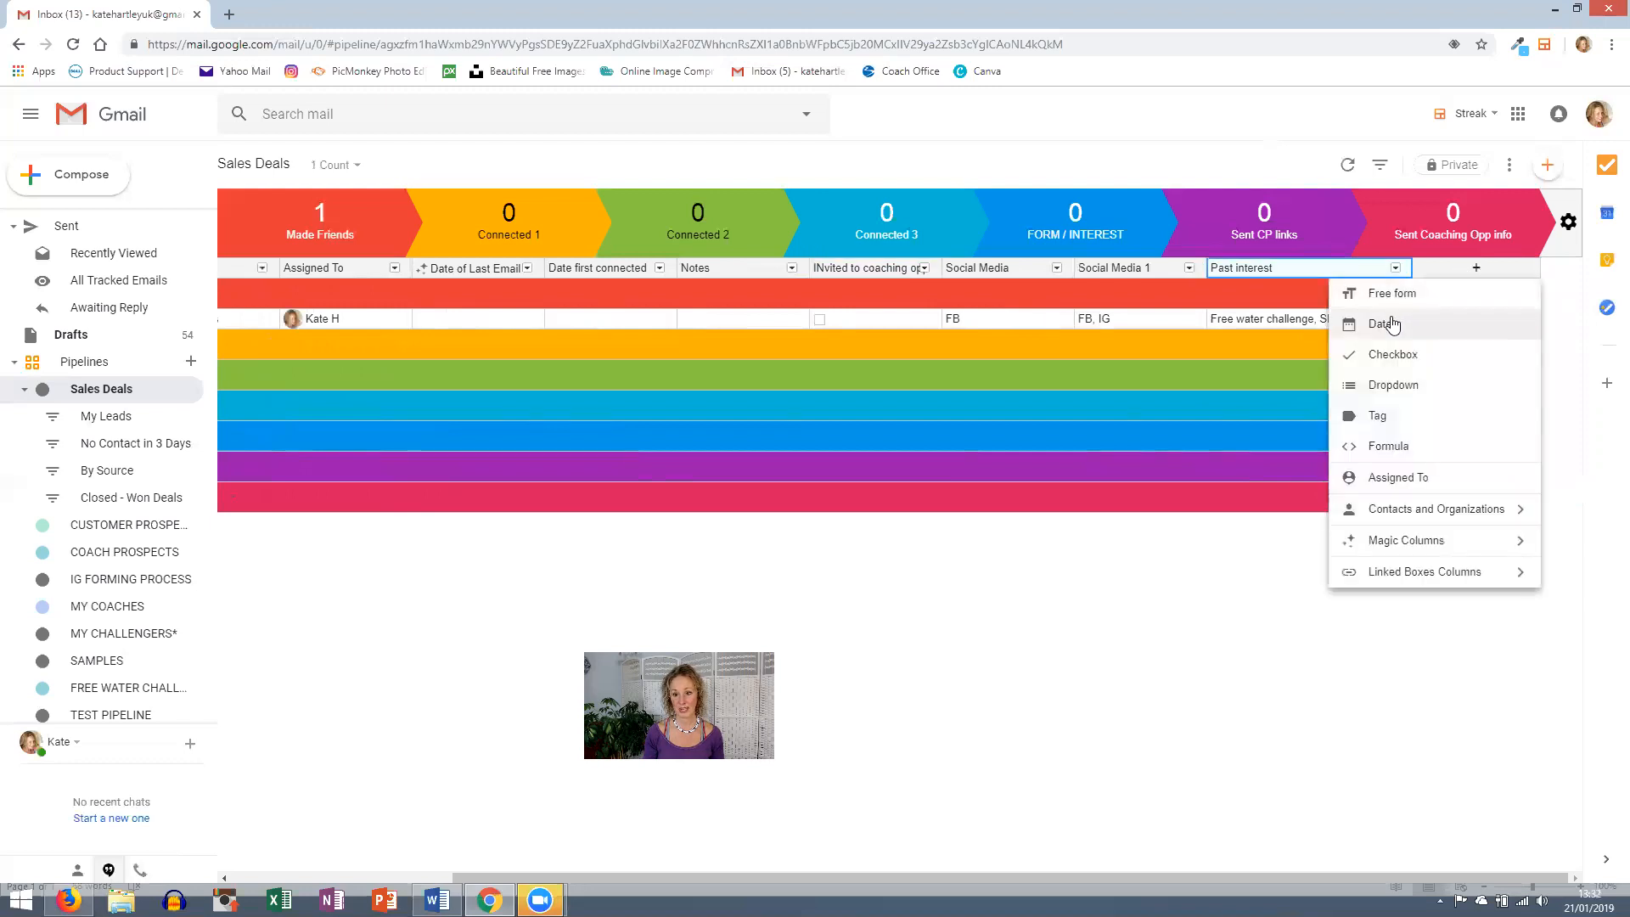
- Add a Date column named Next F/U date and drag it next to Assigned To
click(1385, 320)
text(Next F/U)
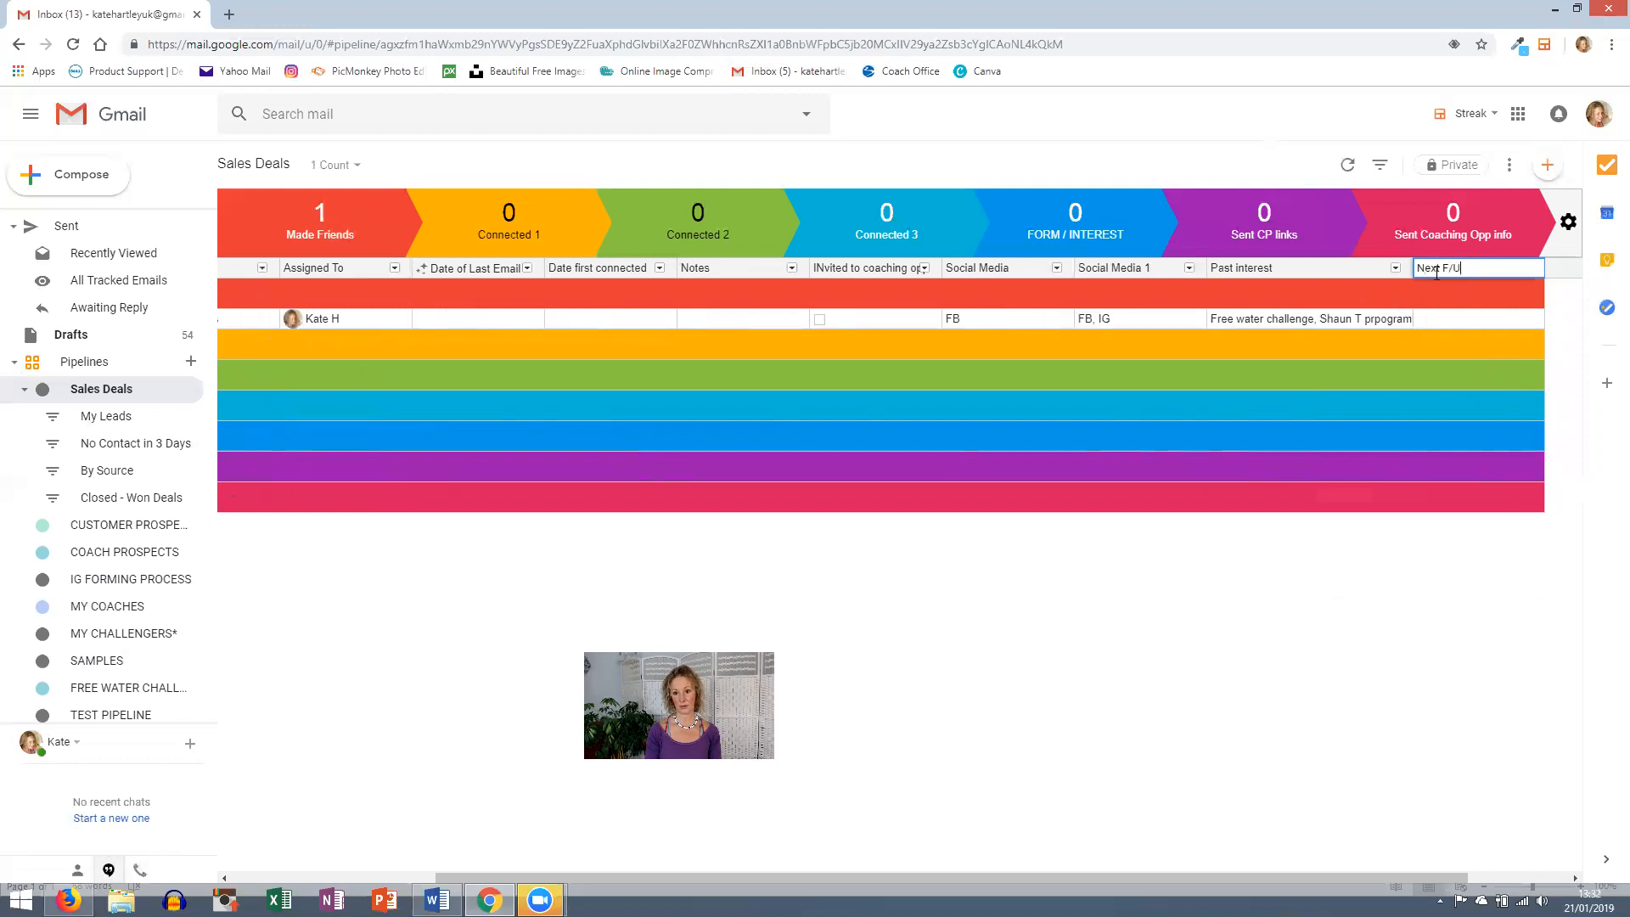
text( date)
key(Return)
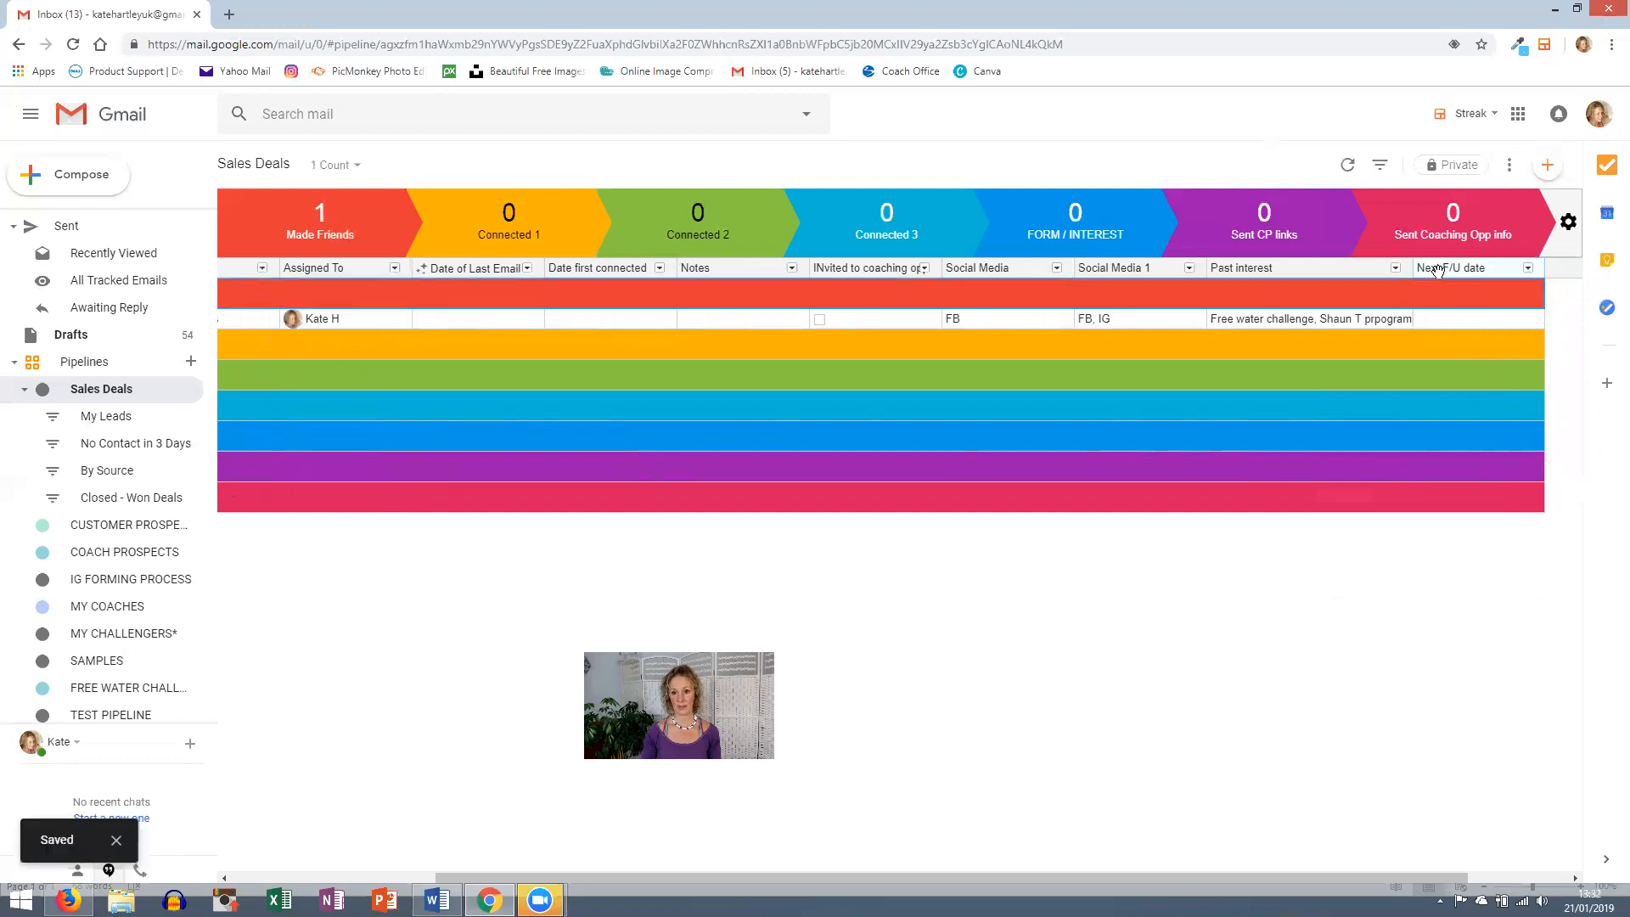
drag(1411, 278, 681, 260)
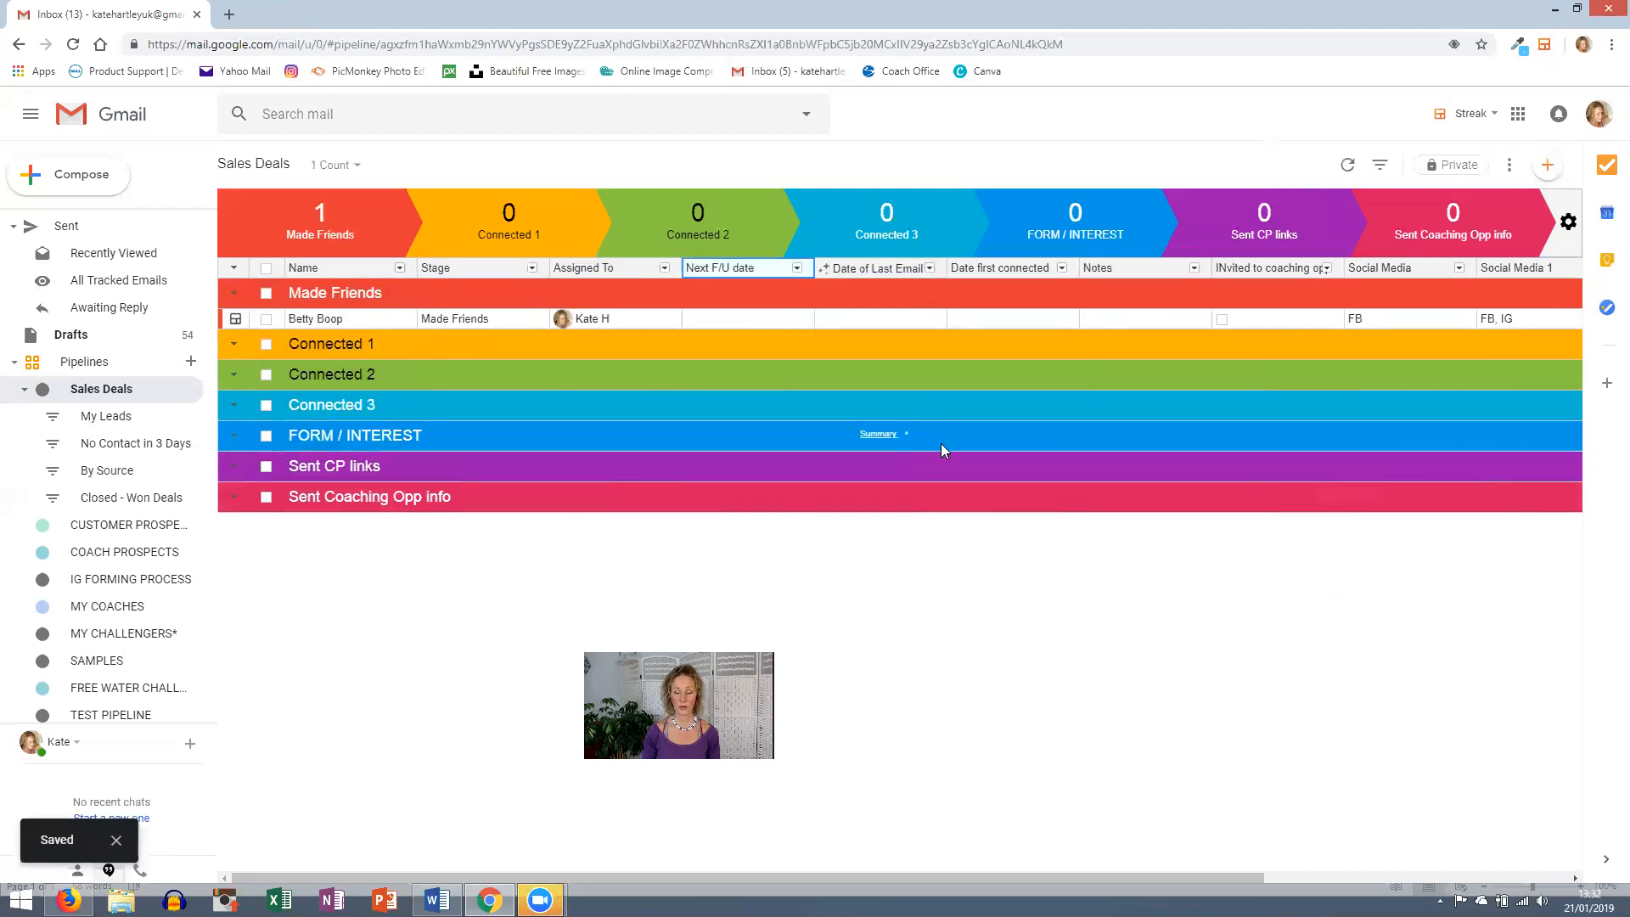
- Open the sample contact's box in its full detail view
click(236, 320)
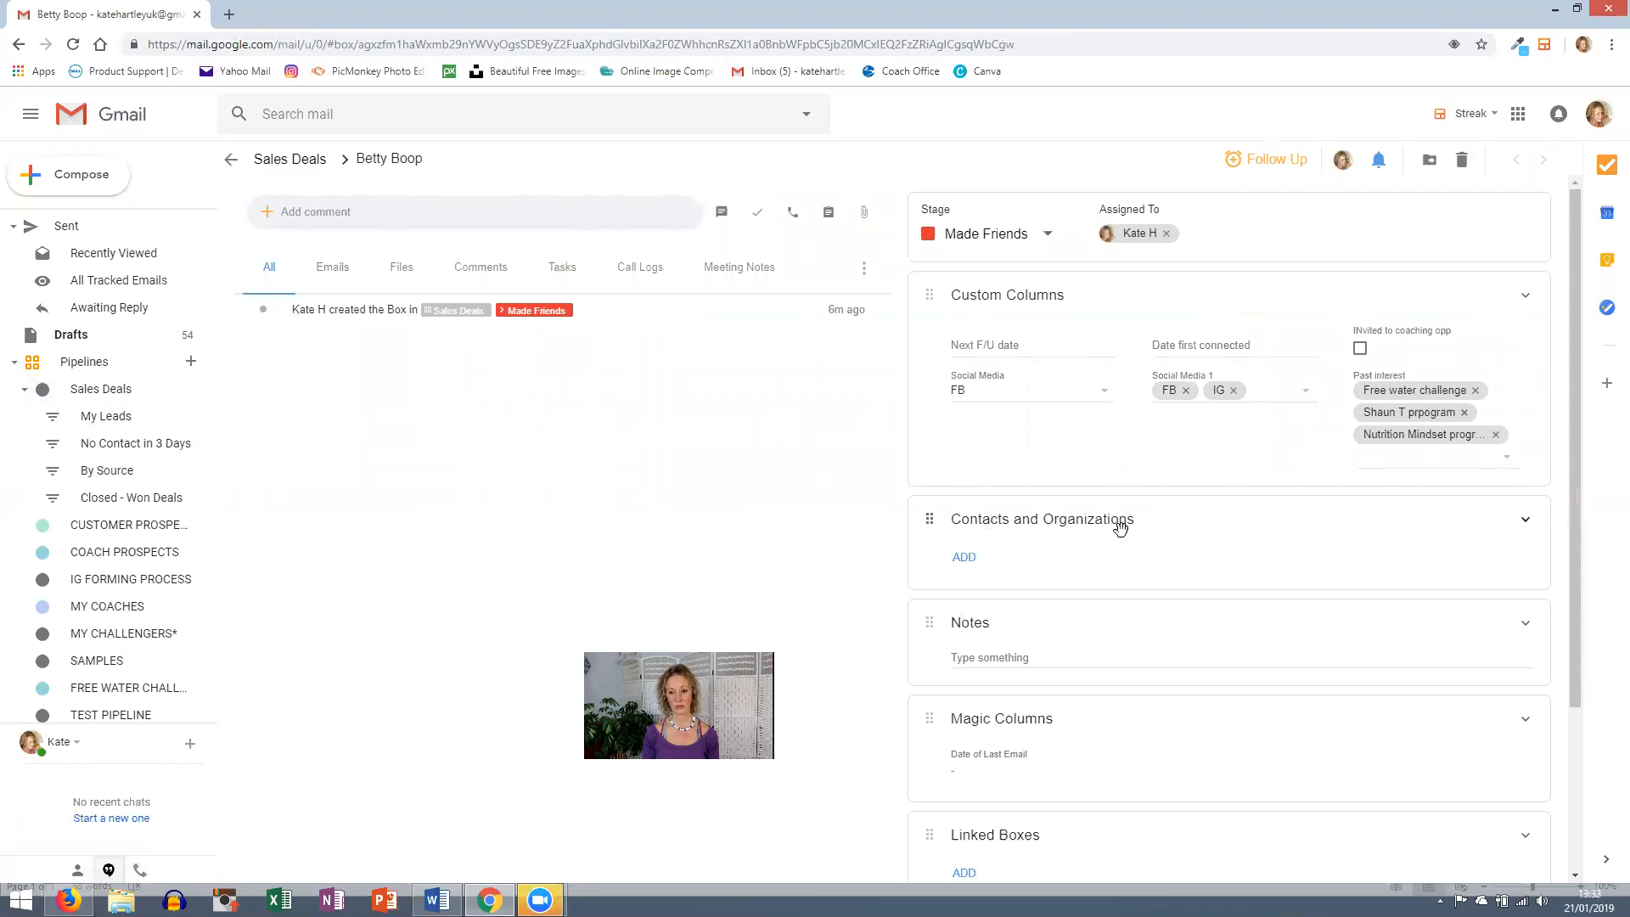
click(1003, 244)
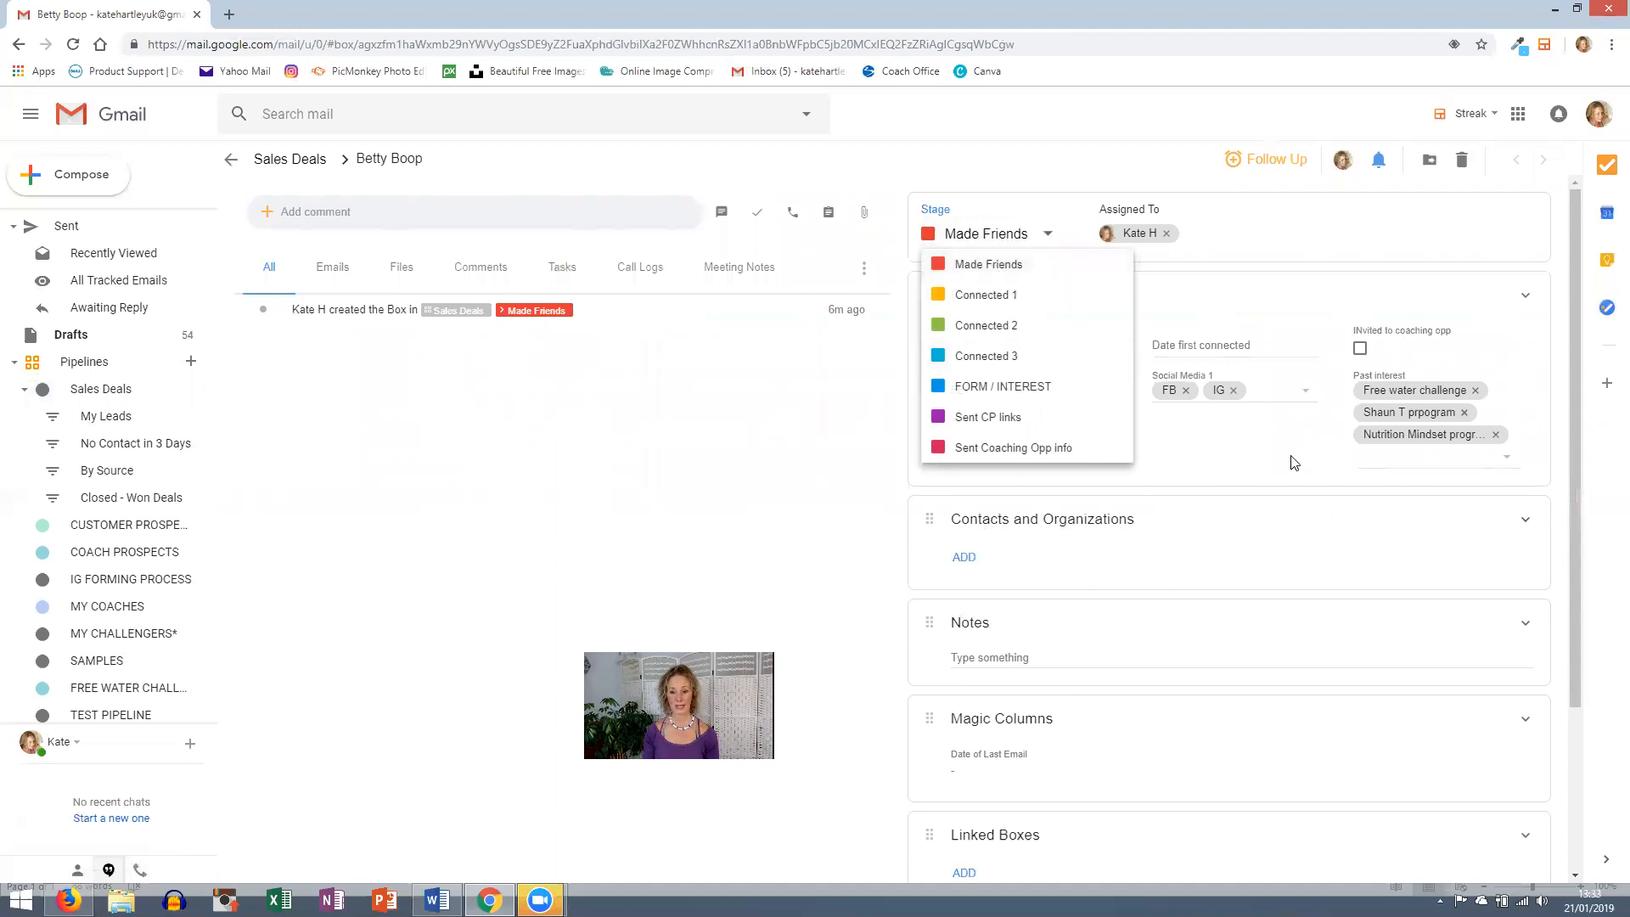
click(307, 166)
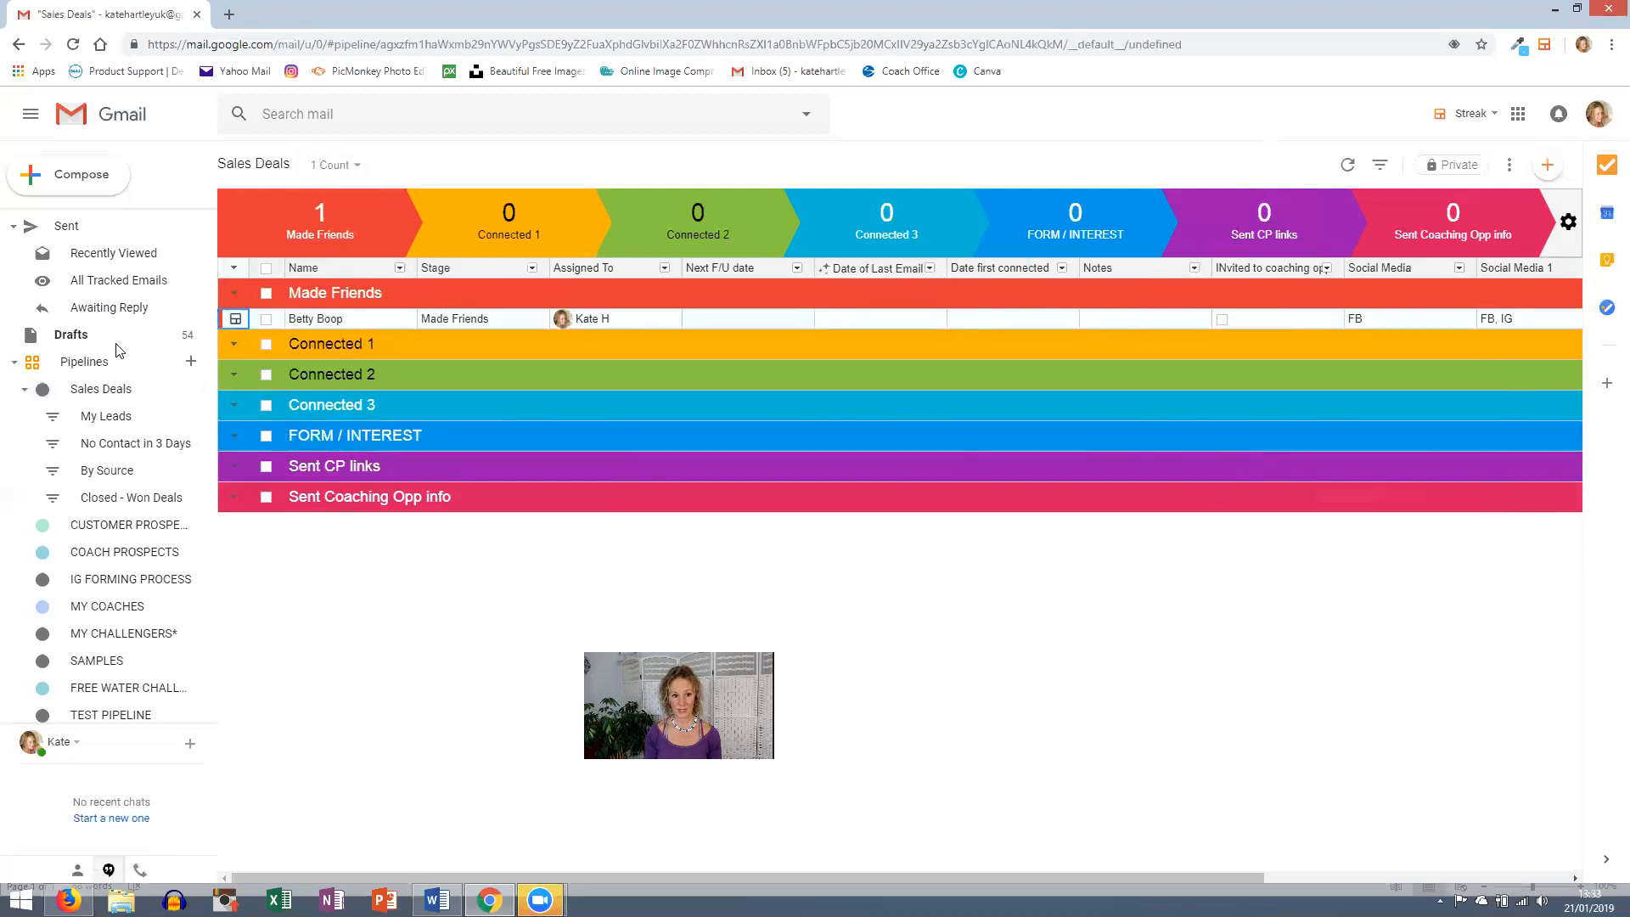
click(236, 320)
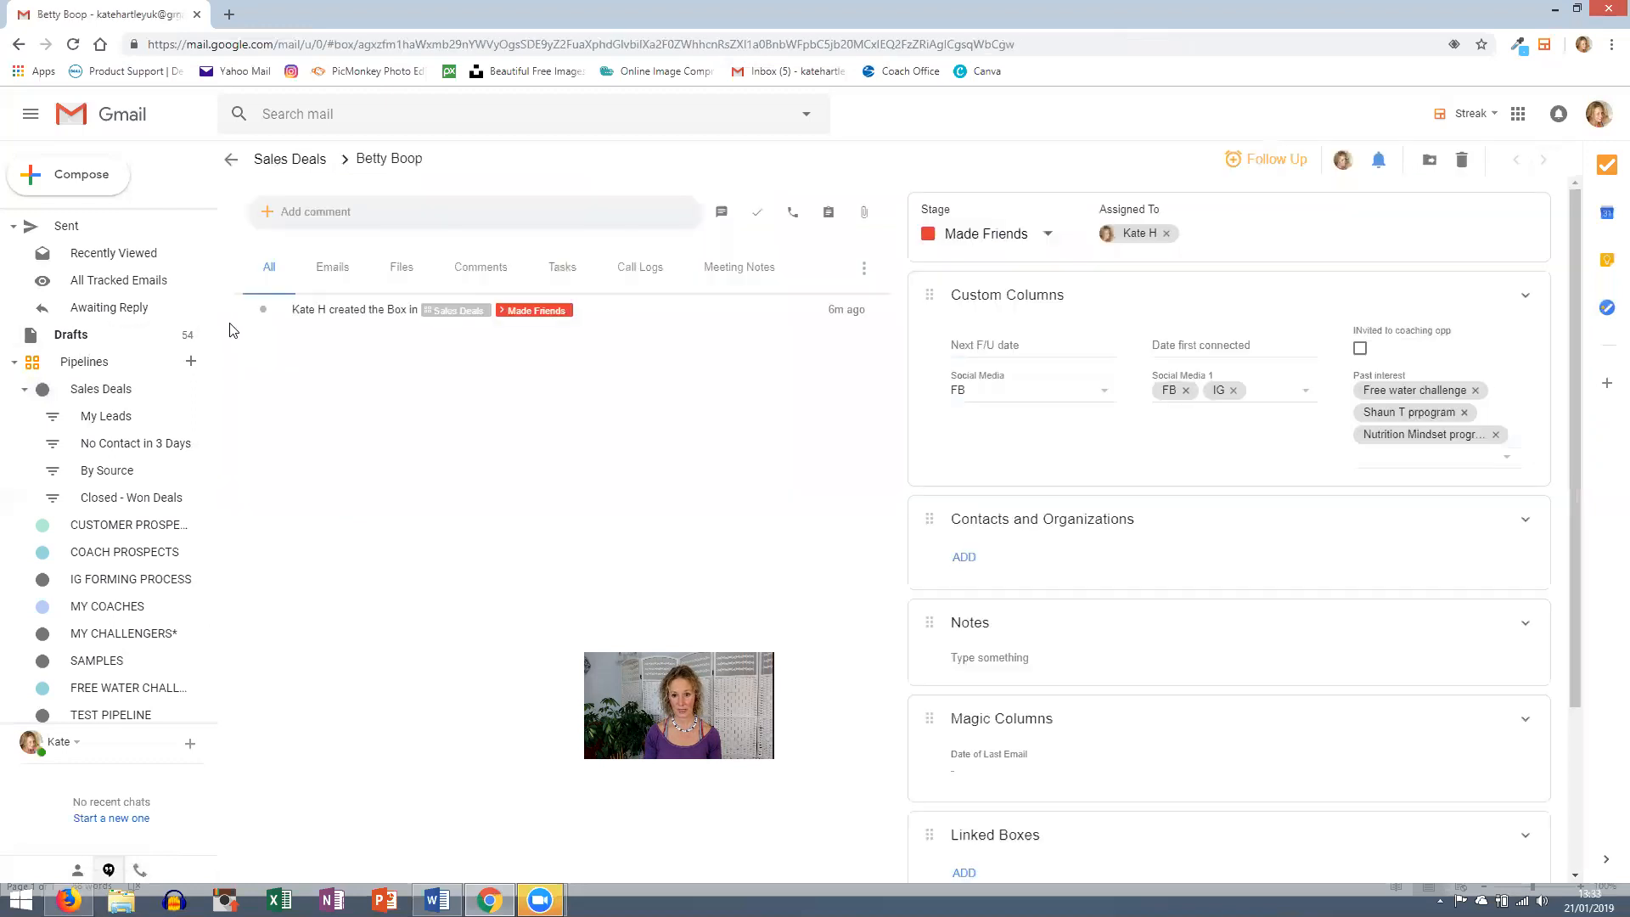
- Set Date first connected to Jan 21 and Next F/U date to Jan 24
click(1272, 348)
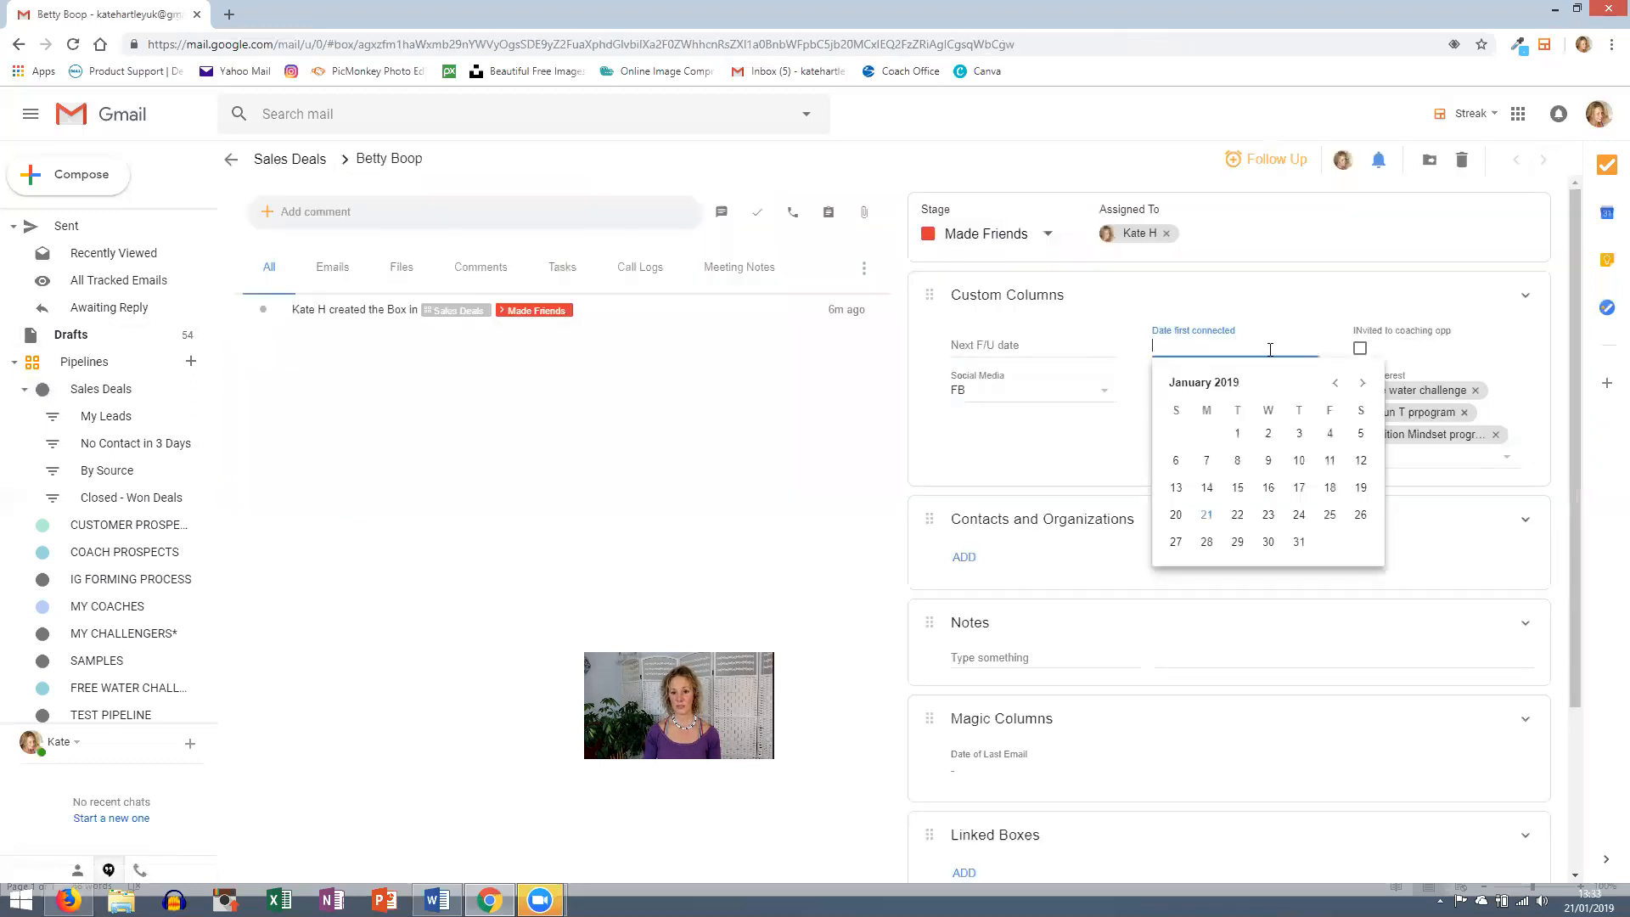
click(1206, 514)
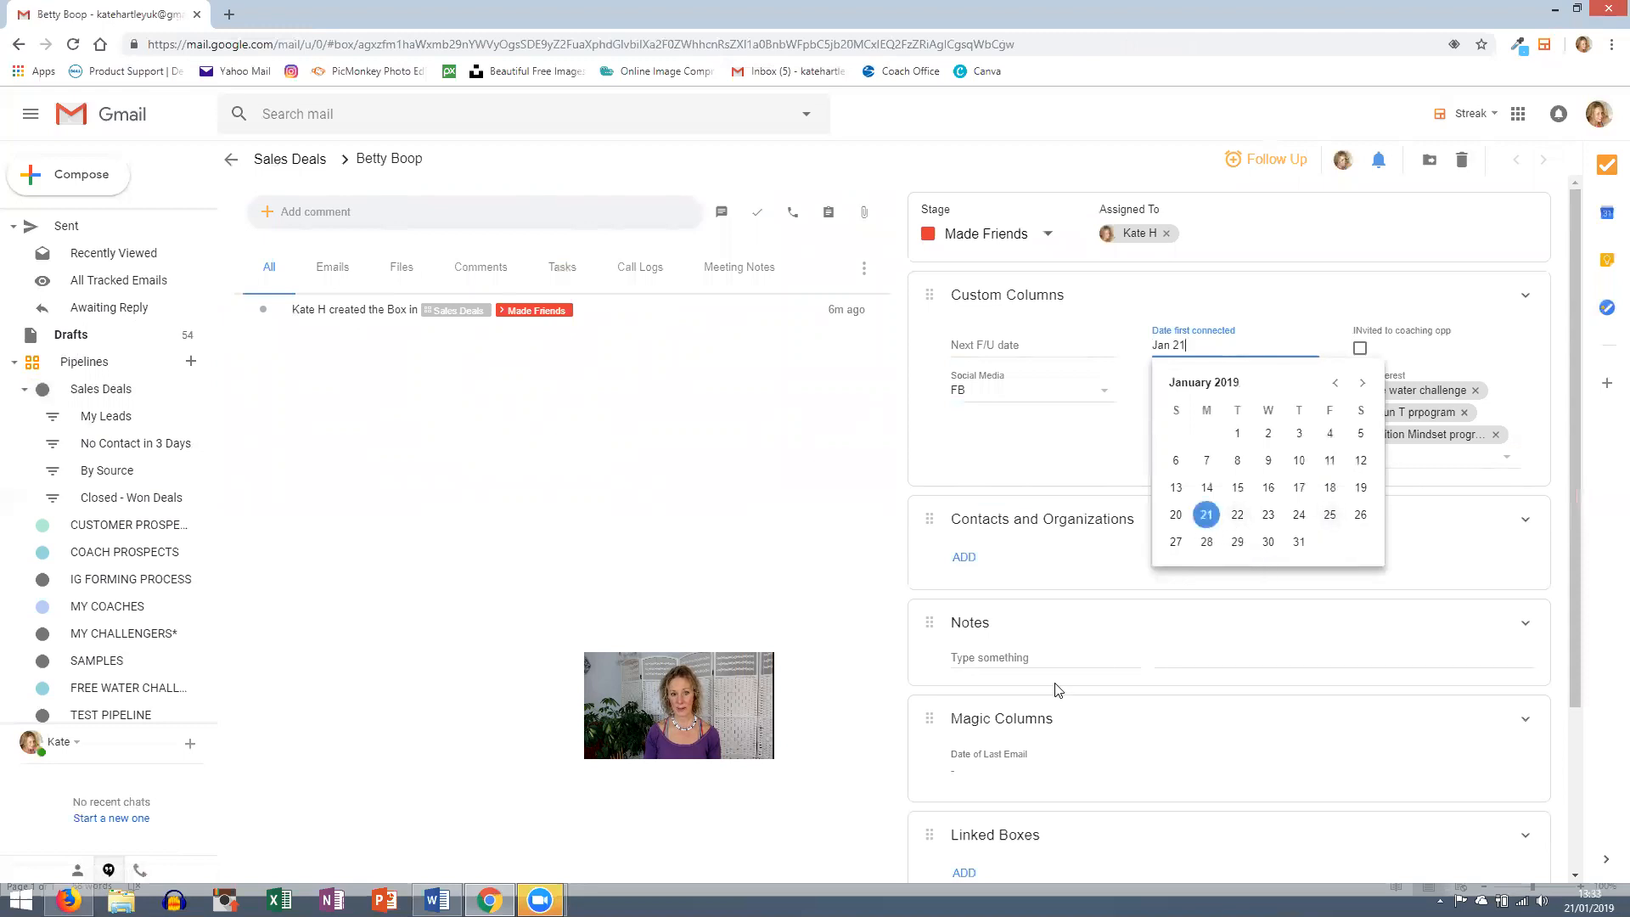
click(1044, 348)
click(1099, 516)
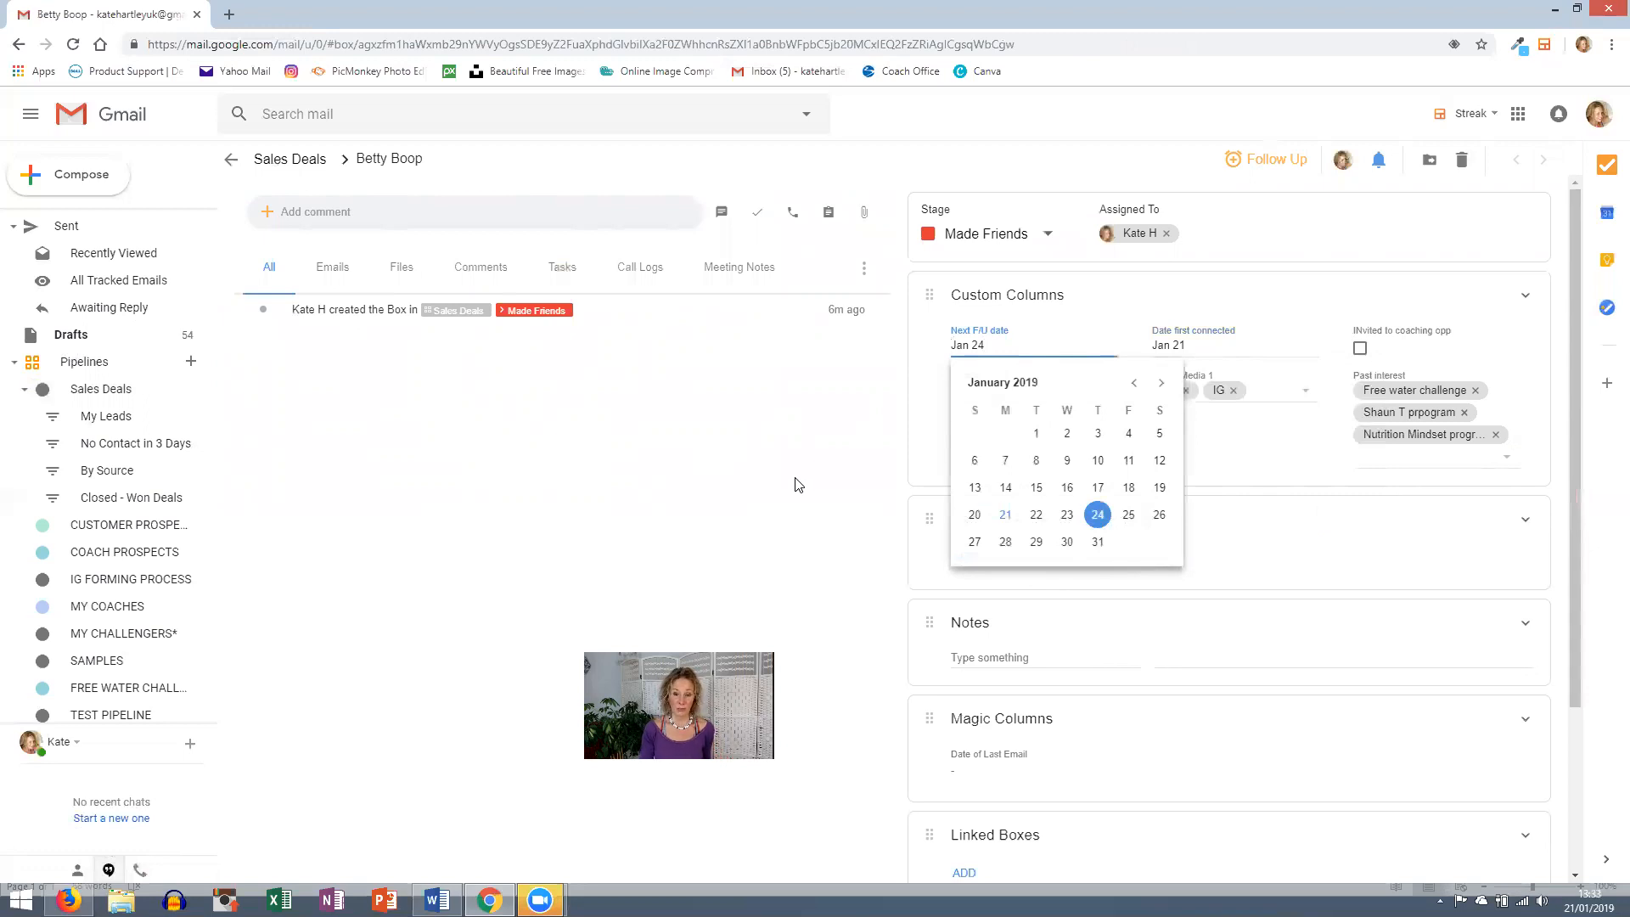
click(815, 506)
- Write the 21/1/19 note: mama of 2 fur babies, needs to lose 20 lbs, poss invite to coaching opp?
click(1057, 665)
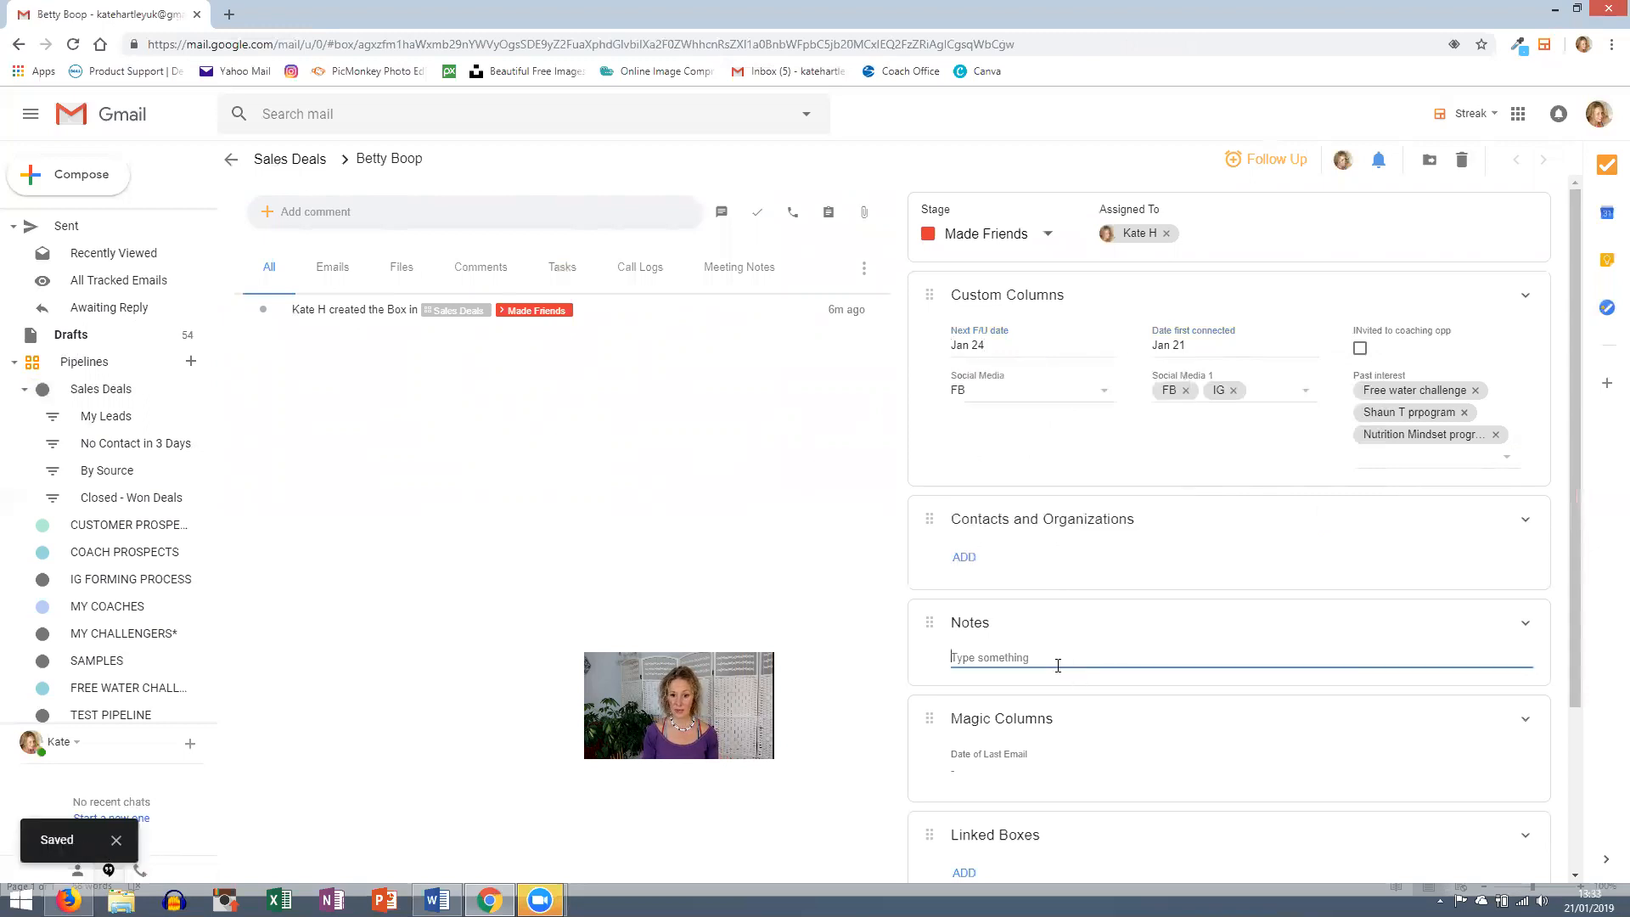
text(2)
key(BackSpace)
text(21/1/19)
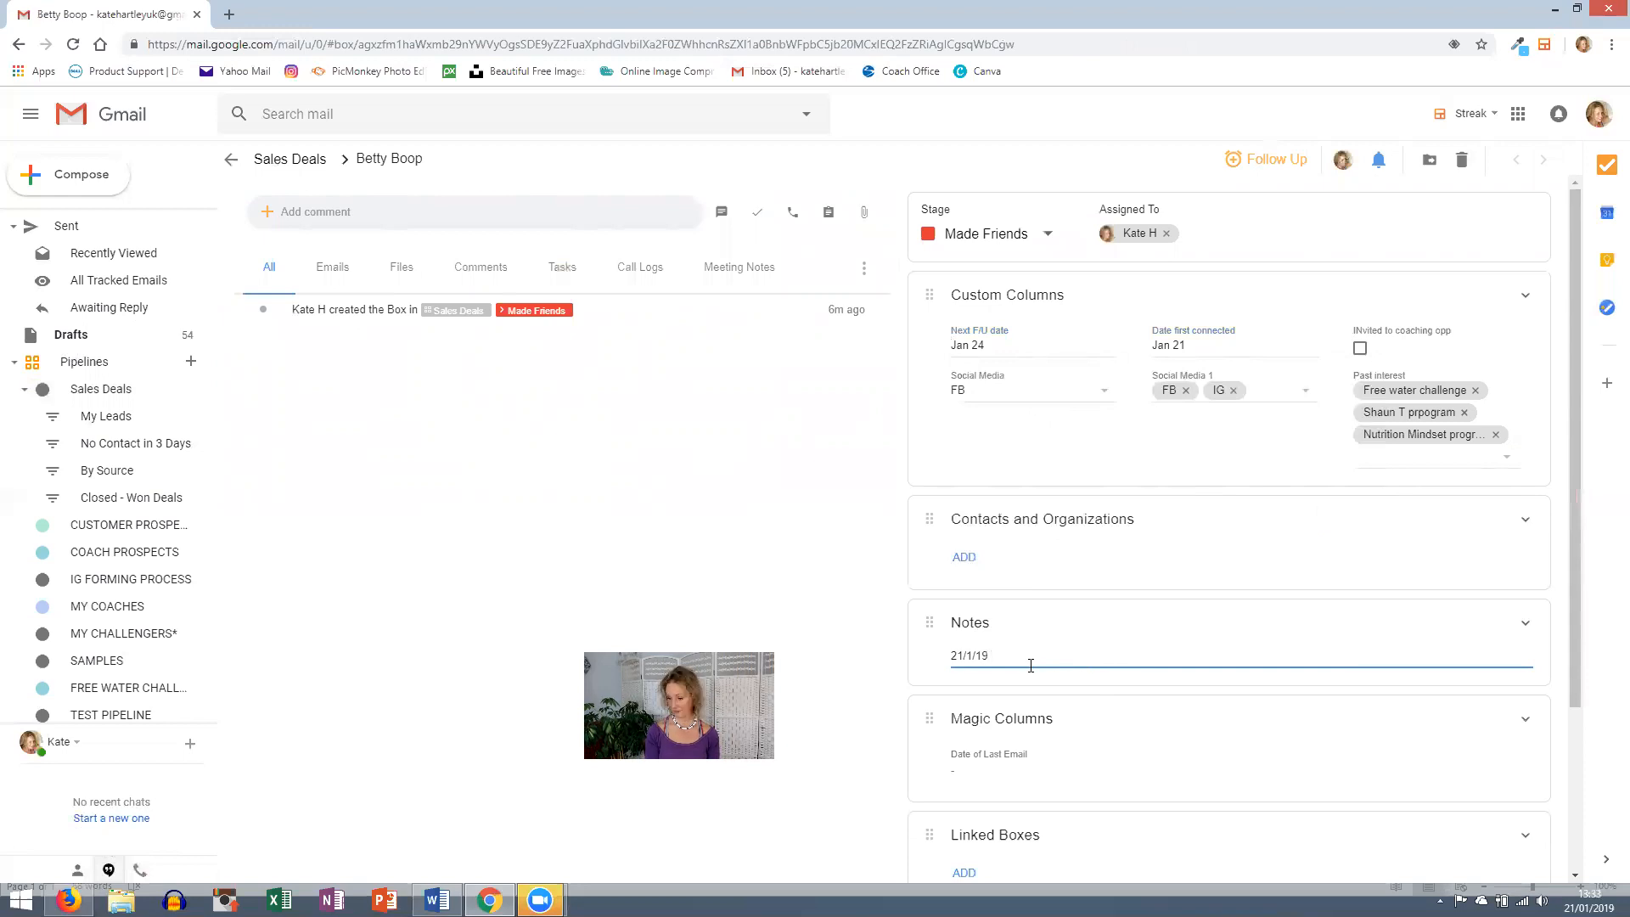
text( she's a)
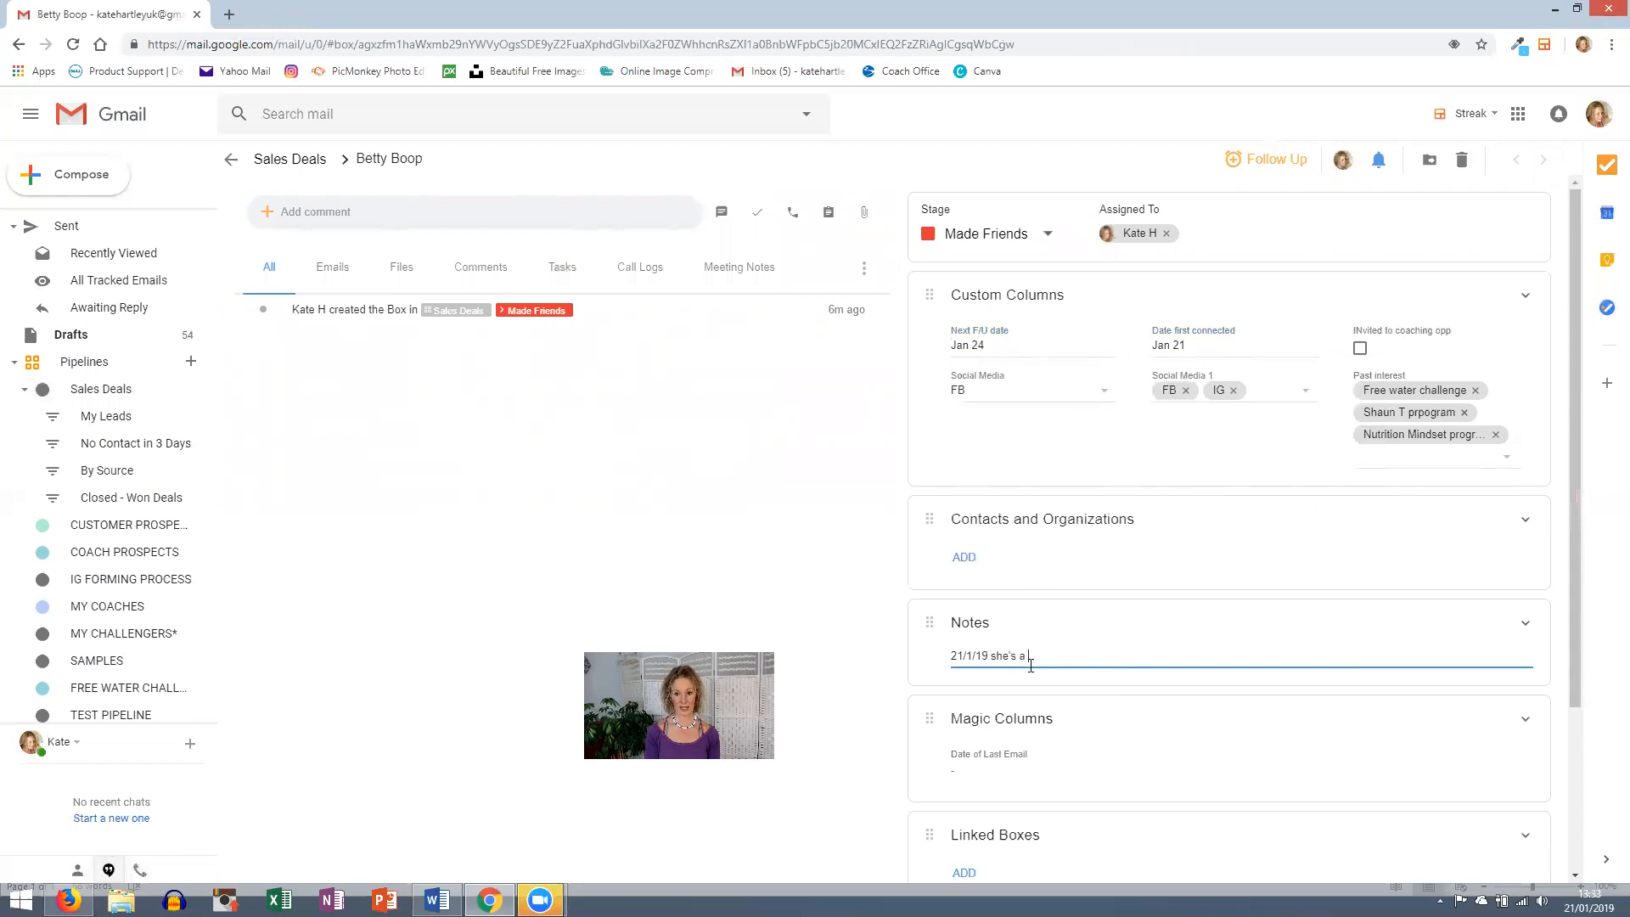
text( mama of 2 fur babies. )
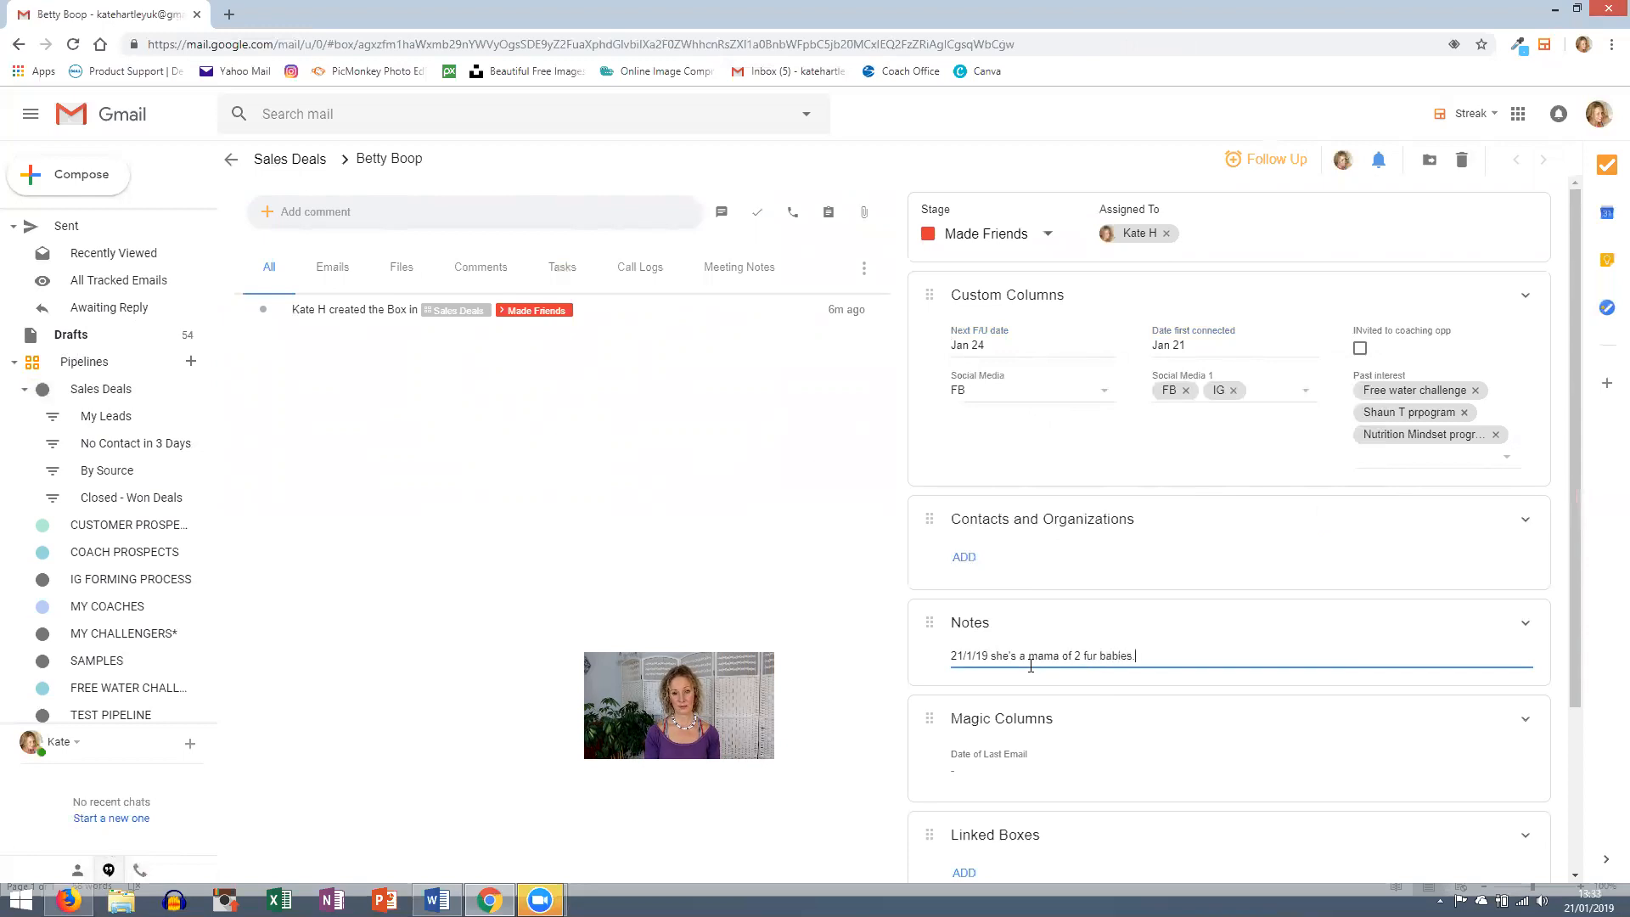
text(Needs to lose 20 lbs)
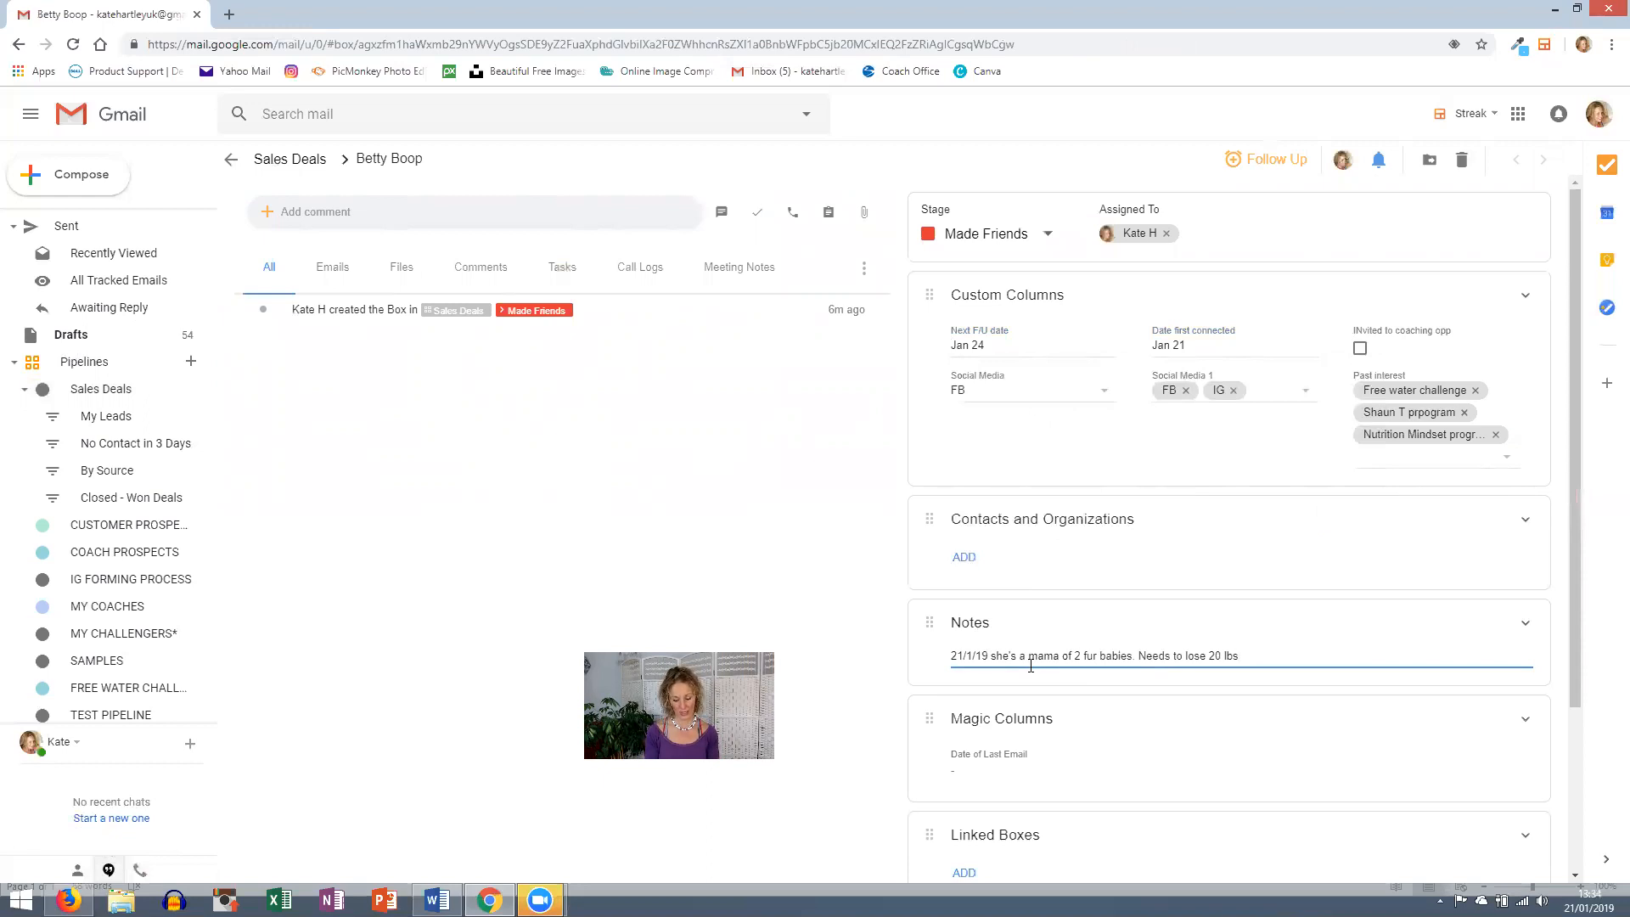
text(.  Really)
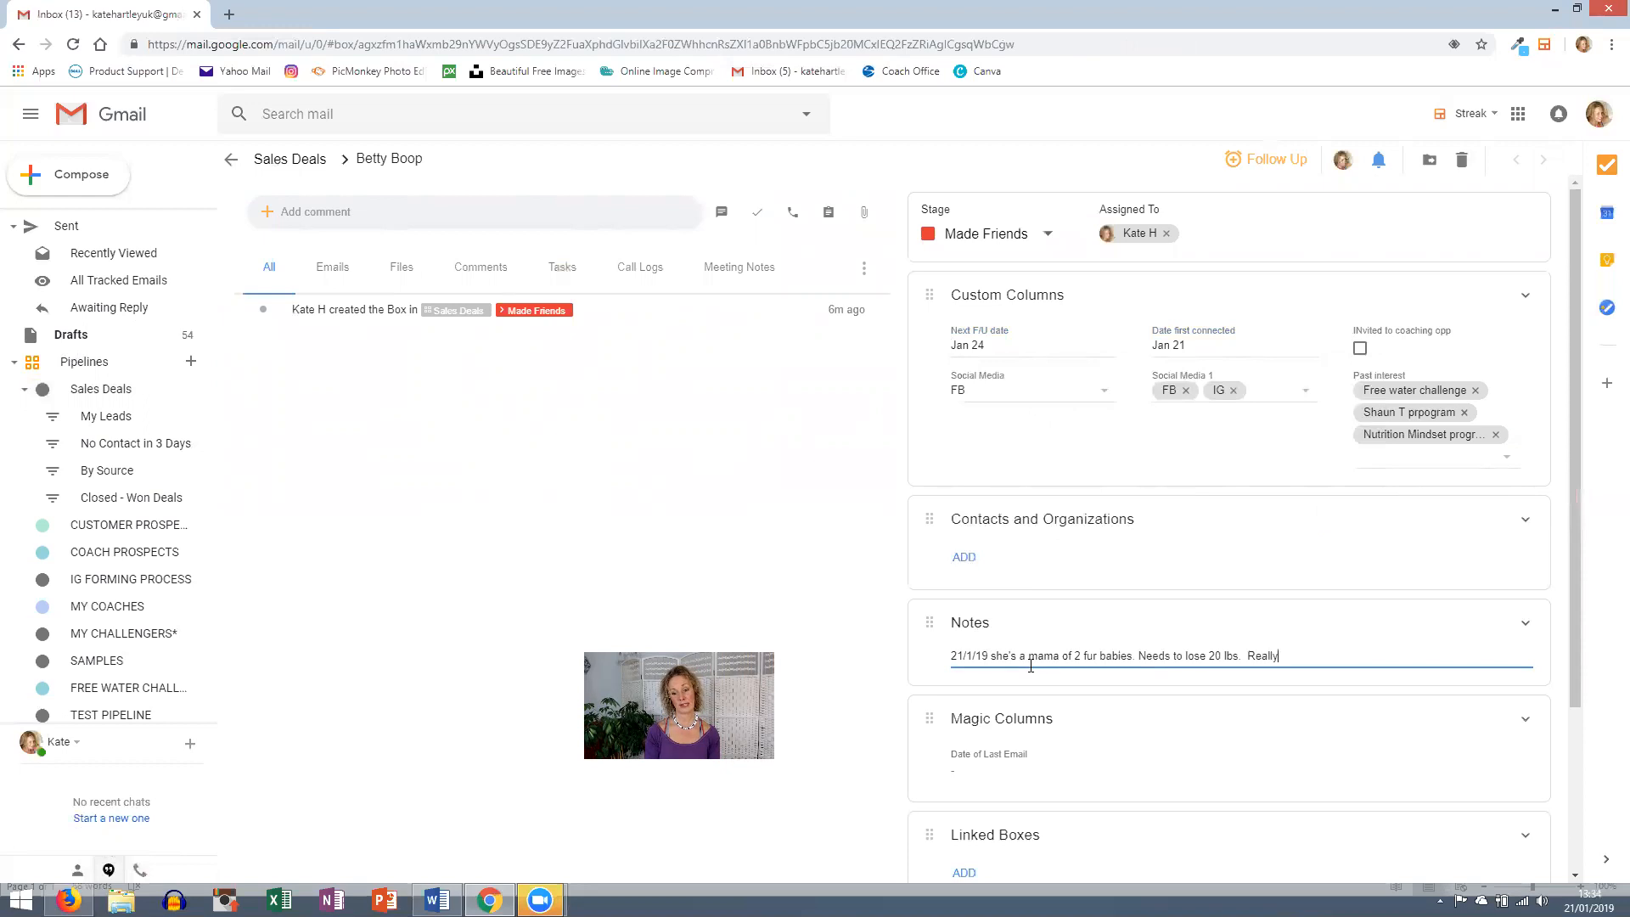
text( like her vibe. )
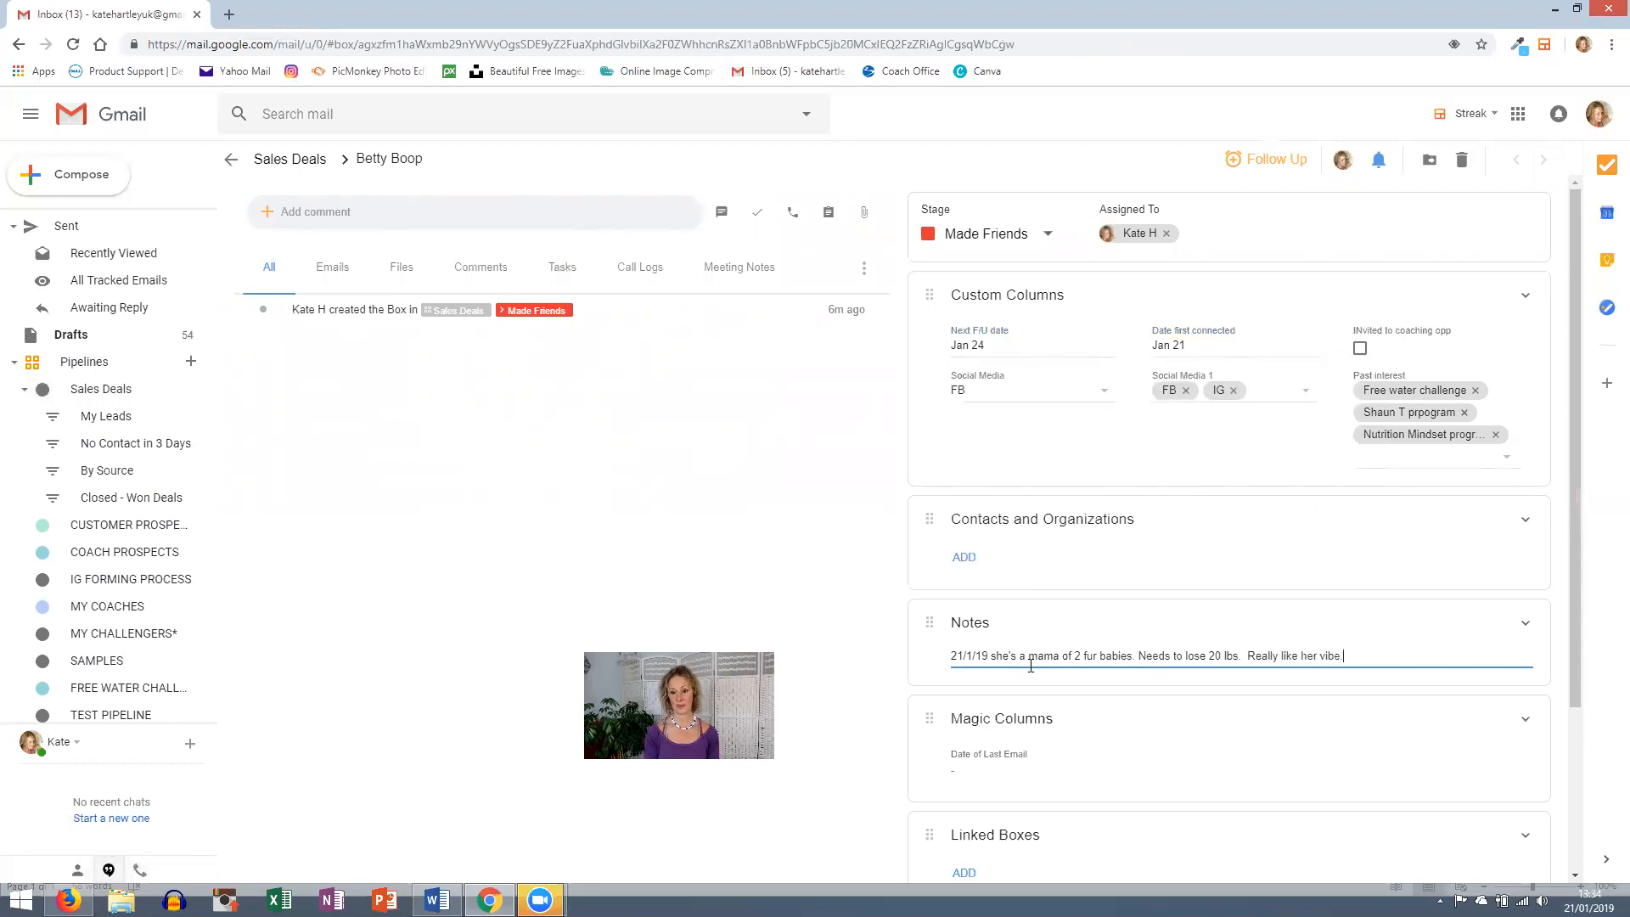
text(Poss invite tocoach)
key(BackSpace)
key(BackSpace)
key(BackSpace)
key(BackSpace)
key(BackSpace)
text(coac)
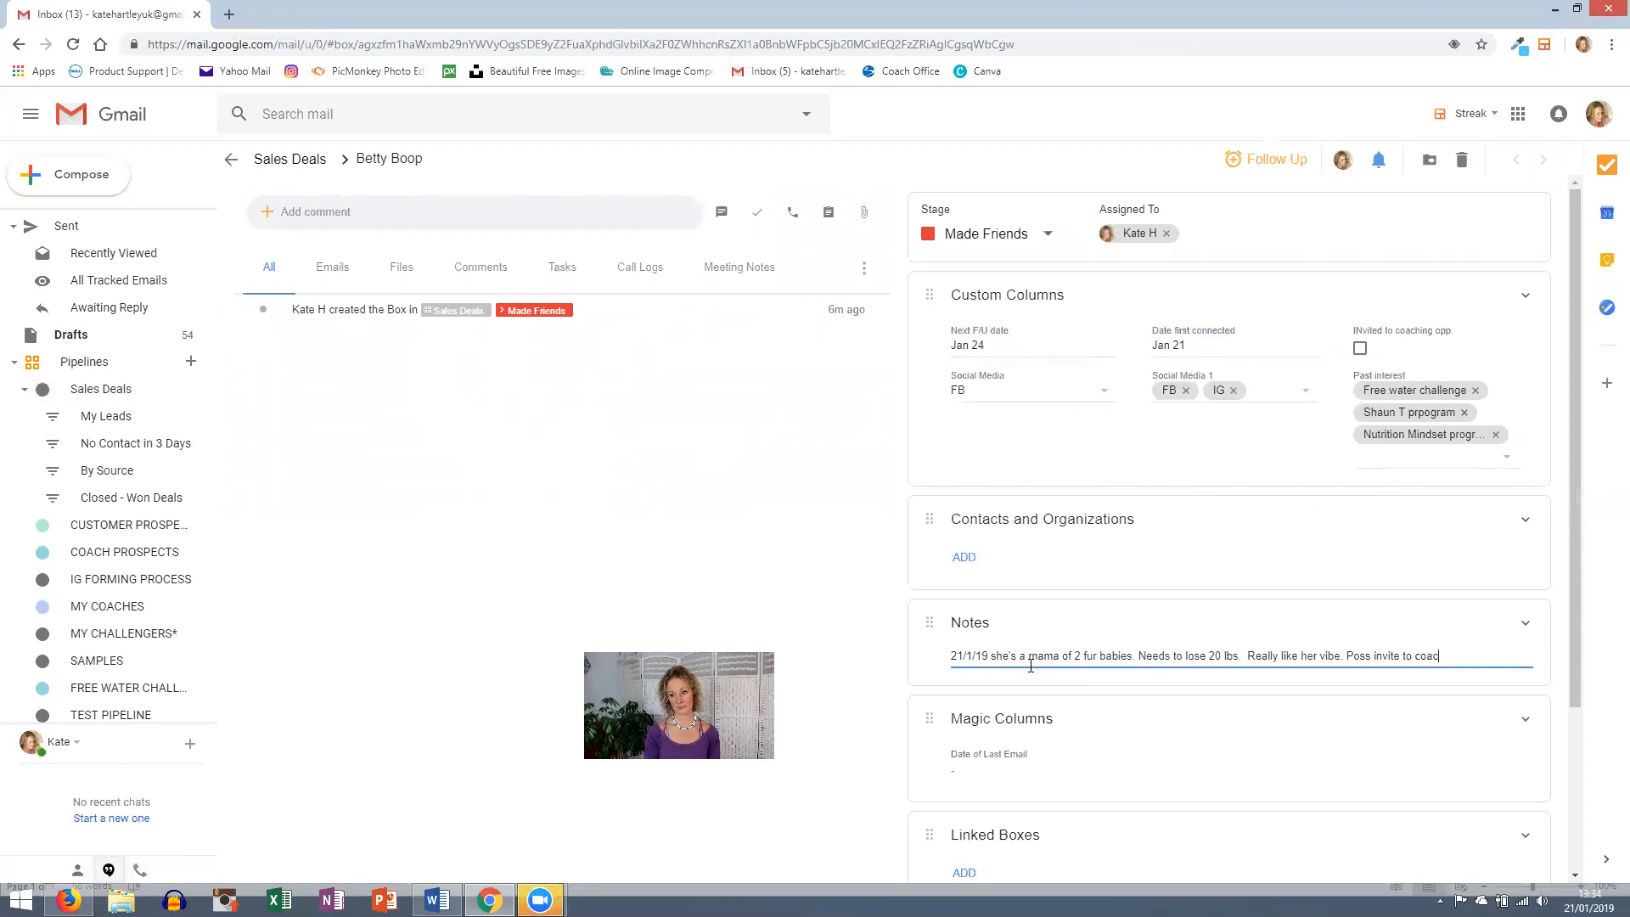
text(hing opp?)
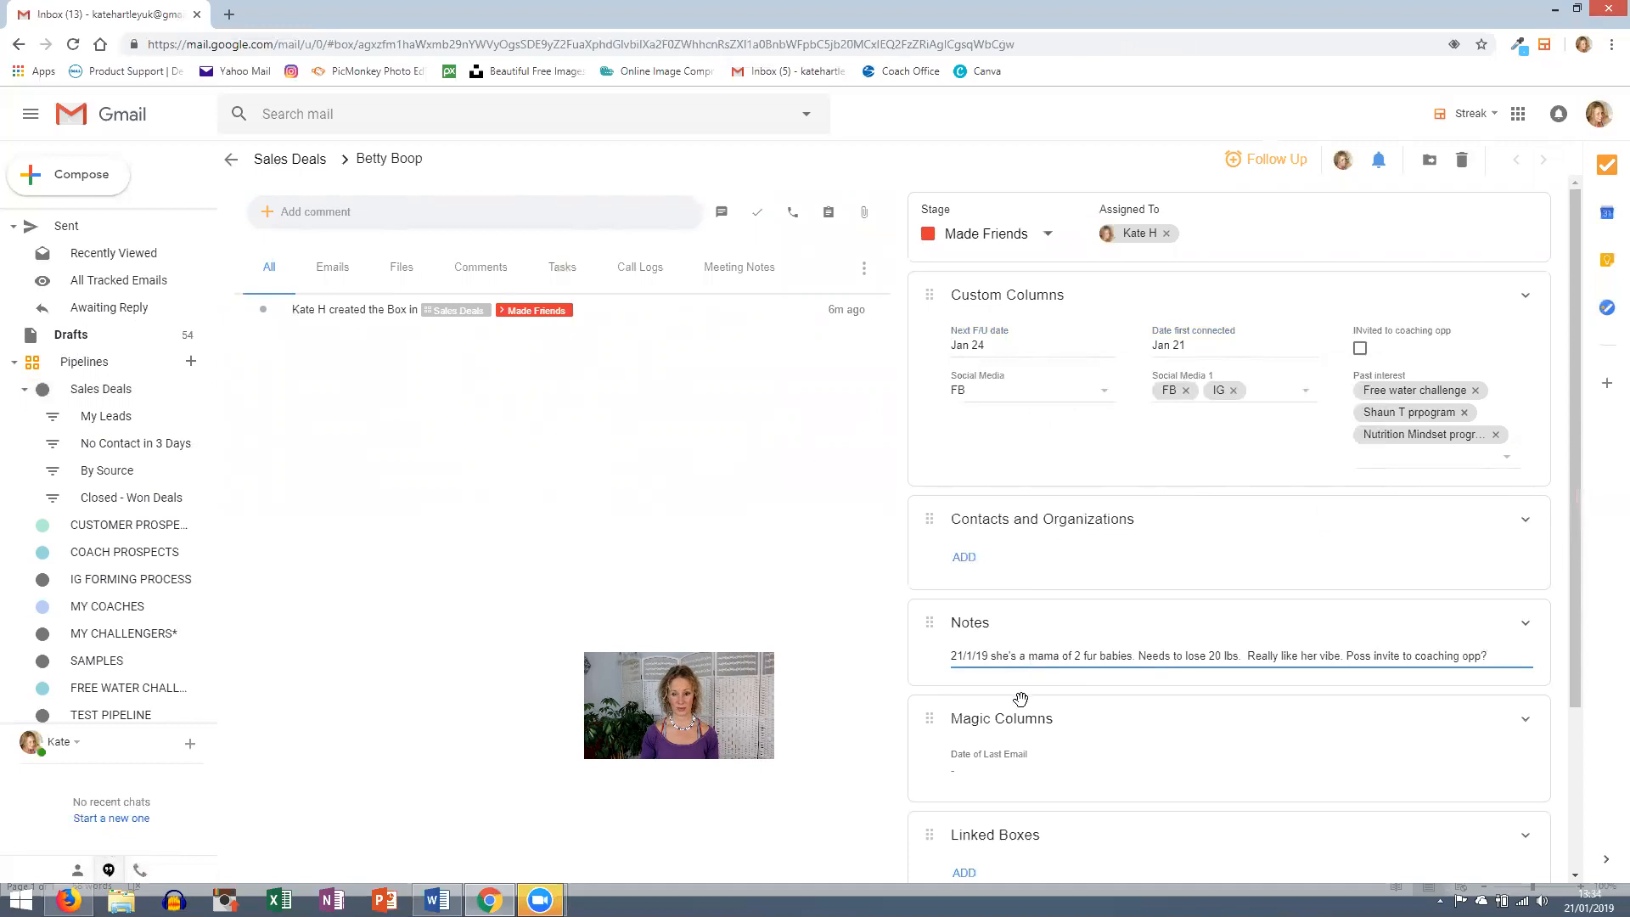
scroll(1052, 671, down, 3)
scroll(1095, 802, up, 3)
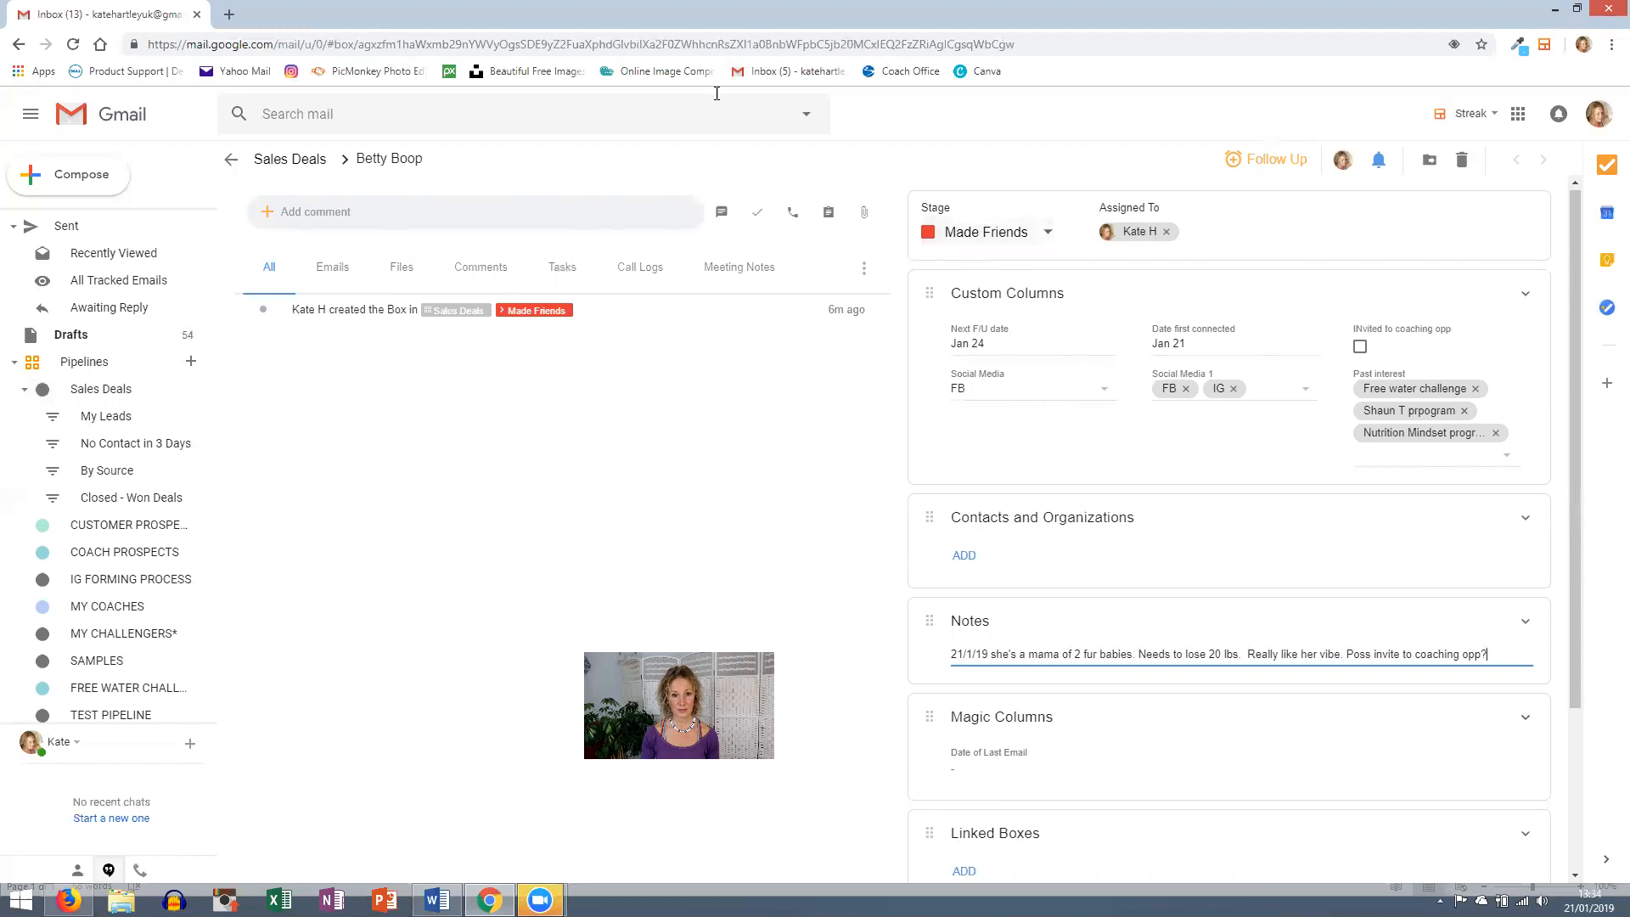
- Back on Sales Deals, step the box through Connected 1 and Connected 2 into Connected 3
click(291, 161)
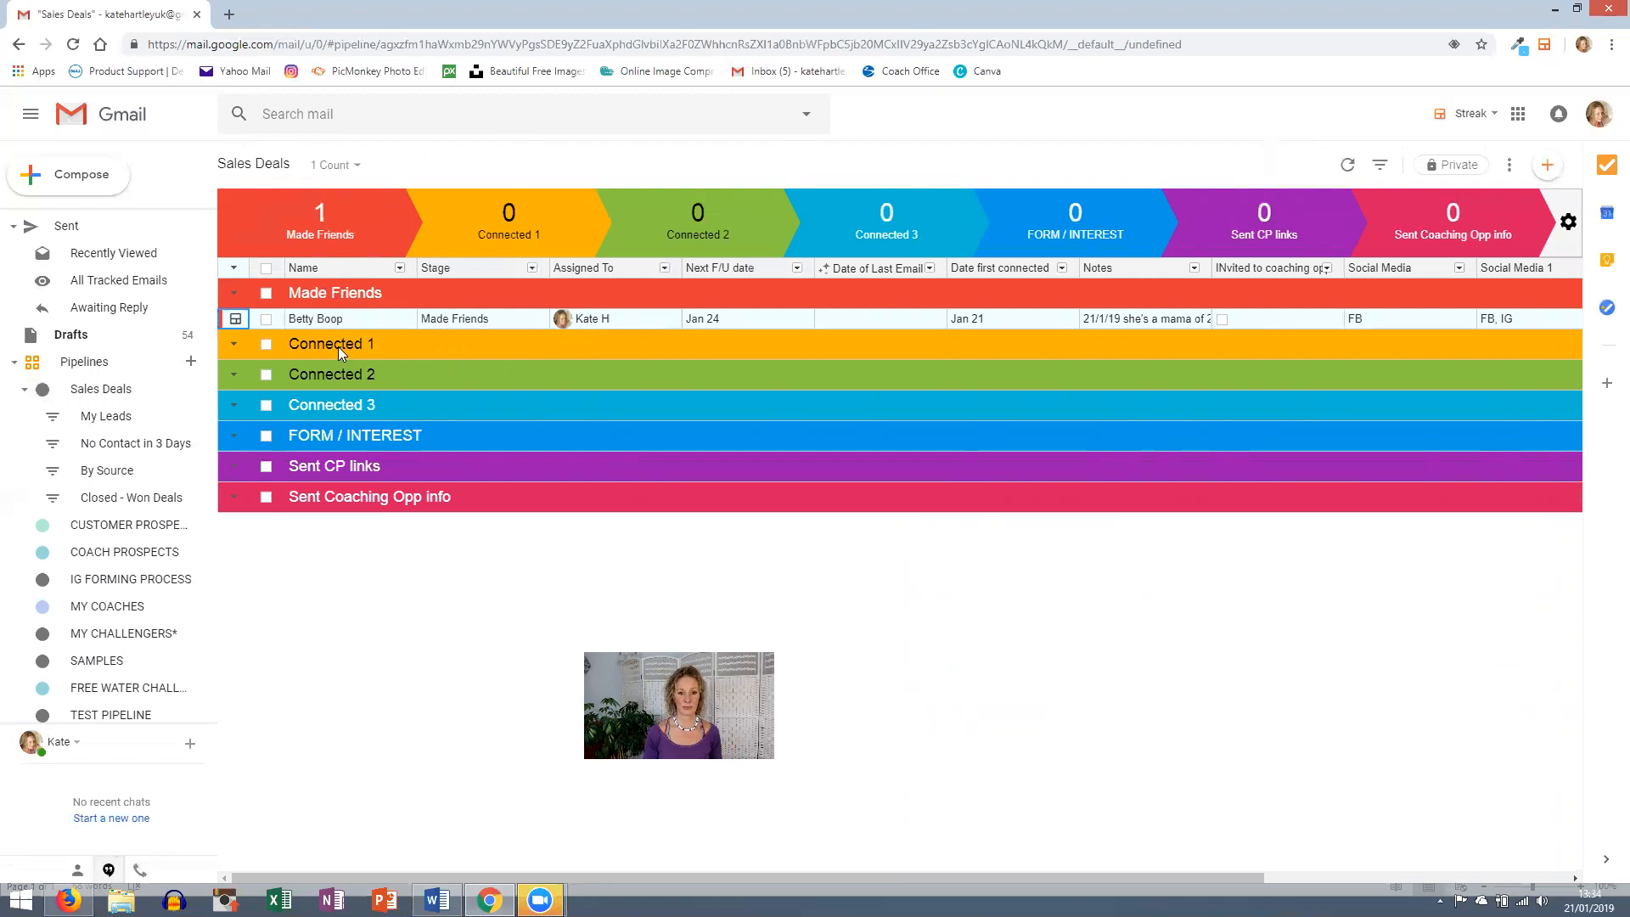
click(467, 319)
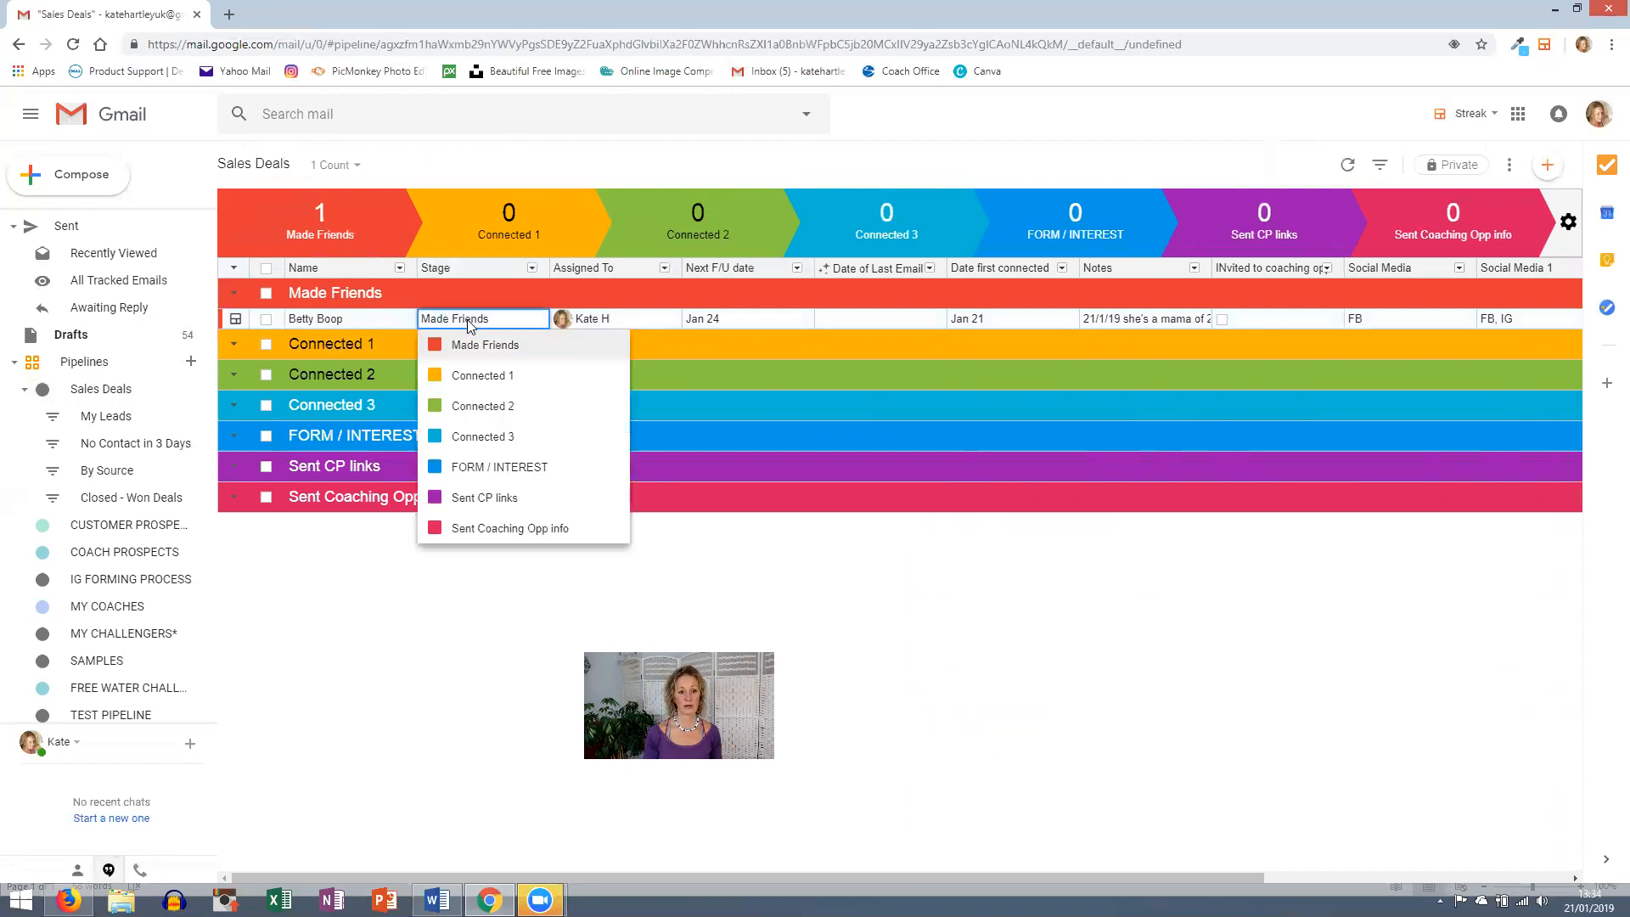
click(469, 378)
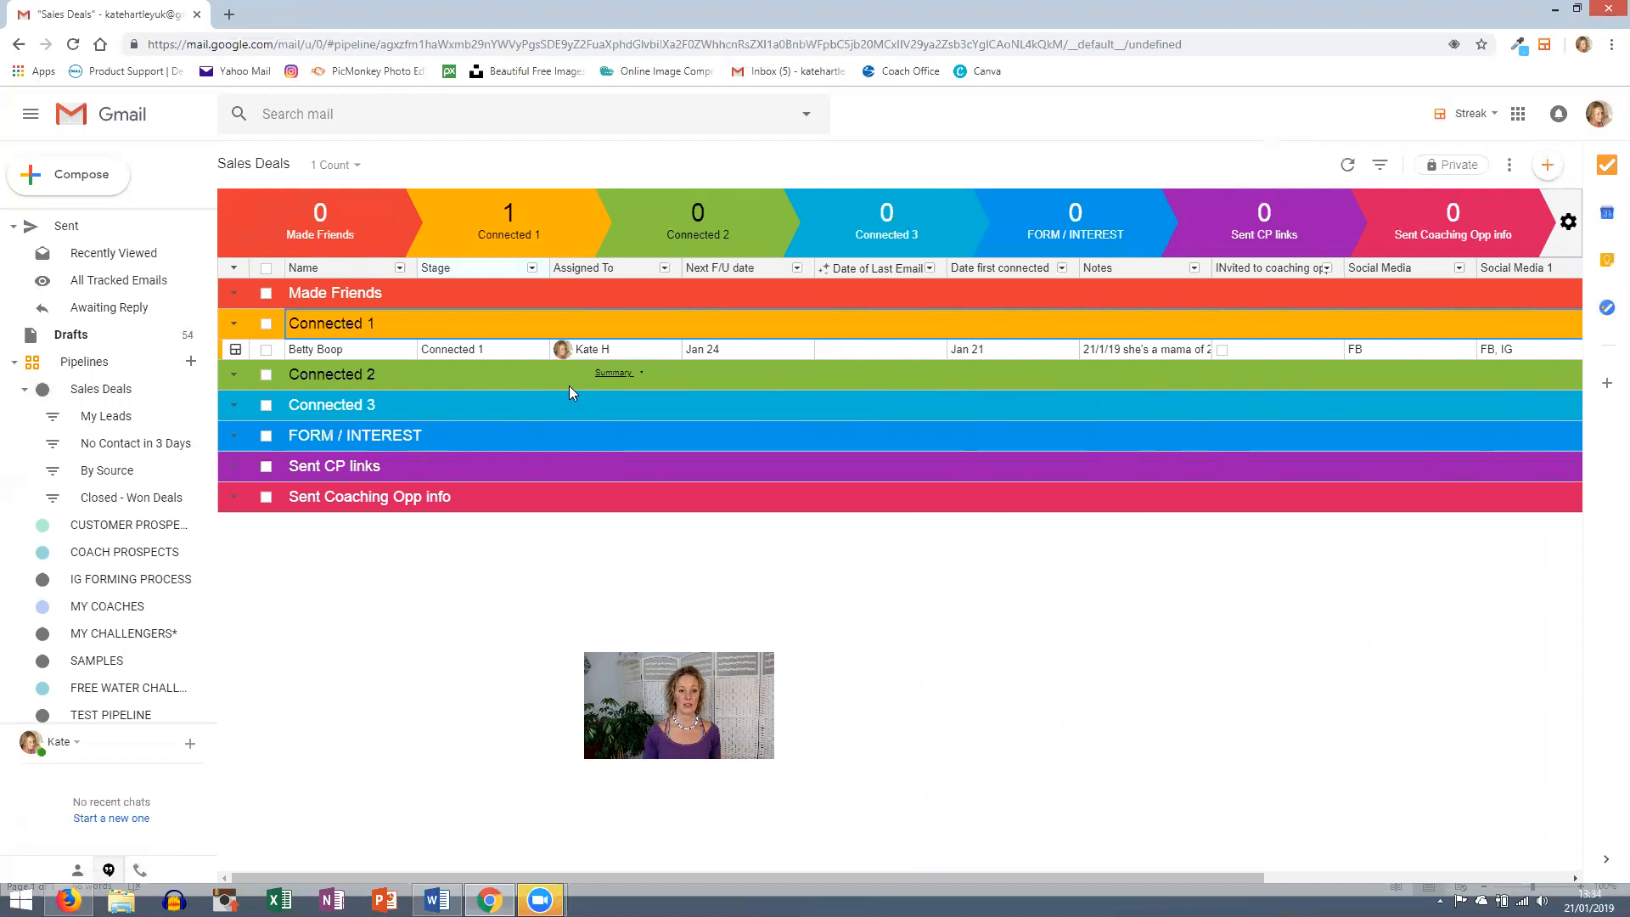
click(450, 349)
click(450, 349)
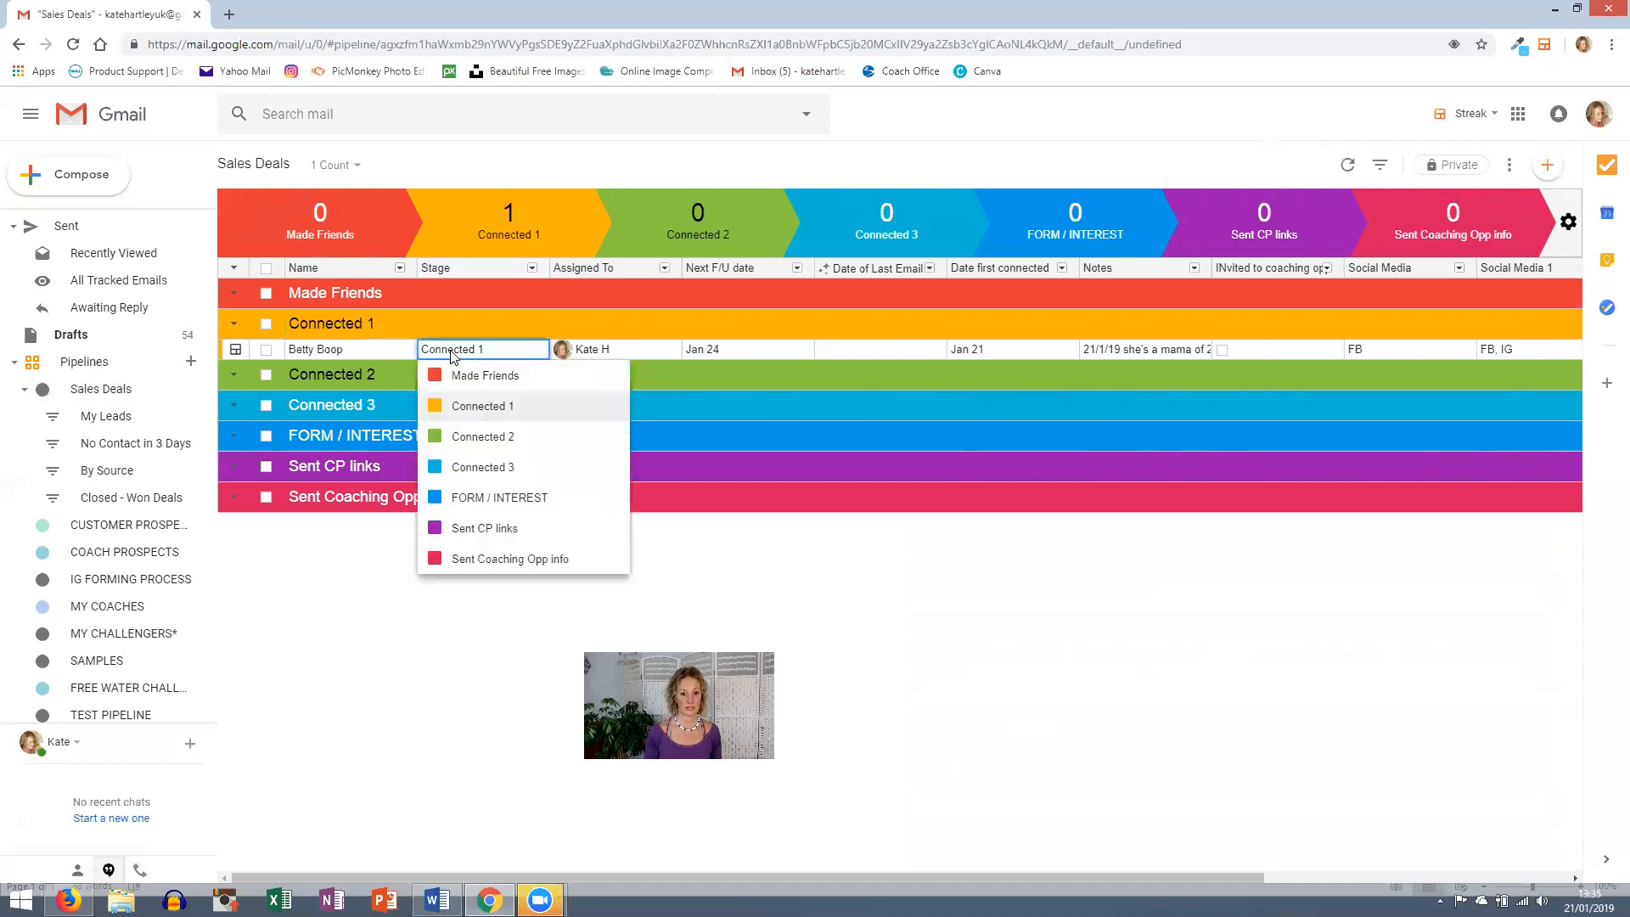
click(463, 442)
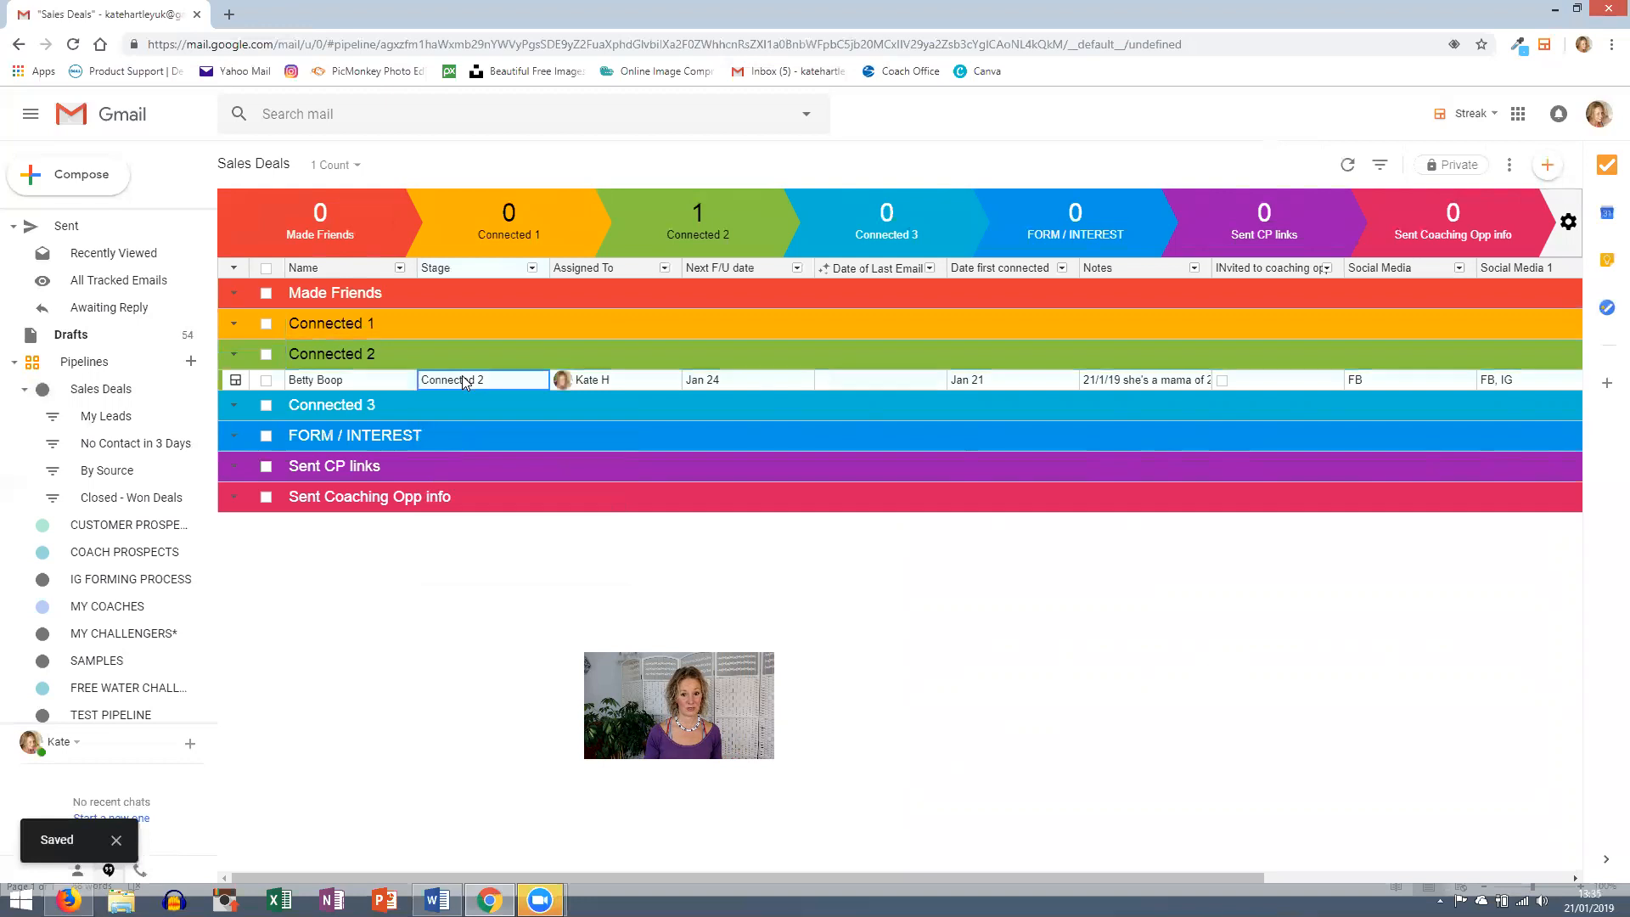
click(458, 380)
click(476, 501)
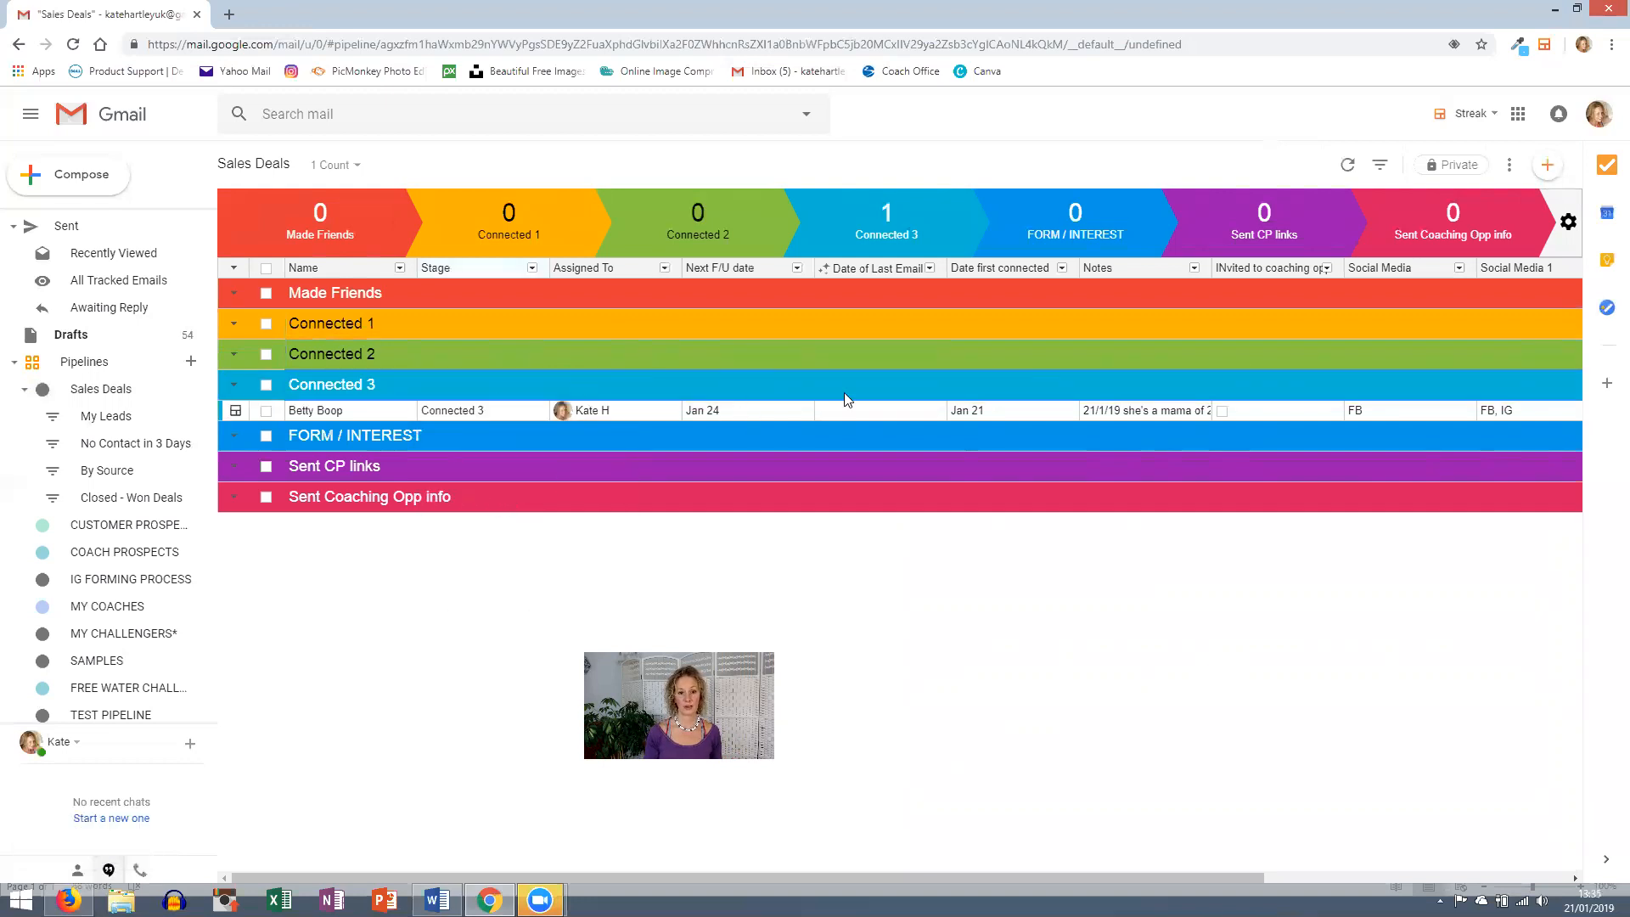
click(873, 407)
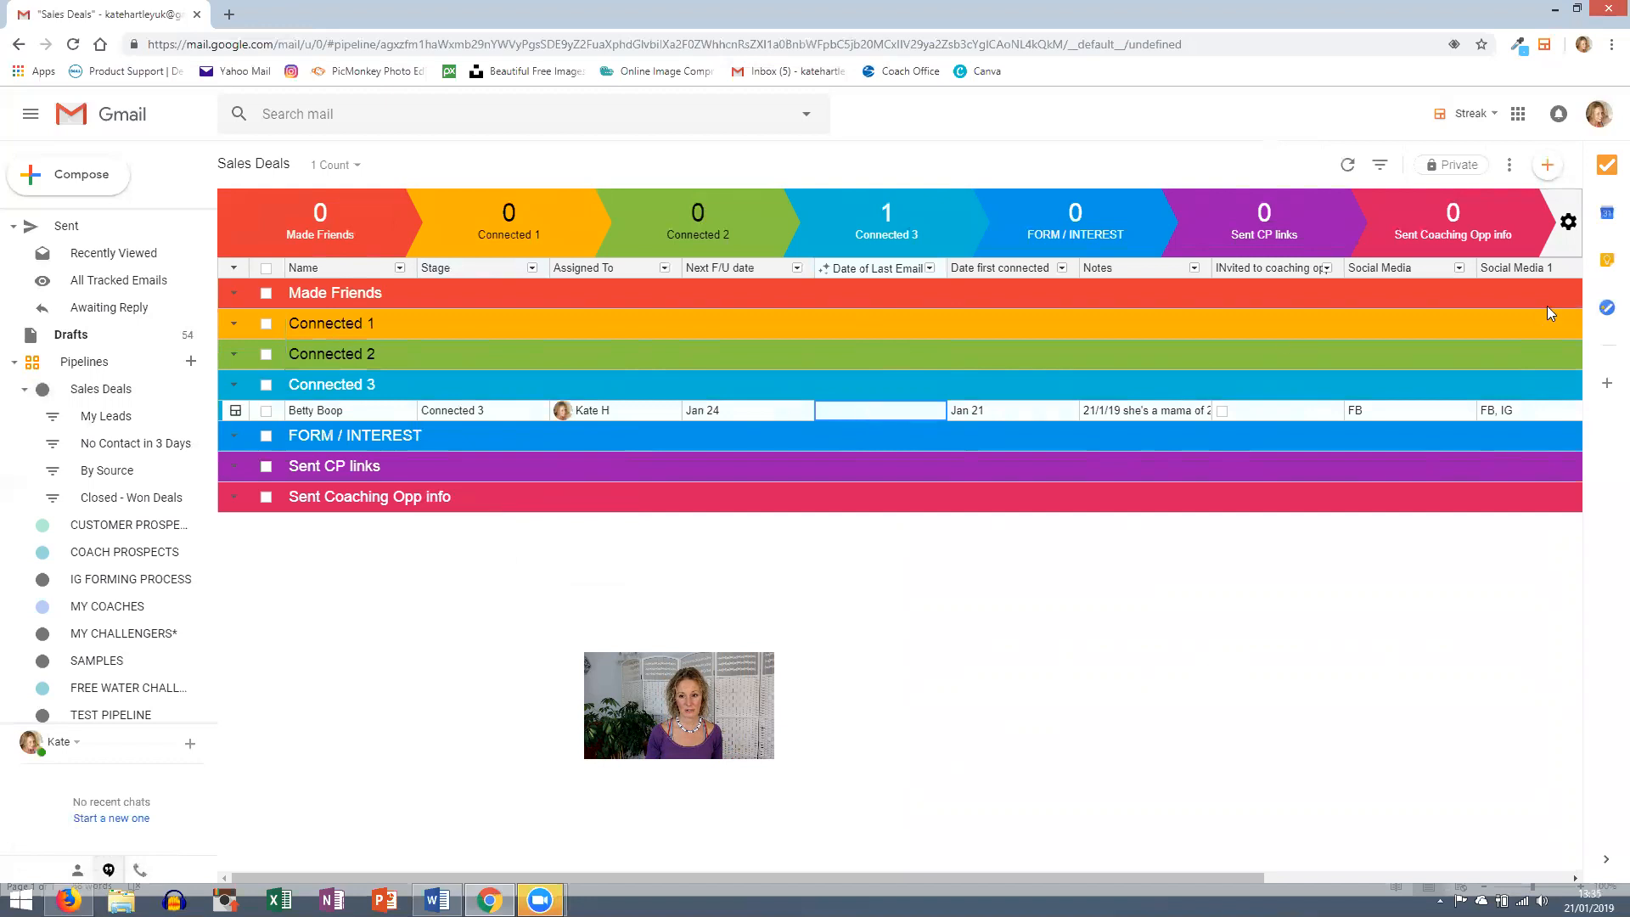
- Change the box's Next F/U date in the table from Jan 24 to Jan 25
click(727, 409)
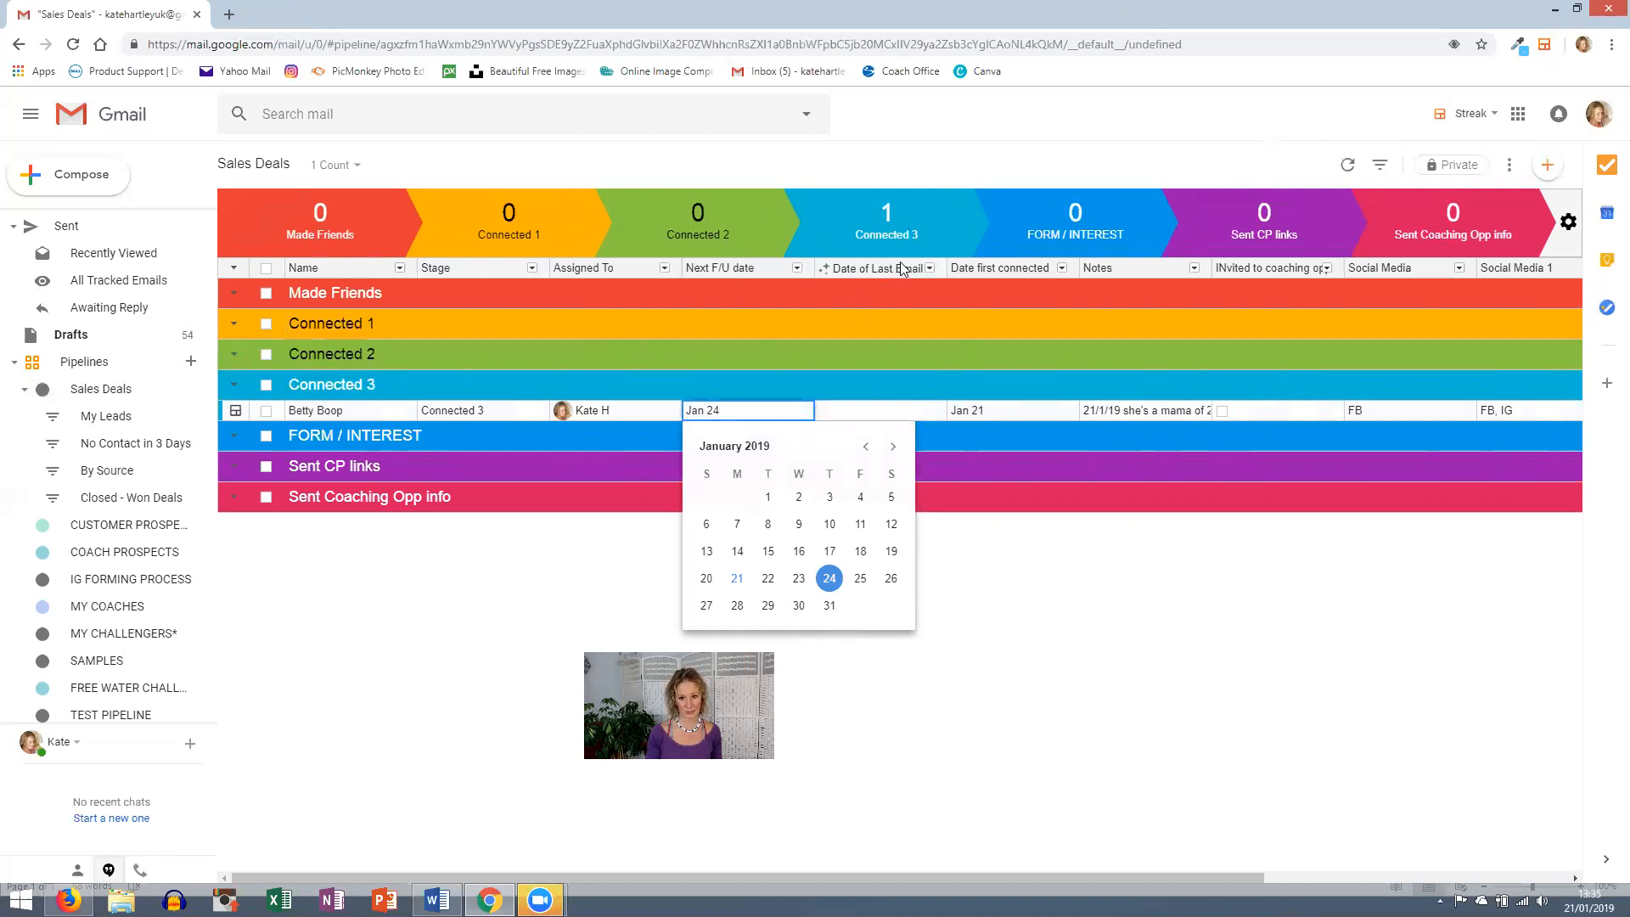
click(859, 579)
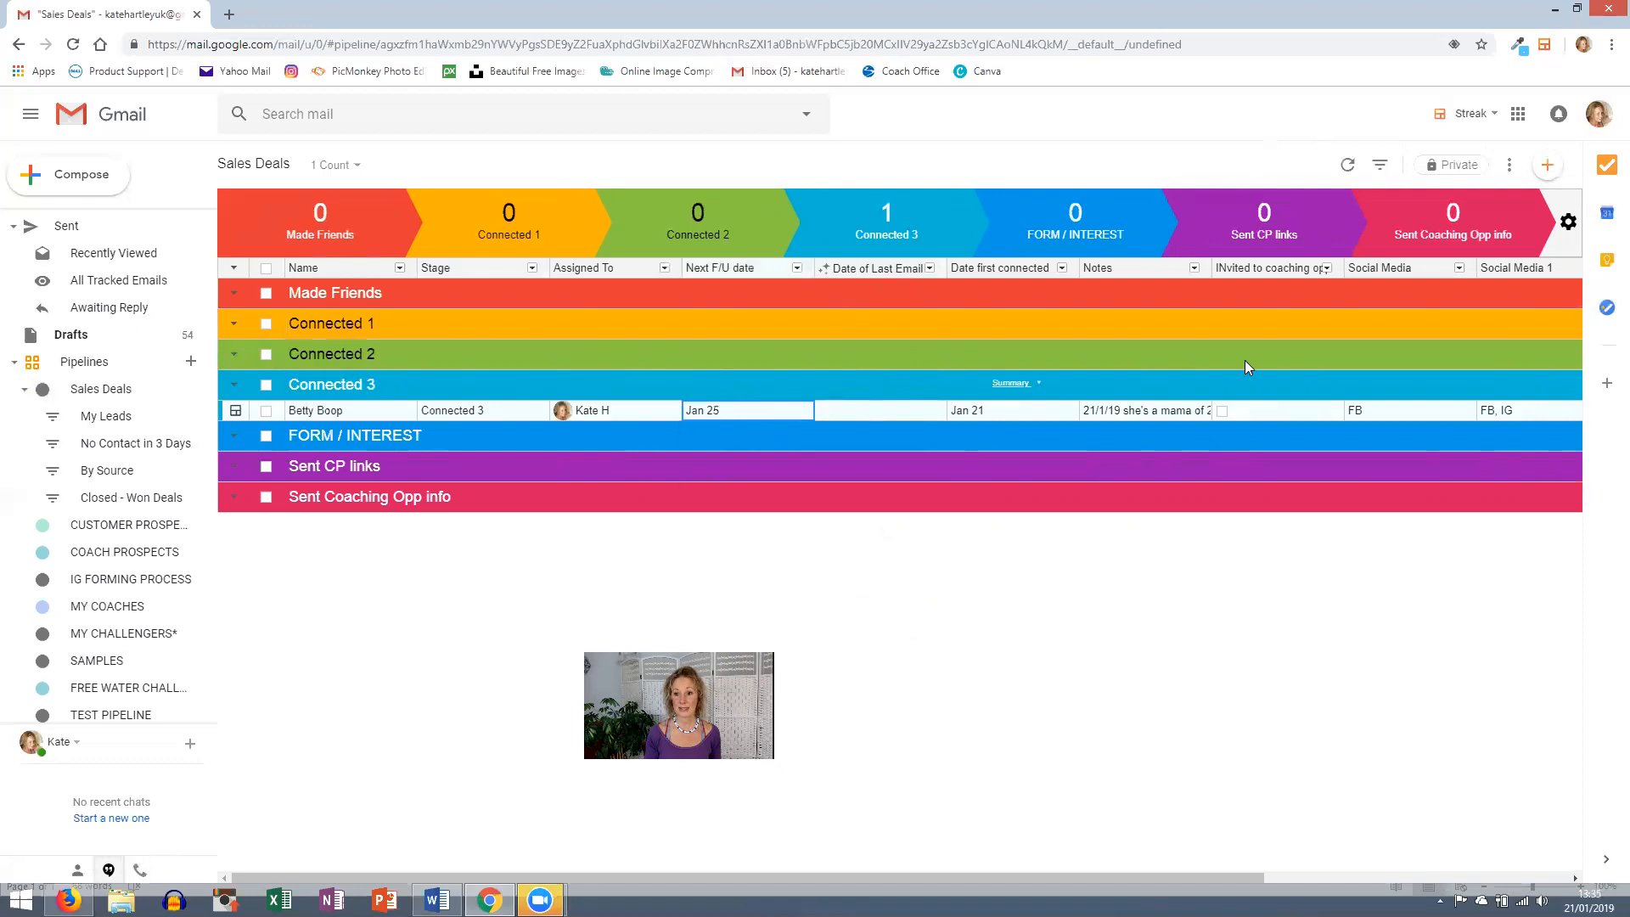
scroll(1352, 372, right, 5)
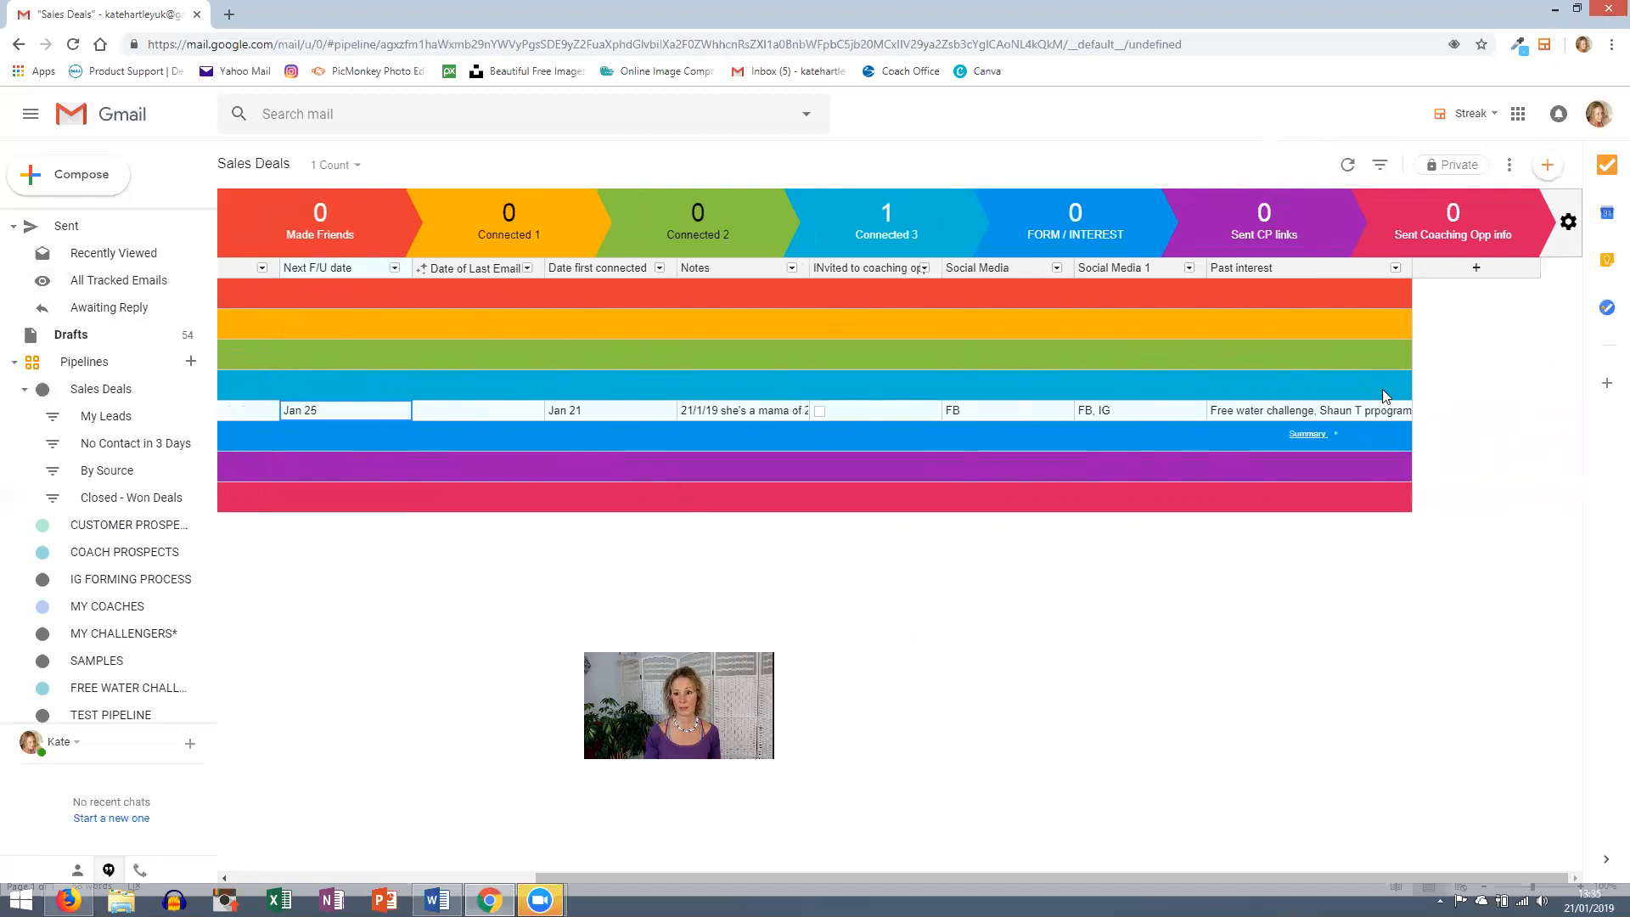
- Add the Days in Stage magic column and drag it right after Stage
click(1477, 269)
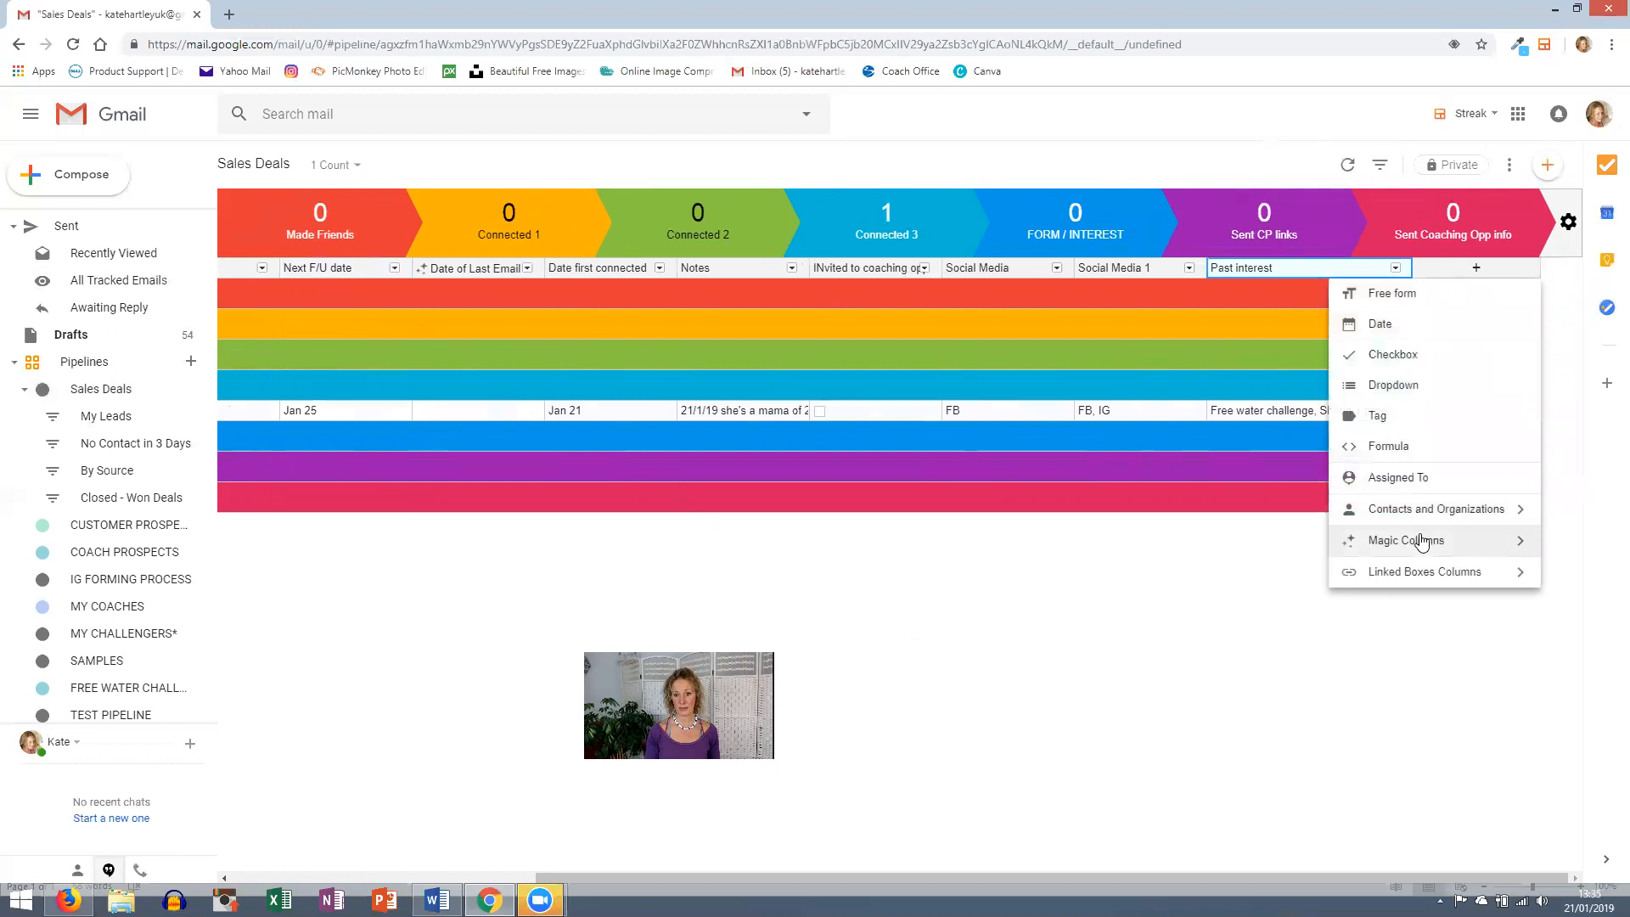
mouse_move(1416, 542)
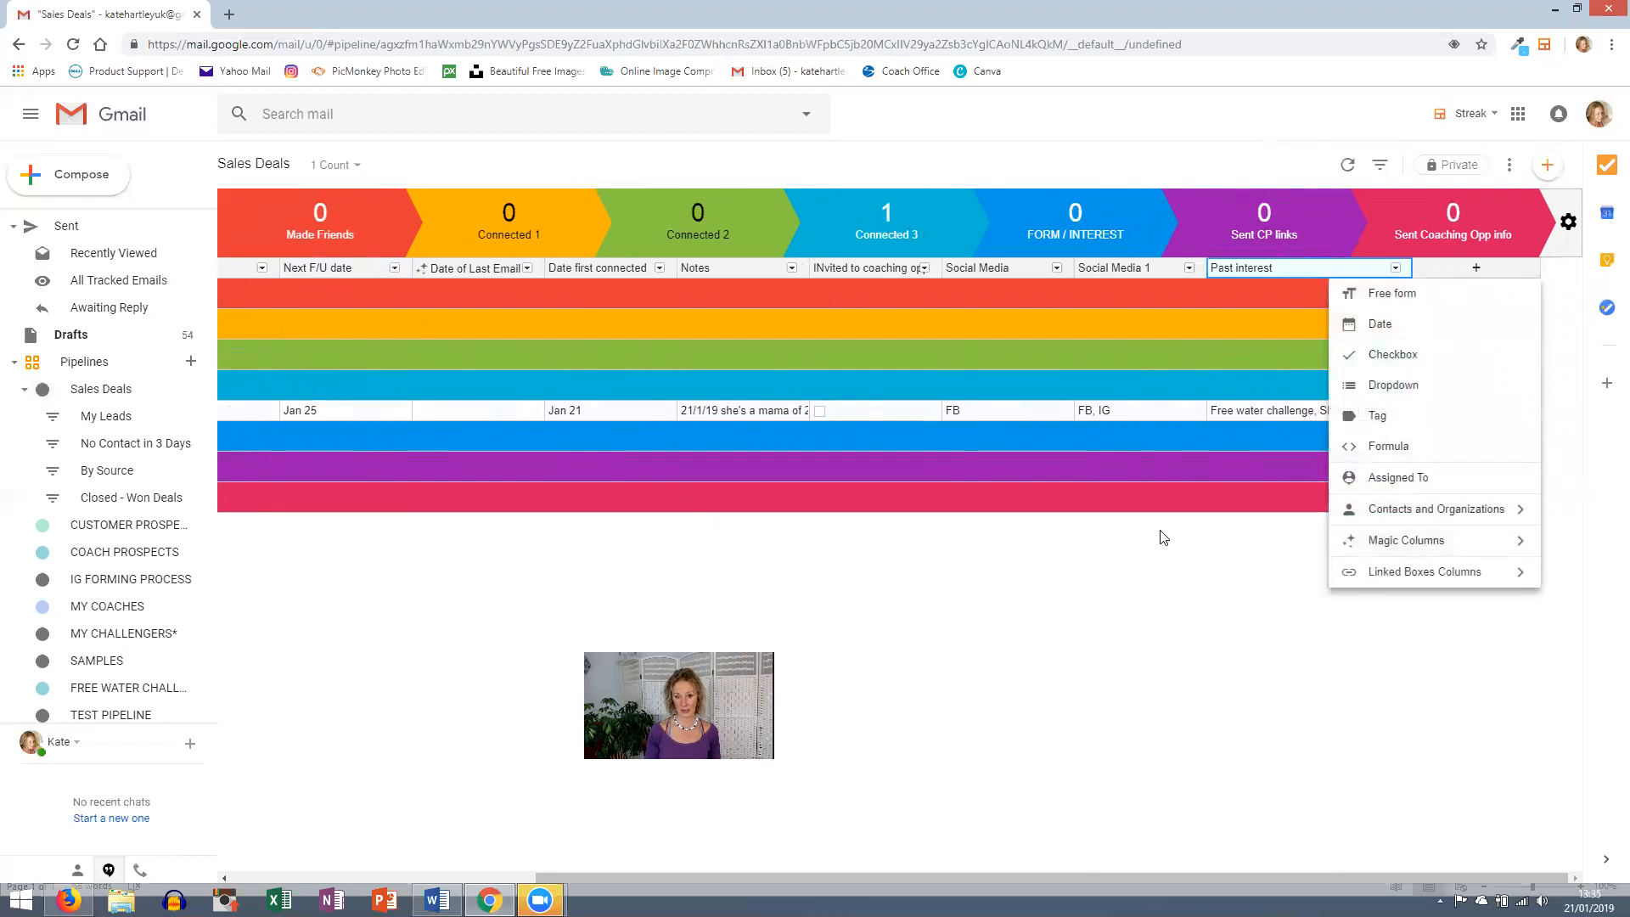
mouse_move(1352, 544)
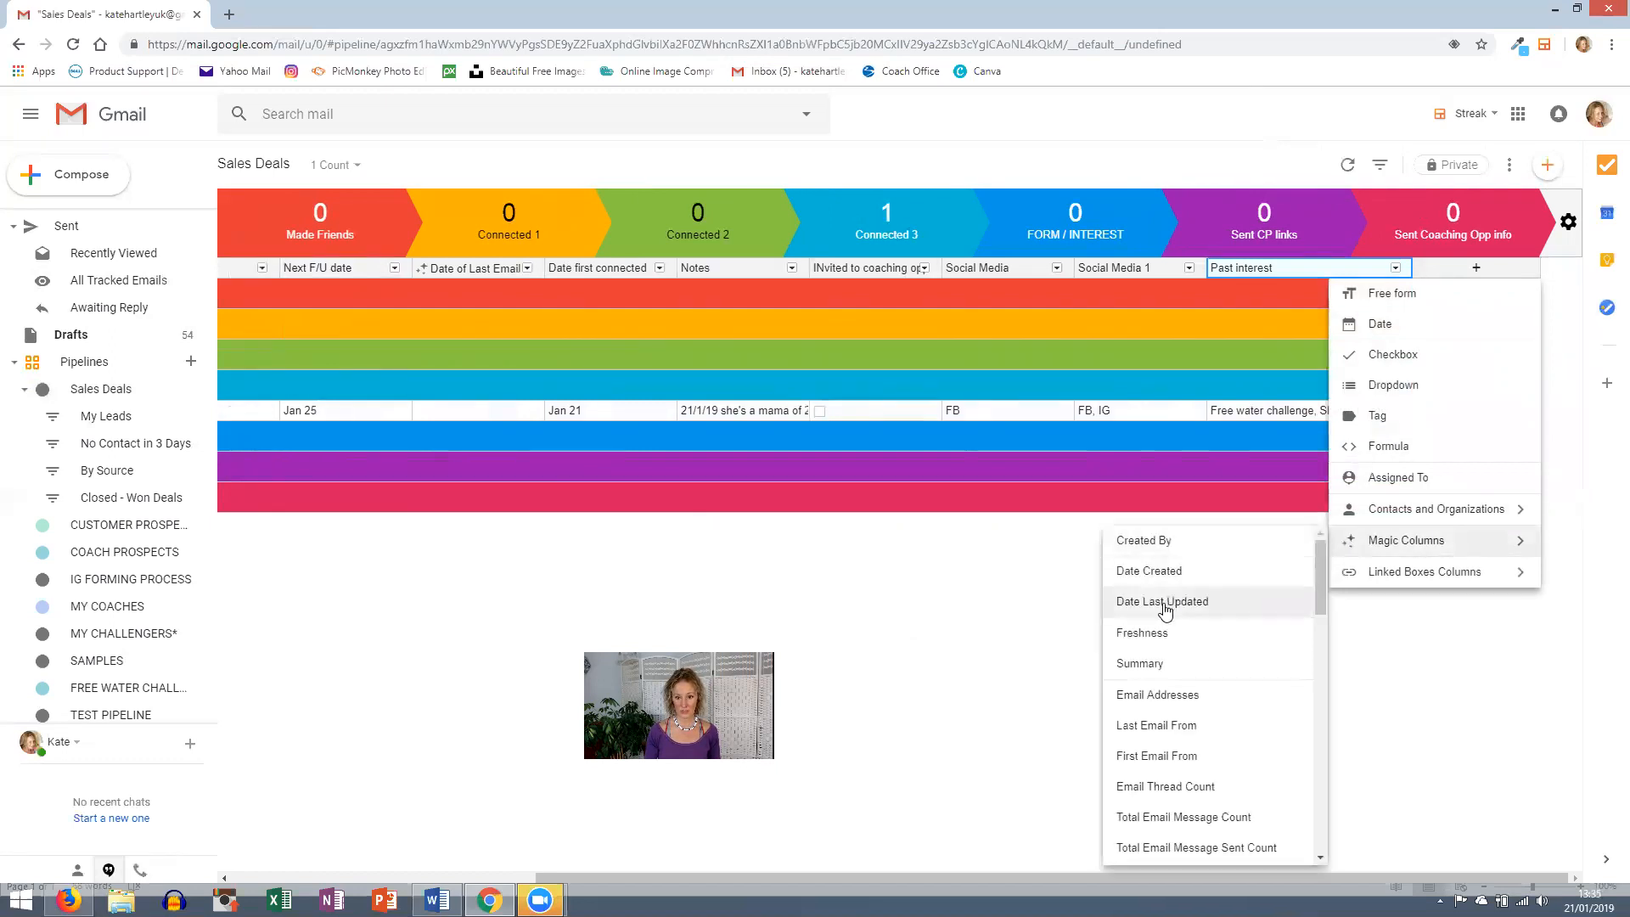
scroll(1184, 604, down, 2)
scroll(1165, 611, down, 3)
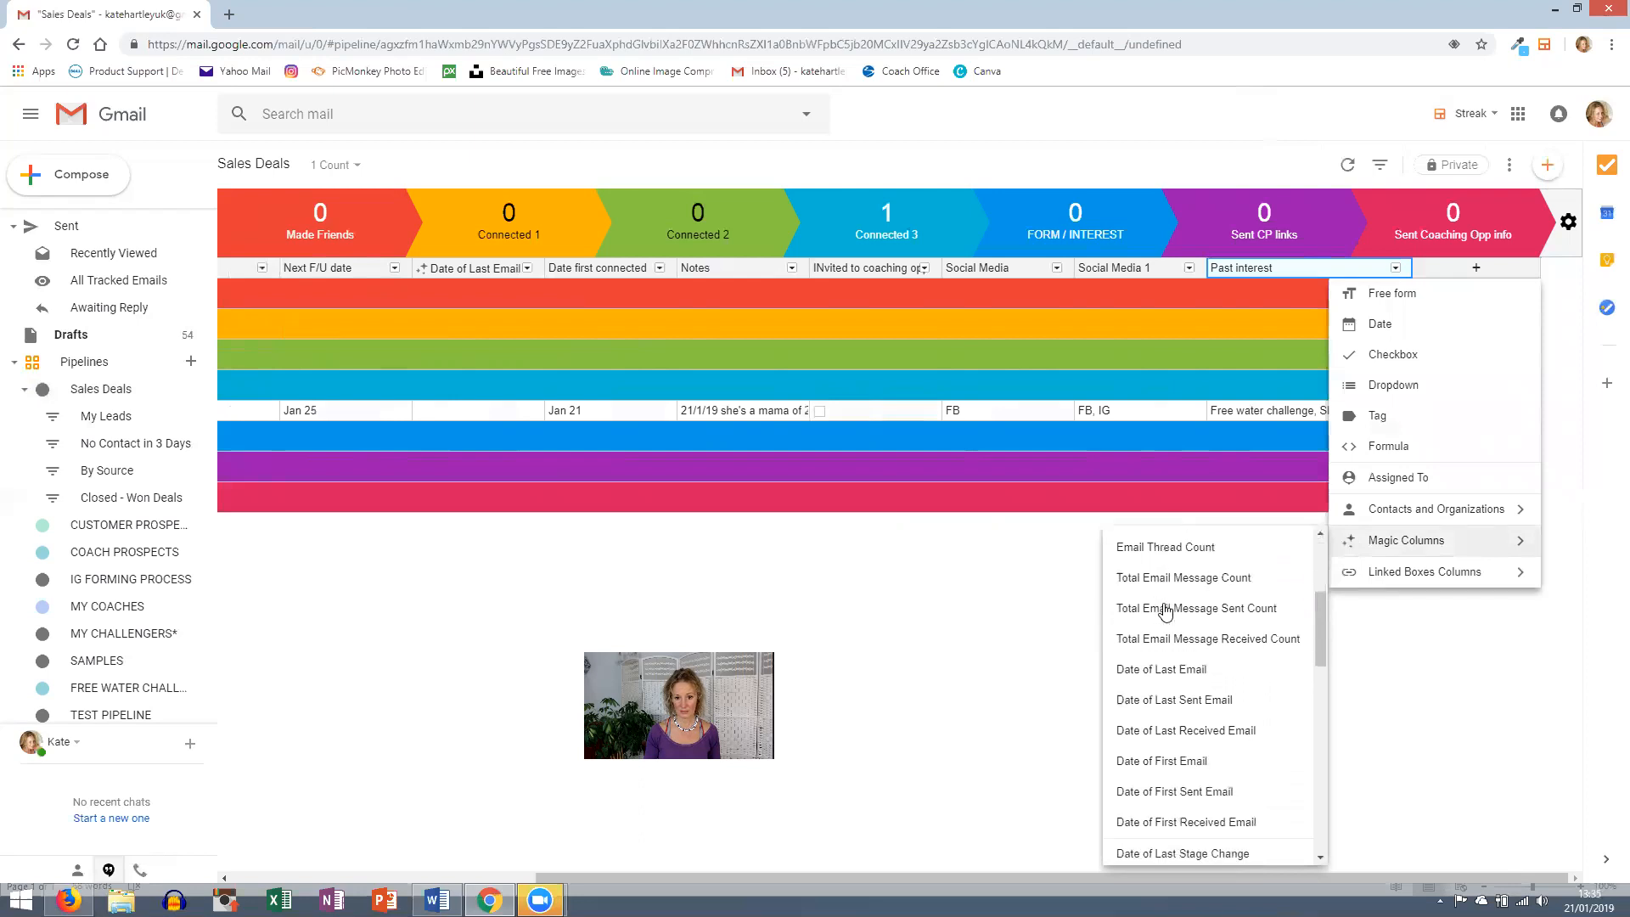
scroll(1169, 636, down, 1)
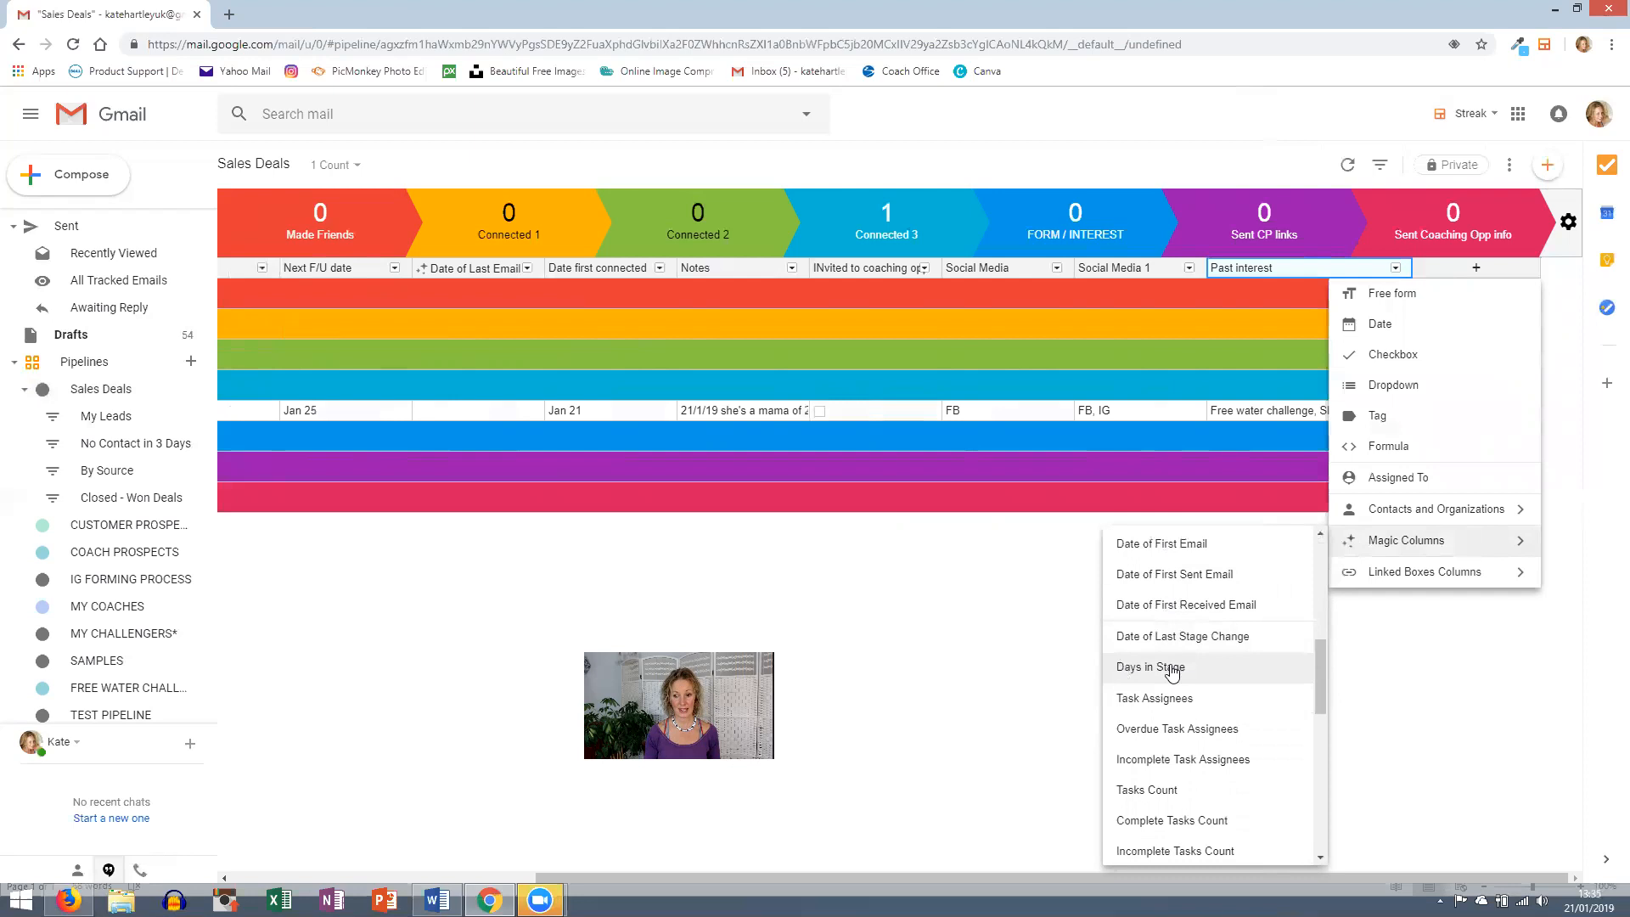
click(1172, 667)
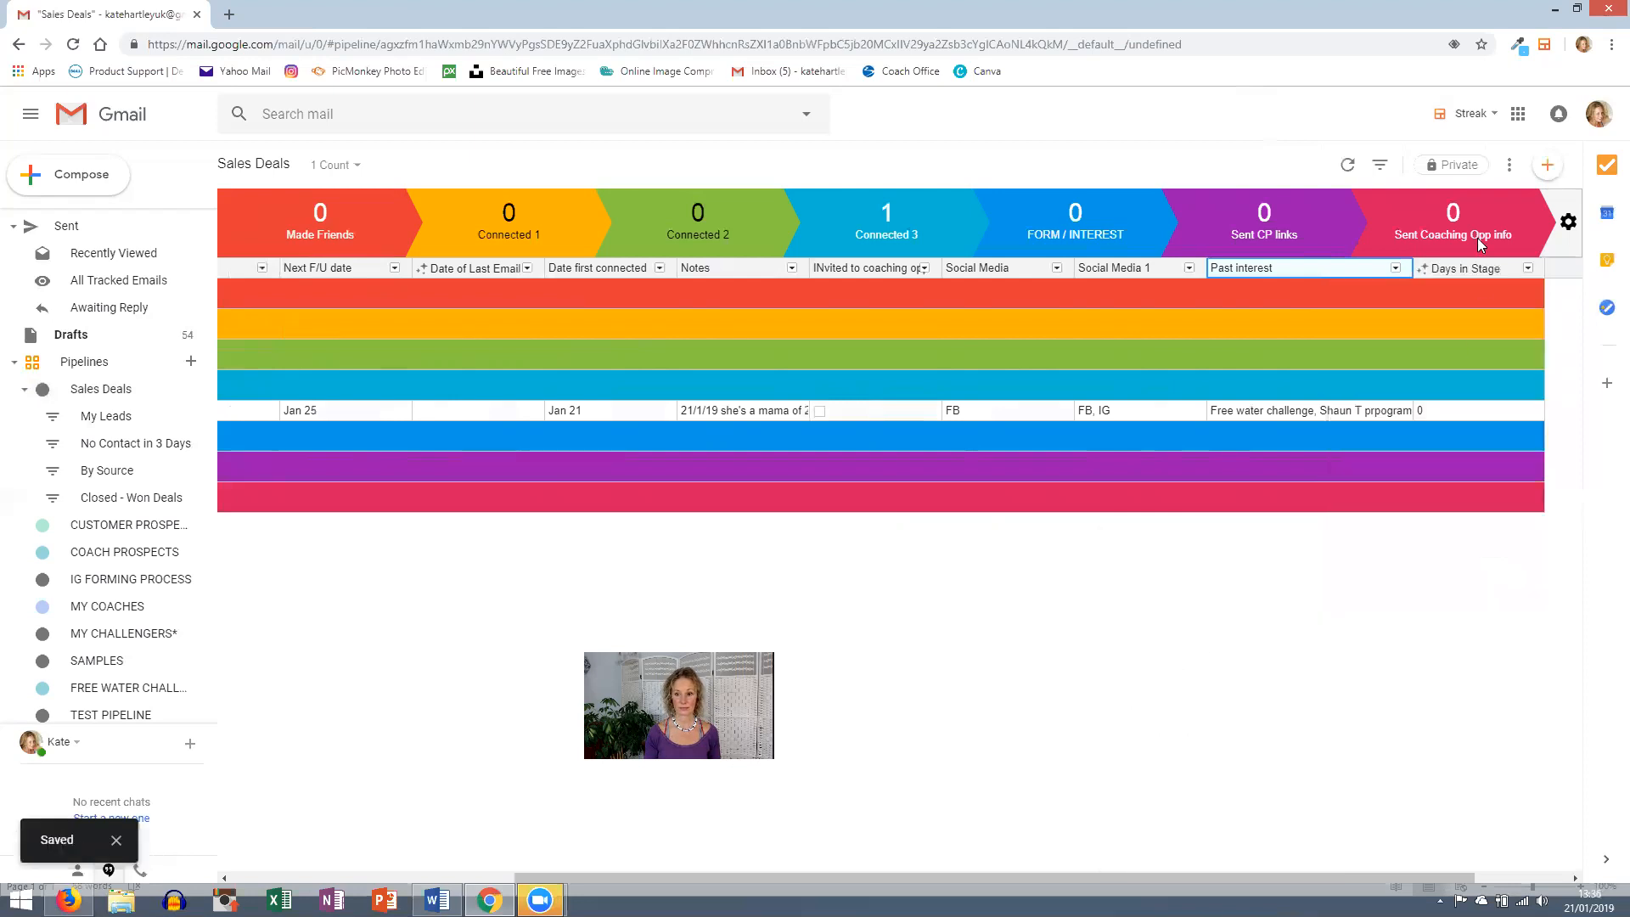
drag(1469, 270, 550, 270)
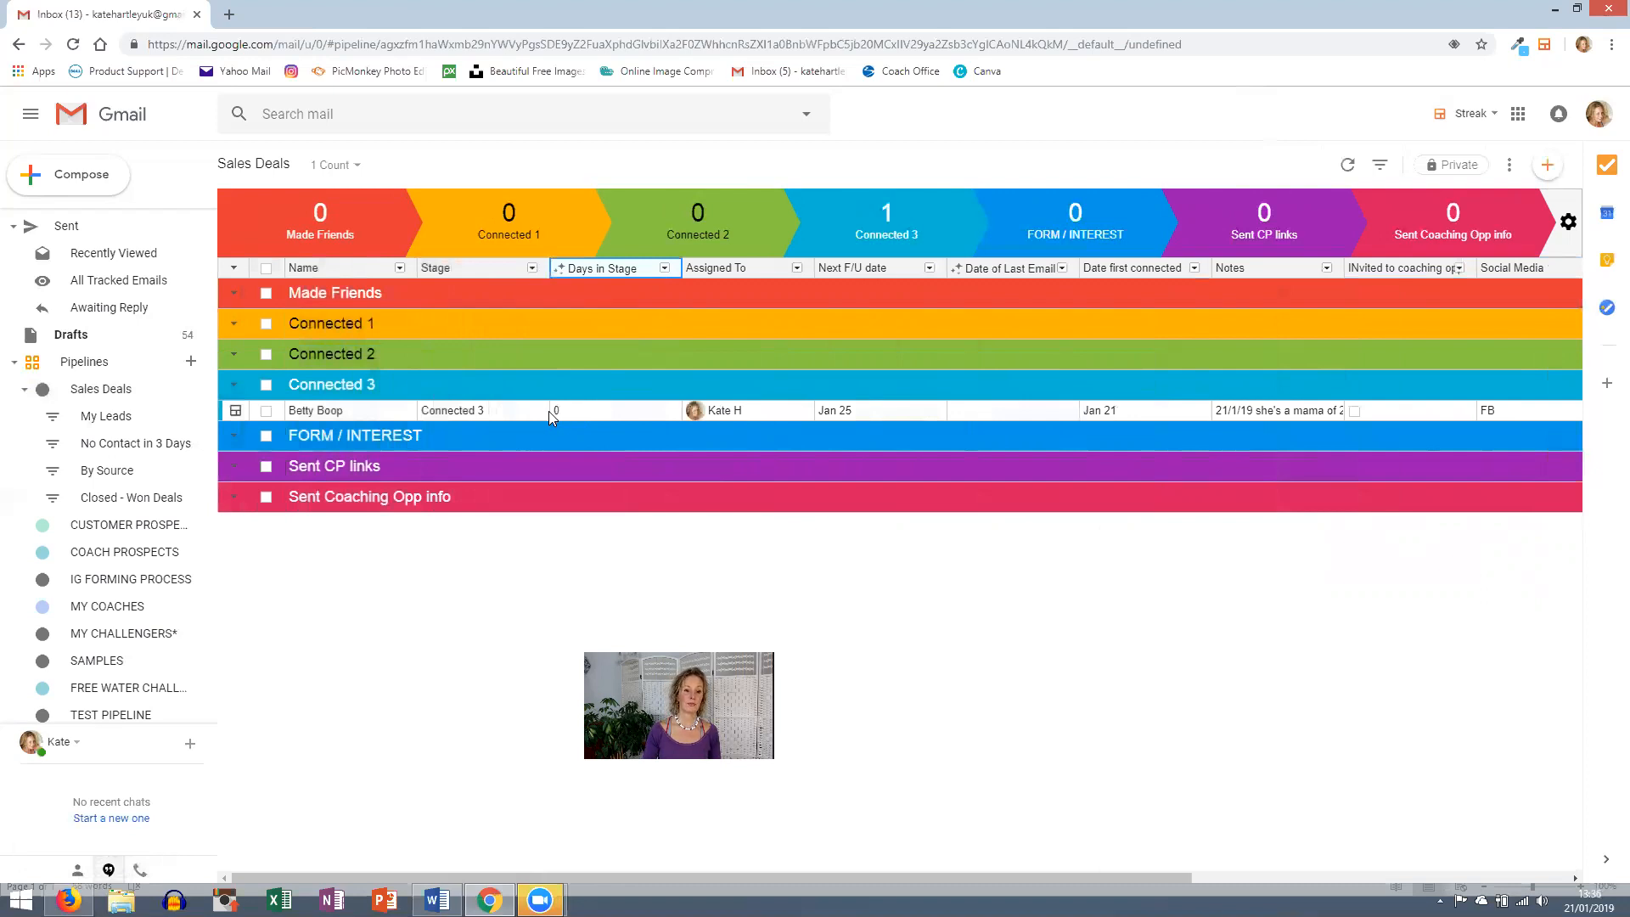
- Change the box's stage from Connected 3 to Connected 1, then to FORM / INTEREST
click(459, 410)
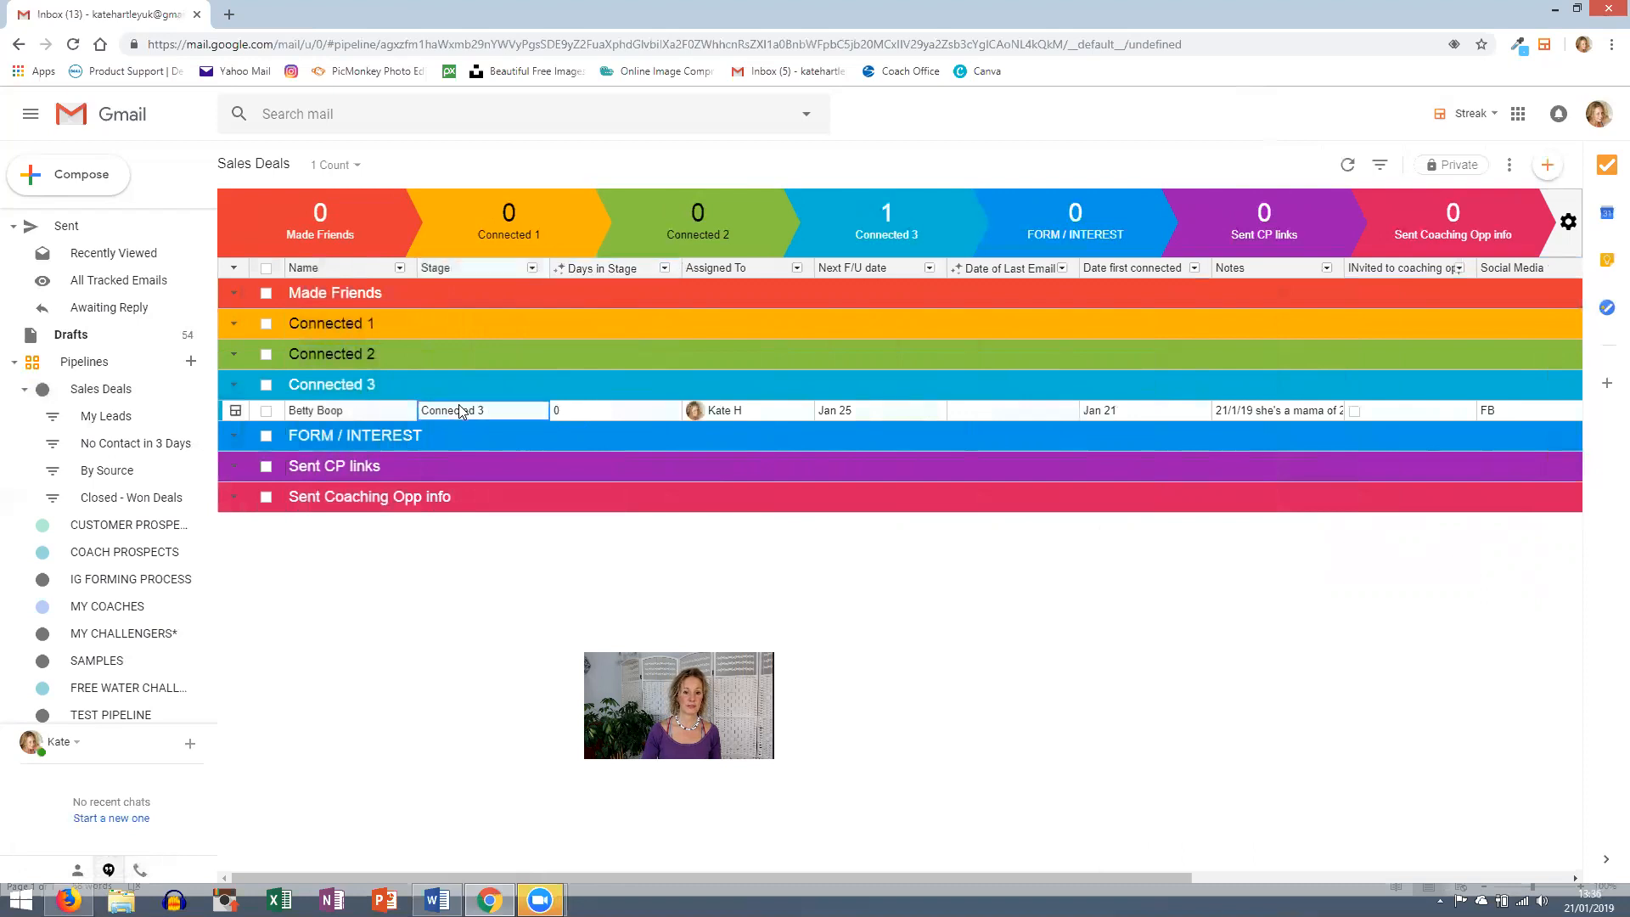
click(493, 468)
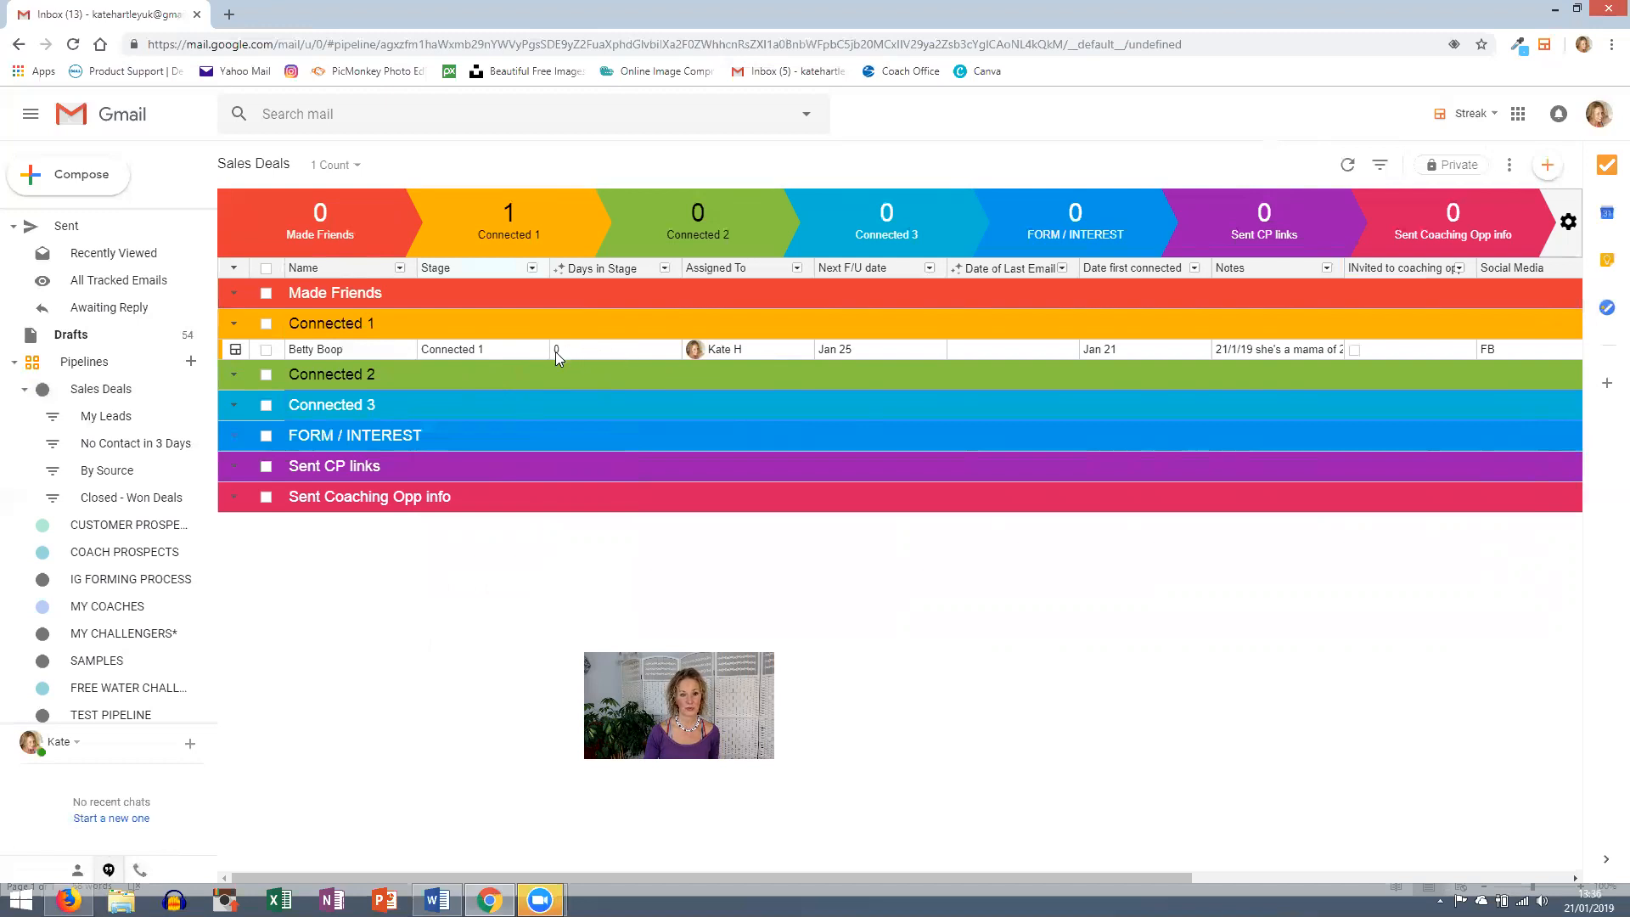
click(458, 351)
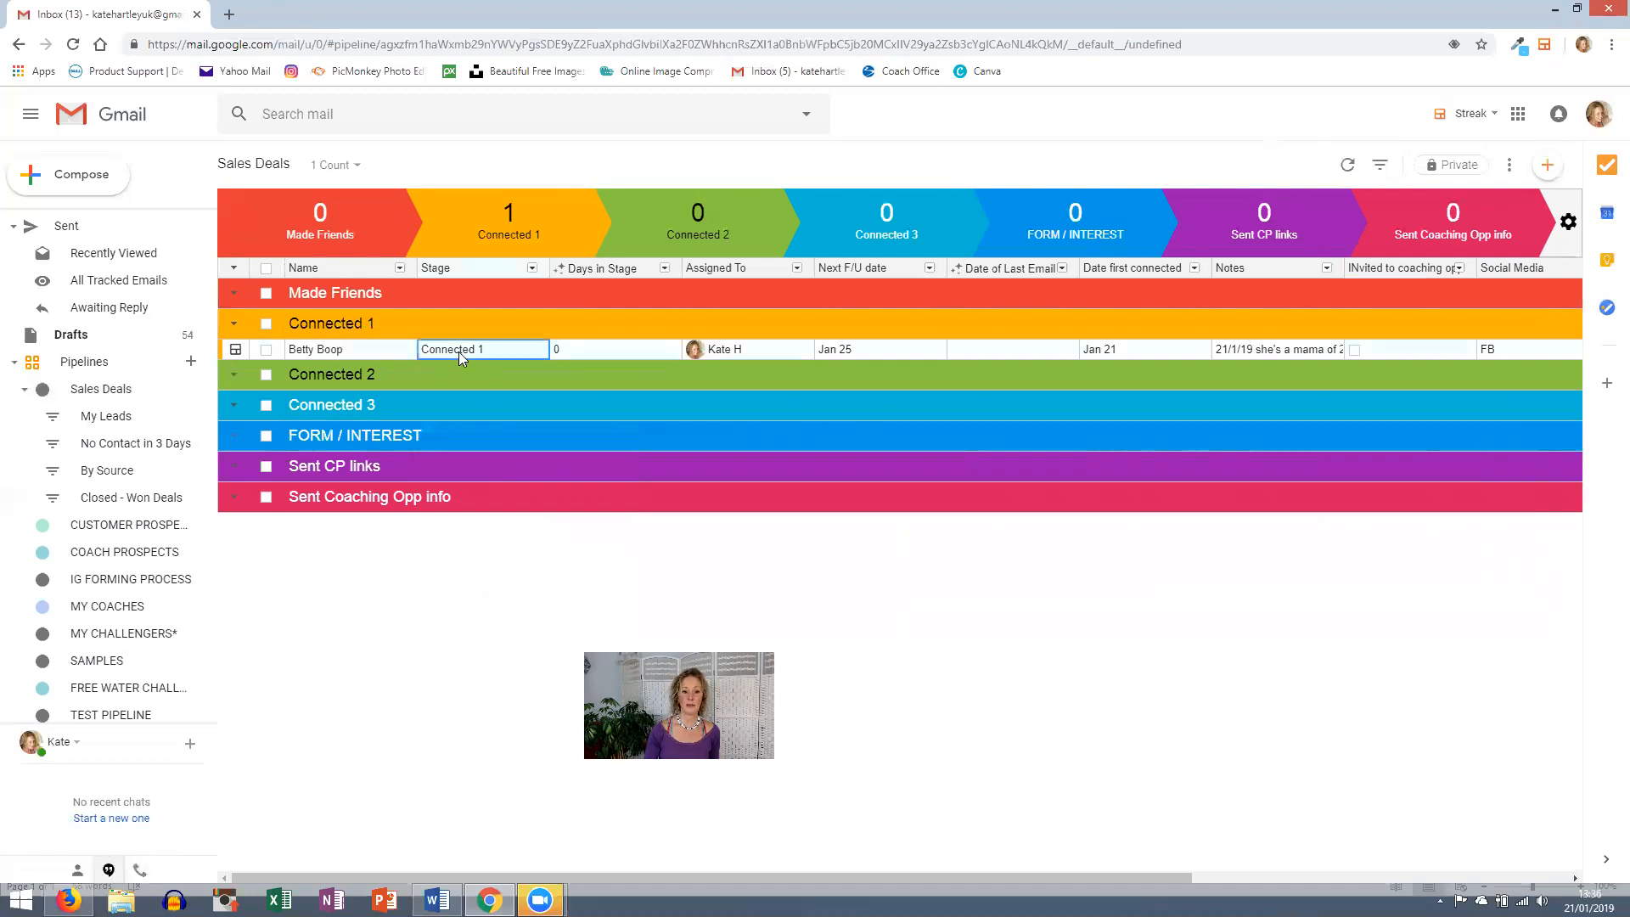
click(492, 501)
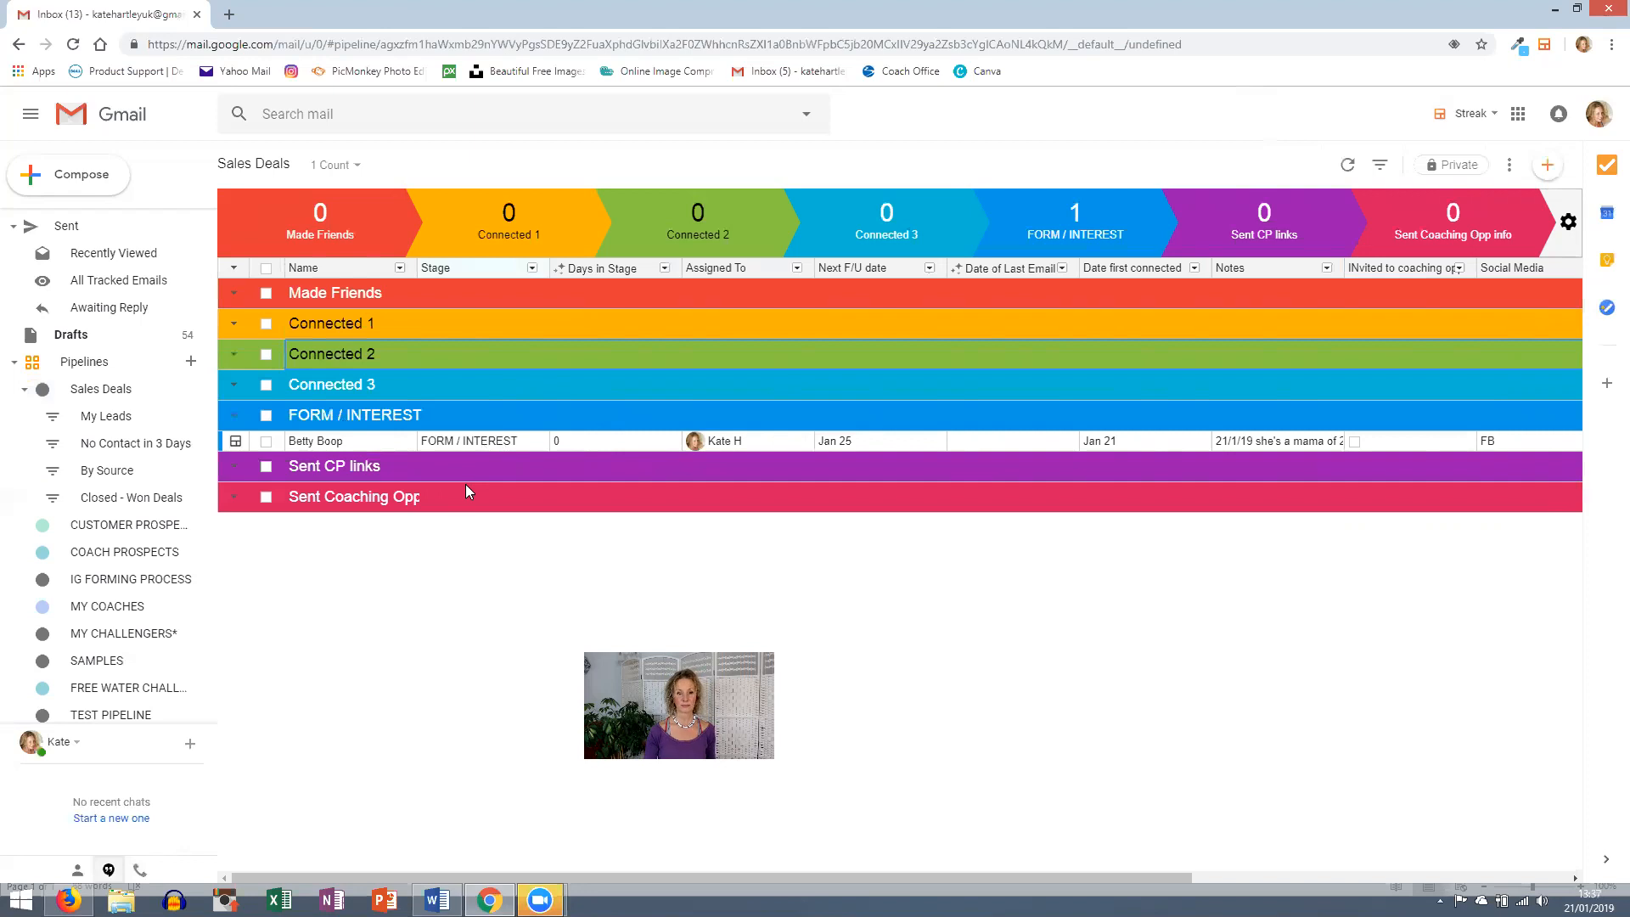
mouse_move(607, 501)
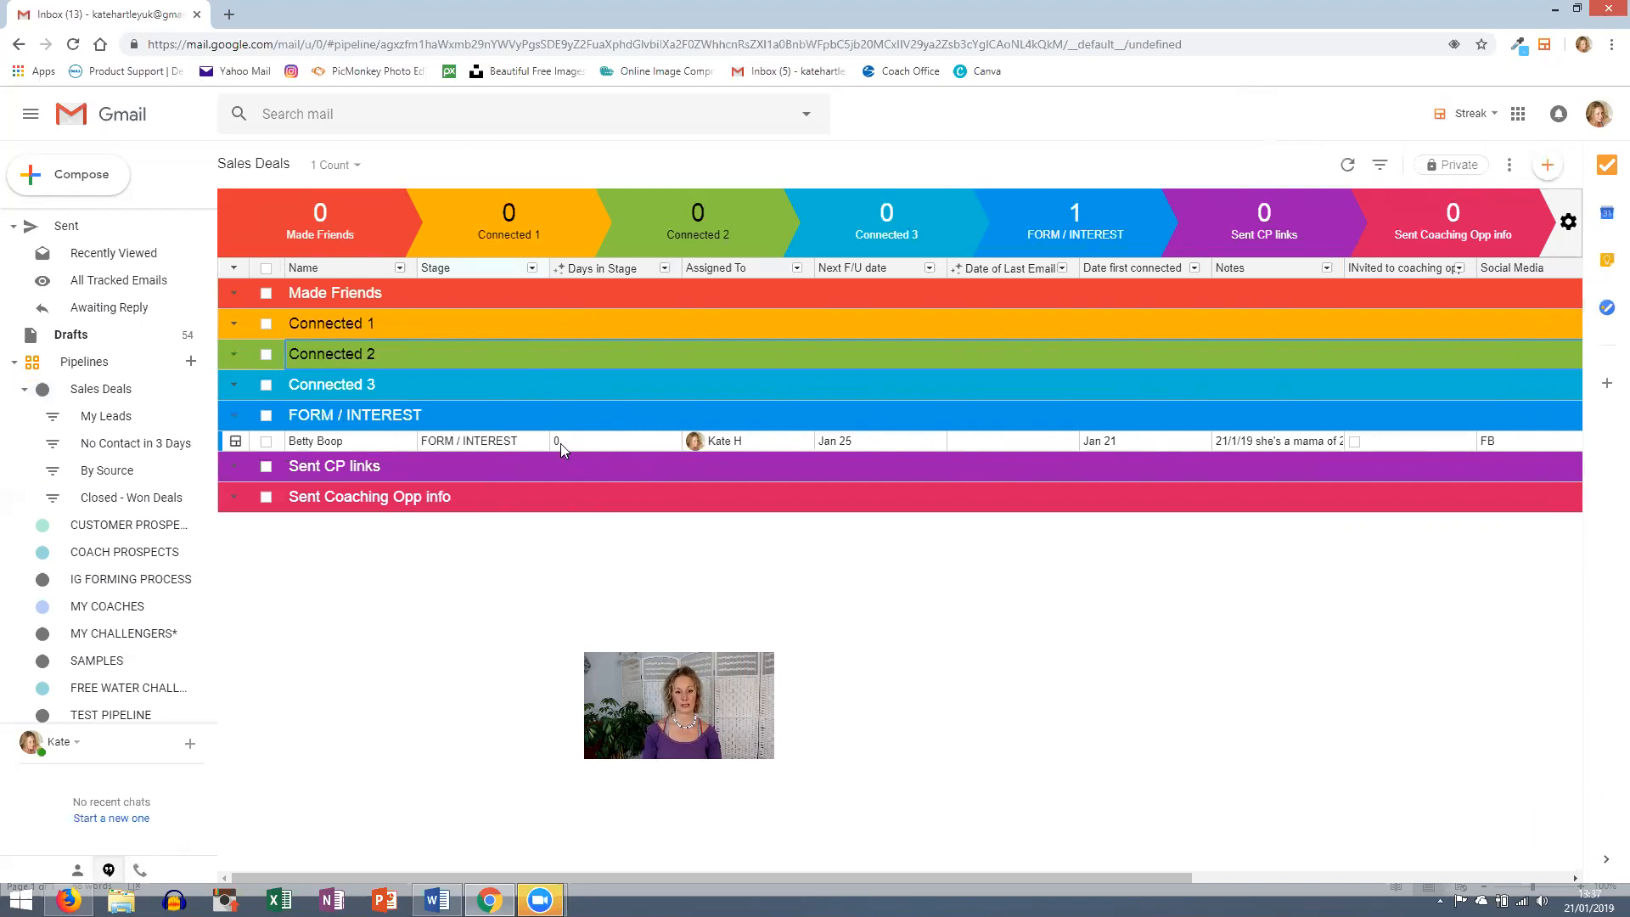
mouse_move(586, 424)
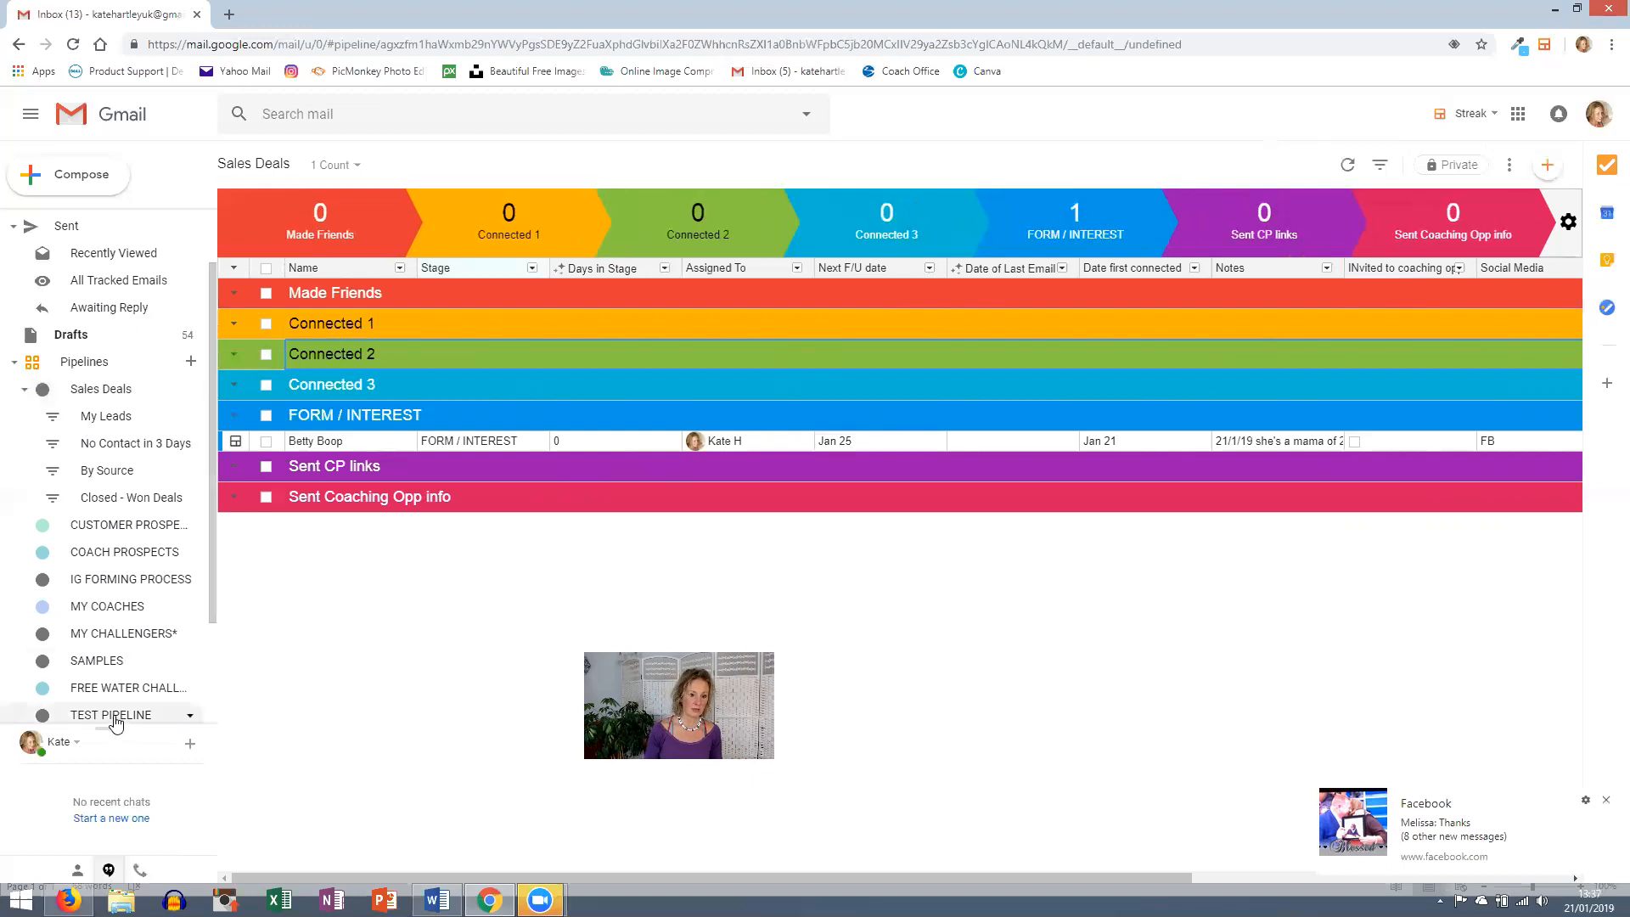
- Open TEST PIPELINE, inspect its single box's details, then return to the pipeline grid
click(116, 718)
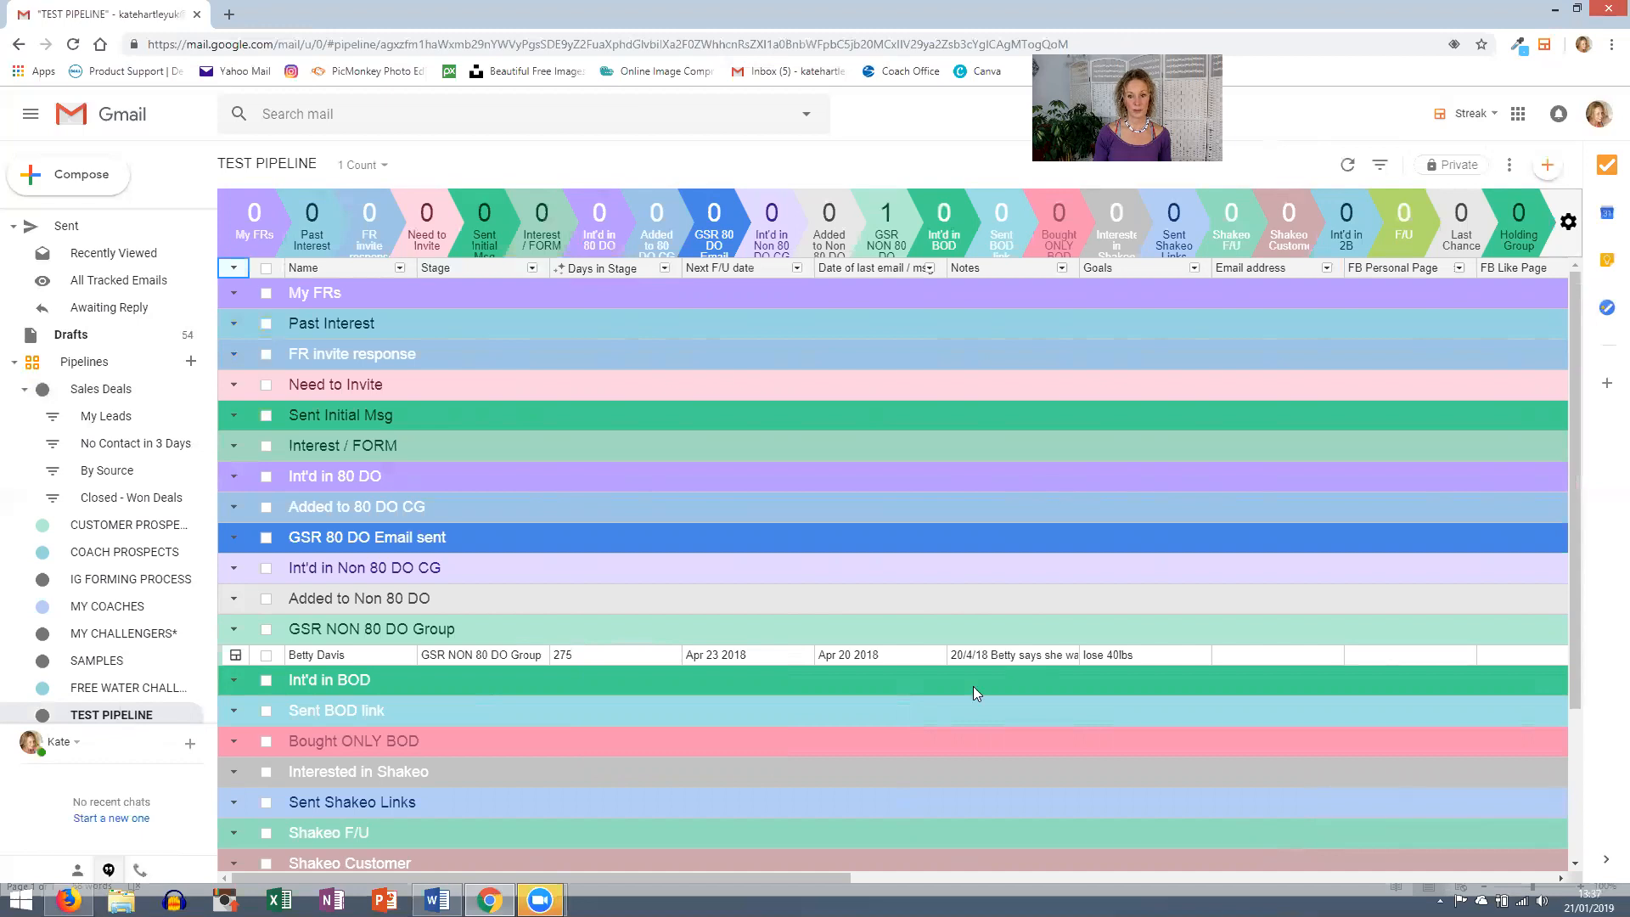
click(236, 657)
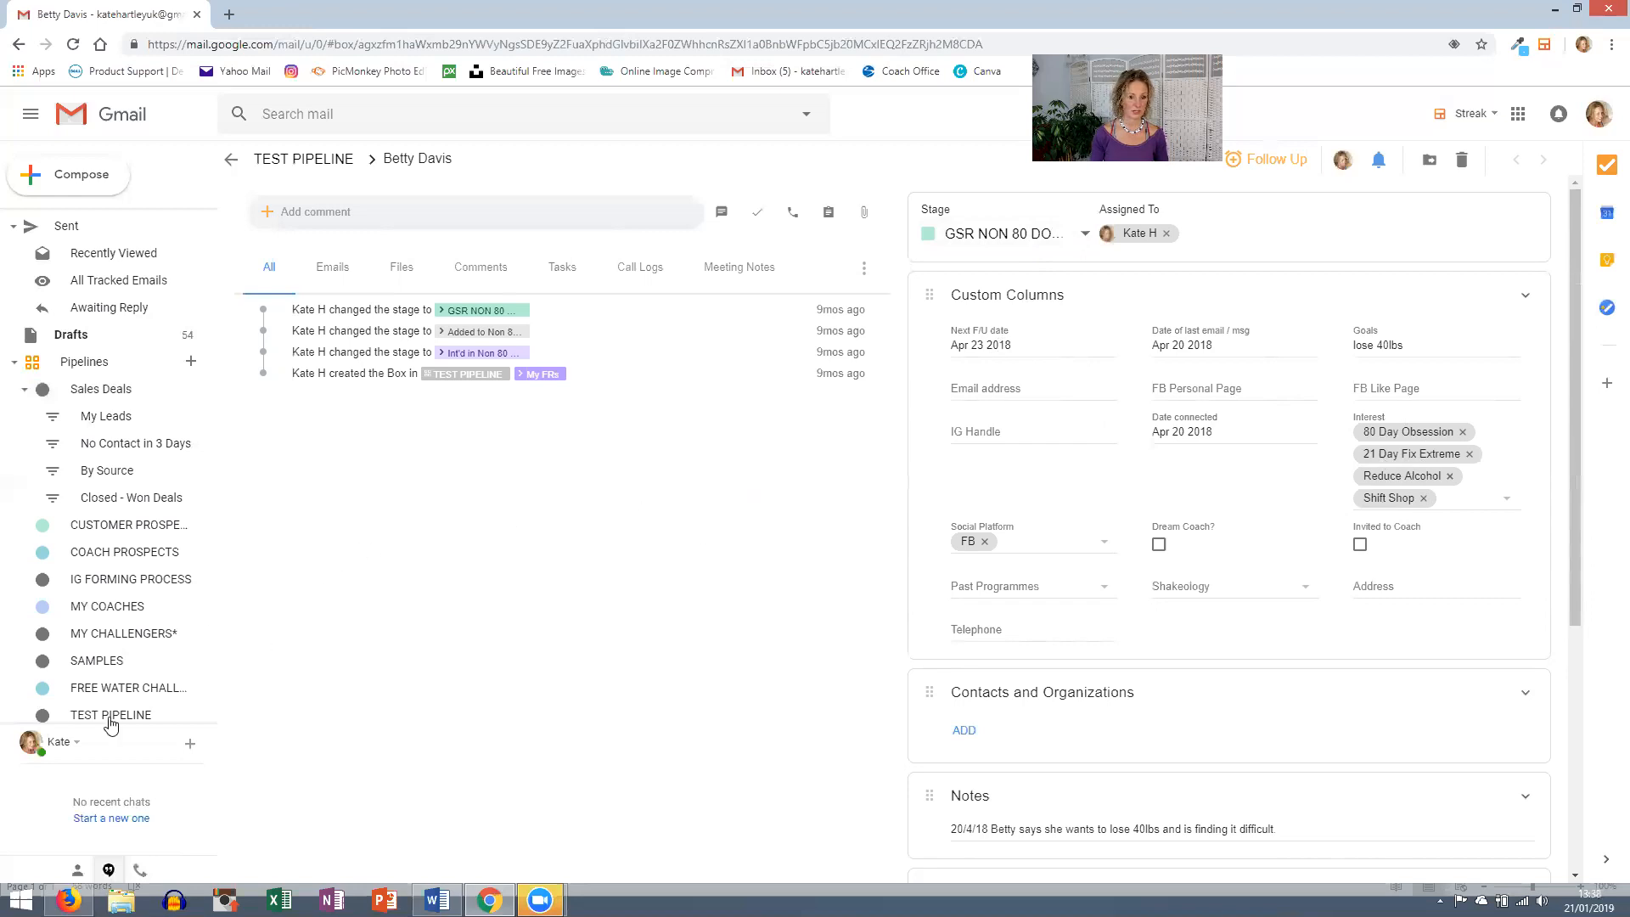
click(93, 720)
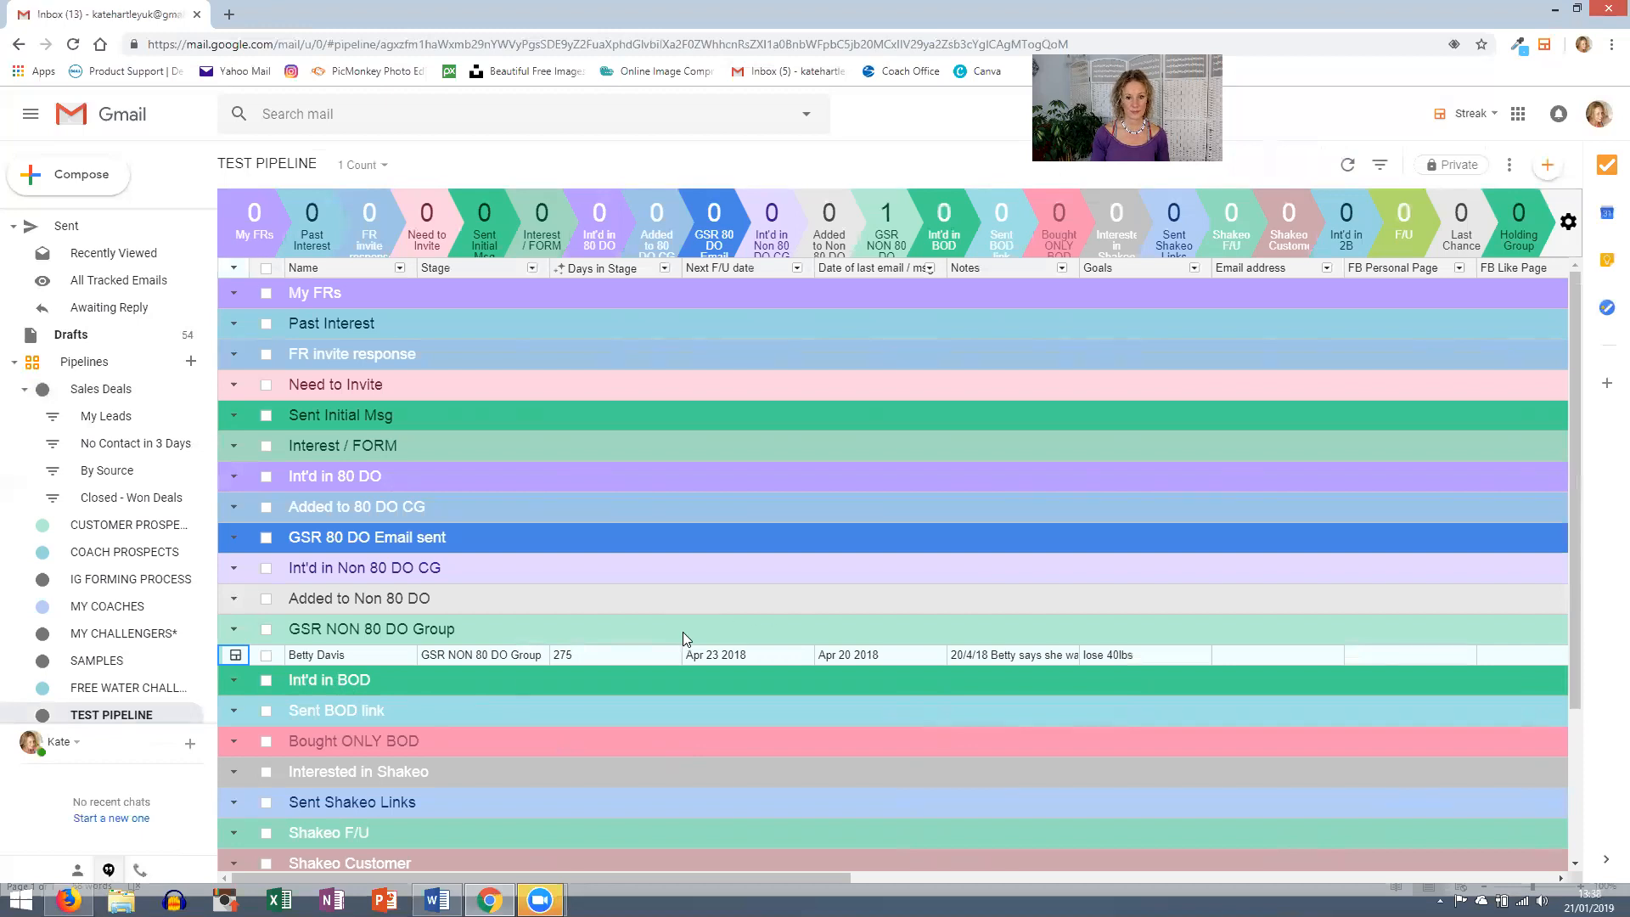
scroll(682, 631, down, 3)
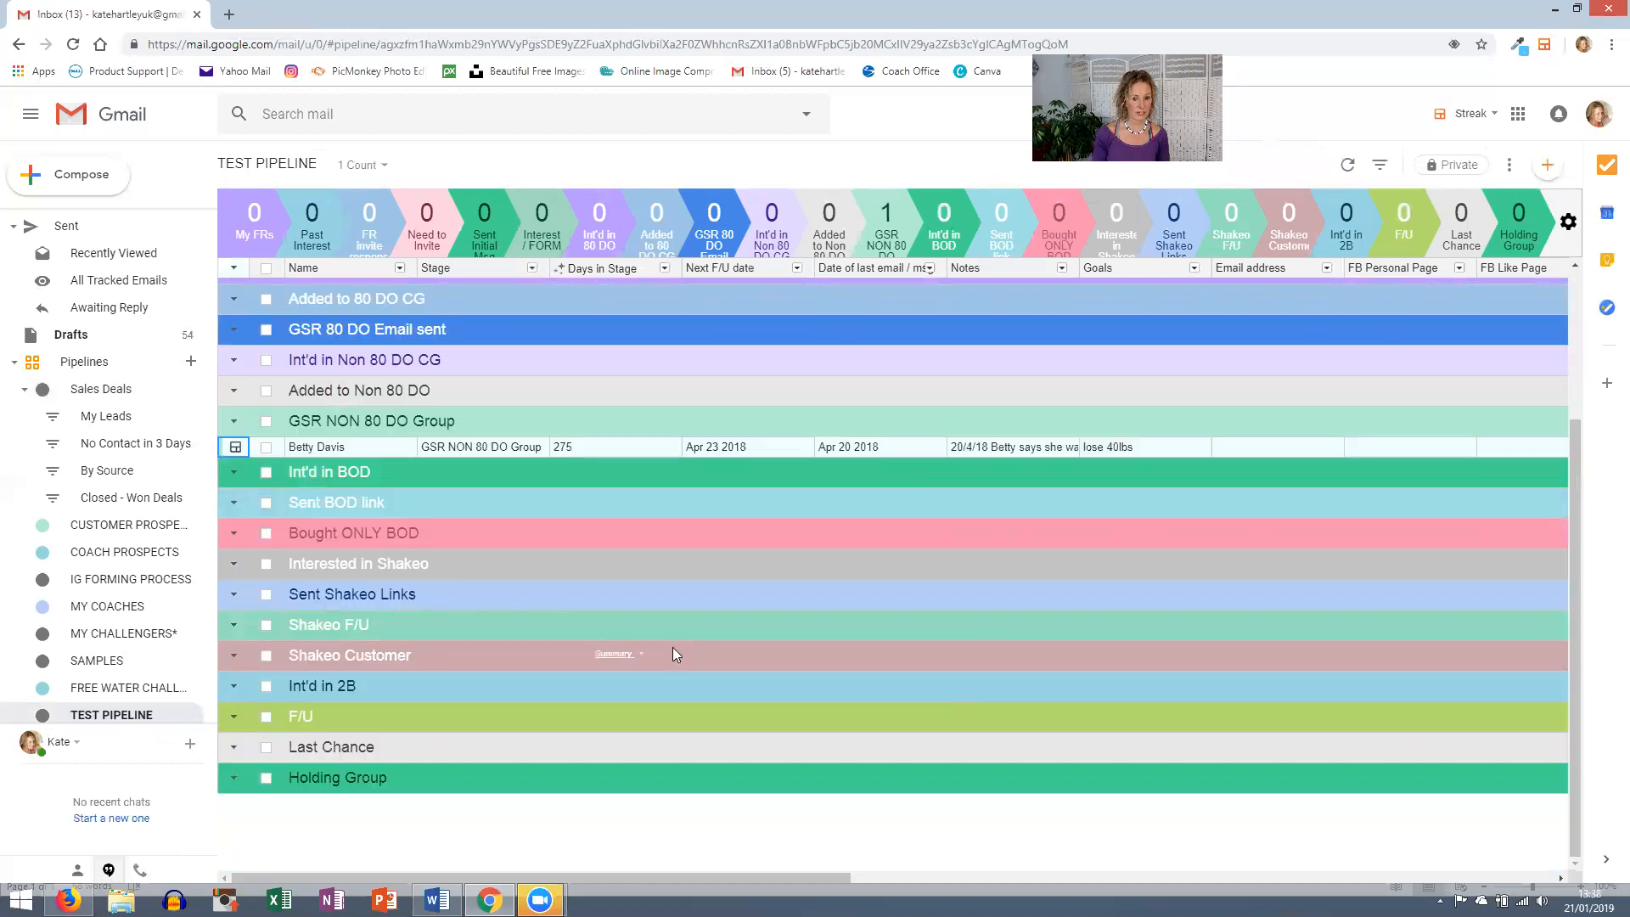
scroll(672, 647, up, 3)
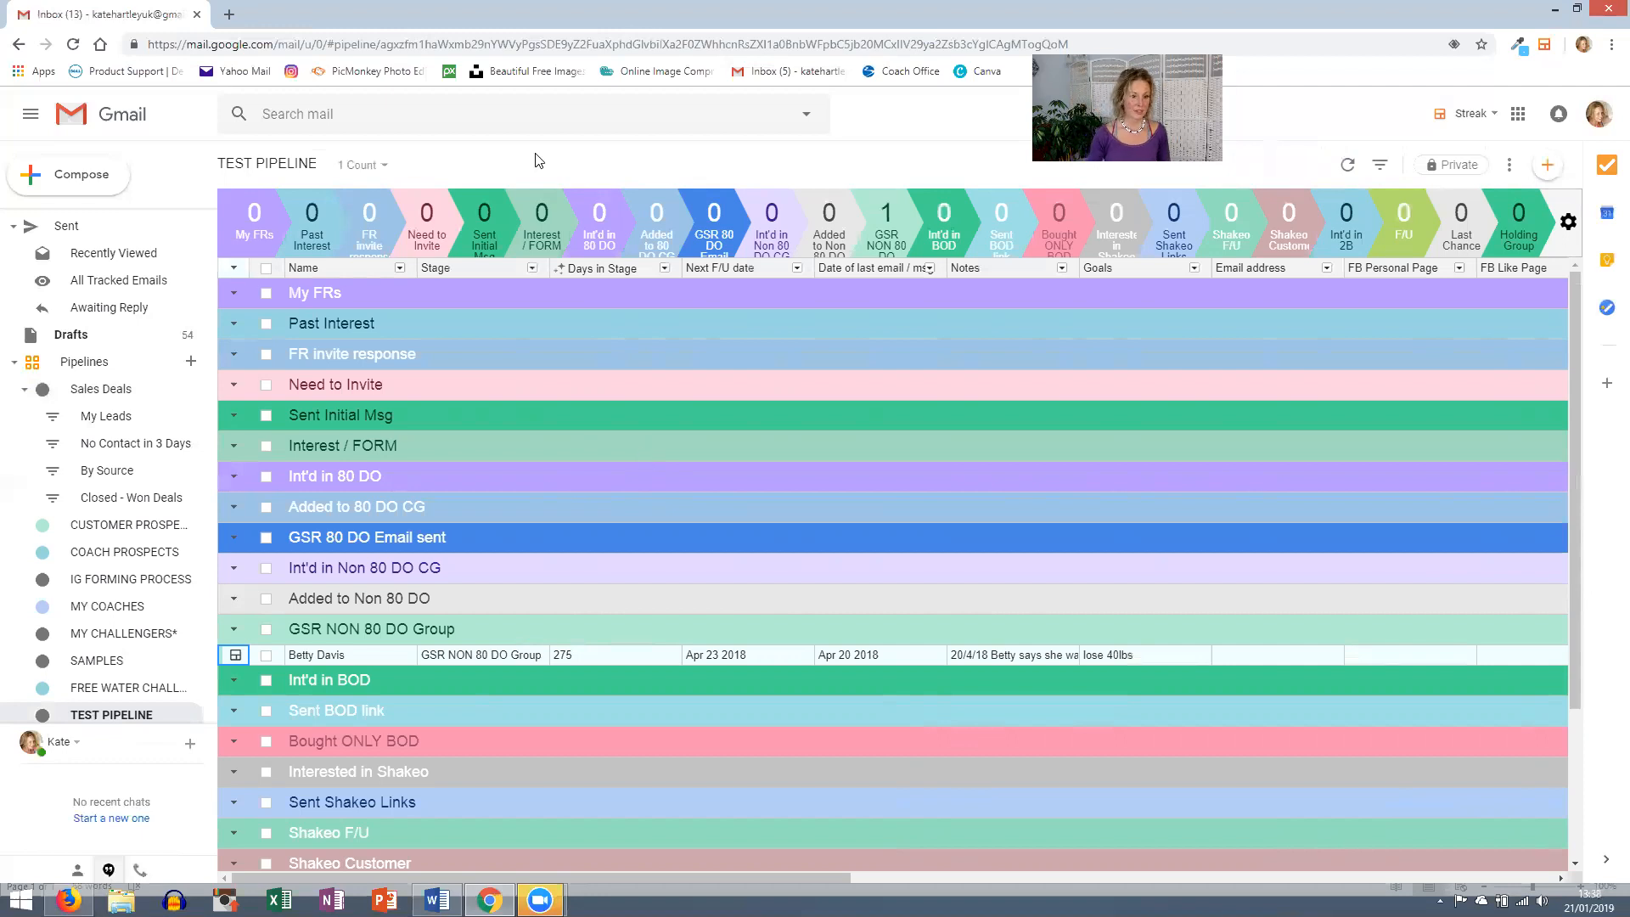
scroll(138, 619, down, 2)
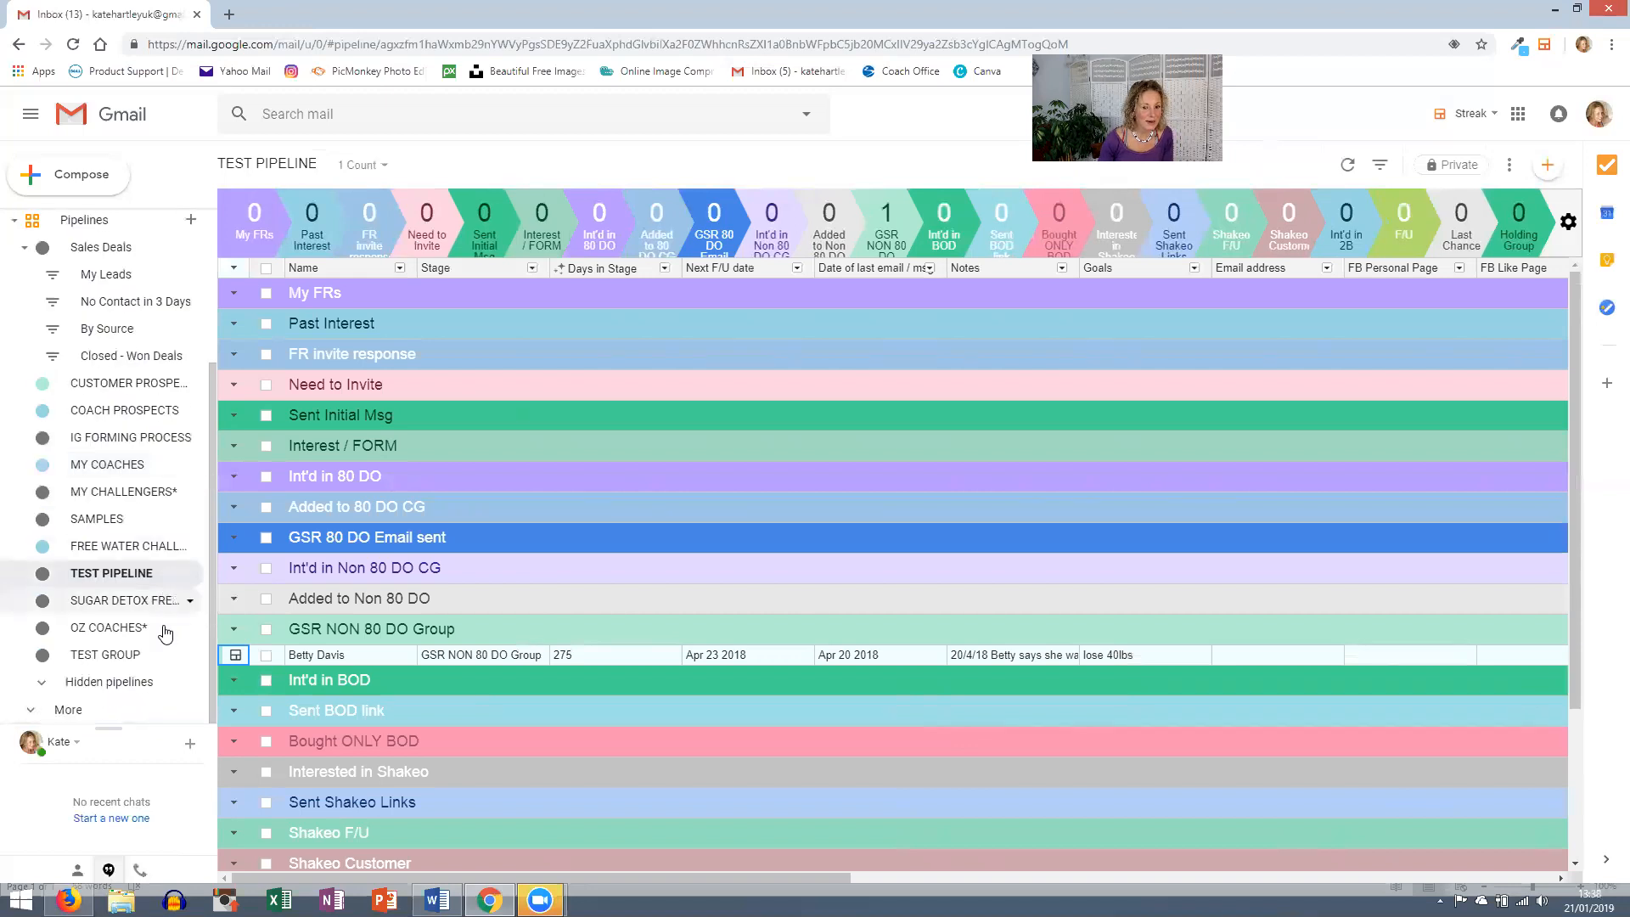
- Open the TEST GROUP pipeline and select its First contact stage
click(129, 657)
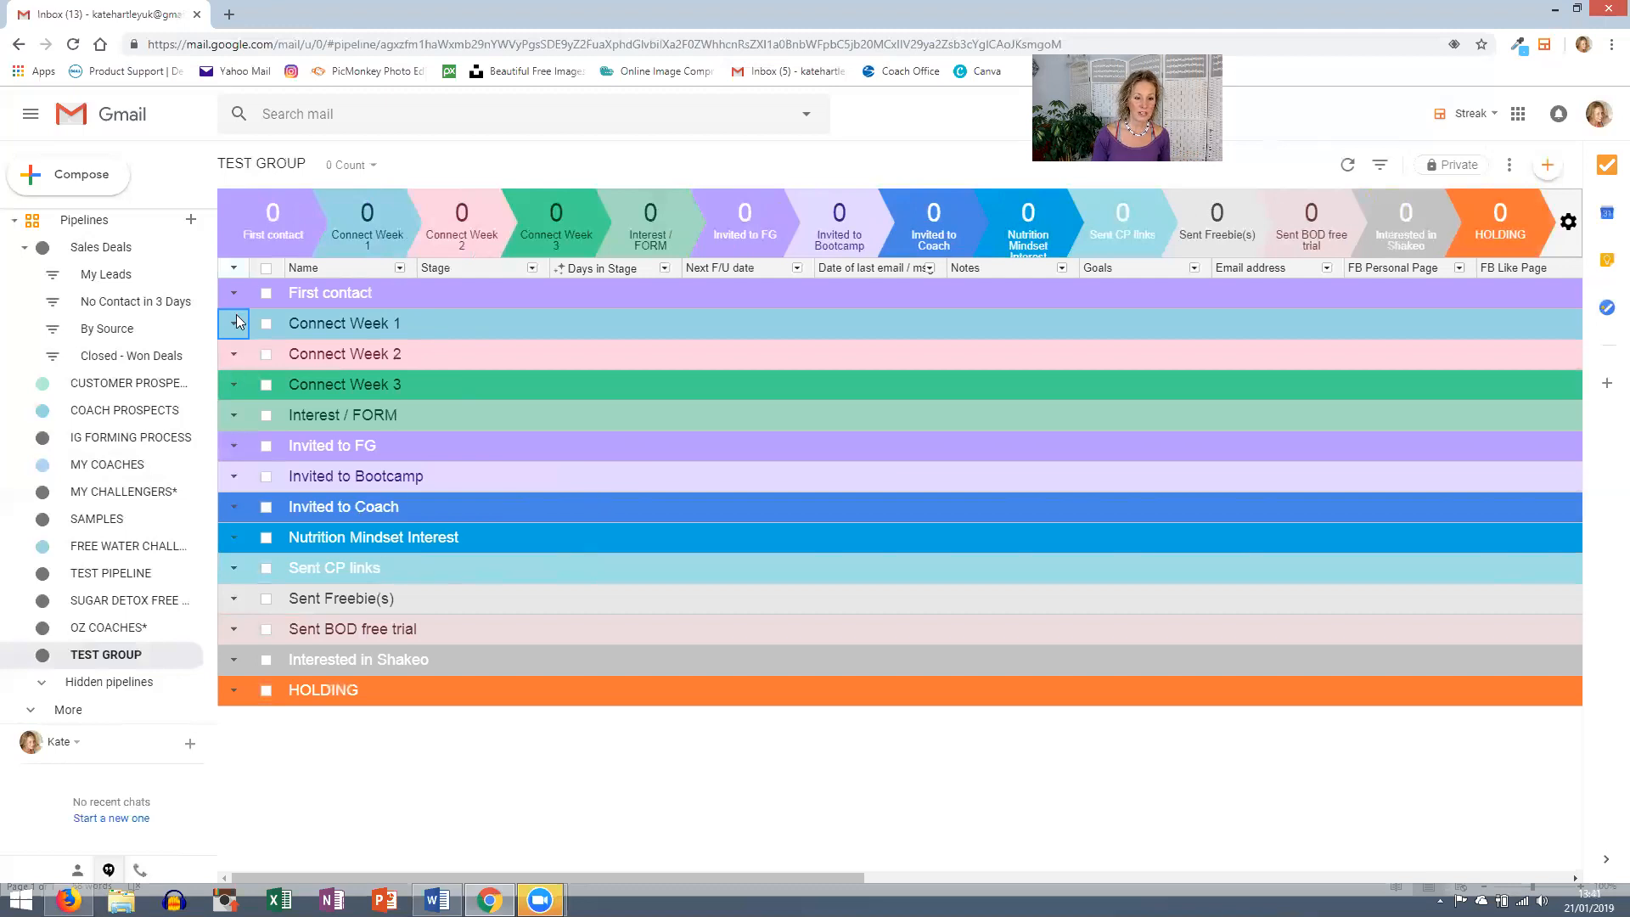
click(316, 296)
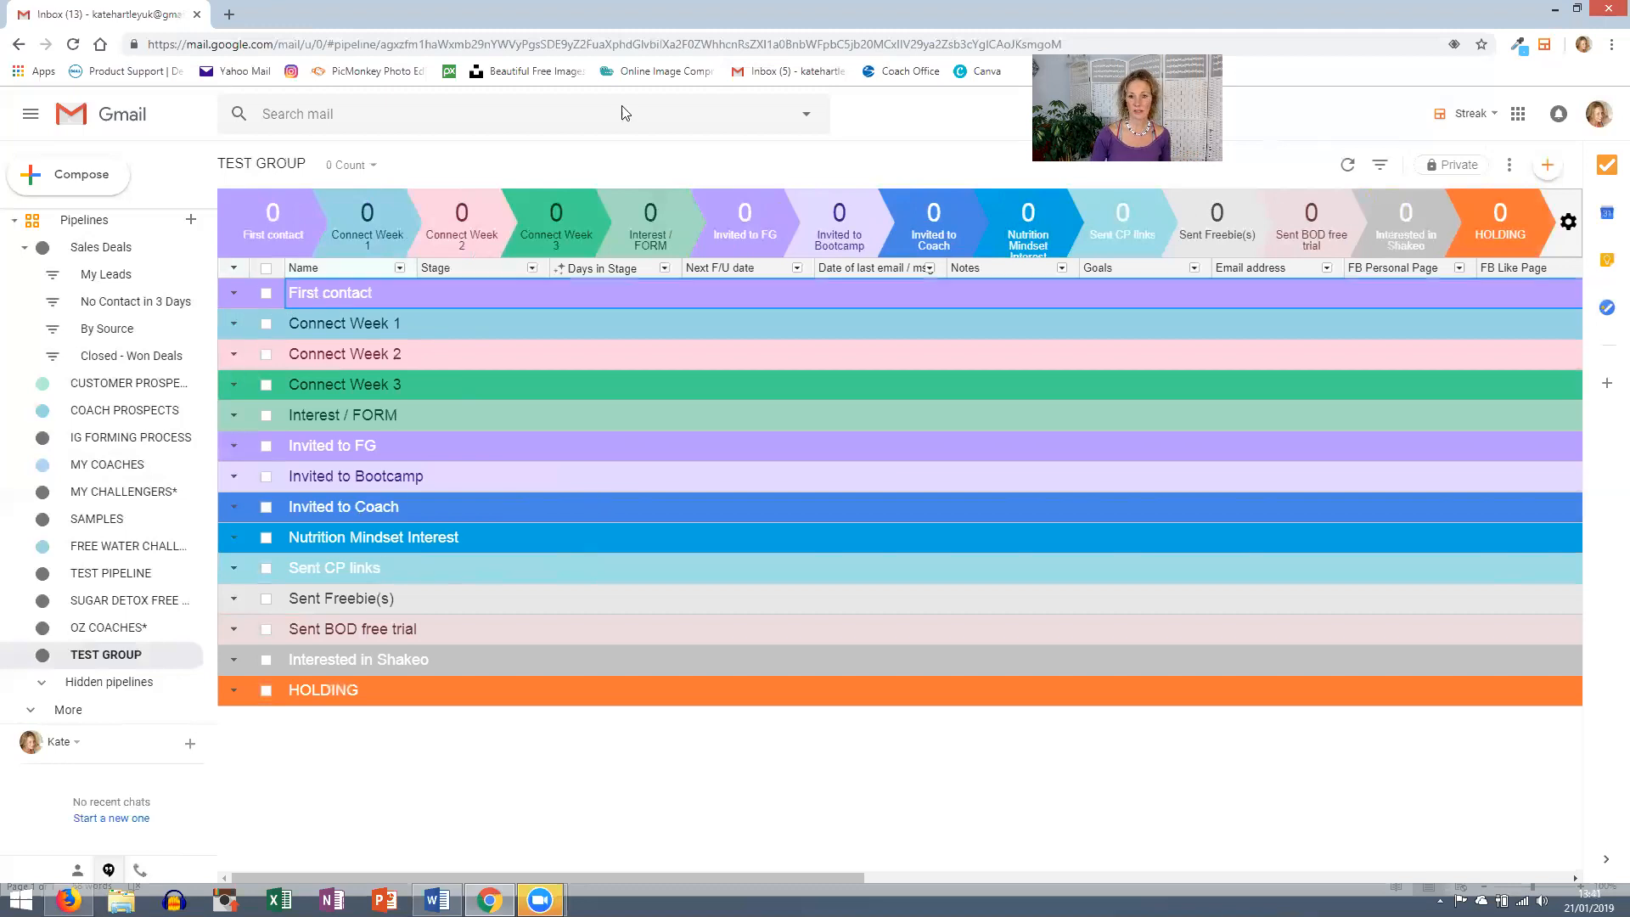
- Add a box under First contact named with the contact's full name and open its details
click(1547, 164)
click(1535, 167)
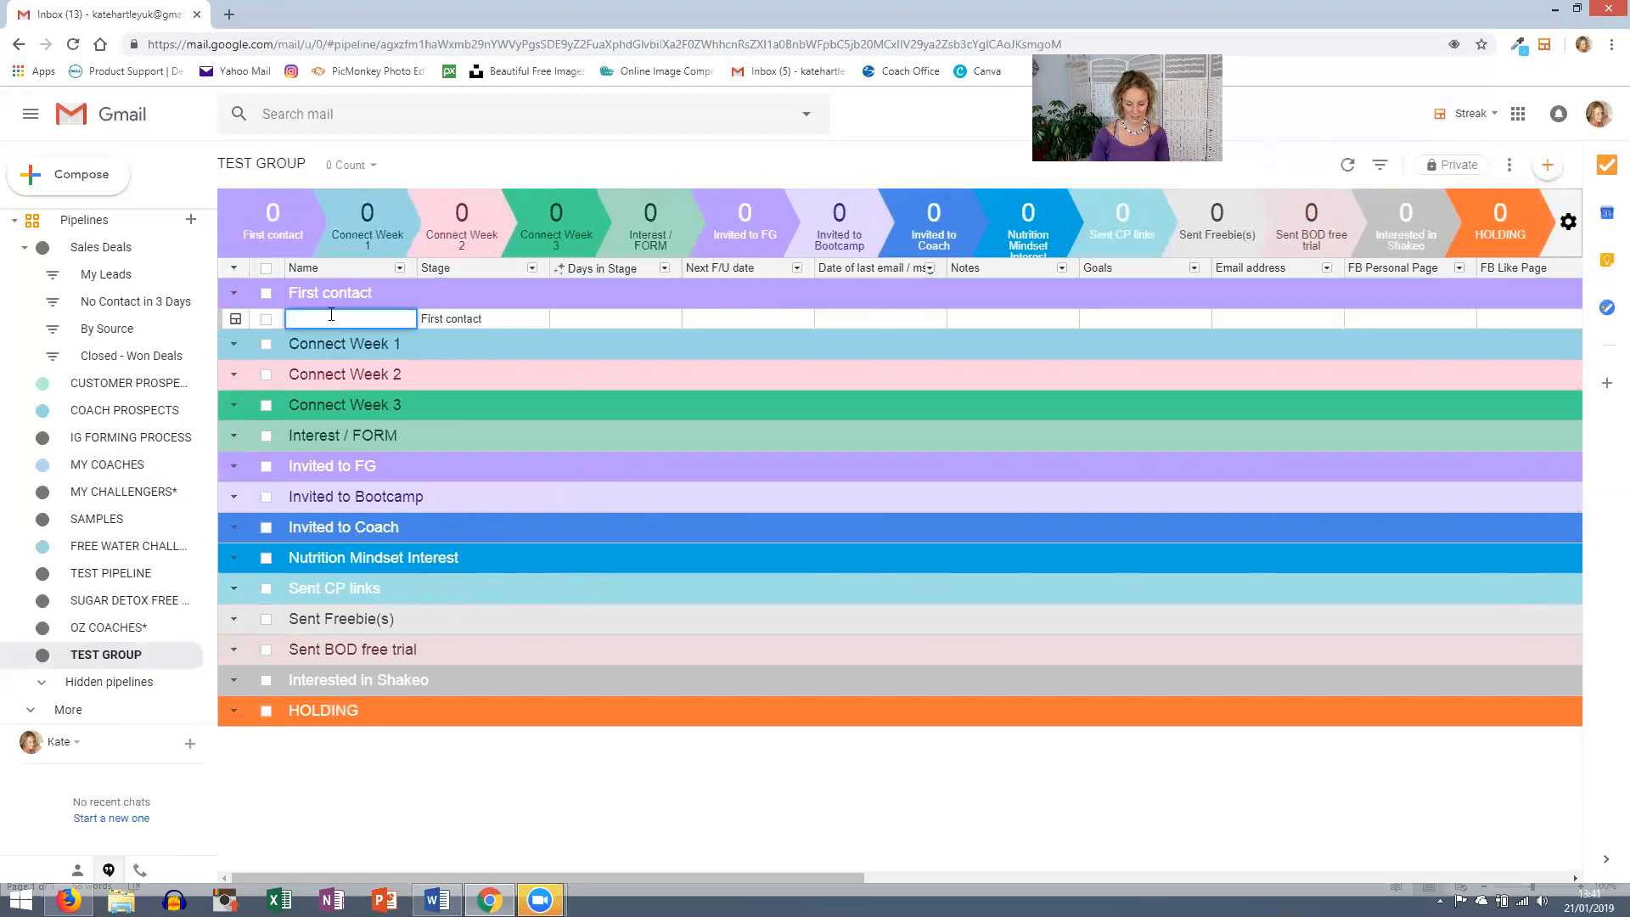
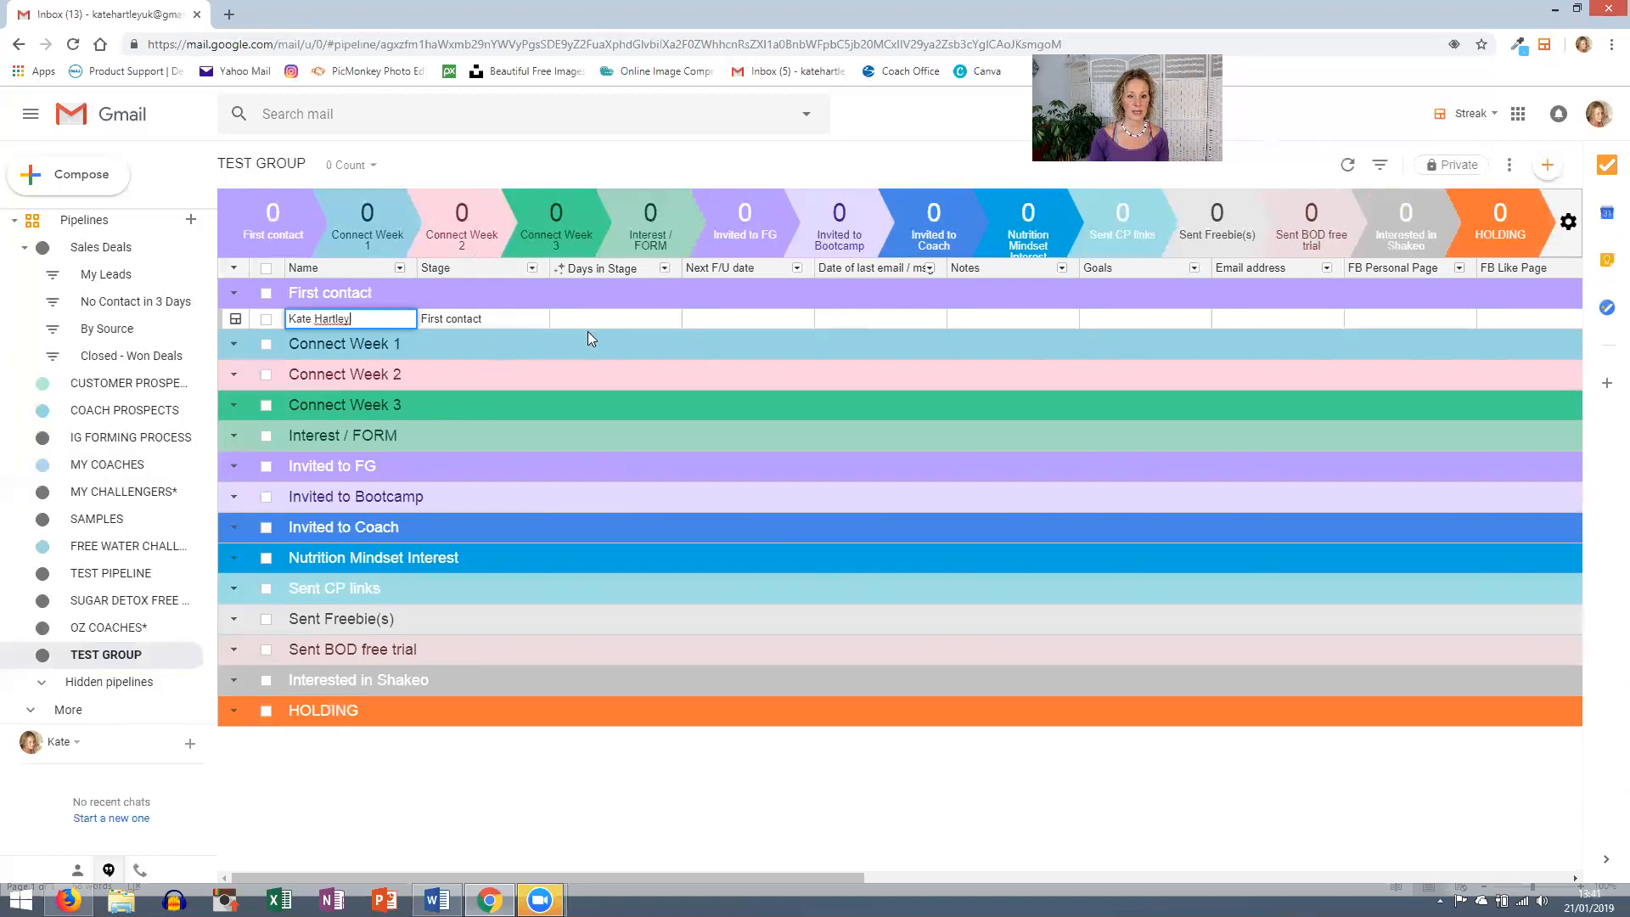
click(692, 317)
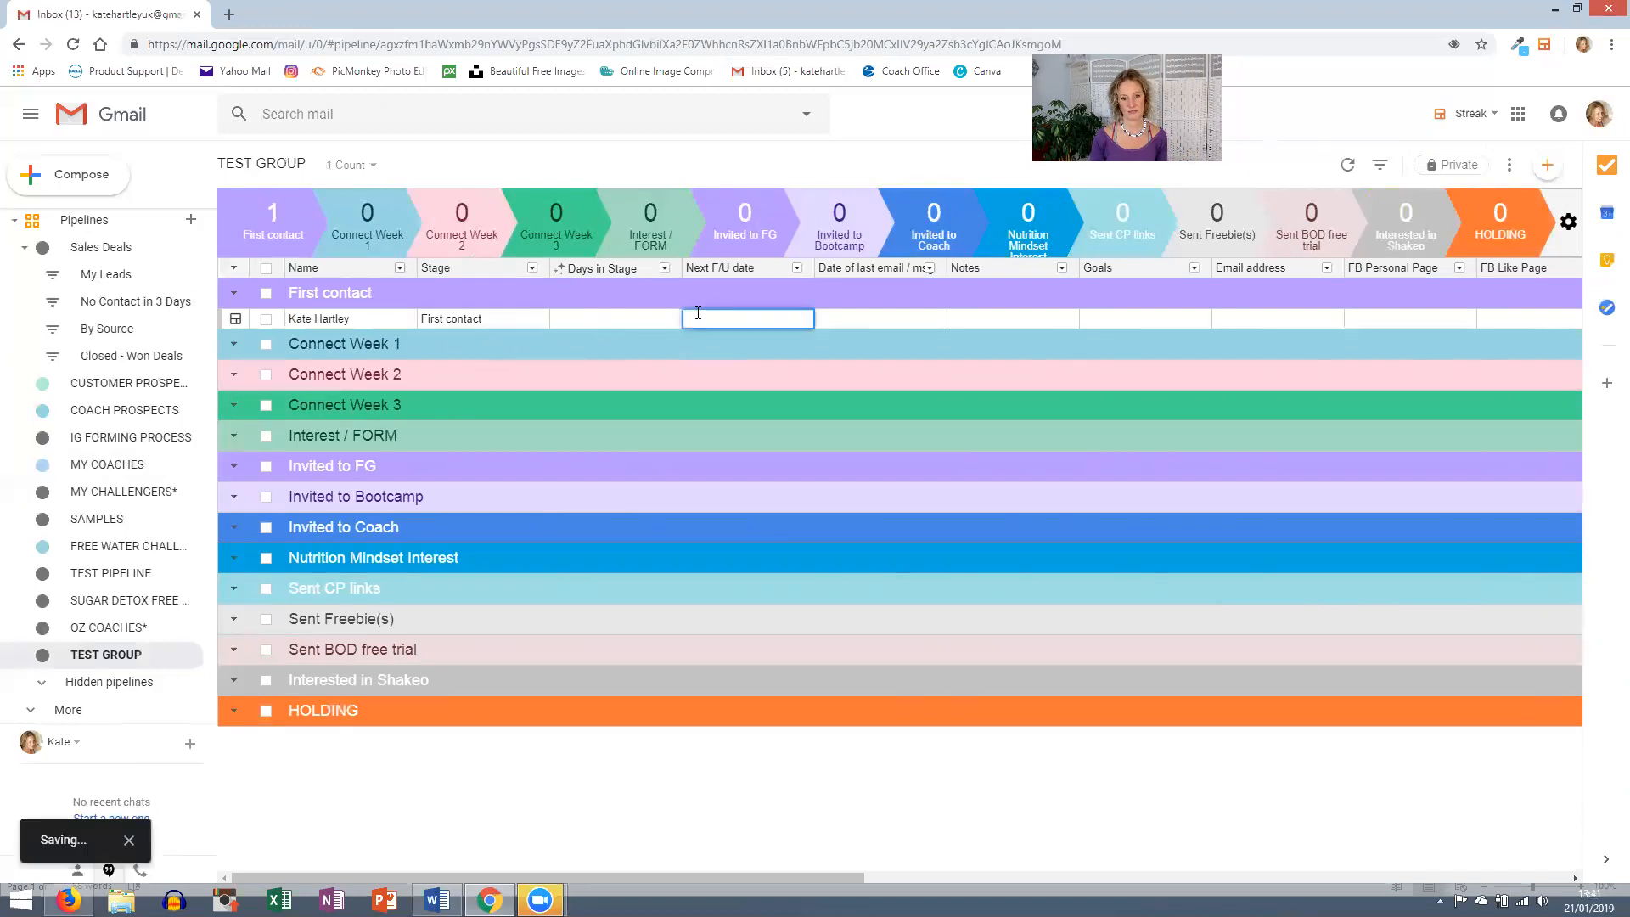
click(235, 319)
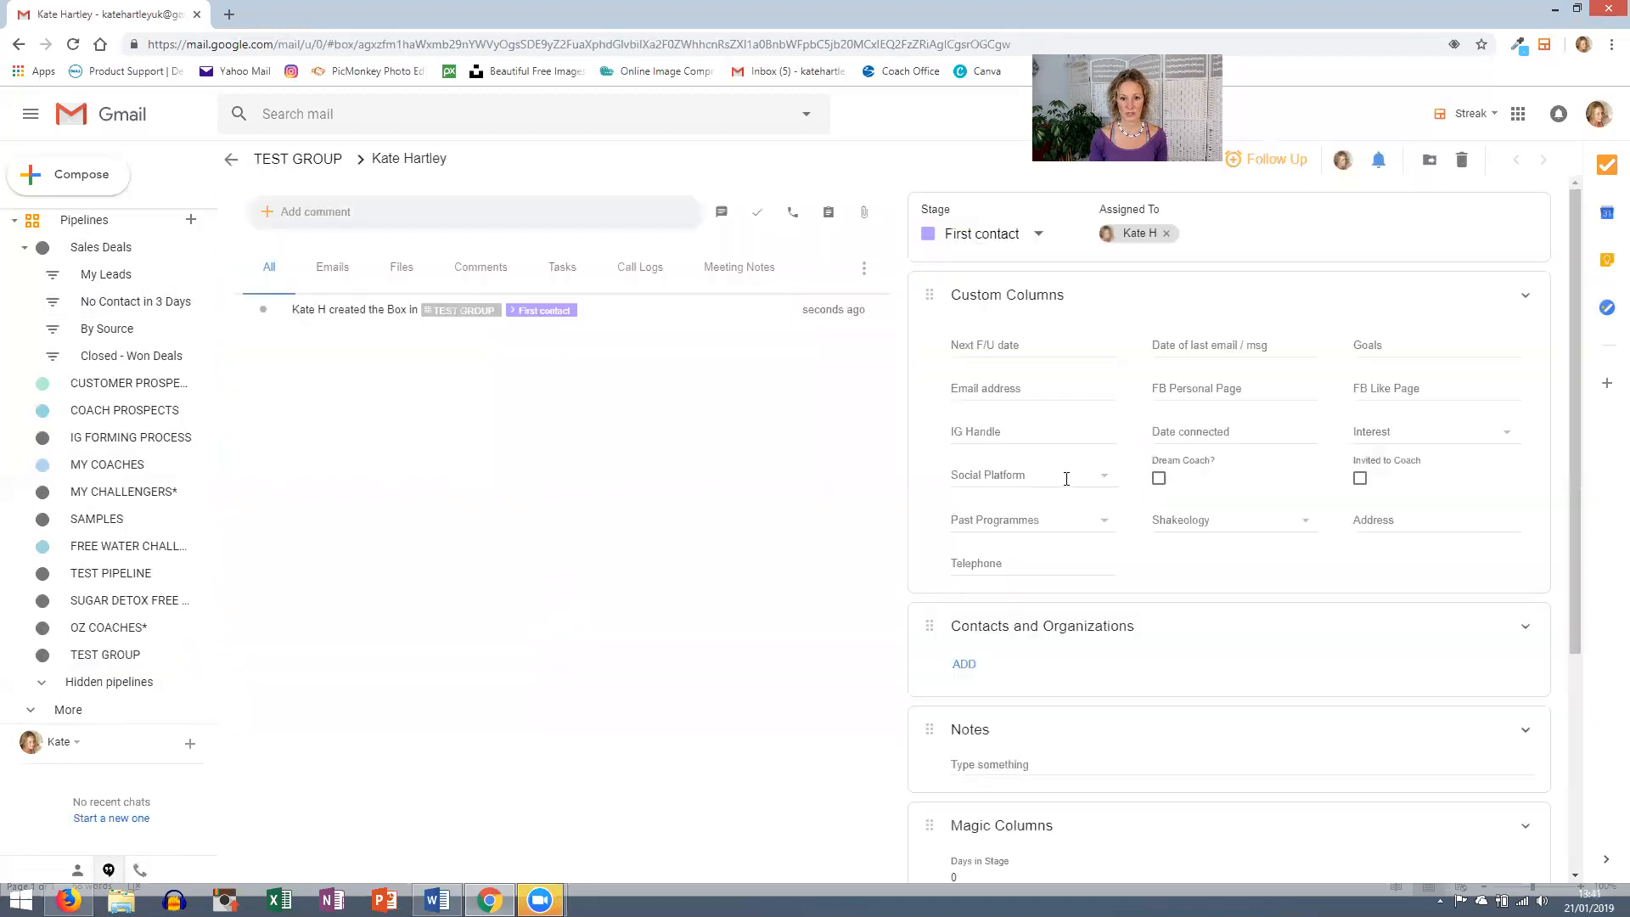
- Set the Next F/U date to Jan 22 and the last email date to Jan 21
click(1040, 357)
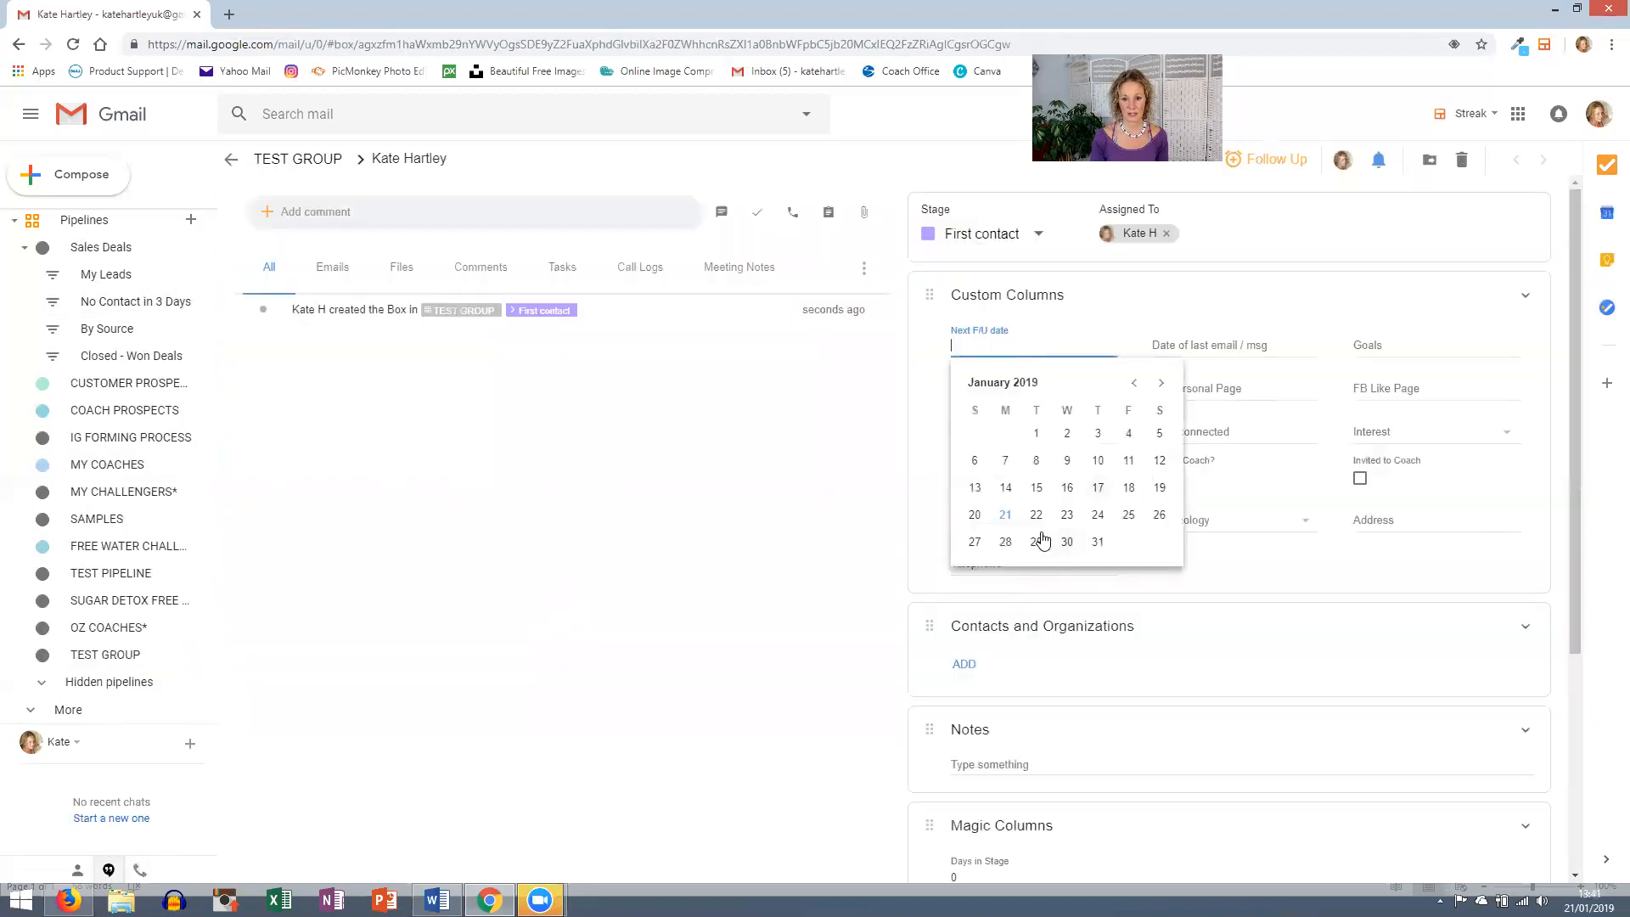
click(1035, 516)
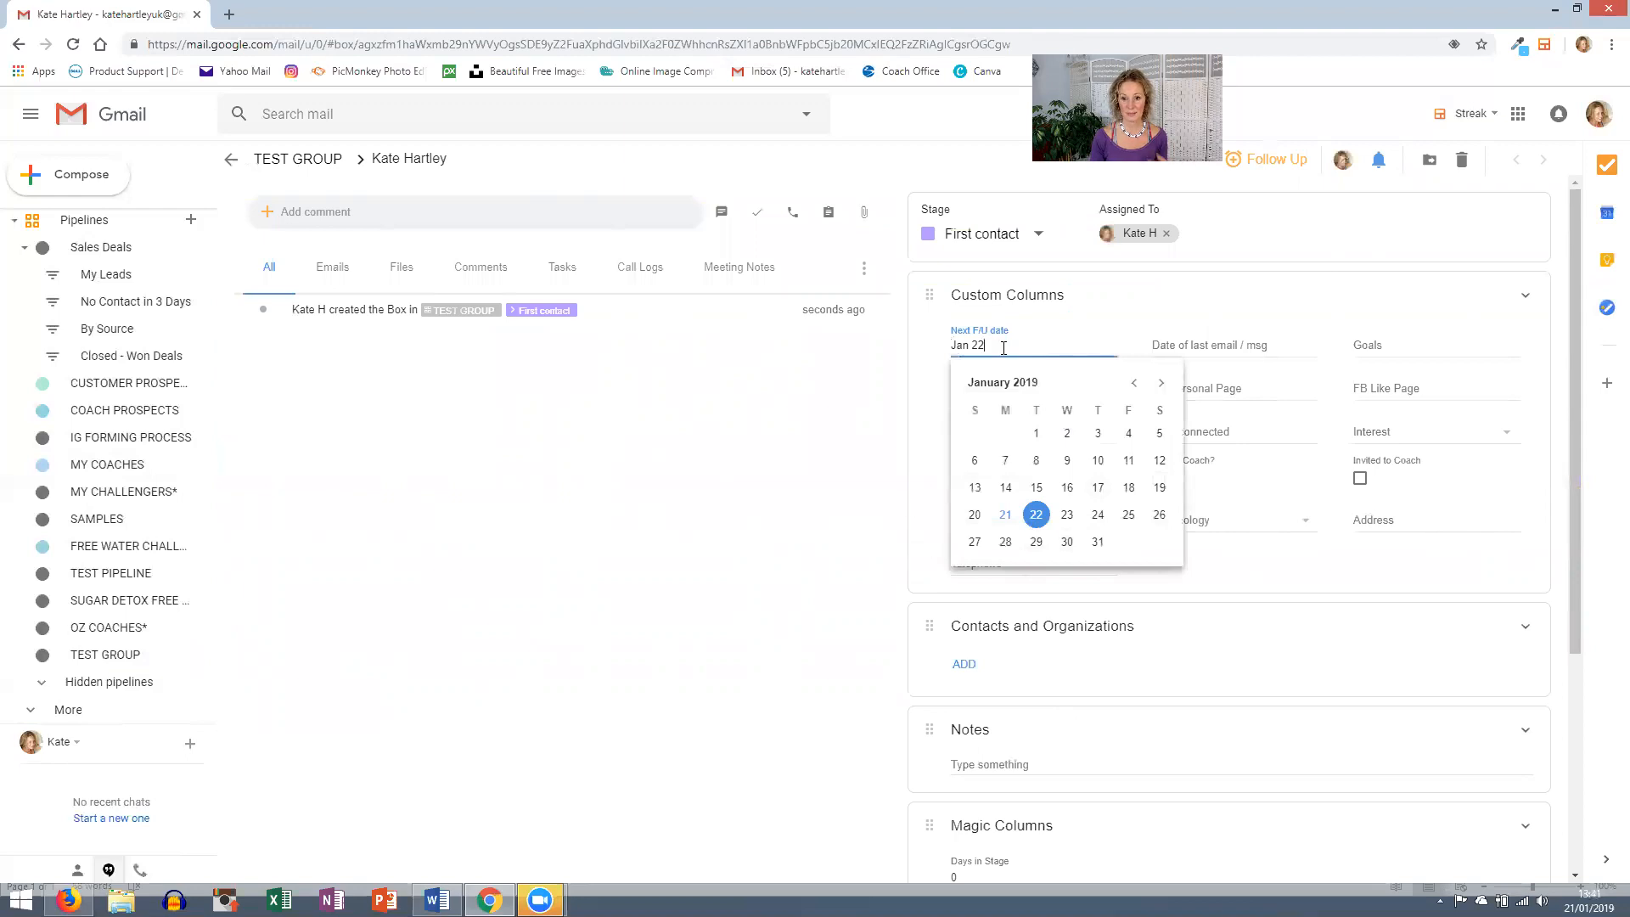
click(1179, 344)
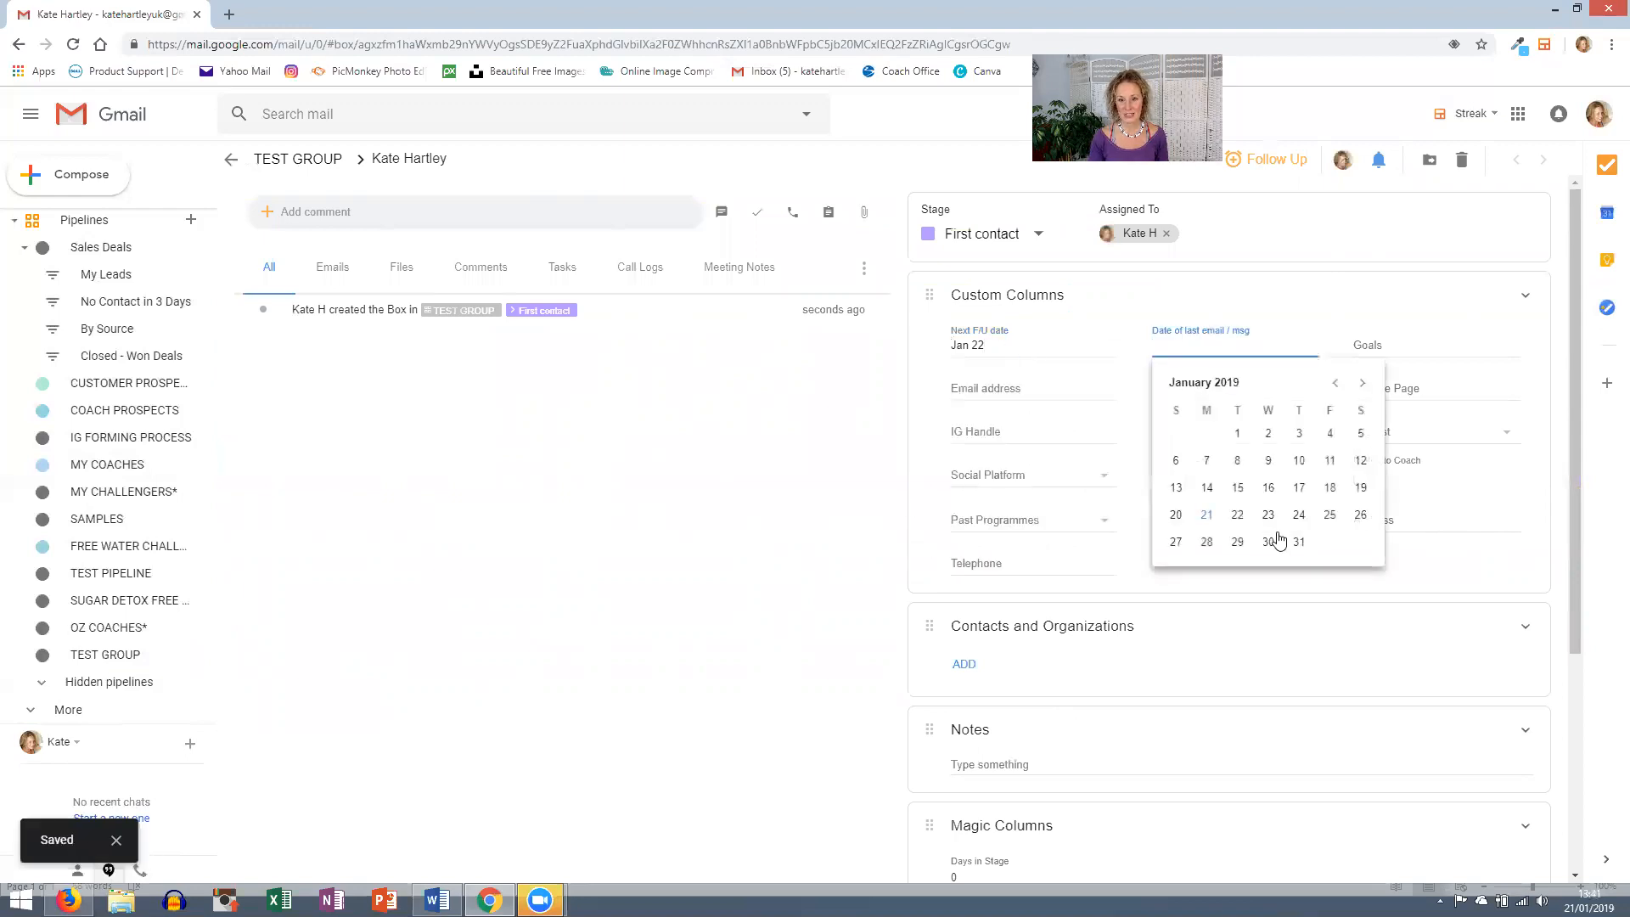
click(1206, 514)
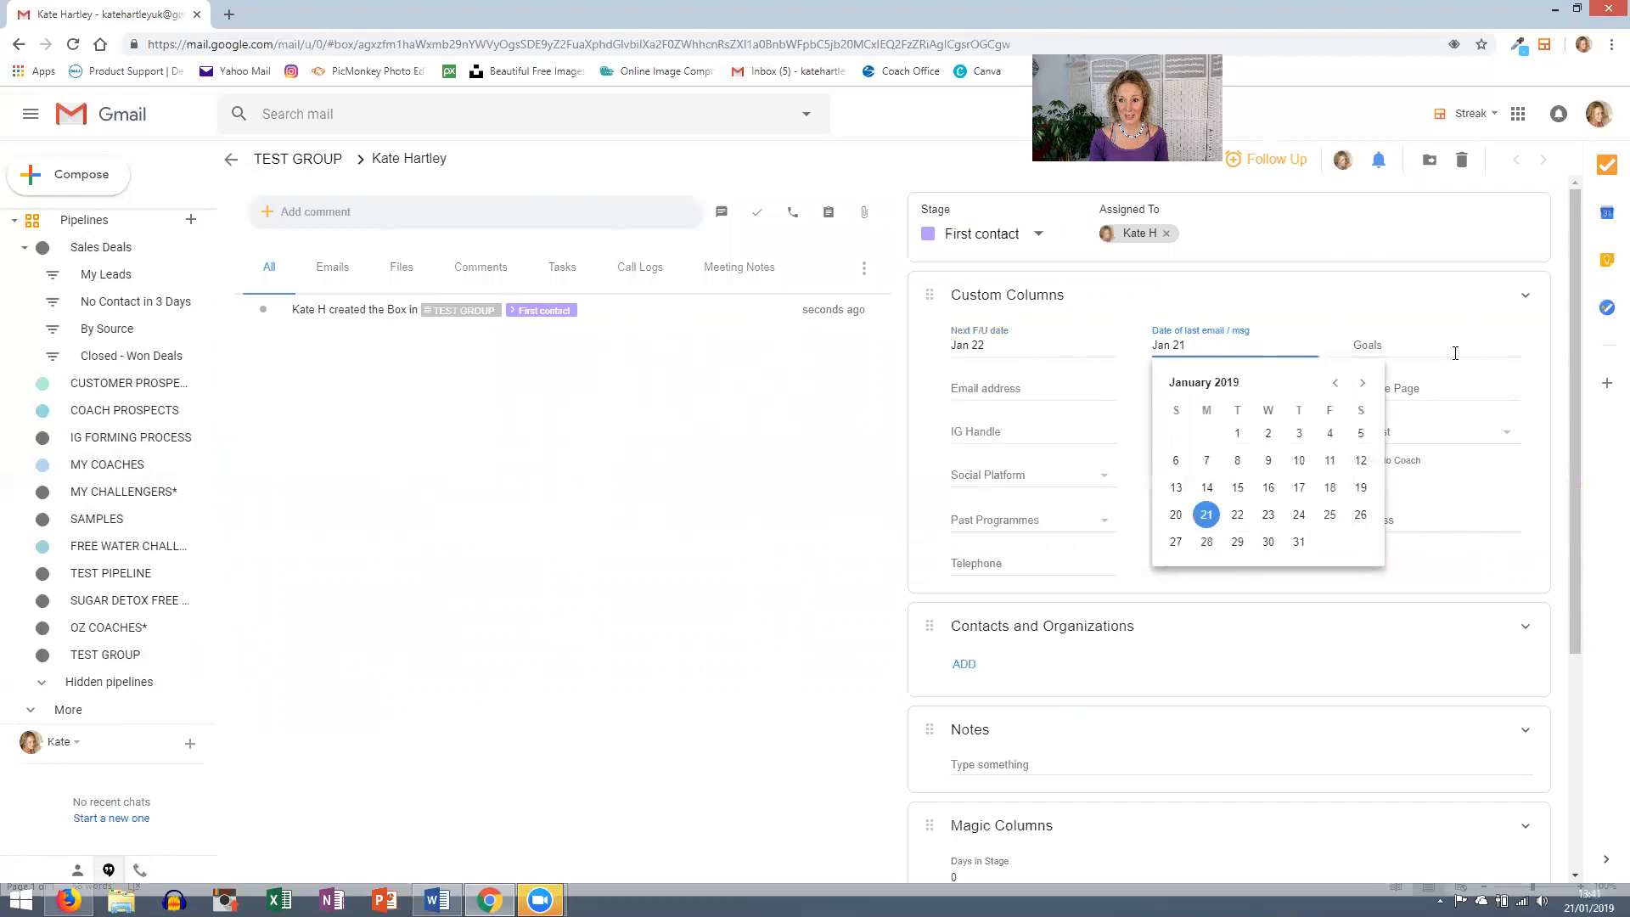
- Fill Goals with 'Lose 2 lbs, reduce the wine I drink every night, get better sleep, work more productively.'
click(1453, 350)
text(Los)
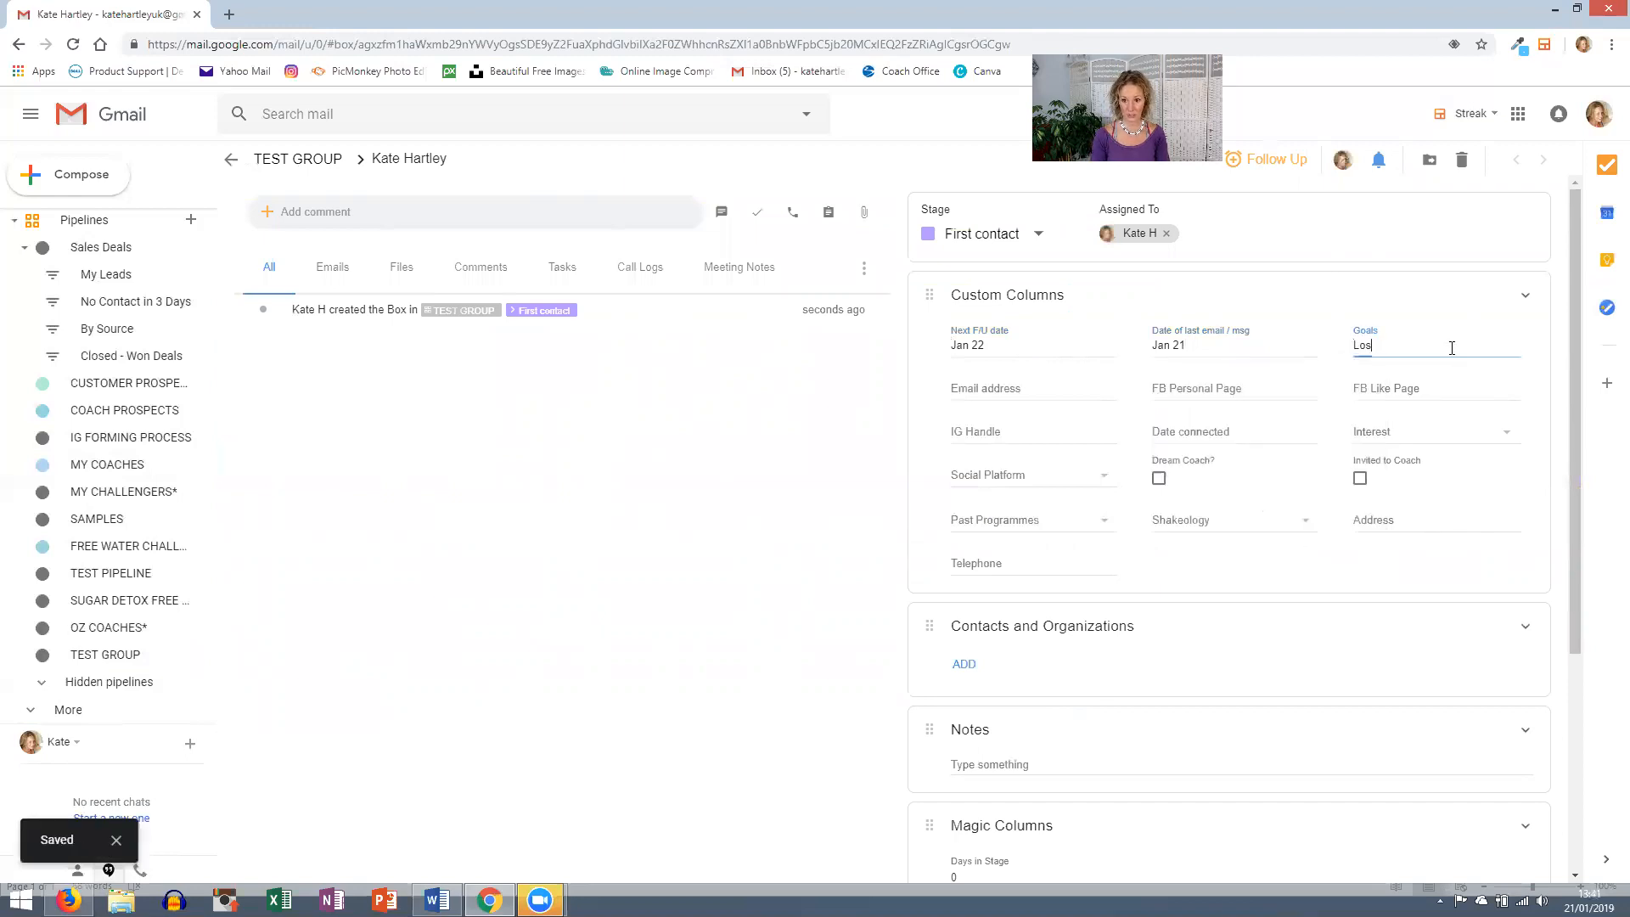
text(e 2 lbs)
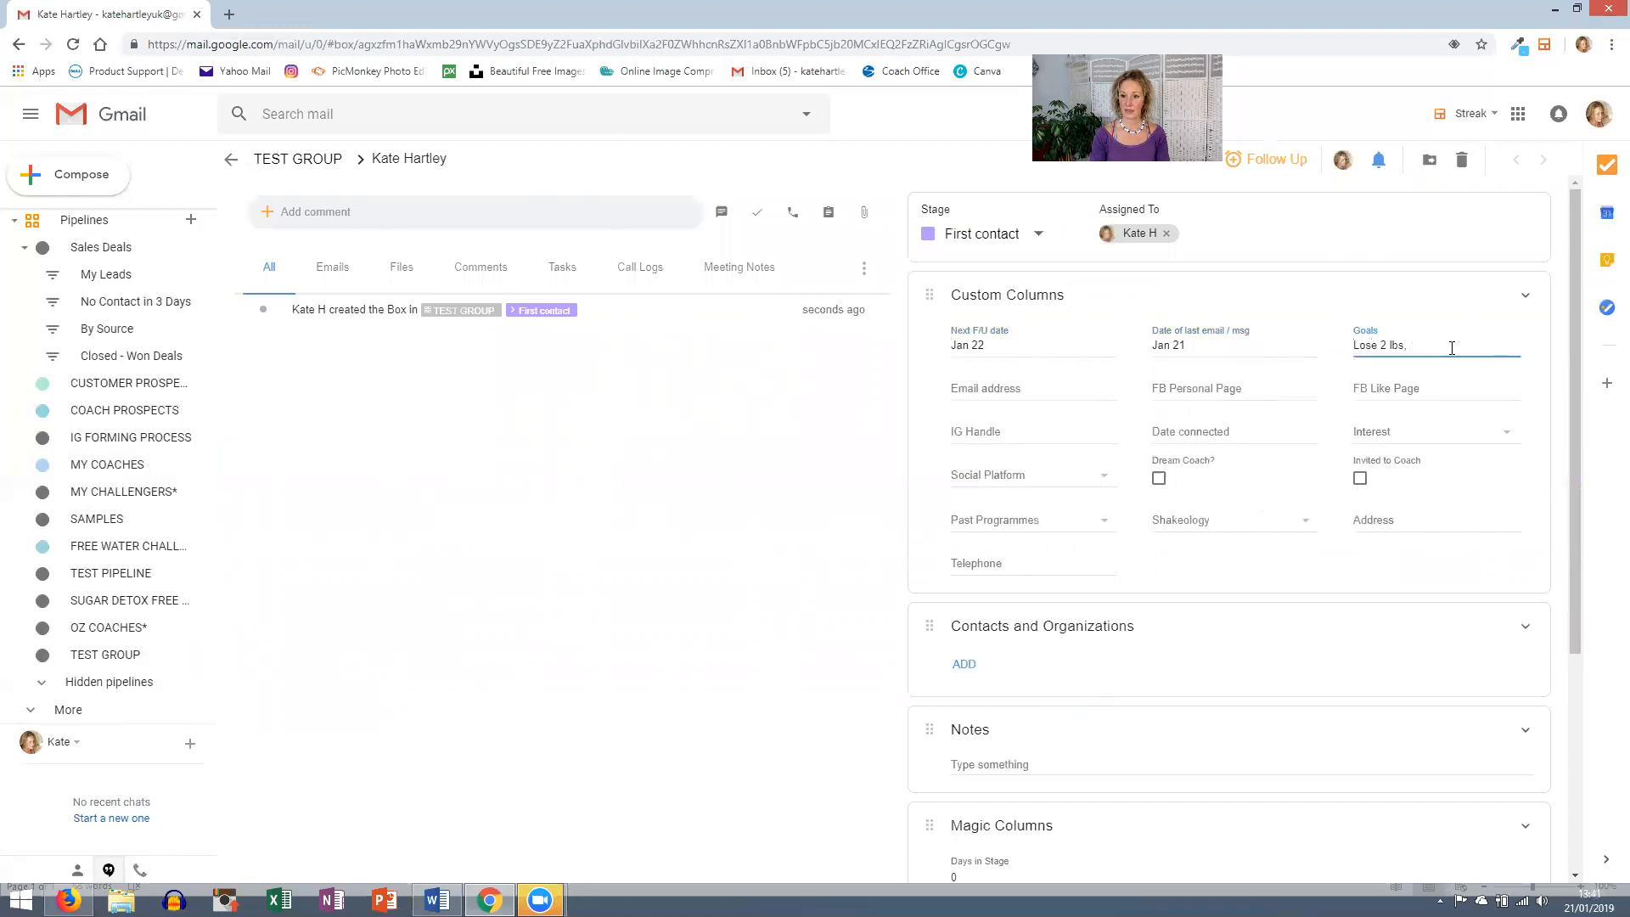
text(, reduce the wine I drink ev)
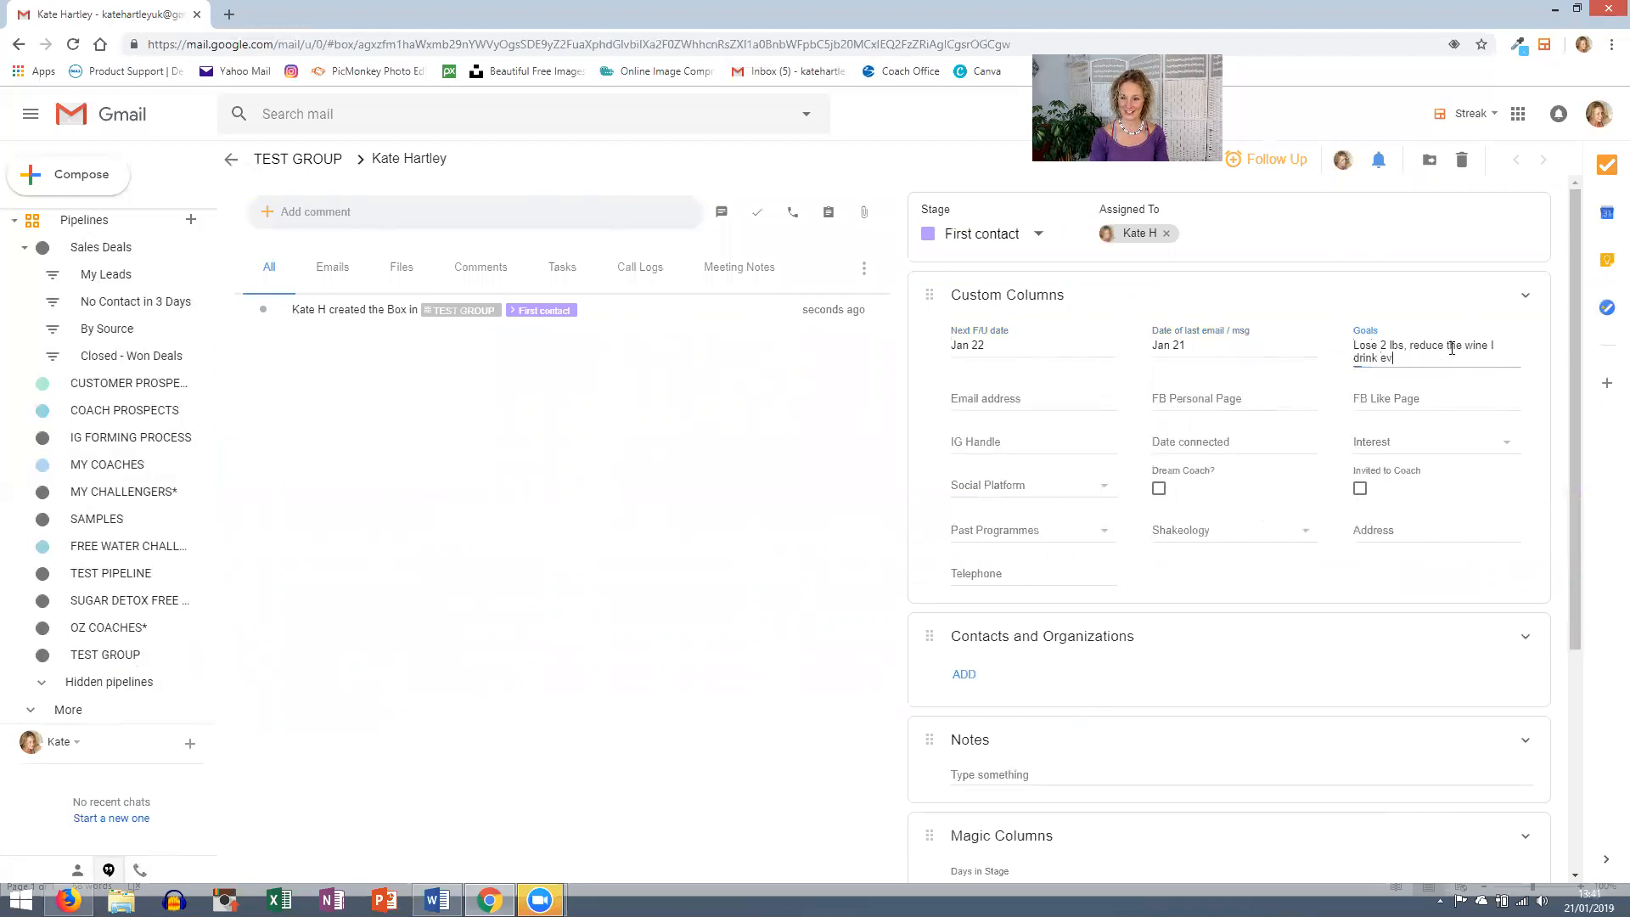
text(ery night, g)
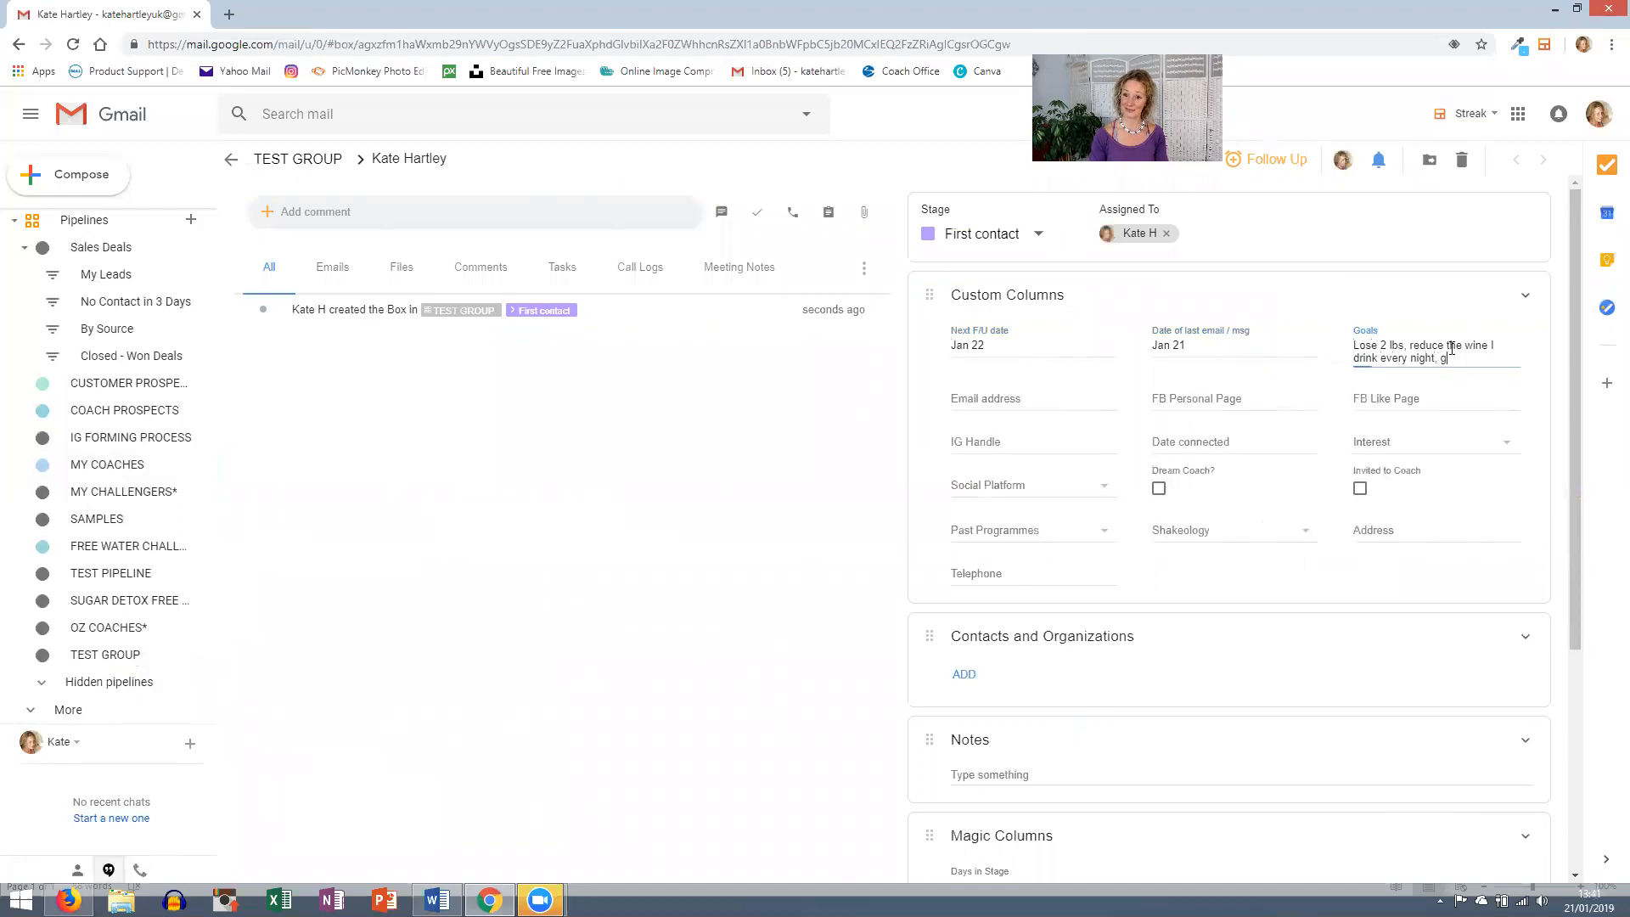
text(et better sleep.)
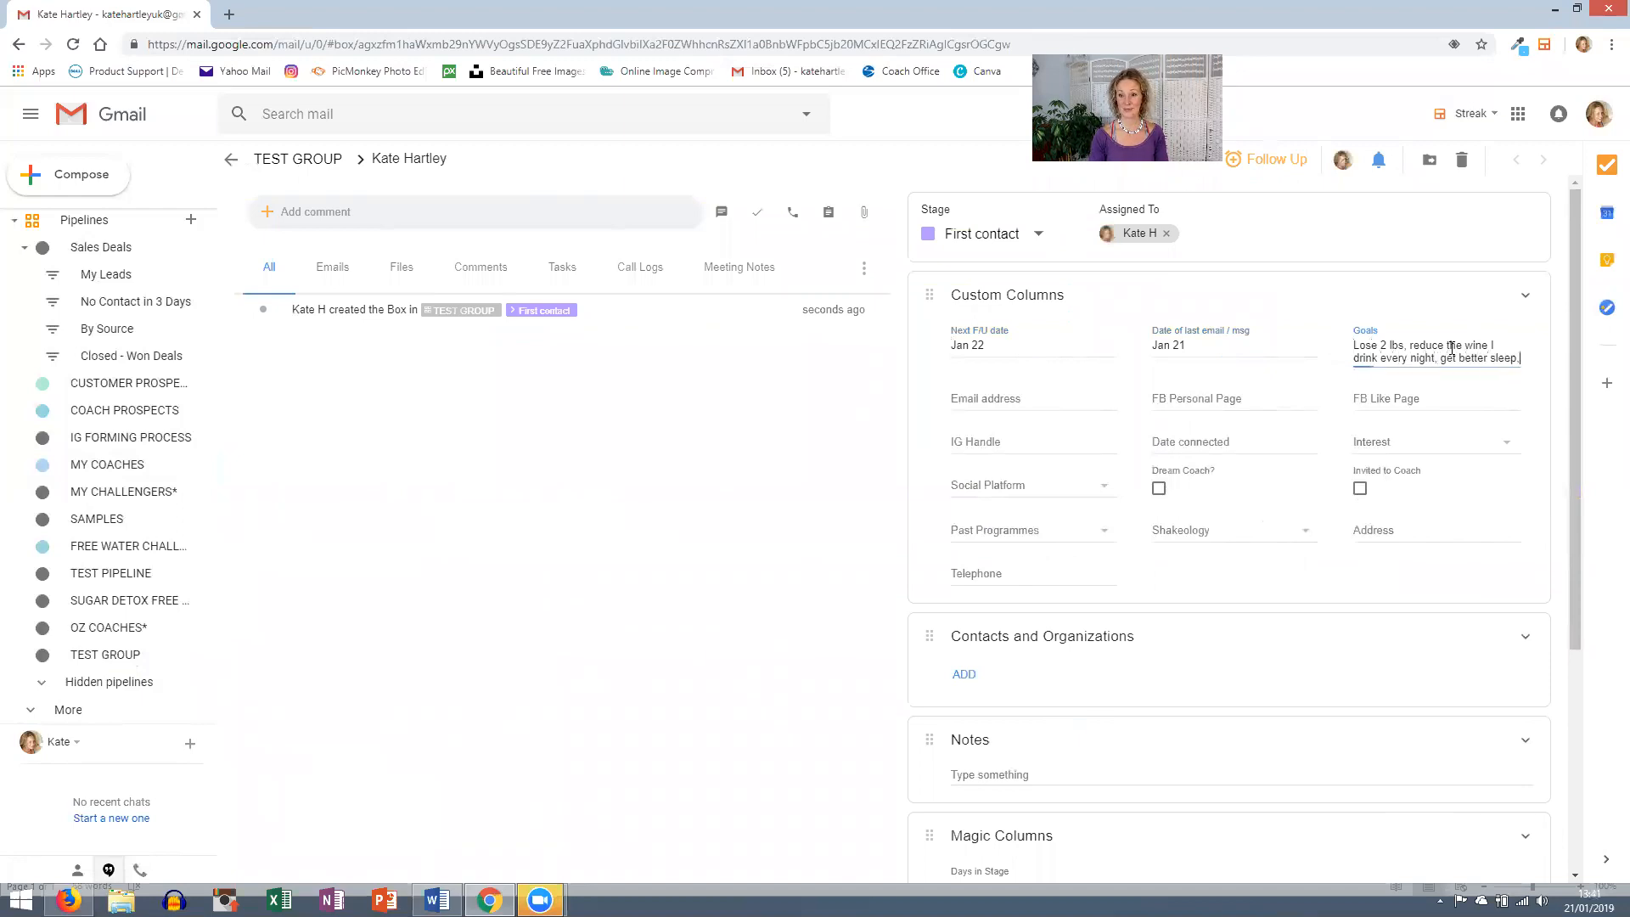
key(BackSpace)
text(, wo)
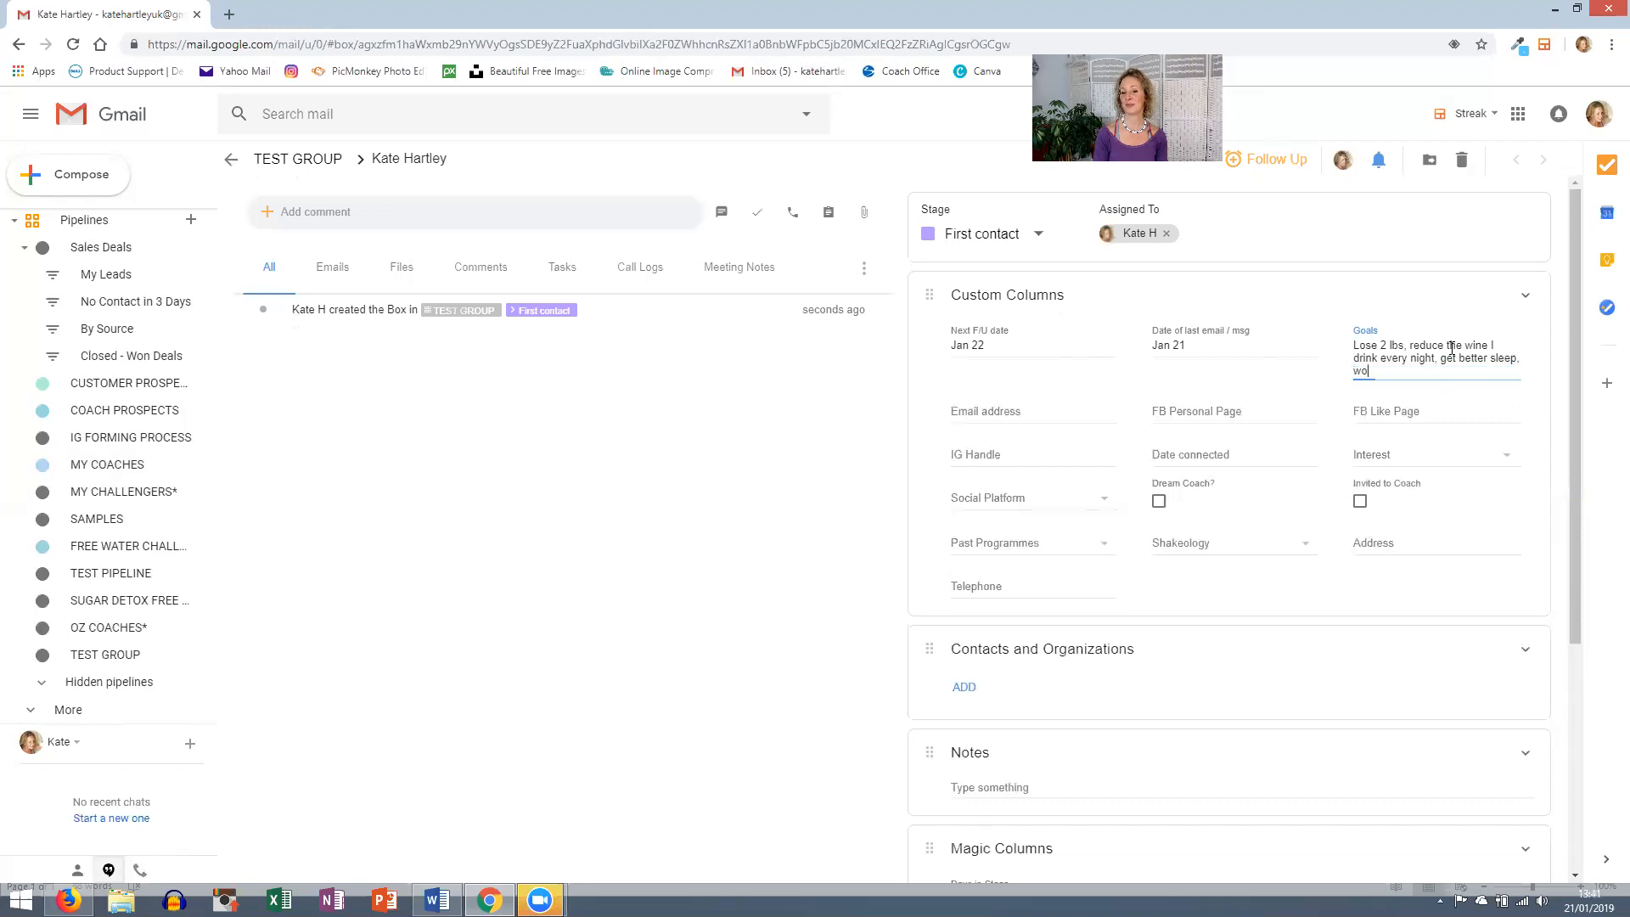
text(rk more produc)
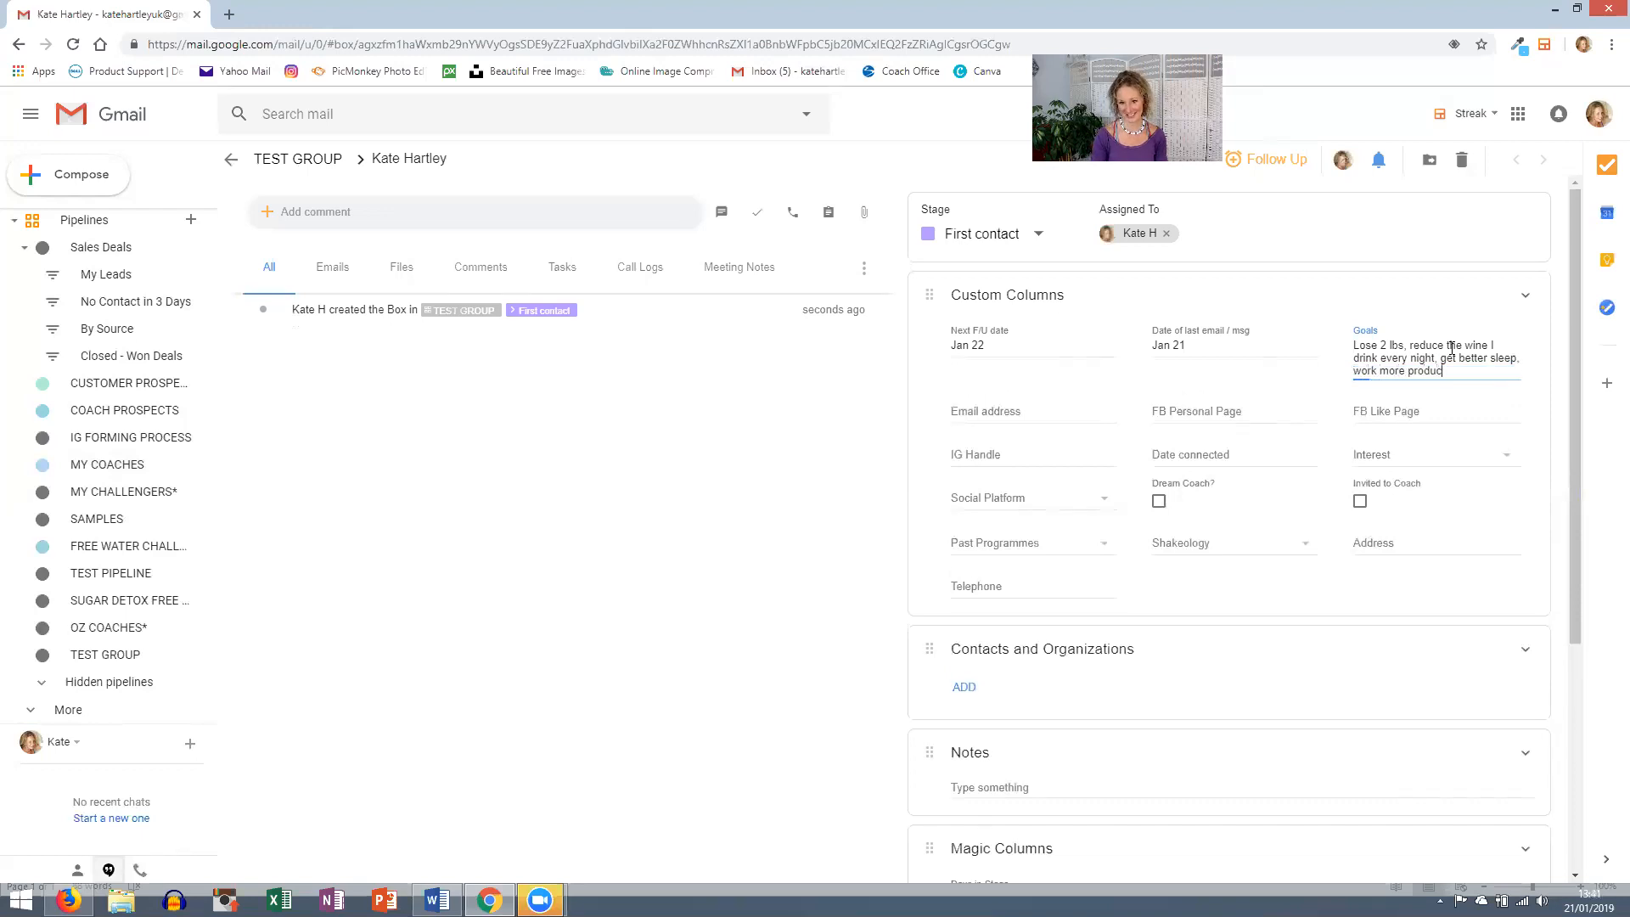
text(ely.)
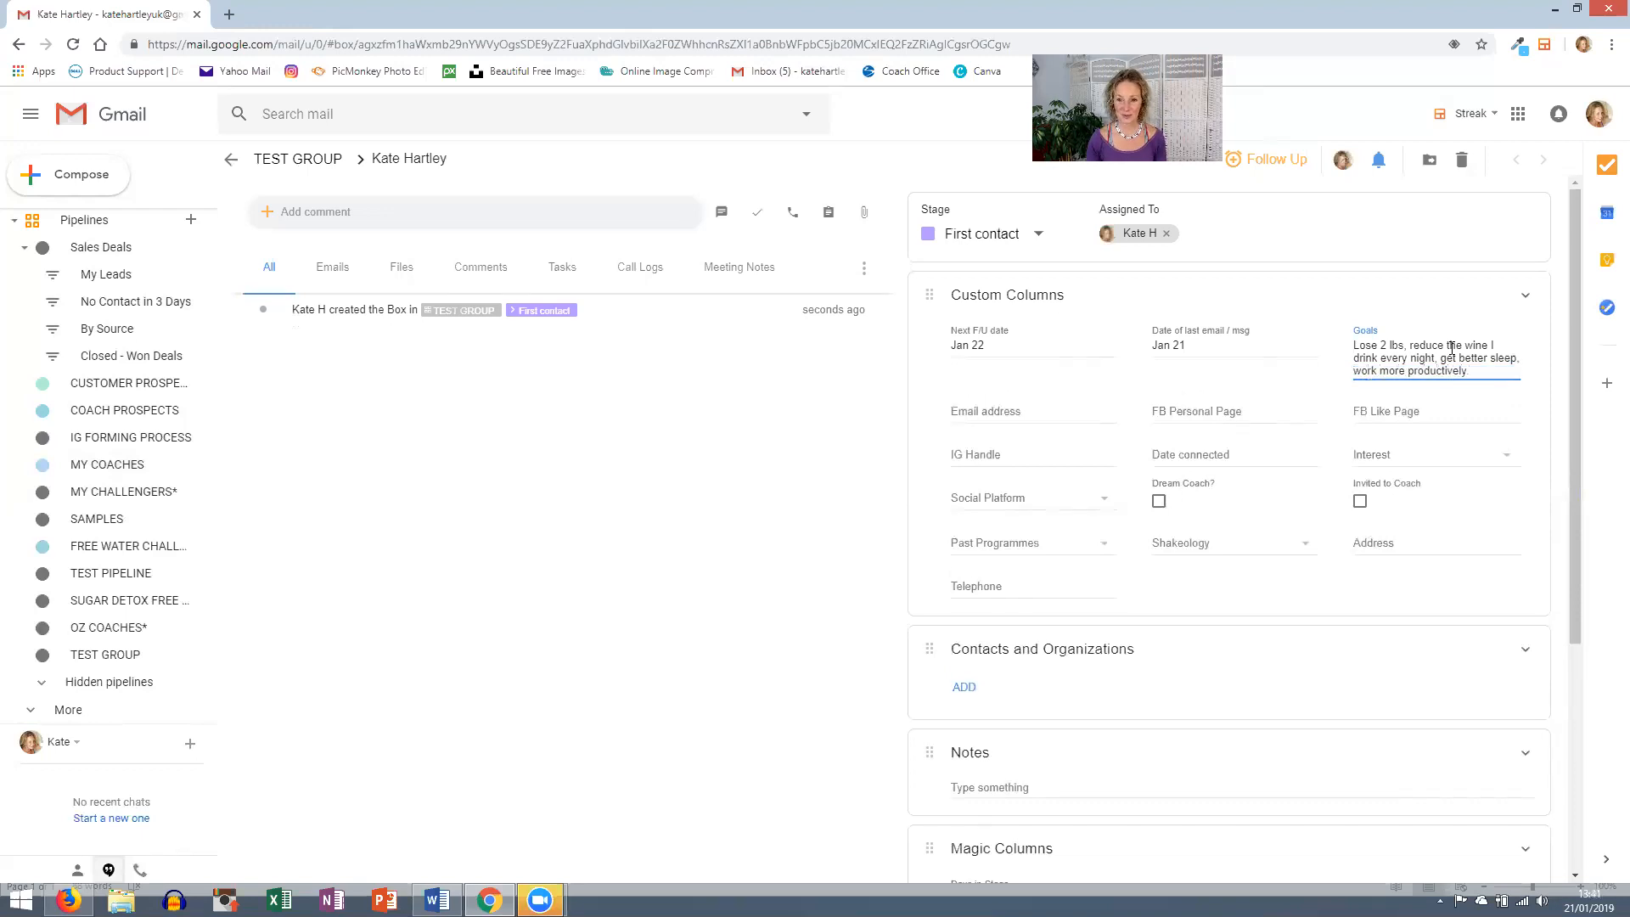
- Enter the contact's Facebook handle in the FB Personal Page field
click(1256, 420)
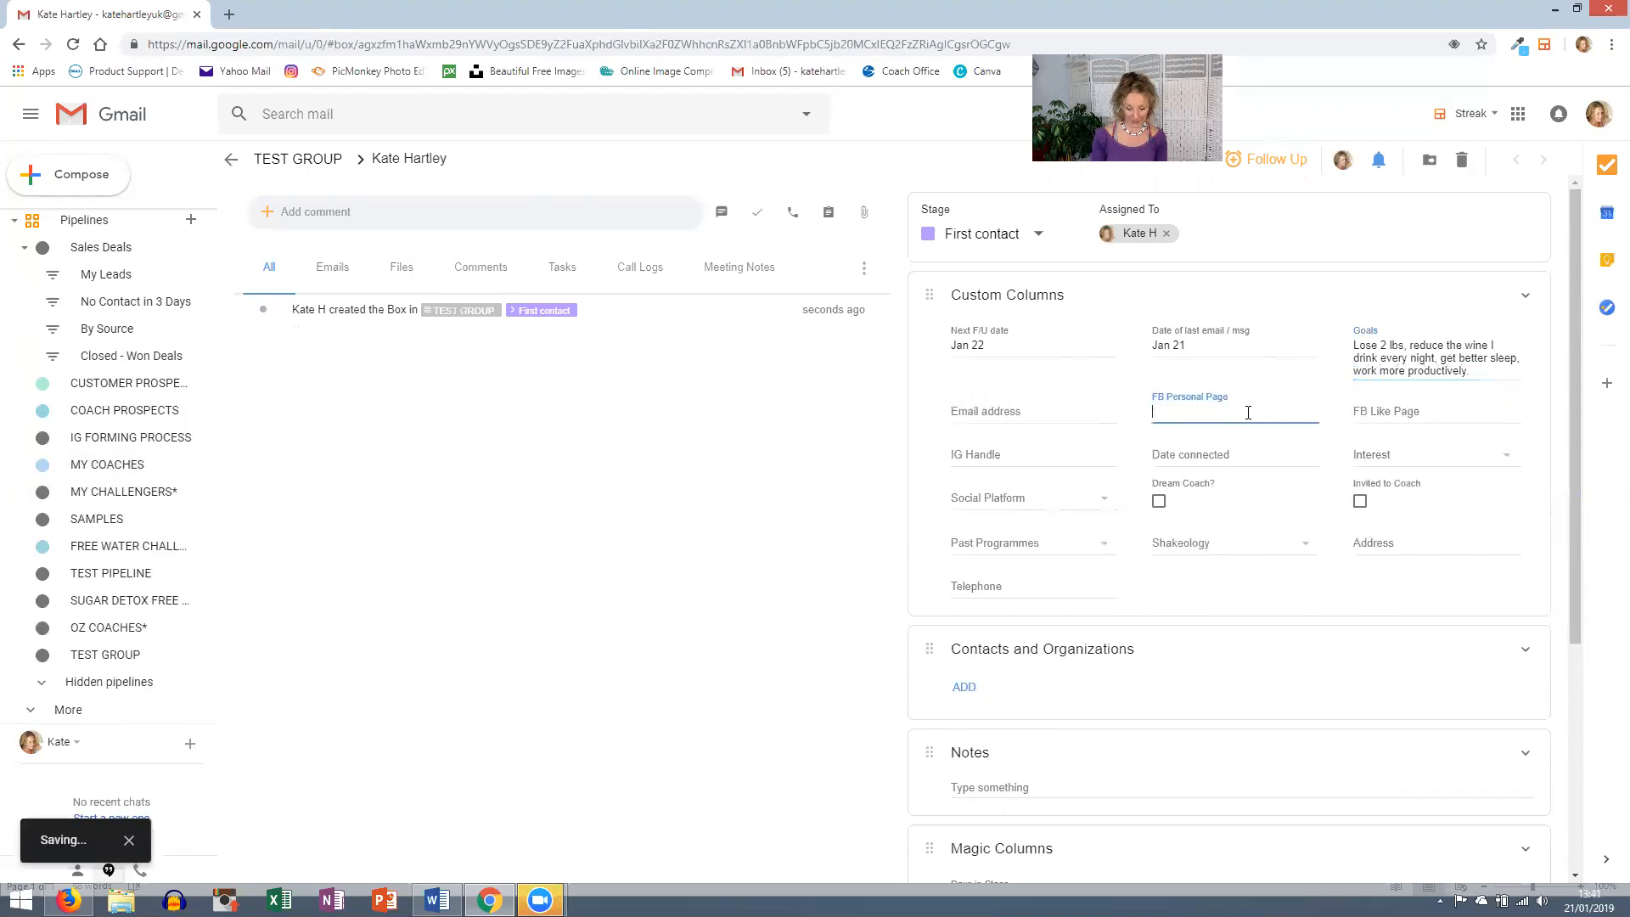
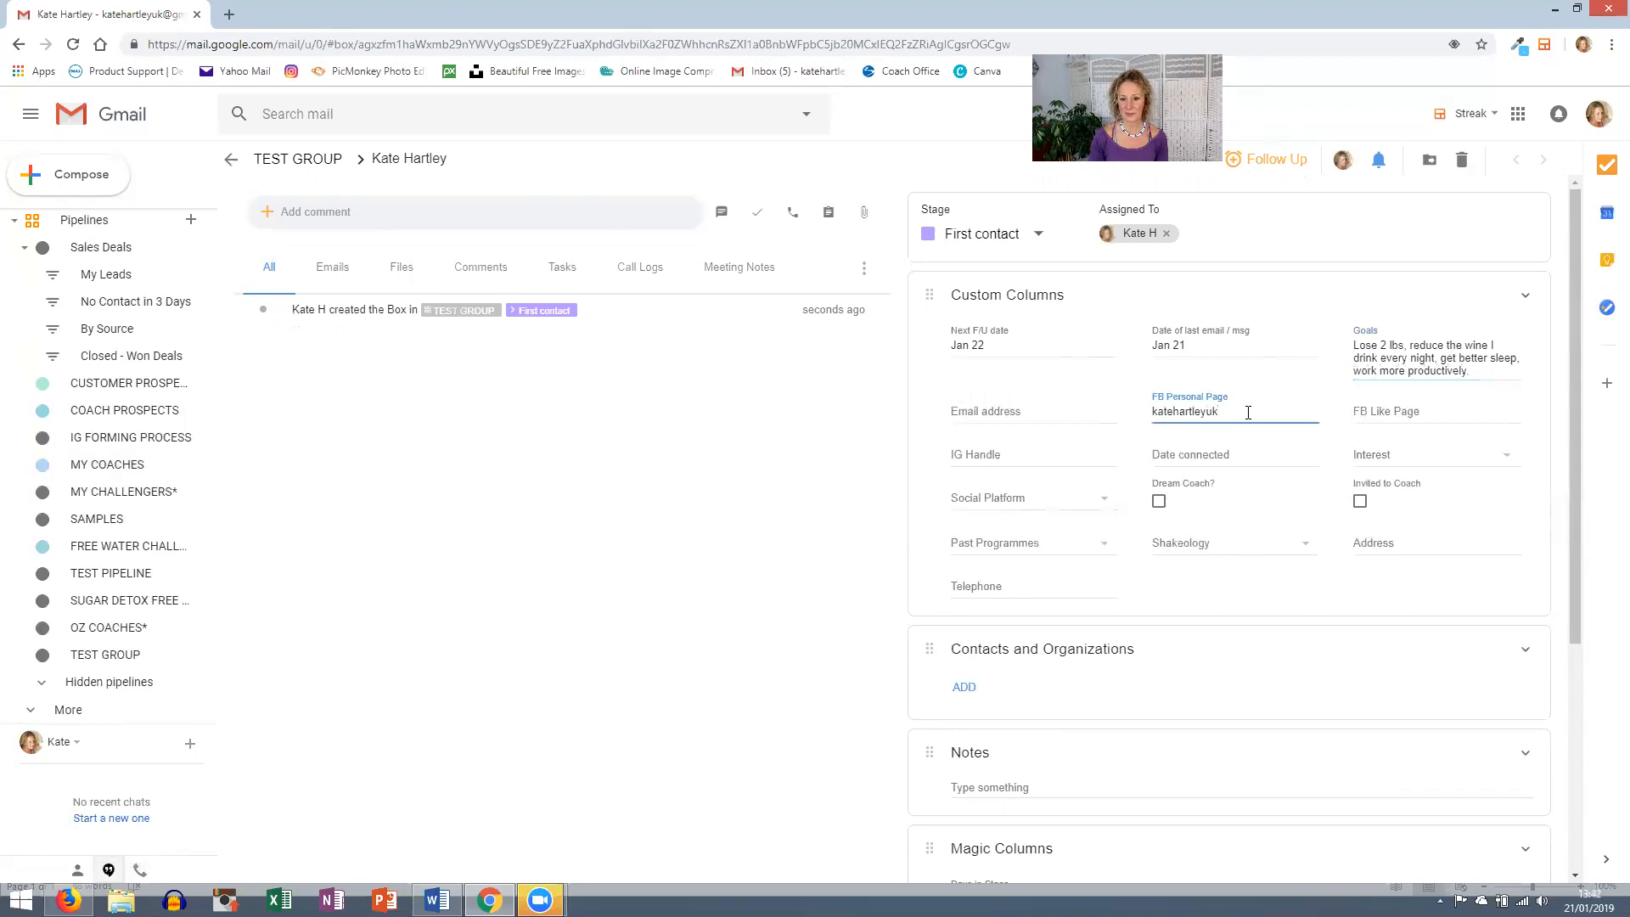
click(1005, 452)
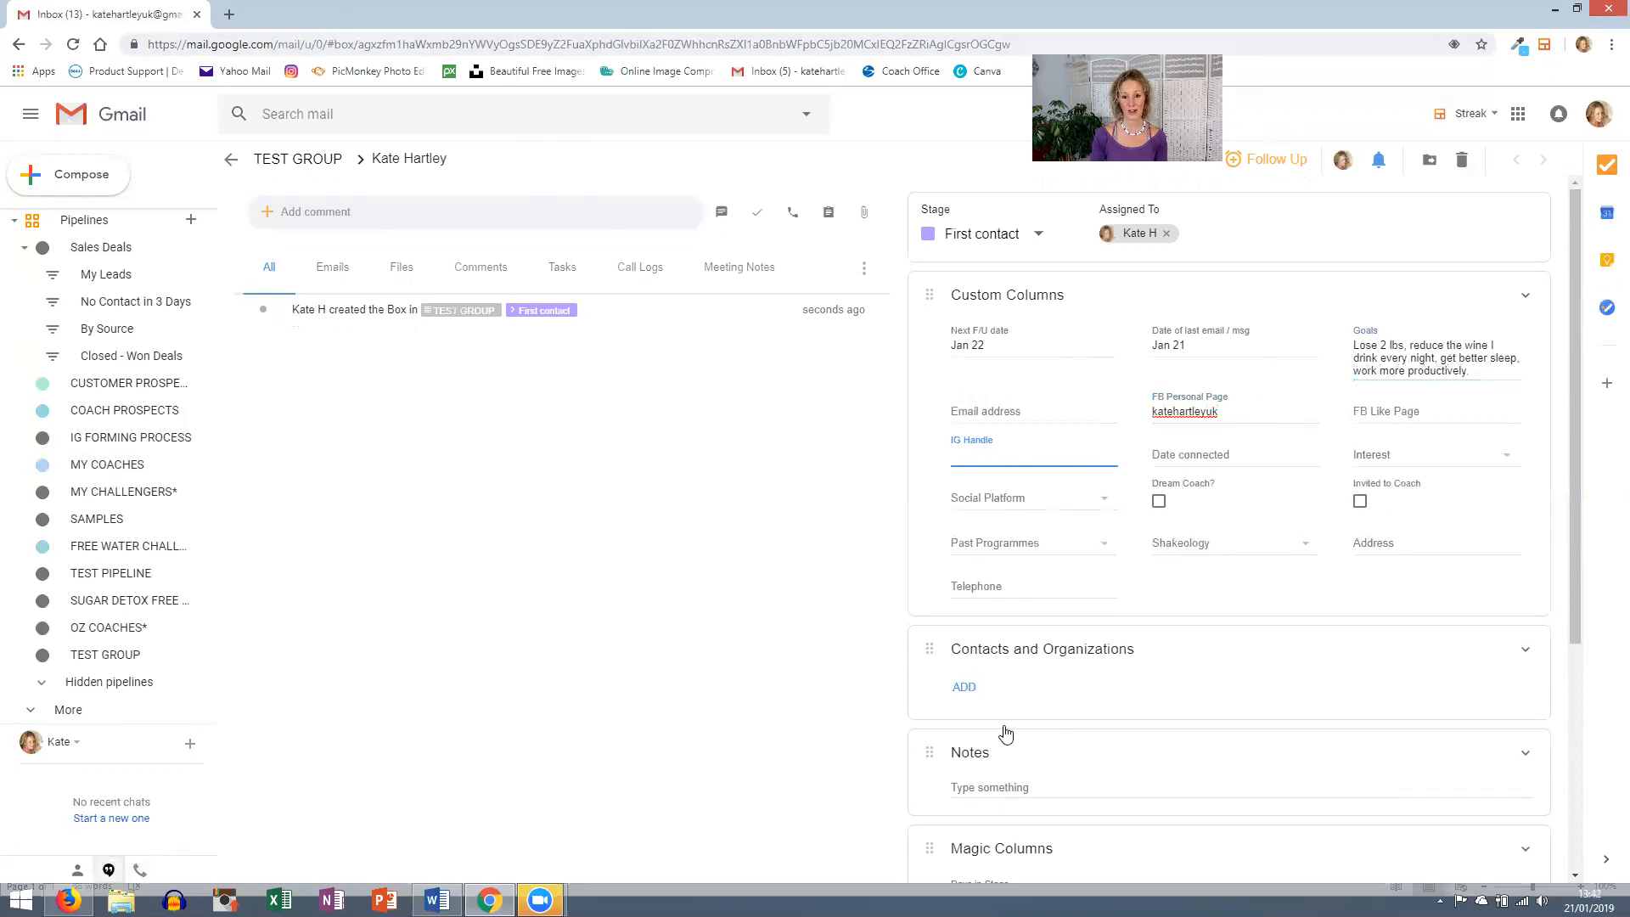
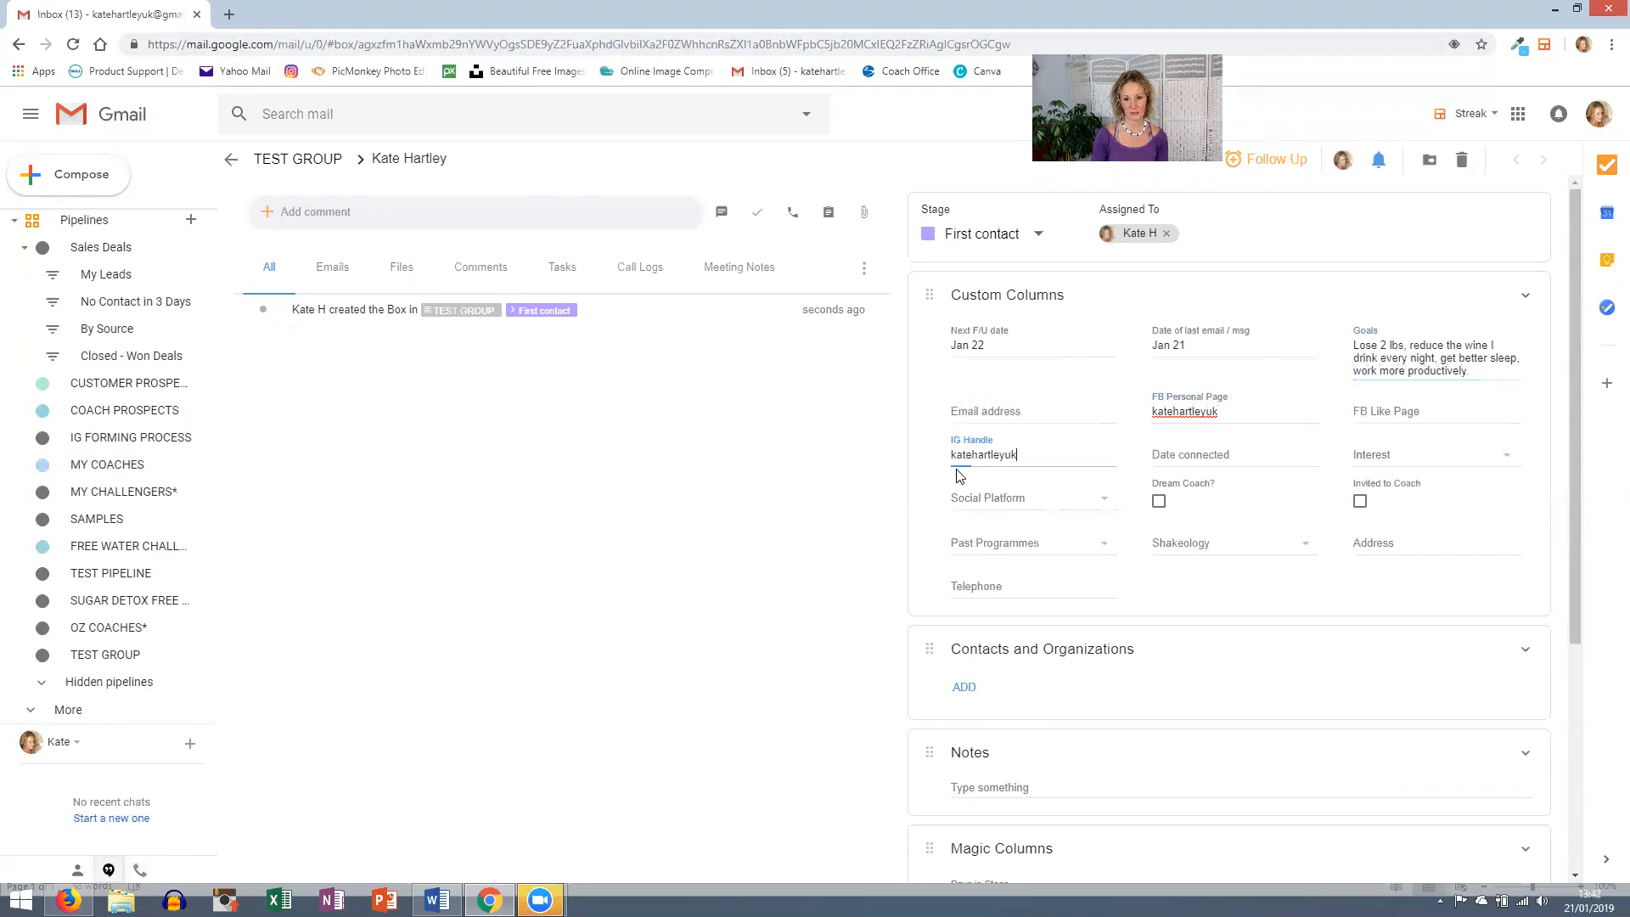
- Enter the contact's IG handle, set Social Platform to FB, IG, IG Story, and Date connected to Jan 14
click(986, 497)
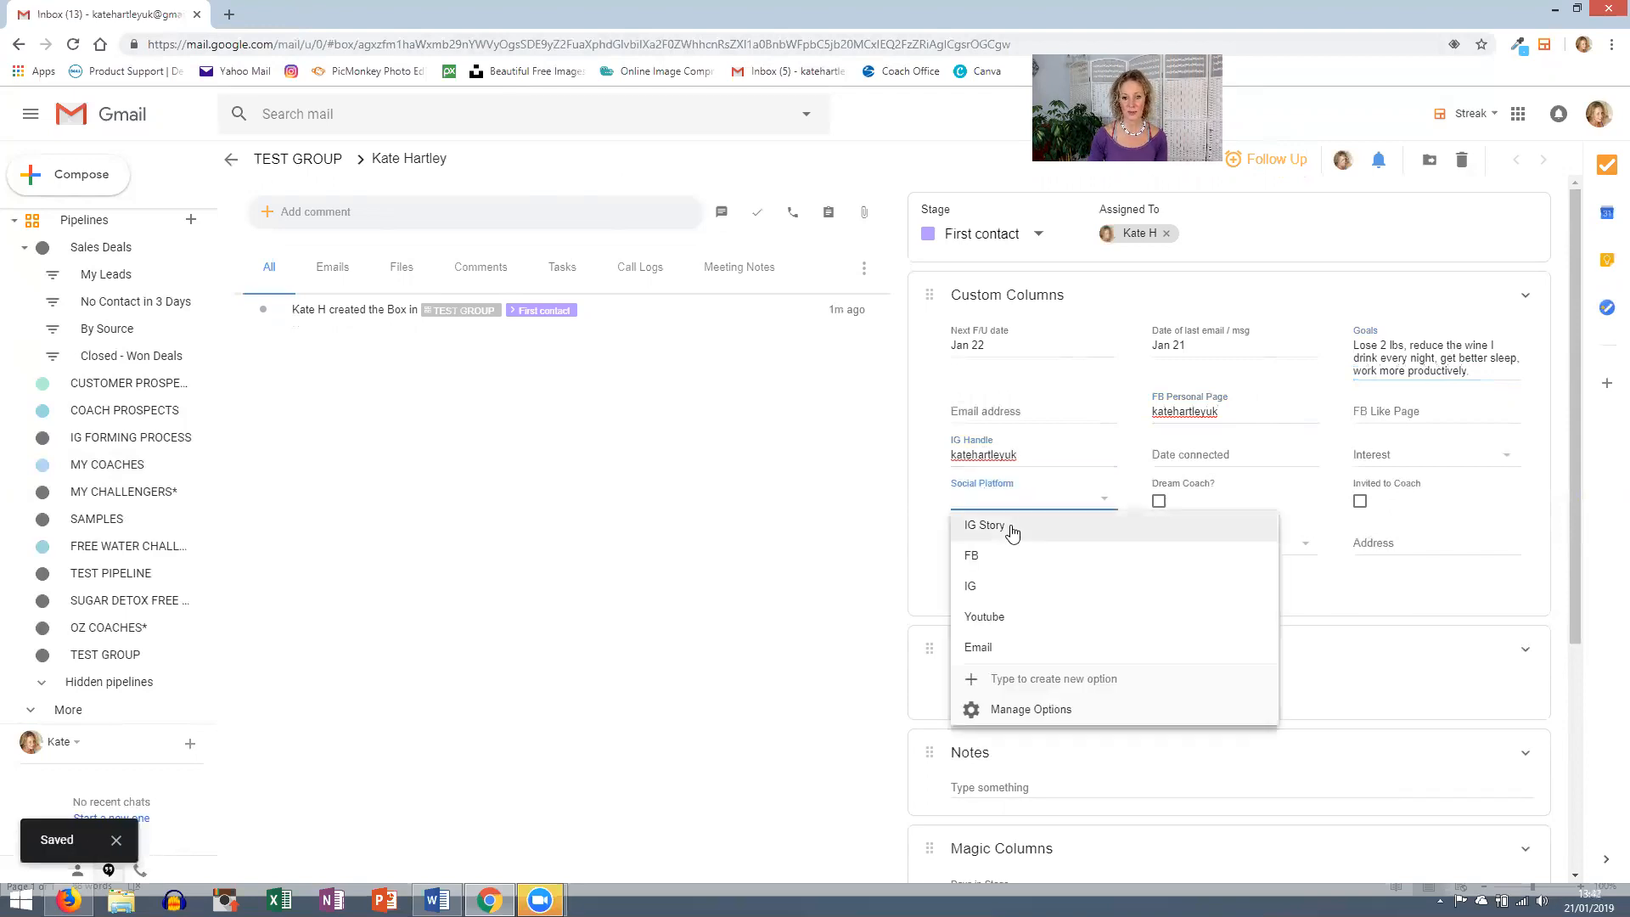
click(972, 555)
click(987, 586)
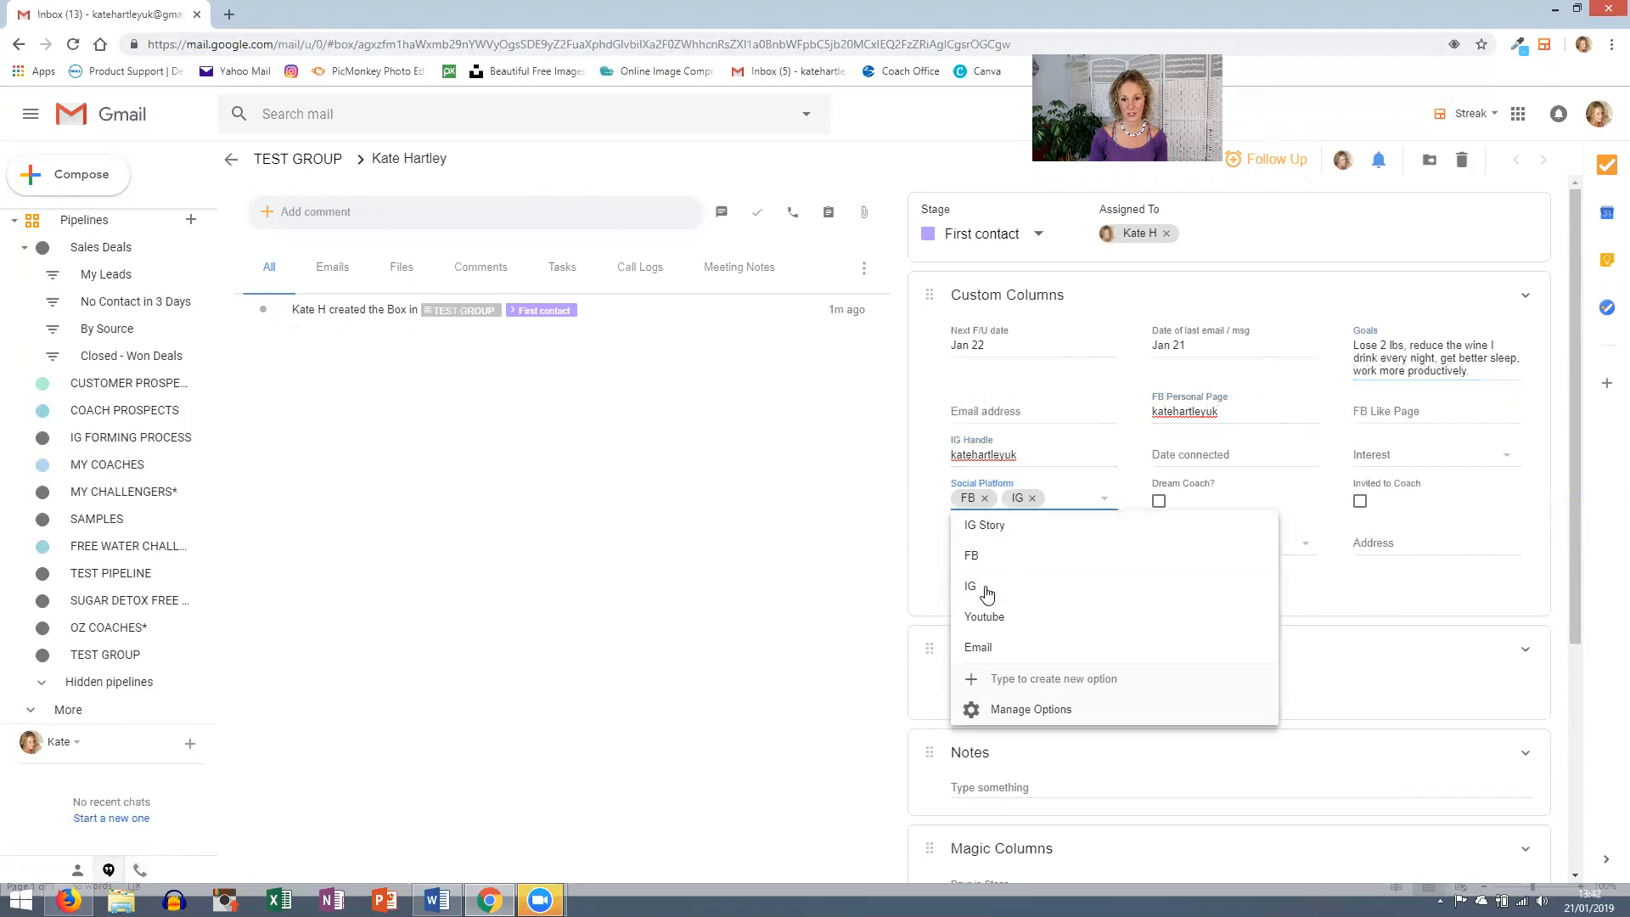
click(1000, 527)
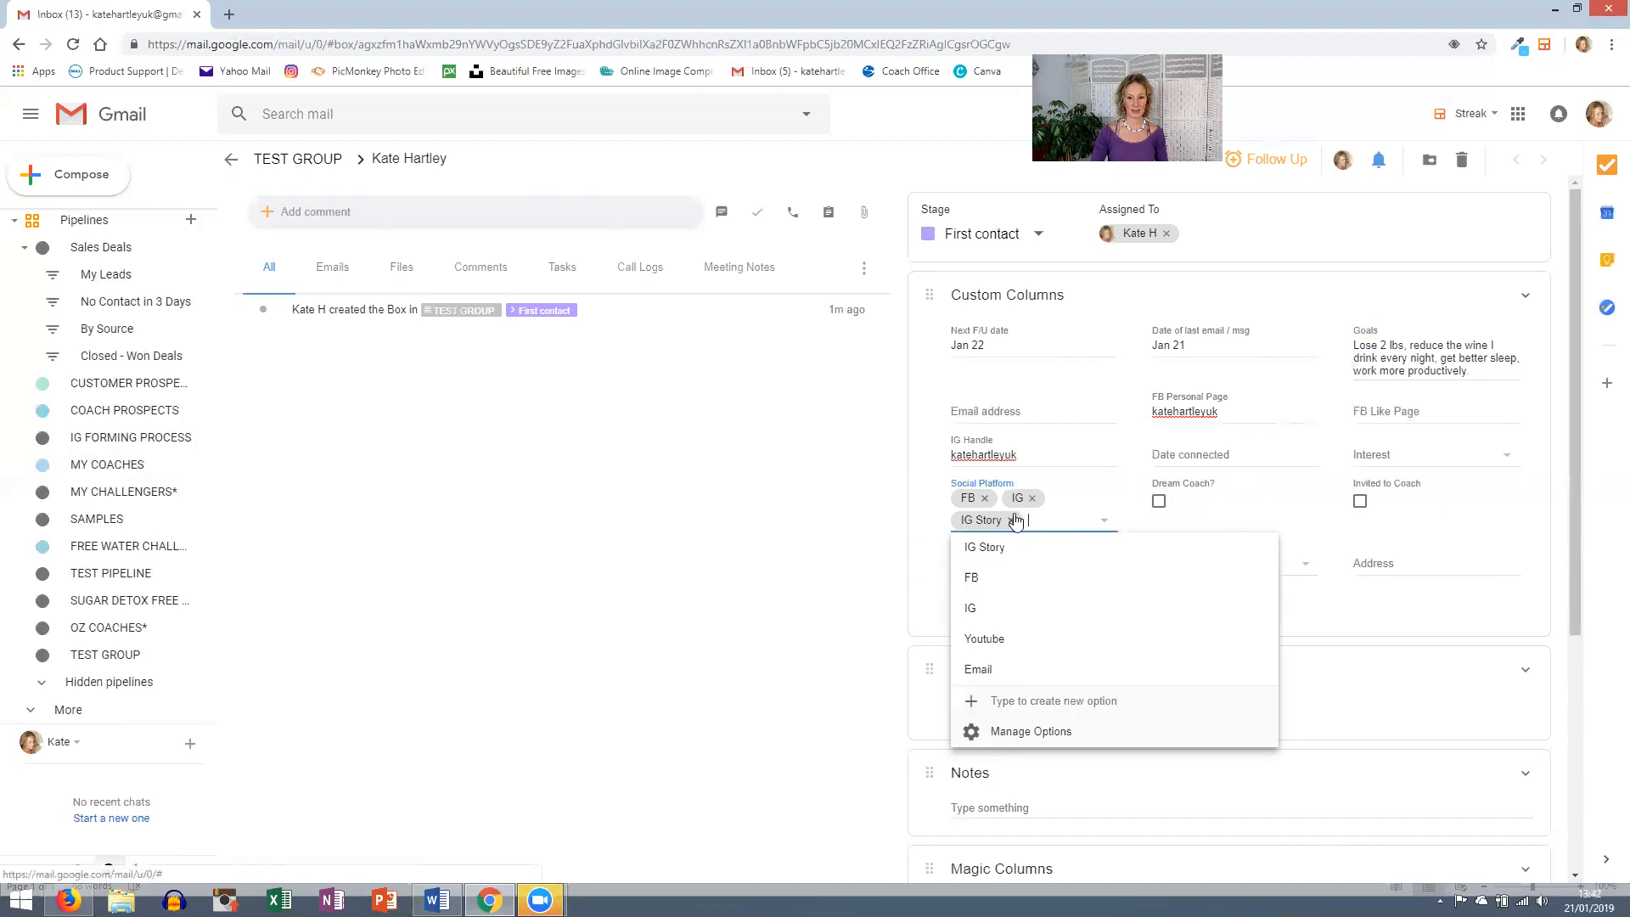
click(1189, 455)
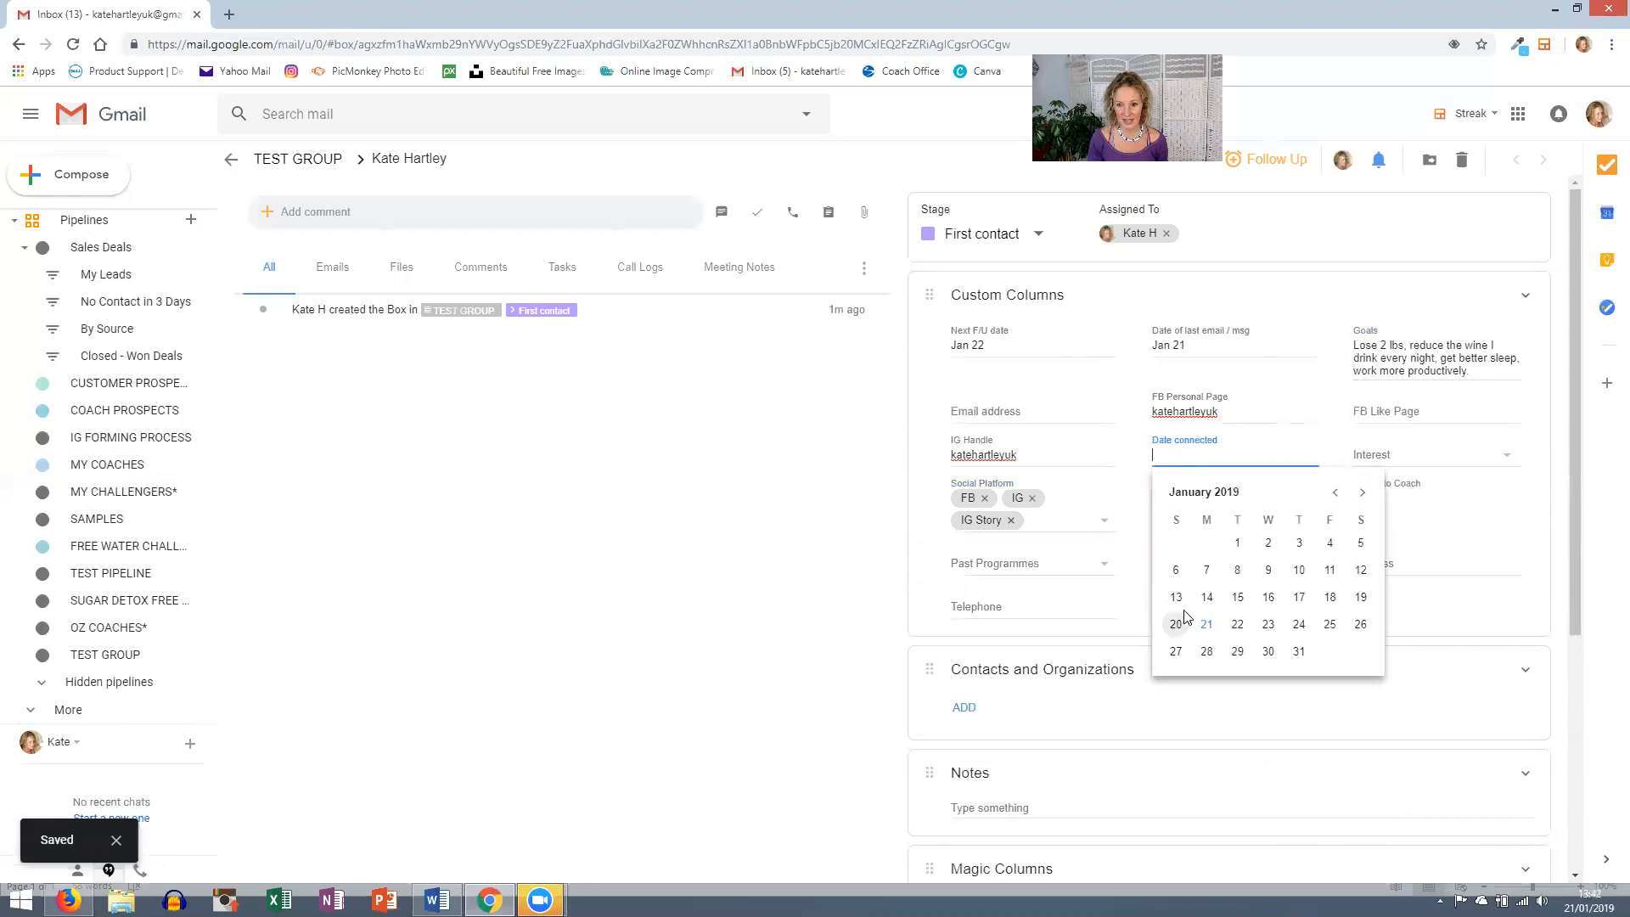
click(1206, 597)
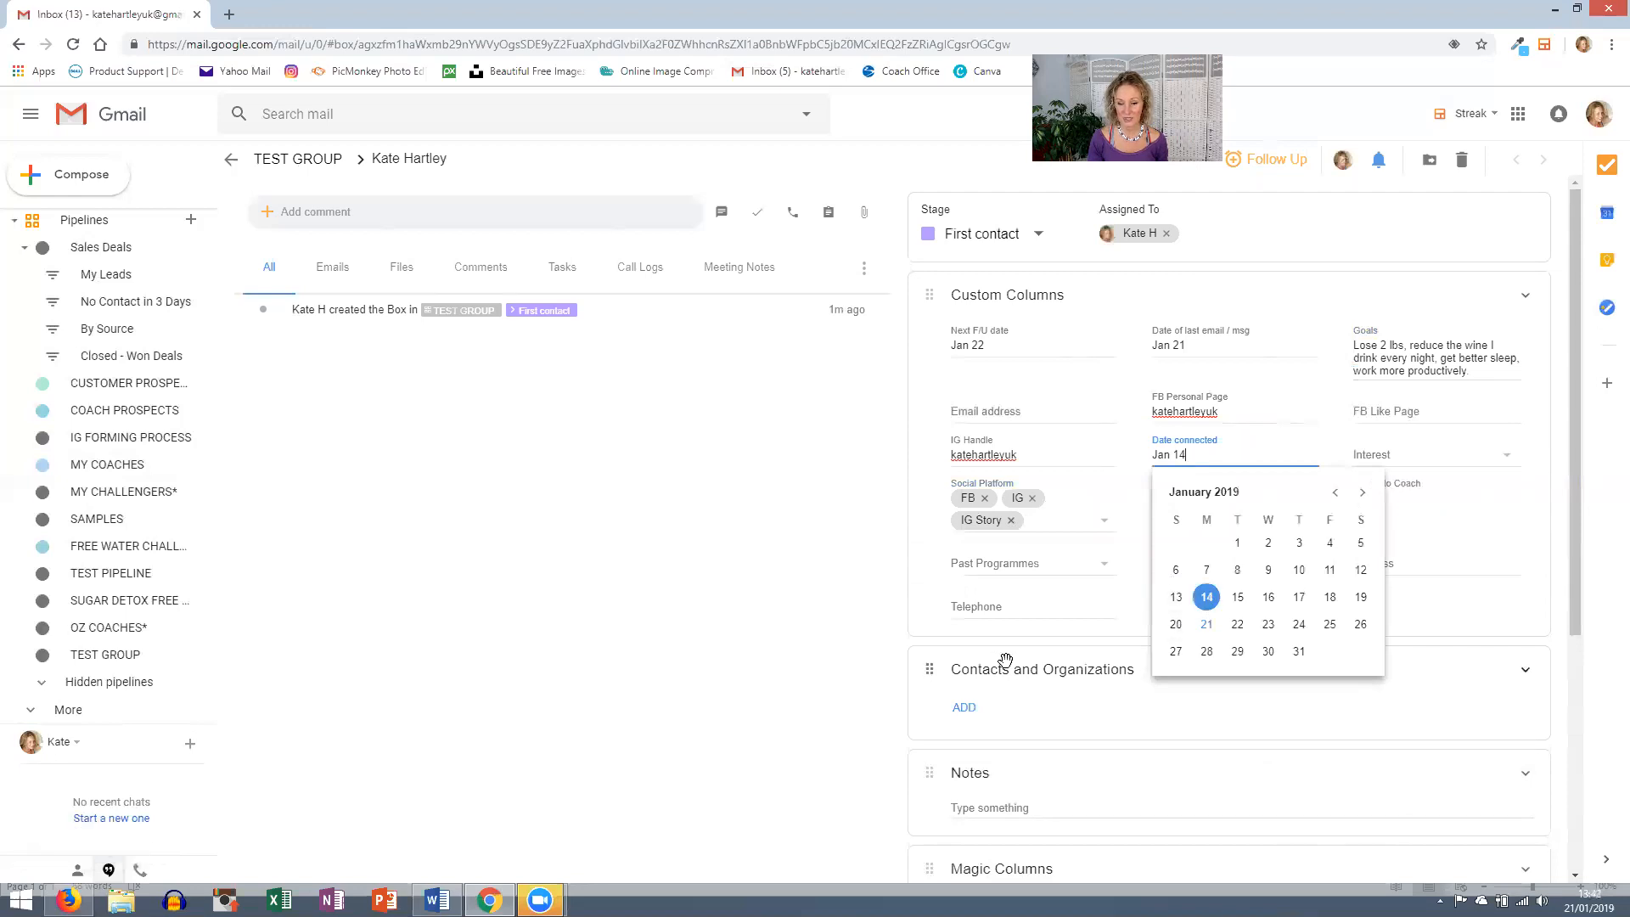
- Add T:20, Bootcamp, Coaching opp and Shakeology as the contact's interests
click(1423, 446)
click(1298, 483)
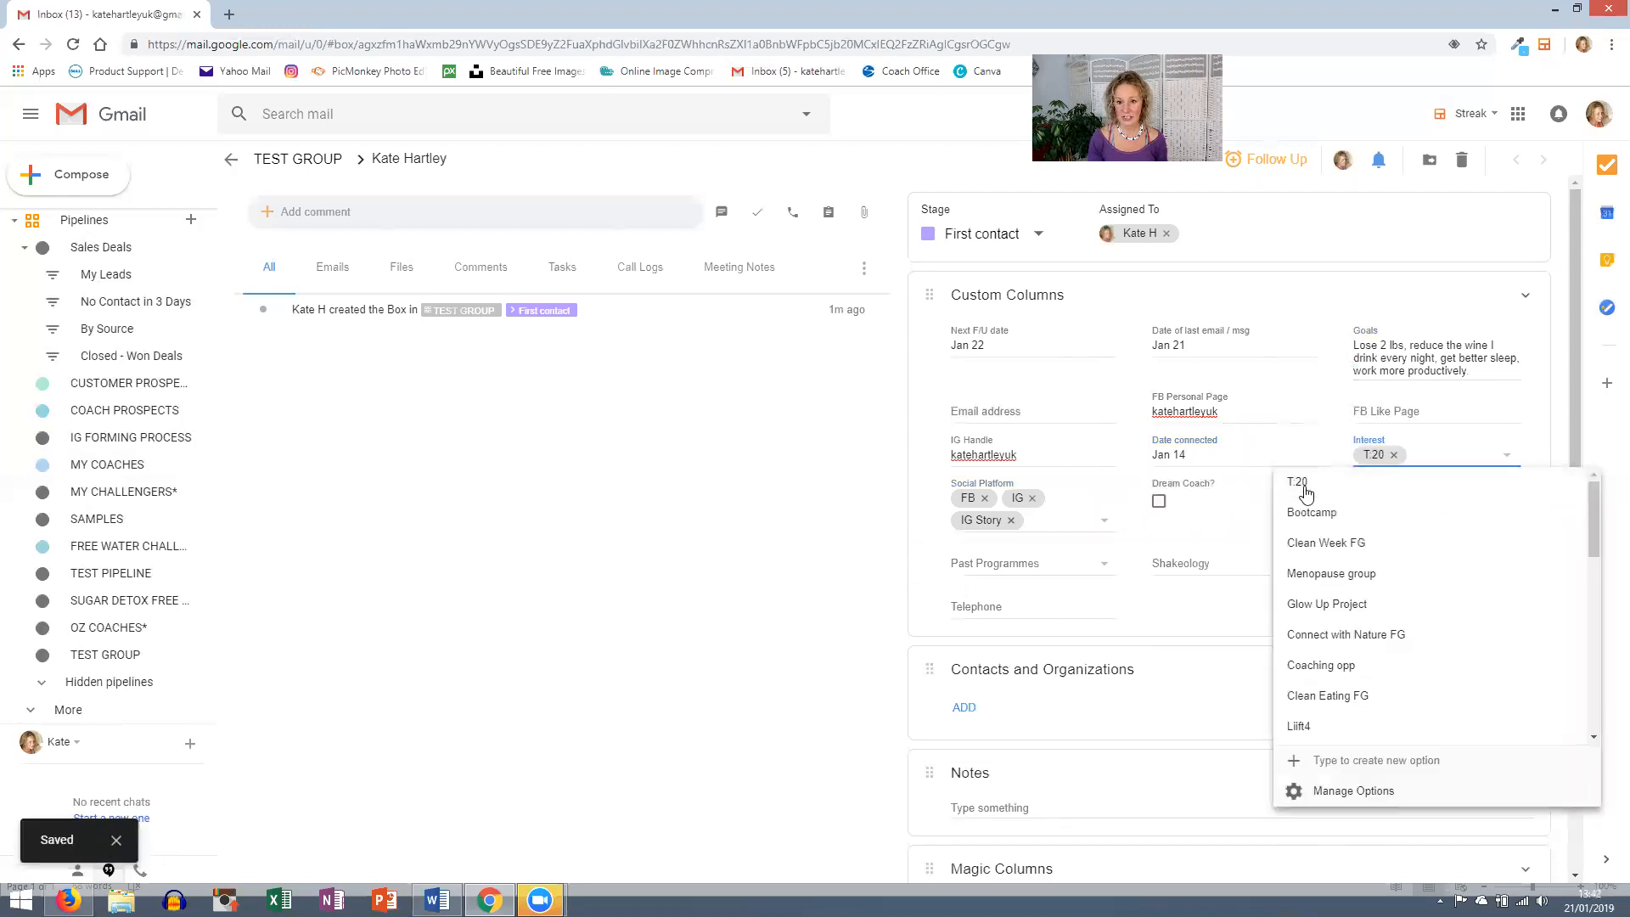
click(1307, 513)
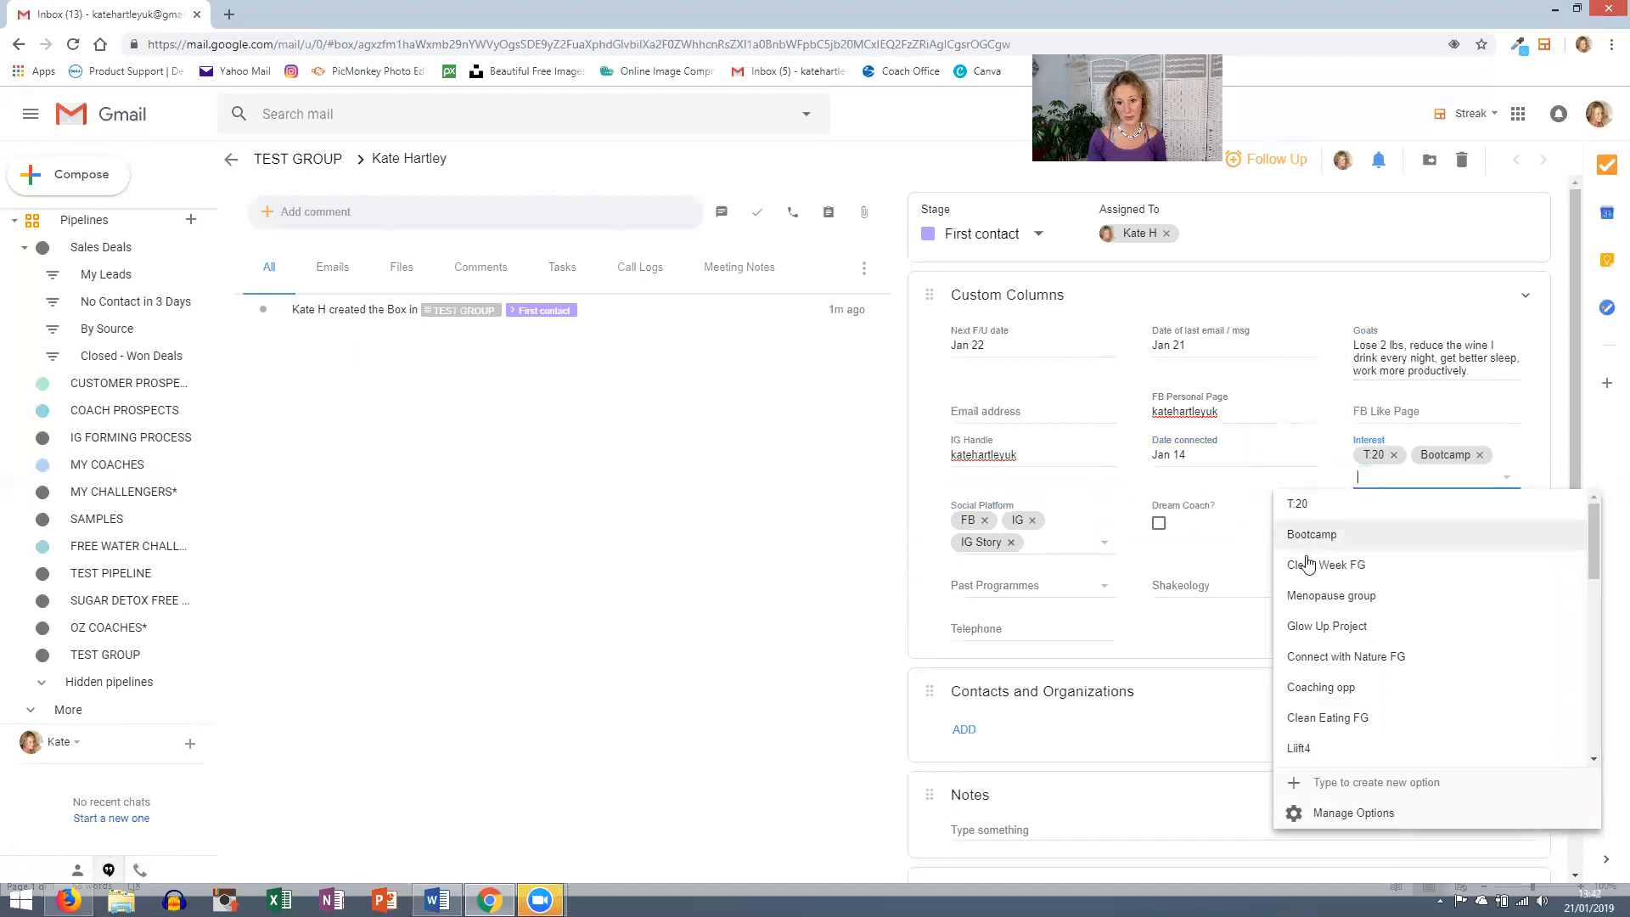
click(1318, 690)
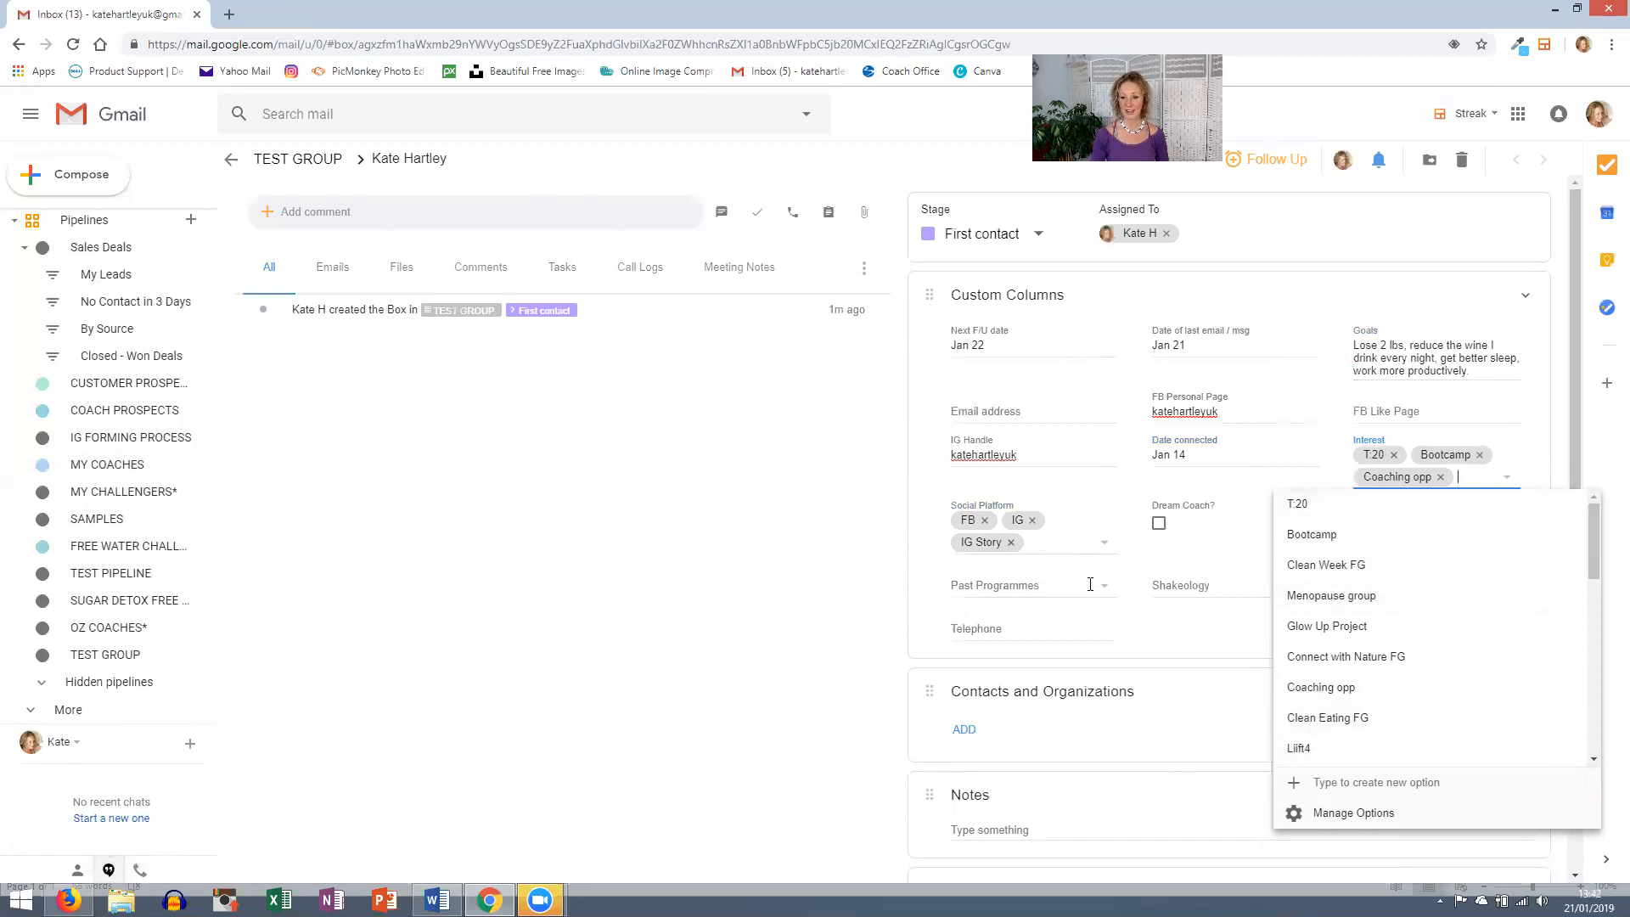
scroll(1117, 613, down, 1)
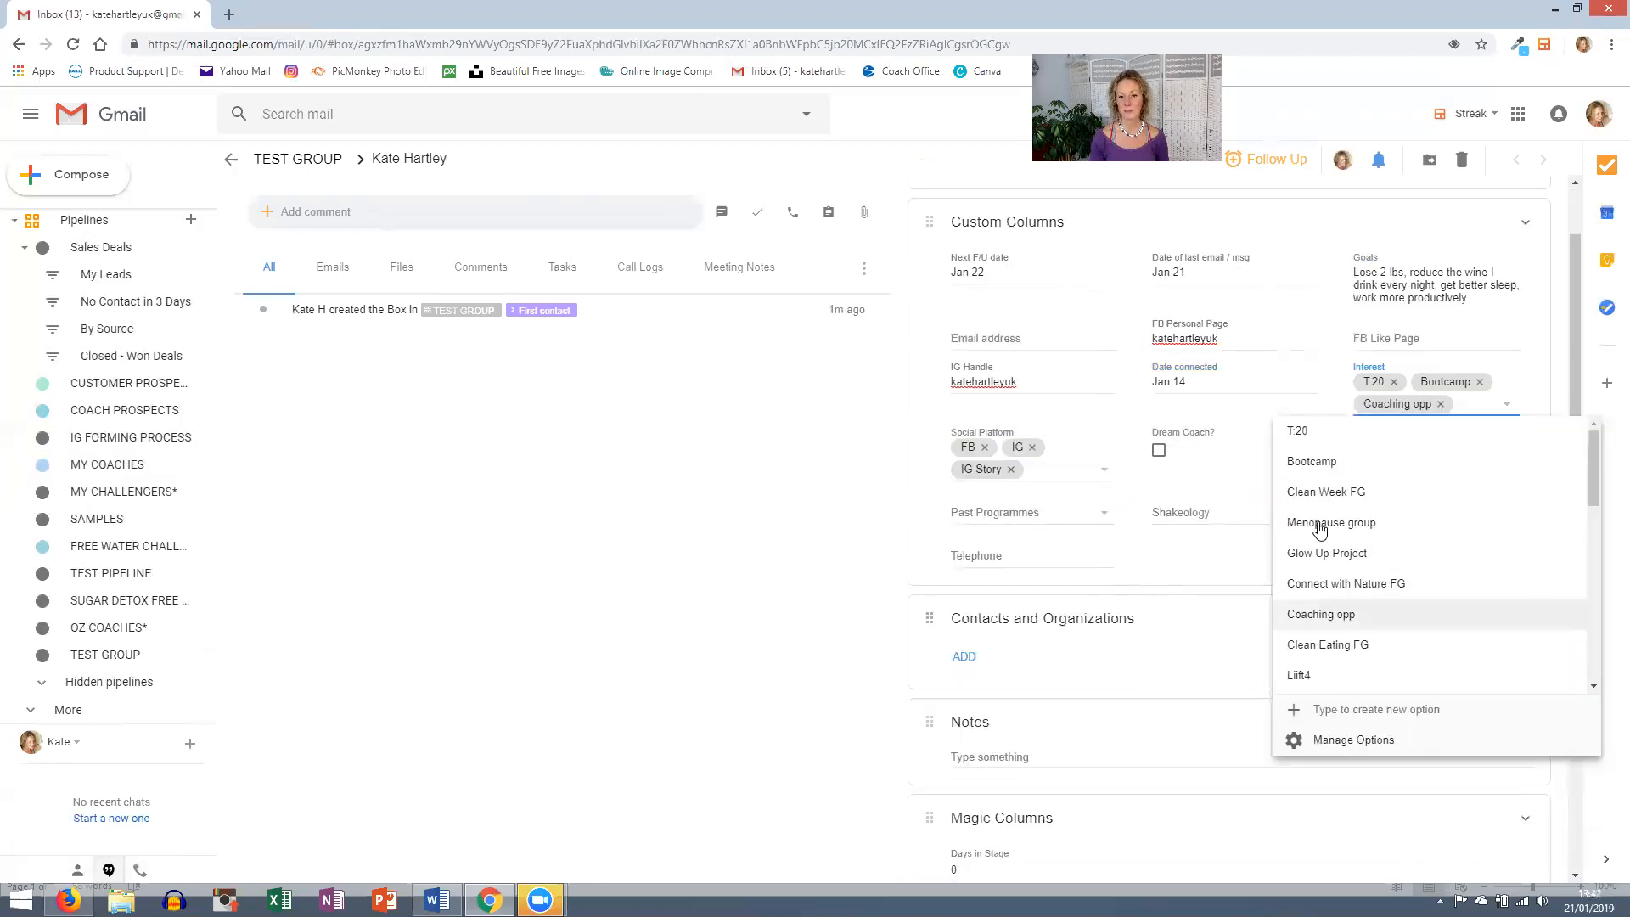
scroll(1403, 569, down, 1)
scroll(1402, 571, down, 3)
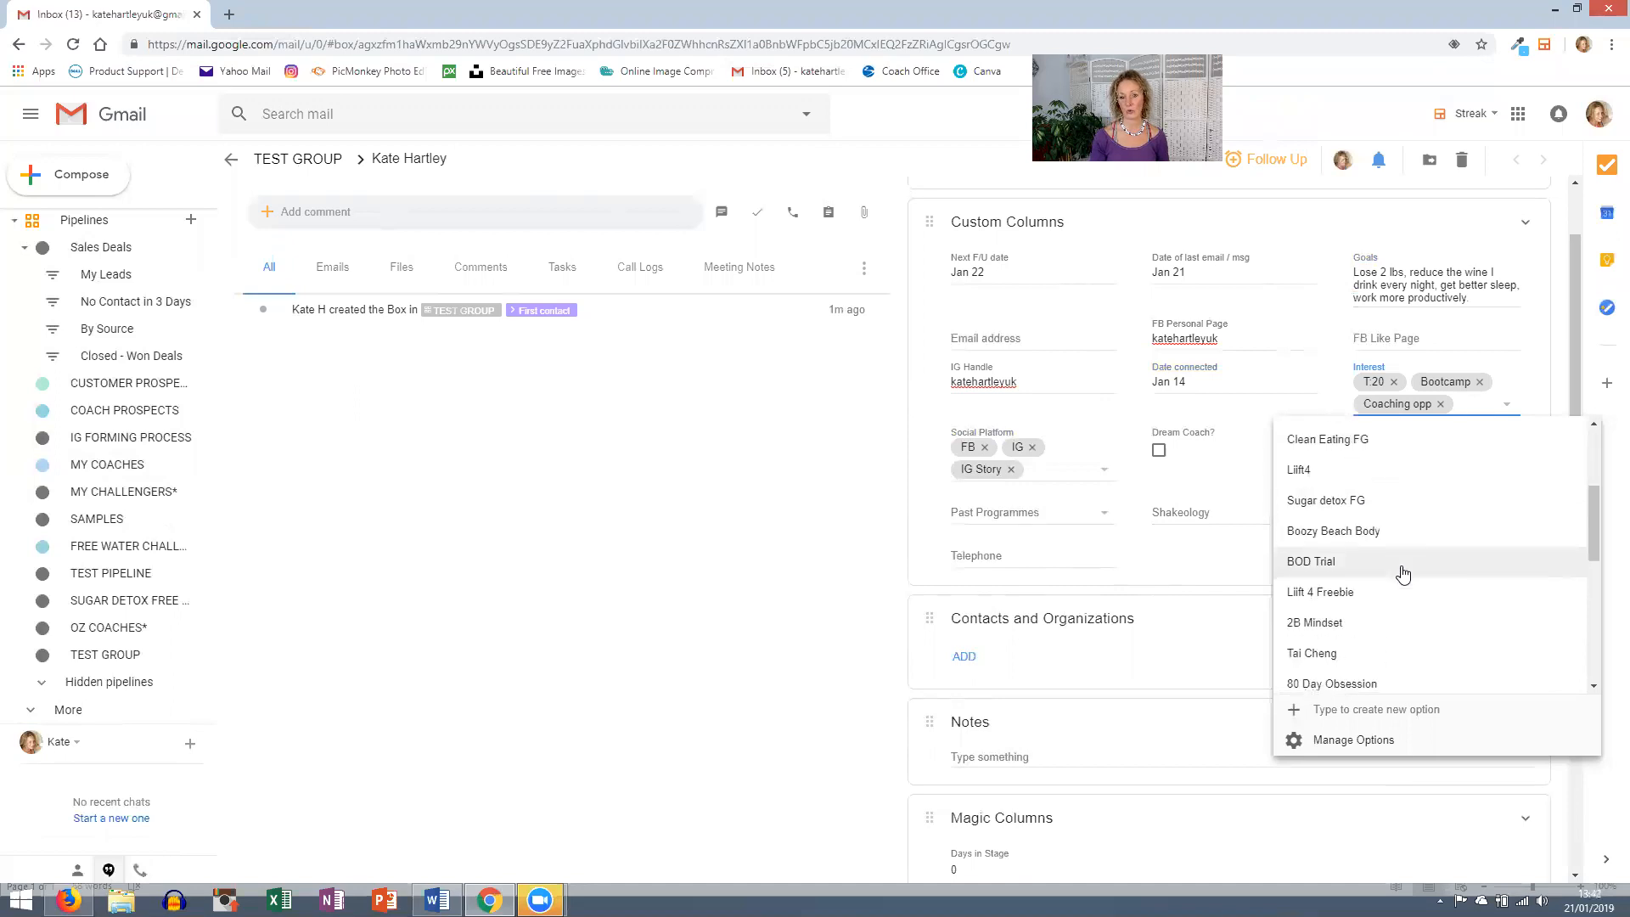
scroll(1400, 573, down, 3)
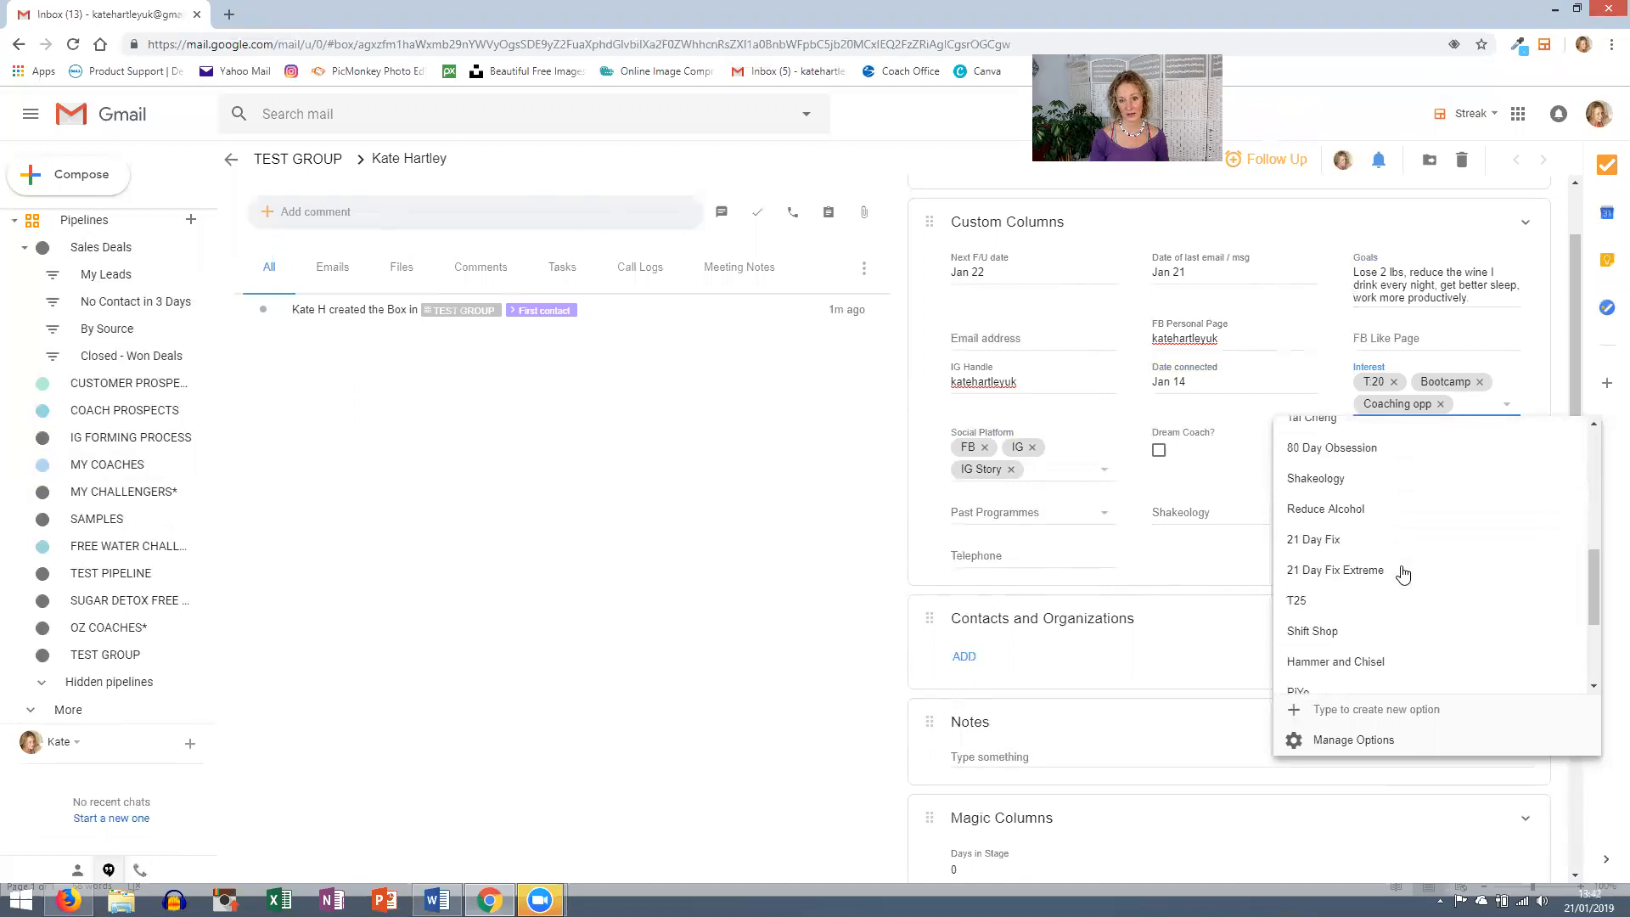
click(1315, 466)
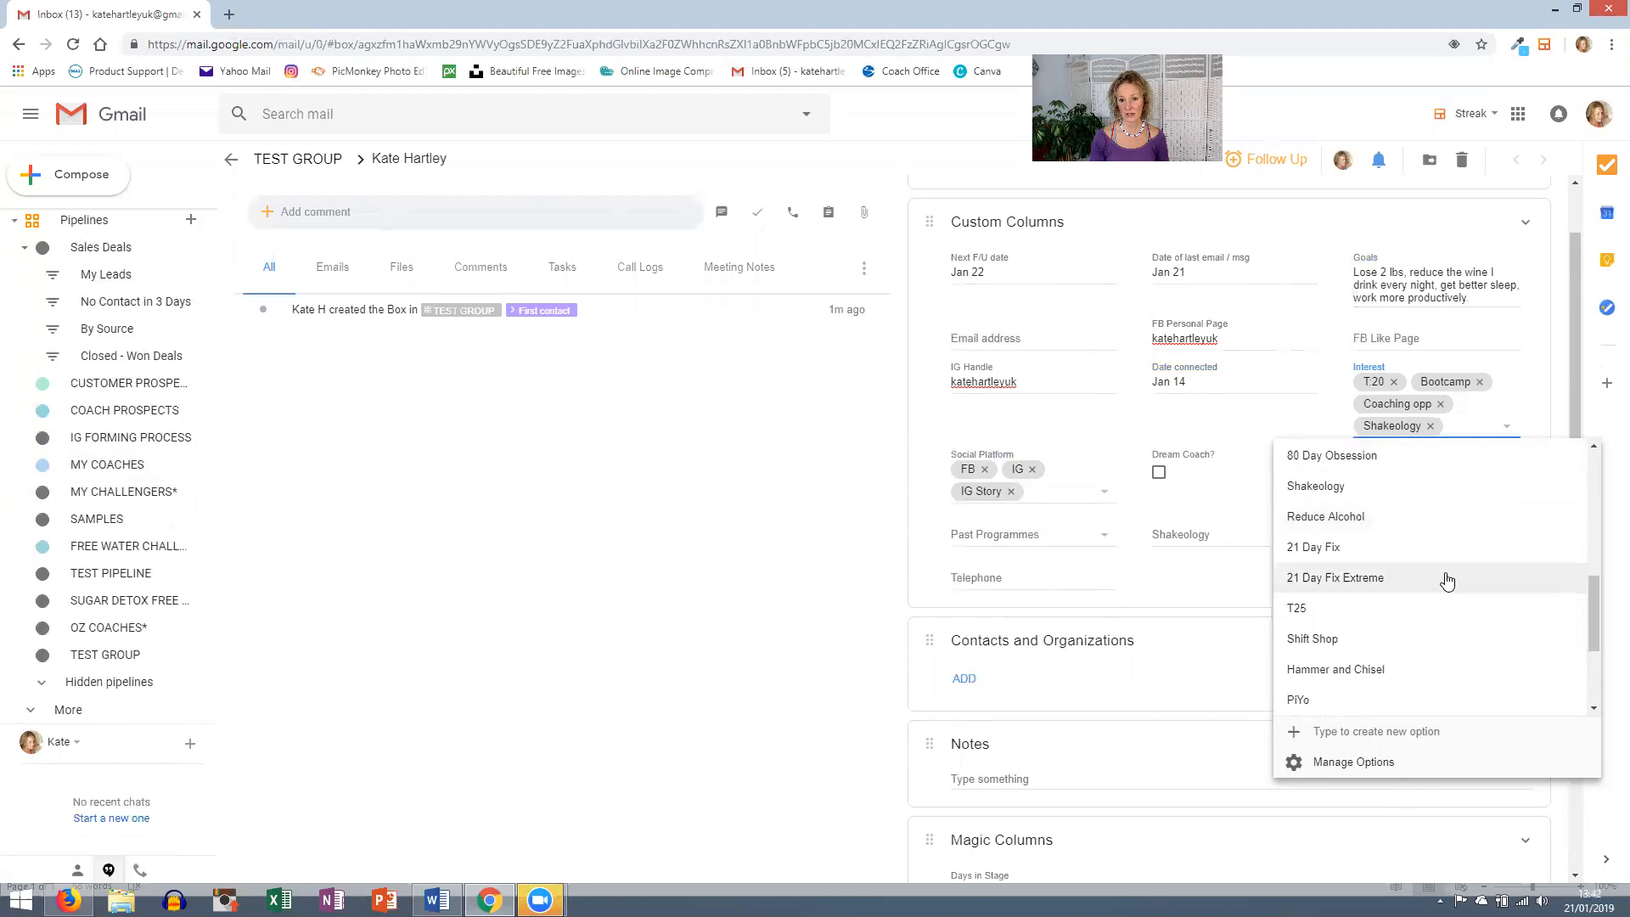
scroll(1443, 578, down, 1)
scroll(1442, 580, down, 1)
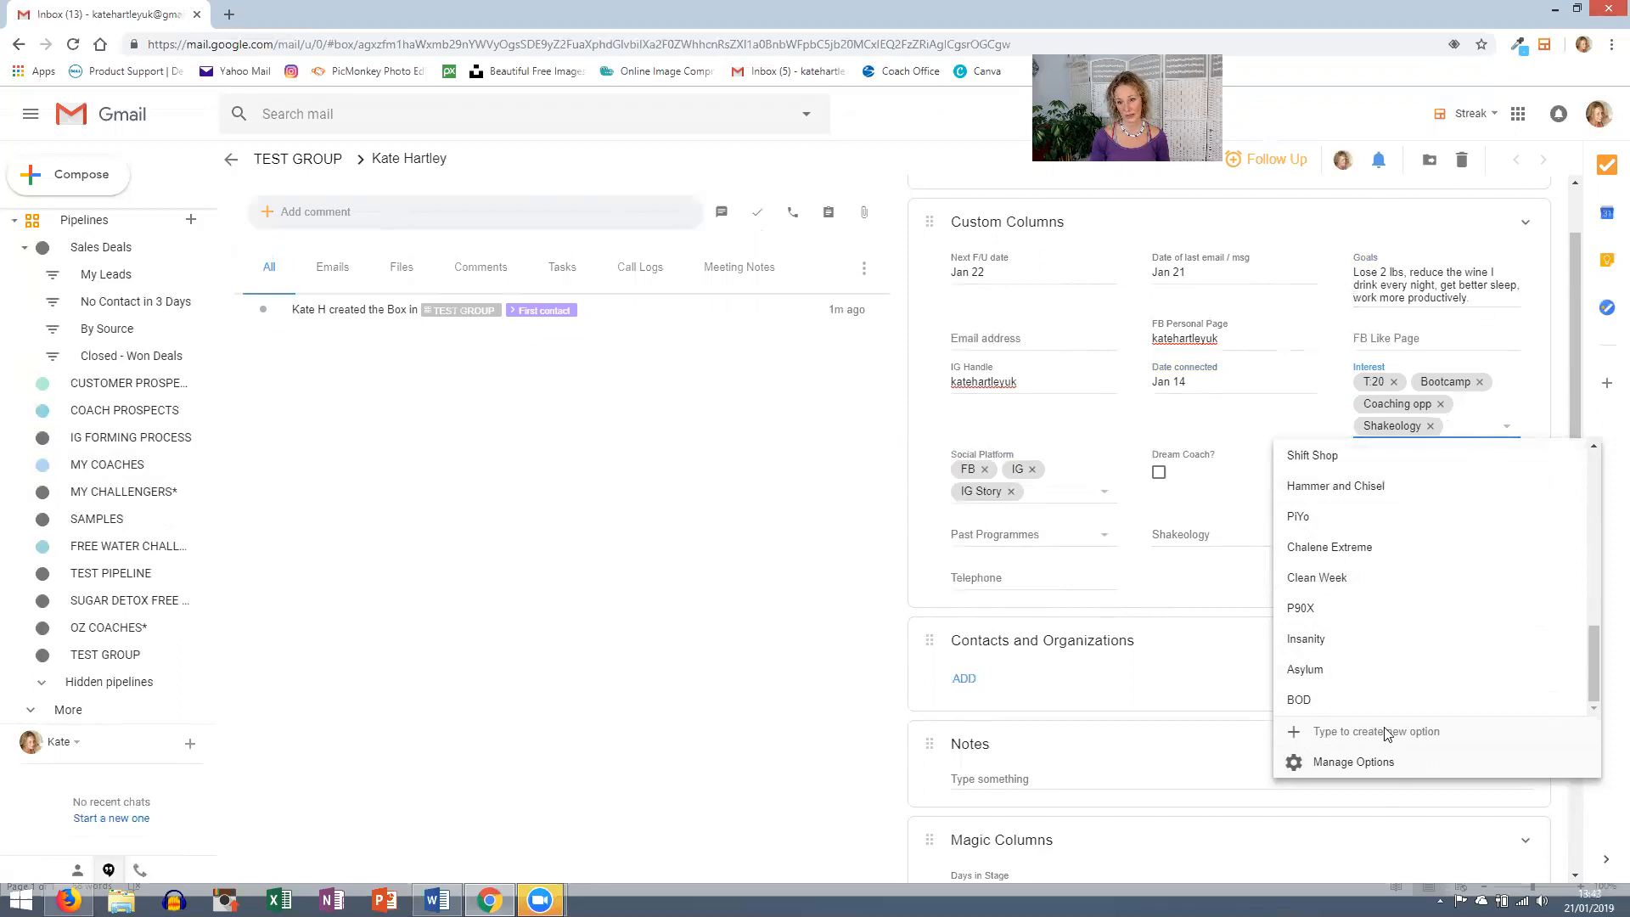
- Set Shakeology to HD and add Clean Week FG and Boozy Beach Body as past programmes
click(699, 476)
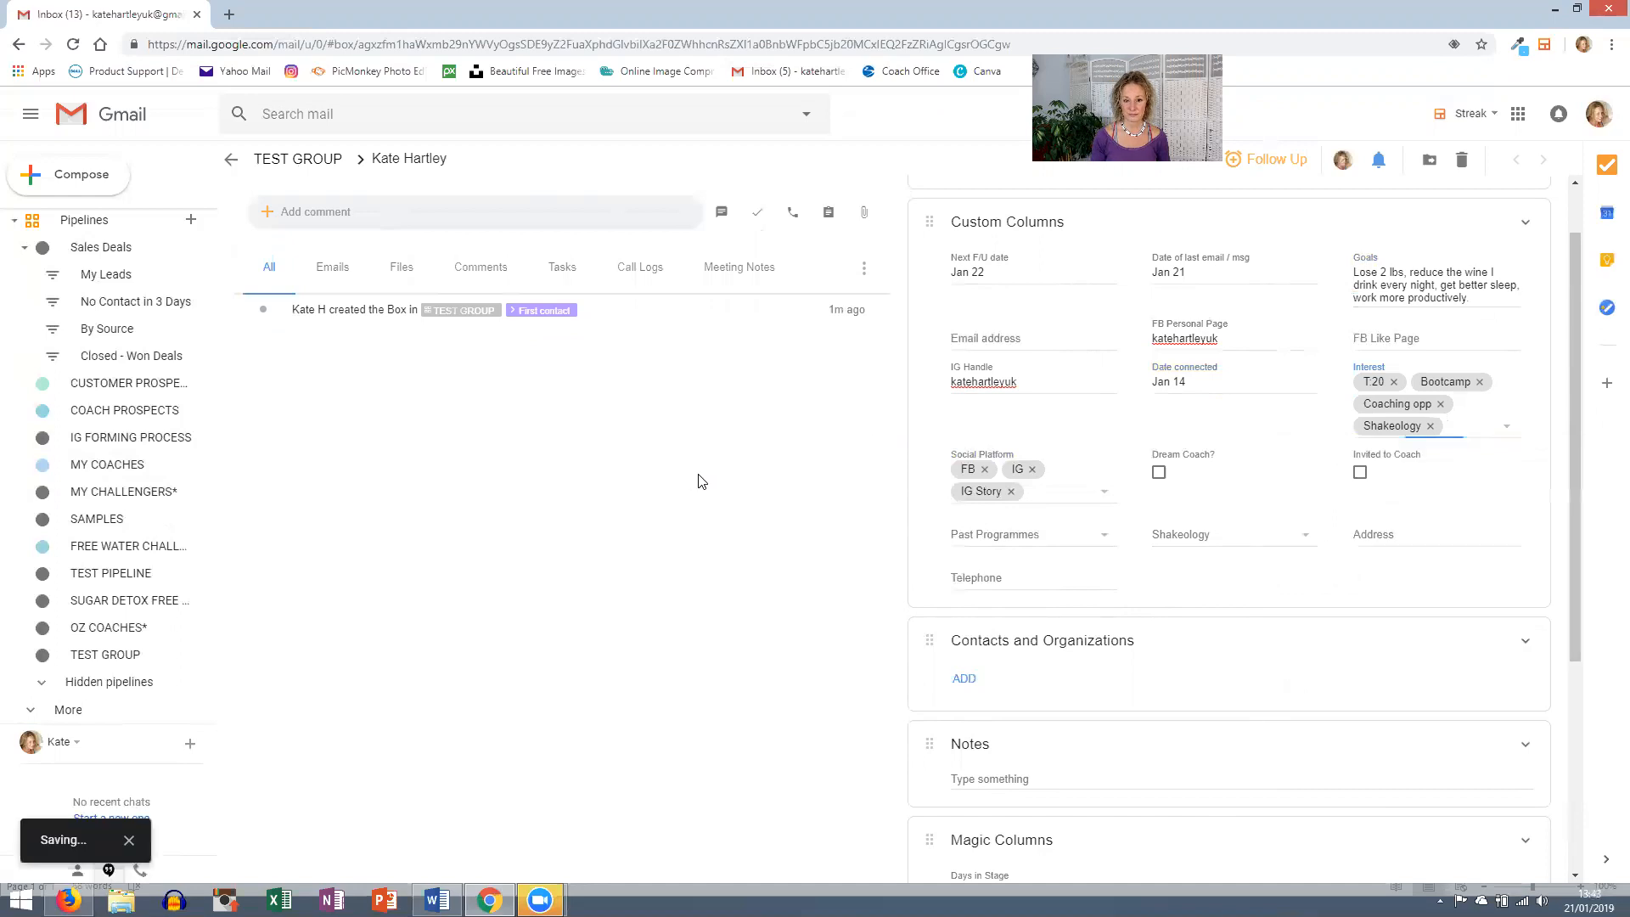
click(1273, 531)
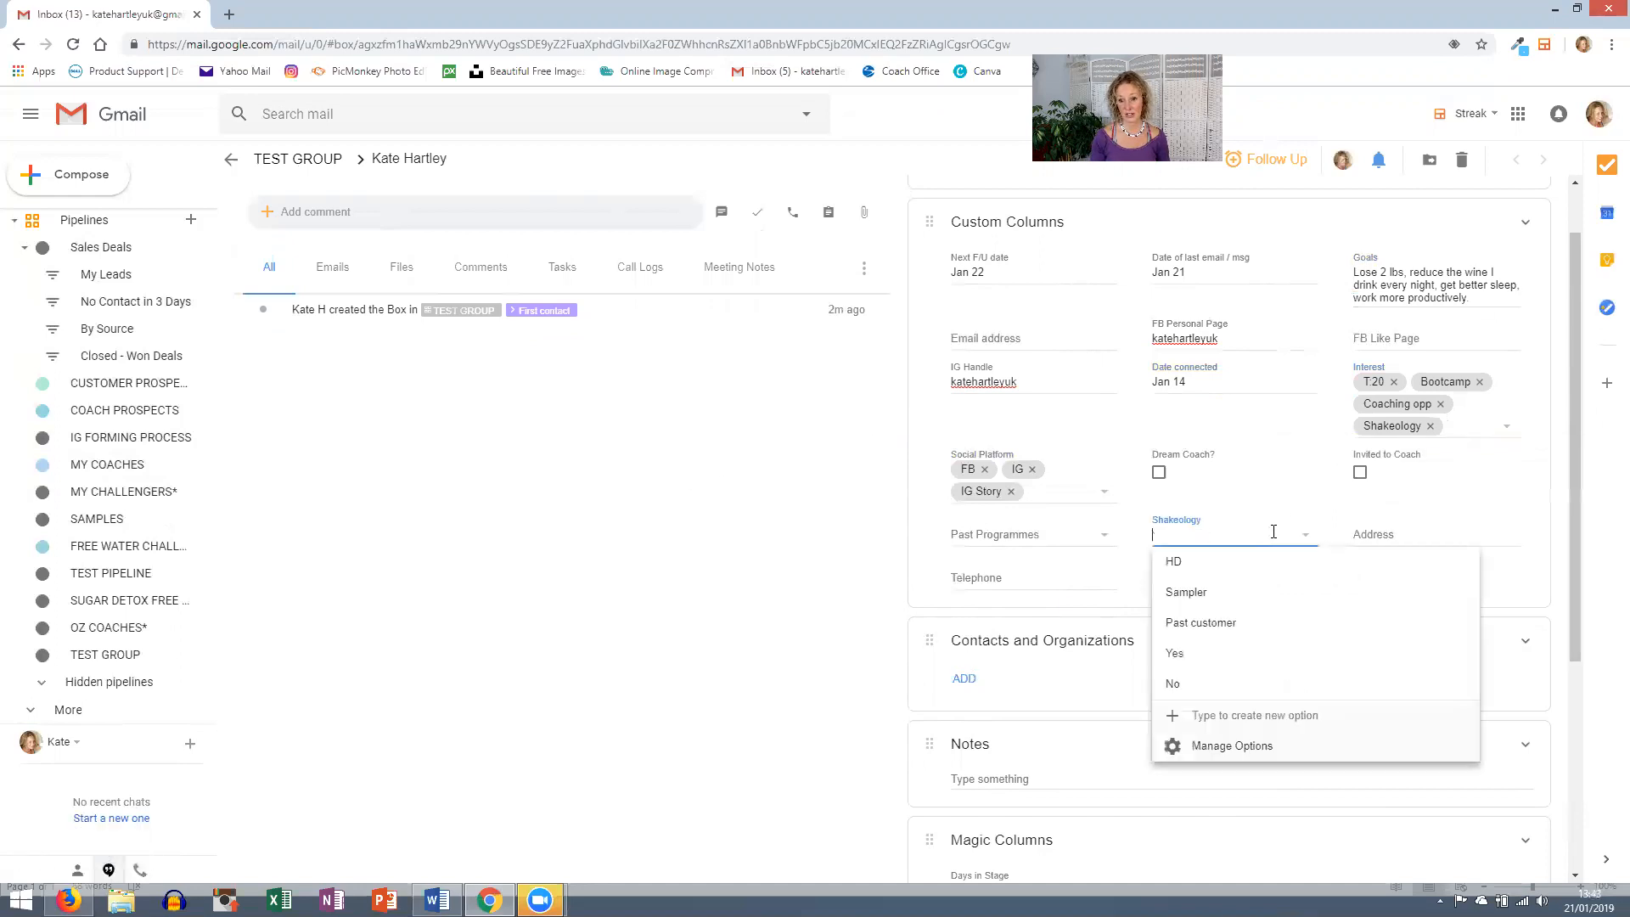
click(1205, 564)
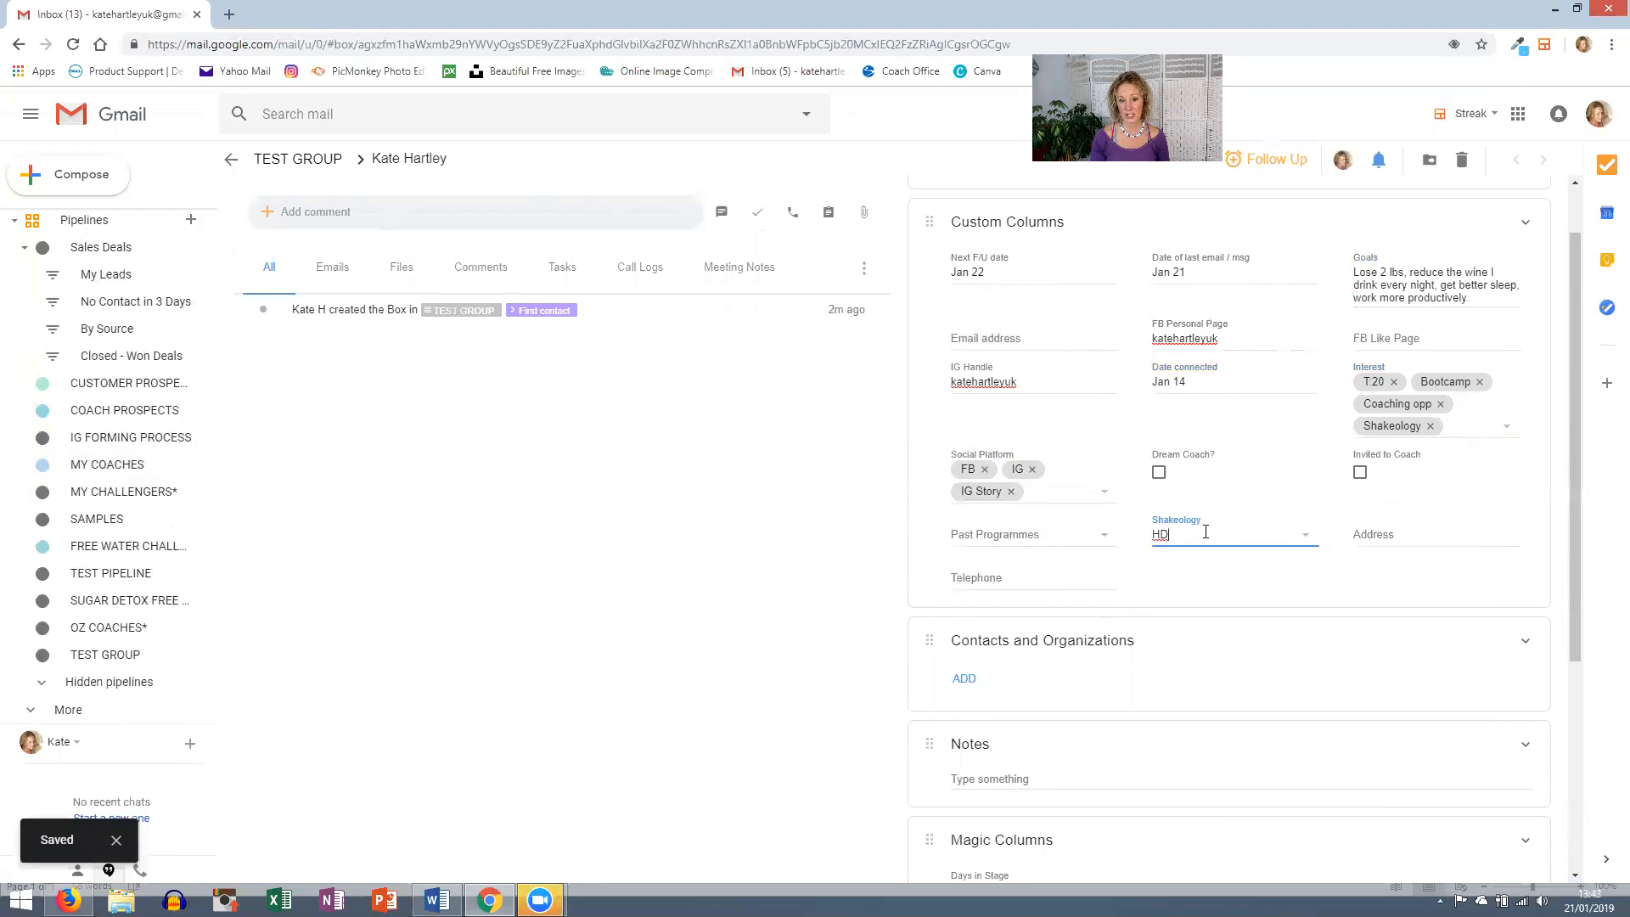
click(982, 541)
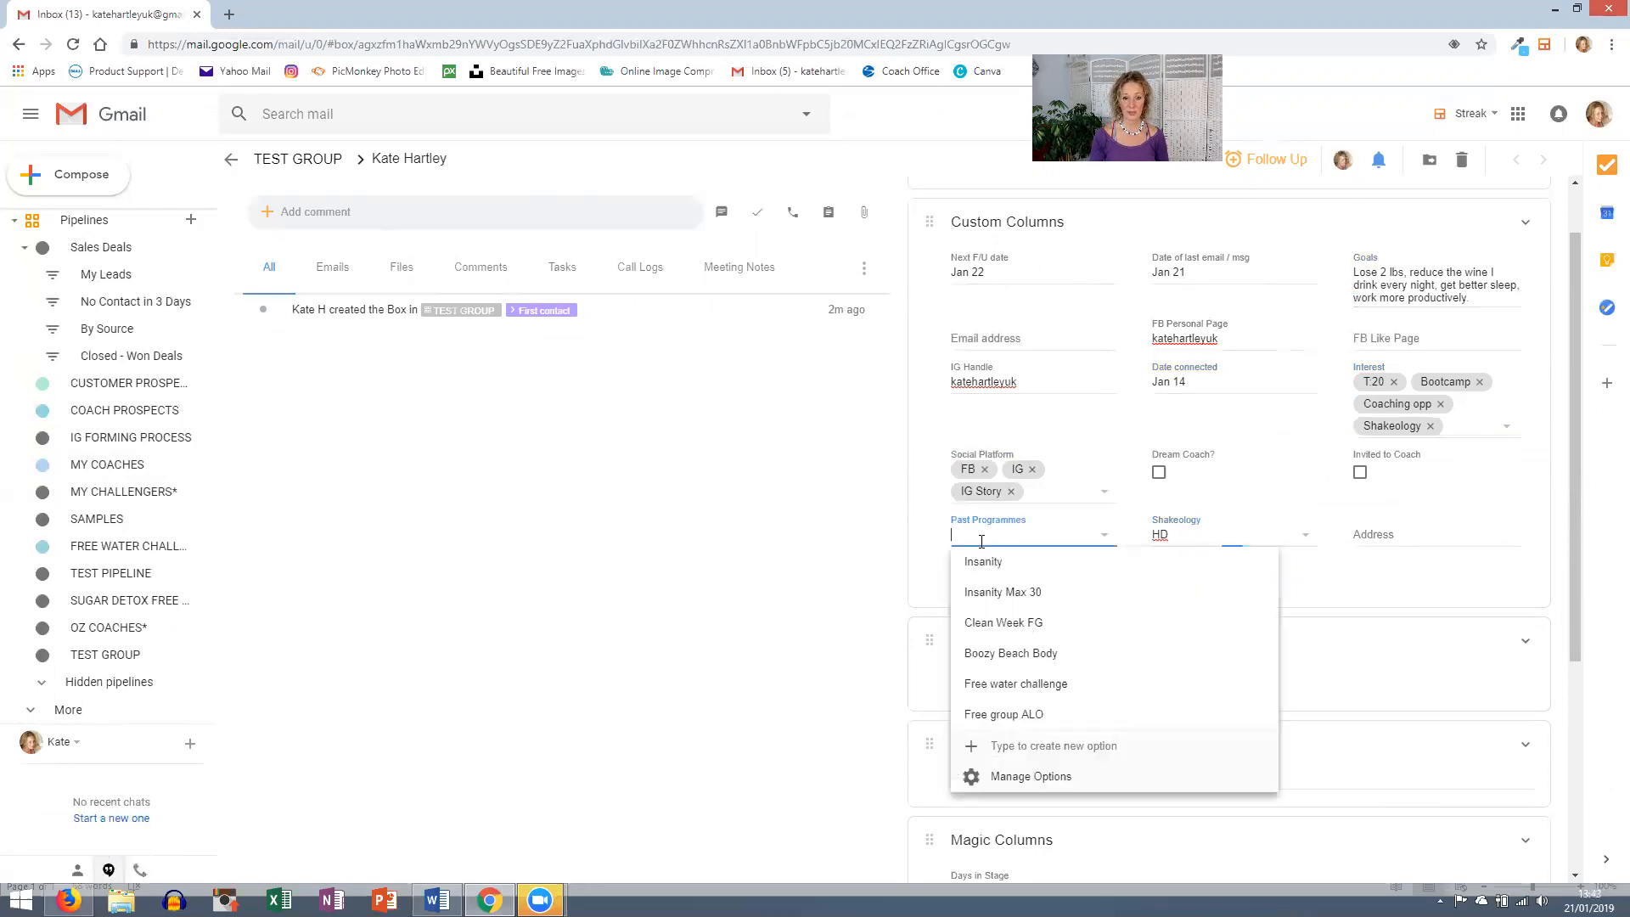
click(995, 624)
click(982, 657)
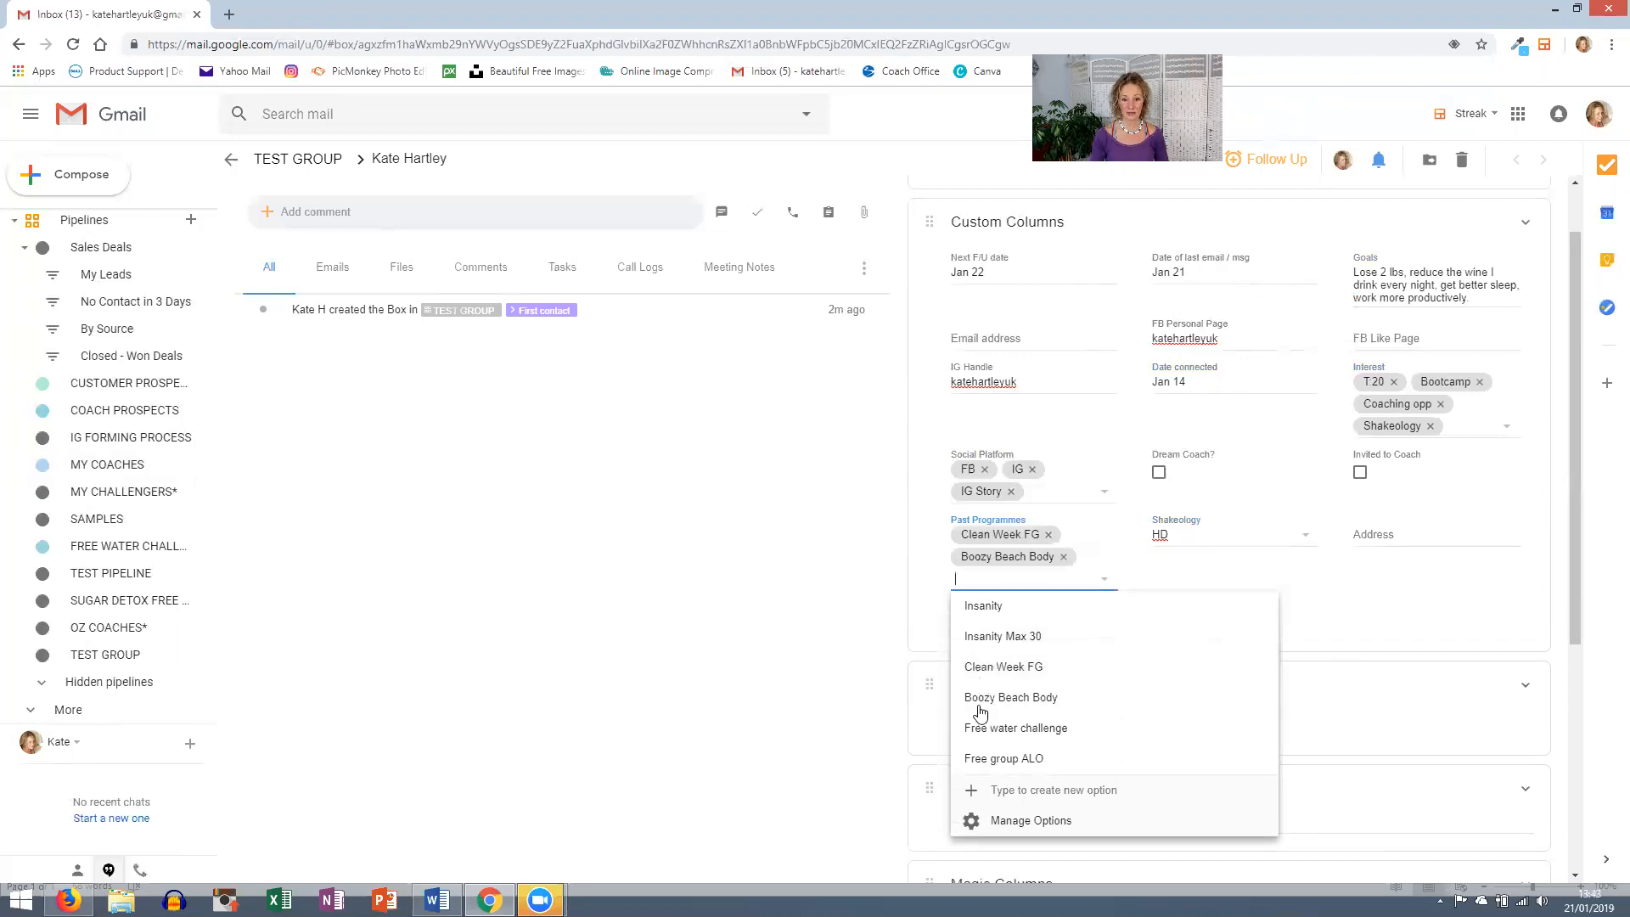
click(816, 729)
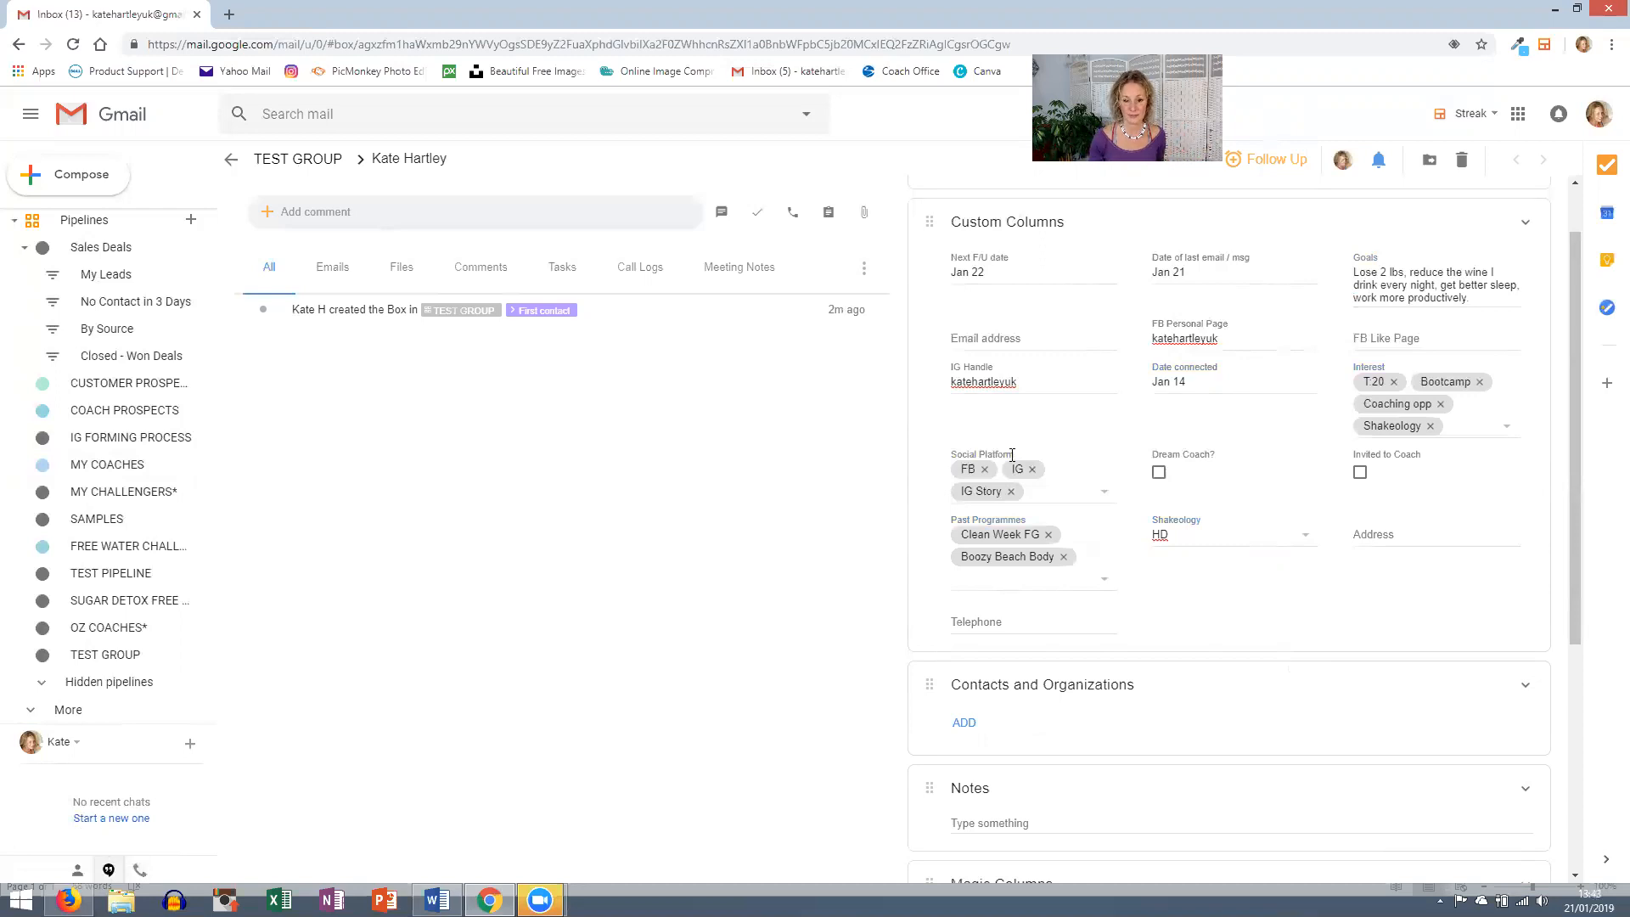
- Start a short personal note about the contact in the Notes field
scroll(1012, 455, down, 4)
click(994, 467)
text(Sh)
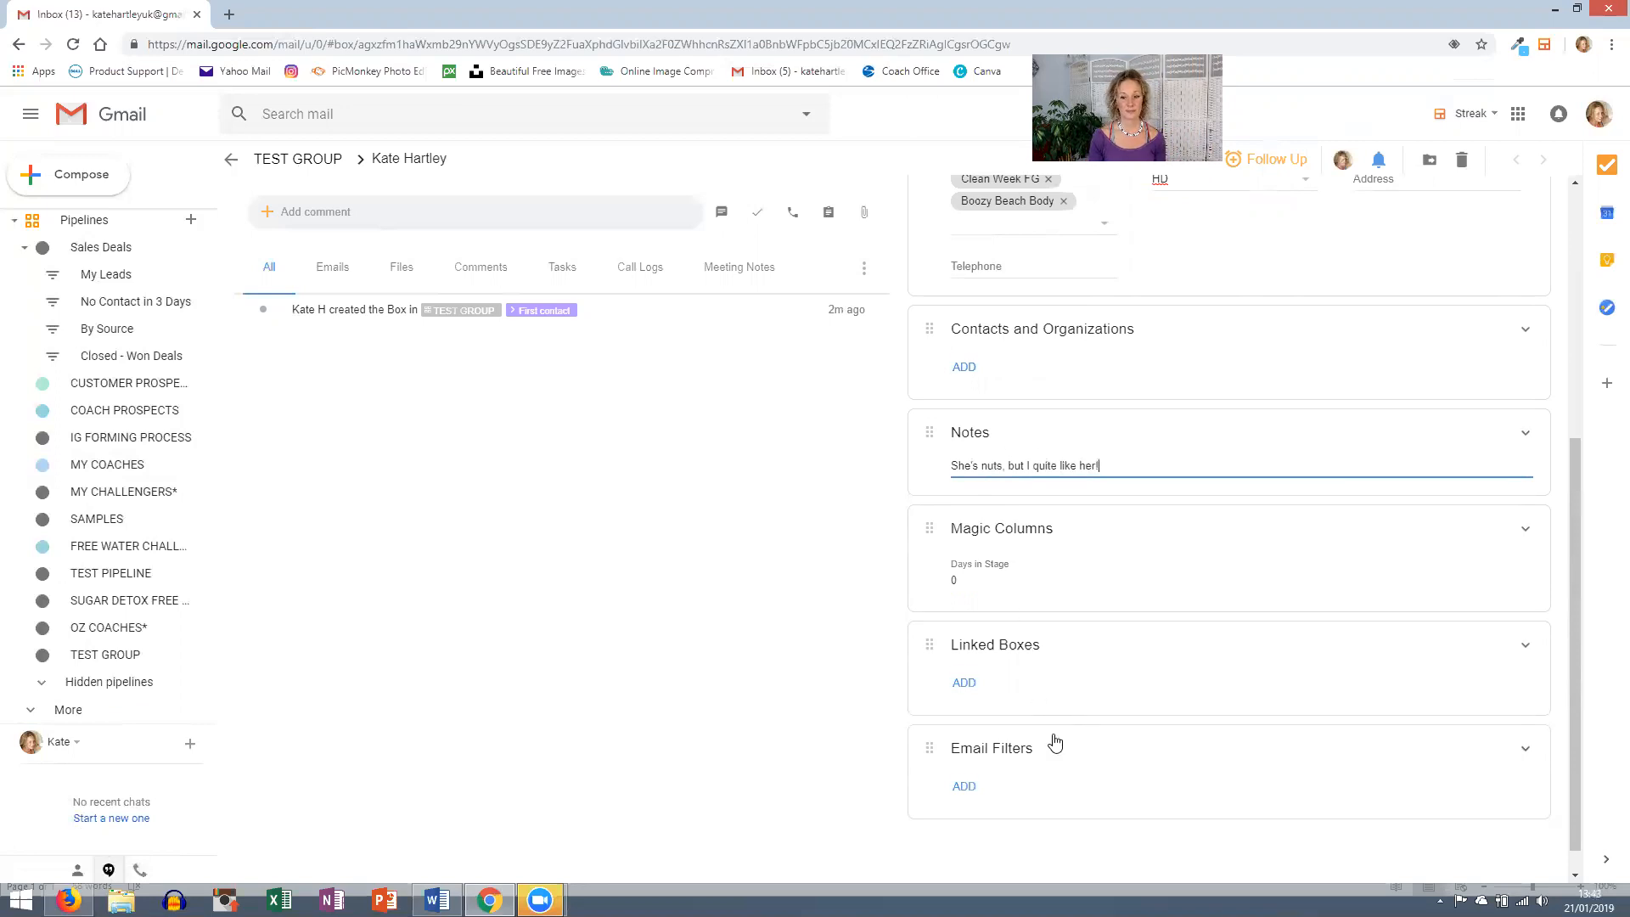
scroll(1055, 745, down, 1)
scroll(1055, 744, up, 5)
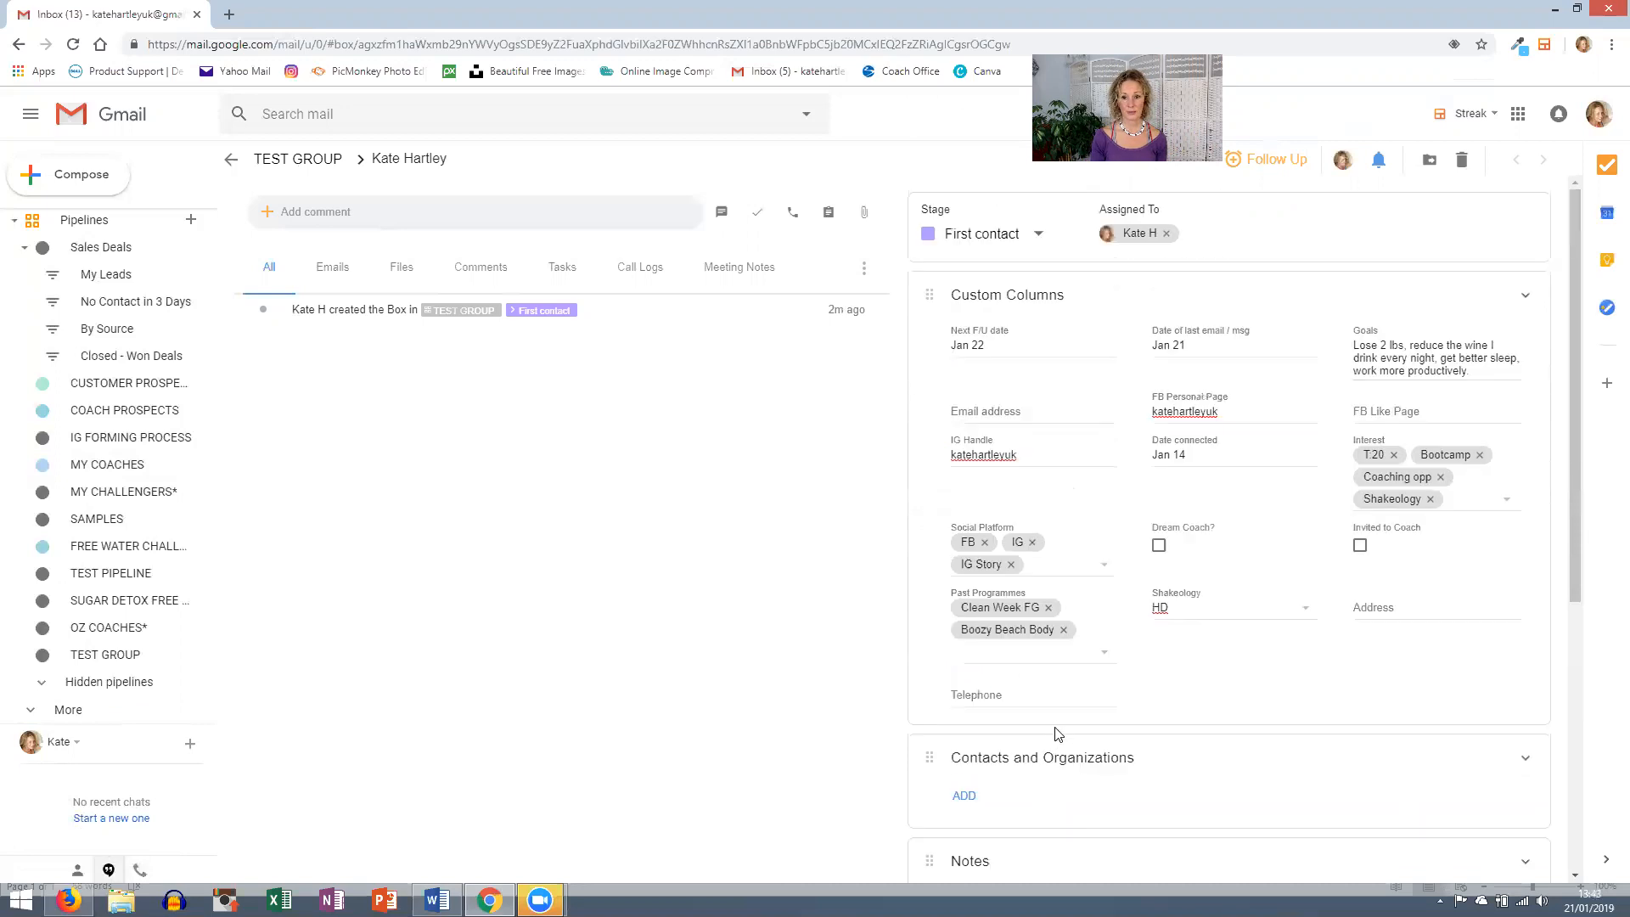
- Back in TEST GROUP, enter the first contact's e-mail address and narrow the Email address column
click(280, 161)
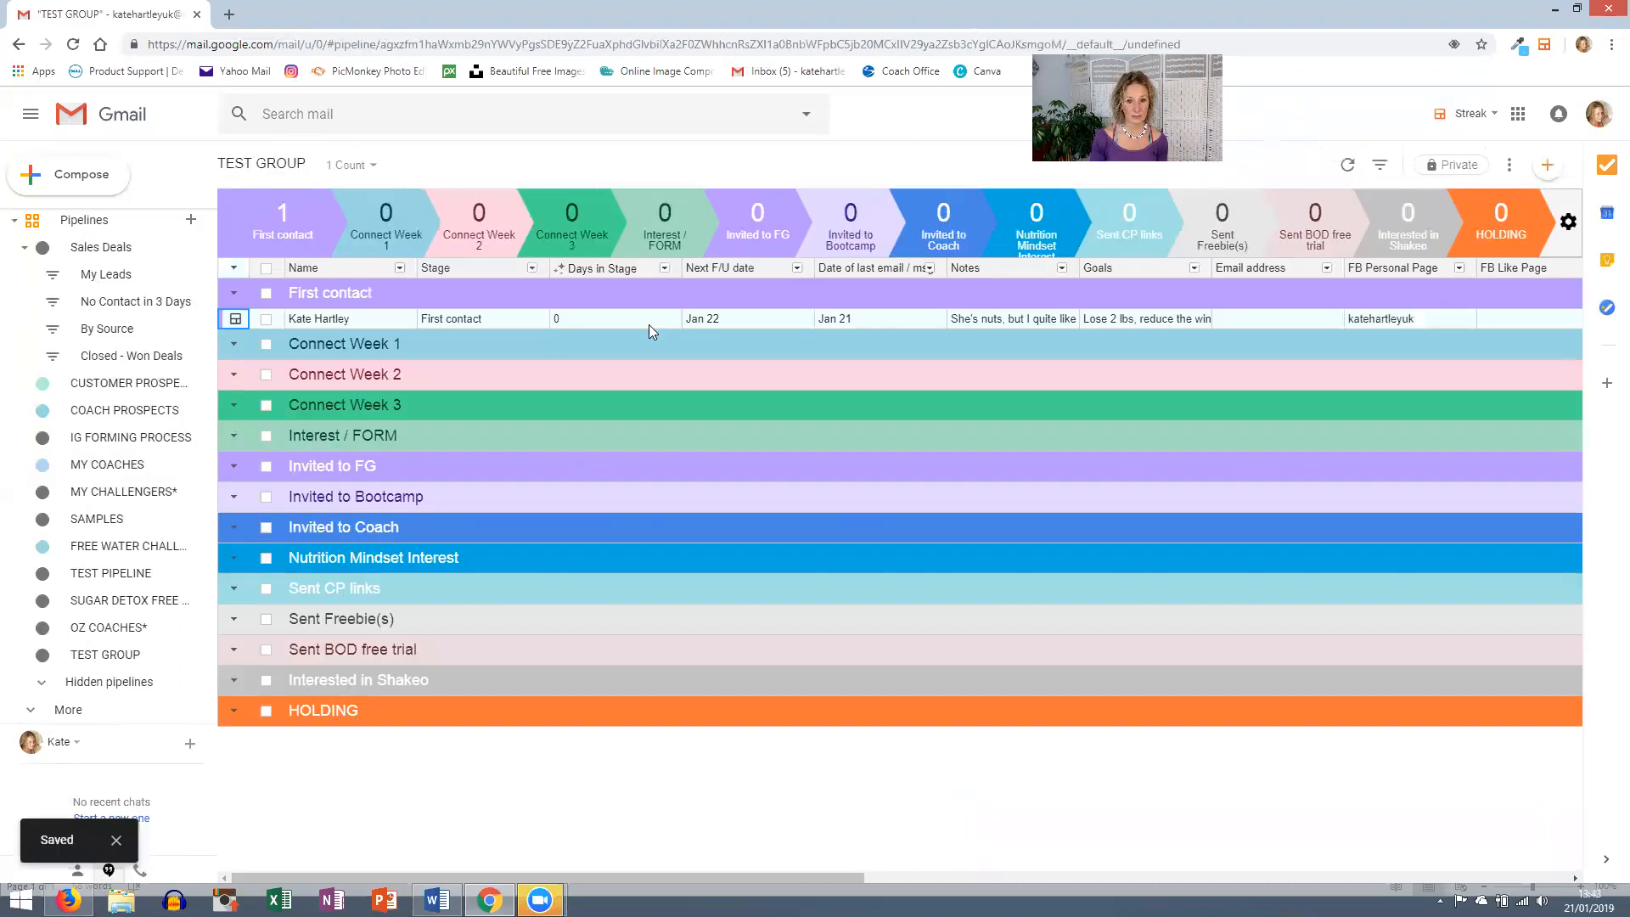
click(1280, 319)
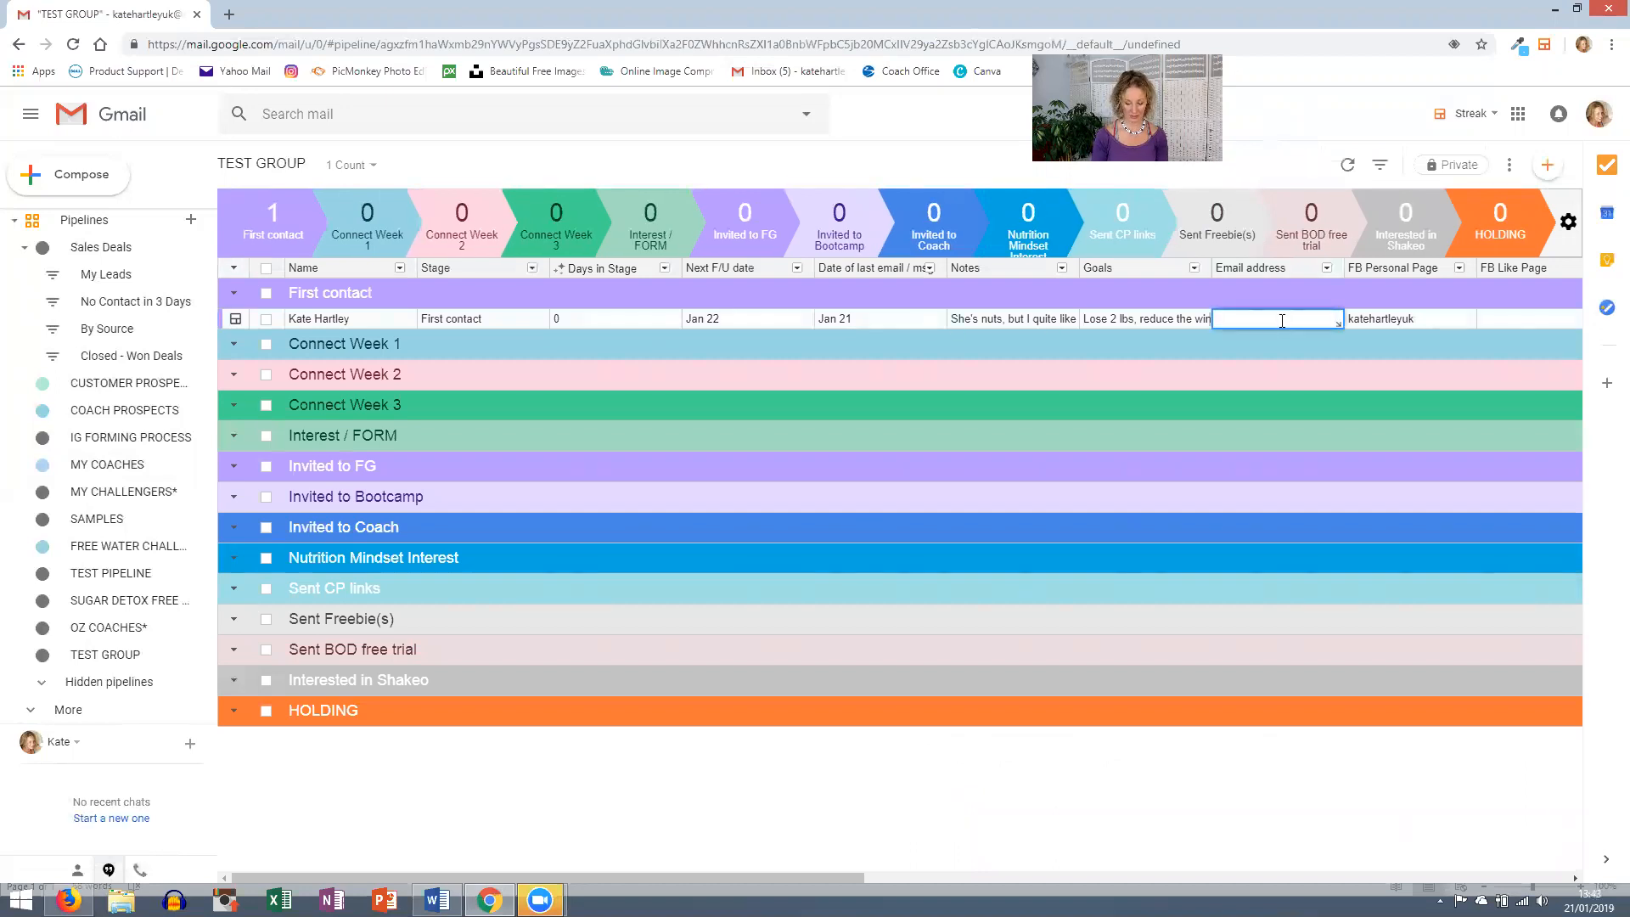
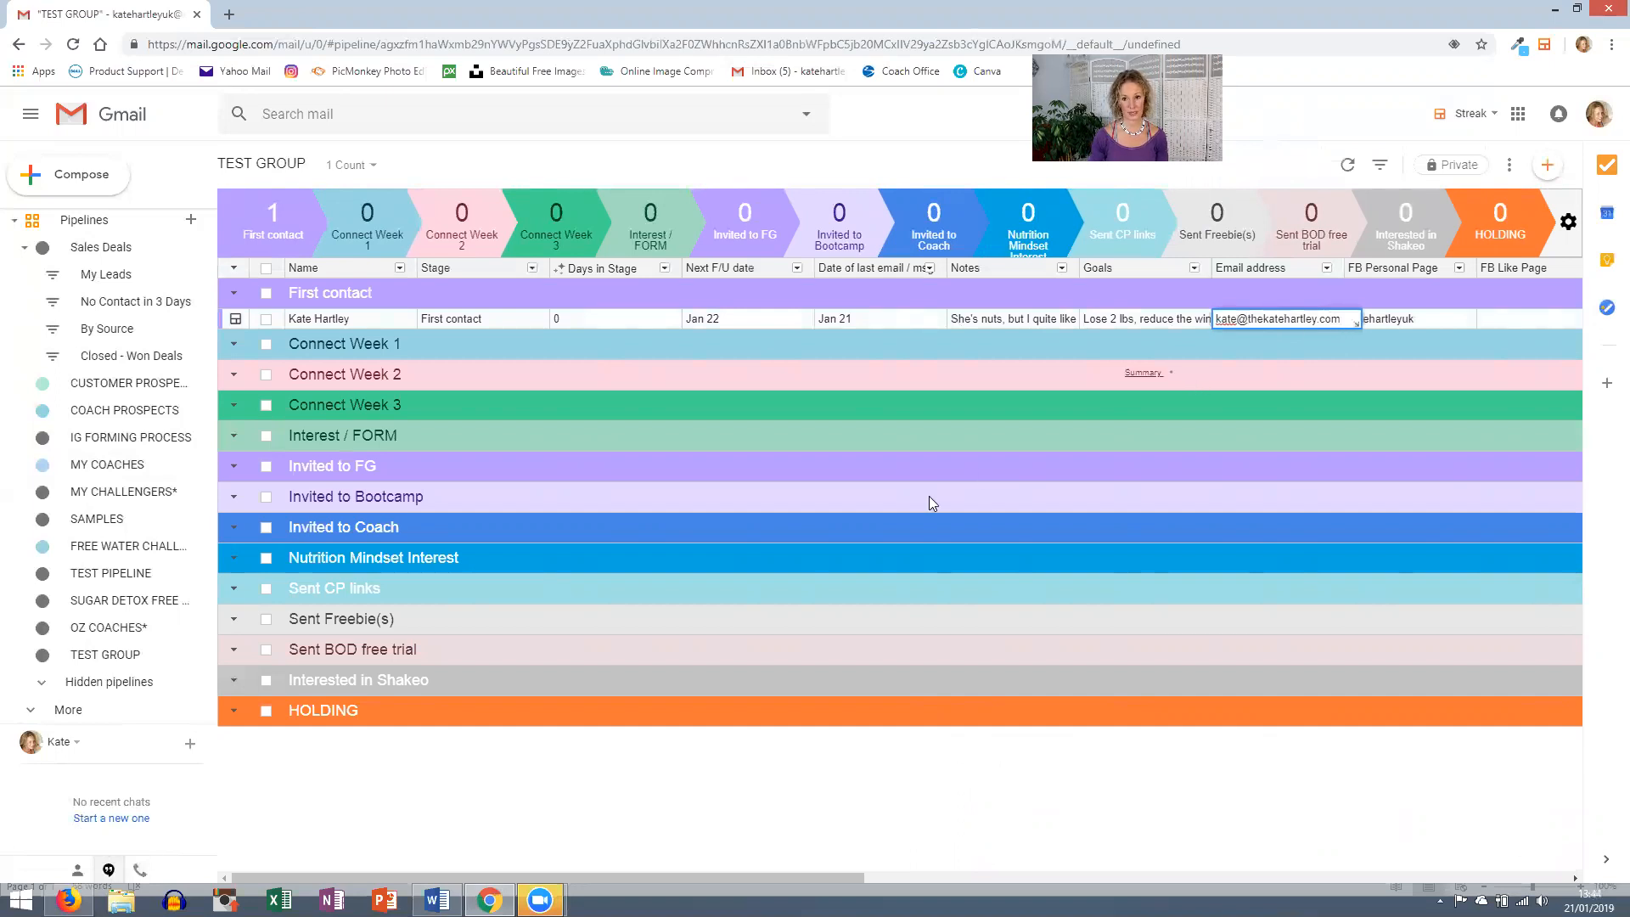
click(1061, 374)
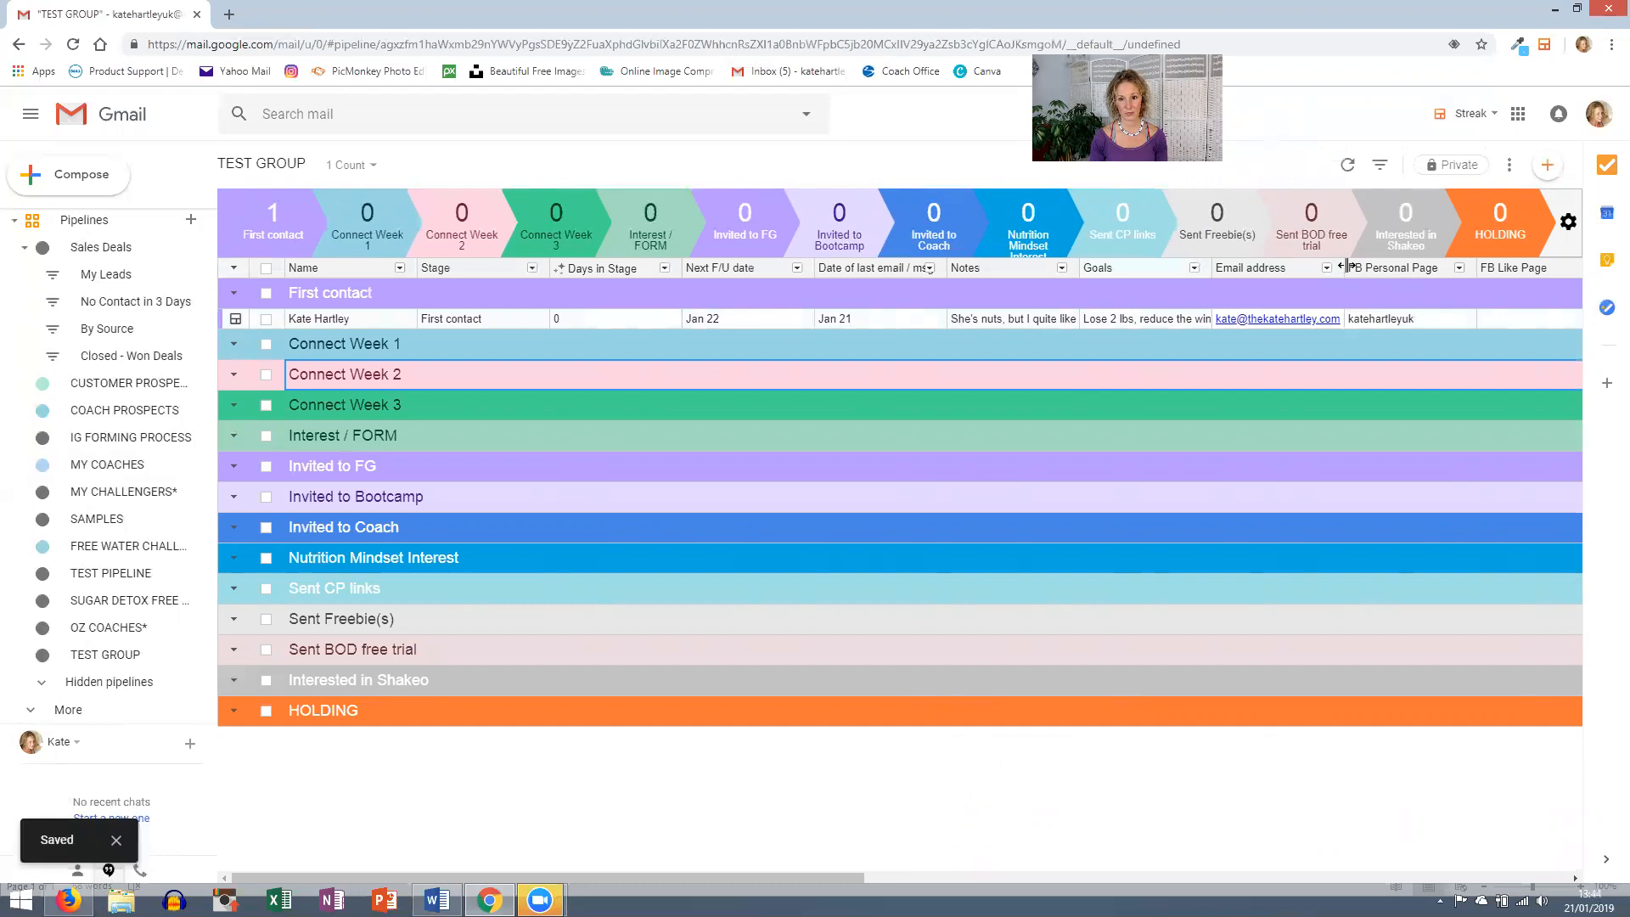
drag(1343, 270, 1286, 275)
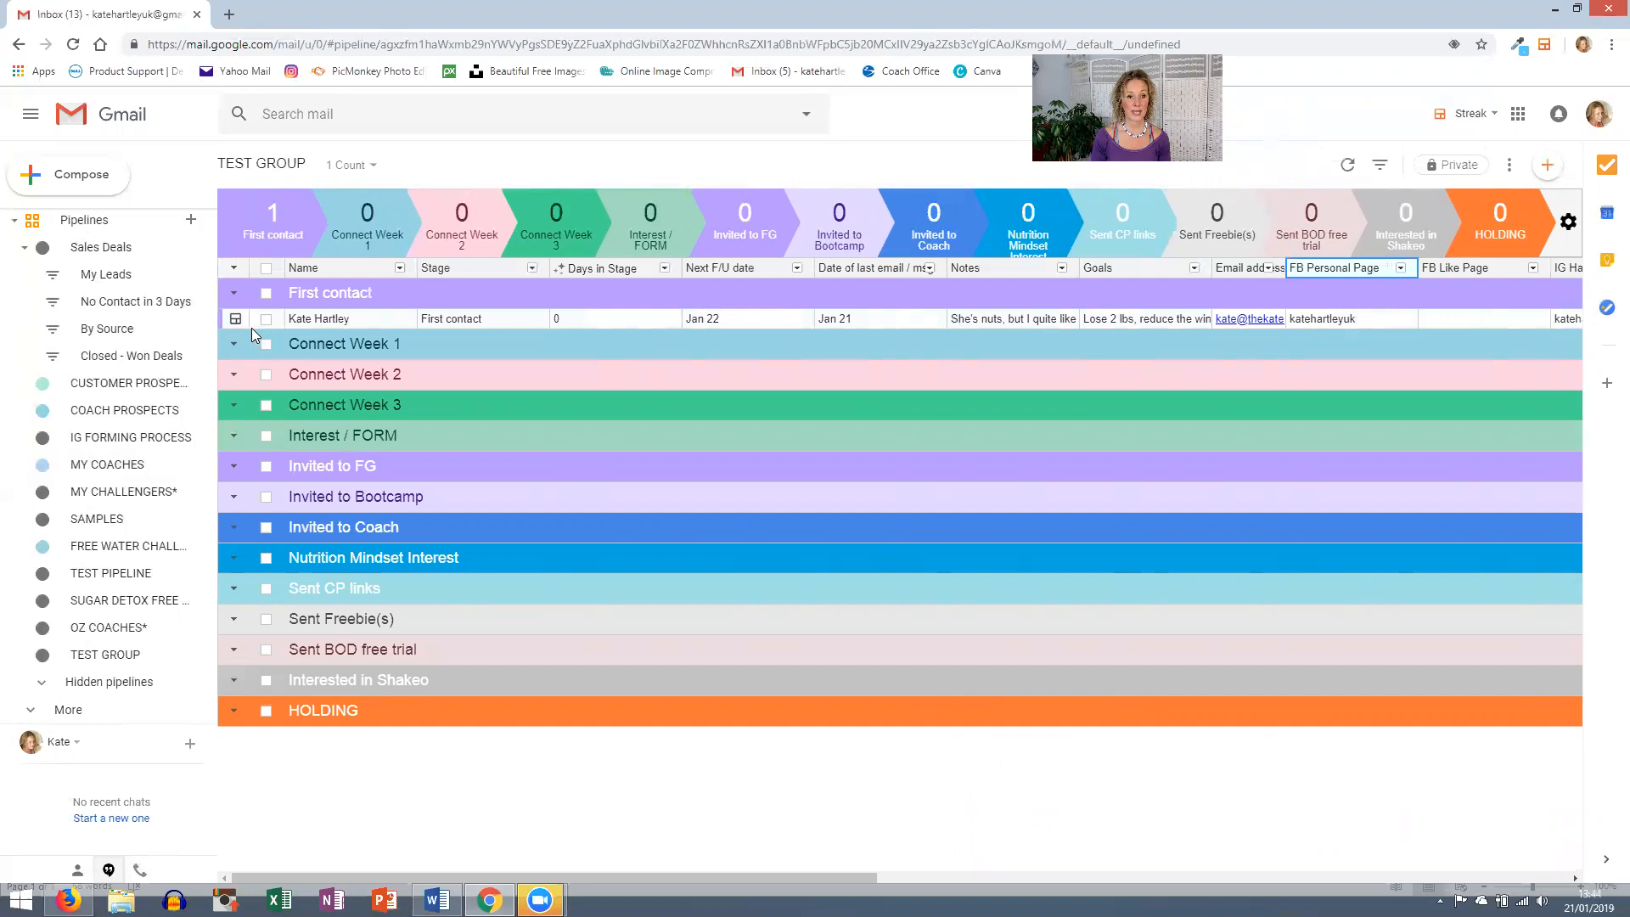
click(311, 290)
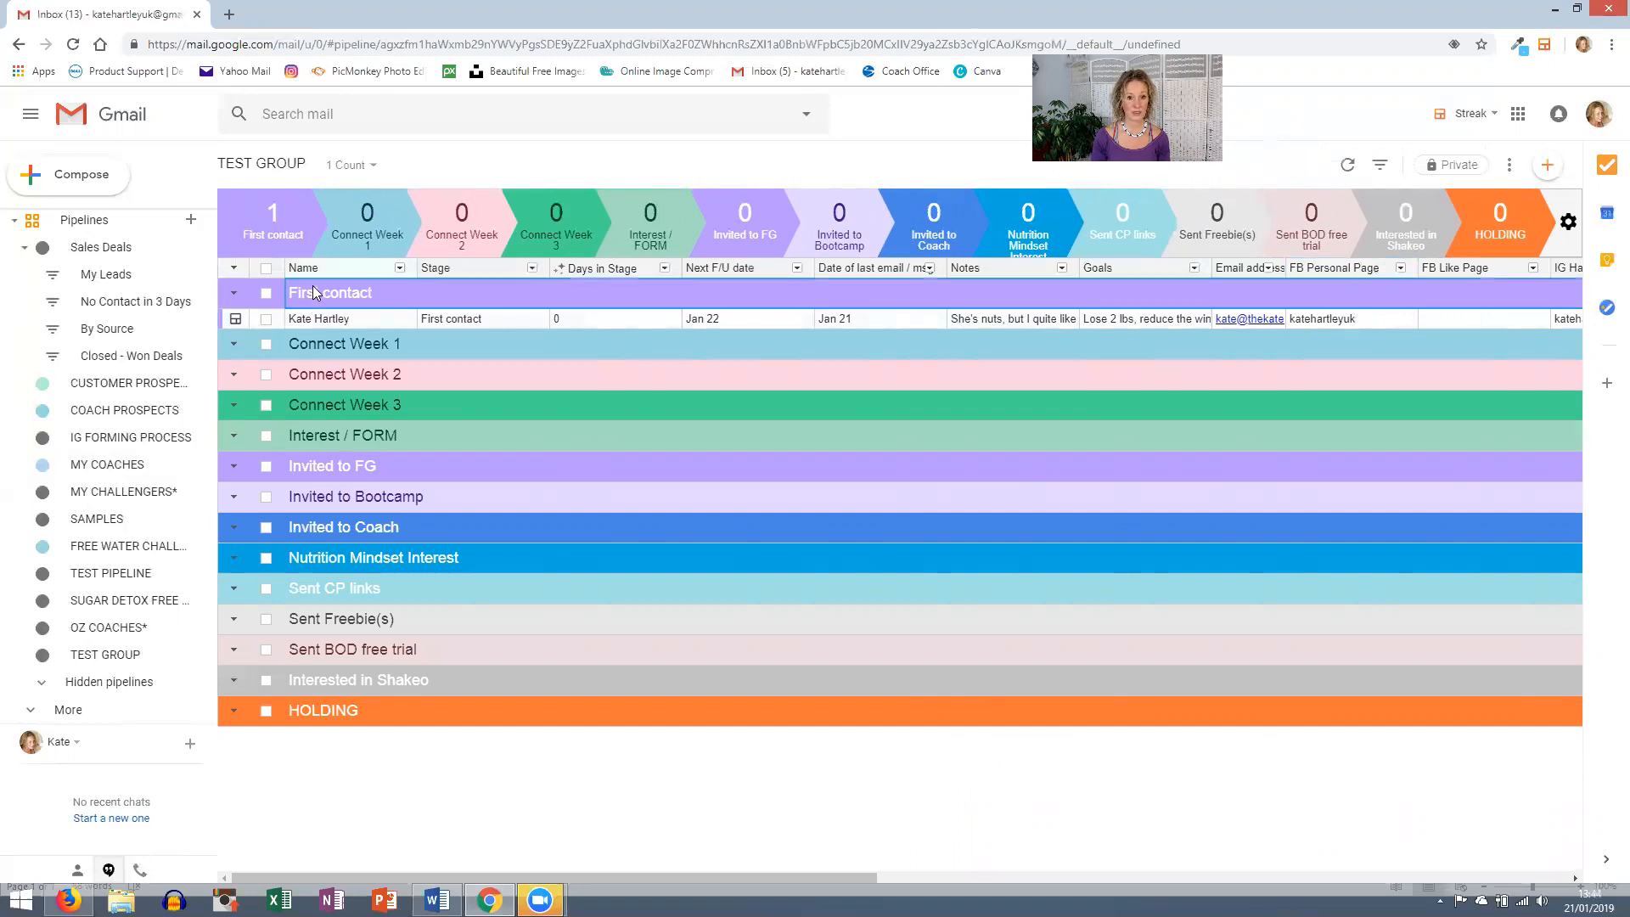
- Add a second First contact box with the contact's name, Next F/U Jan 07, and their e-mail address
click(1547, 169)
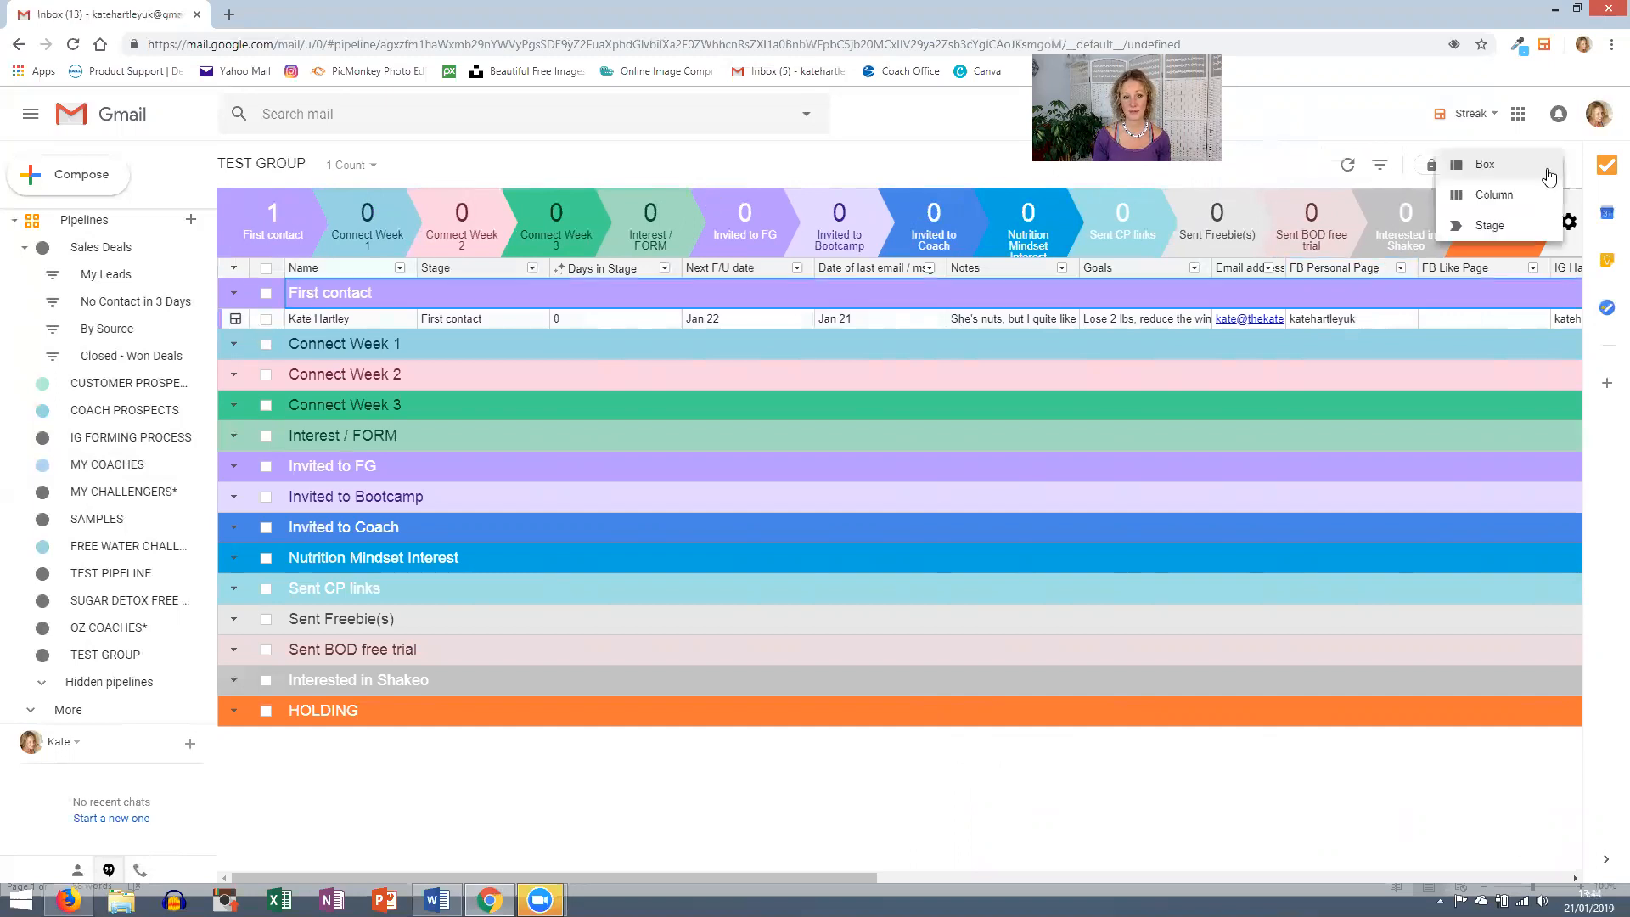
click(1548, 170)
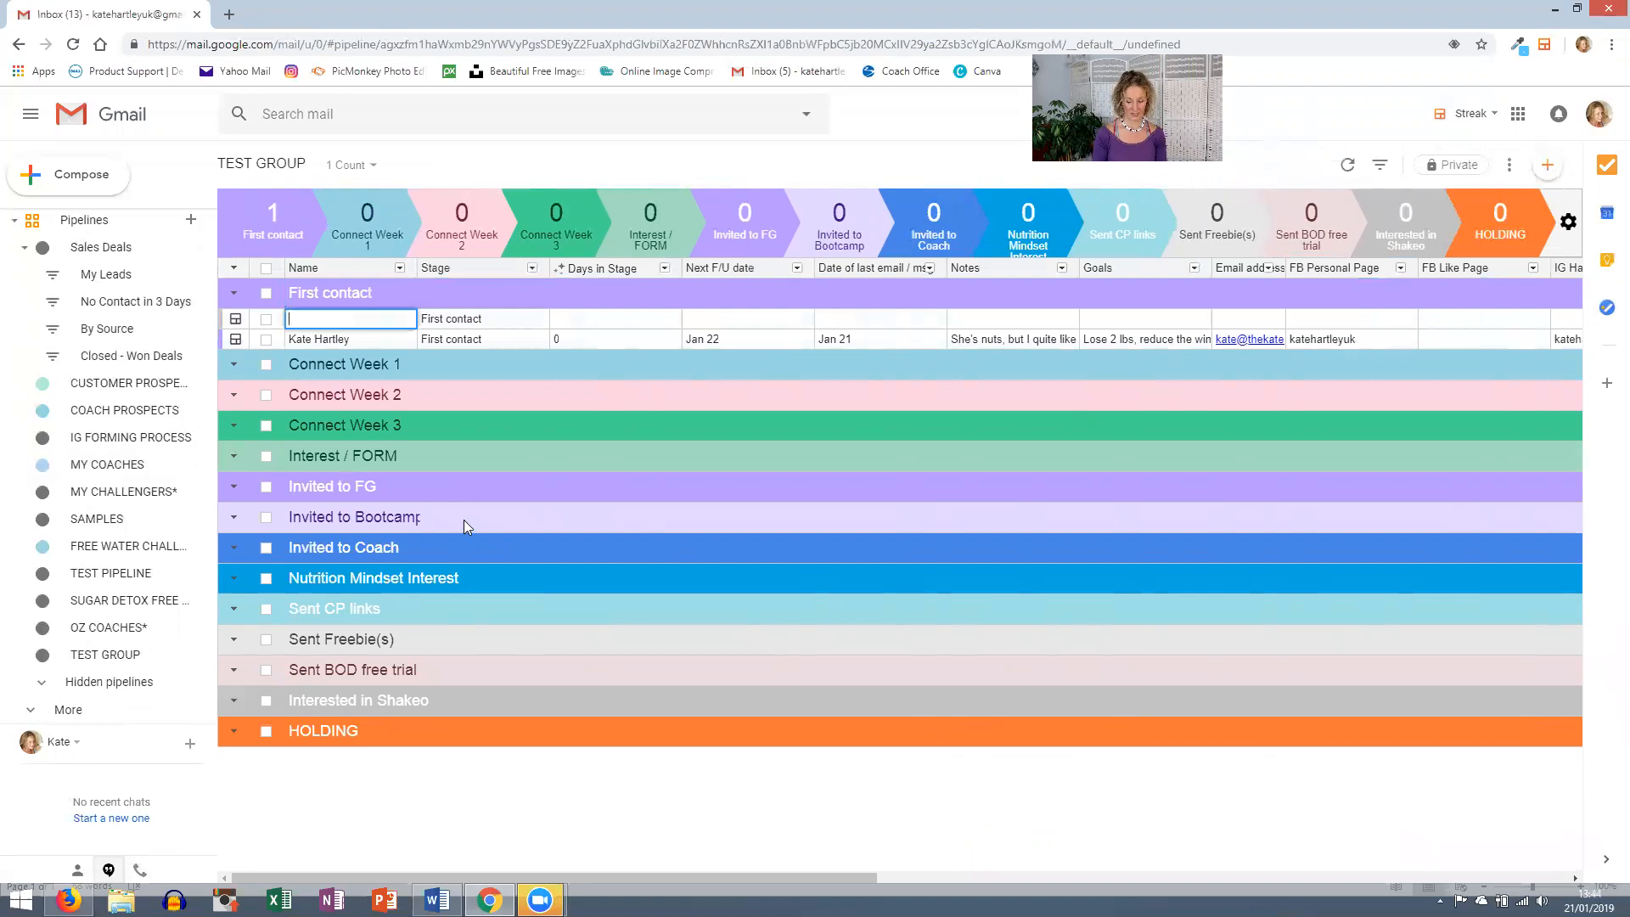
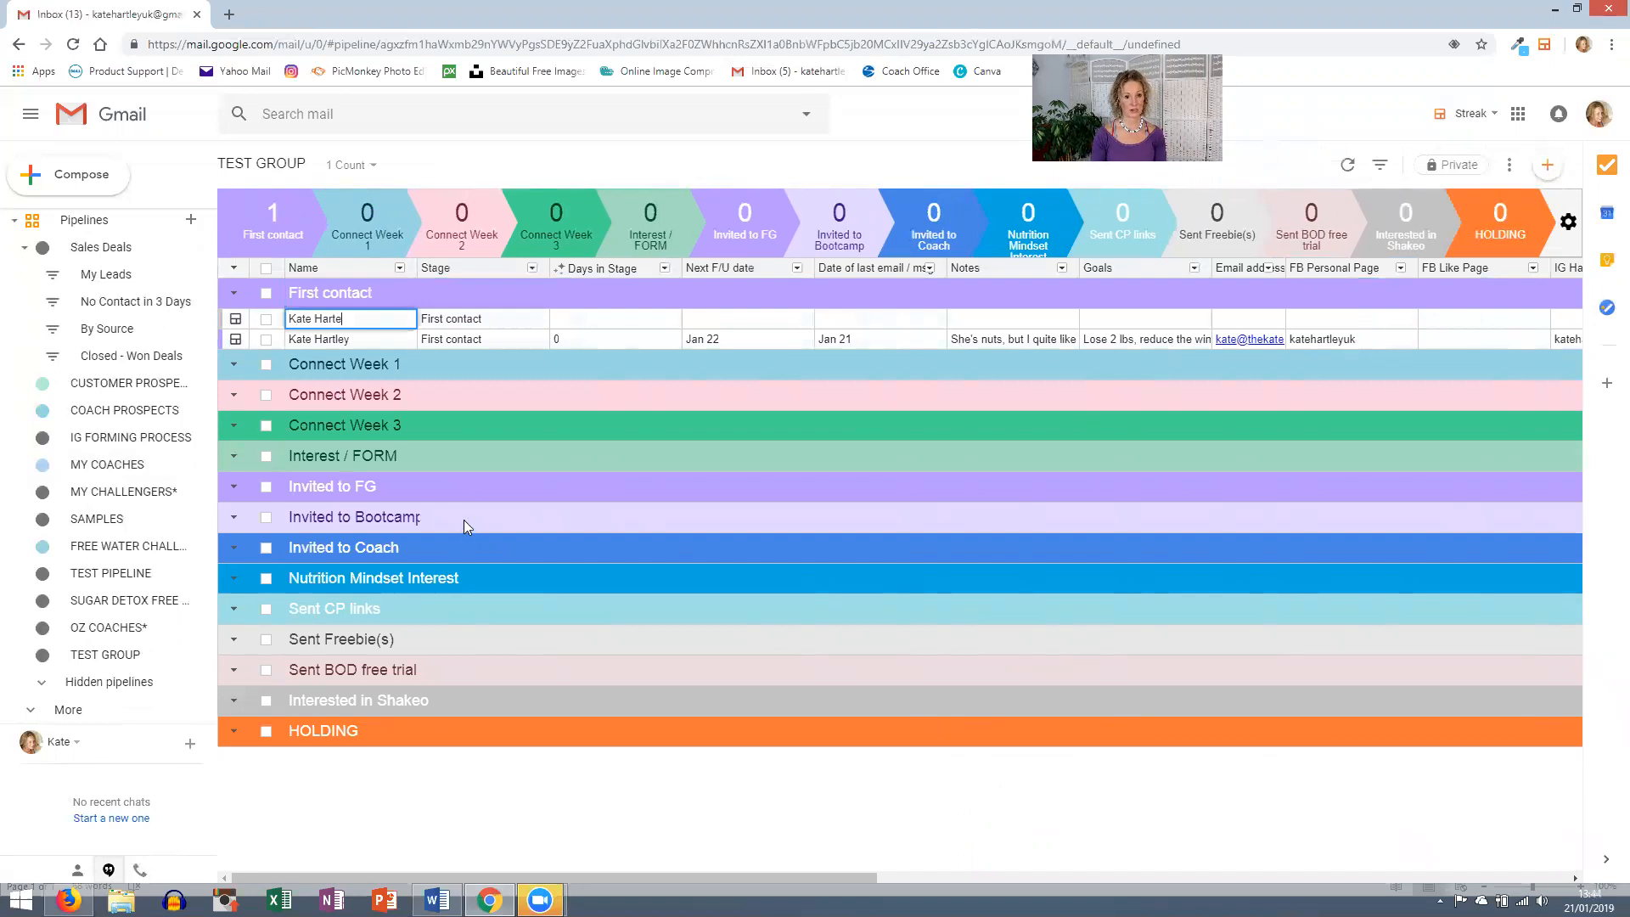
click(765, 314)
click(742, 437)
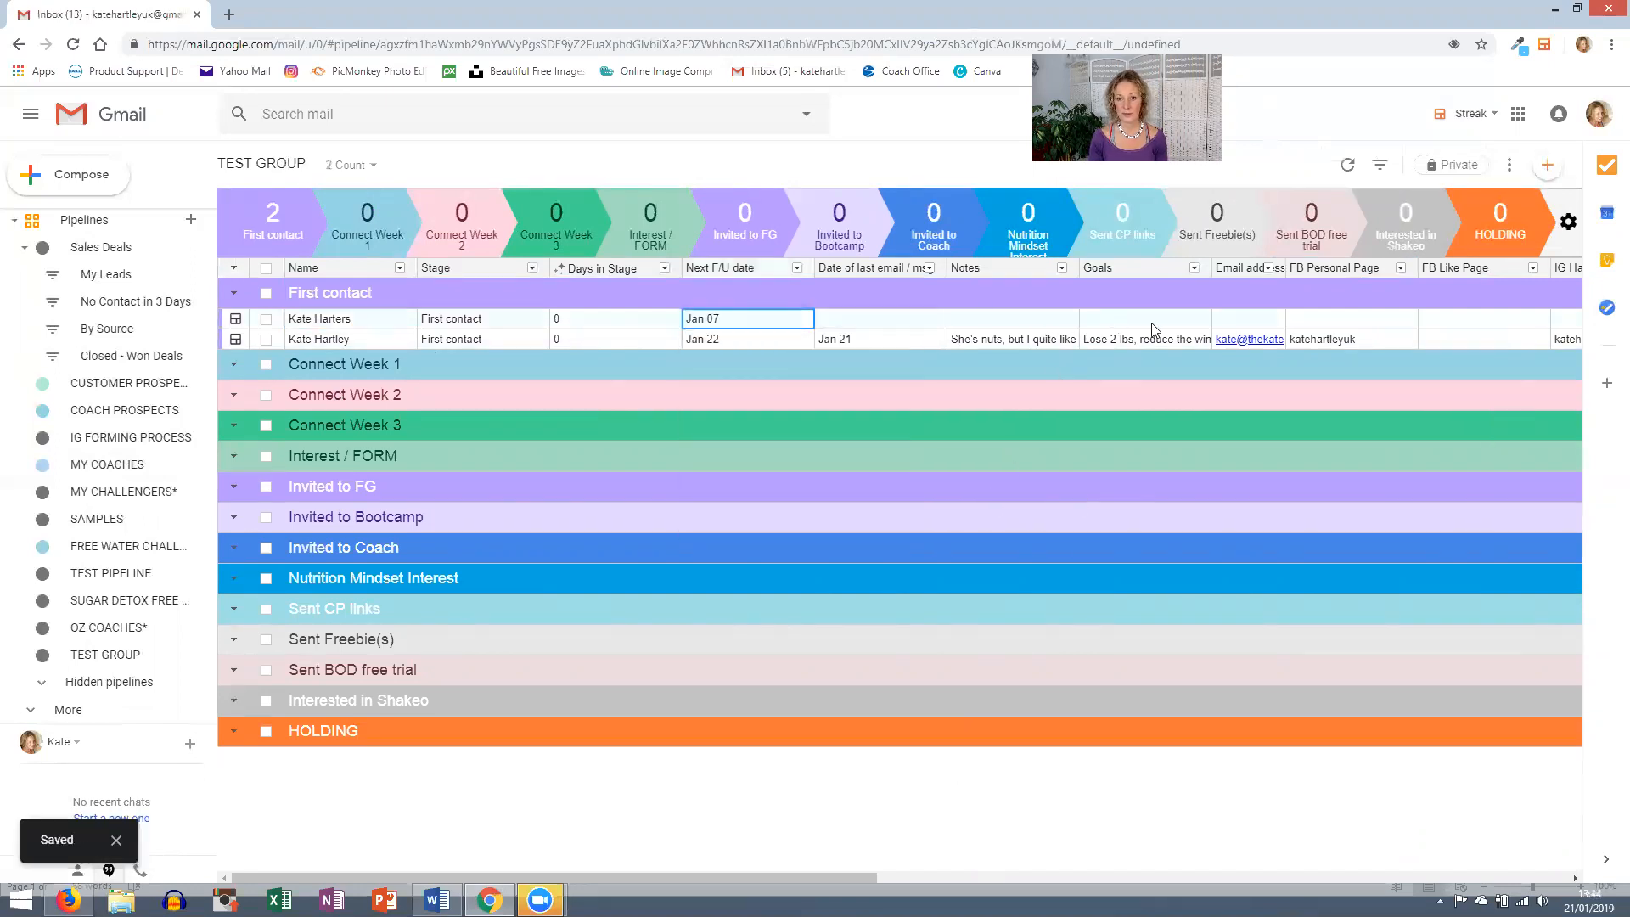
click(1231, 324)
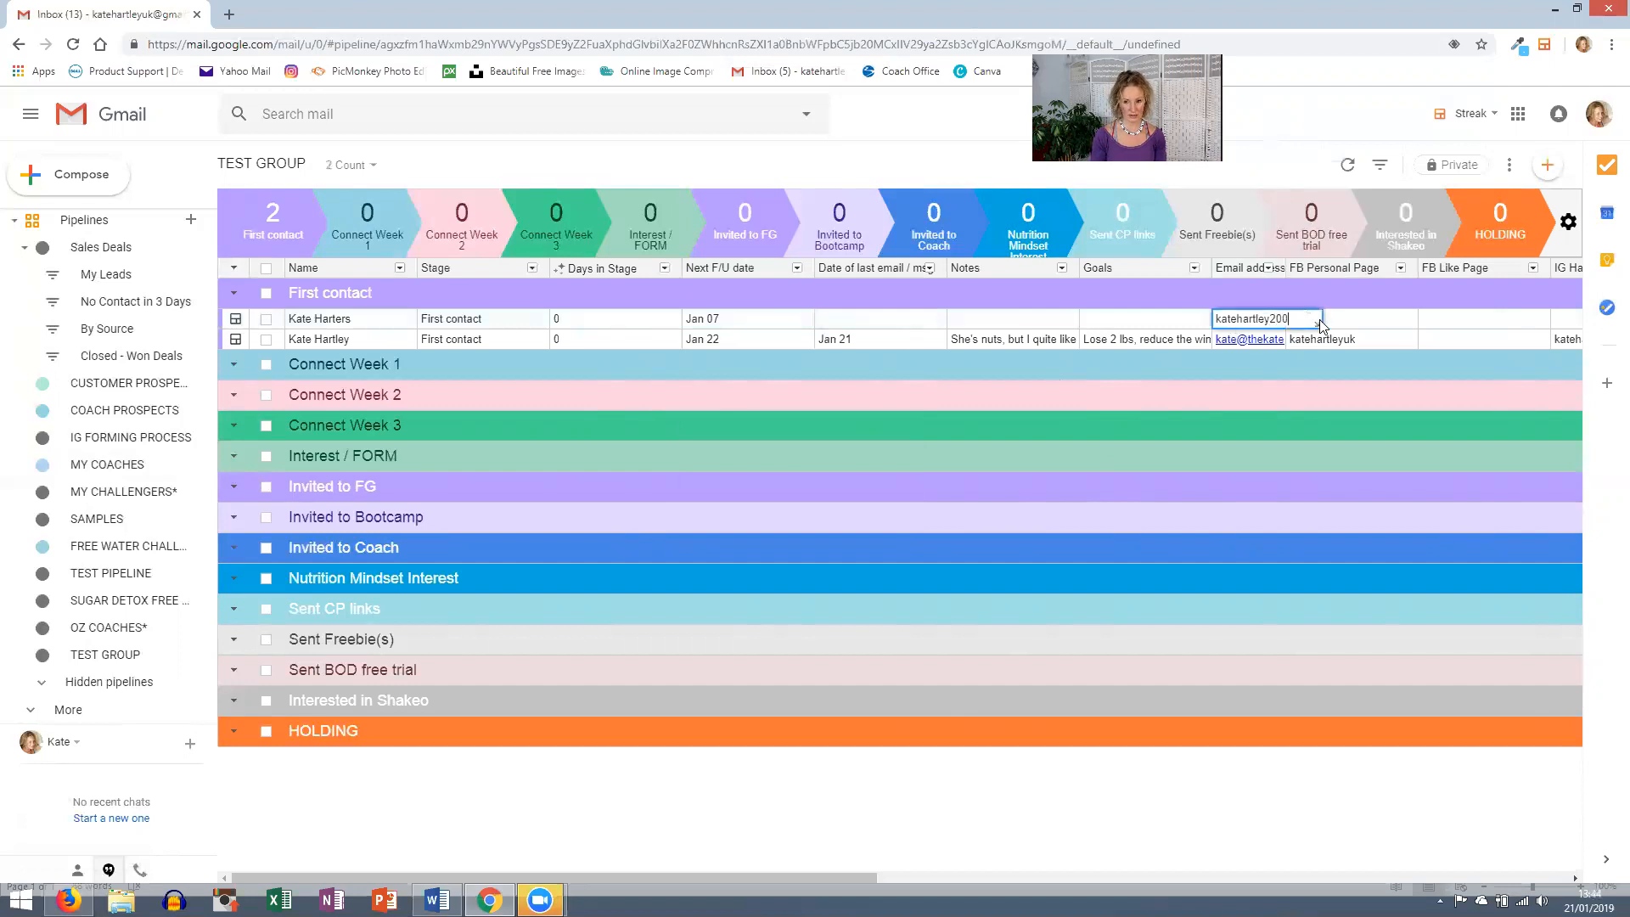
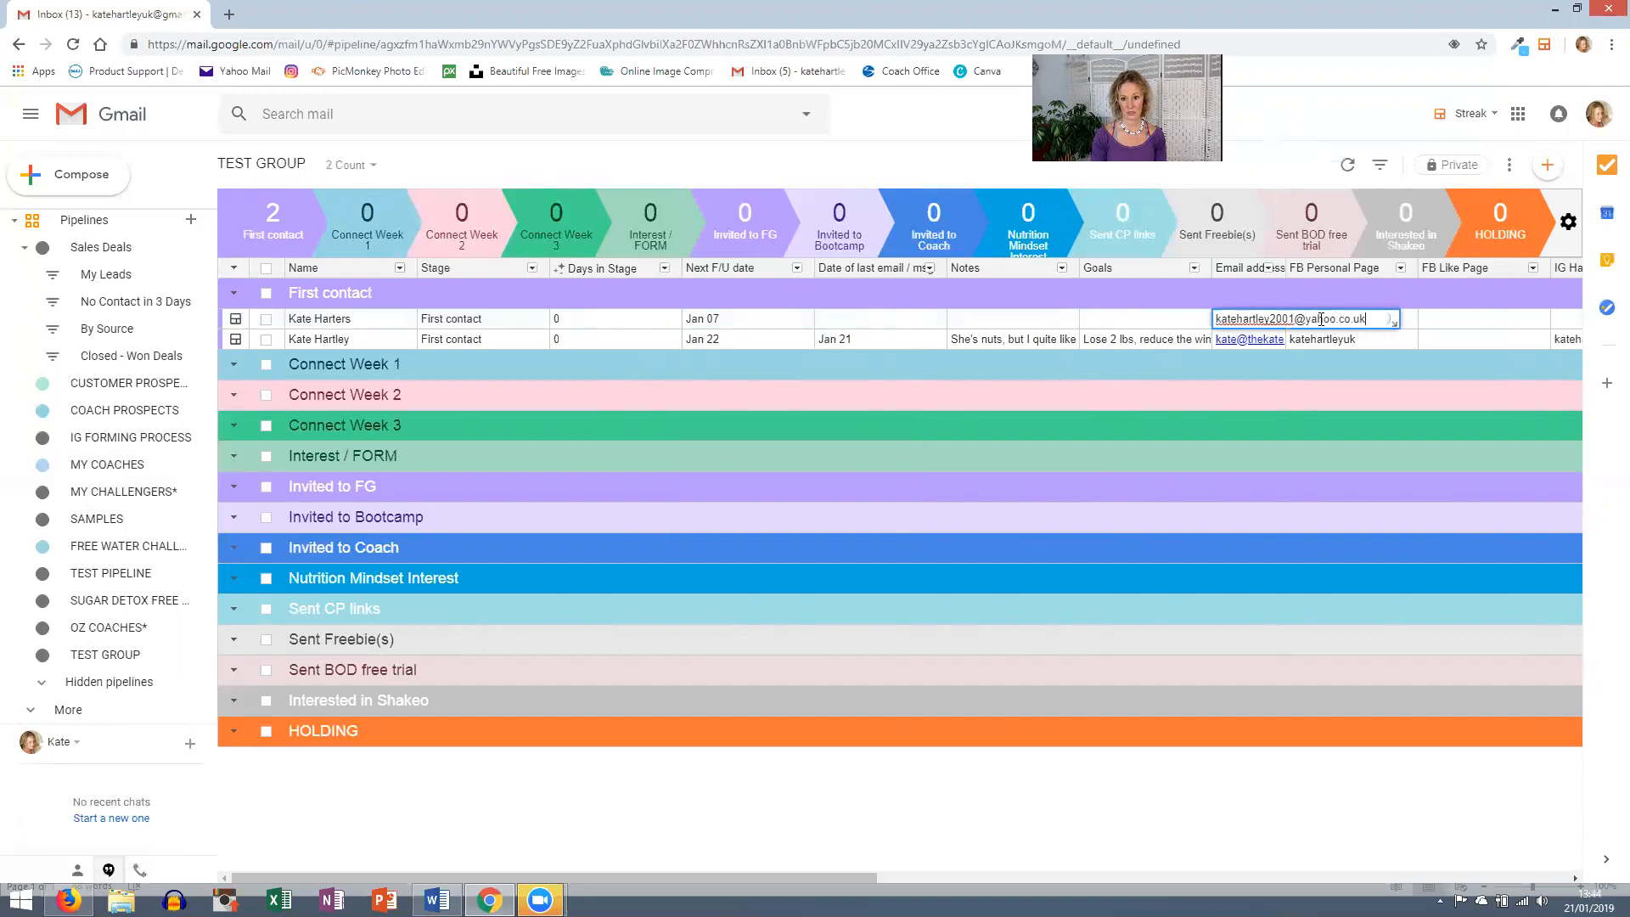
key(Tab)
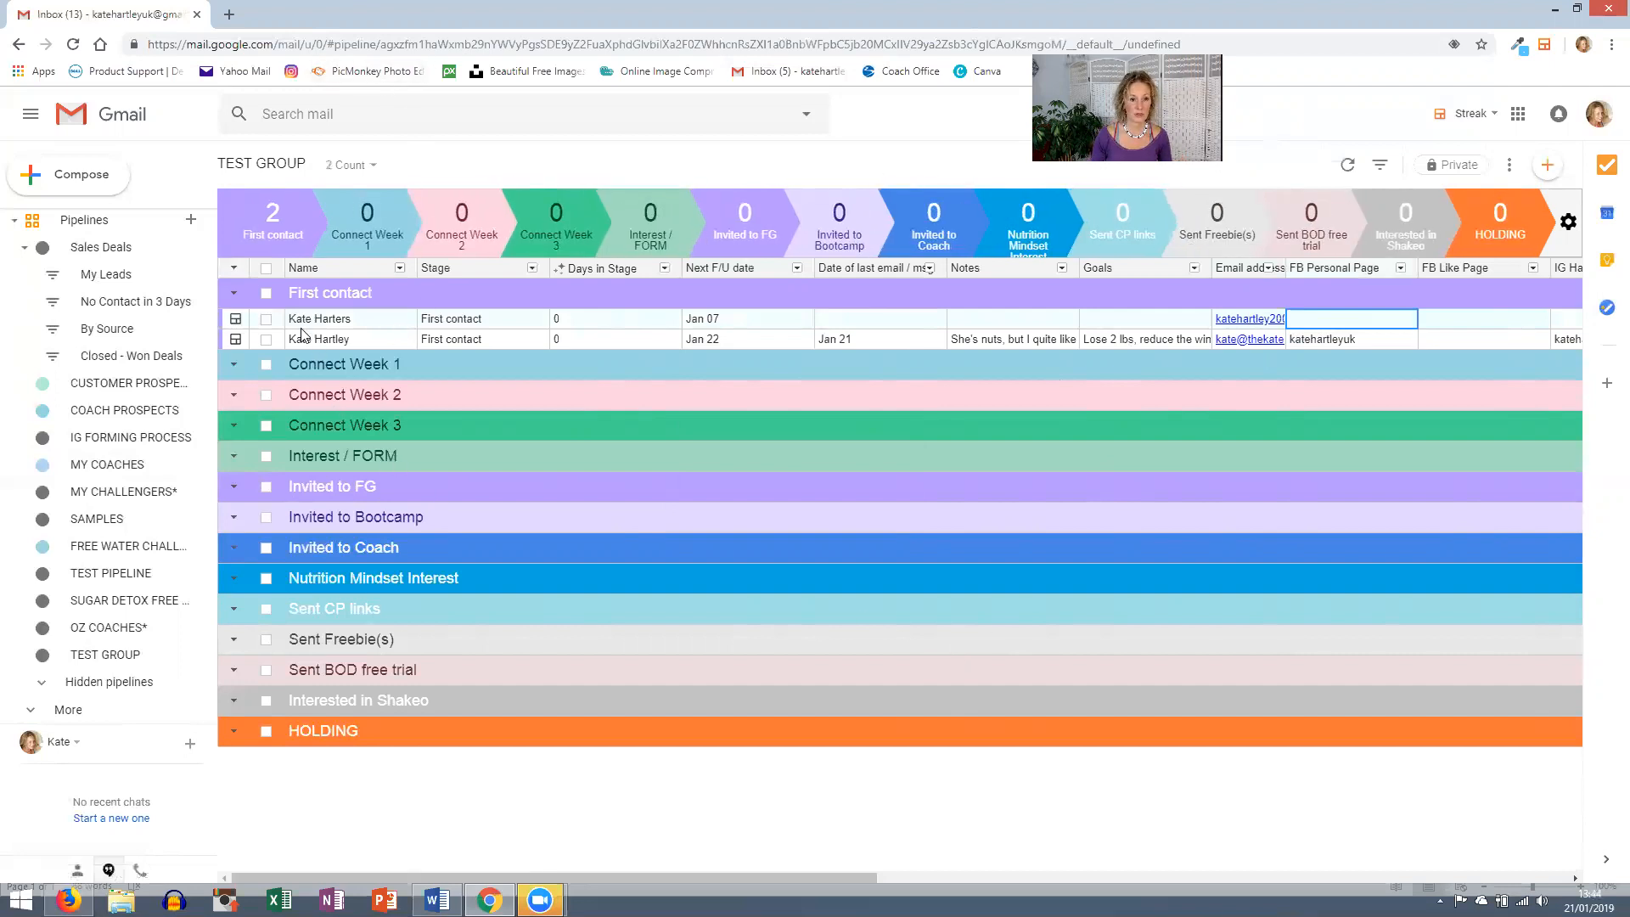
- Select both contact boxes, start a mass email to them, and enlarge the compose window
click(265, 318)
click(266, 338)
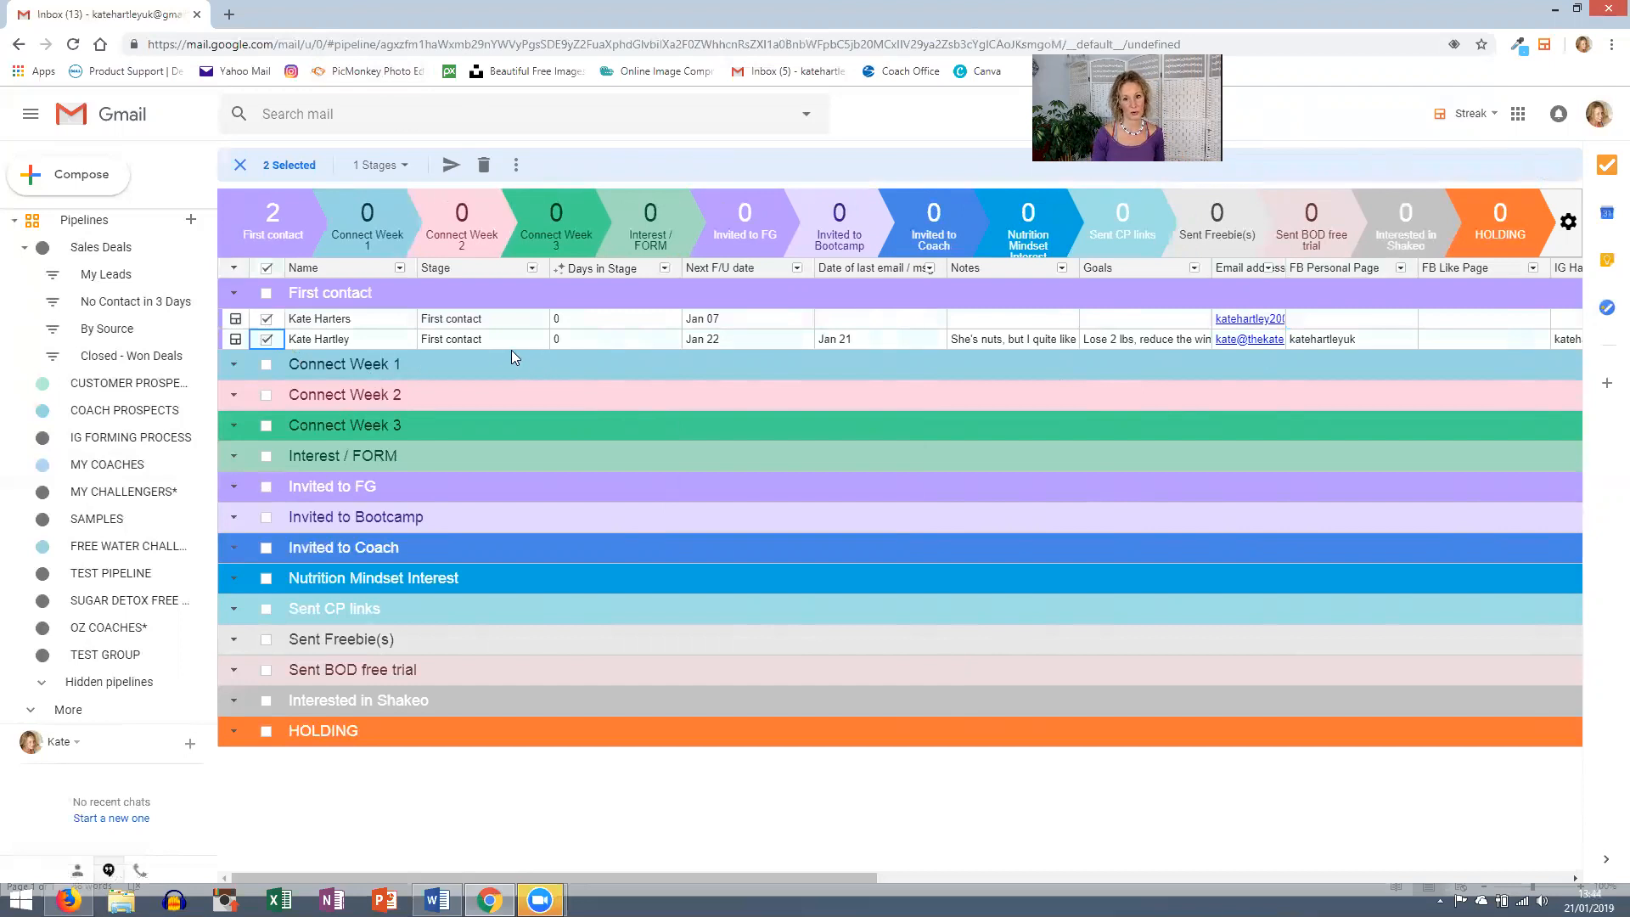
click(451, 168)
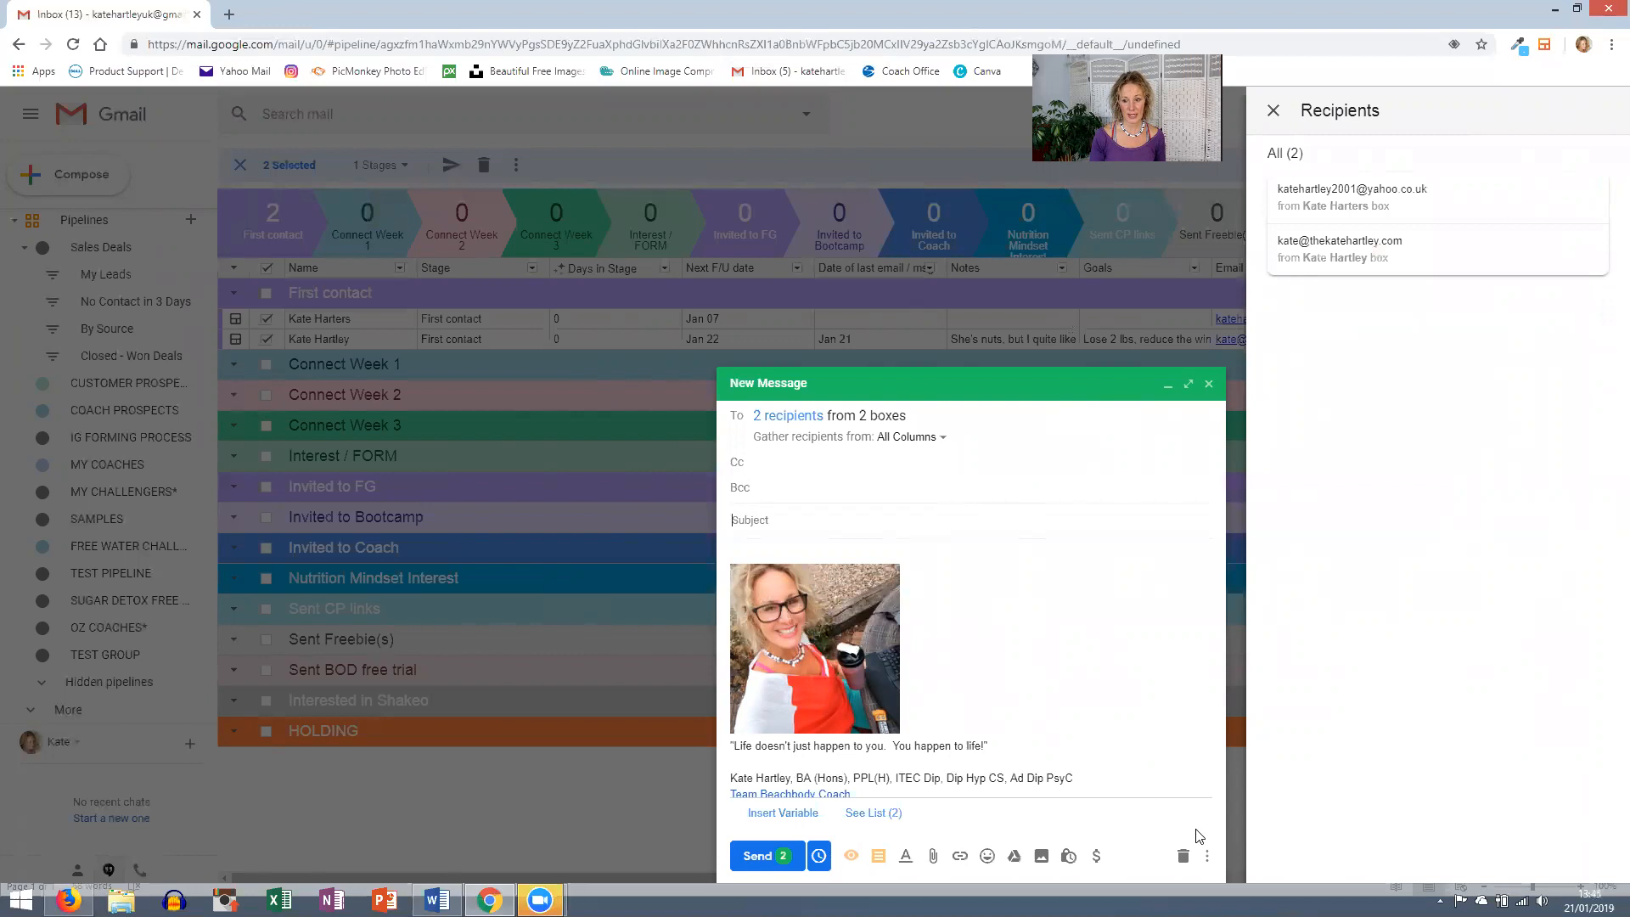
click(1188, 385)
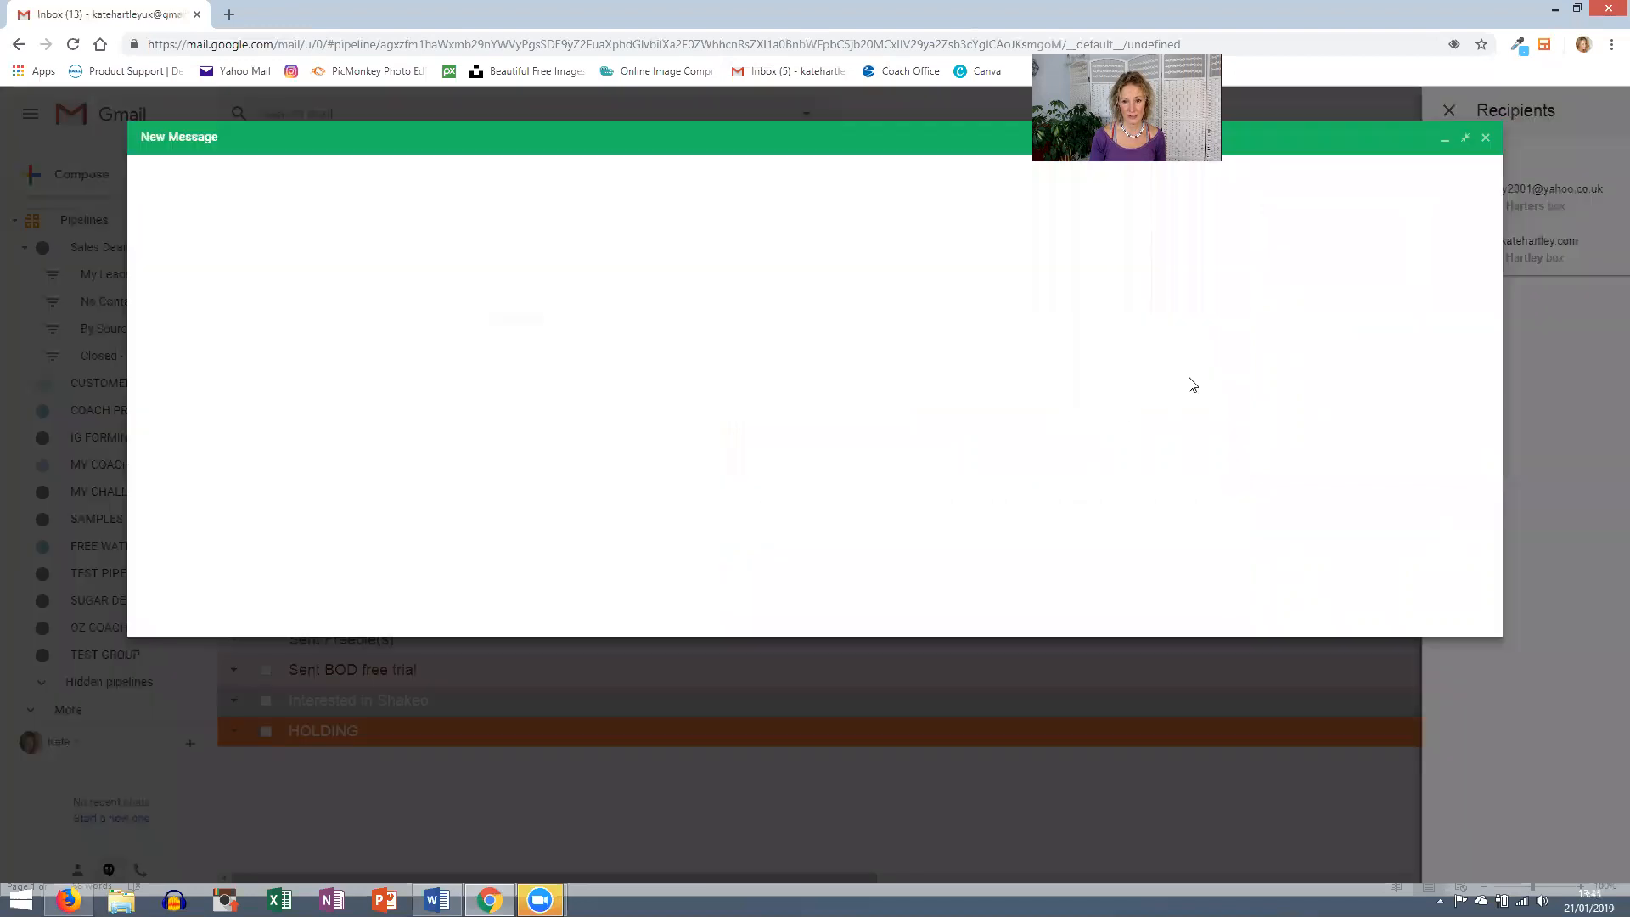
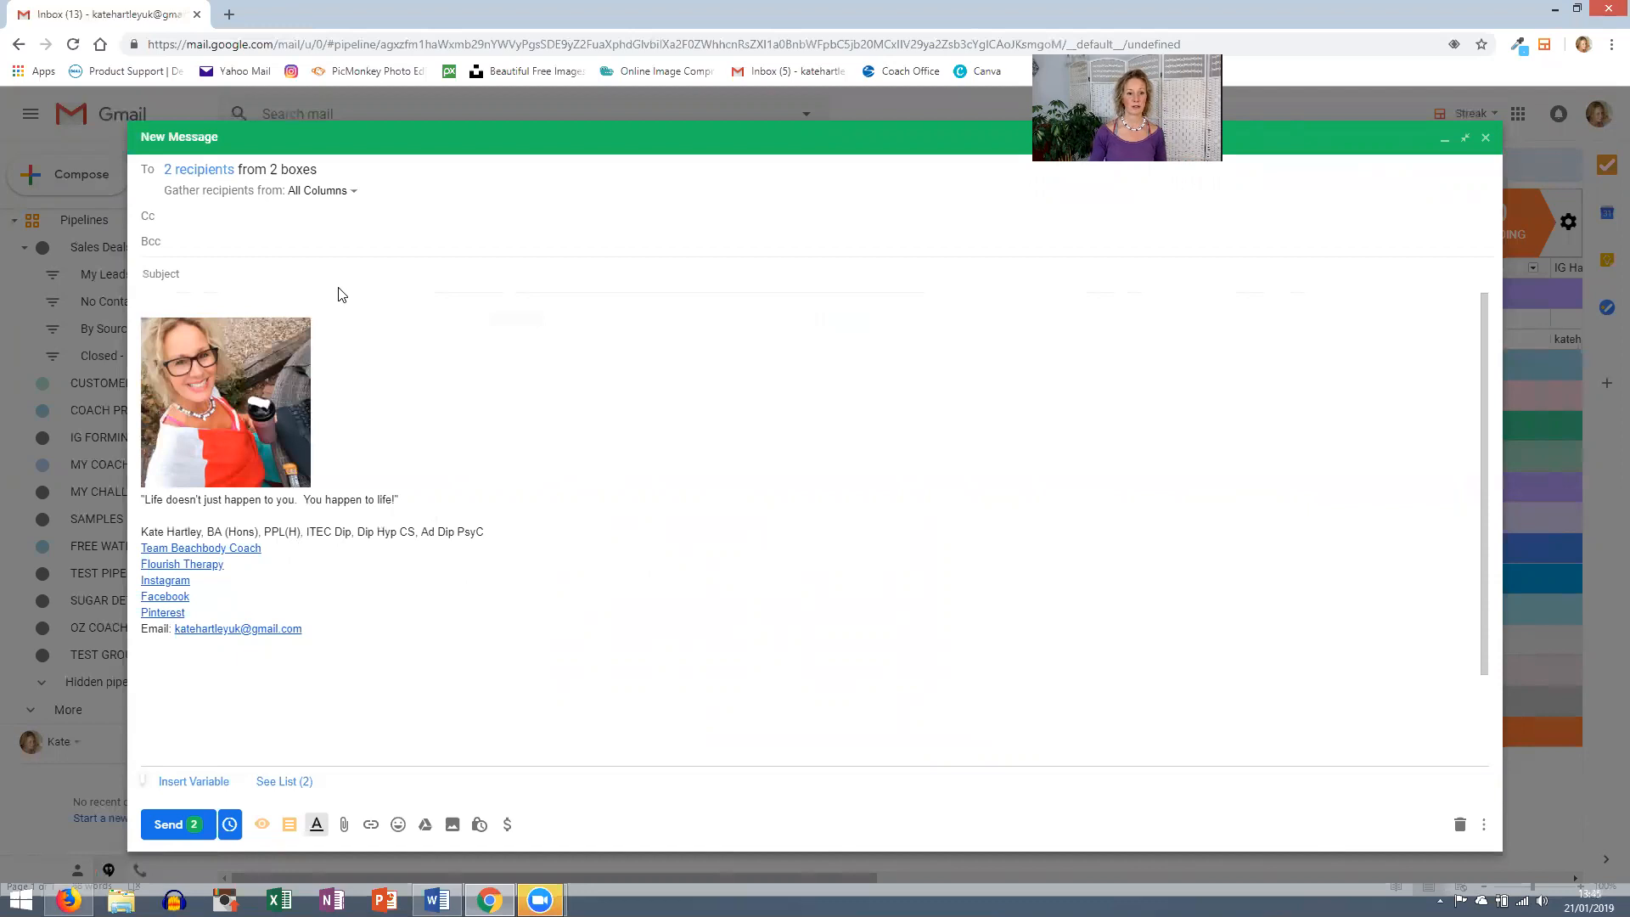
- Type a 'Dear' greeting with the recipient's first name above the signature, followed by blank lines
click(218, 305)
text(D)
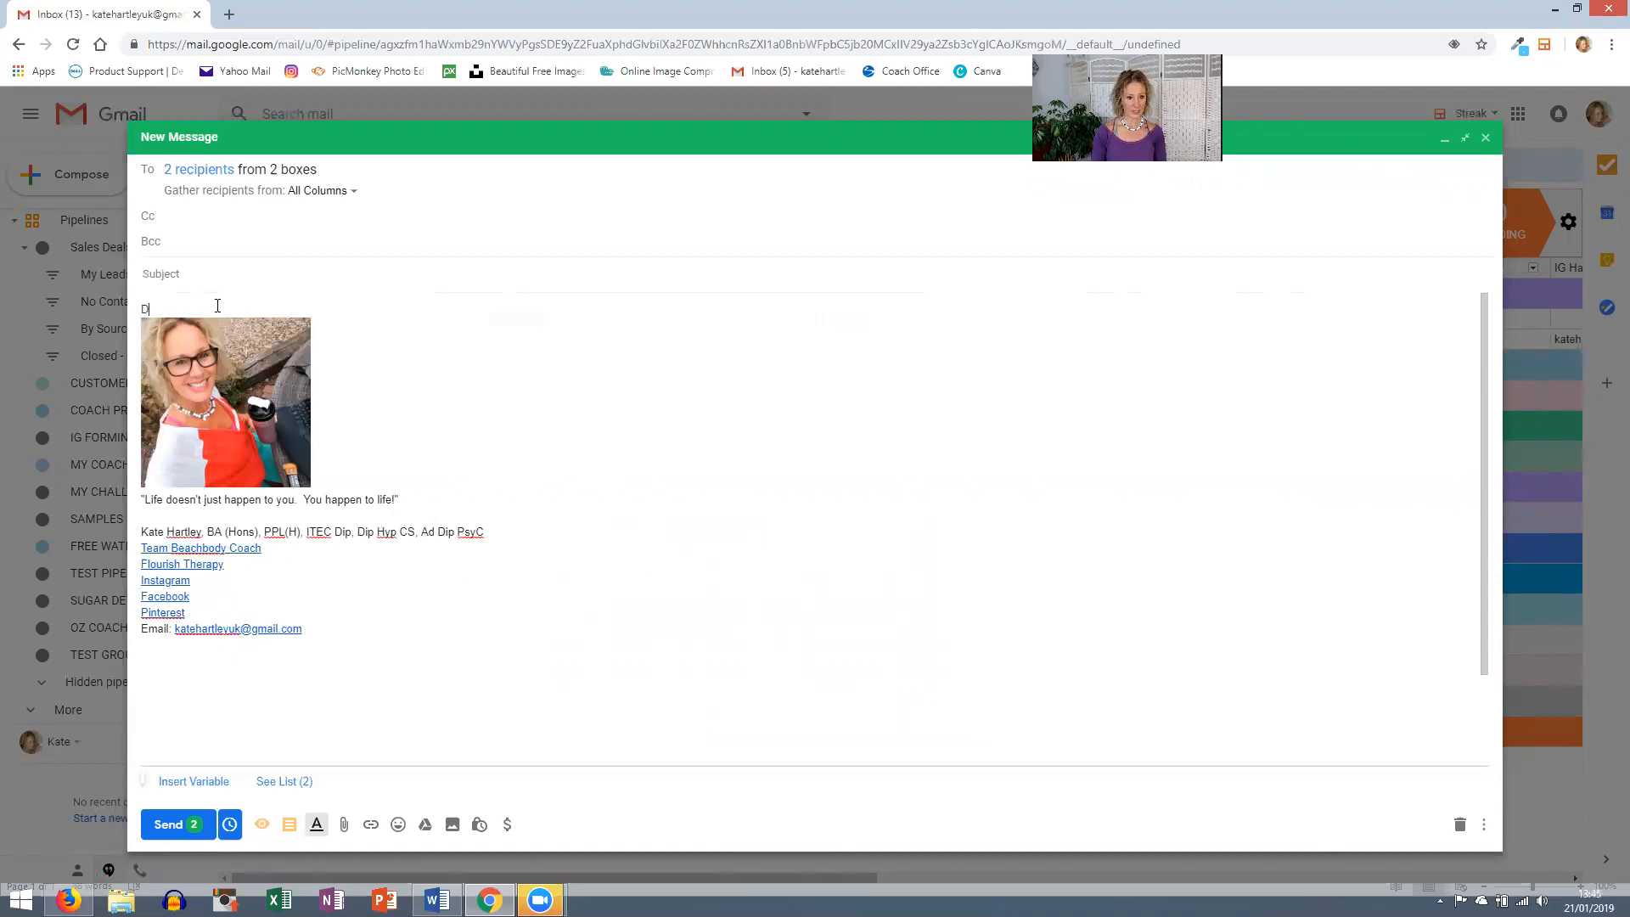
text(aerr)
key(BackSpace)
key(BackSpace)
key(BackSpace)
text(ear K)
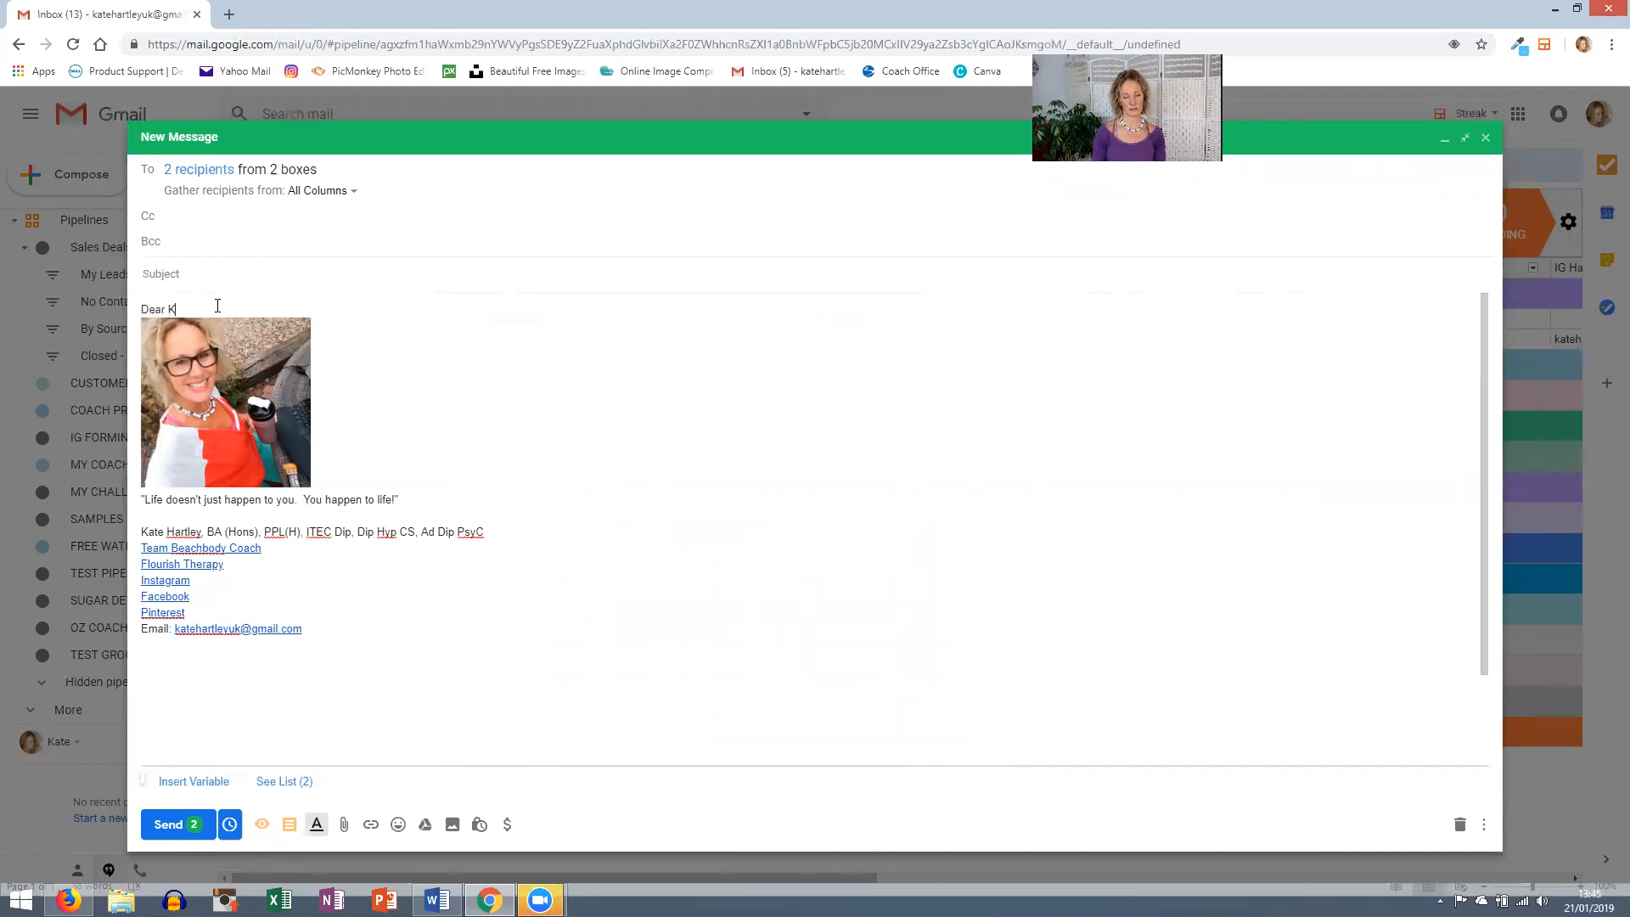
text(ate)
key(Return)
key(Return)
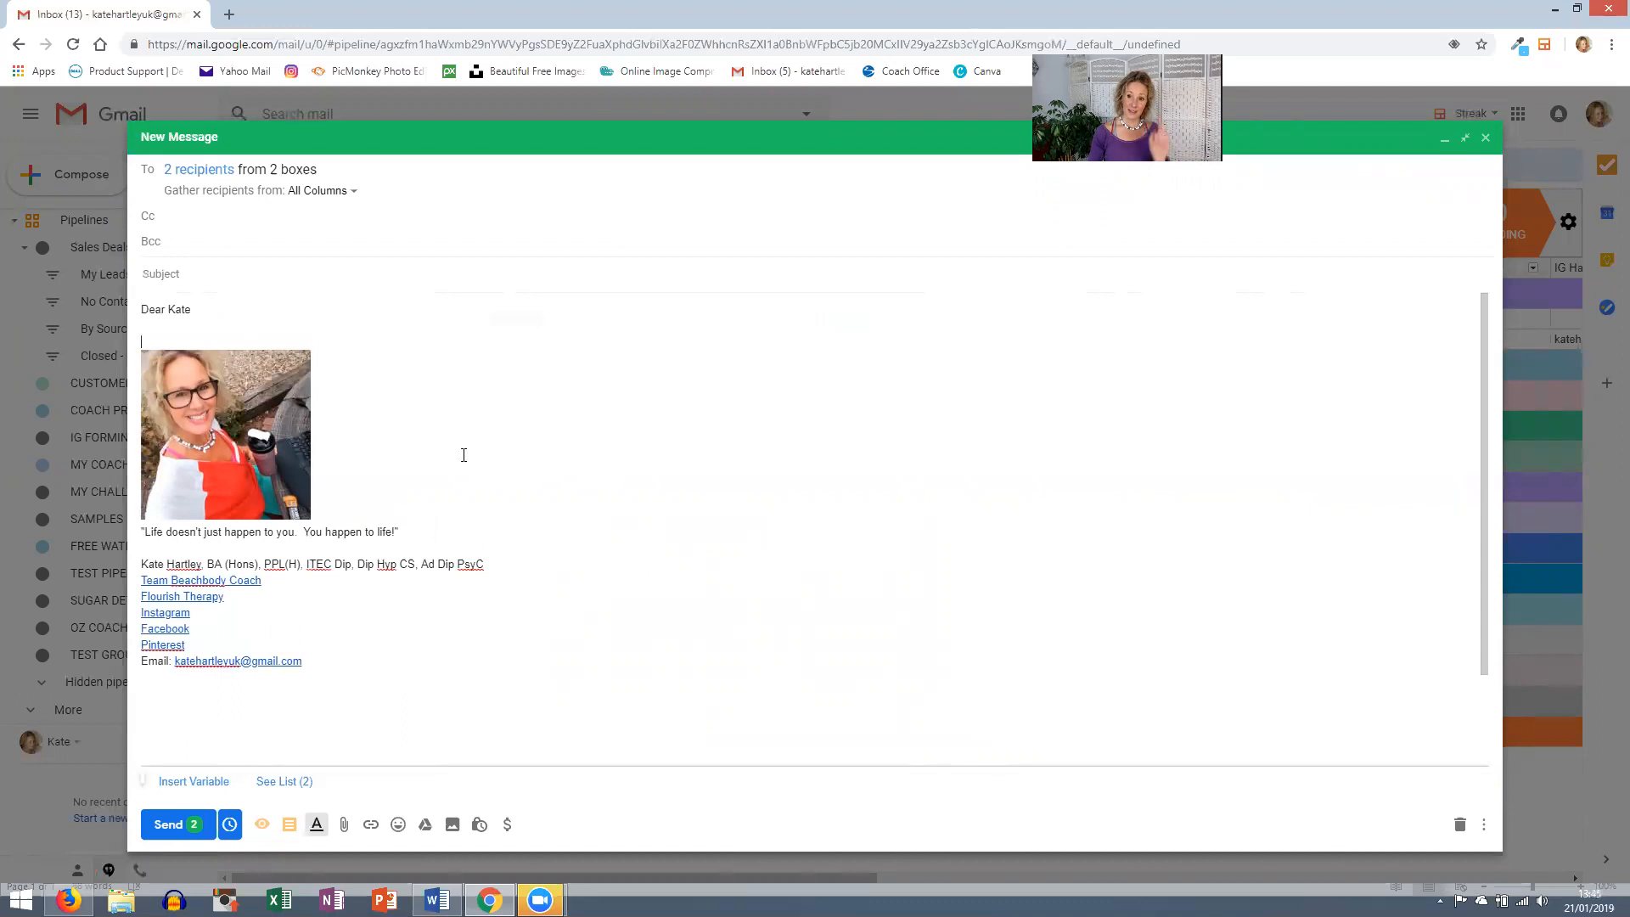
- Filter snippets for 'bootcamp' and insert Bootcamp Msg with App FORM, subject Optimal Health and Wellness Program
click(289, 825)
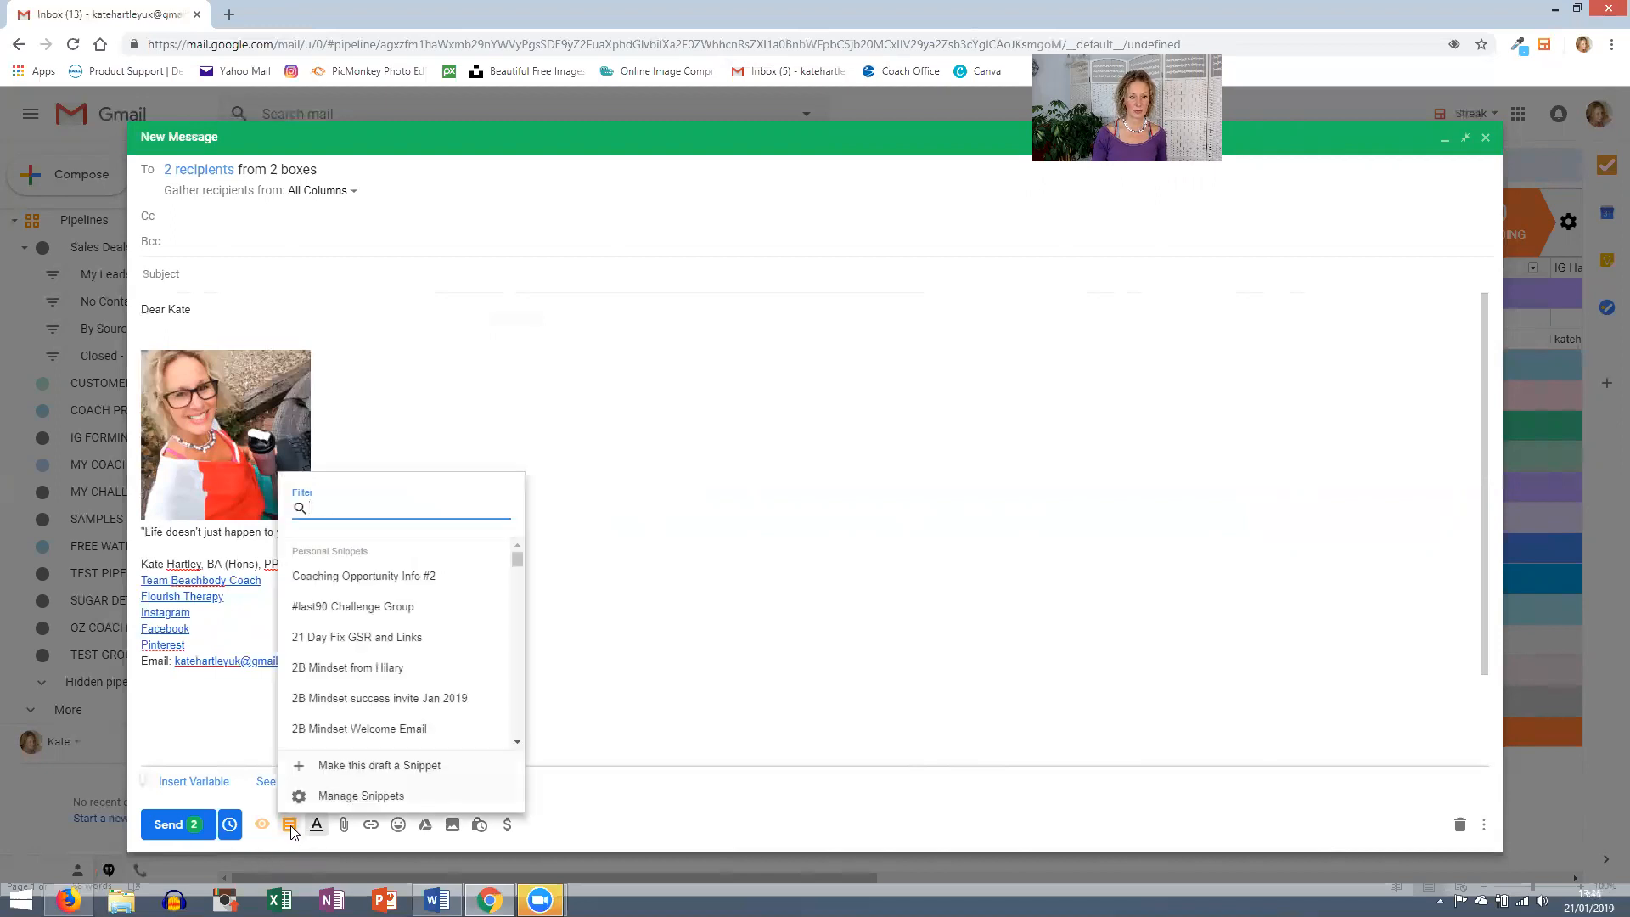
scroll(342, 698, down, 6)
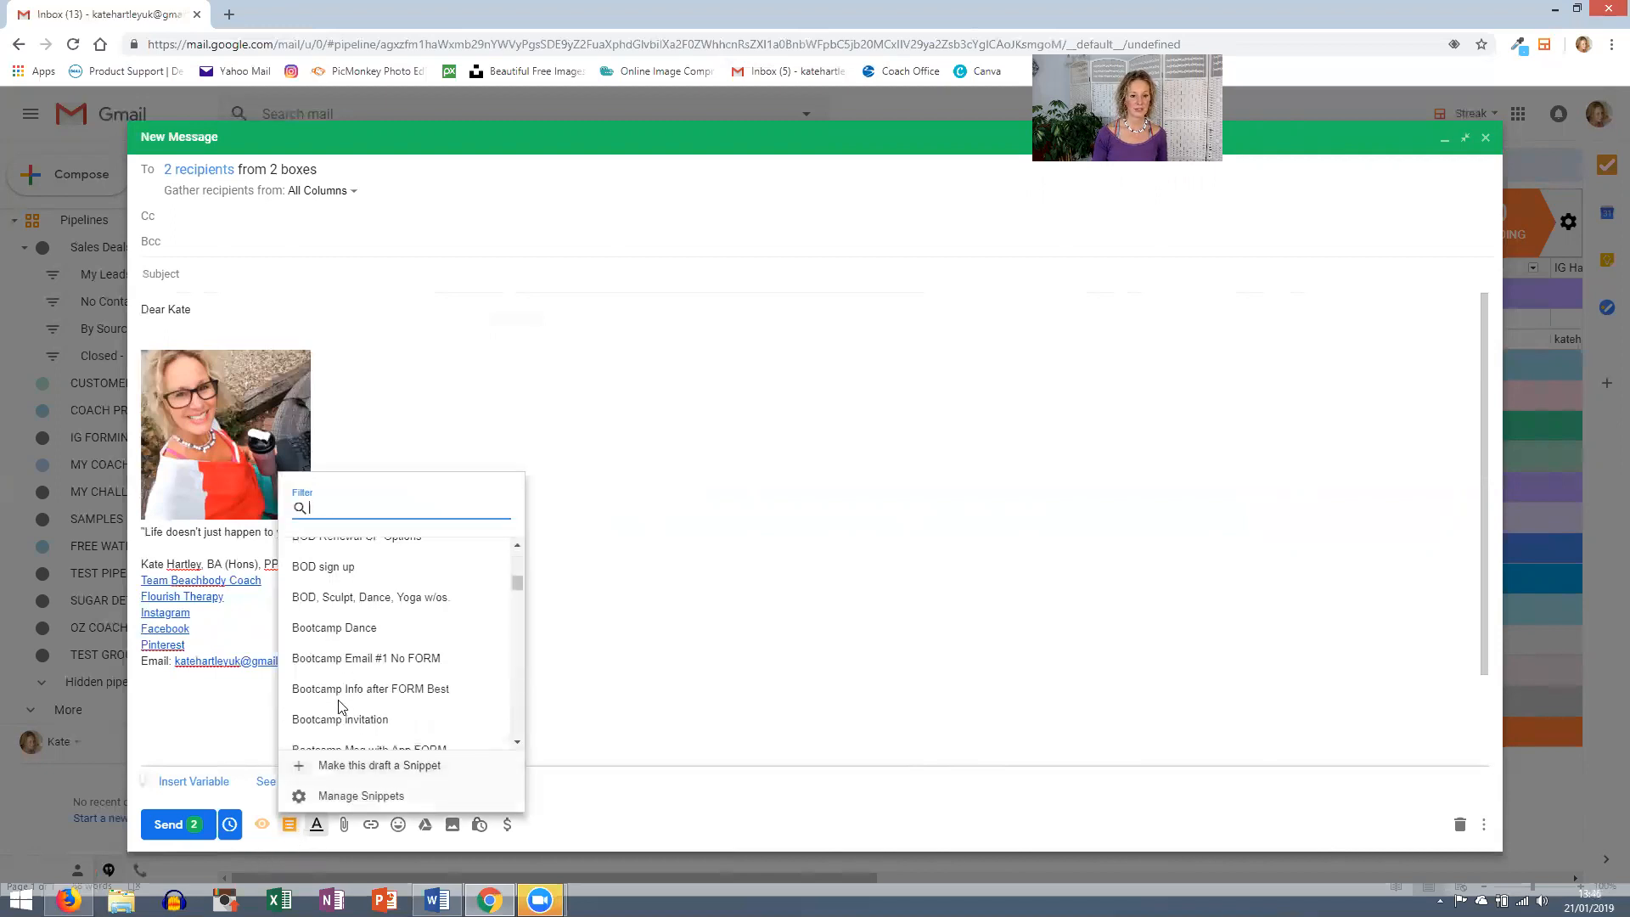
scroll(339, 706, down, 8)
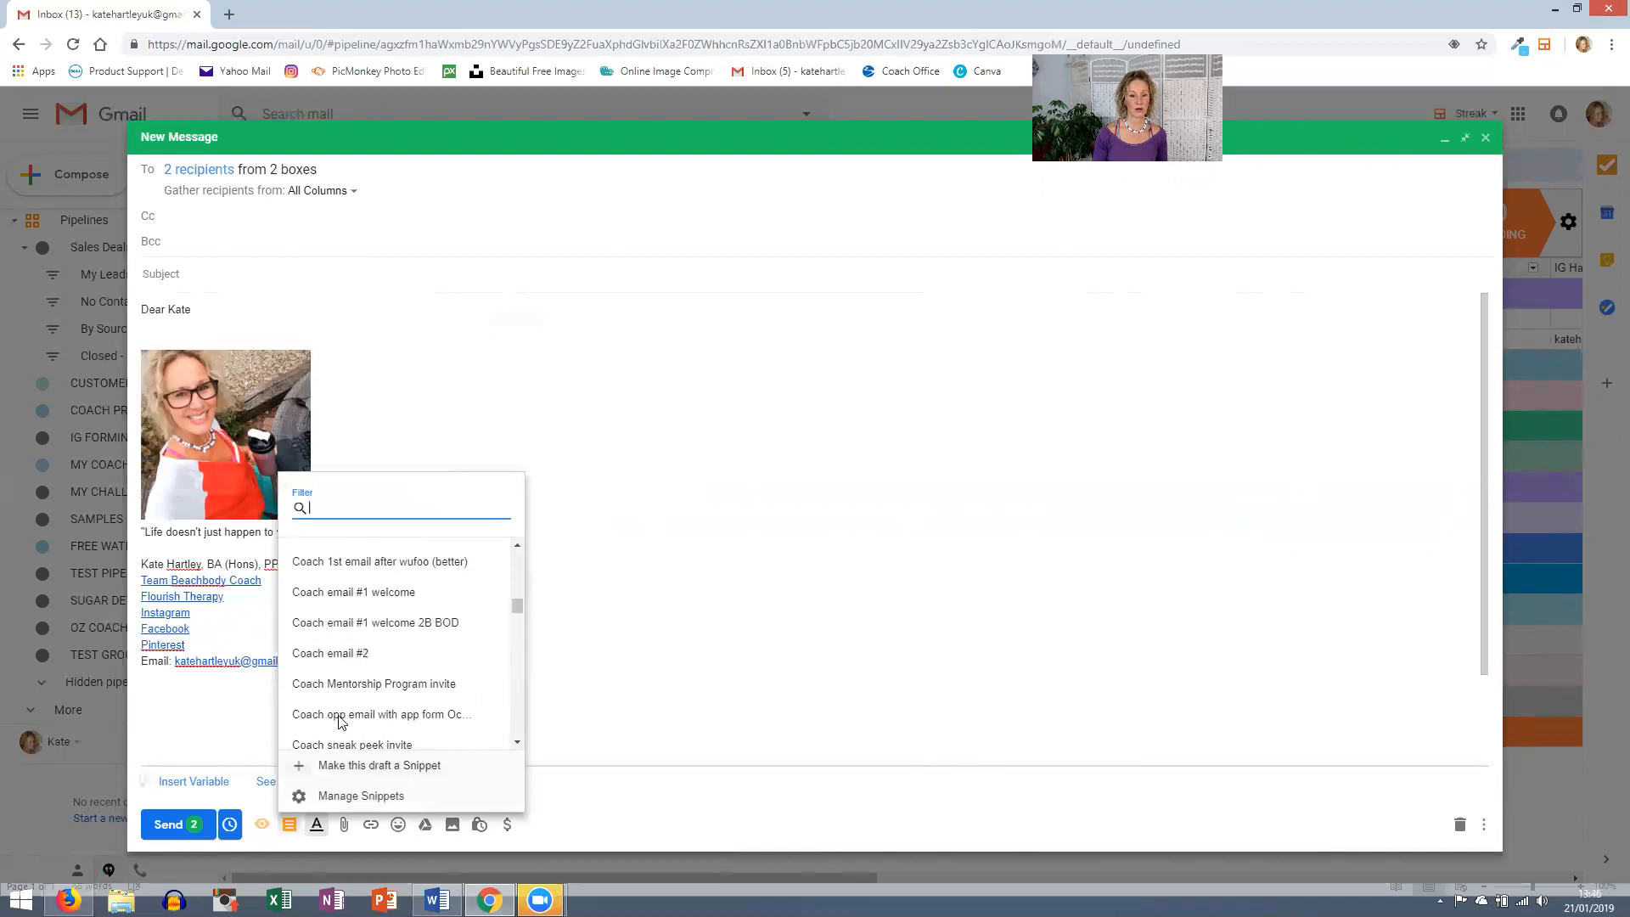
scroll(341, 719, down, 10)
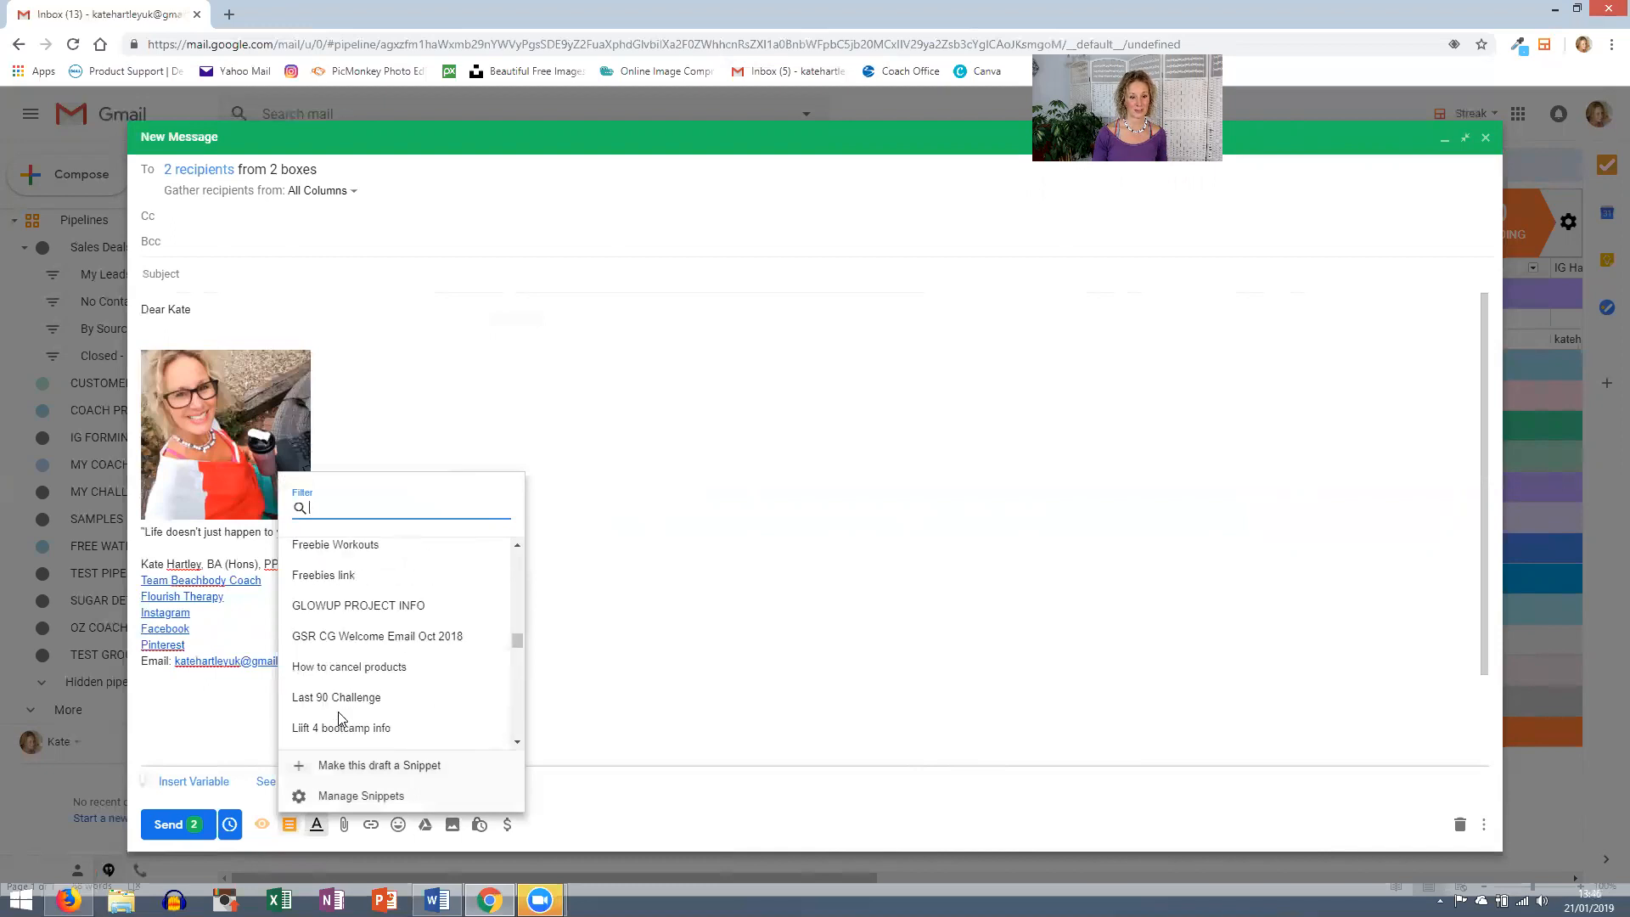
scroll(342, 717, down, 8)
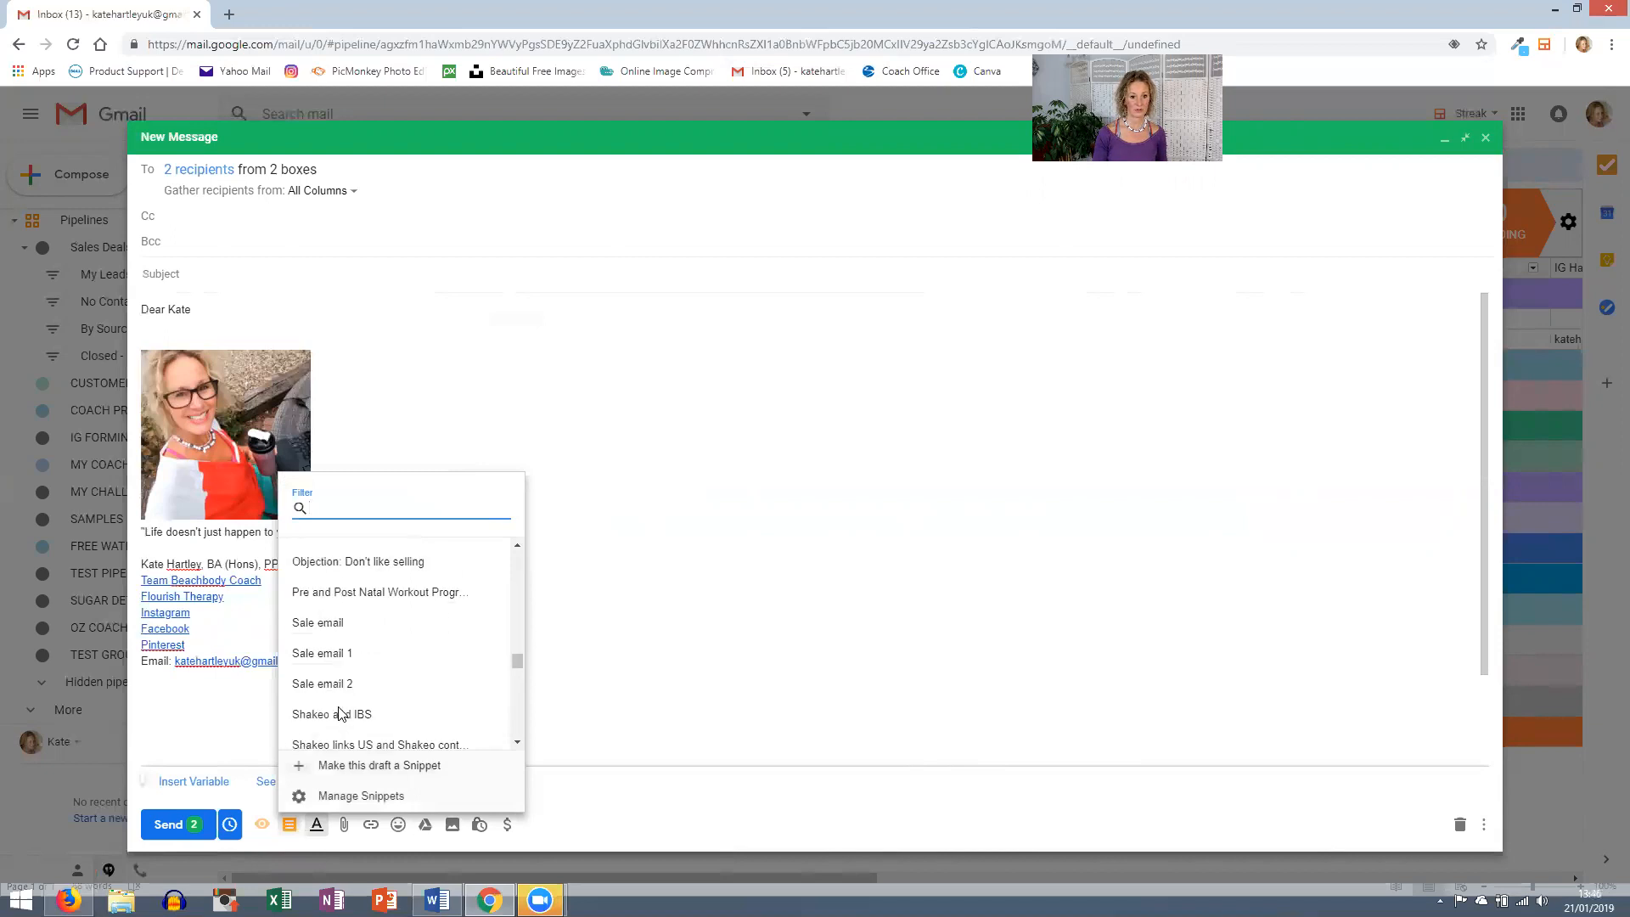
scroll(342, 711, down, 5)
scroll(343, 711, up, 20)
scroll(344, 709, down, 20)
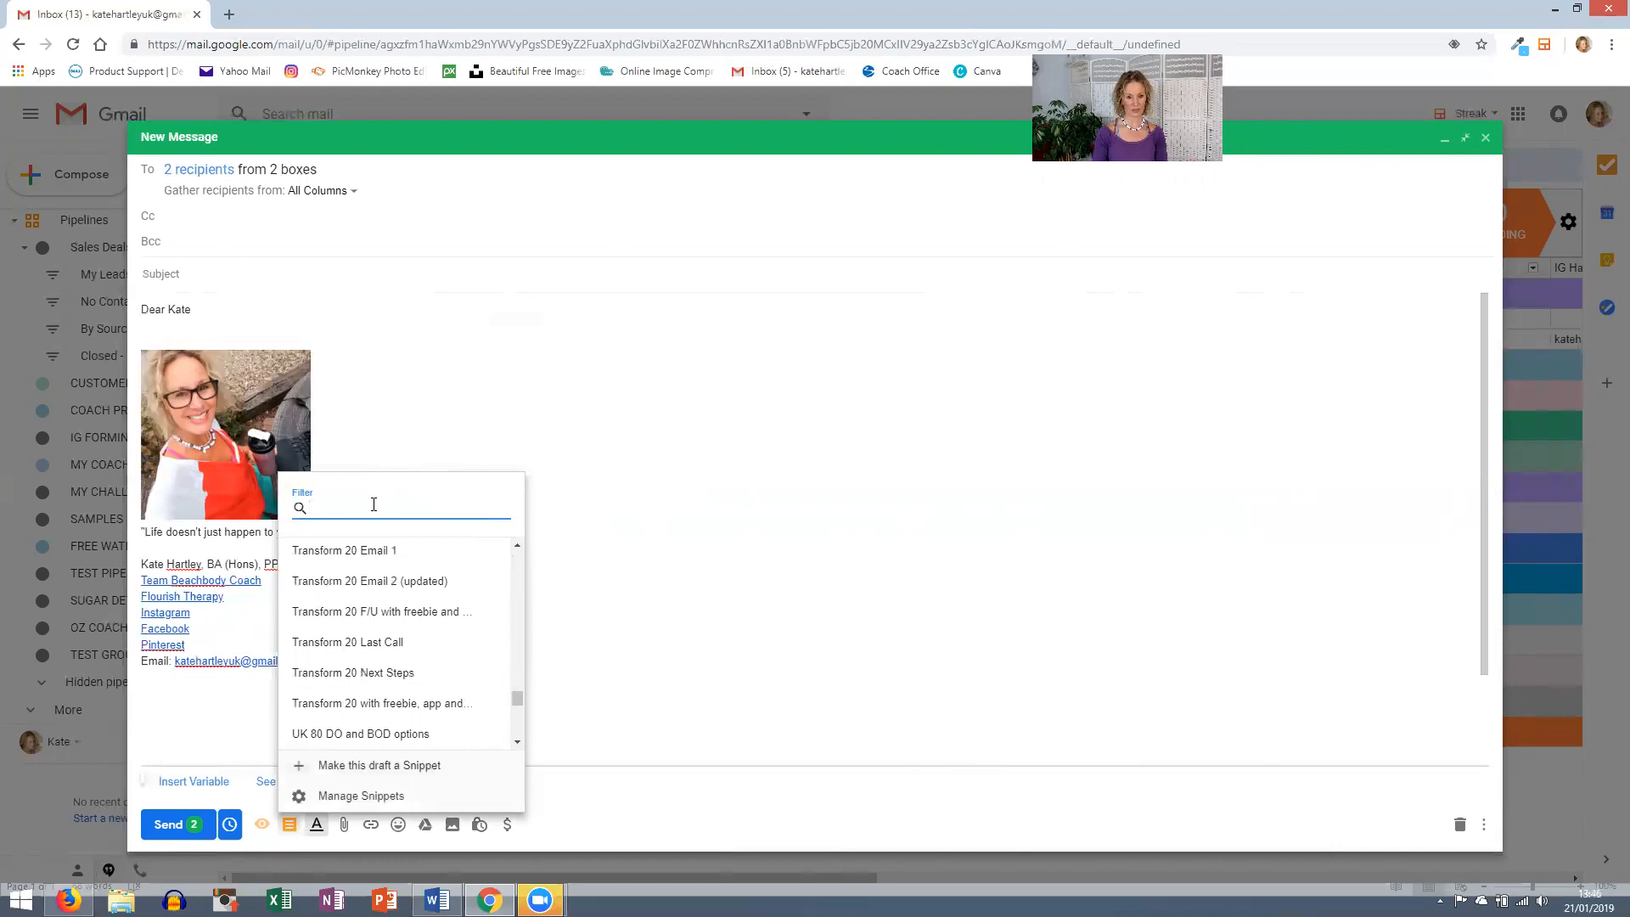
text(bootcamp)
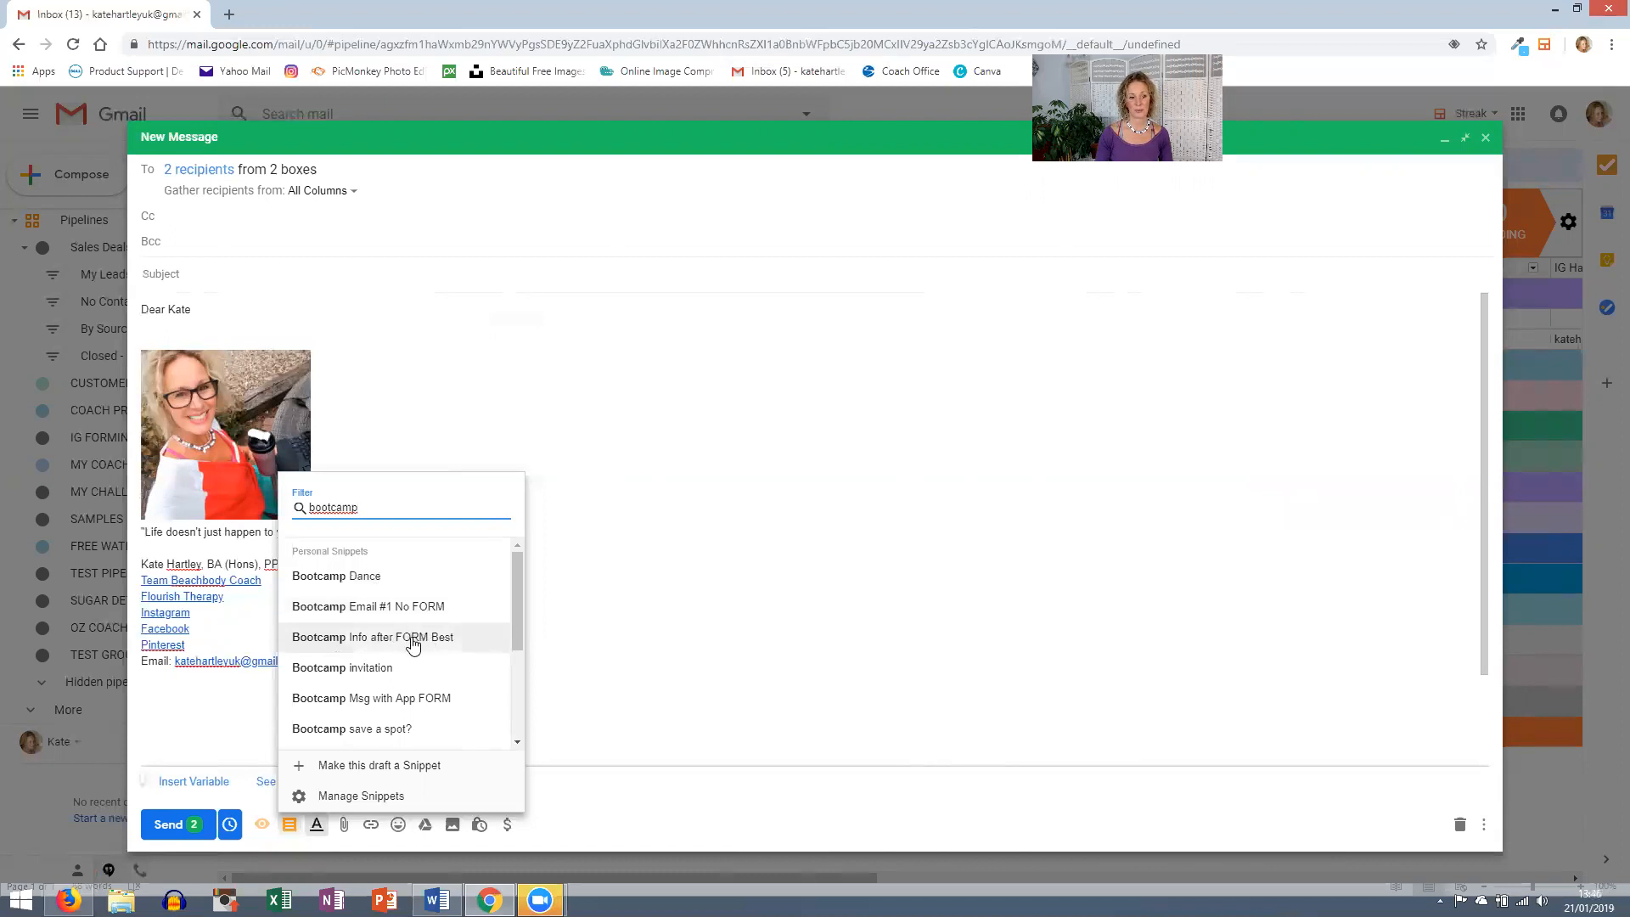
scroll(387, 698, down, 1)
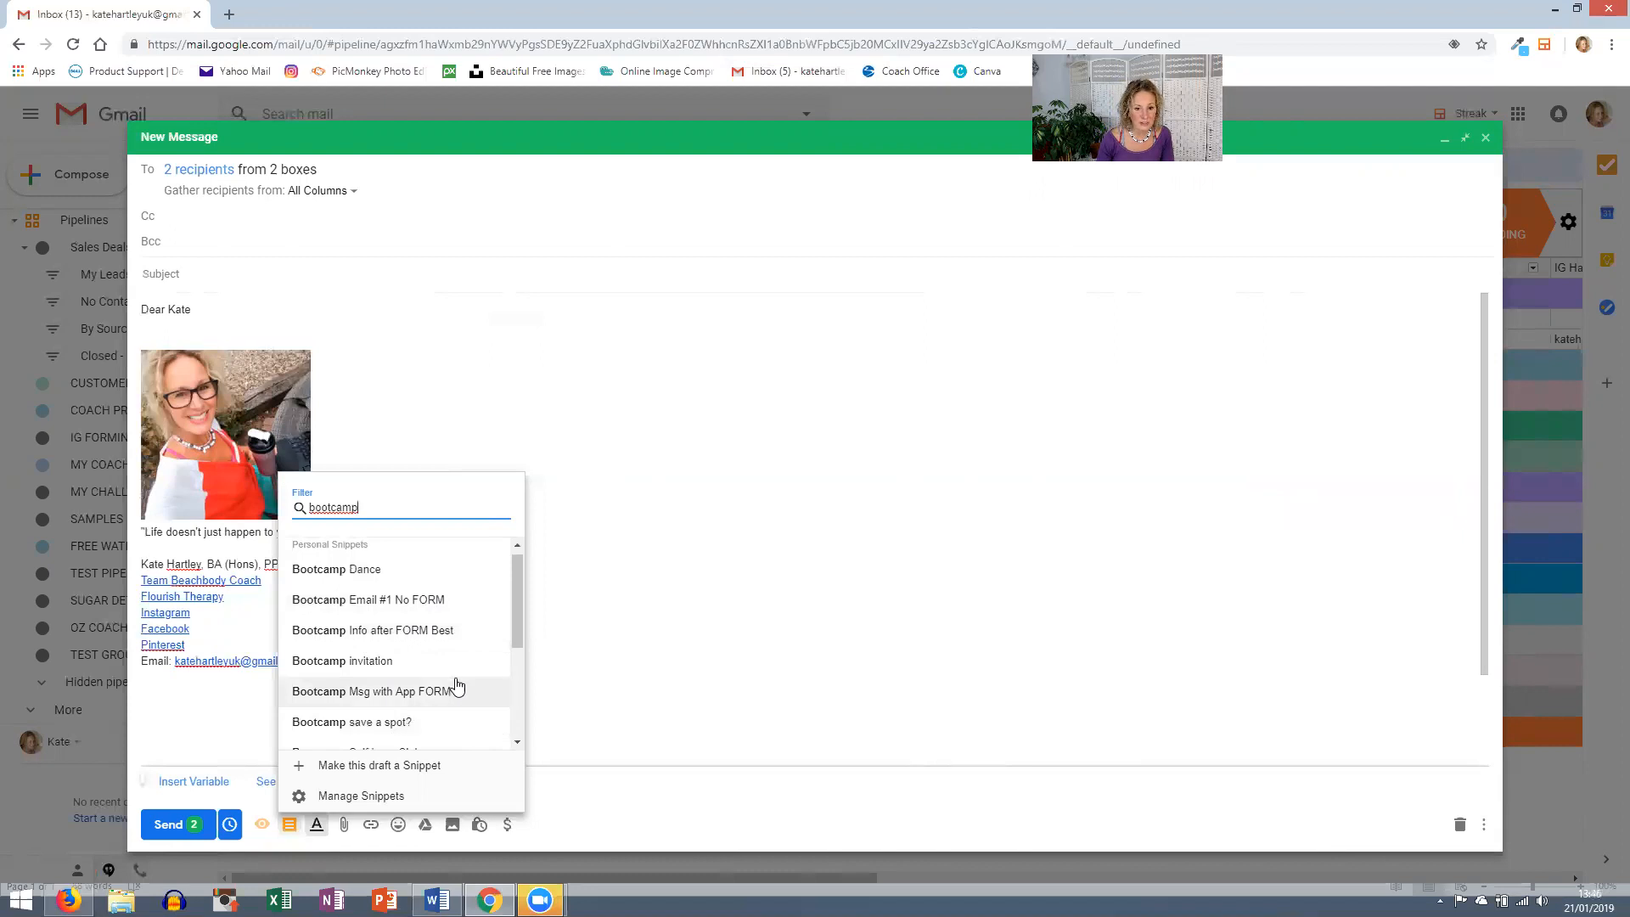
drag(514, 597, 516, 613)
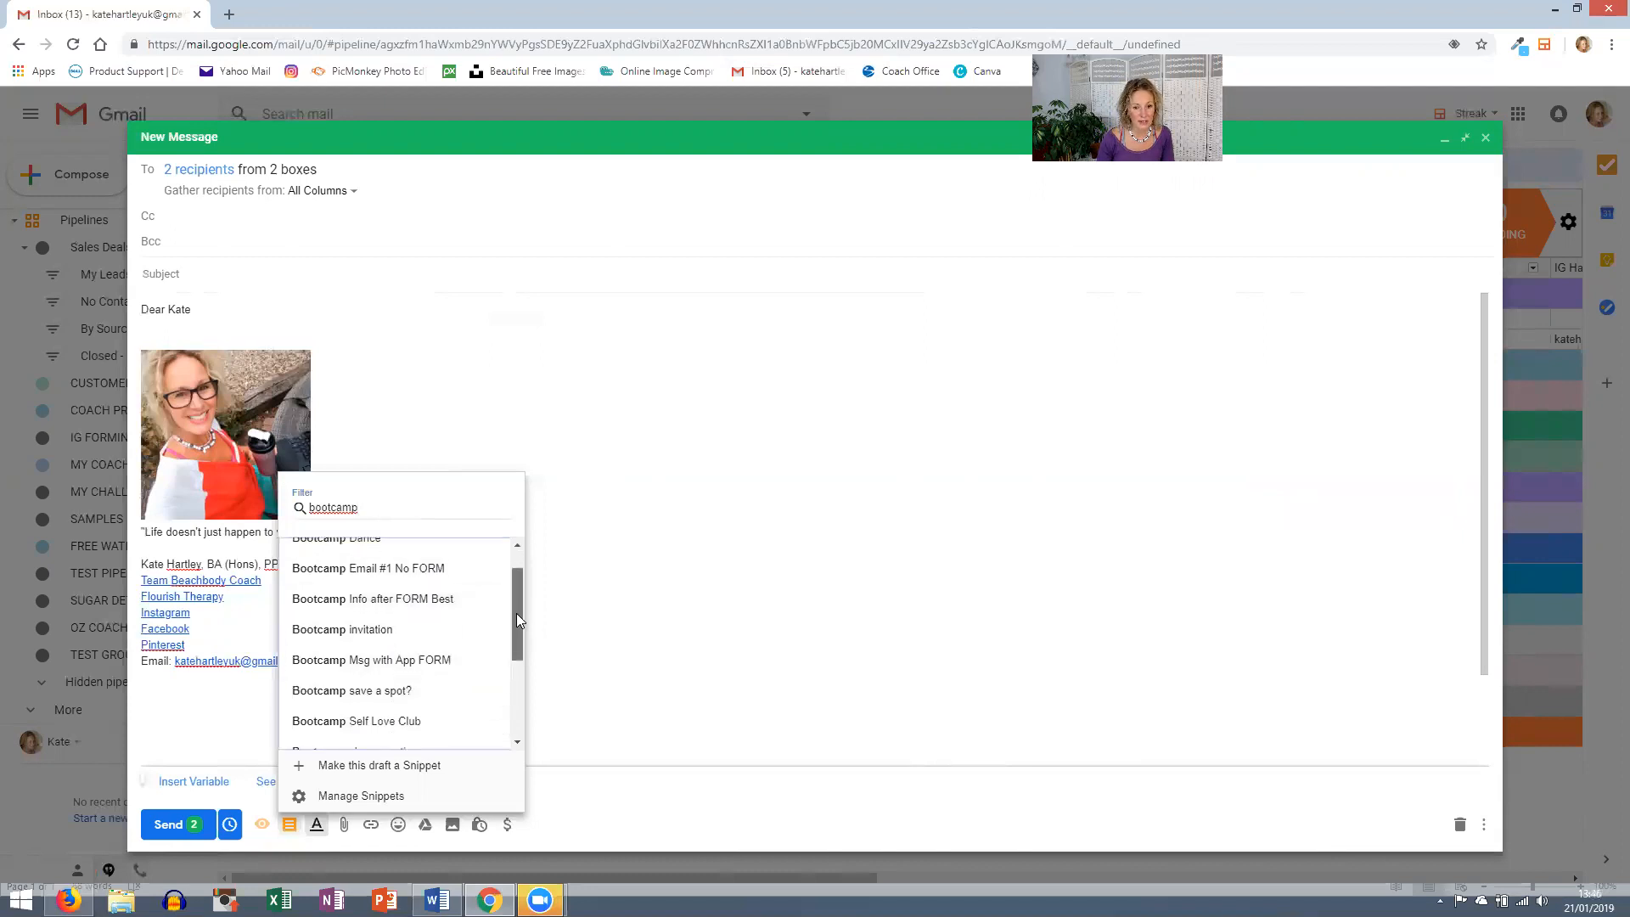
click(364, 661)
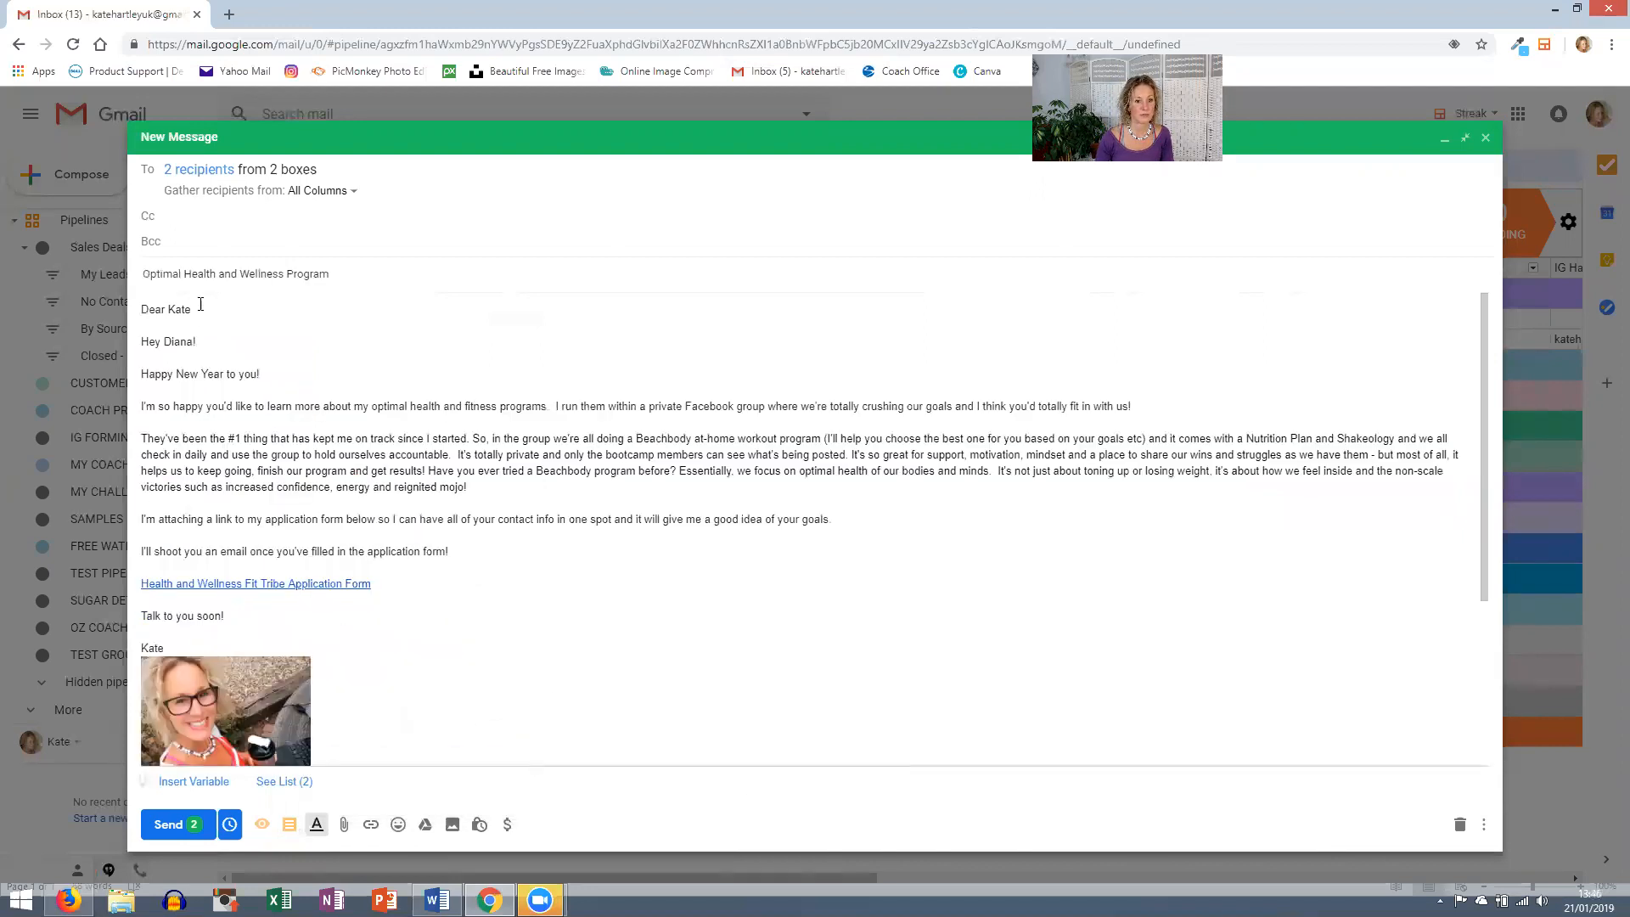
- Delete the snippet's duplicate greeting line so 'Dear' leads into Happy New Year
drag(207, 339, 107, 344)
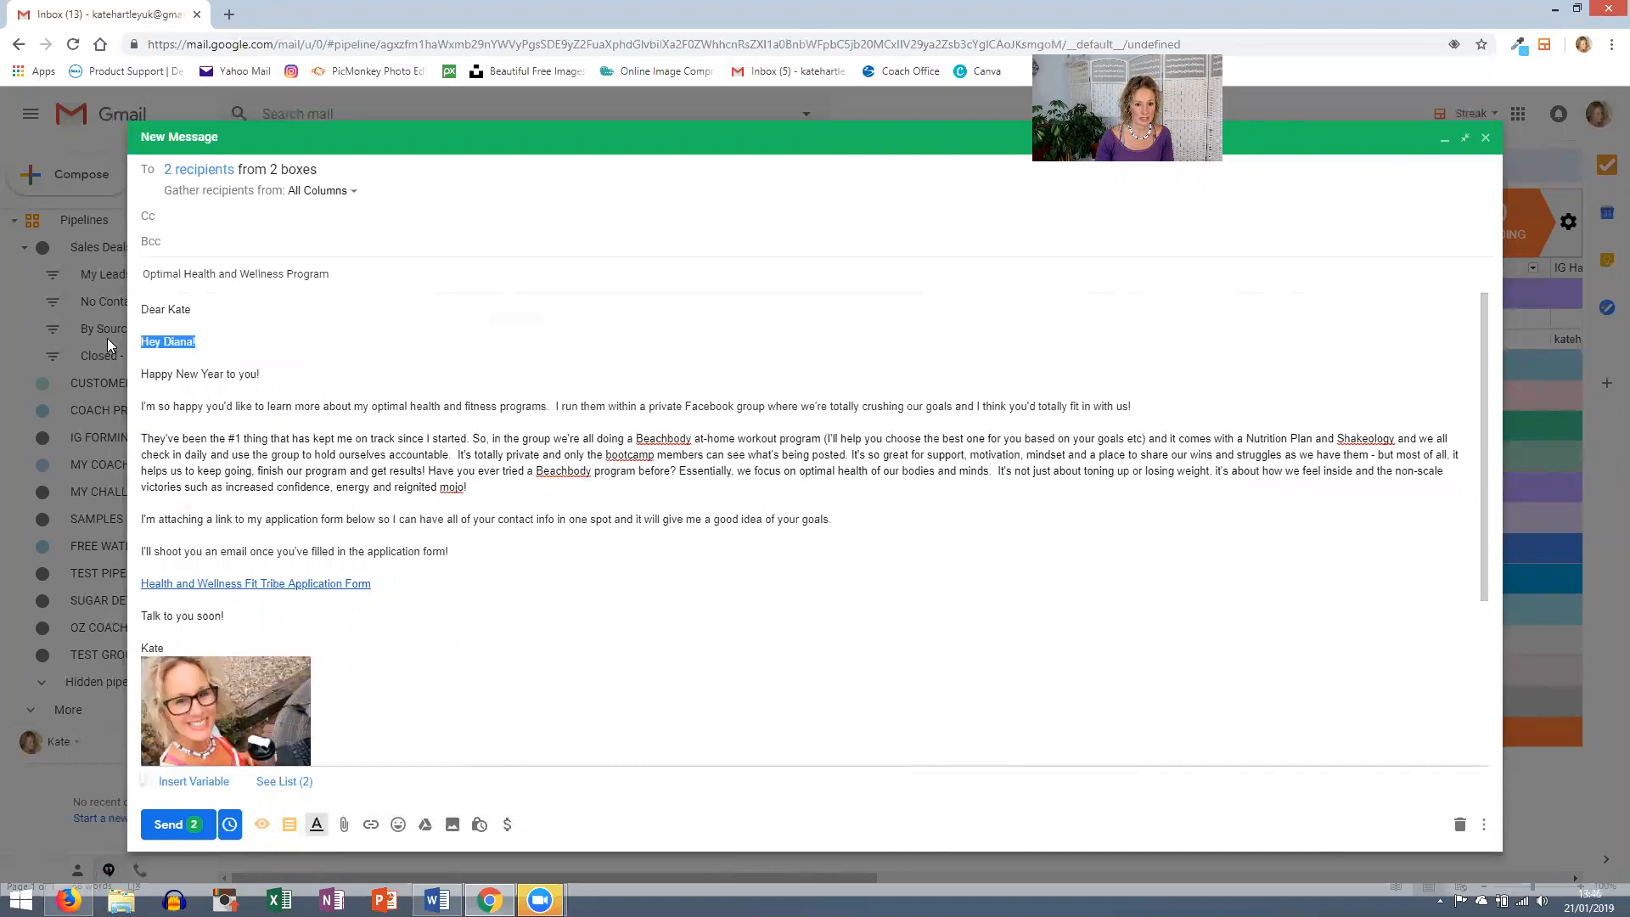
key(BackSpace)
key(BackSpace)
key(BackSpace)
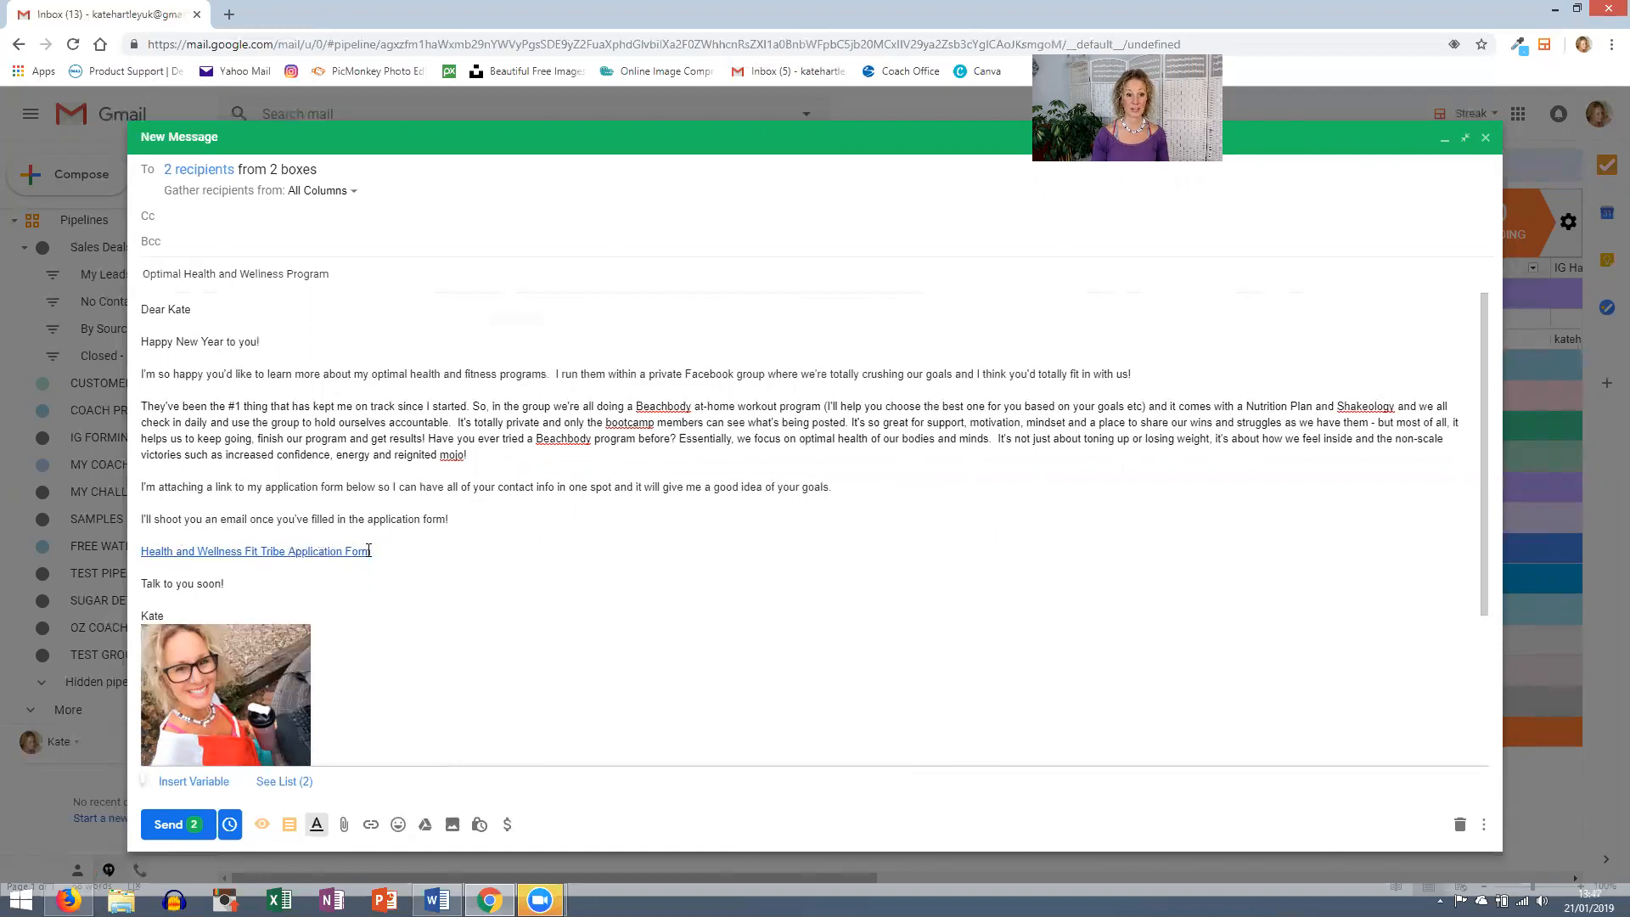
scroll(550, 707, down, 1)
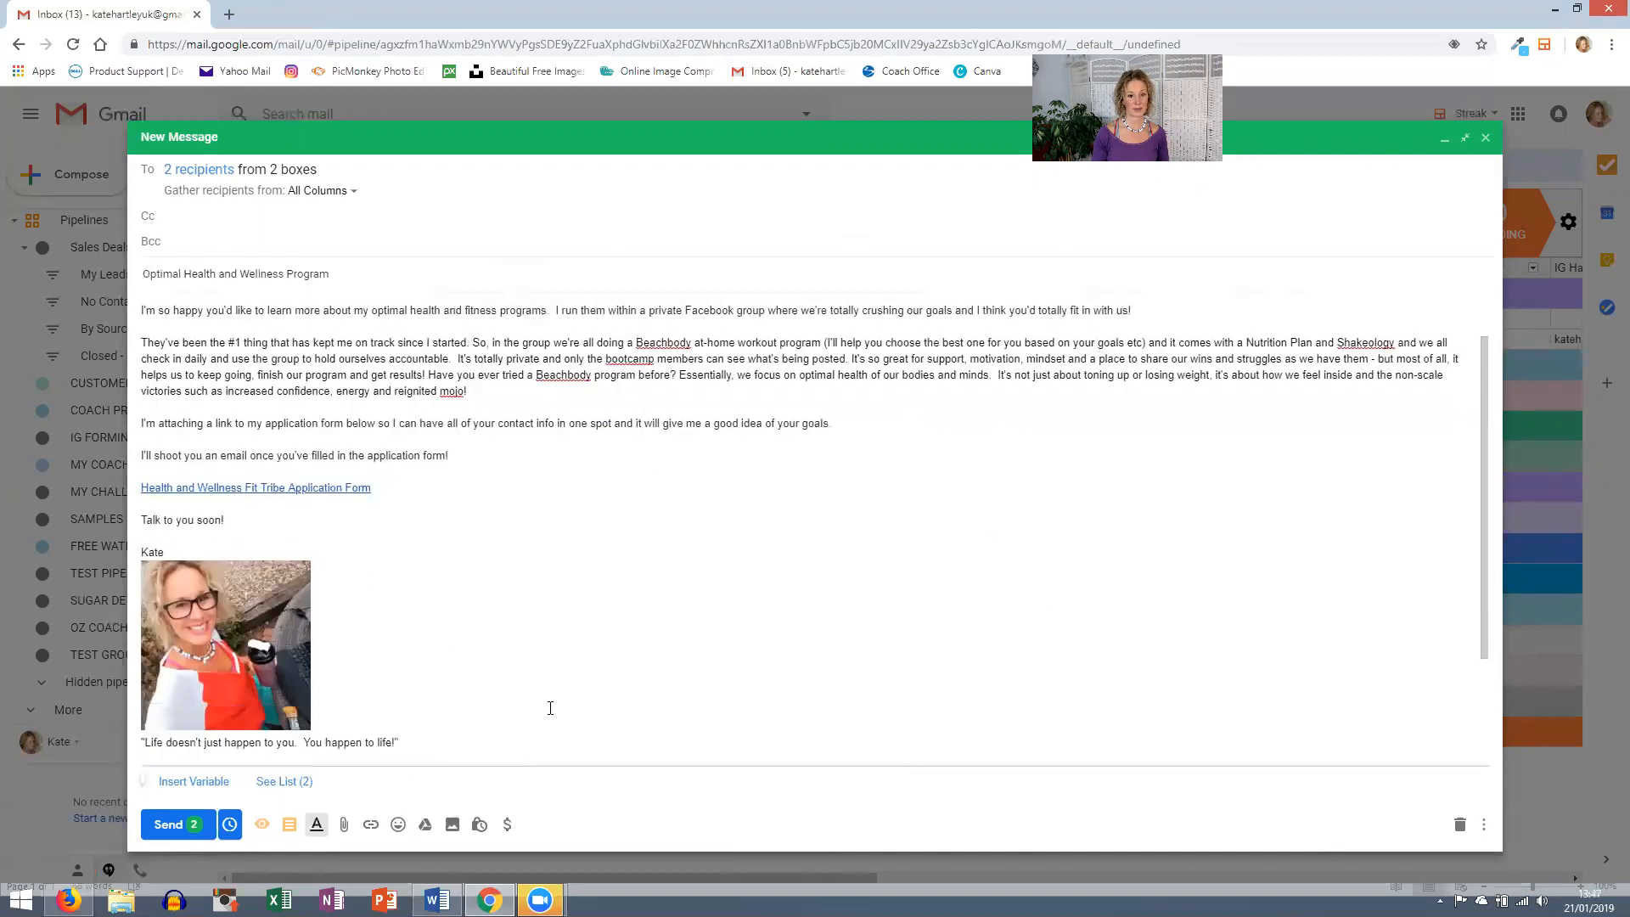
scroll(550, 708, down, 2)
scroll(545, 705, up, 3)
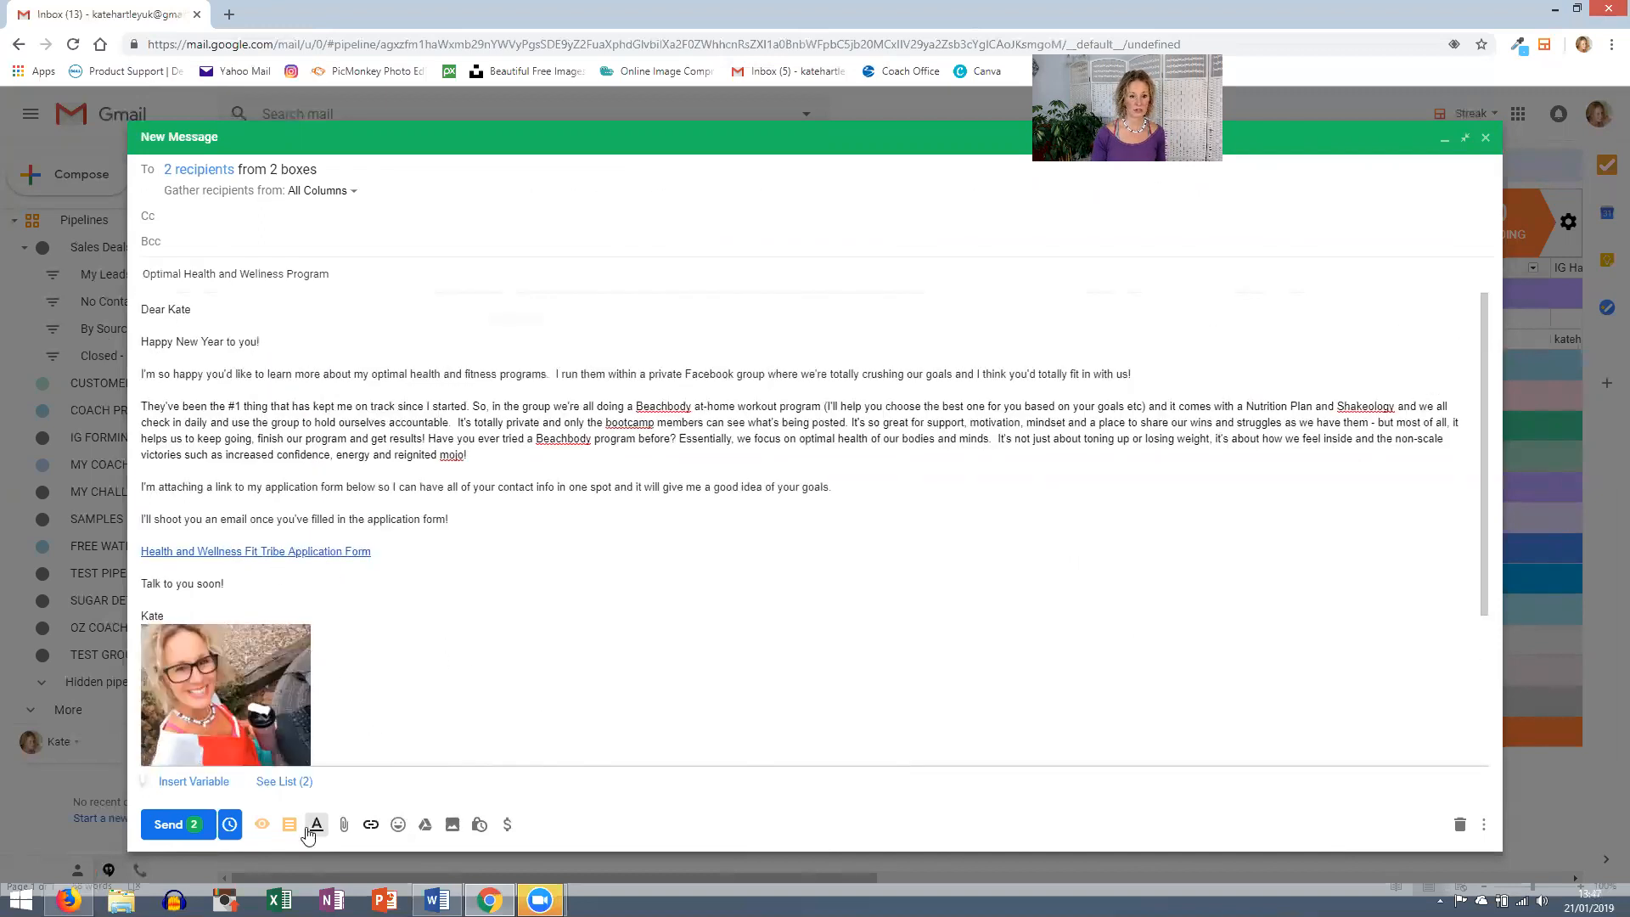
- Check the second recipient's message in the 2-recipient list, then send the merge
click(286, 783)
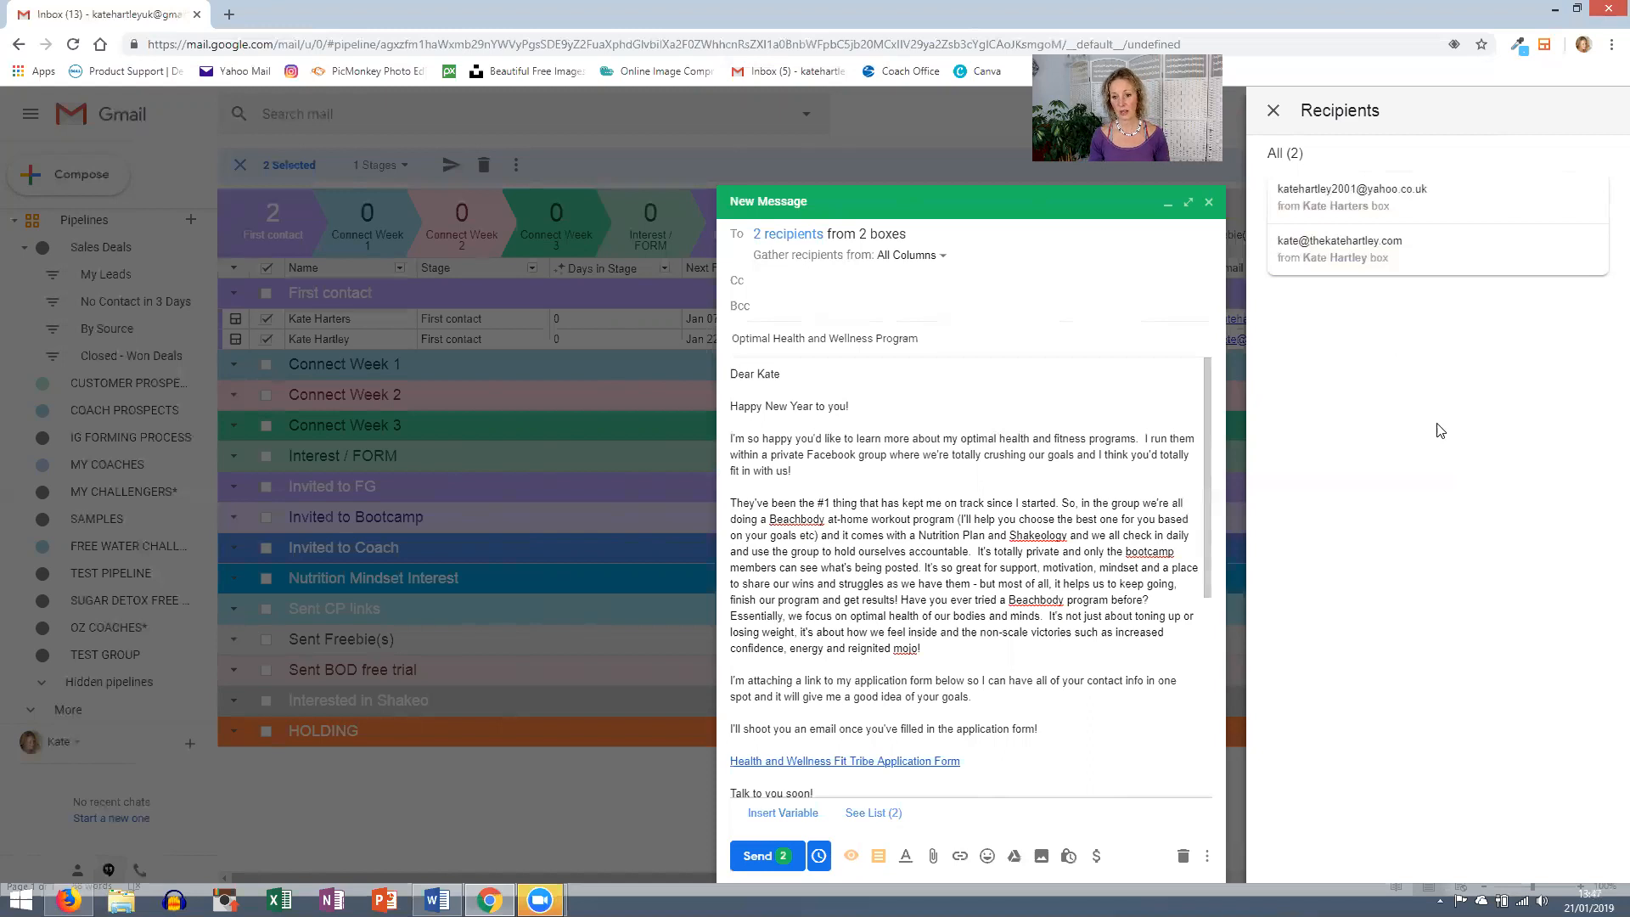
mouse_move(1418, 247)
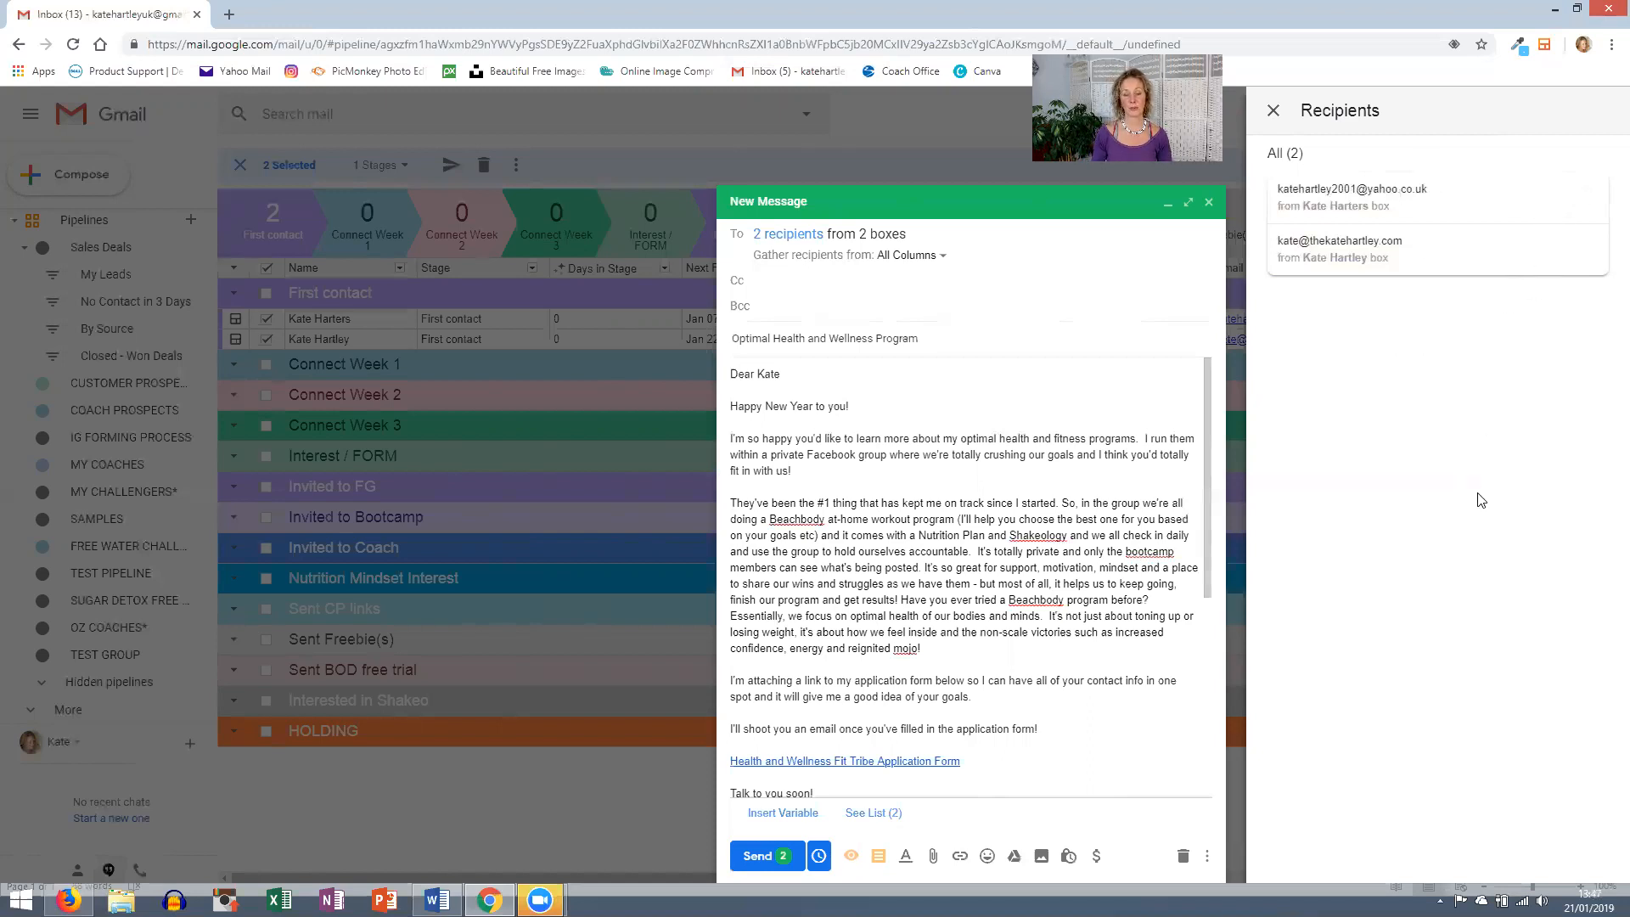
mouse_move(1373, 216)
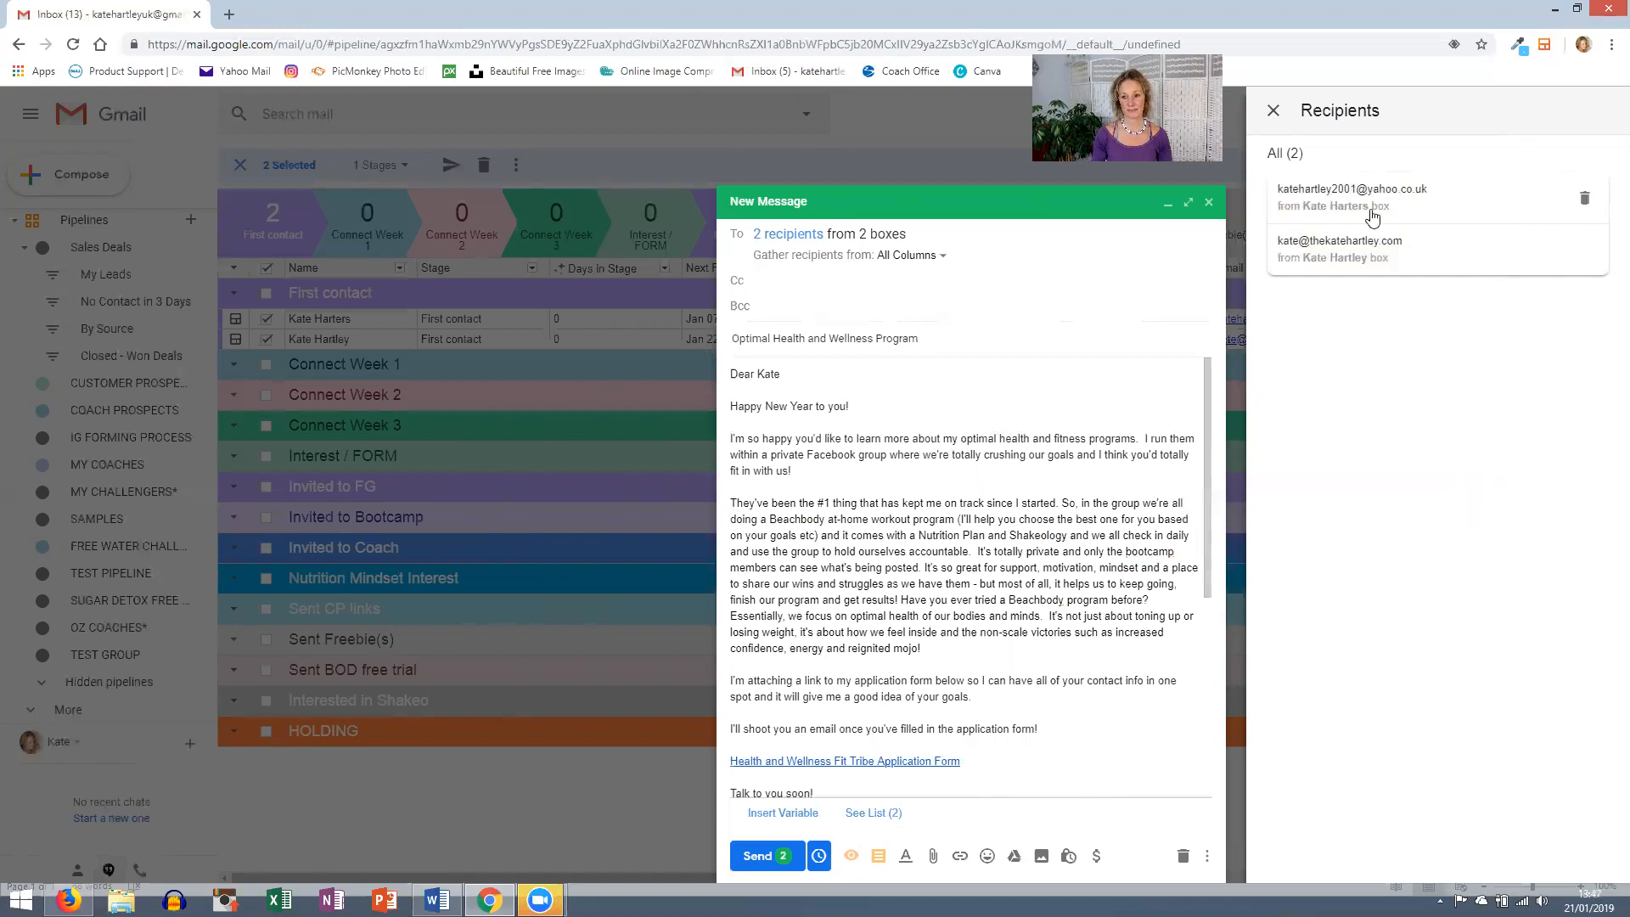
mouse_move(1472, 247)
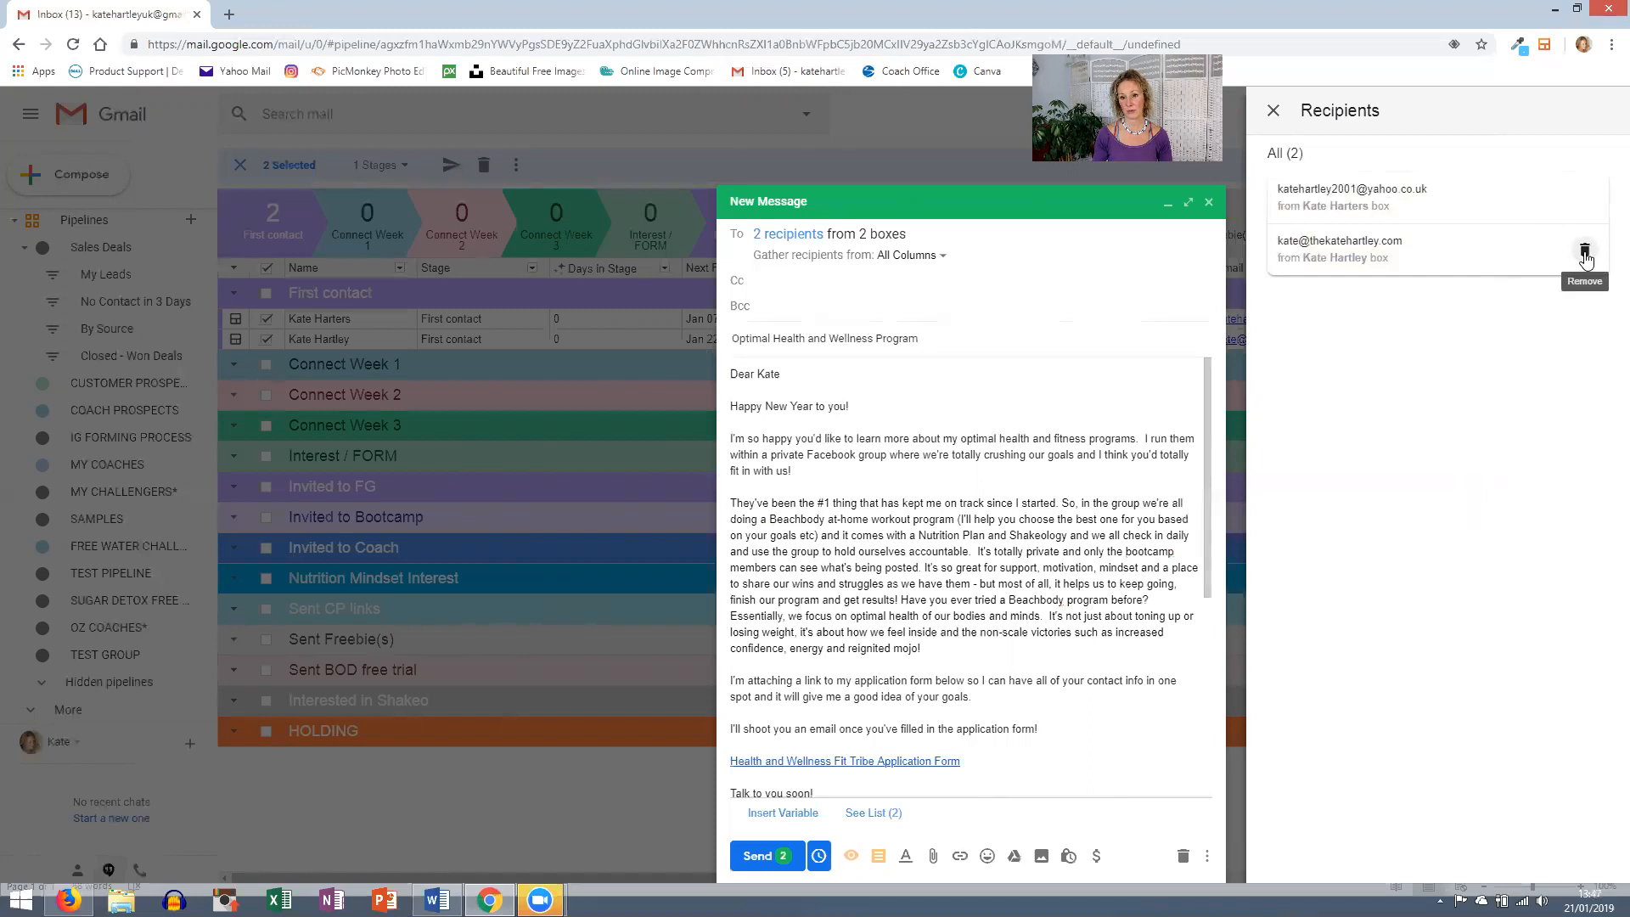
click(1320, 258)
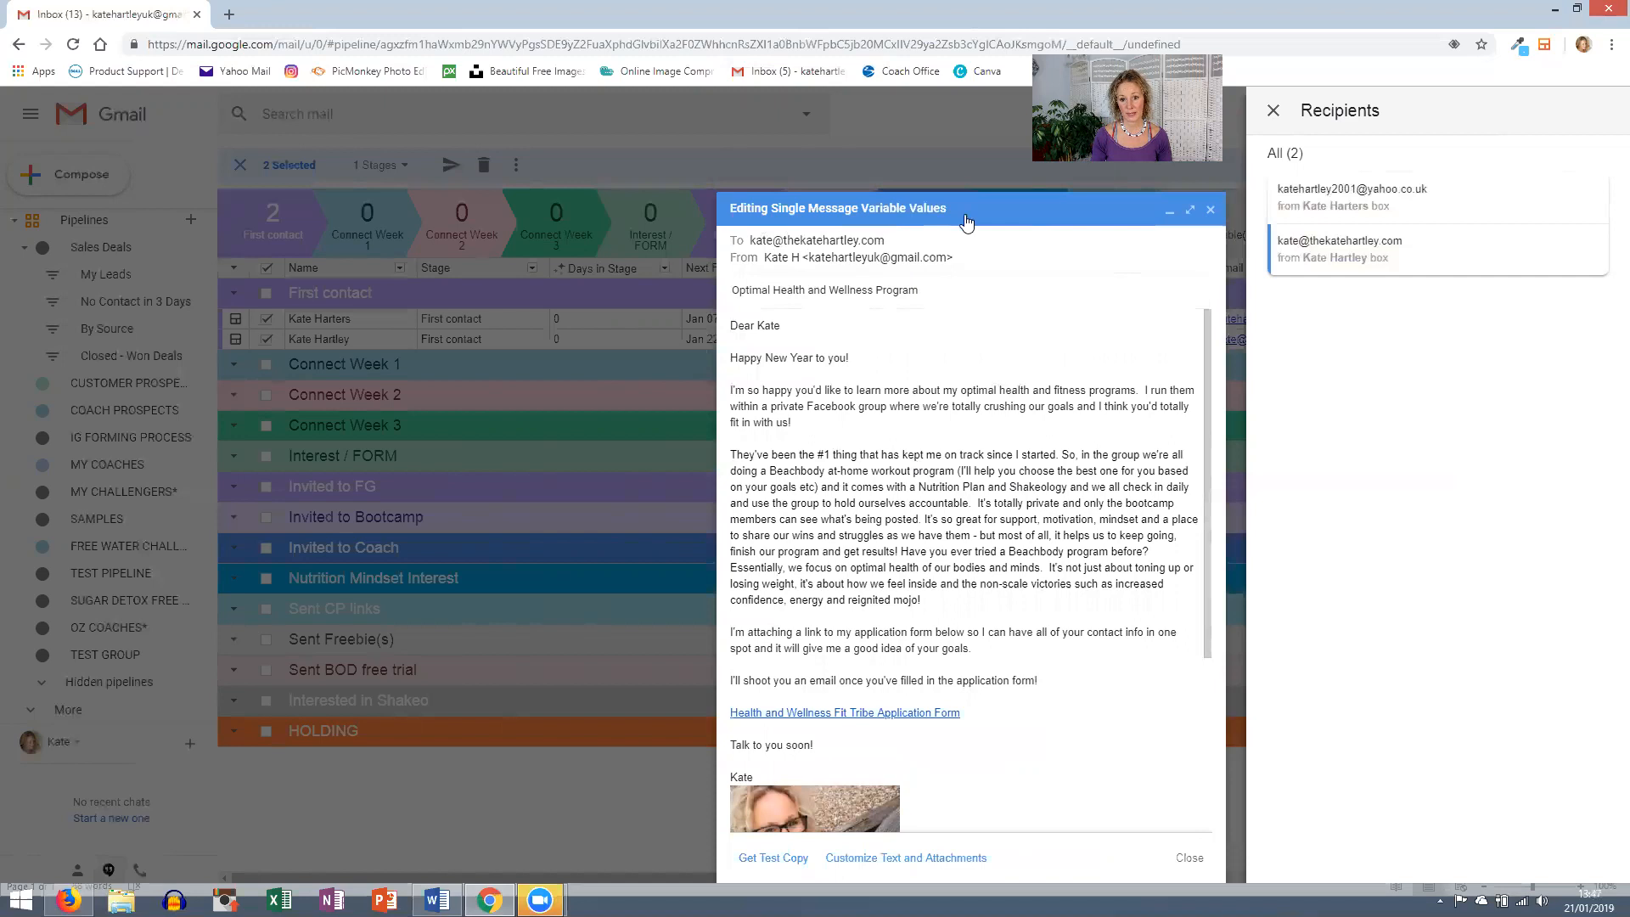
click(1212, 212)
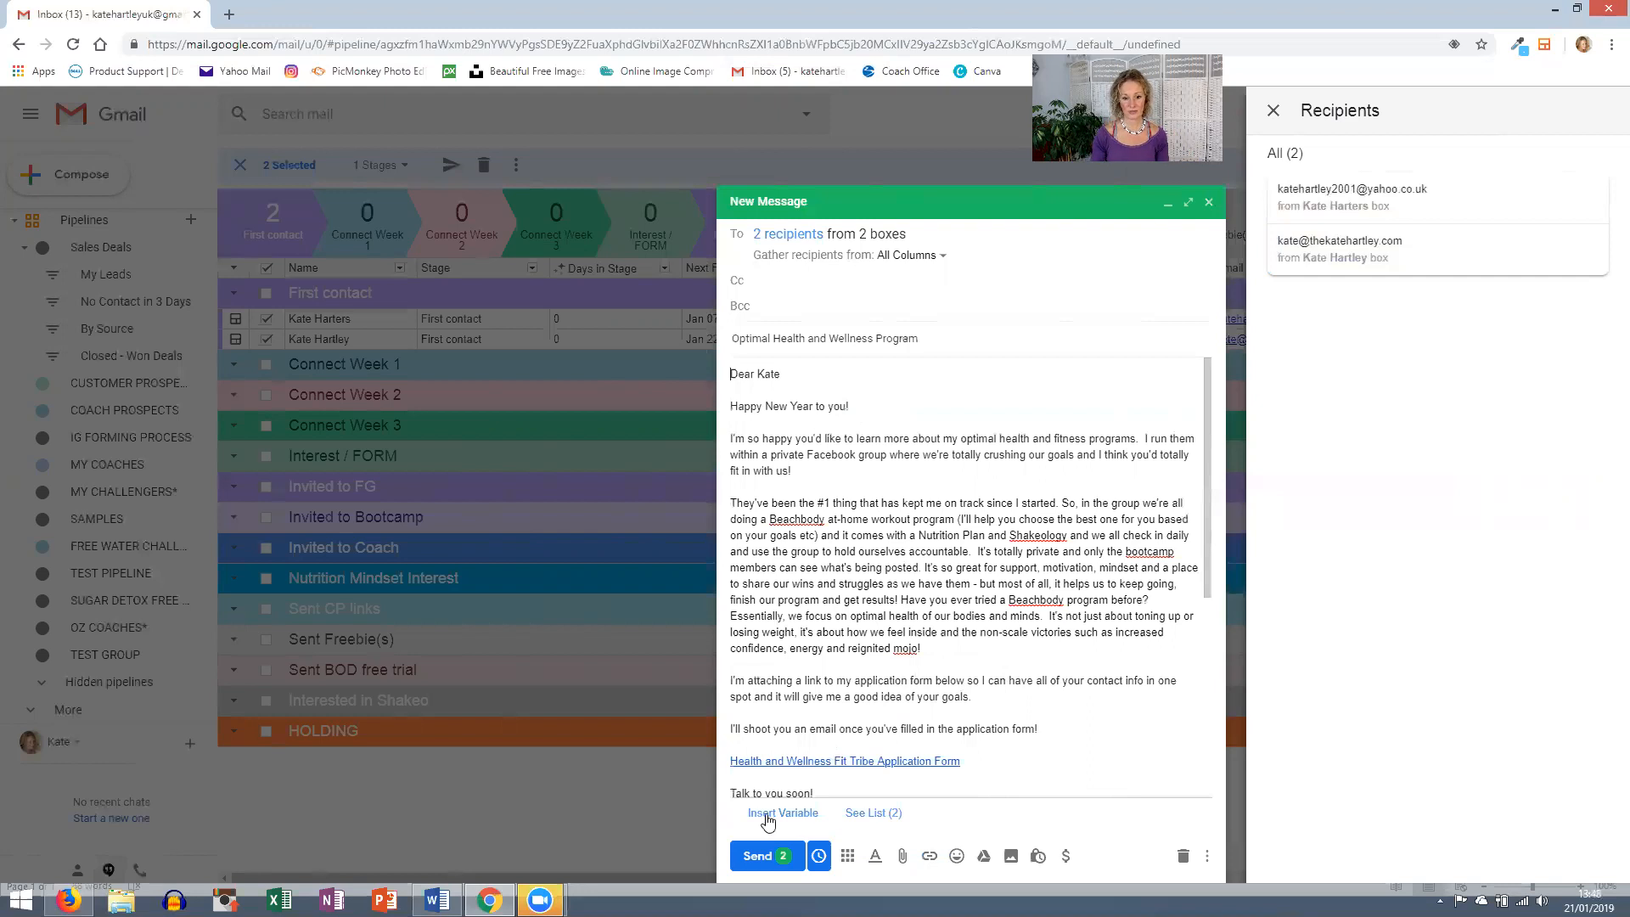
click(766, 856)
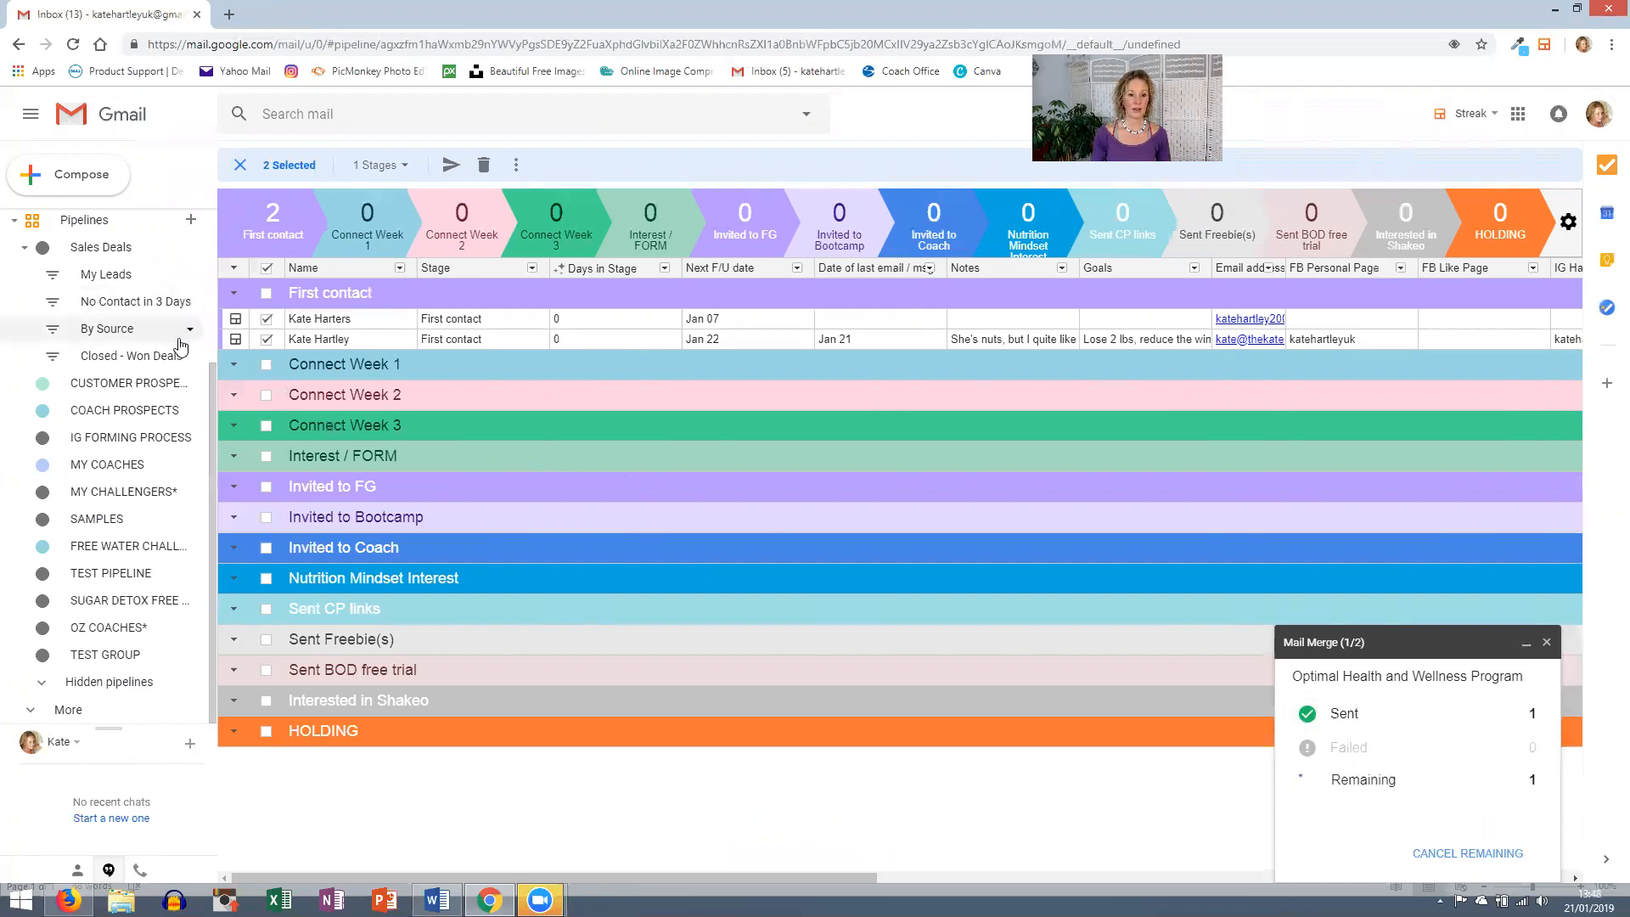
- Add the note line '21/1/19 sent email / invite to bootcamp' in the contact's box
click(235, 340)
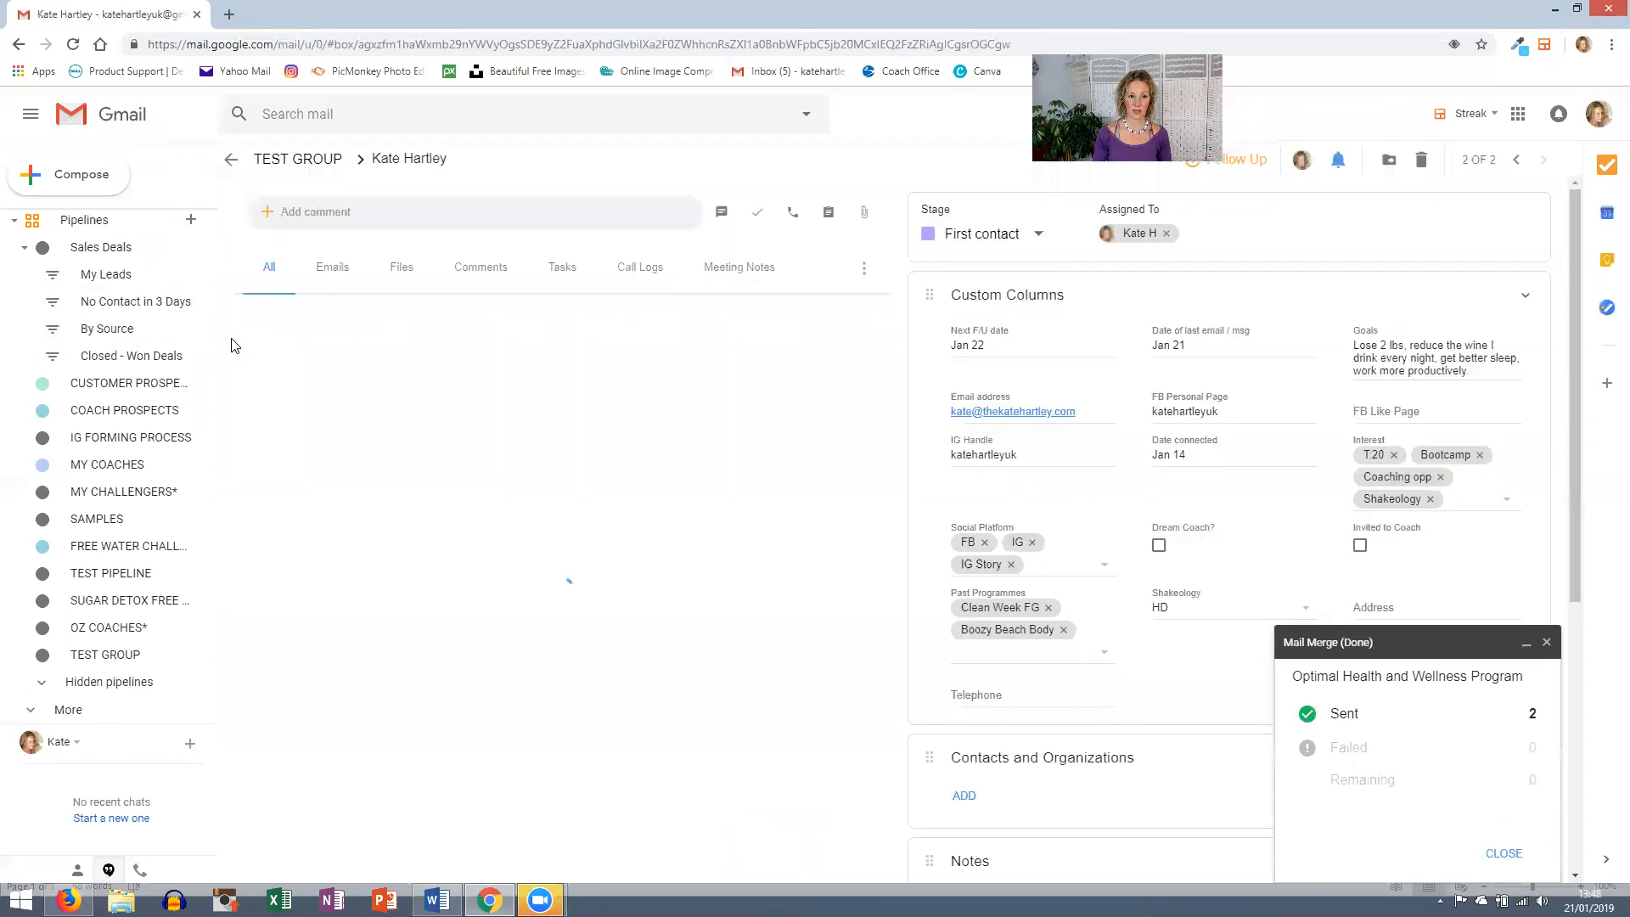
scroll(1091, 603, down, 5)
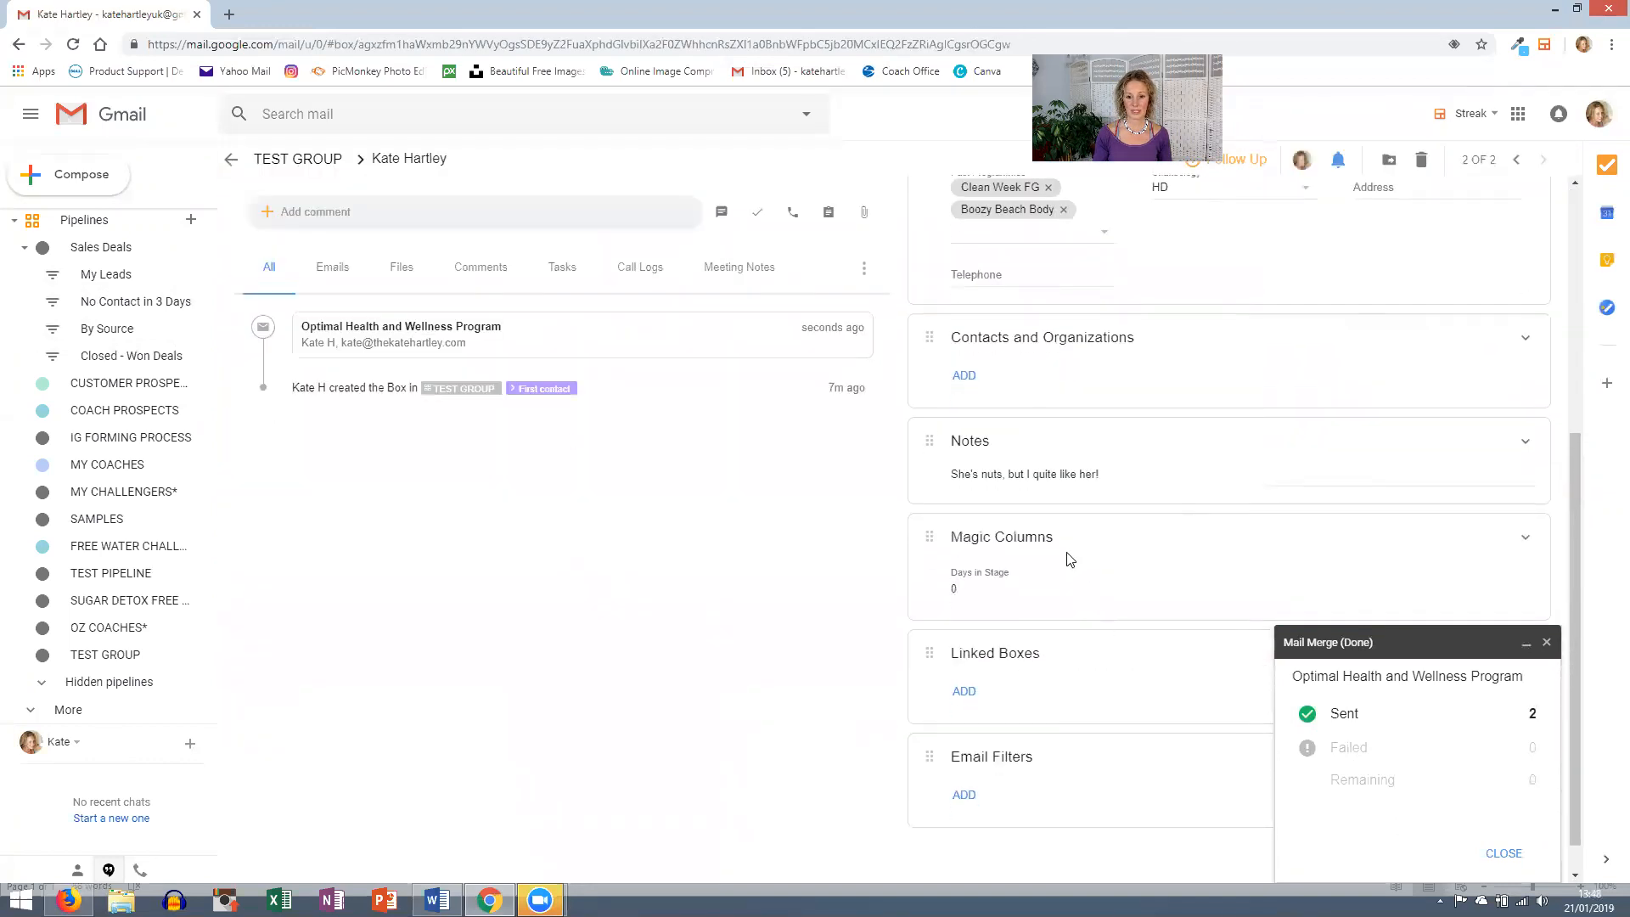
click(1148, 475)
key(Return)
text(21/1/19 sent email / invite to bootcamp)
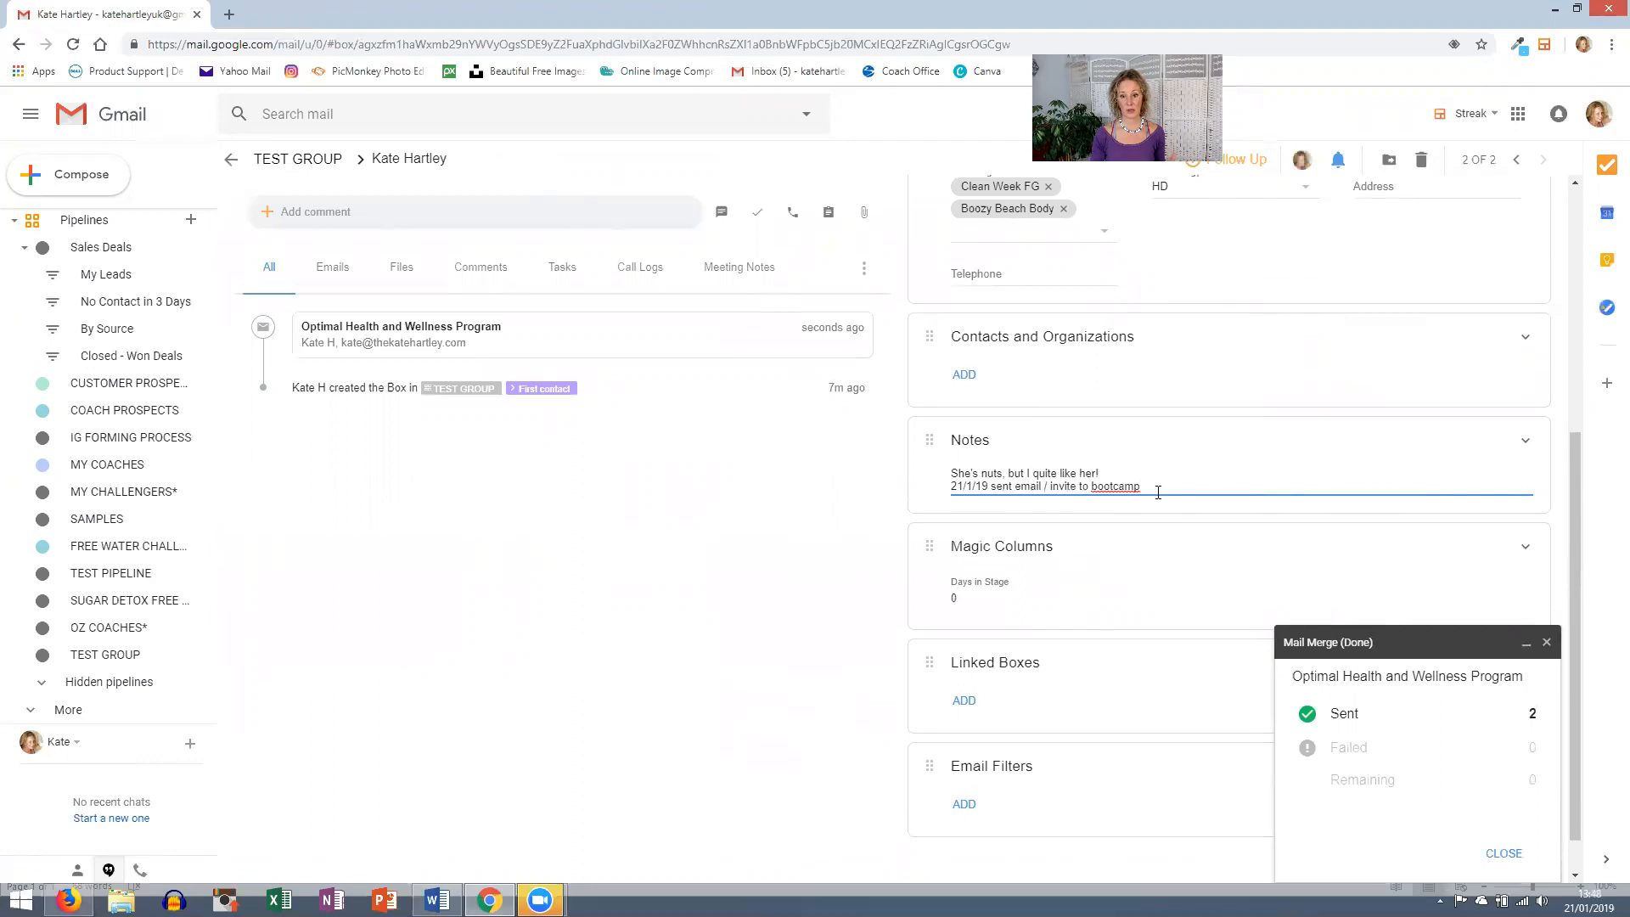
scroll(1157, 490, up, 5)
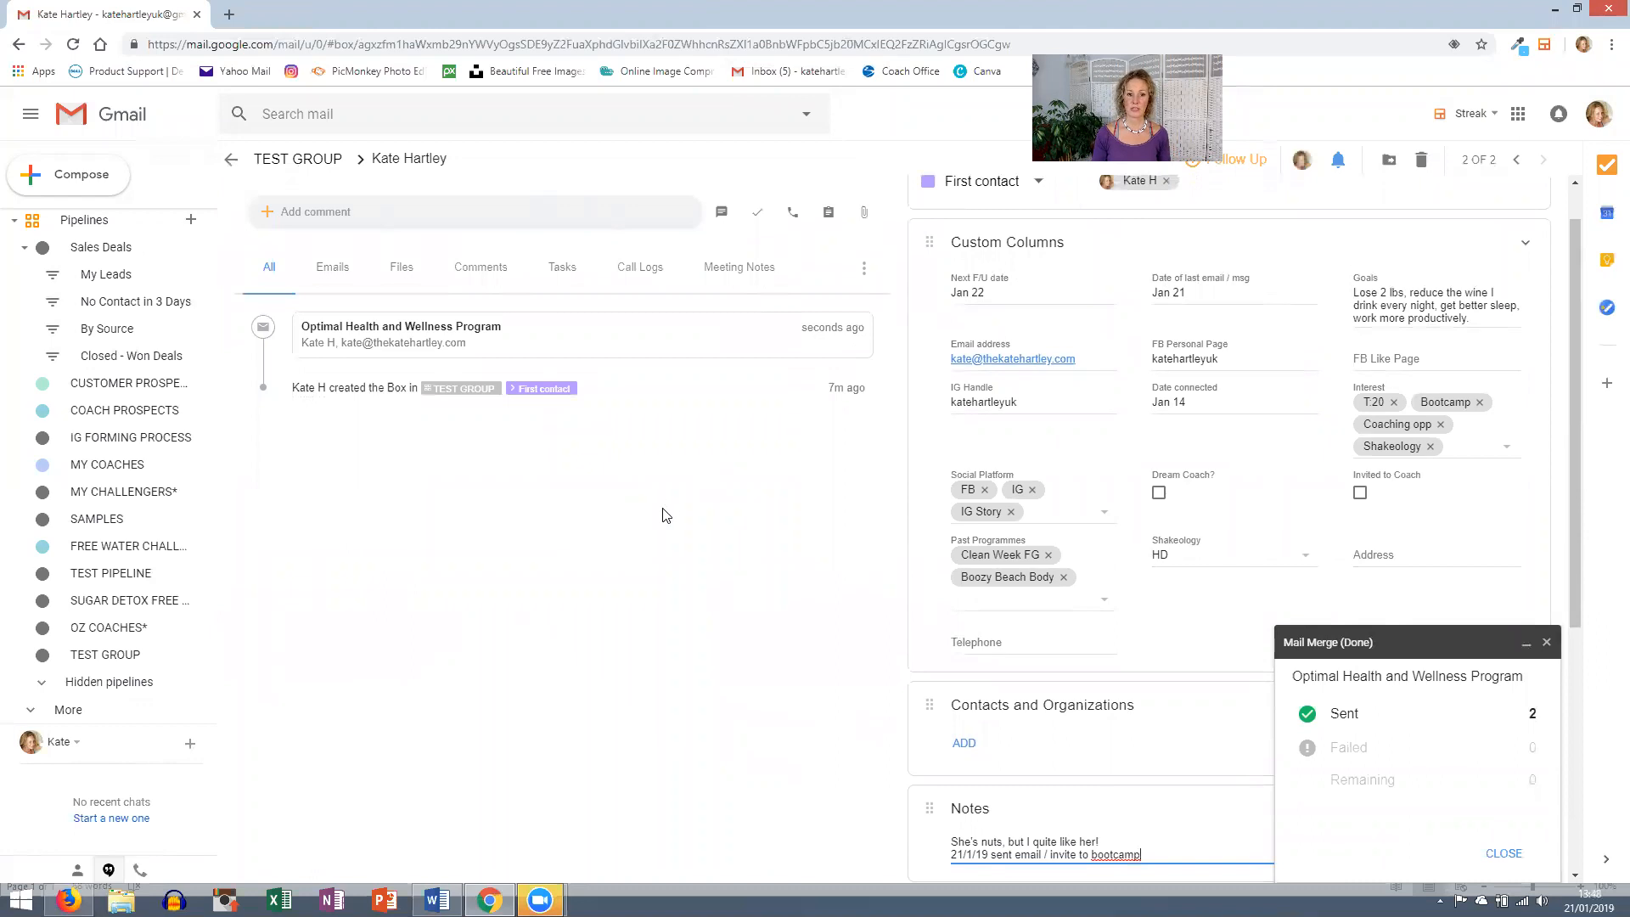
- Start a new email addressed to the contact, chosen from the address suggestions
click(81, 180)
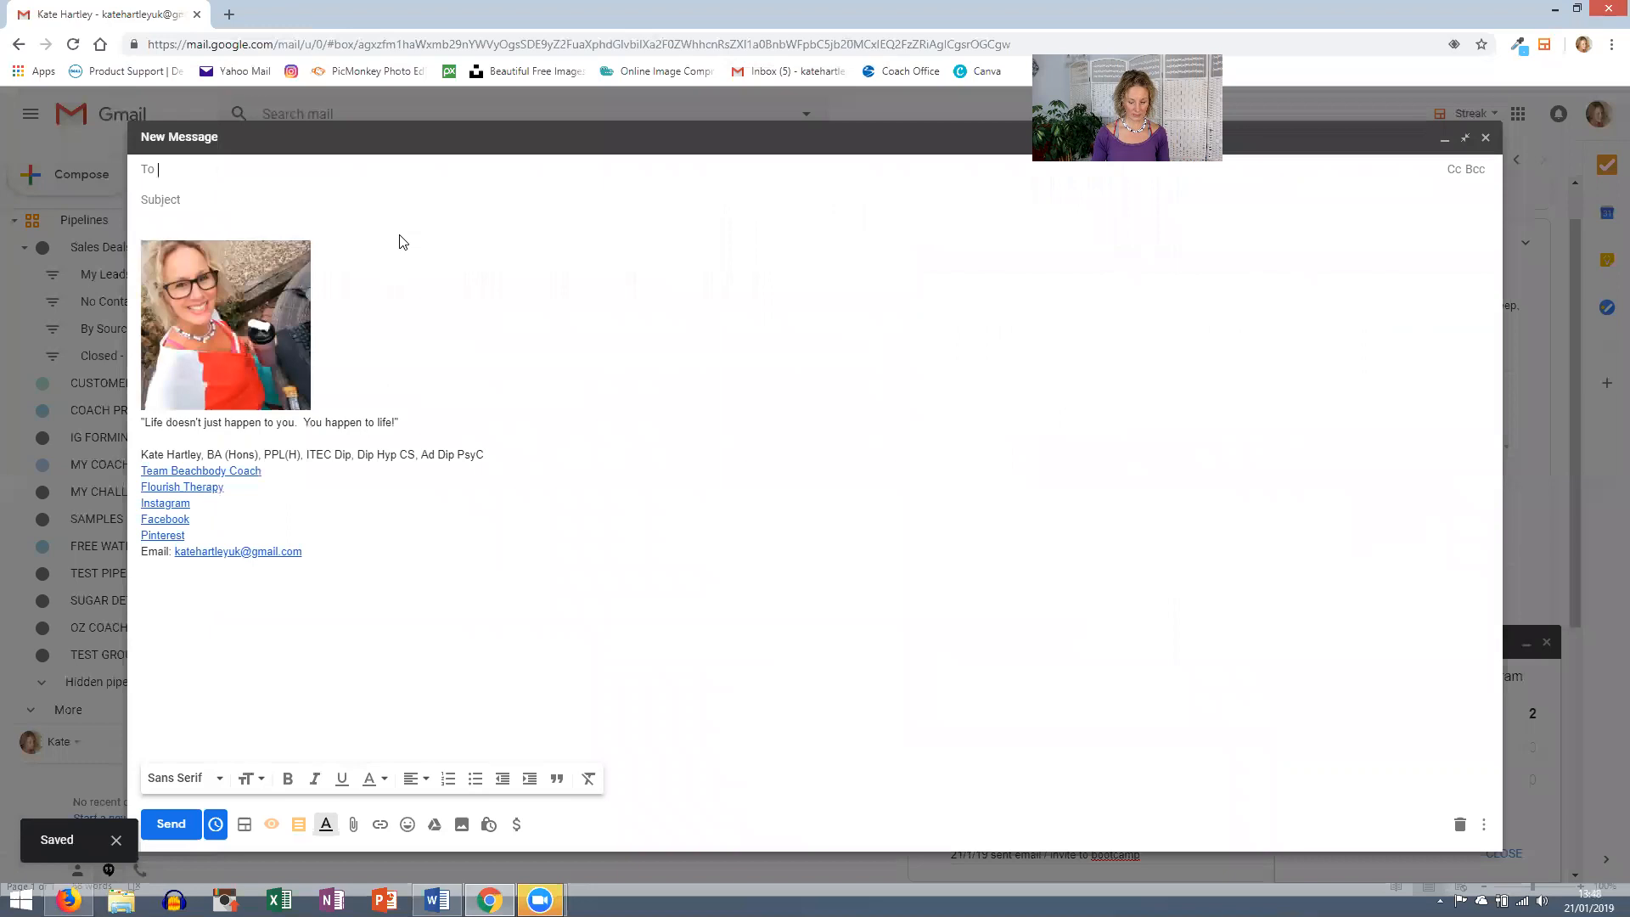
text(kate@)
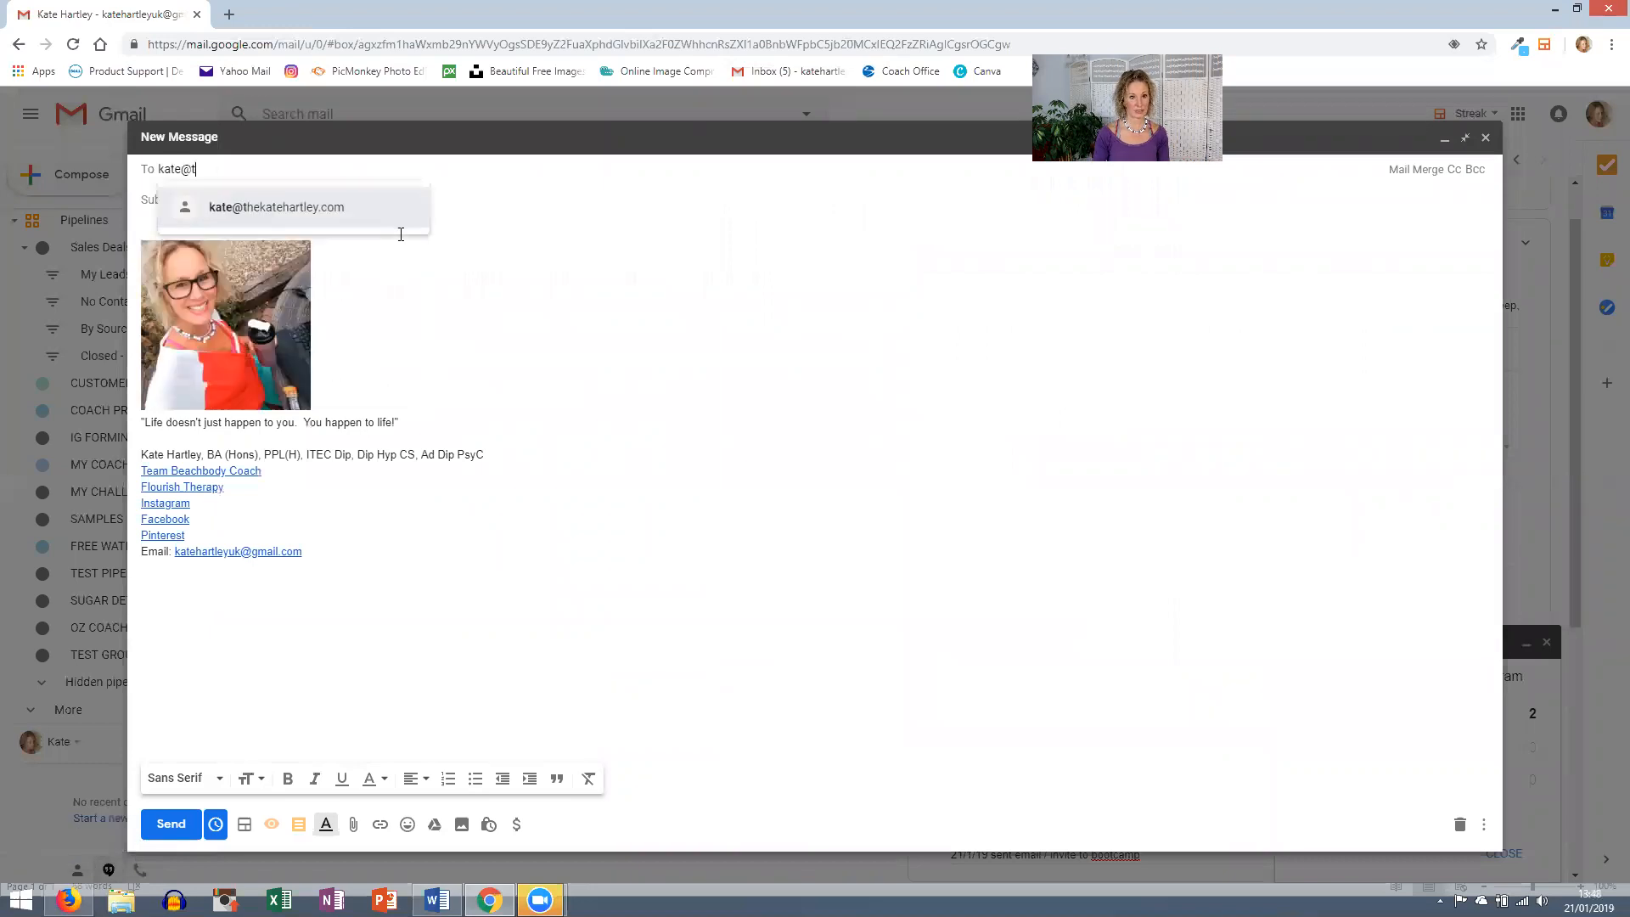
text(t)
click(330, 207)
click(311, 227)
- Insert the Coaching Opportunity Info #2 snippet into the message
click(298, 825)
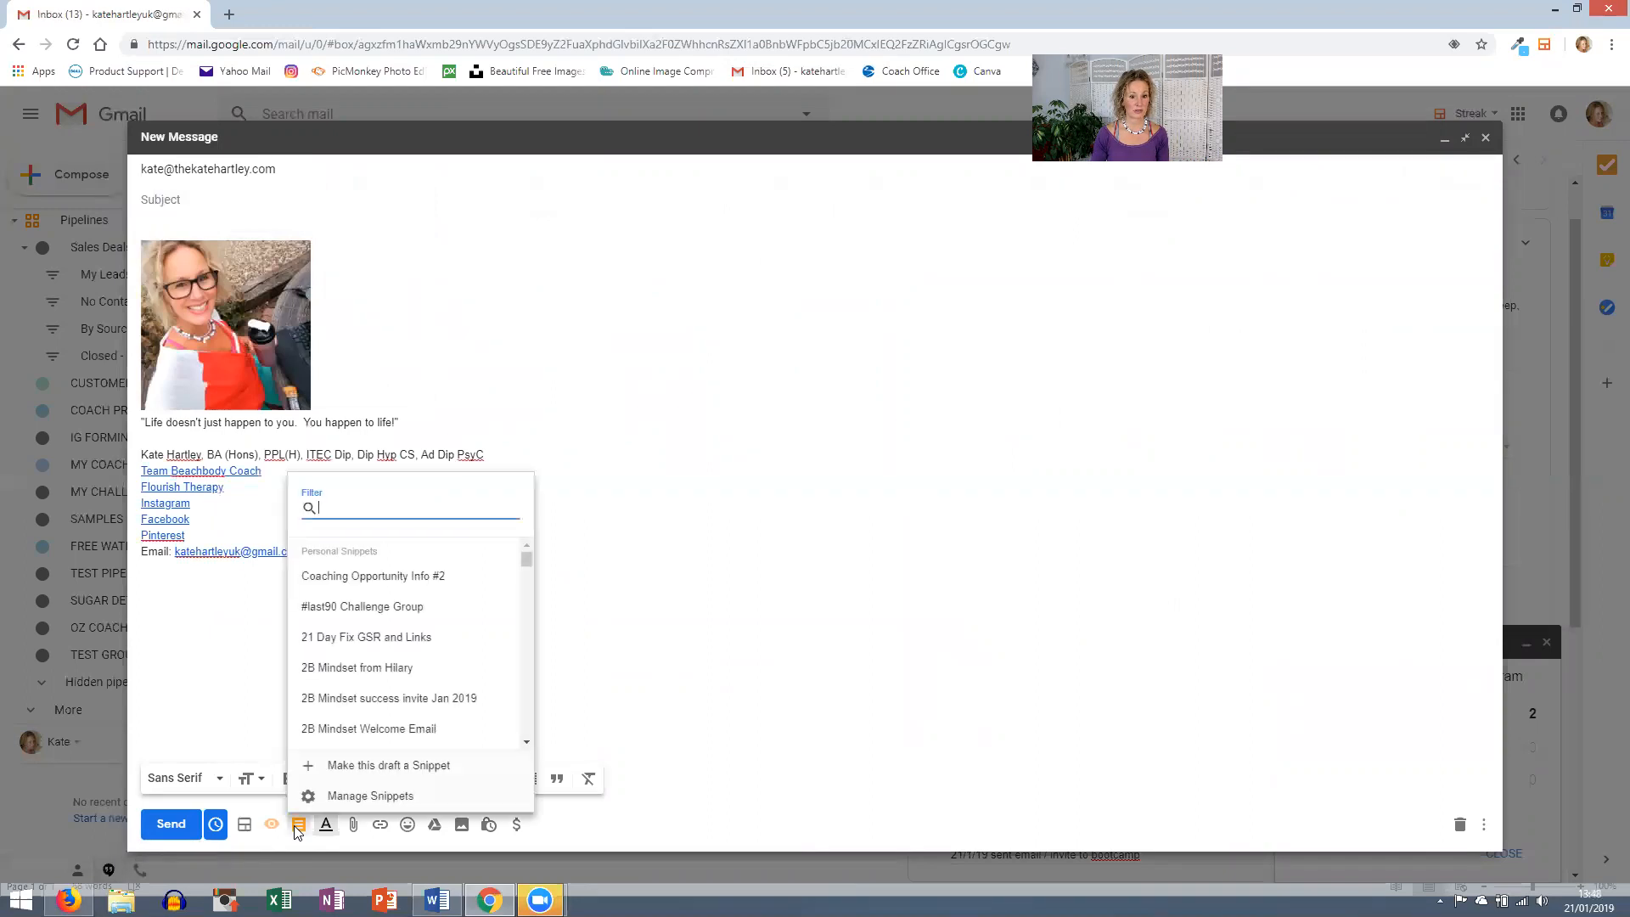
click(414, 580)
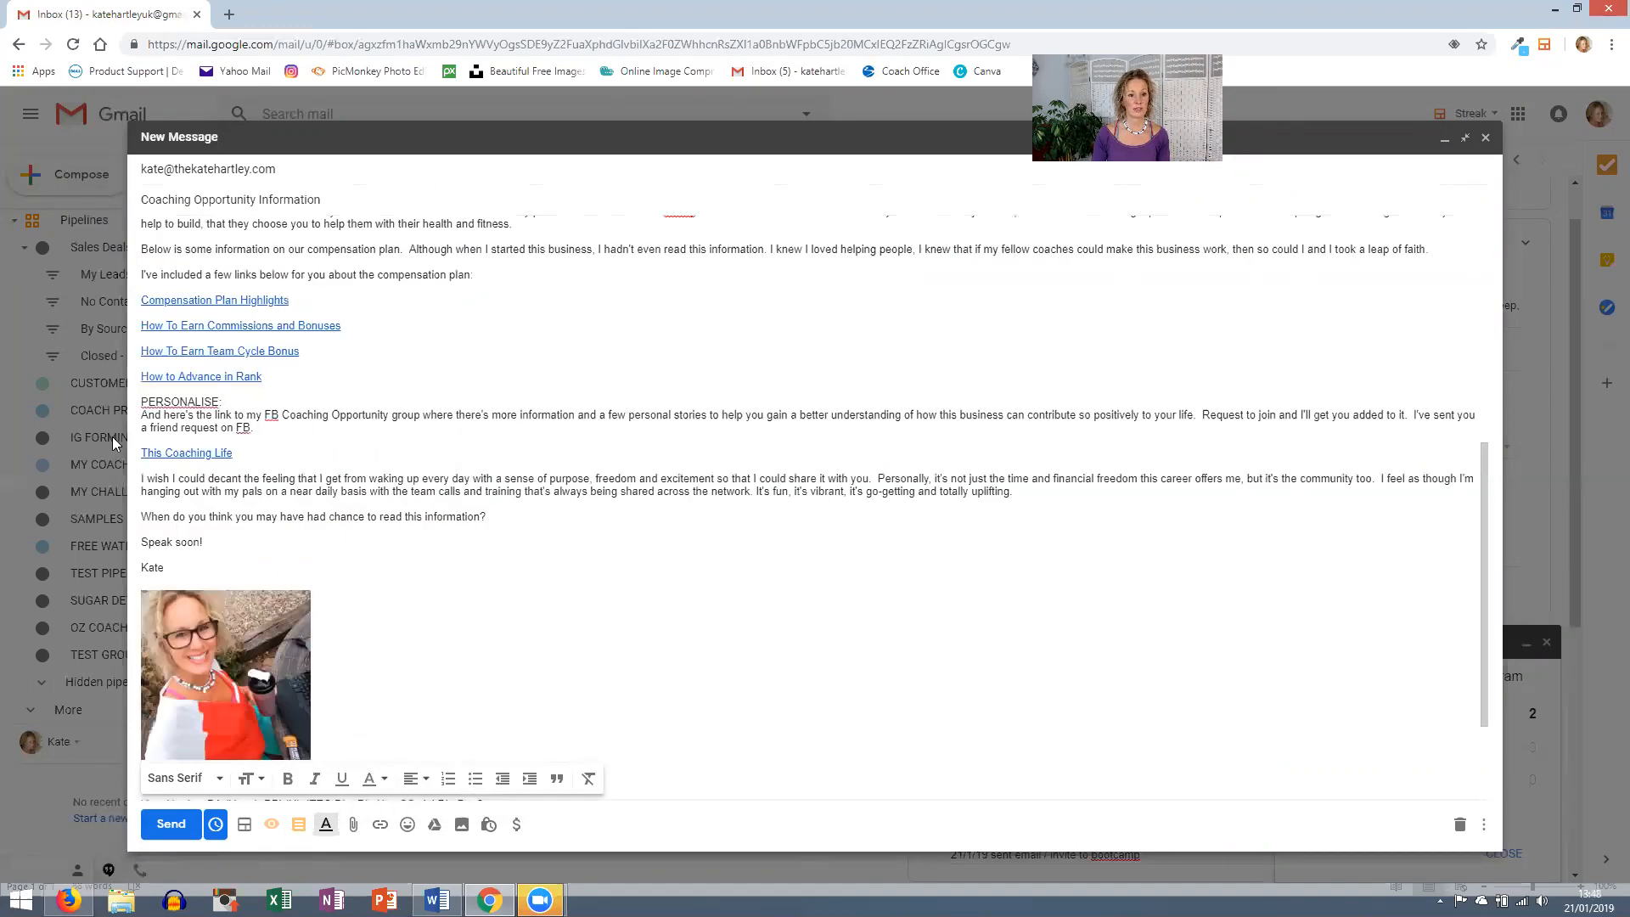
scroll(601, 628, up, 6)
scroll(607, 645, down, 4)
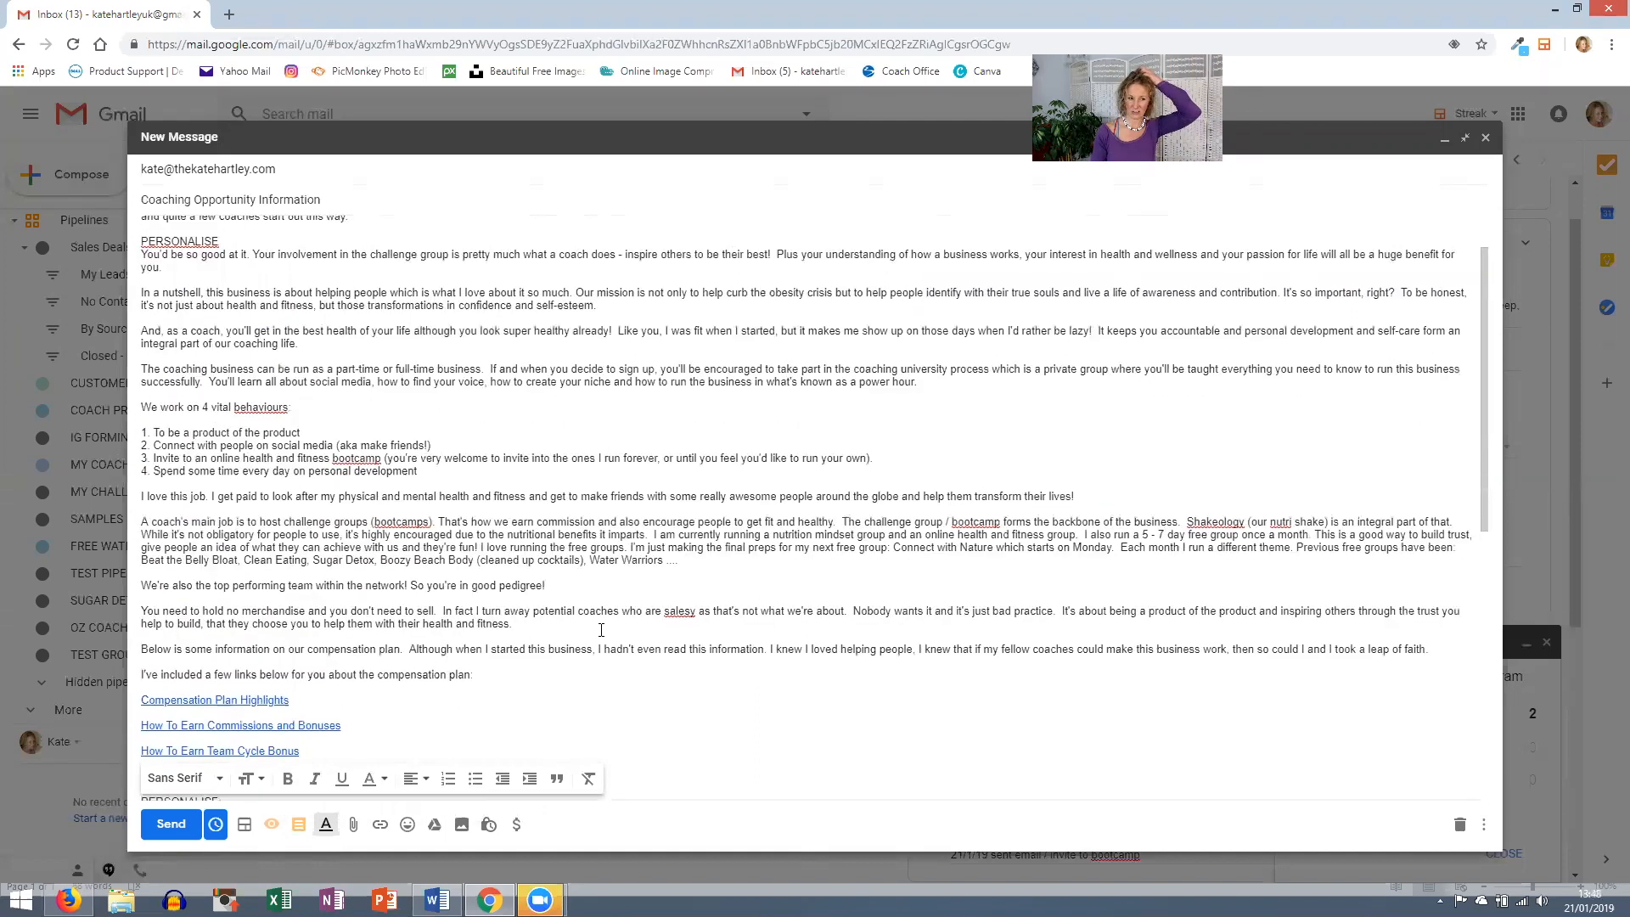
scroll(610, 657, up, 4)
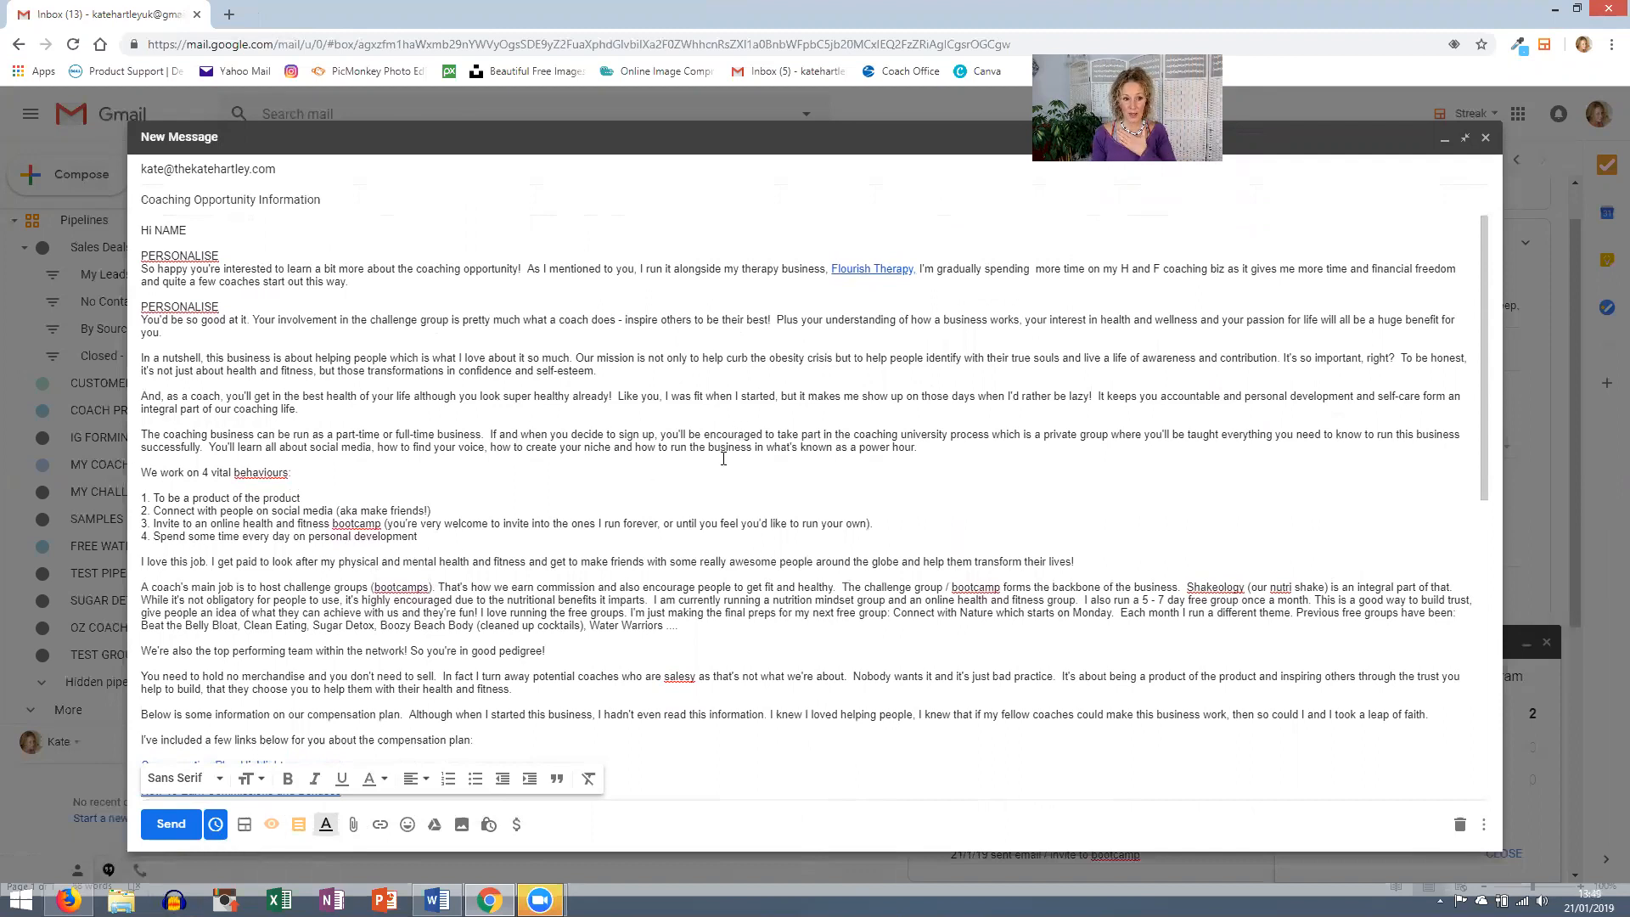
- Link the Coaching Opportunity Information email to the contact's TEST GROUP box and send it
click(247, 830)
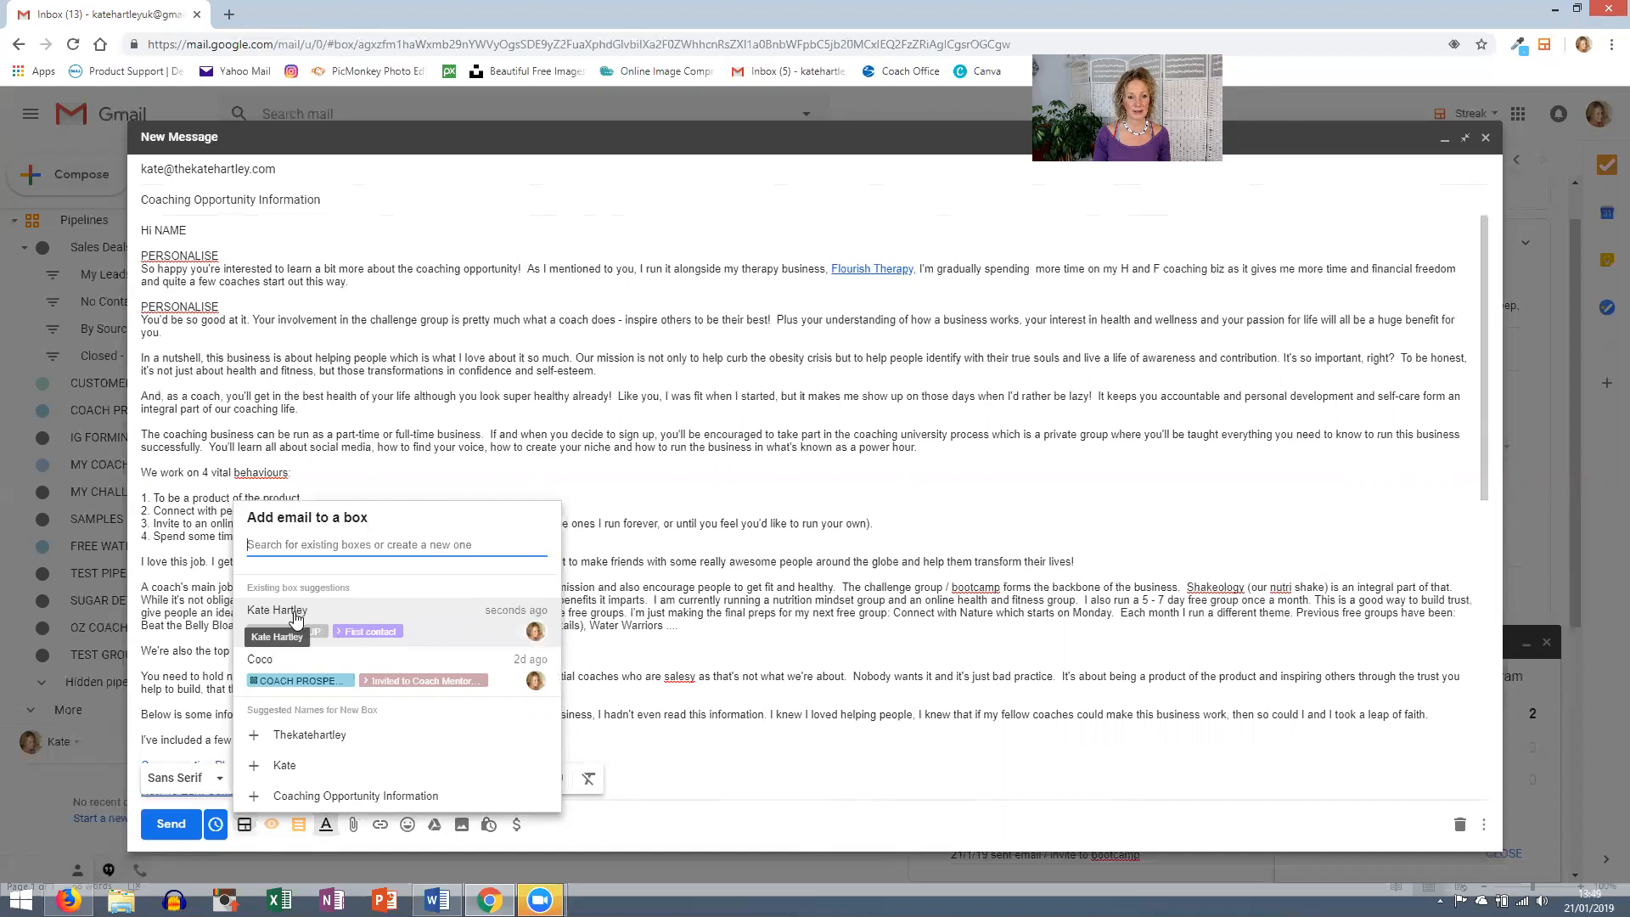
click(295, 613)
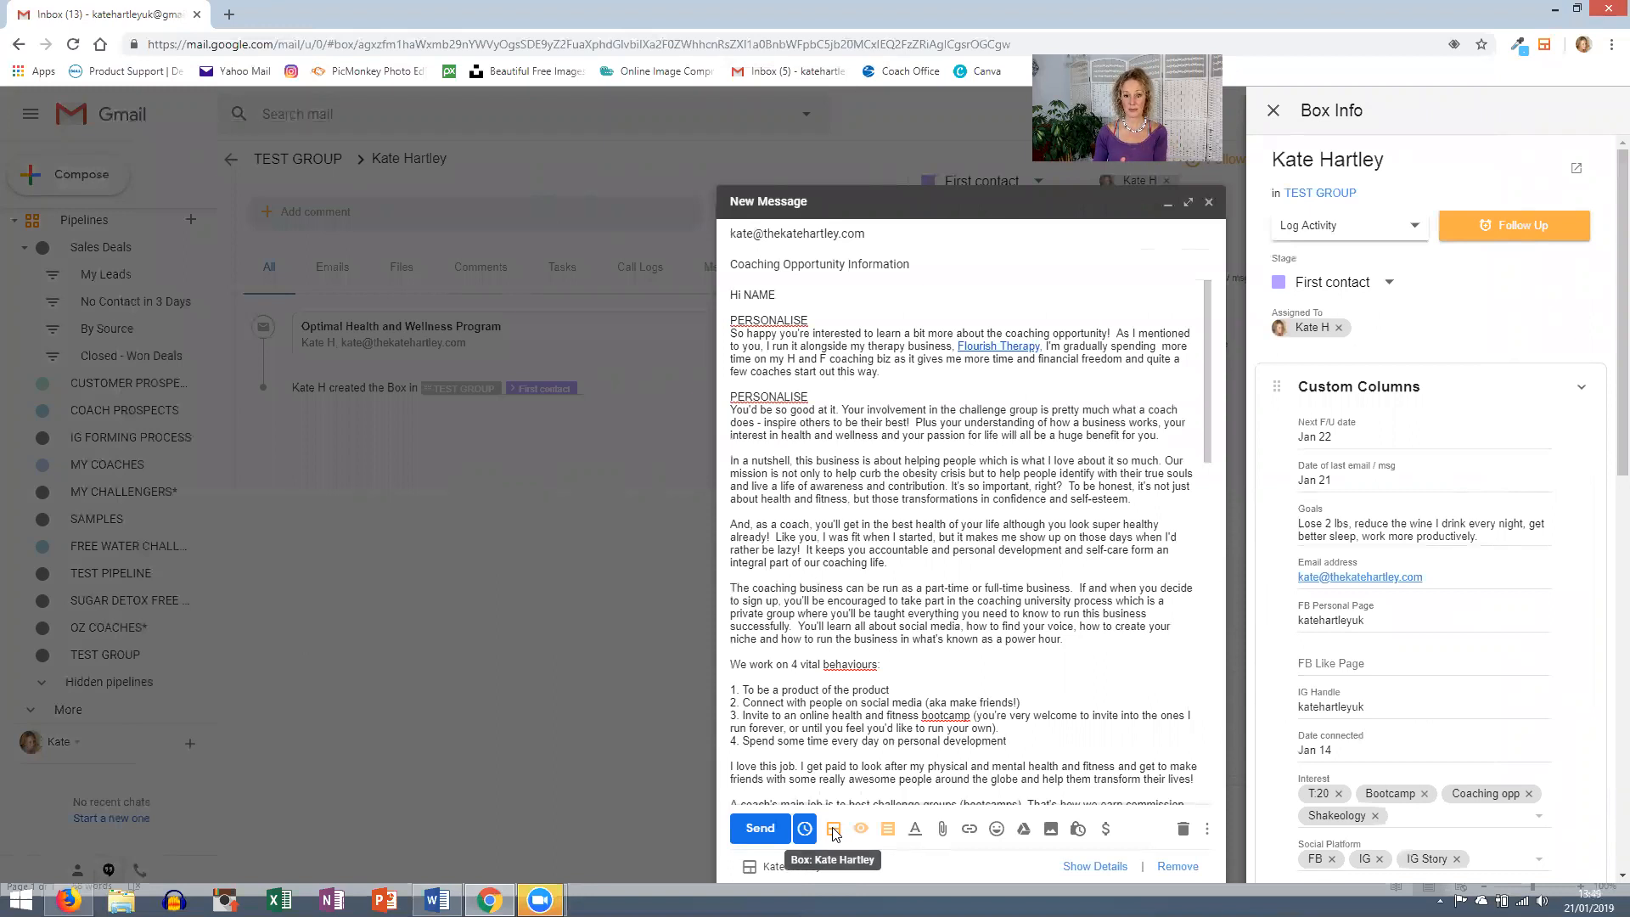
click(760, 827)
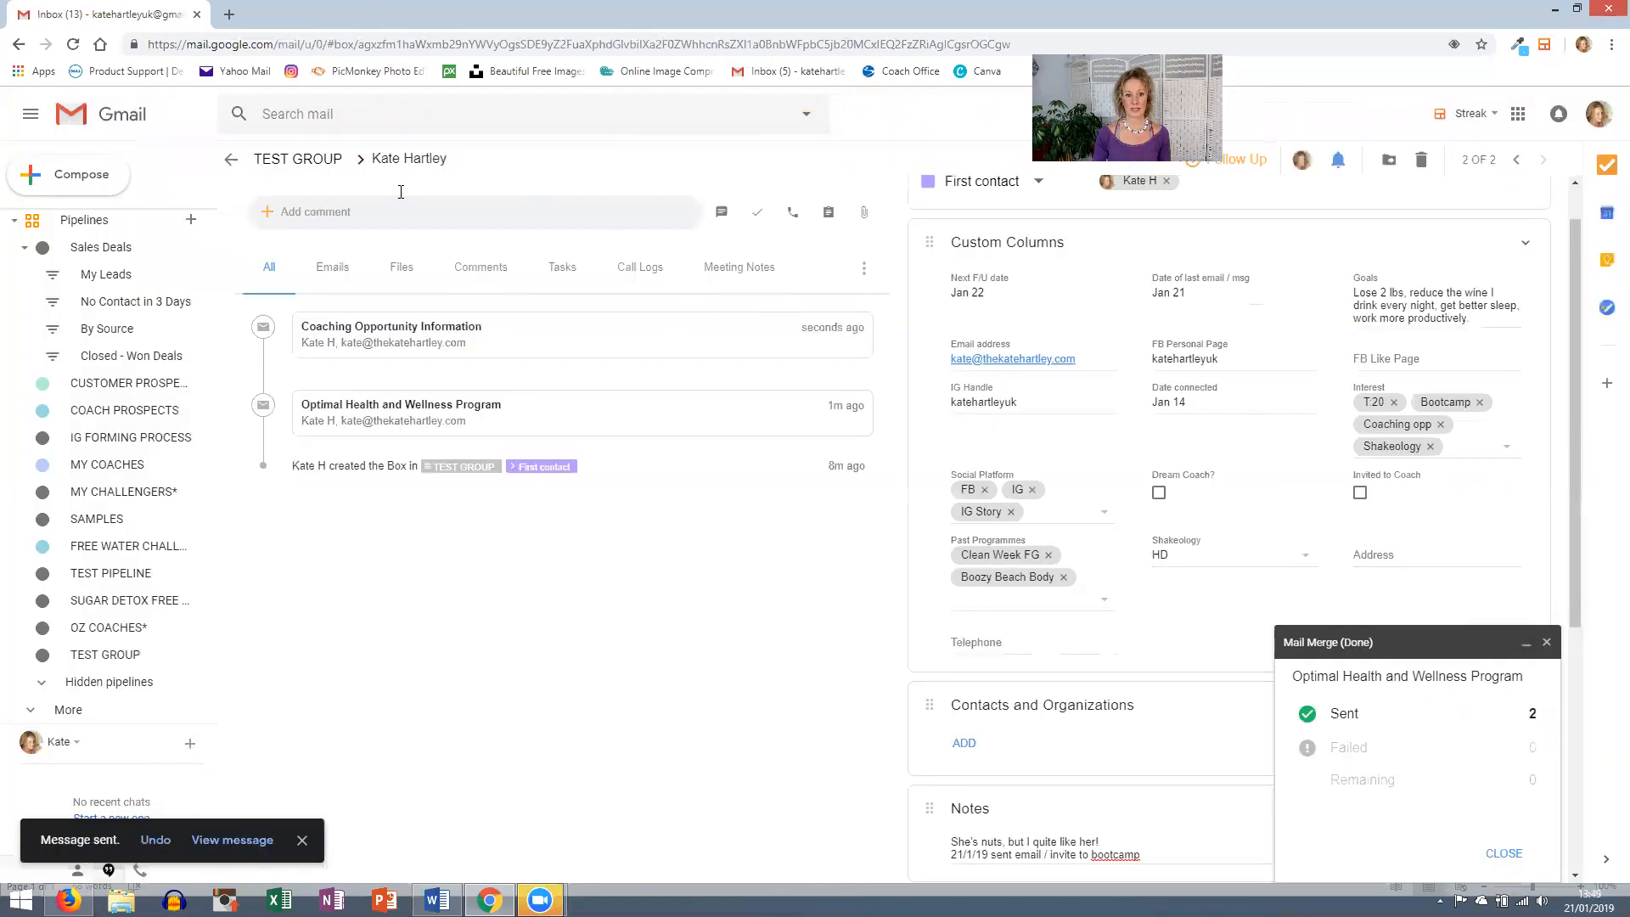
click(297, 159)
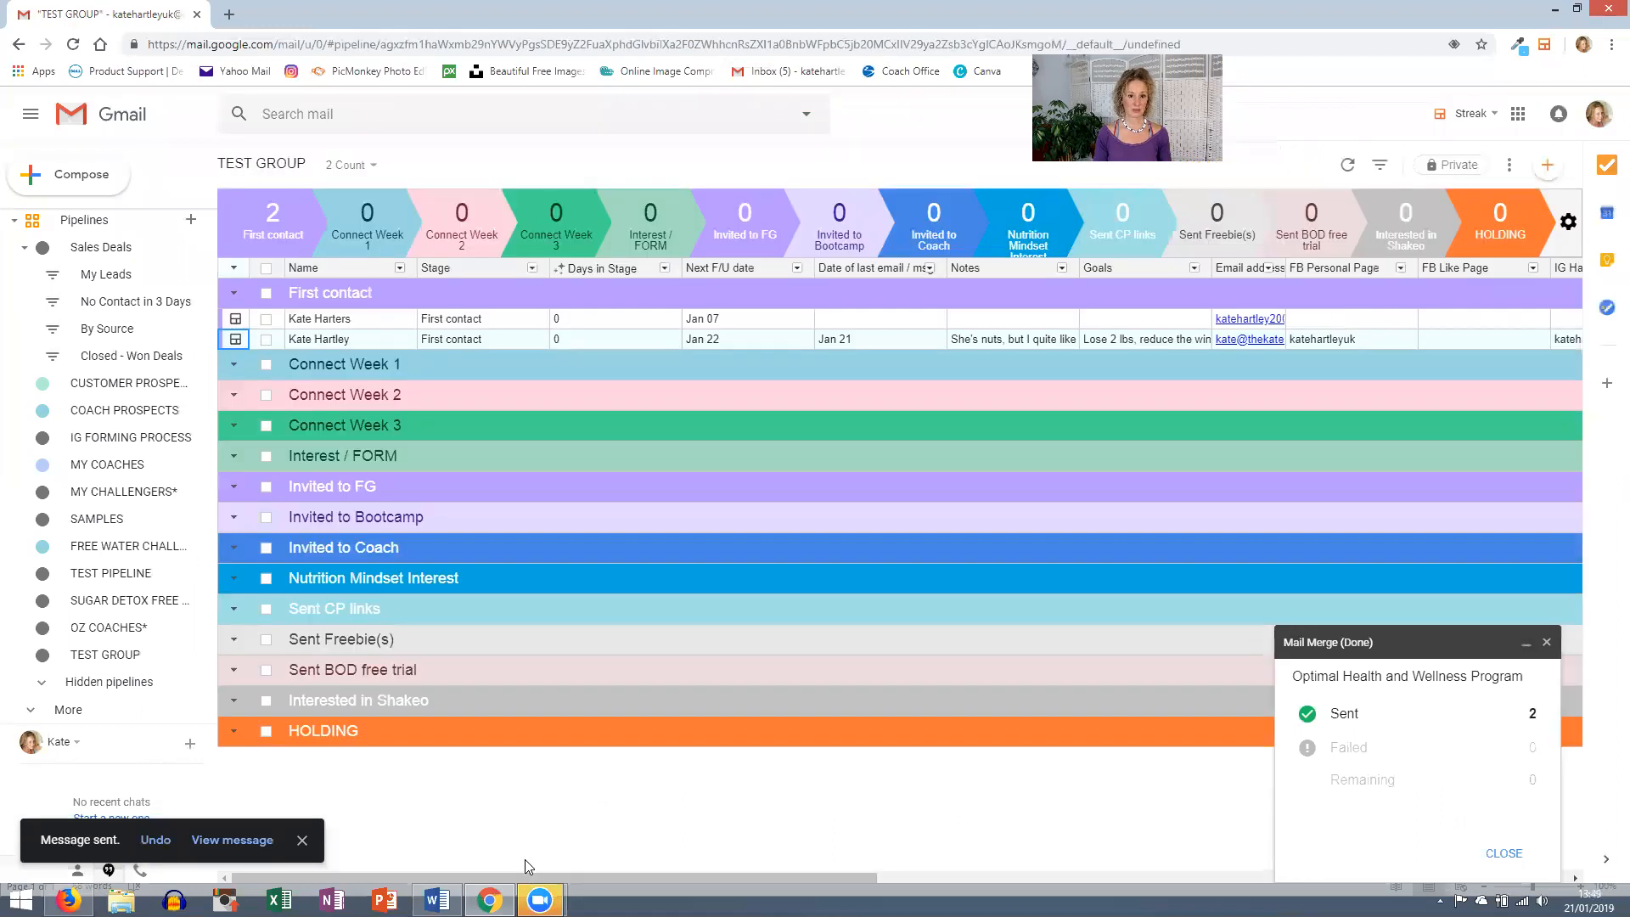
click(236, 342)
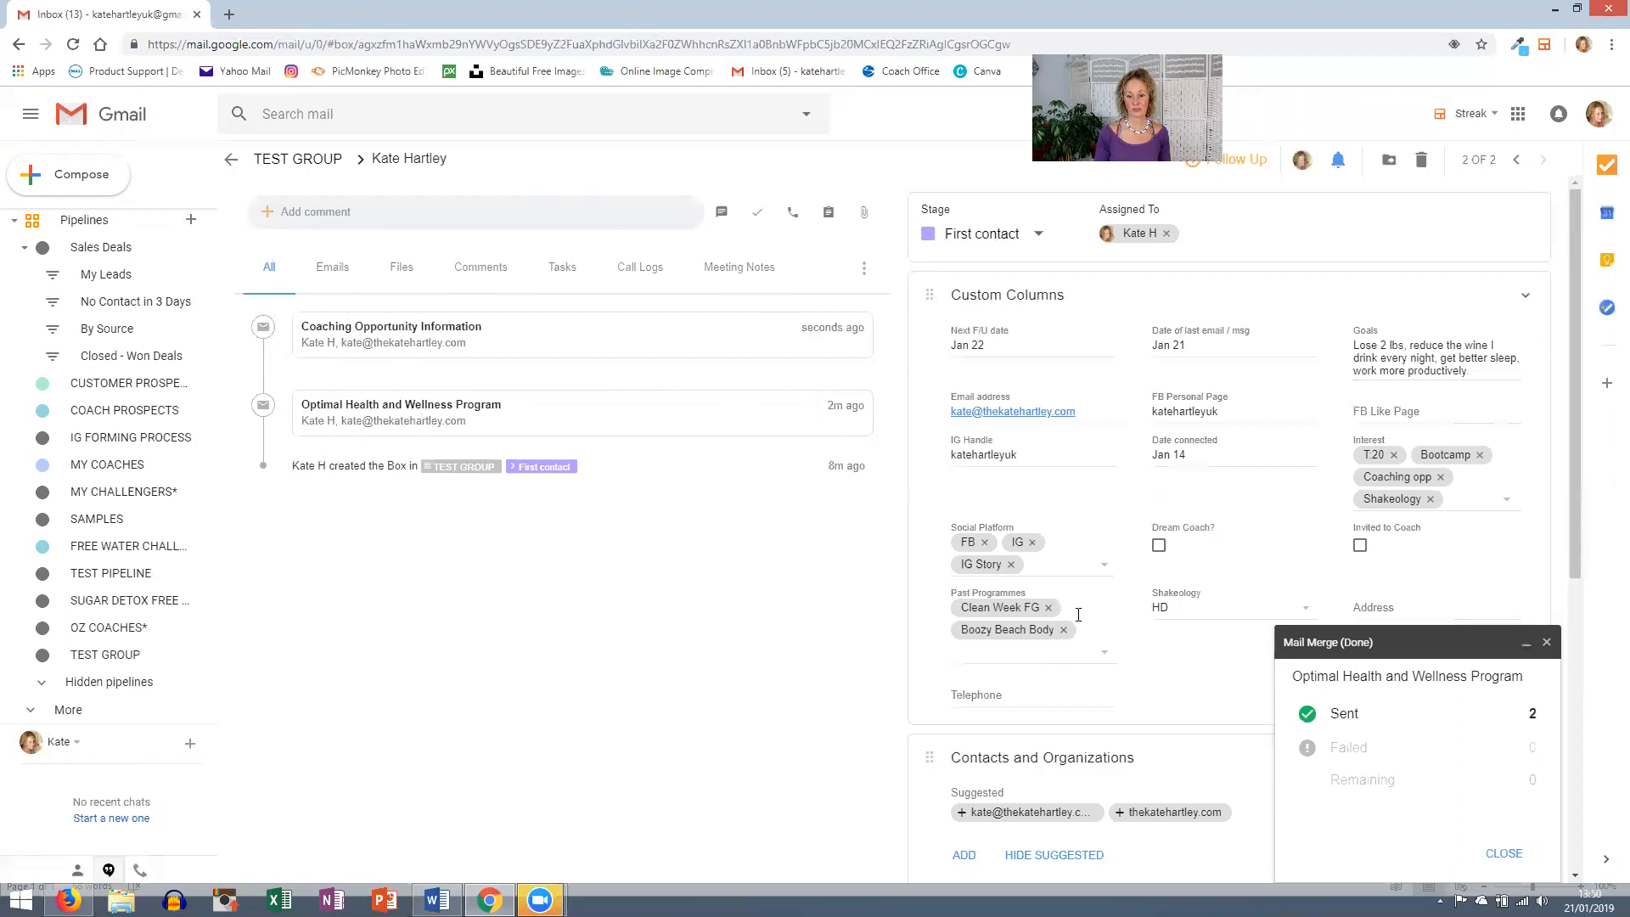
scroll(1077, 613, down, 3)
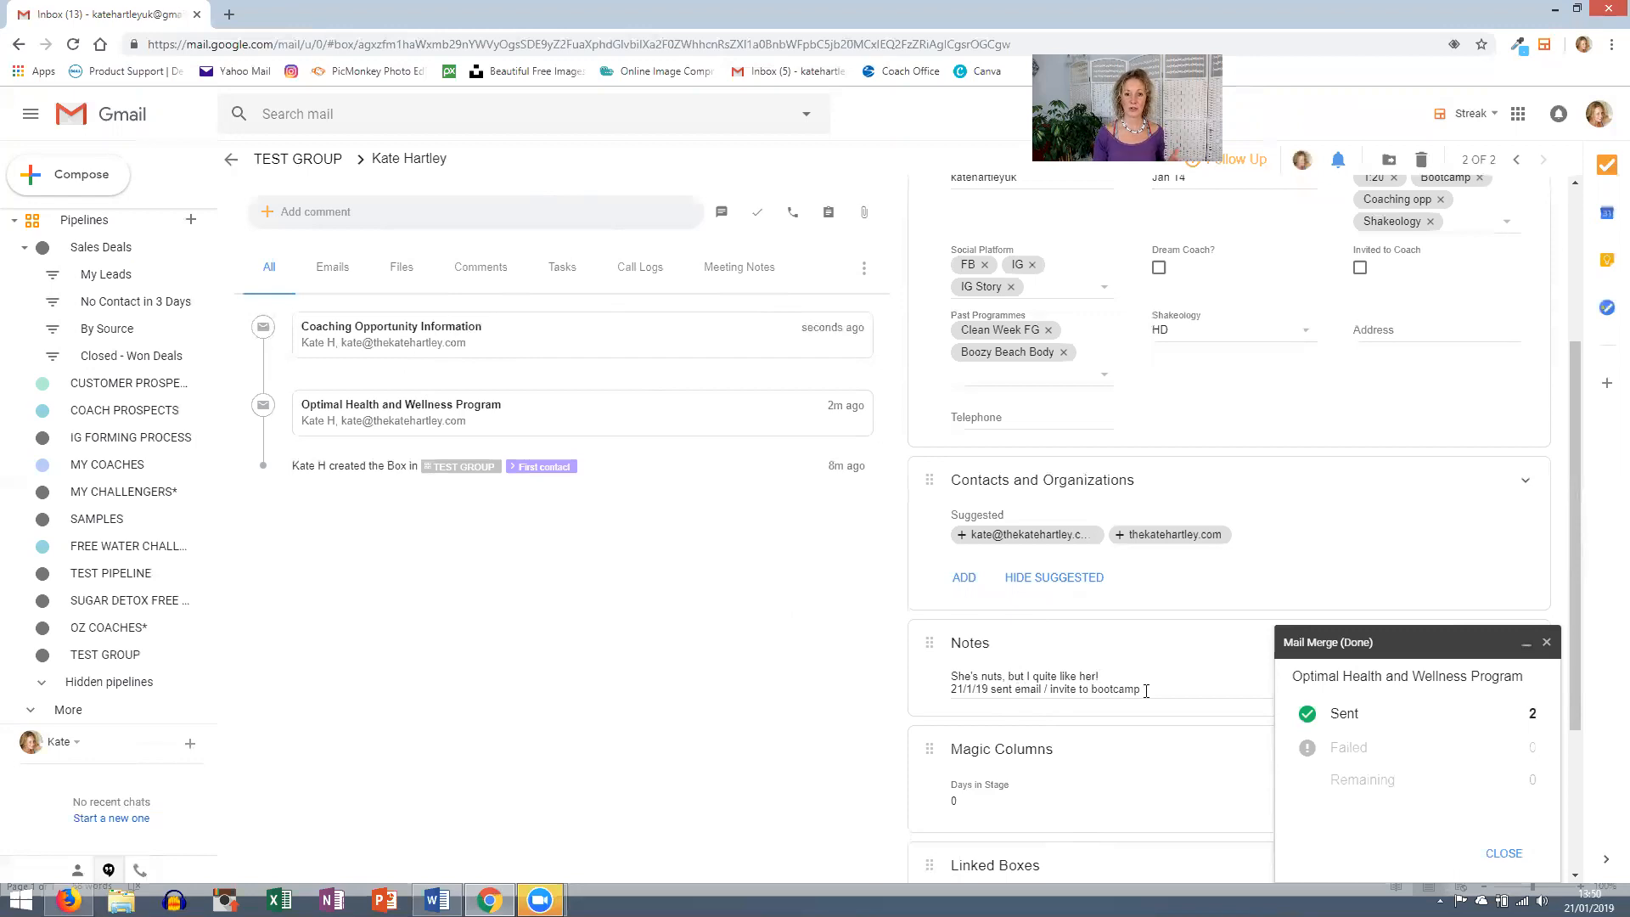
scroll(1144, 690, up, 3)
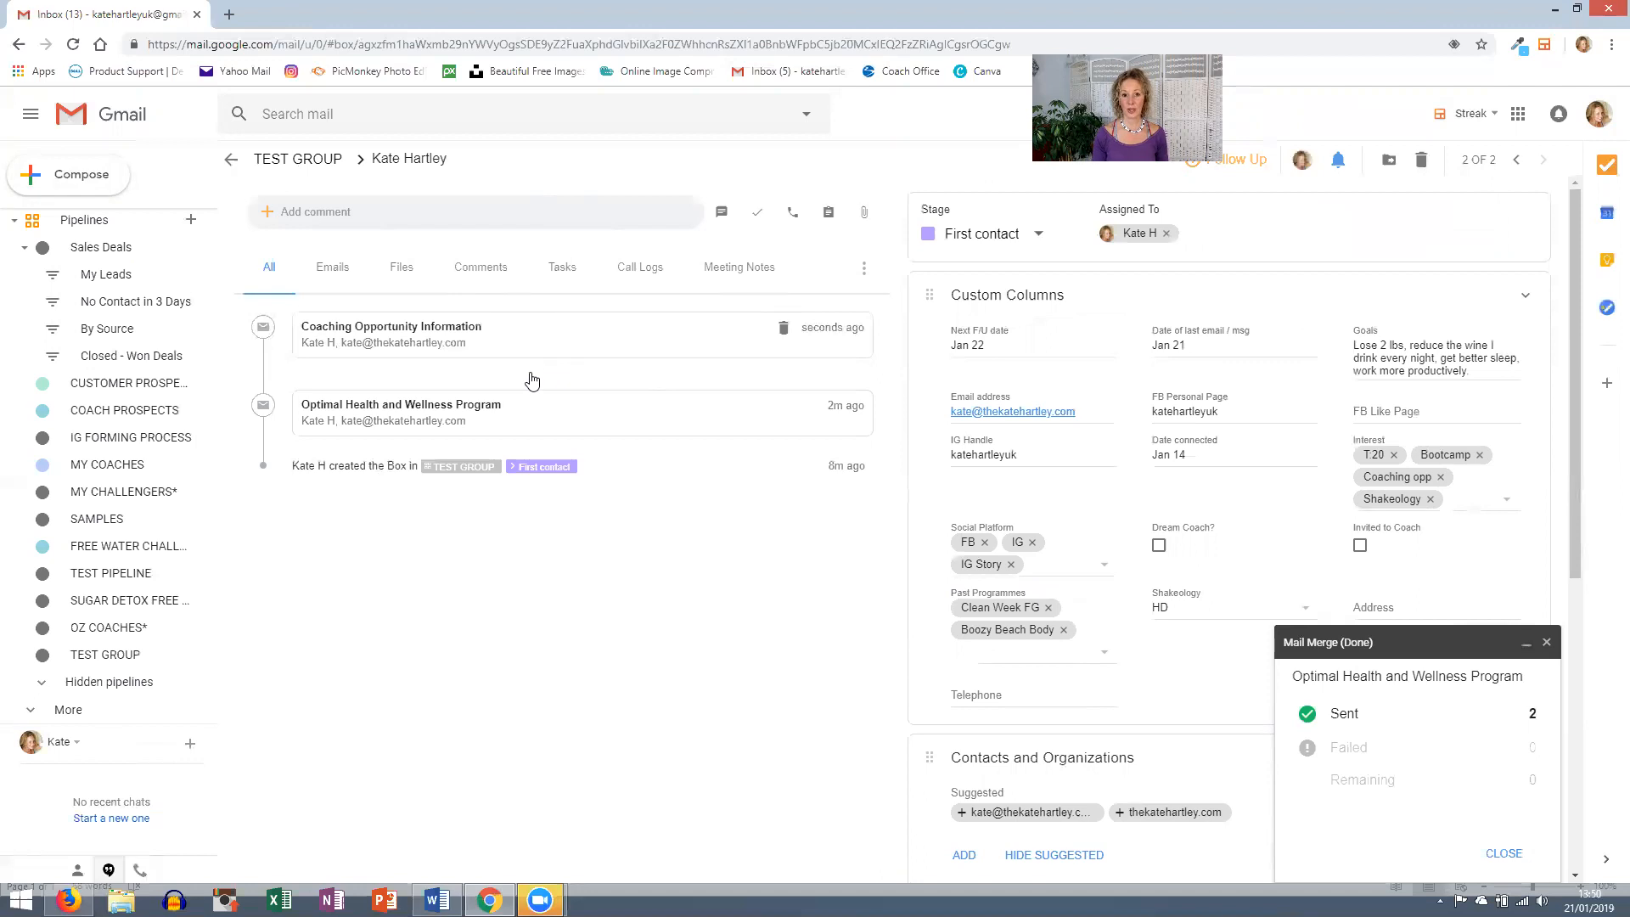
- Write a new email body starting 'Hey NAME' followed by two paragraphs of filler text
click(76, 174)
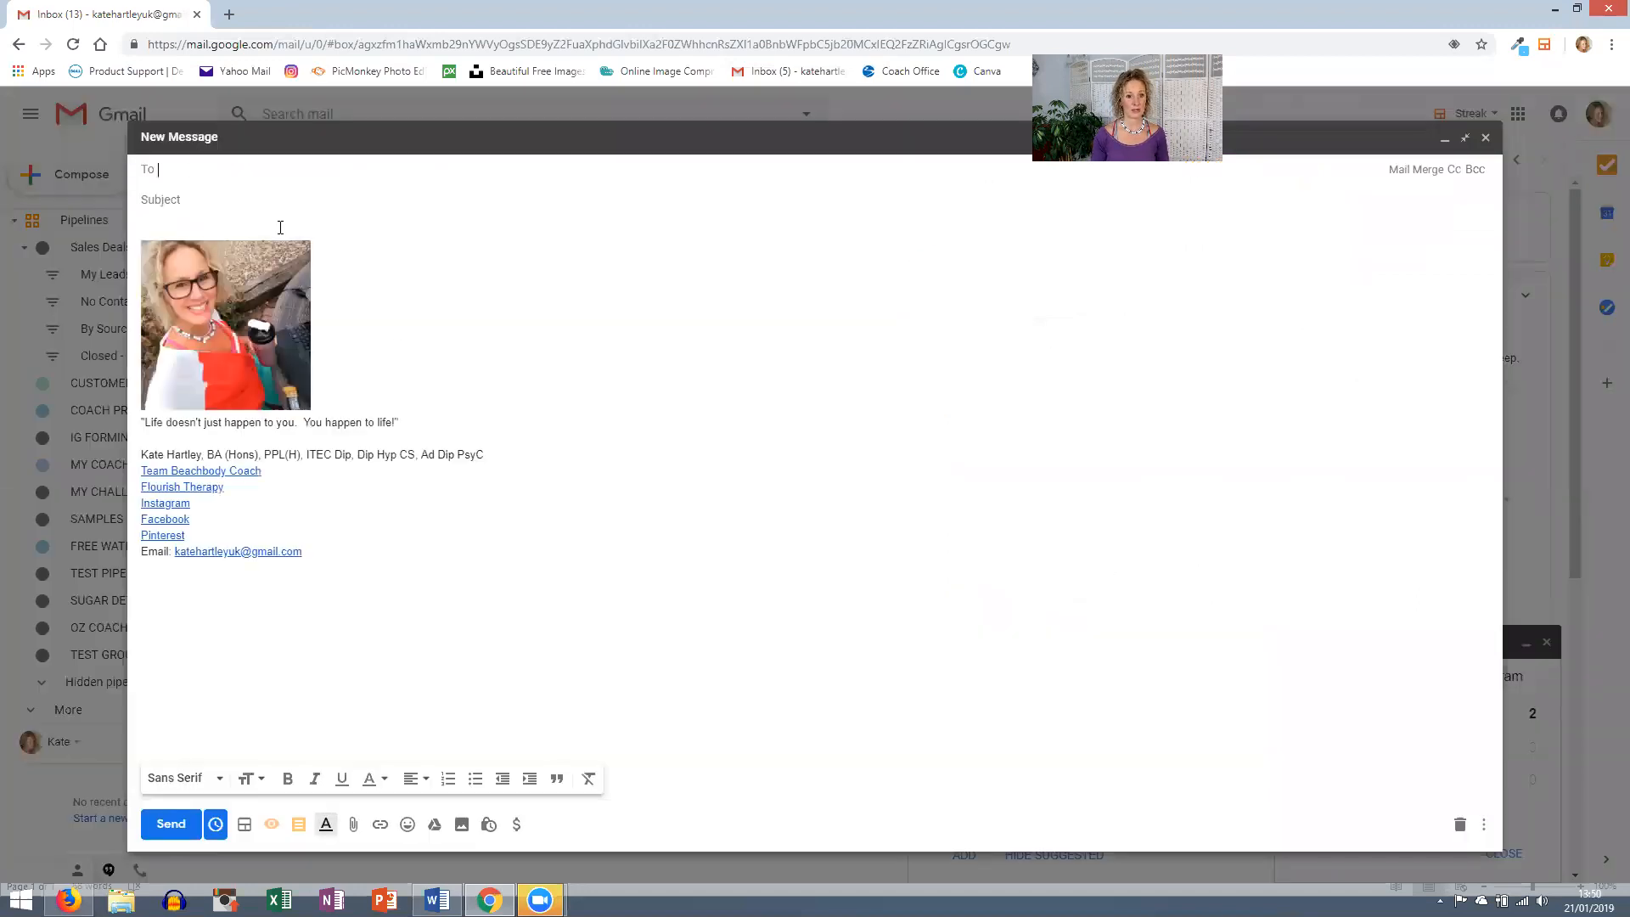
key(Return)
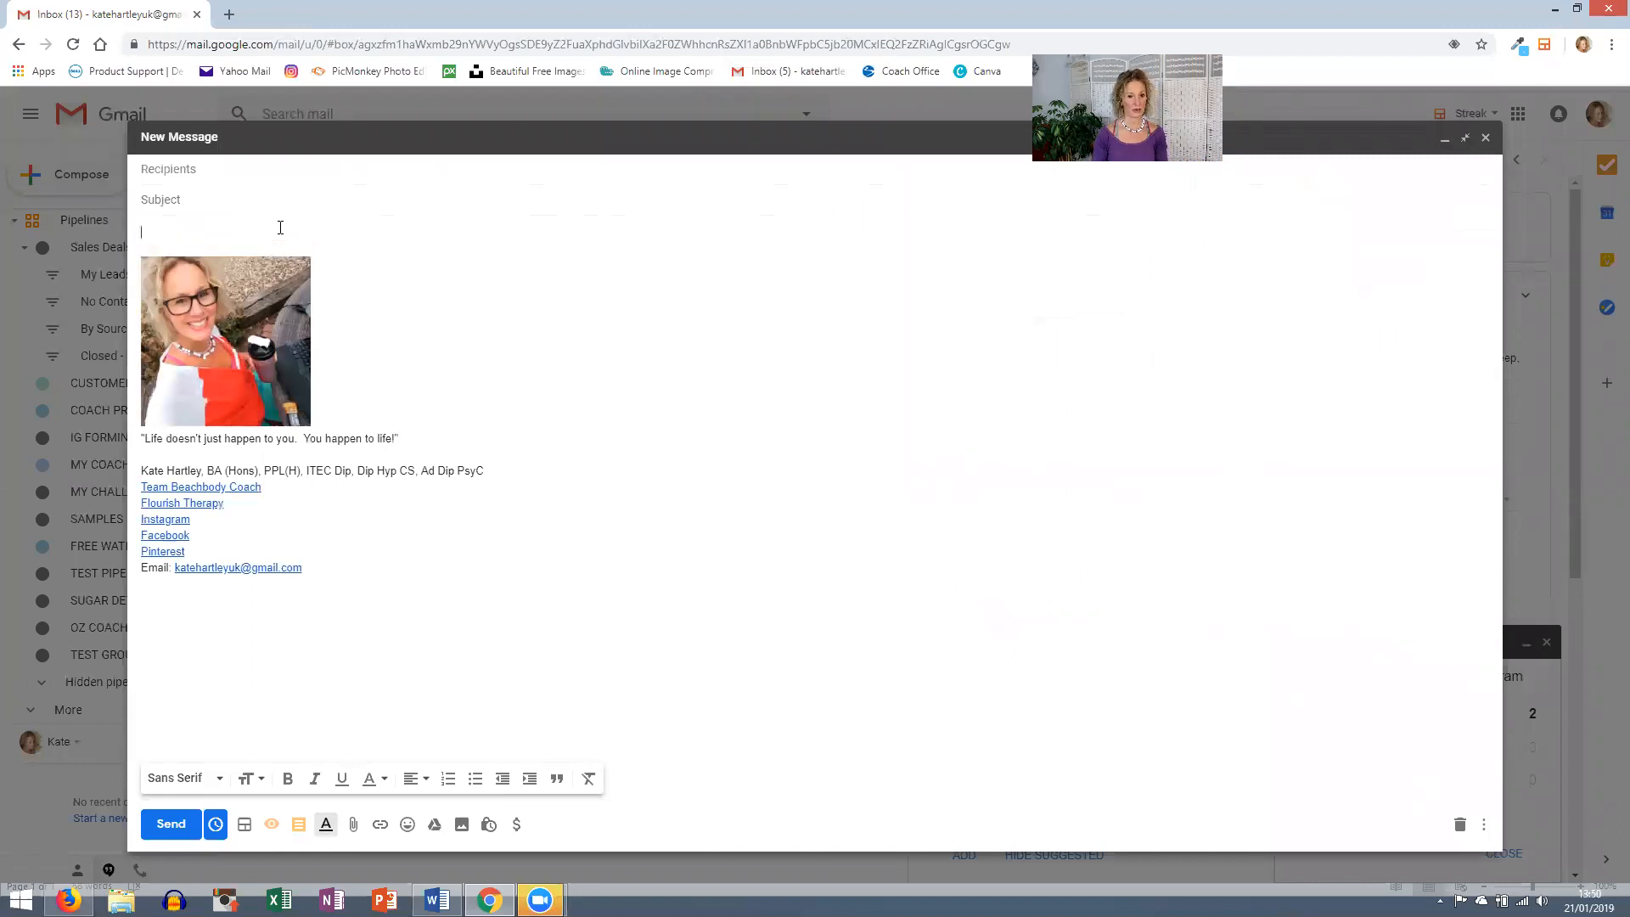
text(Hey NAME)
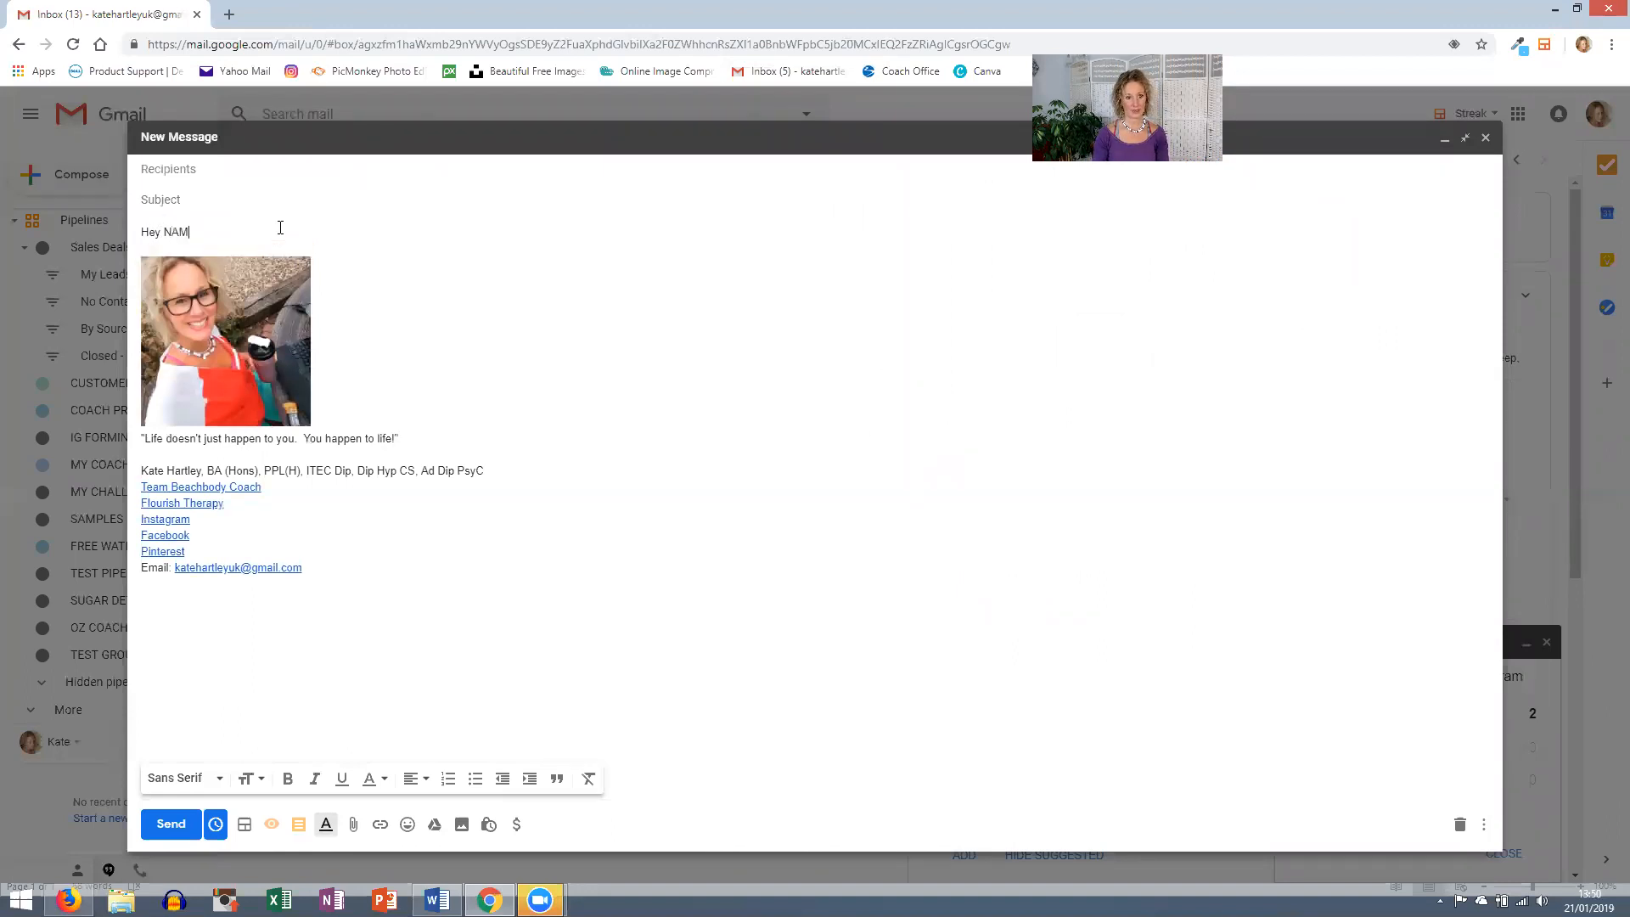
key(Return)
key(Return)
text(Thanks so much for sslaknfoainy aiohfel)
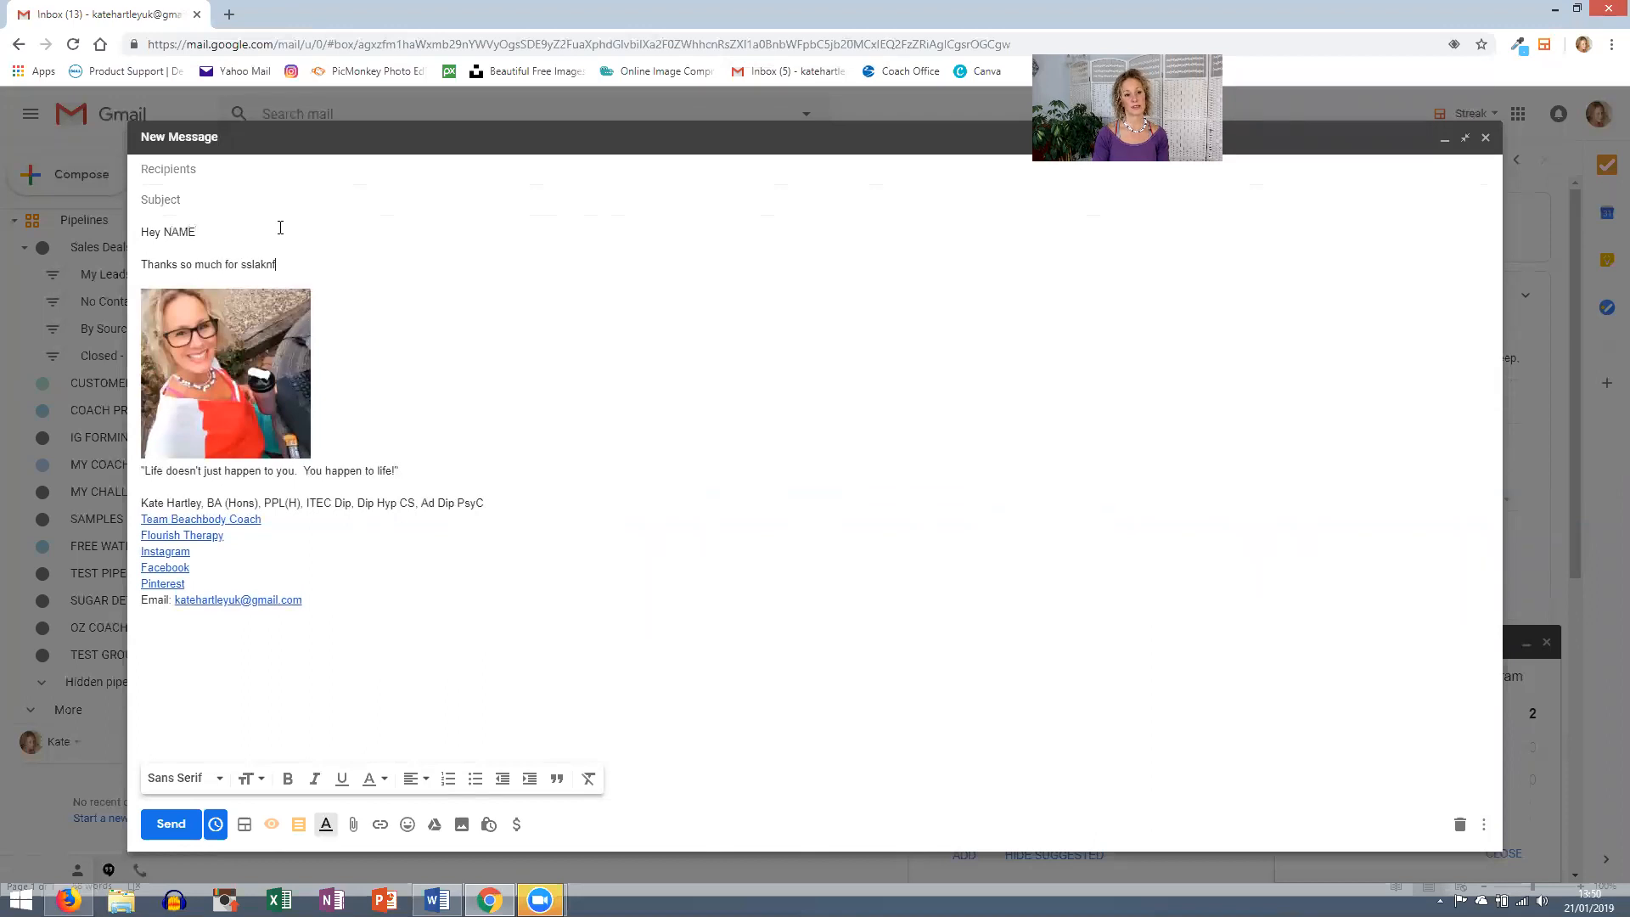
key(Return)
key(Return)
text(an oiae fioad v)
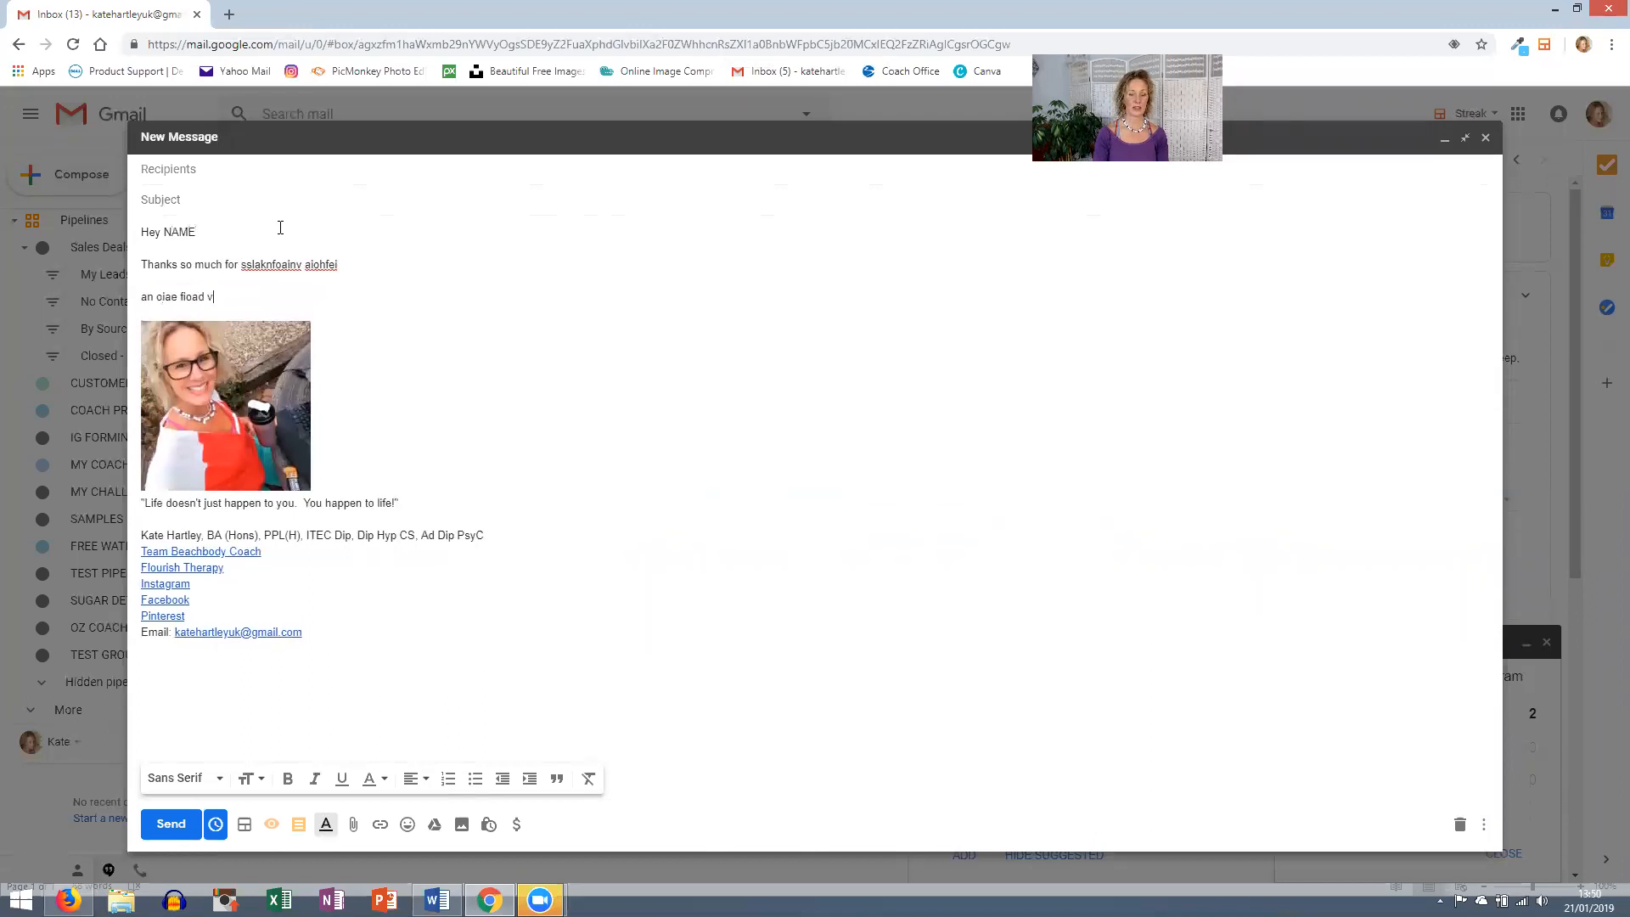
text(iad fioadh ivhsdfivo hadfio vdiao; hvadio h)
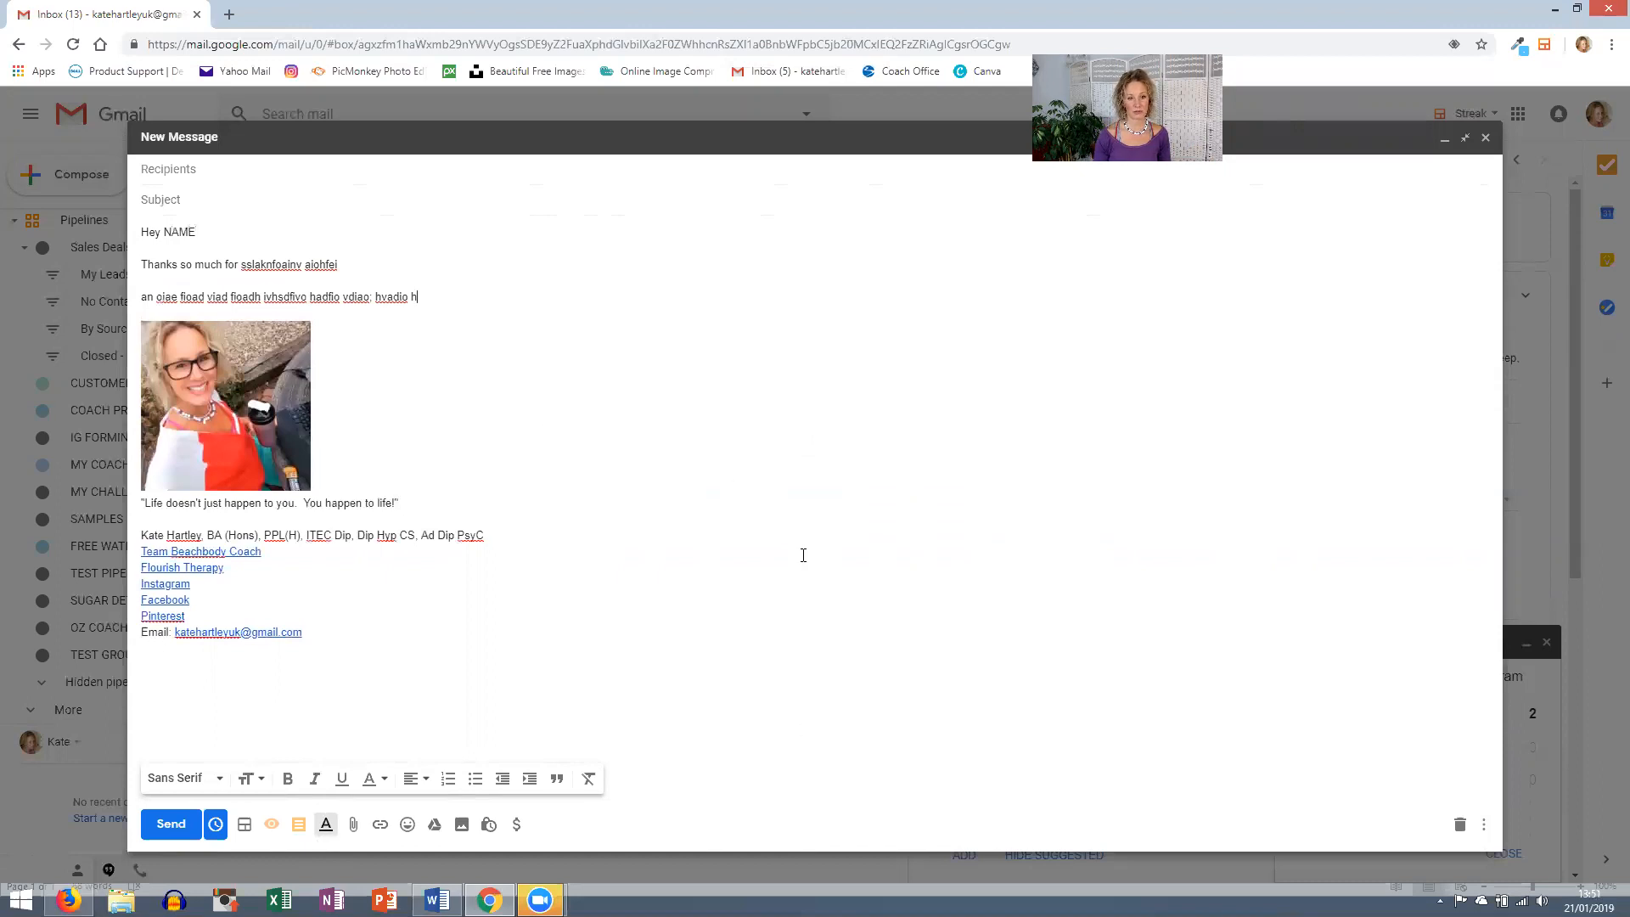
- Create a new snippet named 'Gobbledeegook' from the draft's content
click(301, 827)
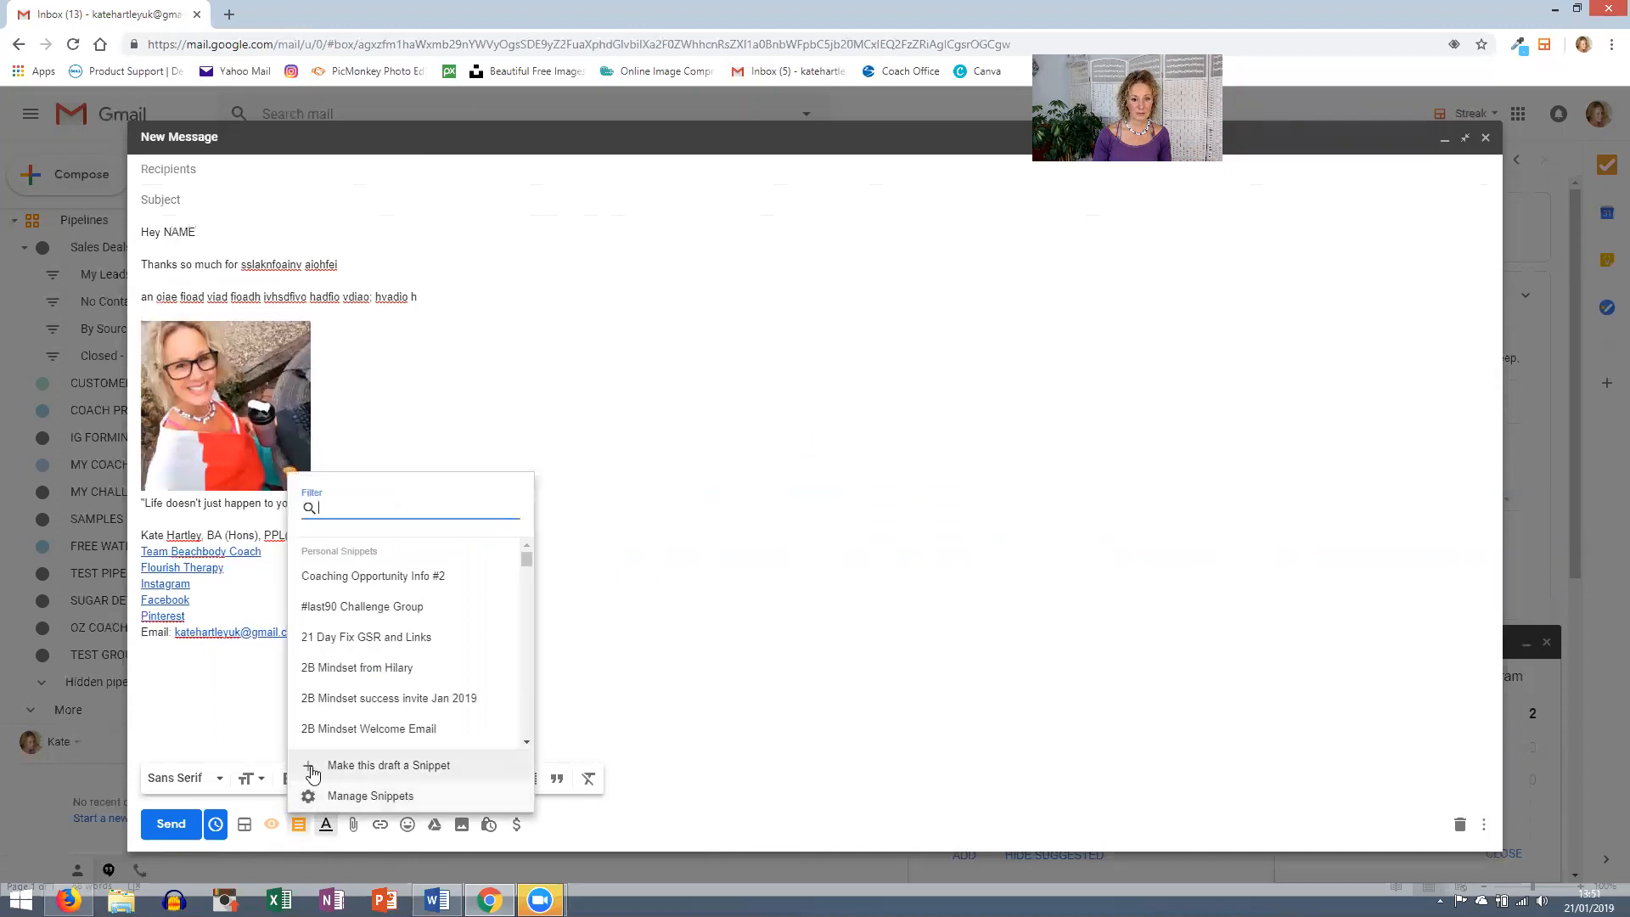
click(408, 767)
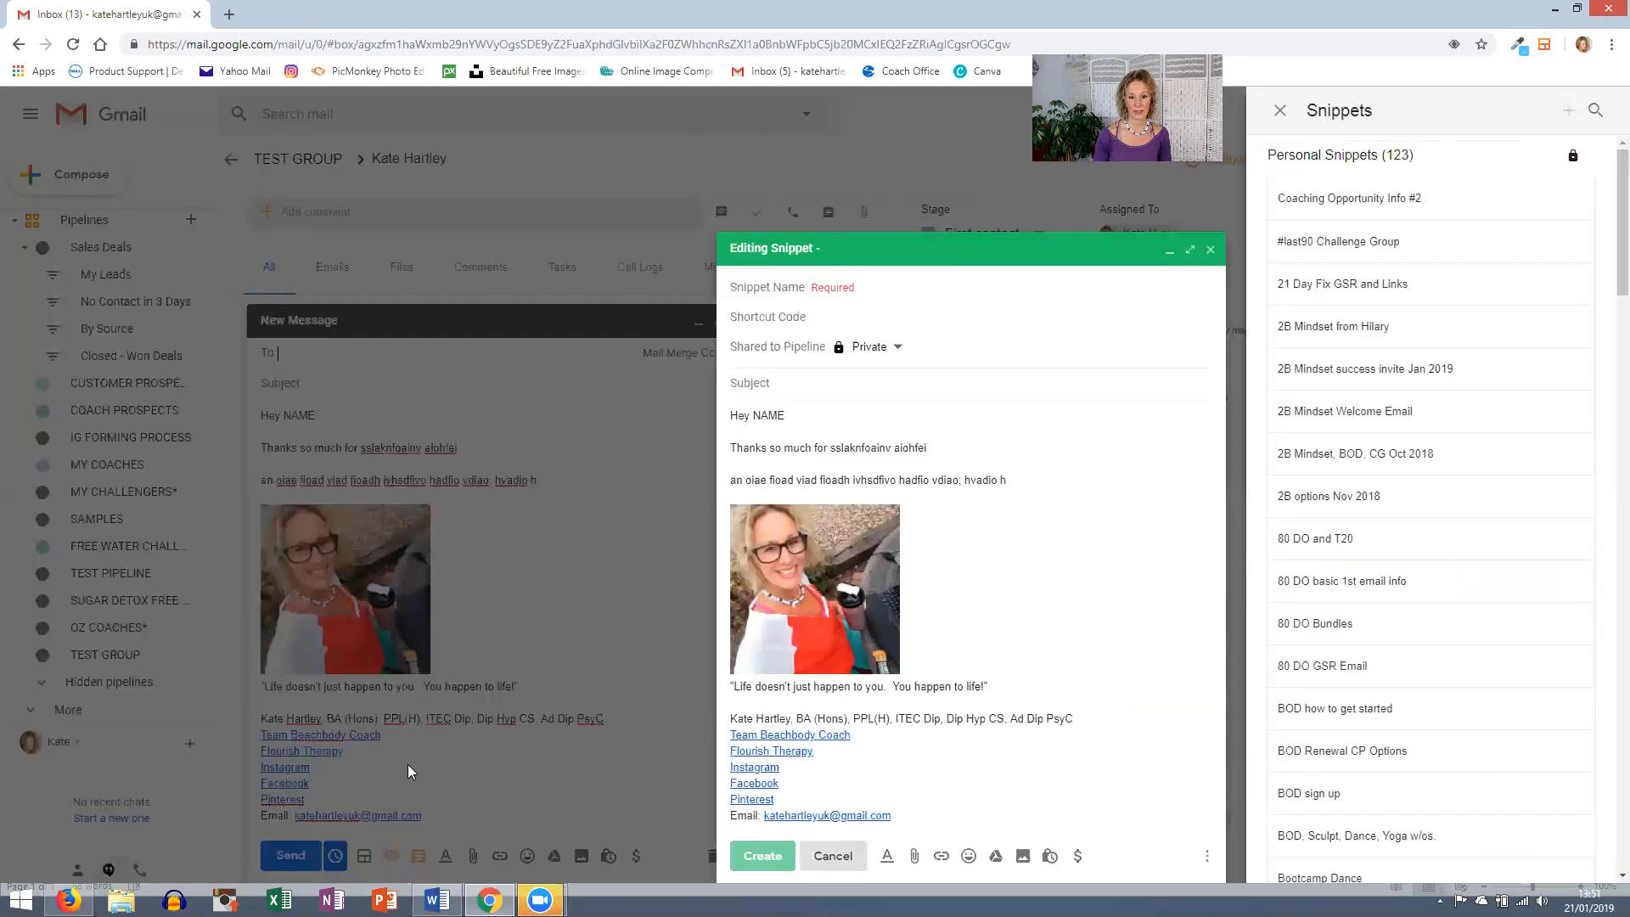
click(845, 289)
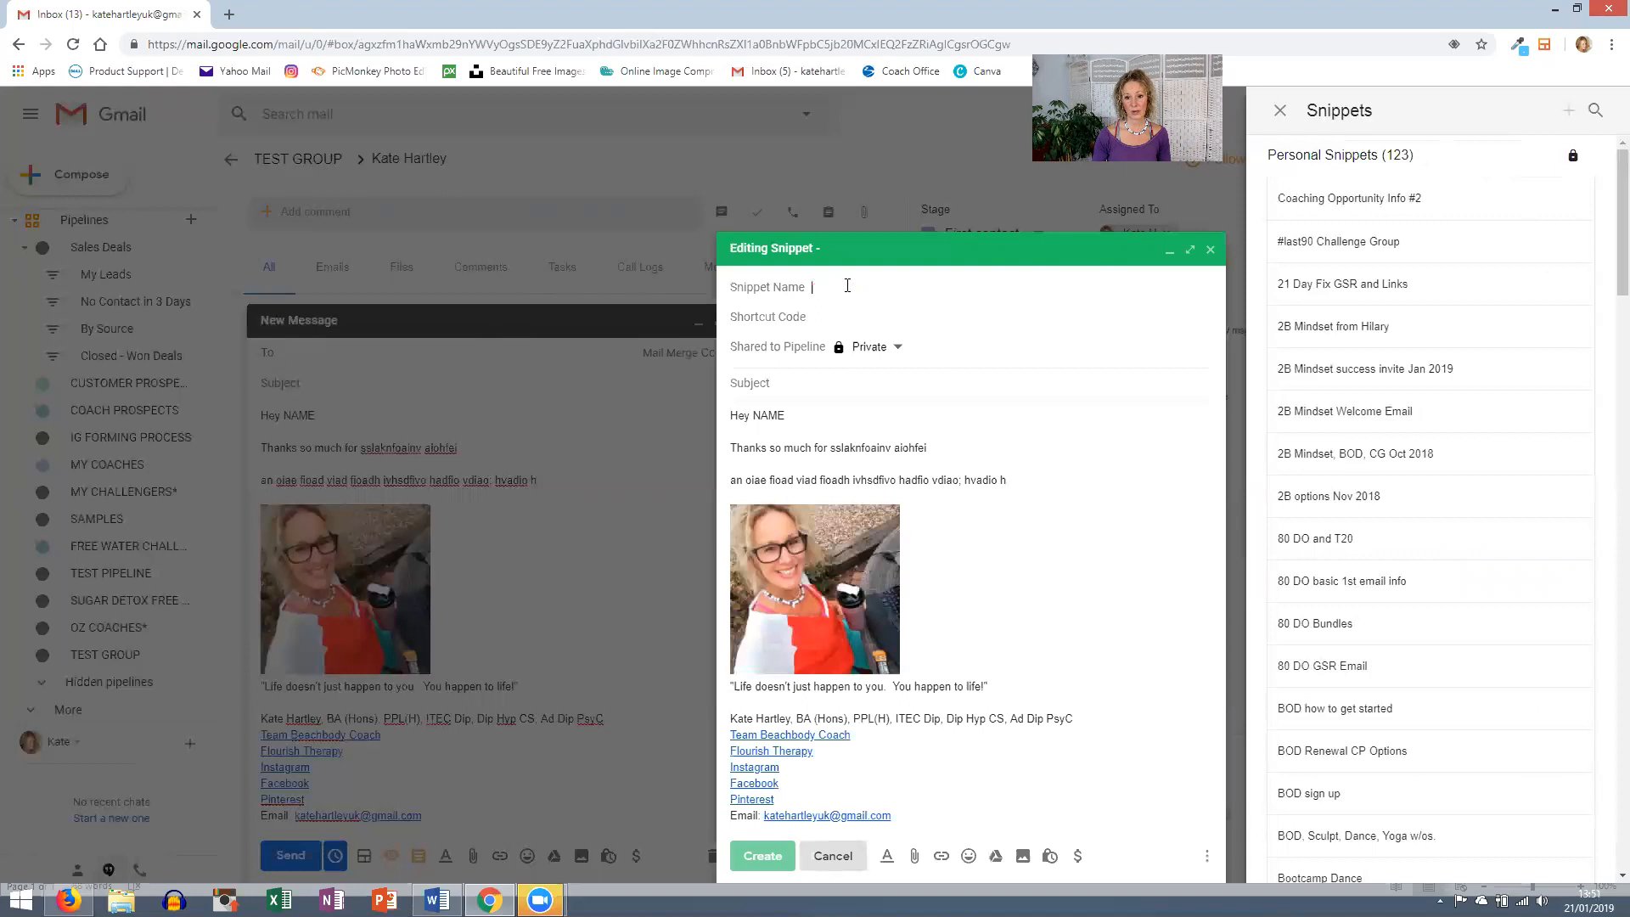
text(Gobbledeegook)
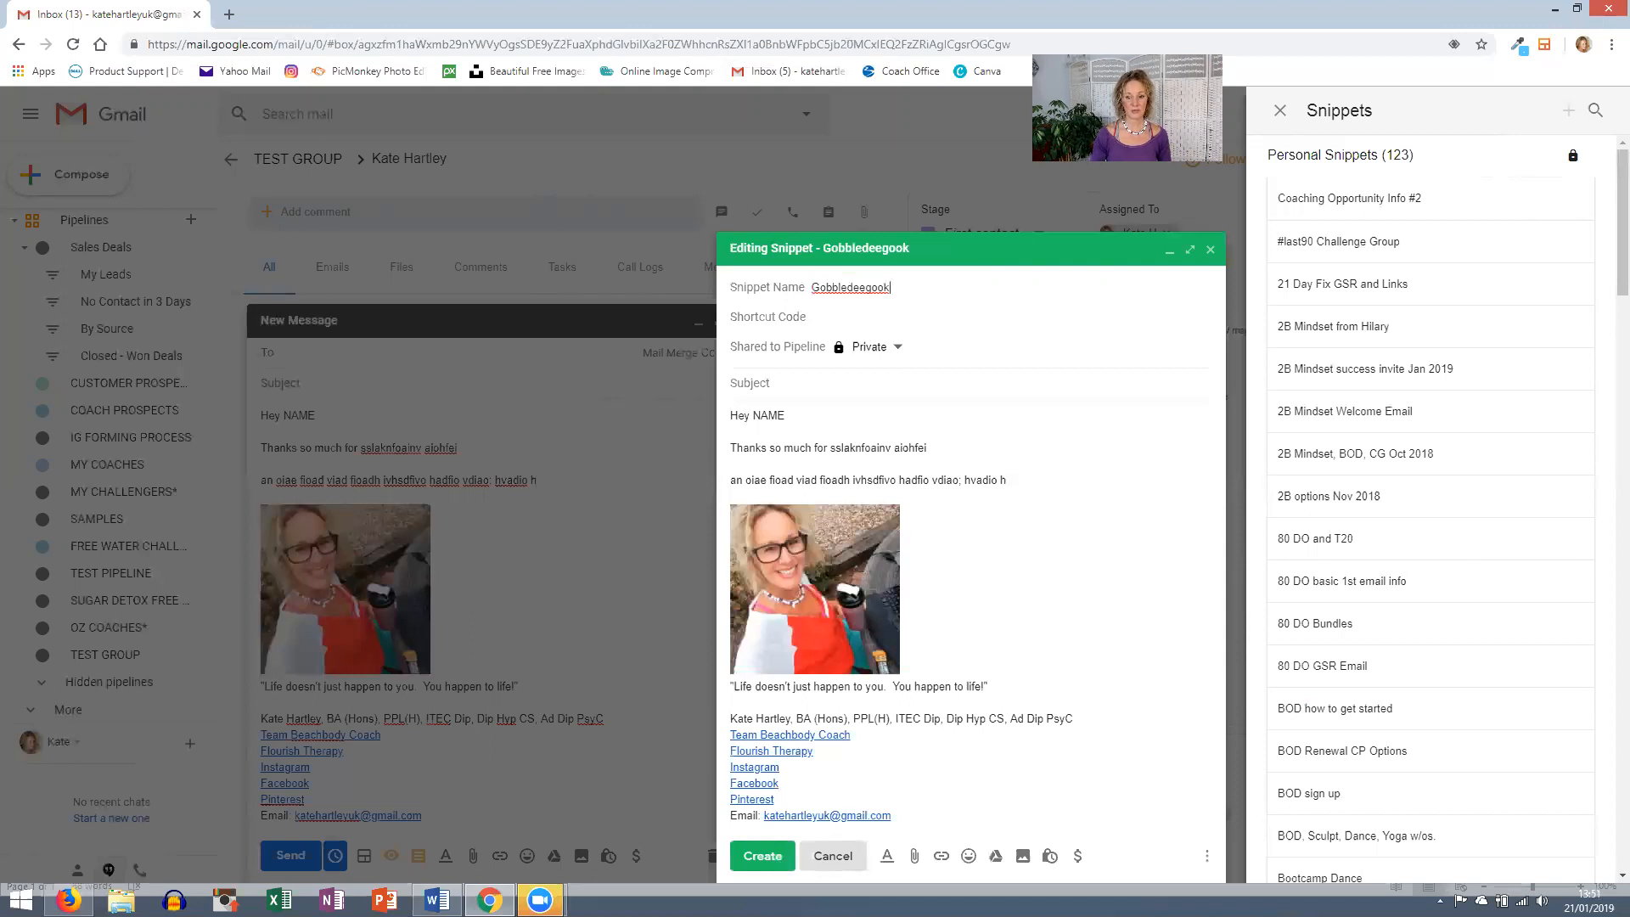
click(734, 855)
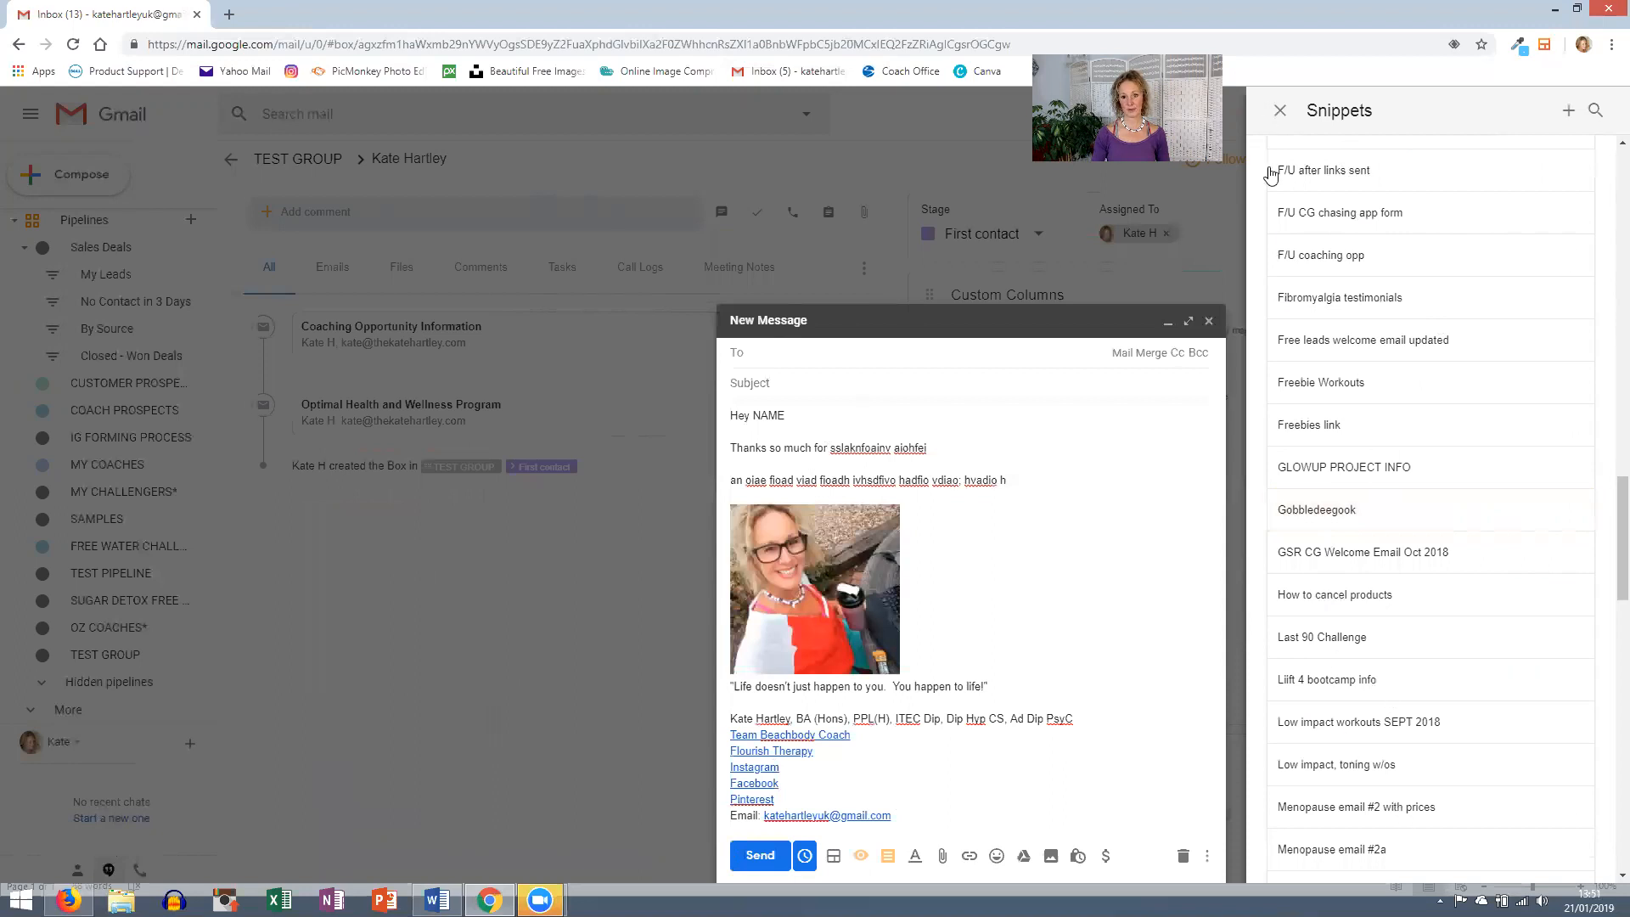
- Open Manage Snippets and search for 'gobble'
click(1278, 112)
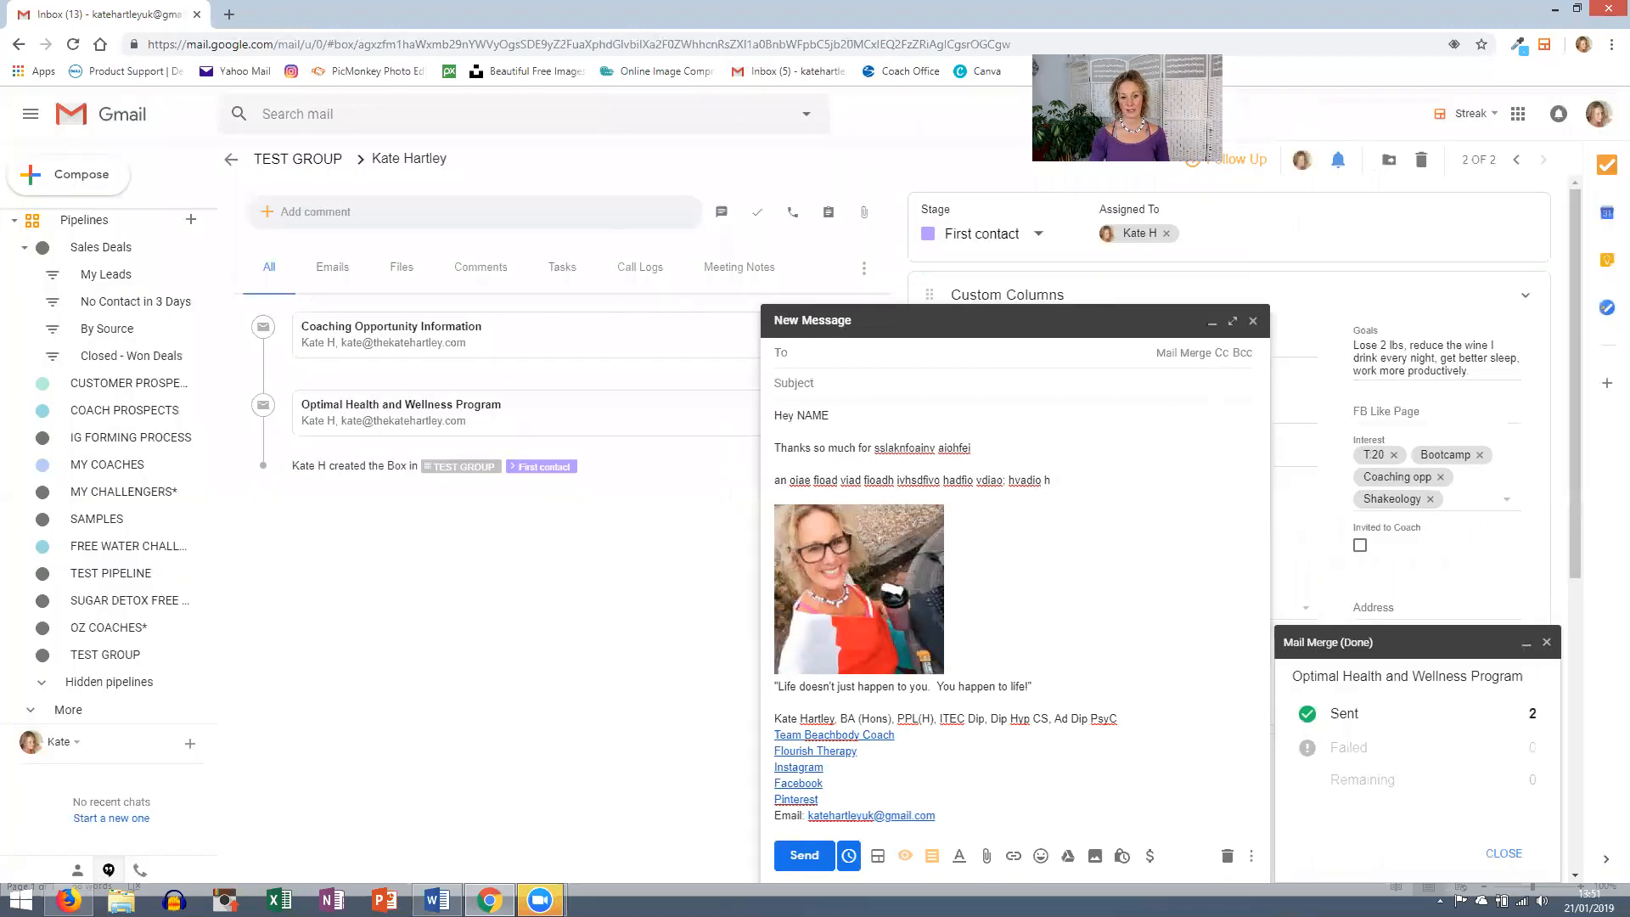
click(934, 859)
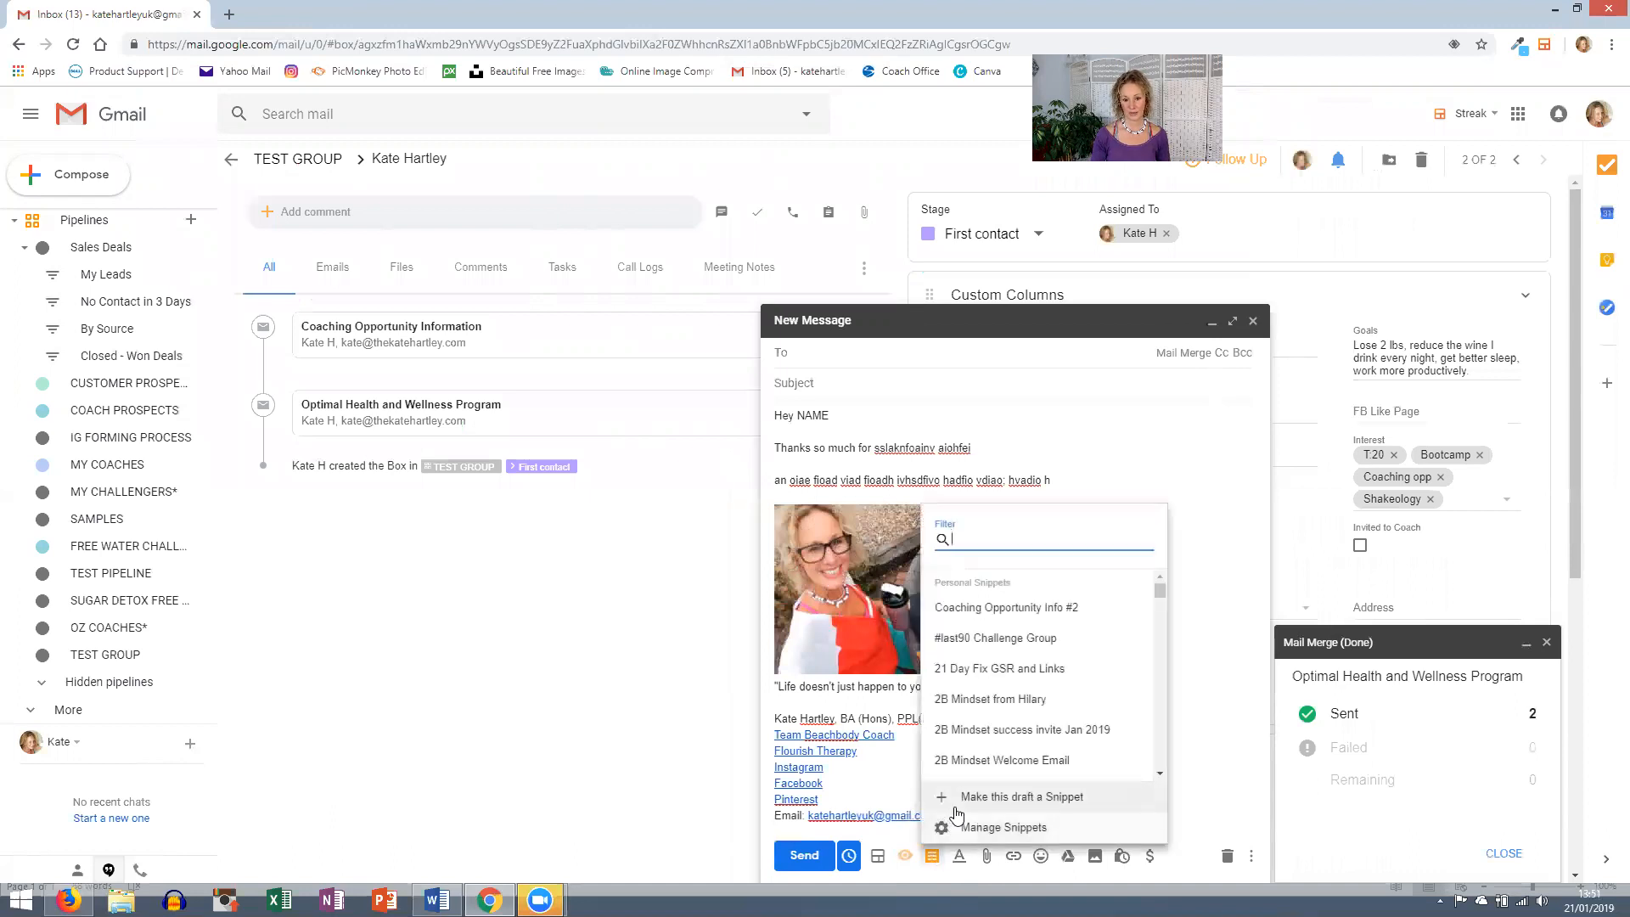
click(985, 829)
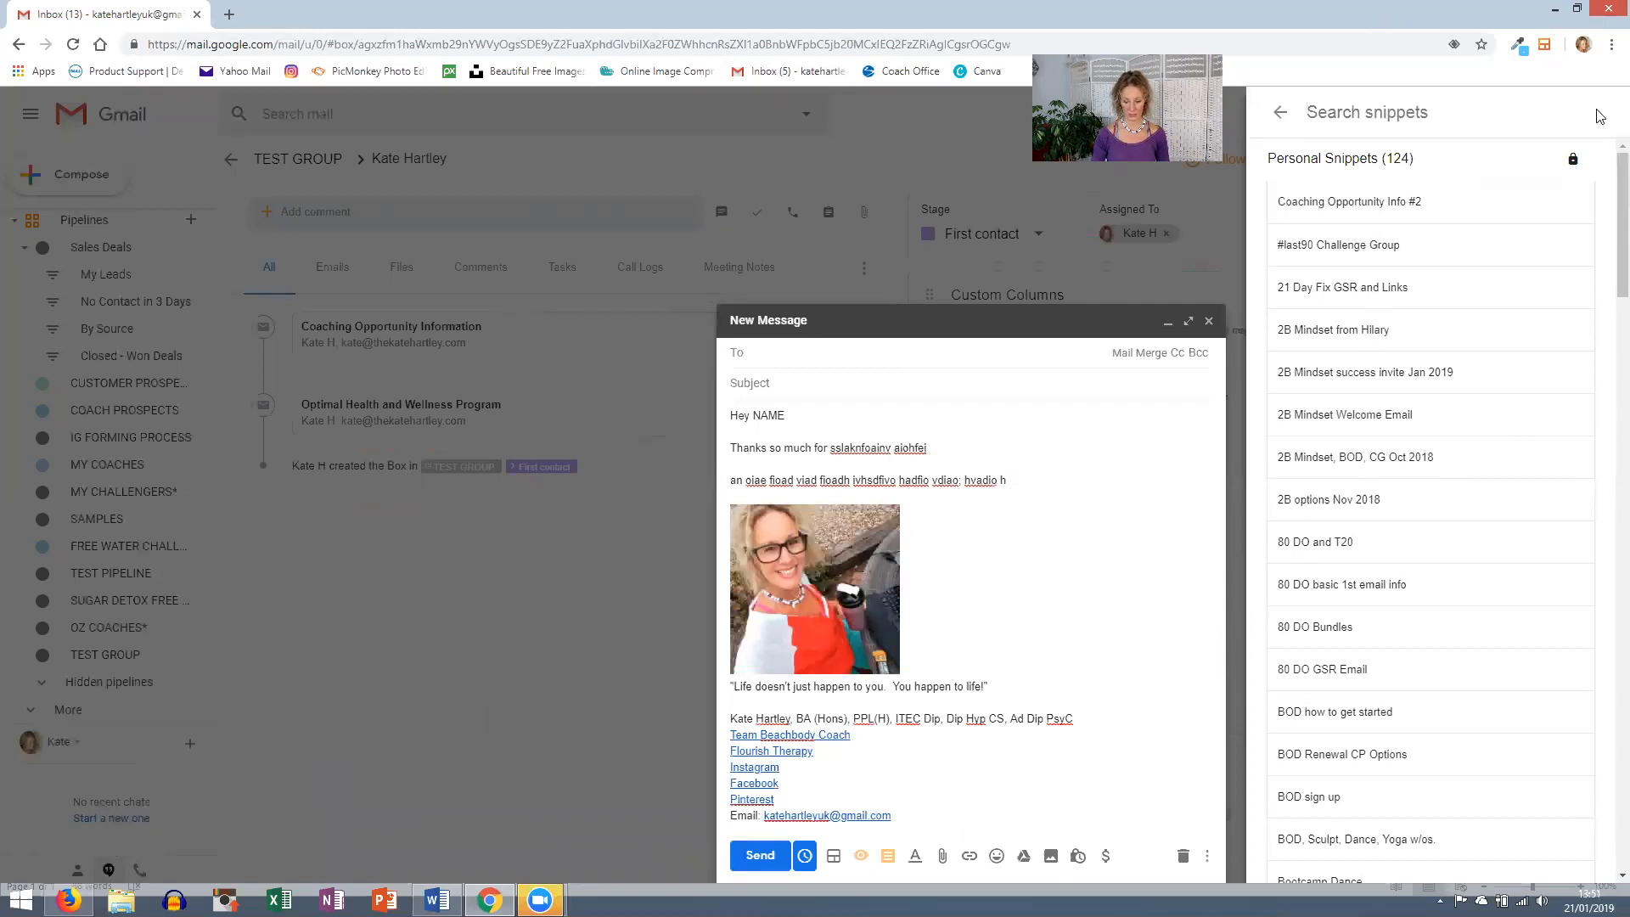
text(b)
key(BackSpace)
text(gobble)
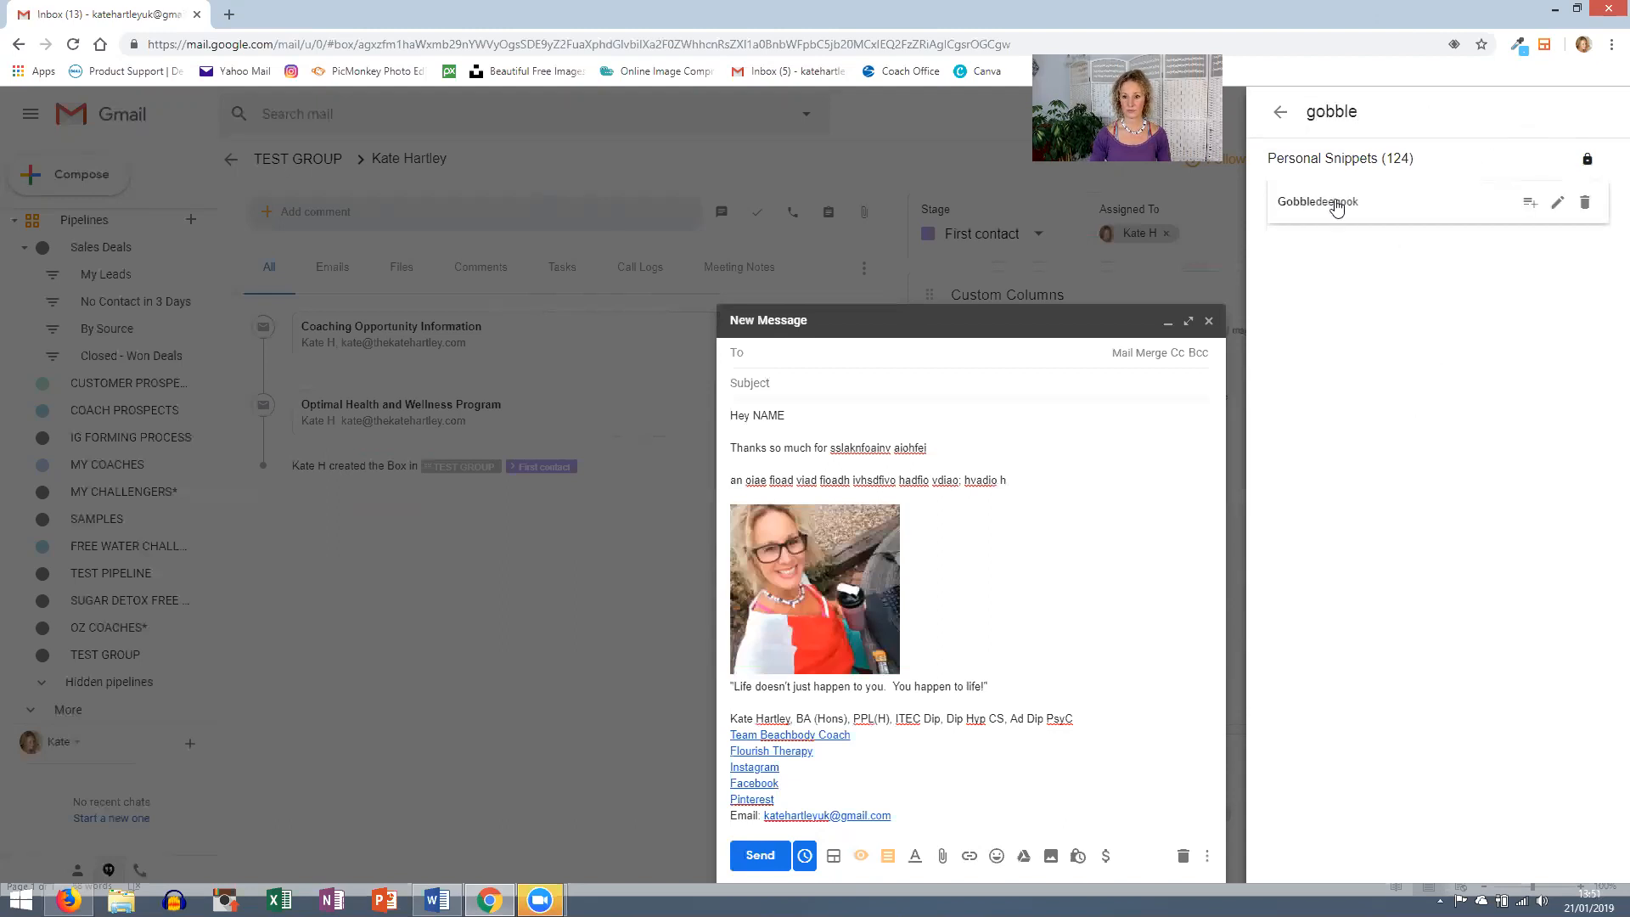
- Delete the Gobbledeegook snippet with confirmation, then close the draft message
click(1584, 204)
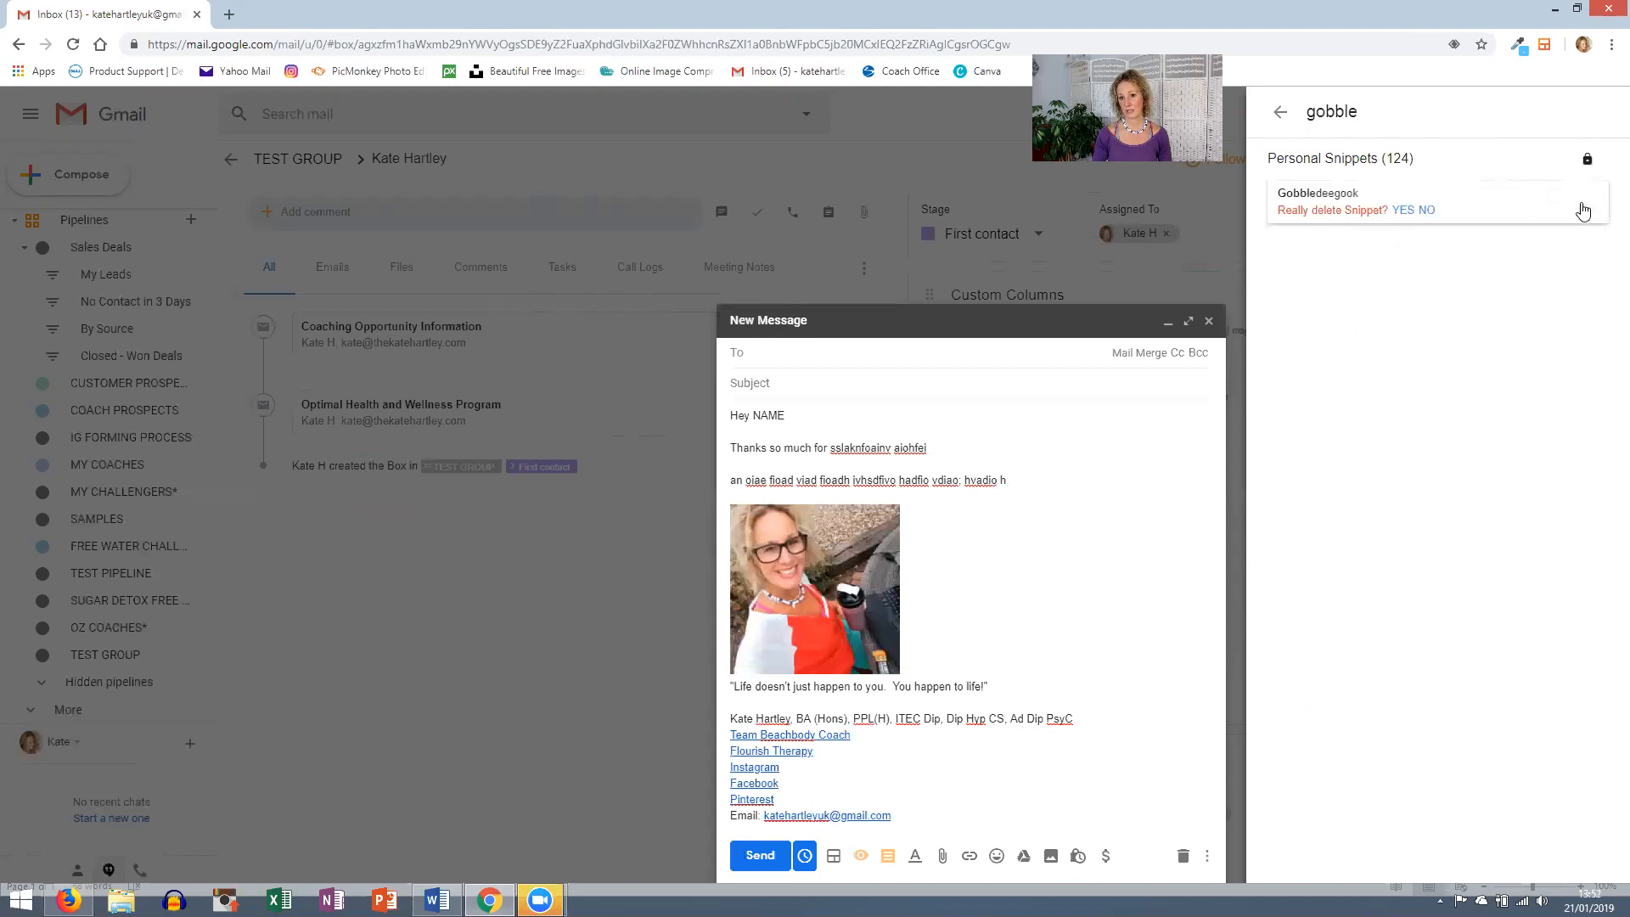
click(1426, 210)
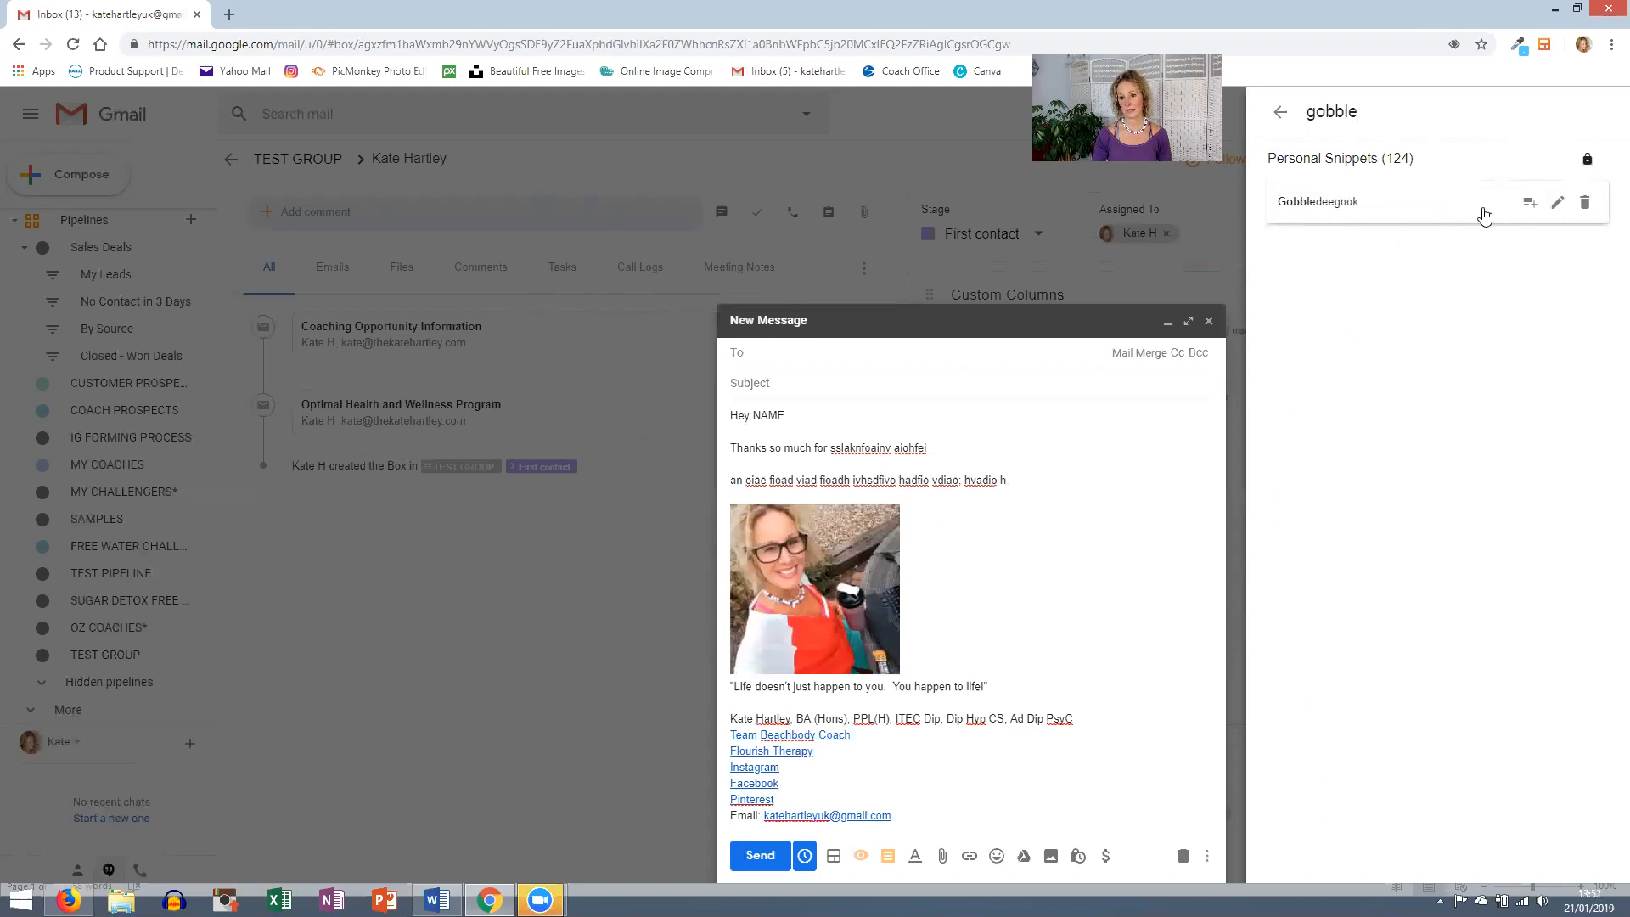
click(1583, 202)
click(1403, 210)
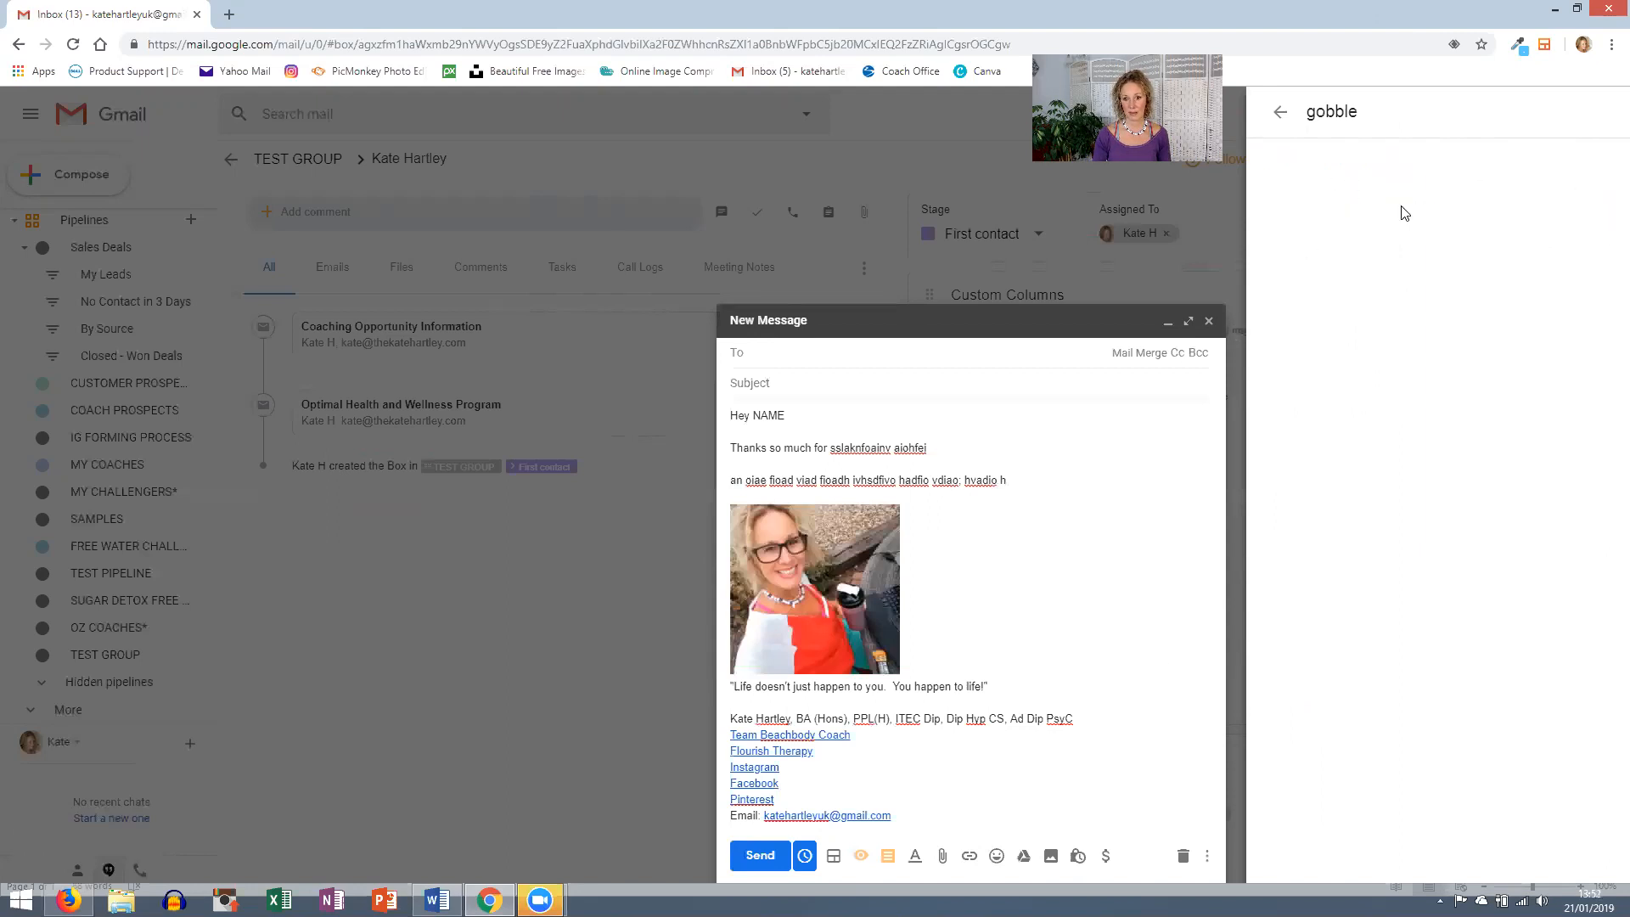
click(1208, 323)
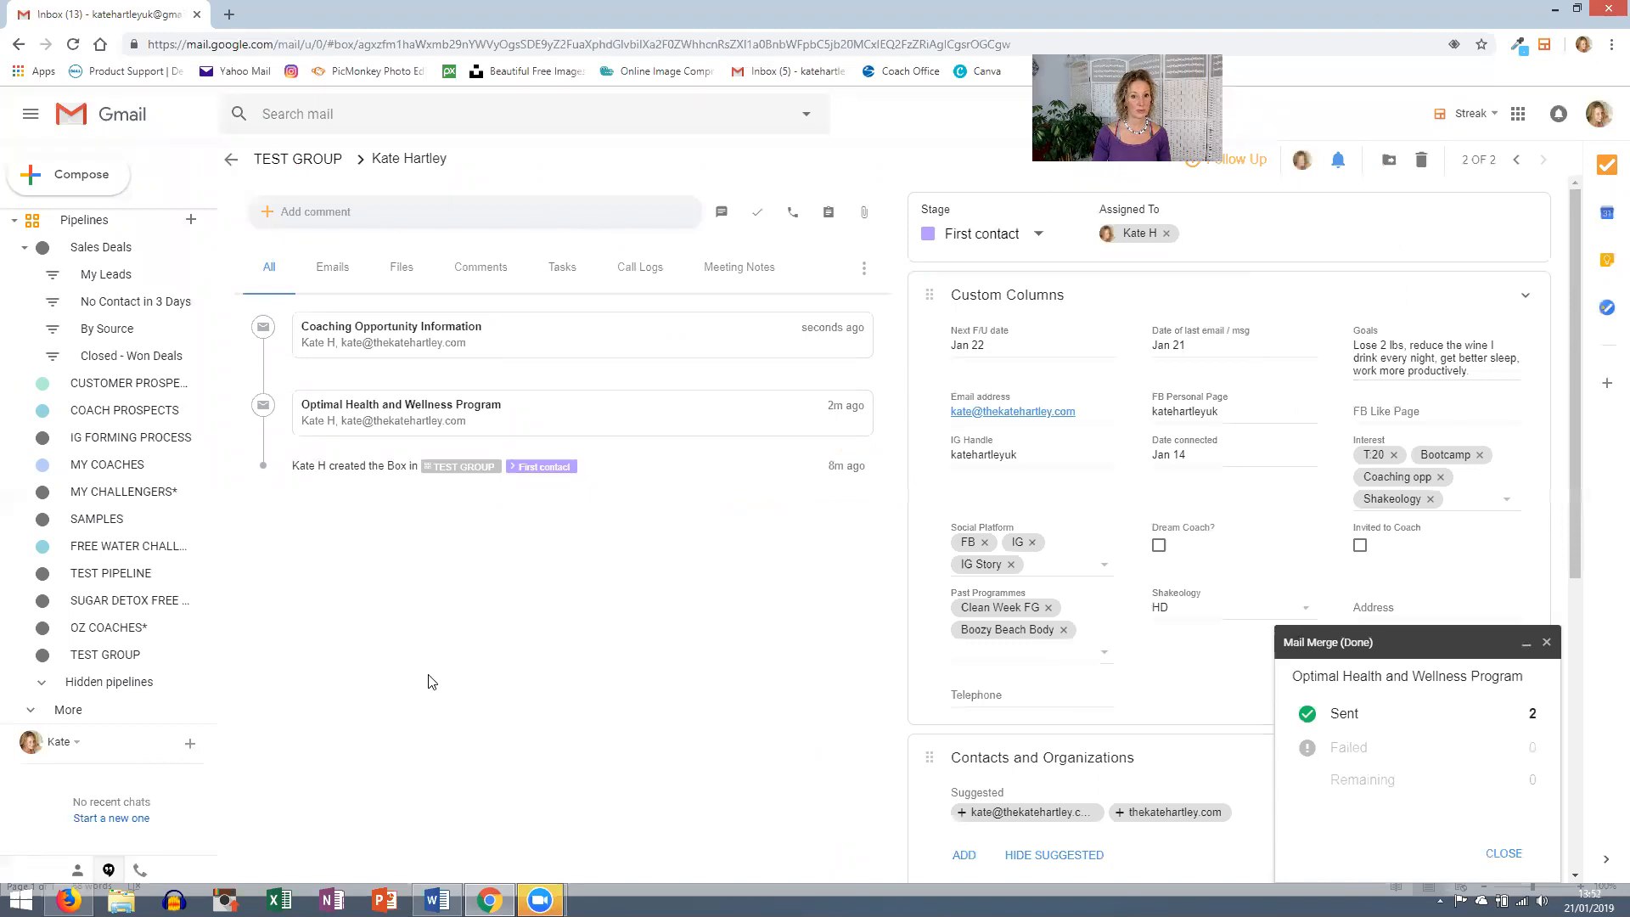
- Return to the TEST GROUP pipeline and close the finished Mail Merge report showing 2 sent
click(99, 664)
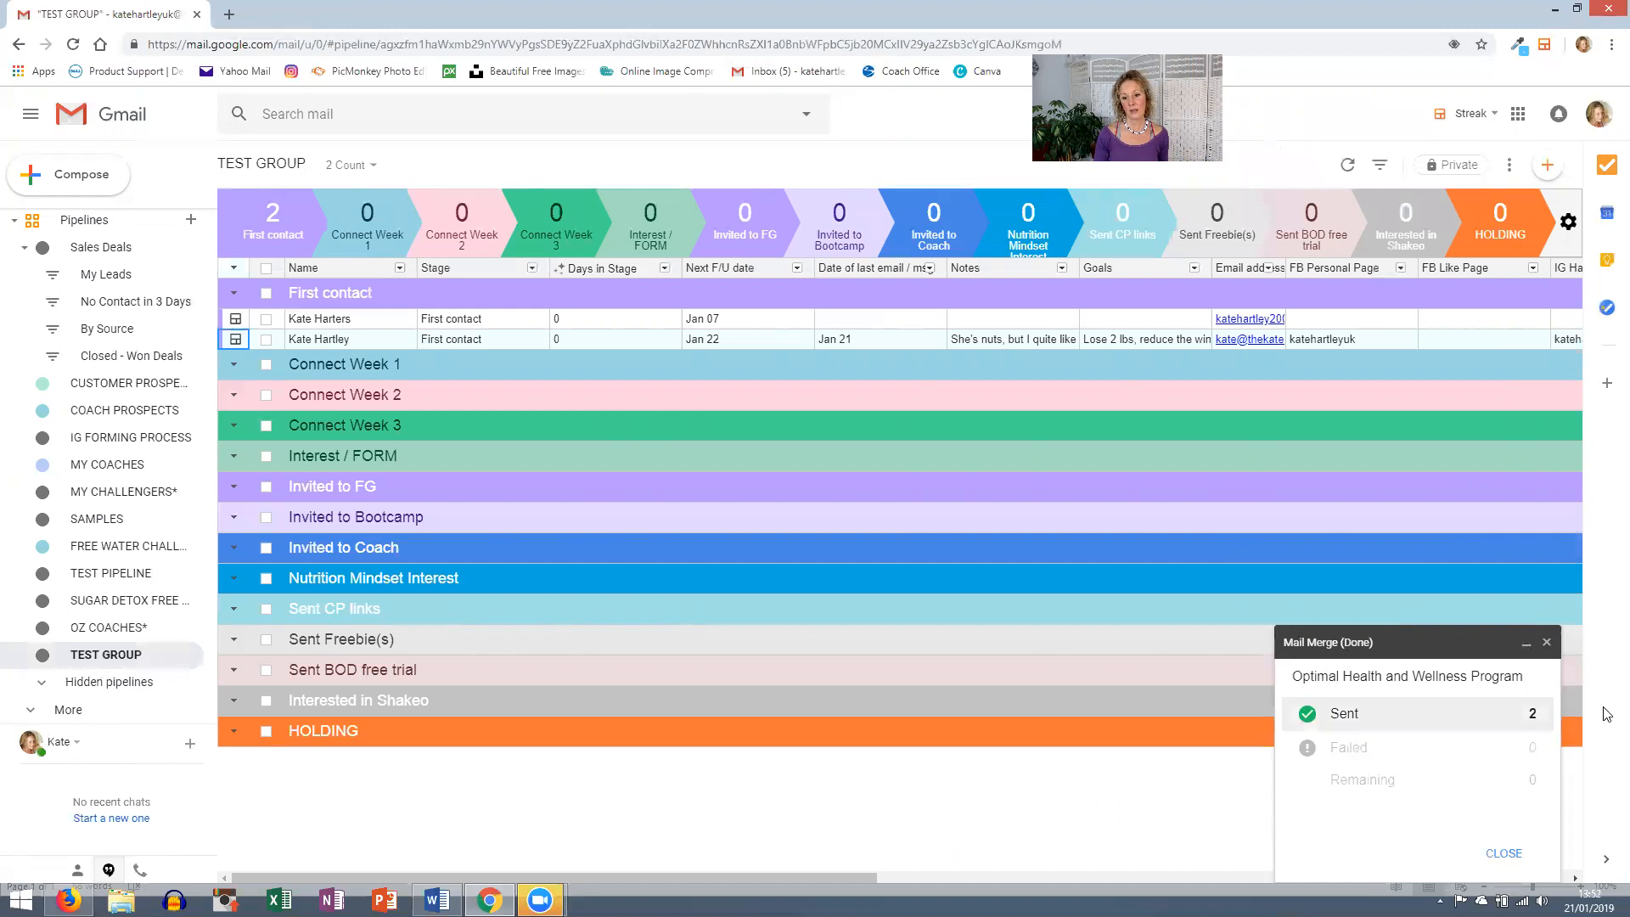
click(1546, 646)
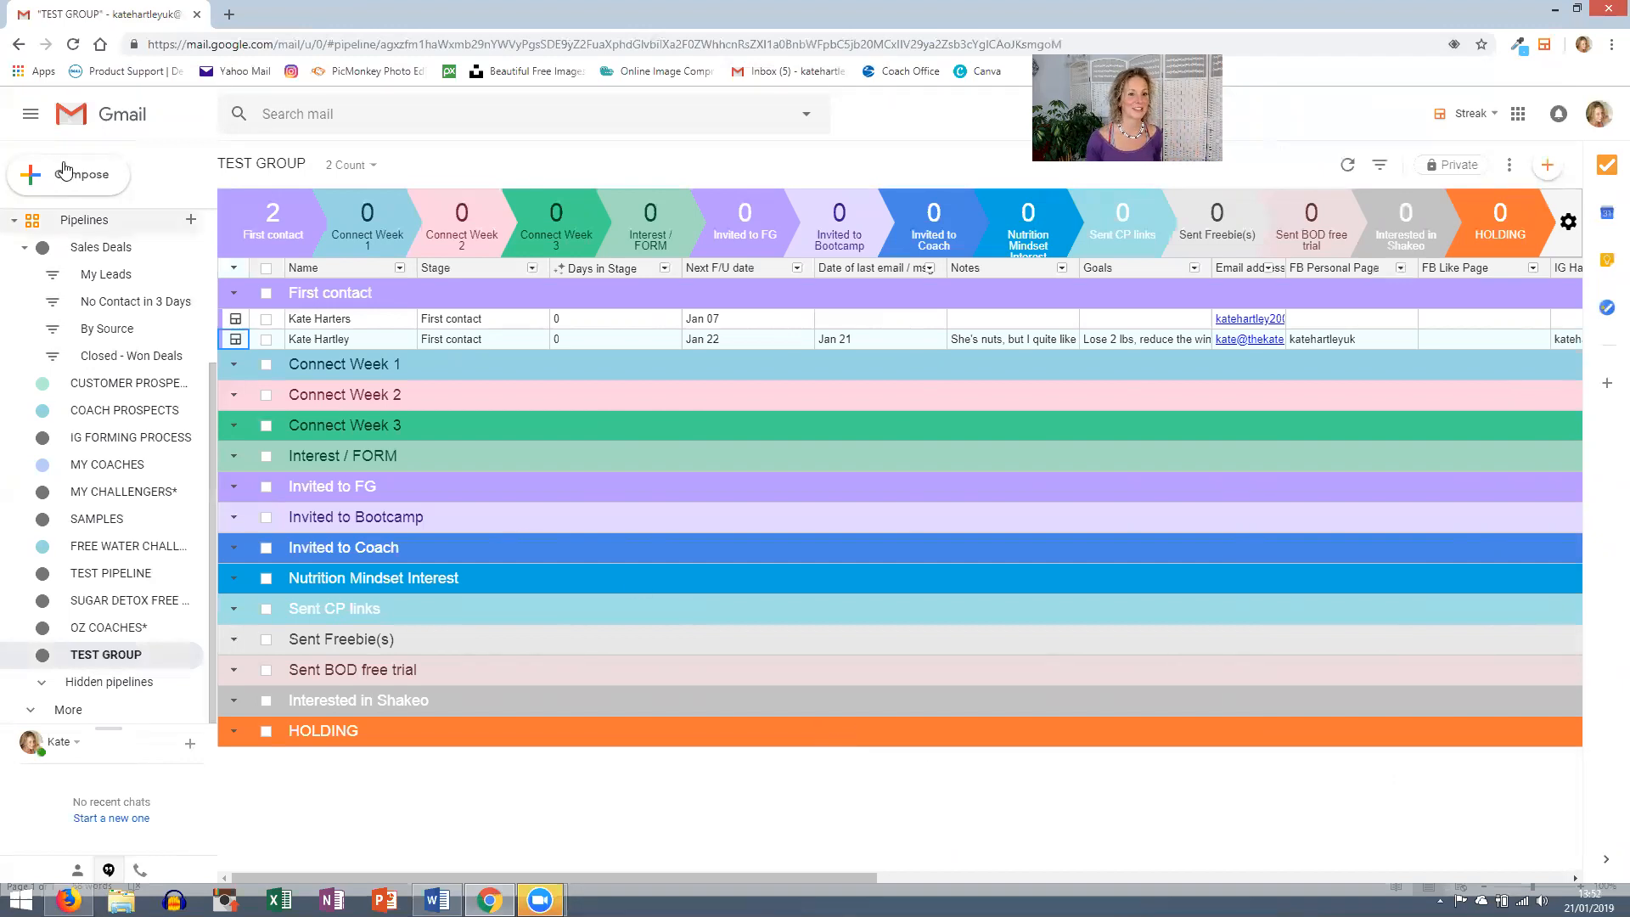
- Start a new email with the '2B Mindset success invite Jan 2019' snippet in the body
click(82, 184)
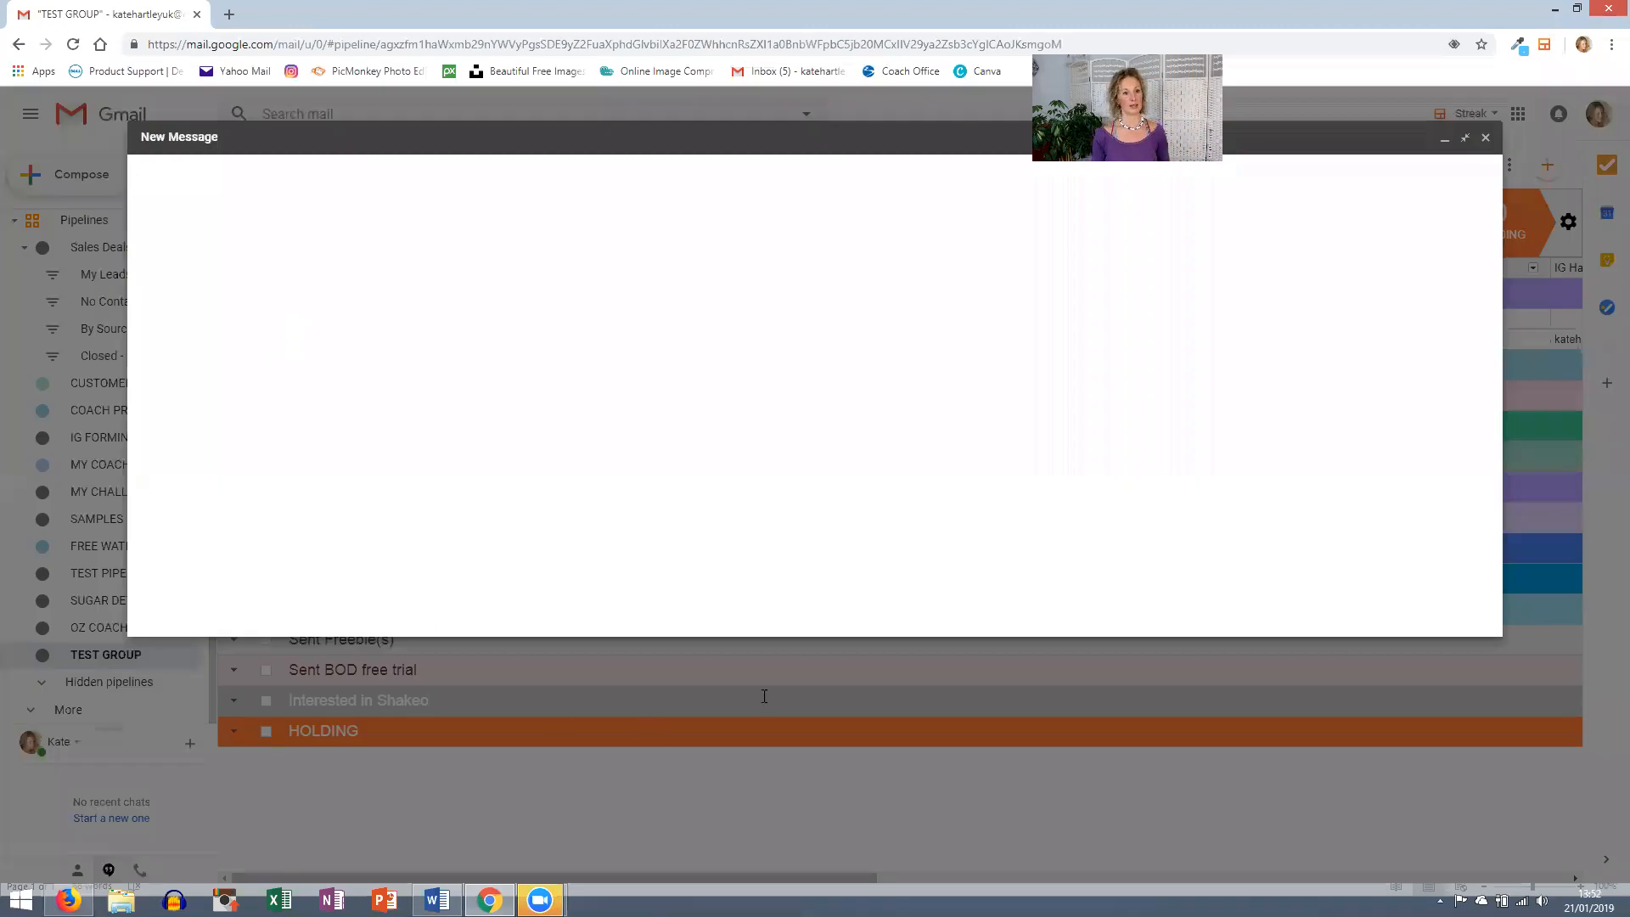
click(185, 226)
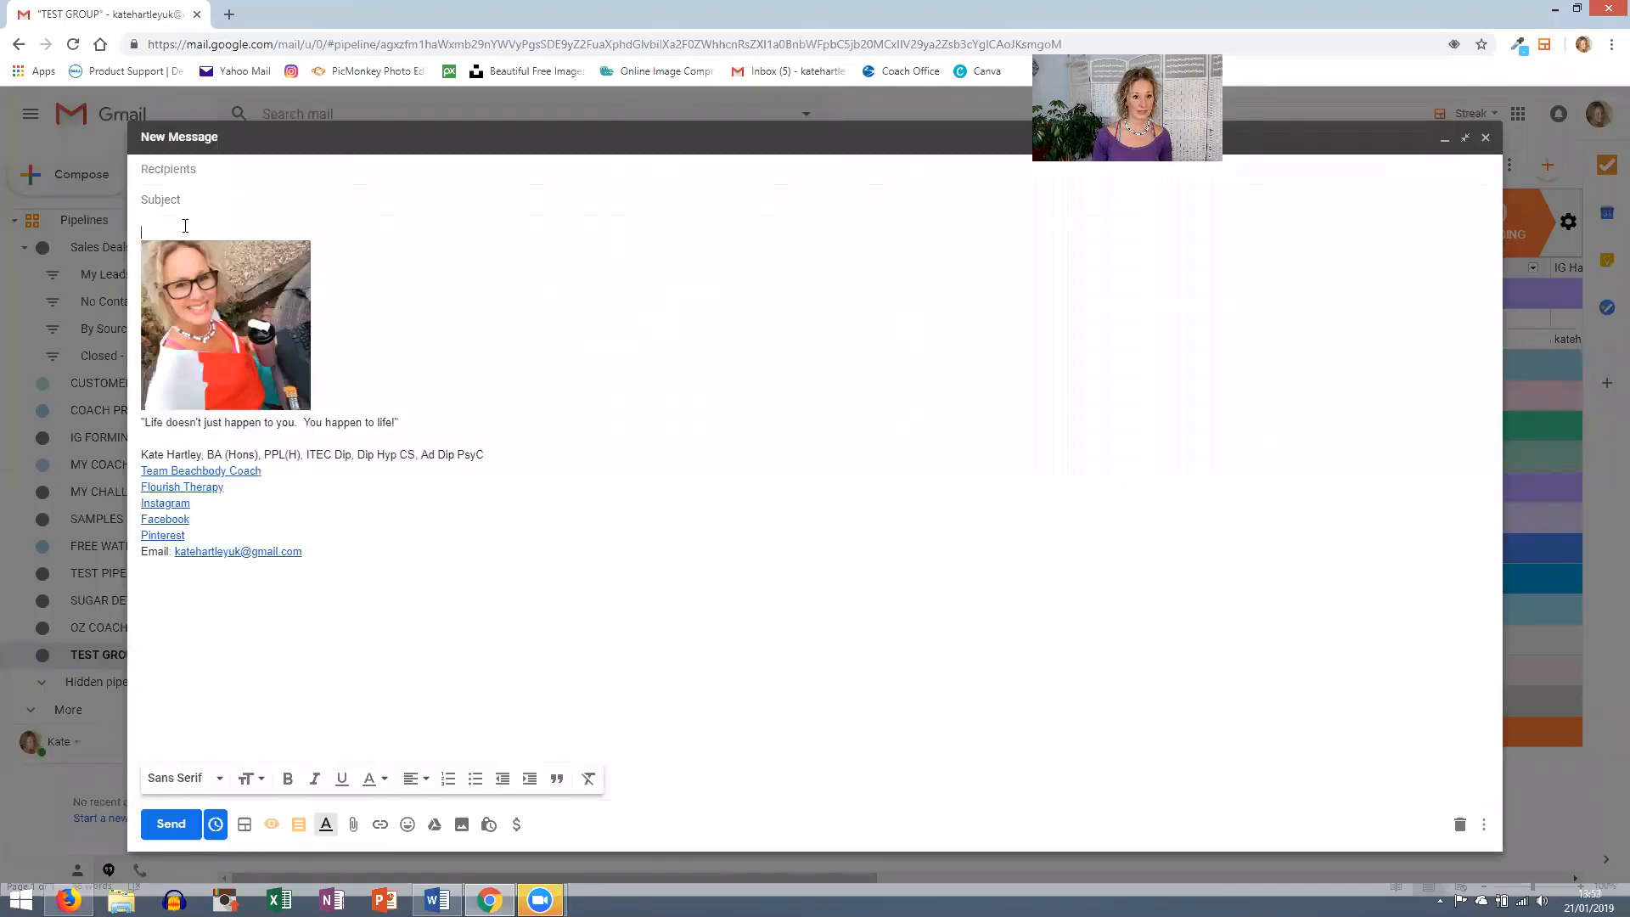
click(298, 824)
click(368, 709)
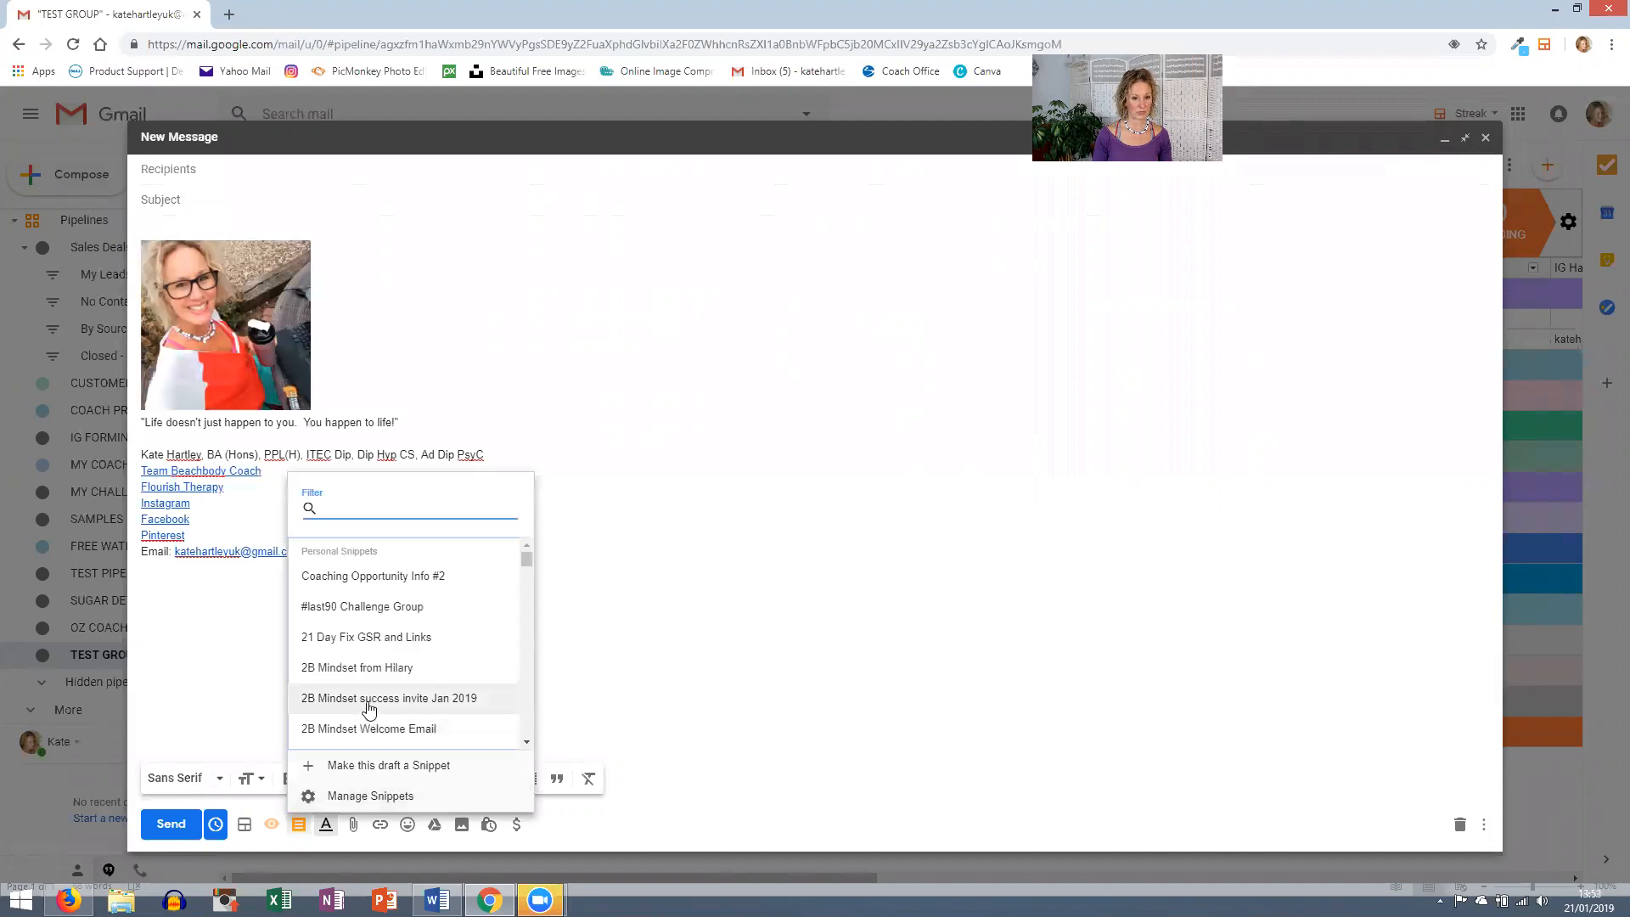
- Delete the duplicate picture, quote and signature block from the message
scroll(509, 654, down, 2)
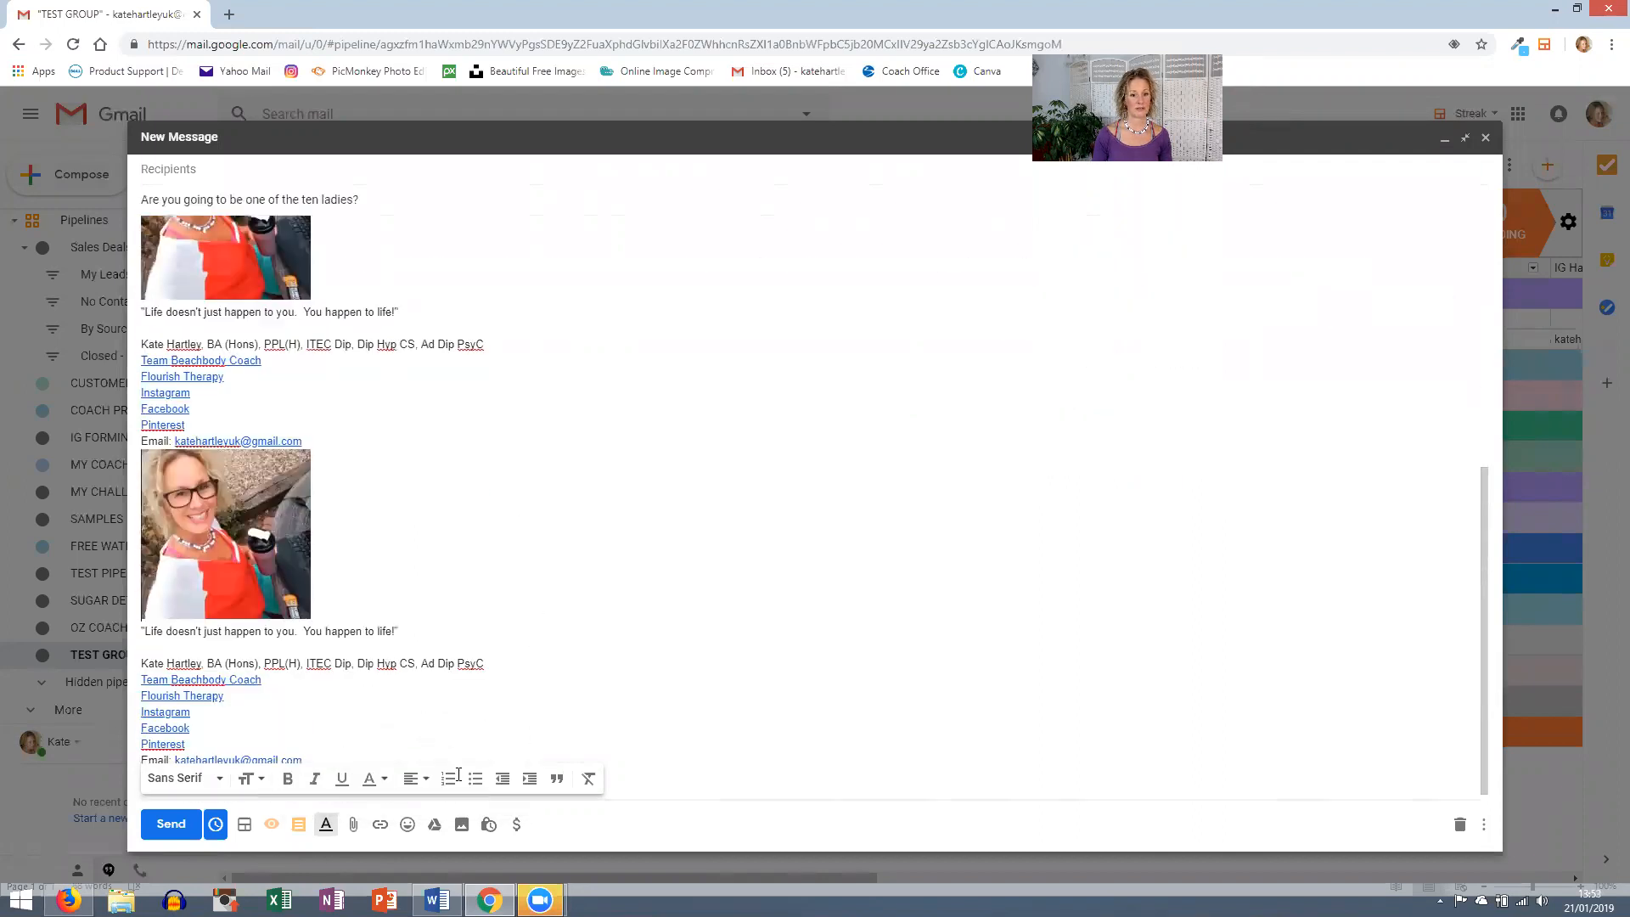
drag(355, 745, 187, 506)
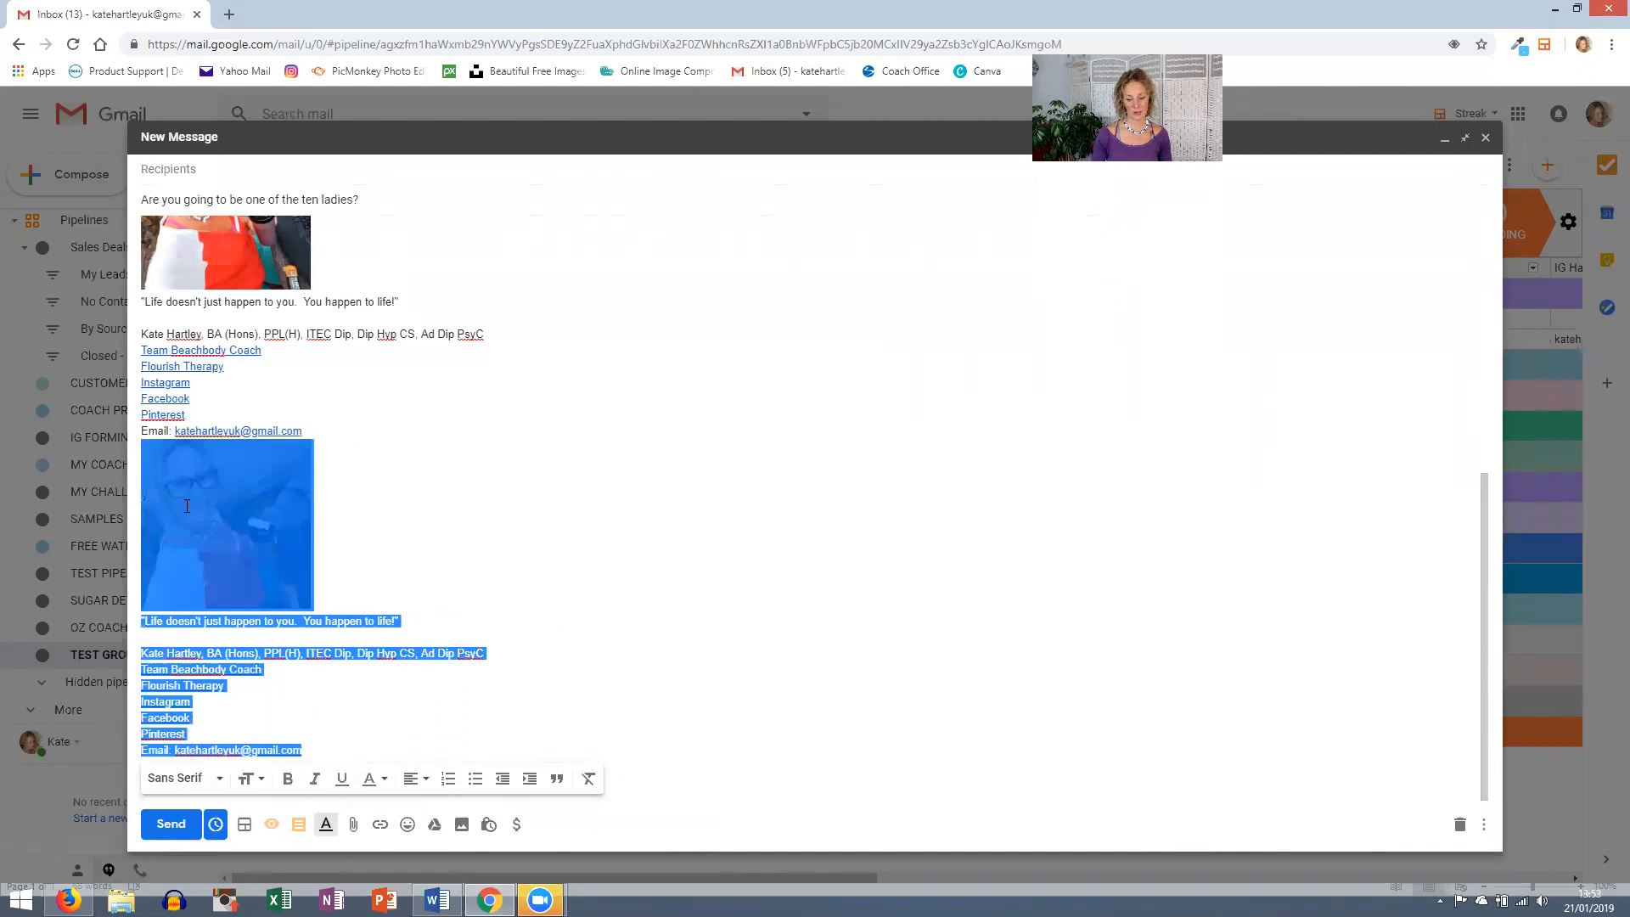
key(BackSpace)
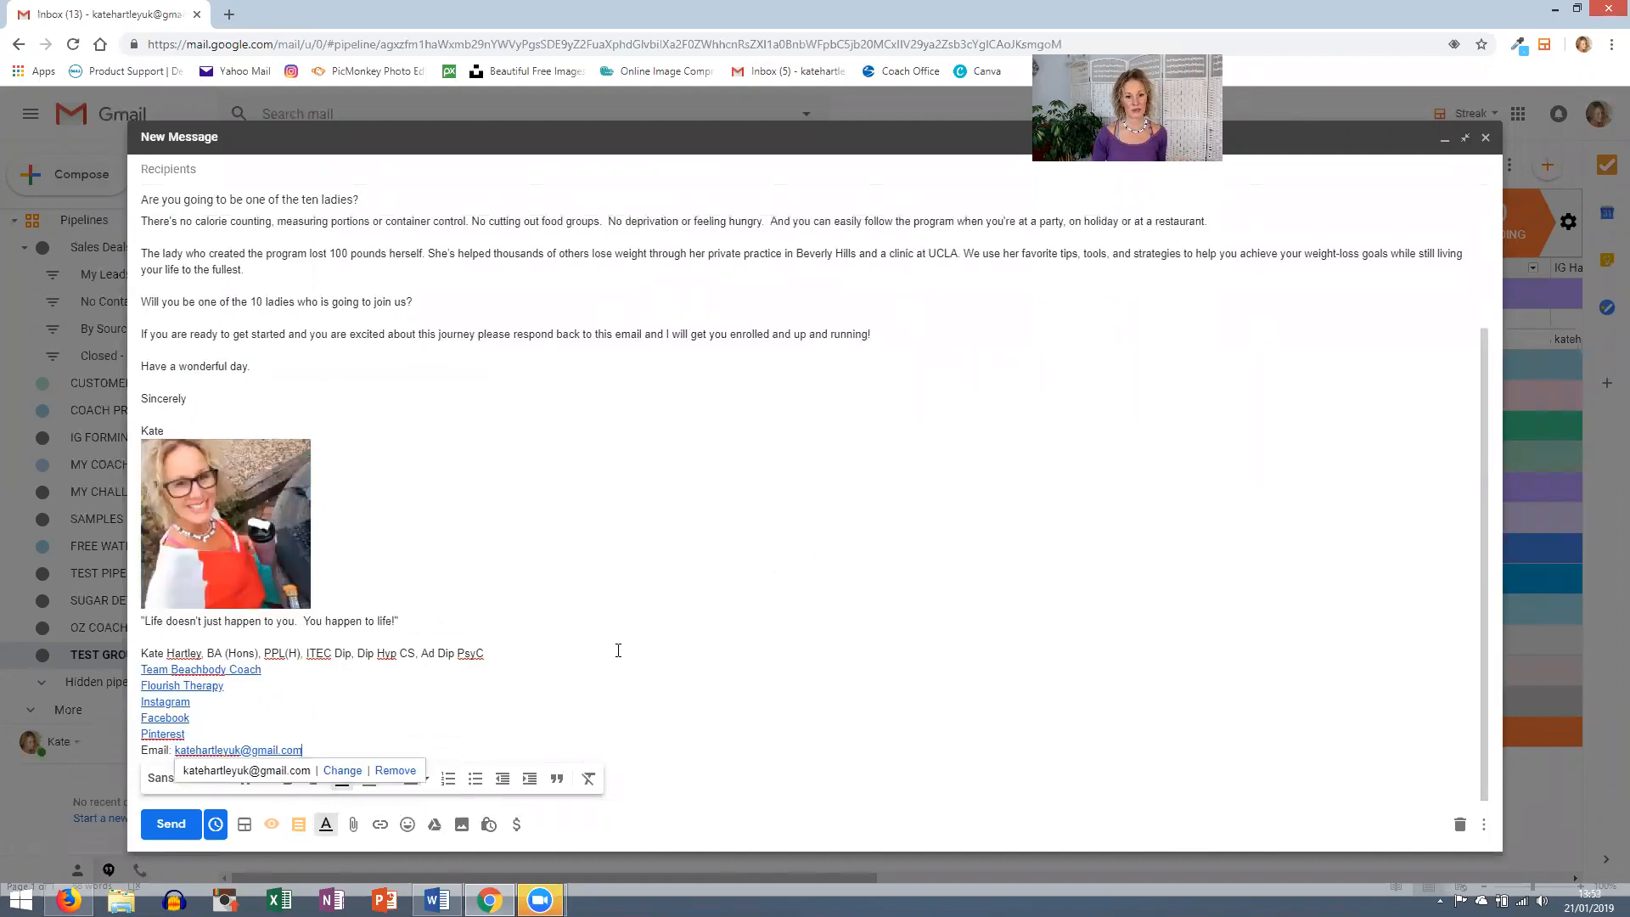
scroll(632, 620, up, 2)
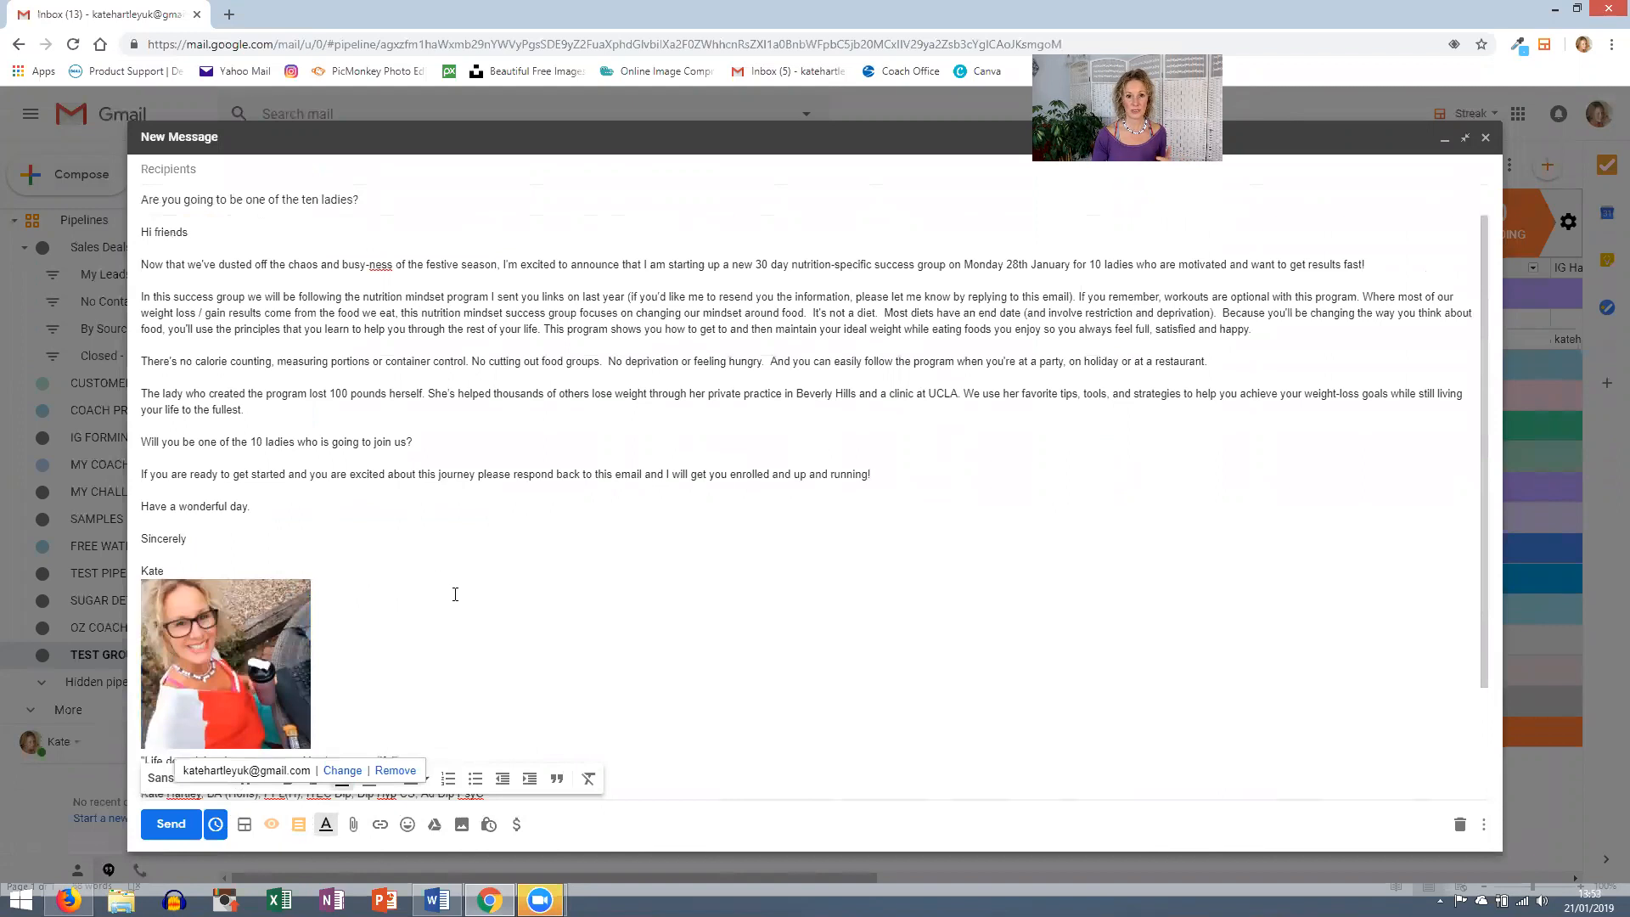
scroll(438, 659, down, 2)
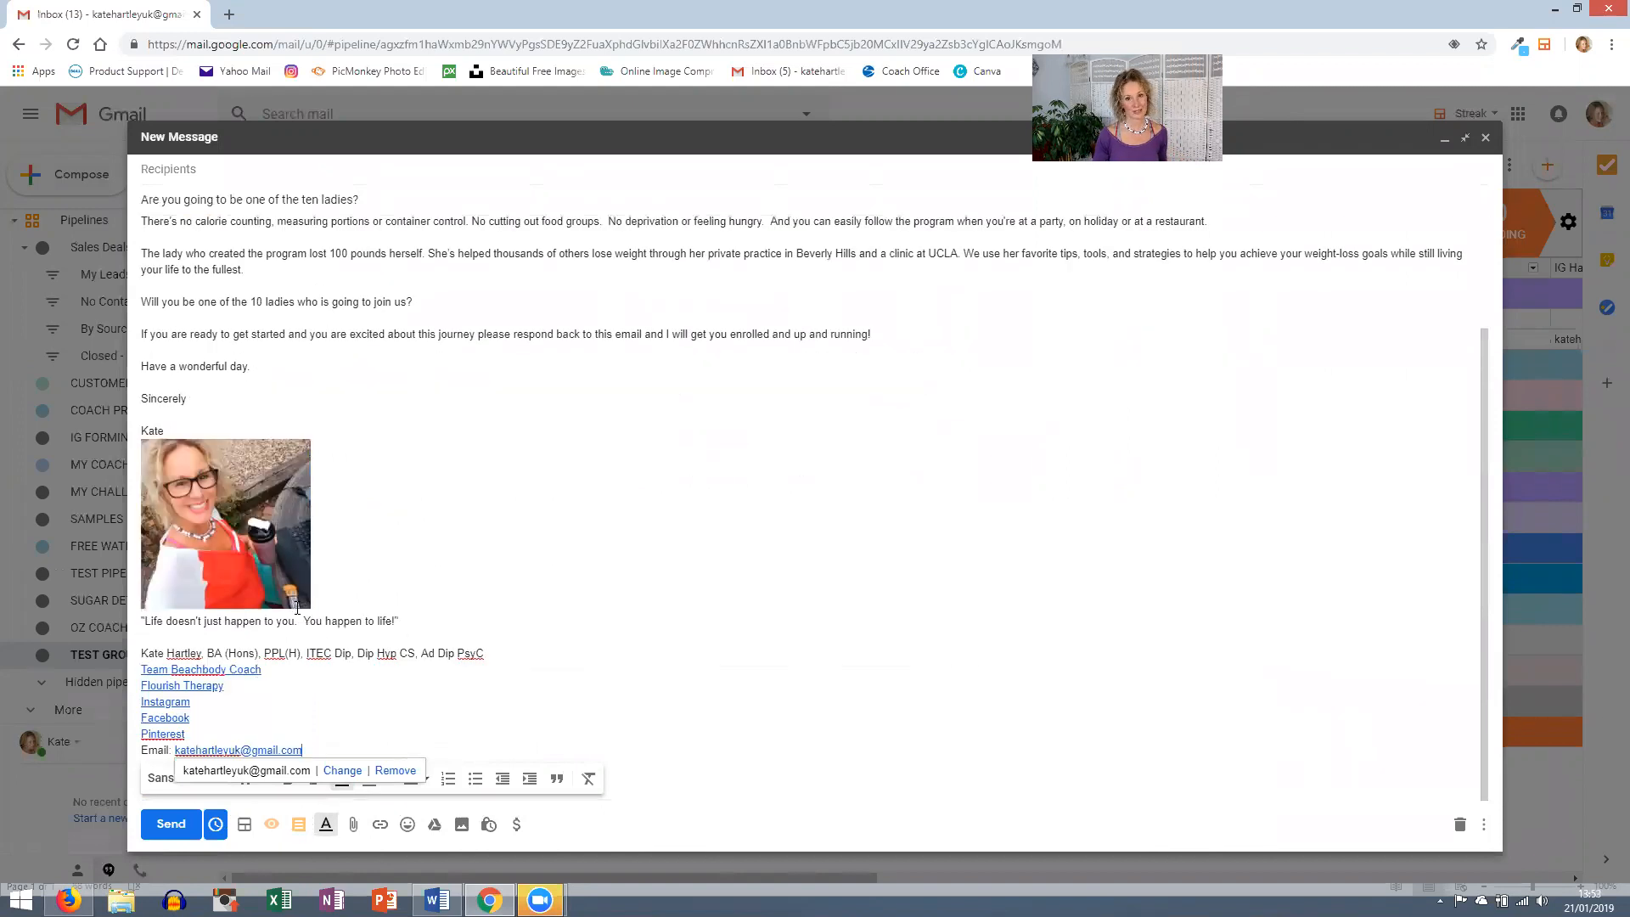
scroll(570, 595, up, 2)
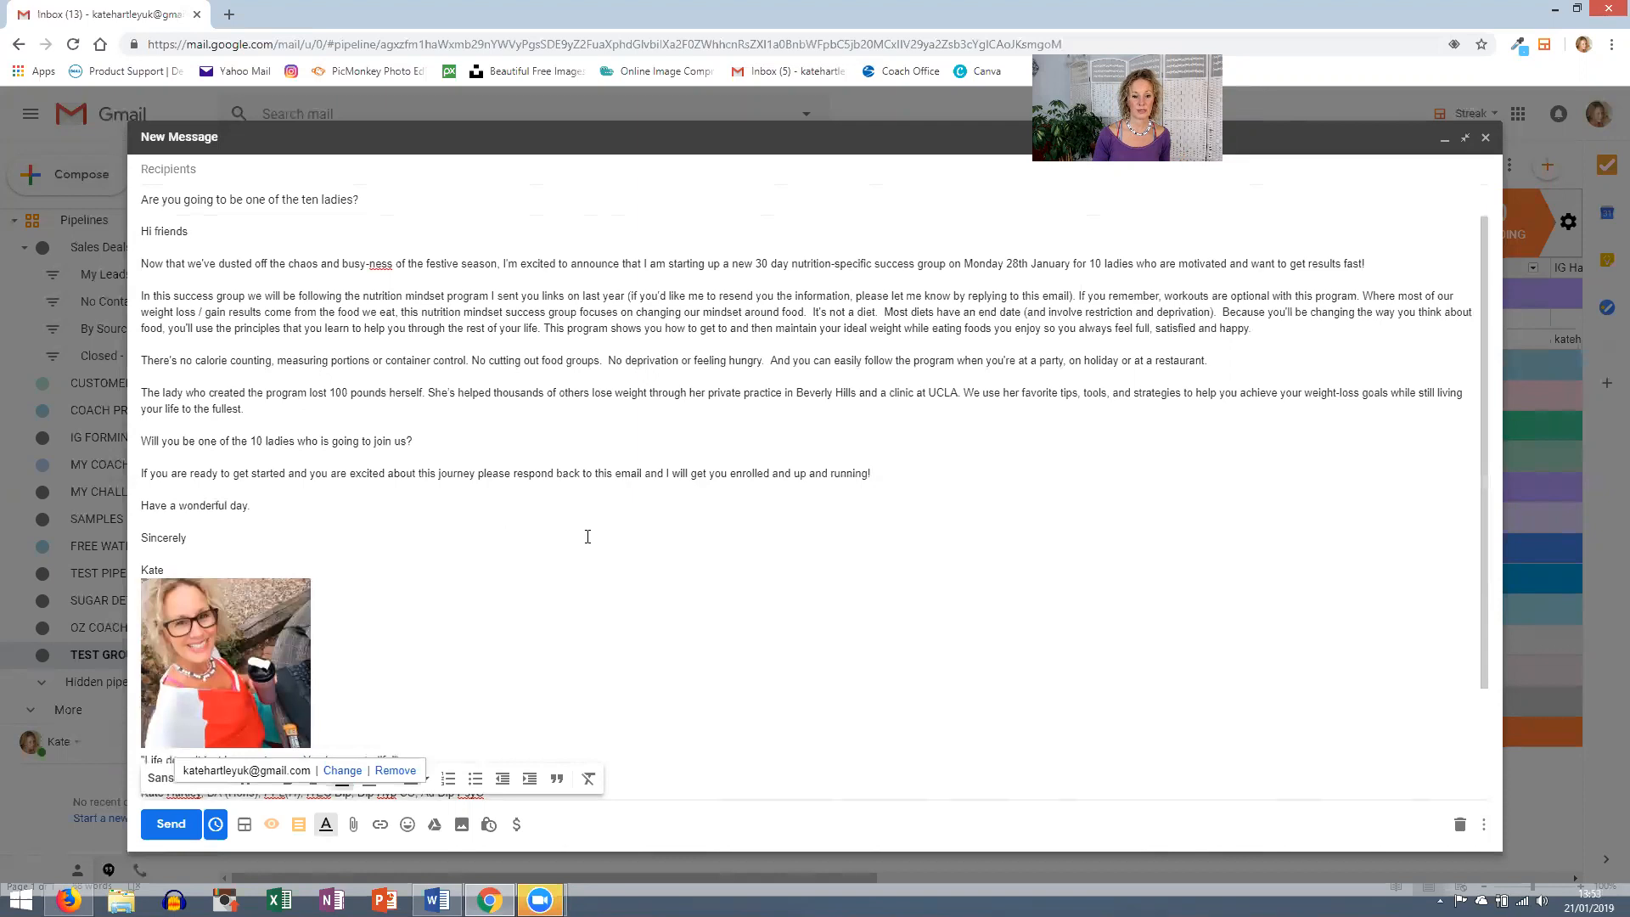
scroll(585, 534, down, 3)
scroll(667, 638, up, 3)
scroll(668, 638, up, 1)
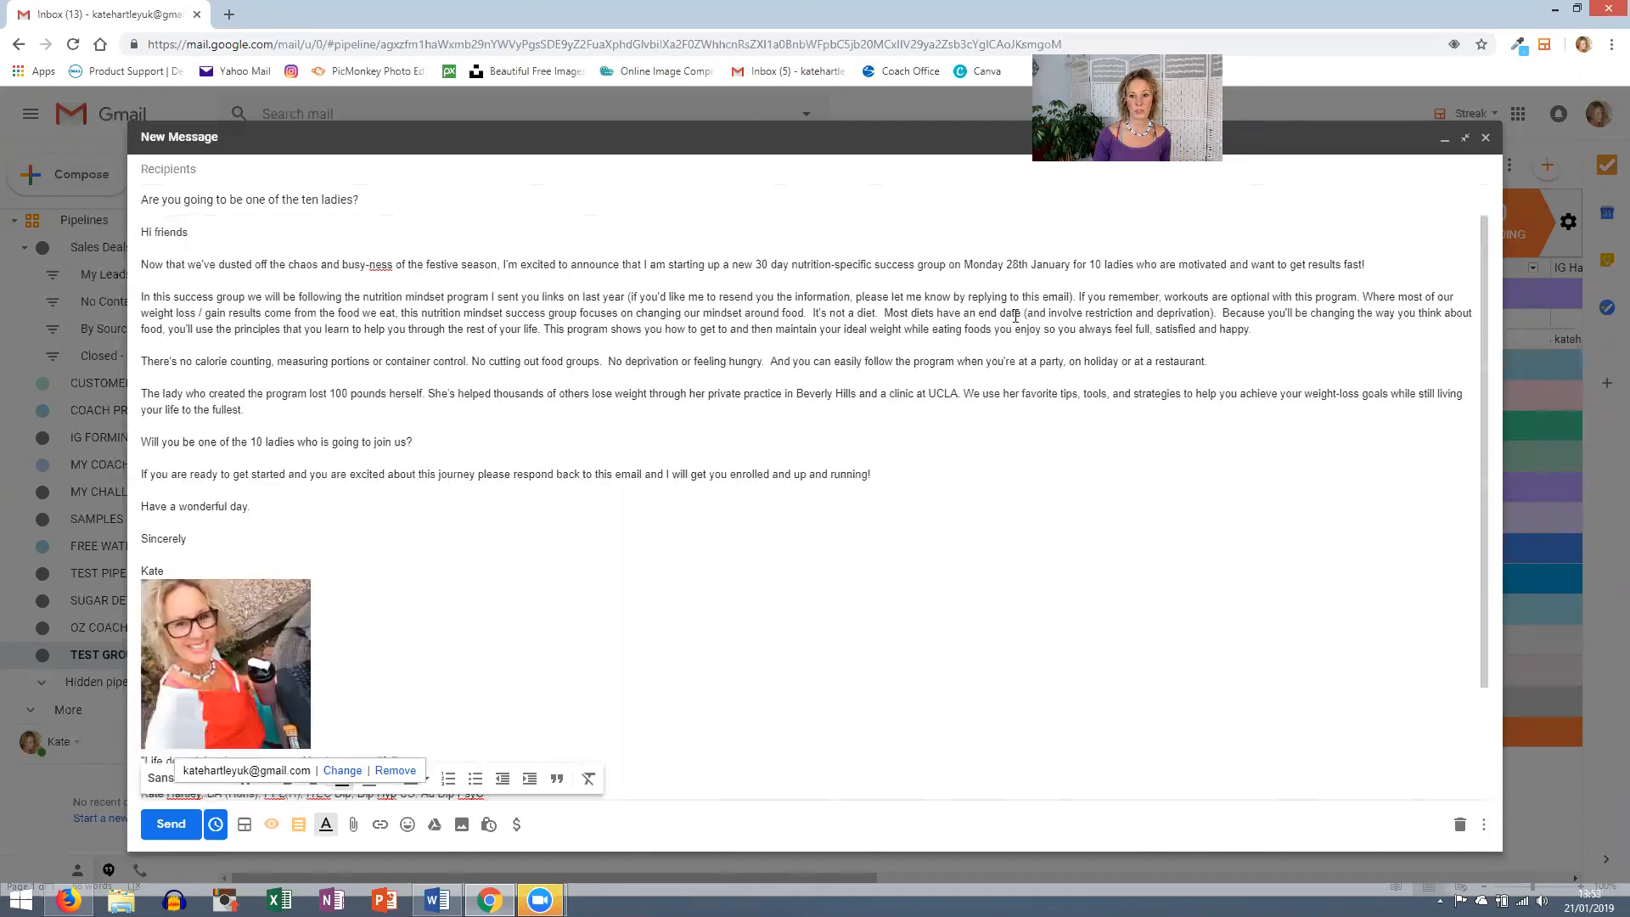
click(1443, 139)
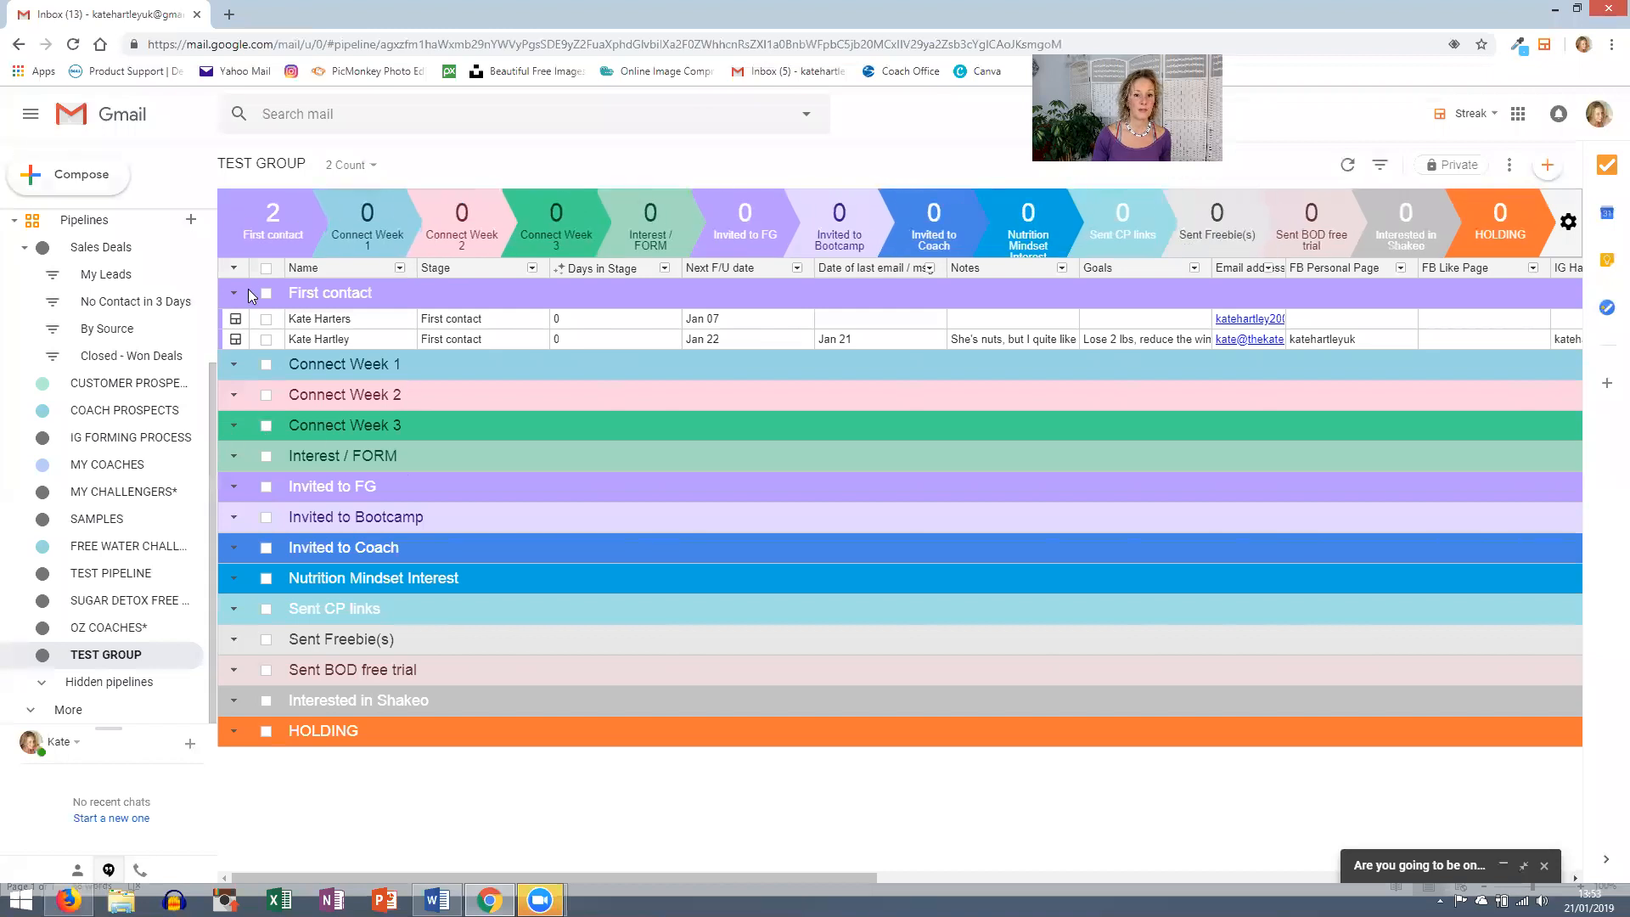
click(266, 319)
click(267, 340)
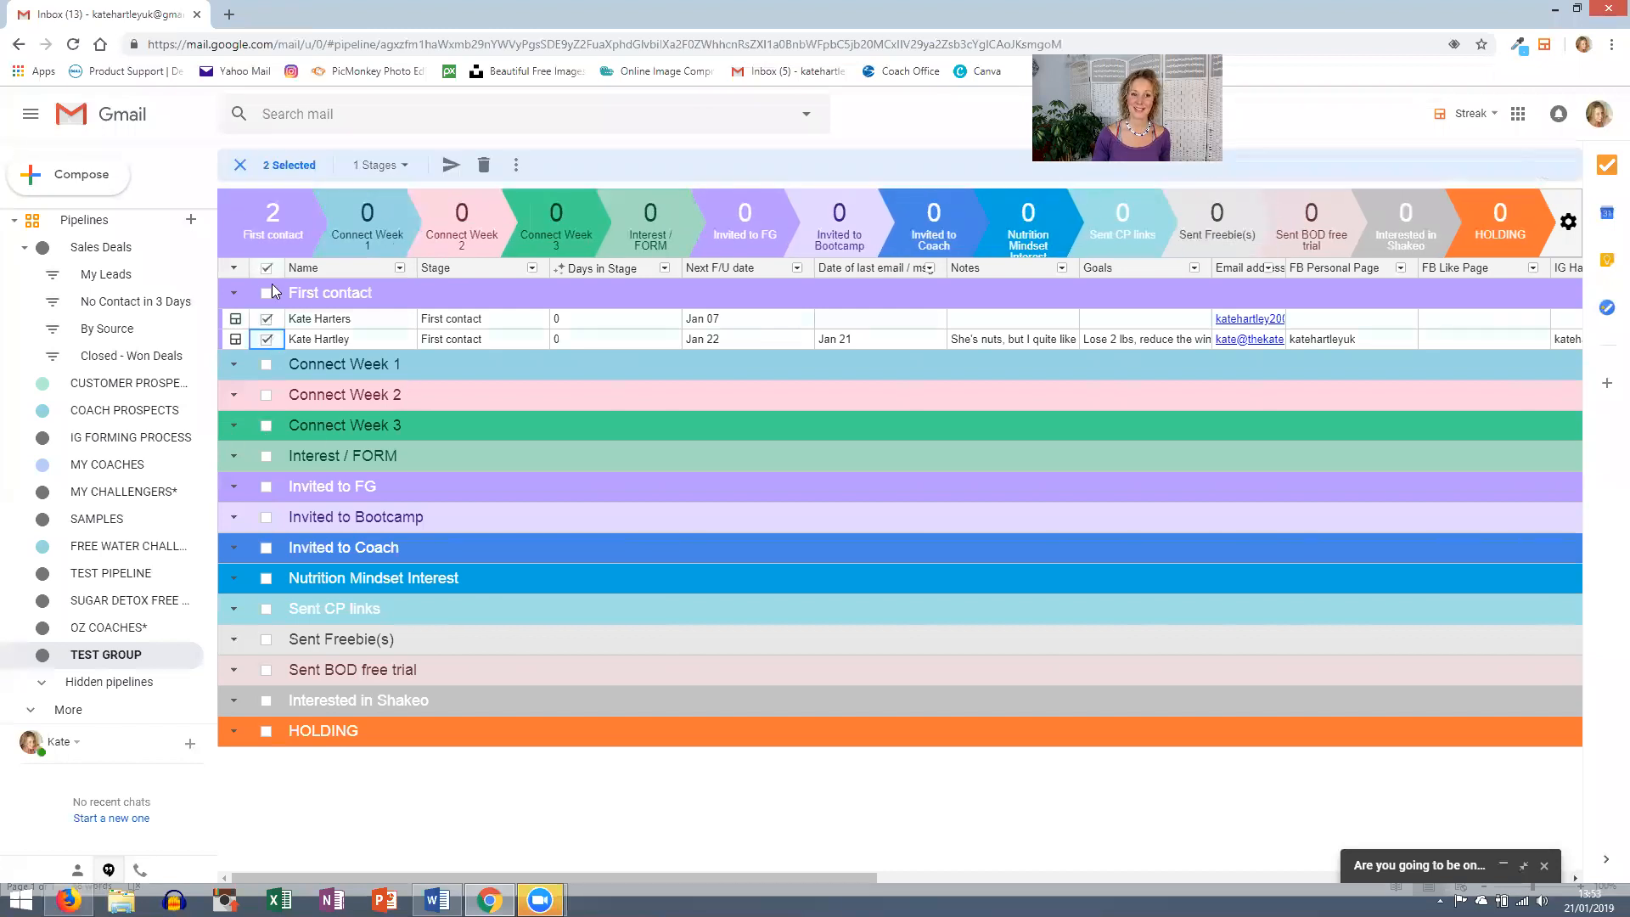
click(451, 166)
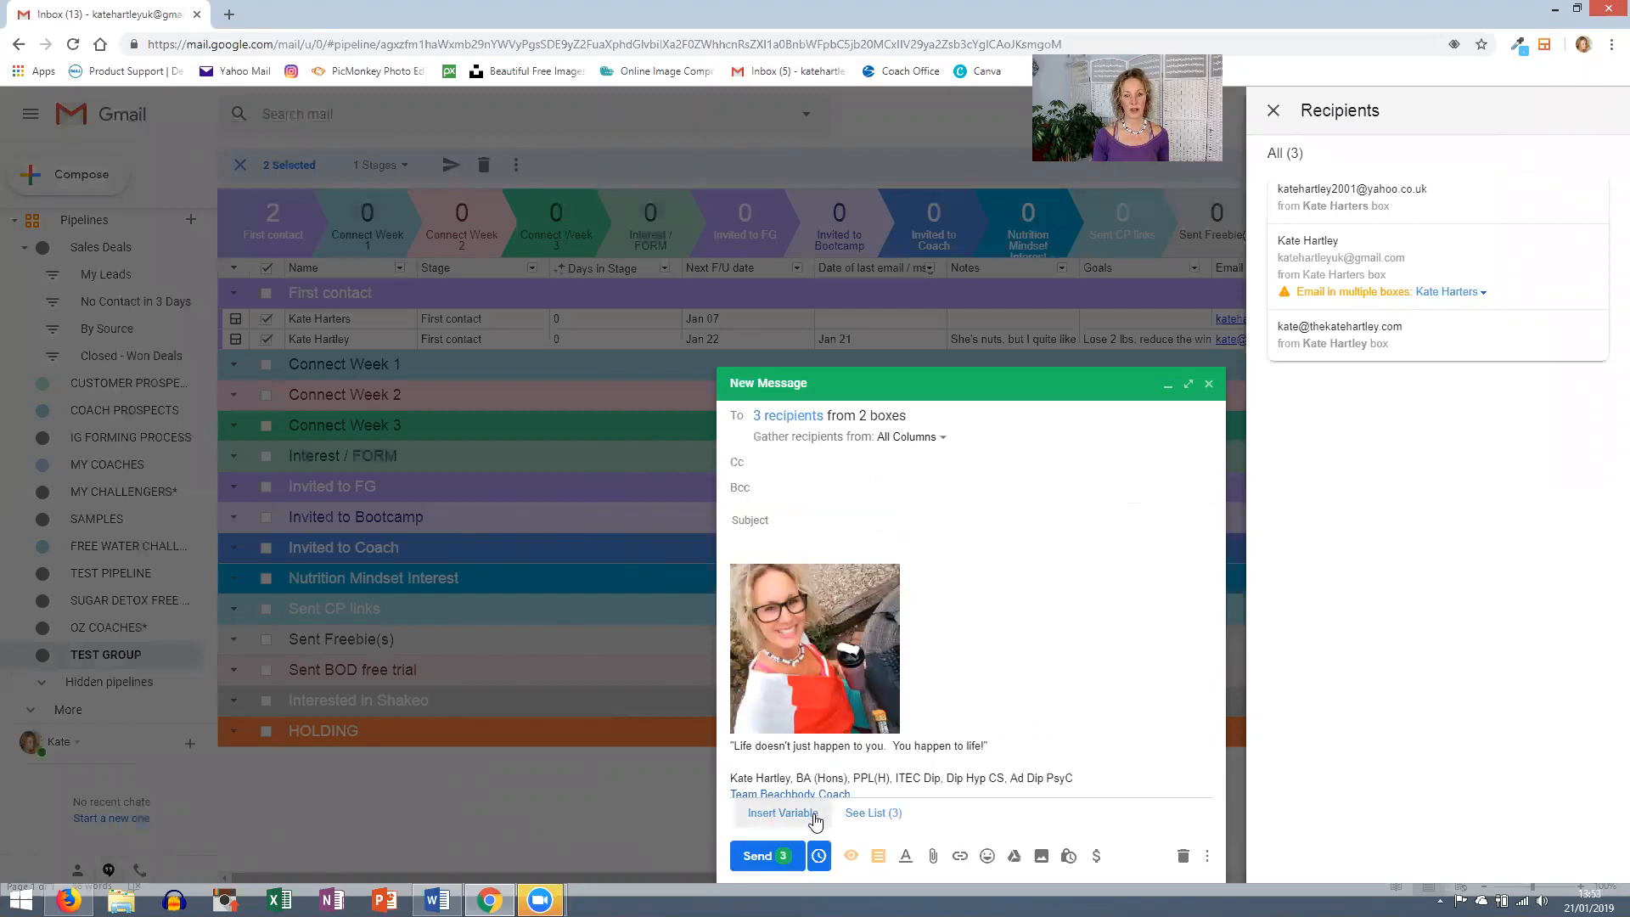
- Insert the '2B Mindset success invite Jan 2019' snippet above the signature, adding the 'ten ladies' subject
click(796, 565)
click(796, 553)
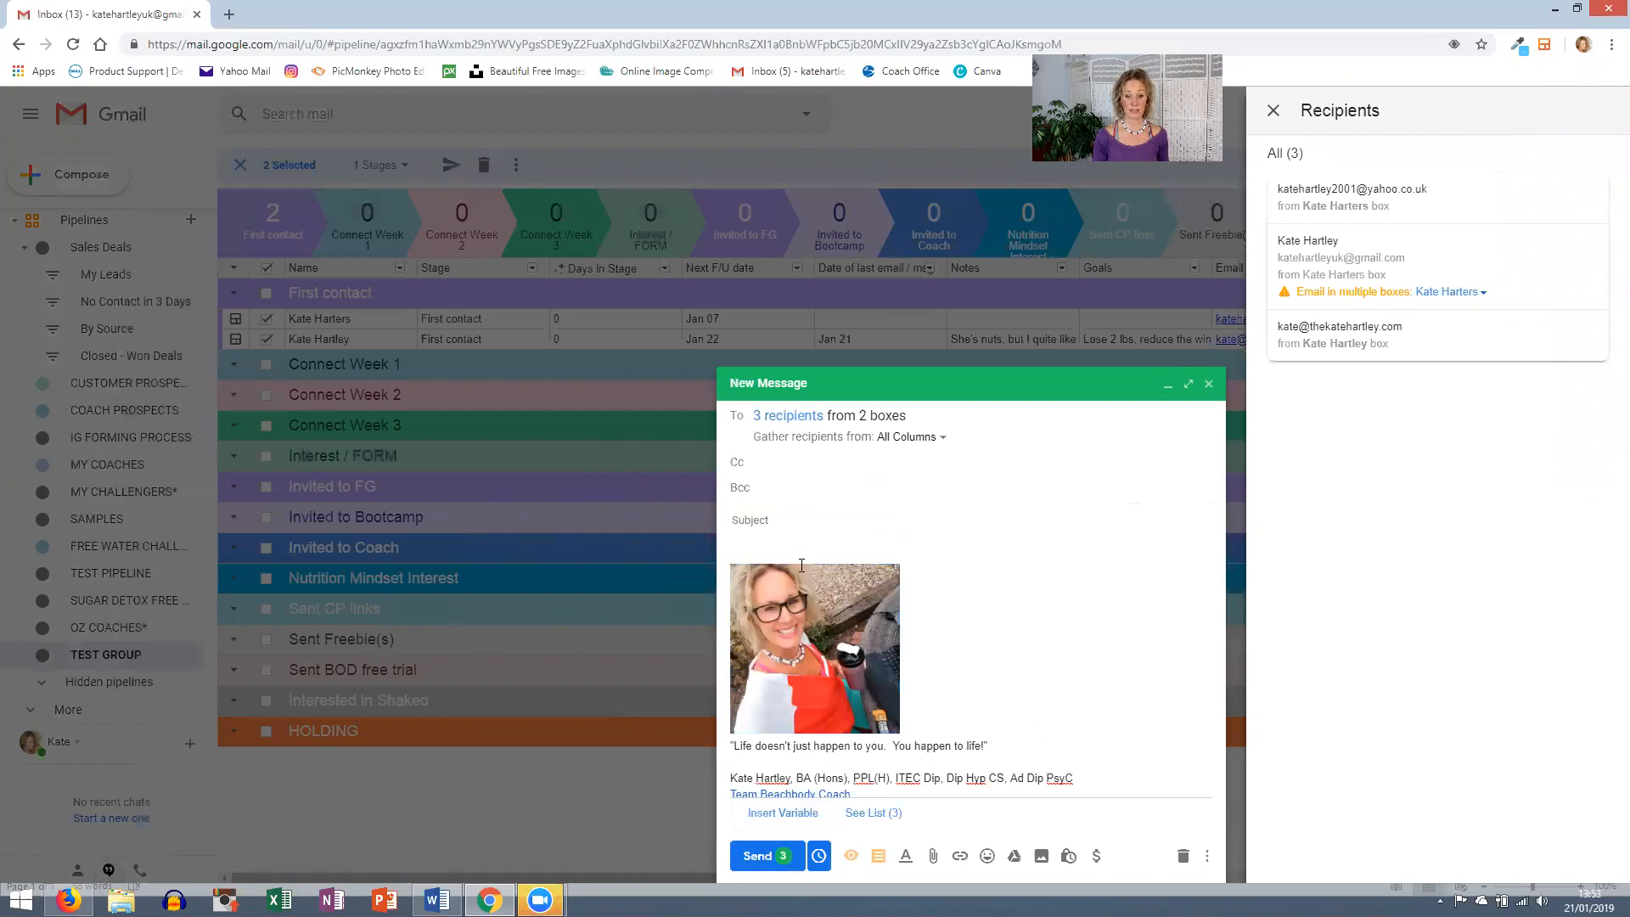
click(881, 858)
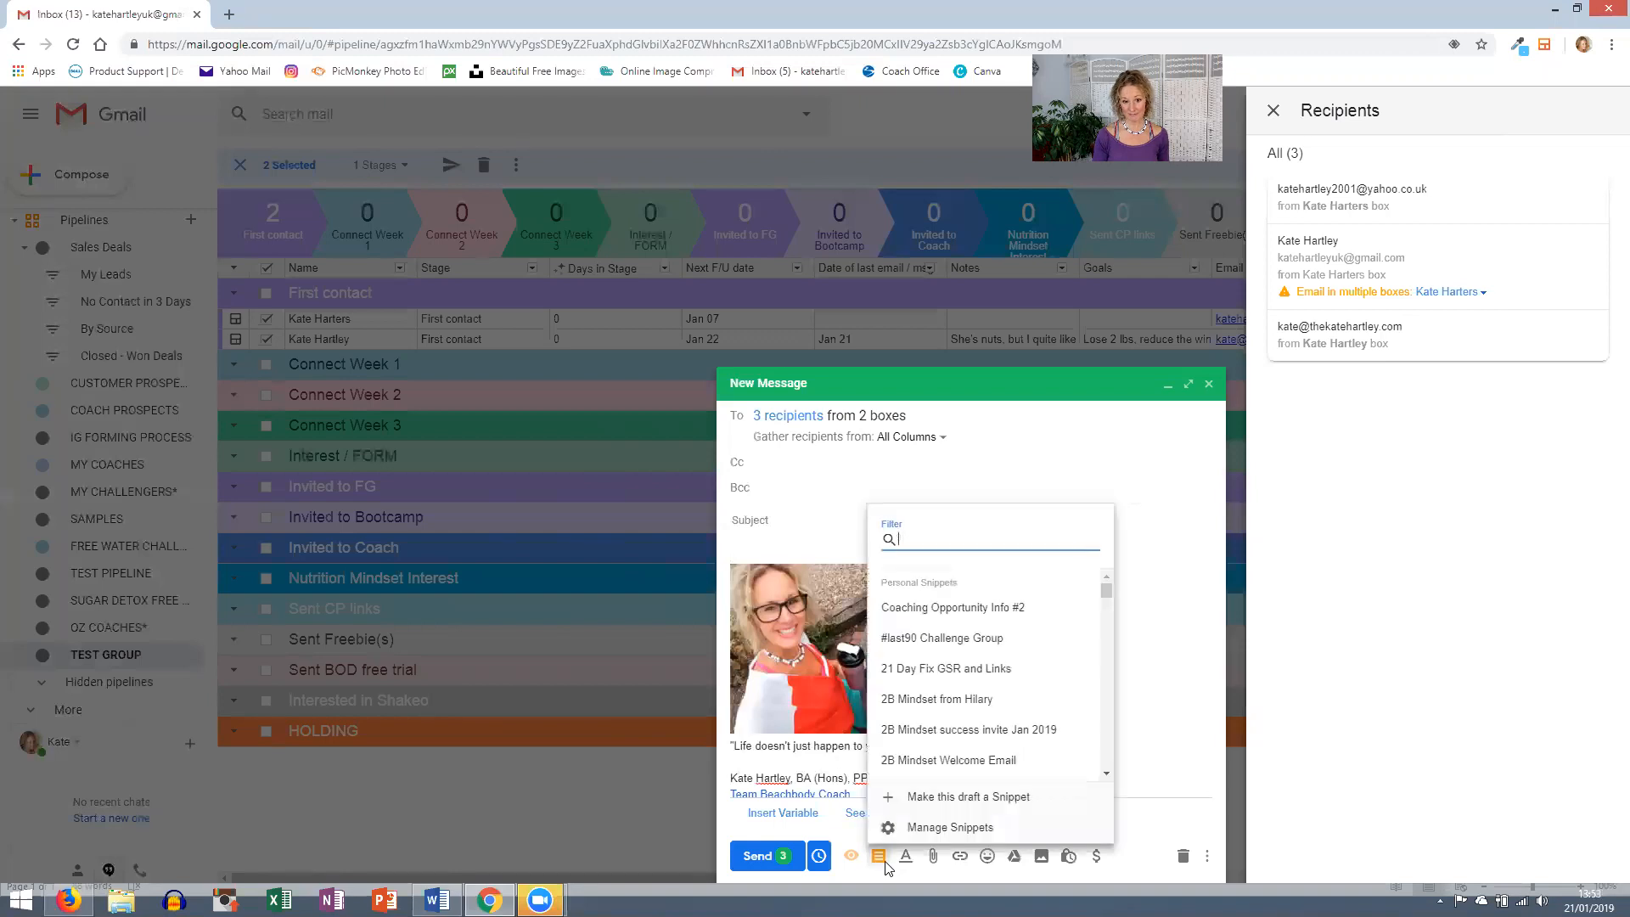
click(925, 728)
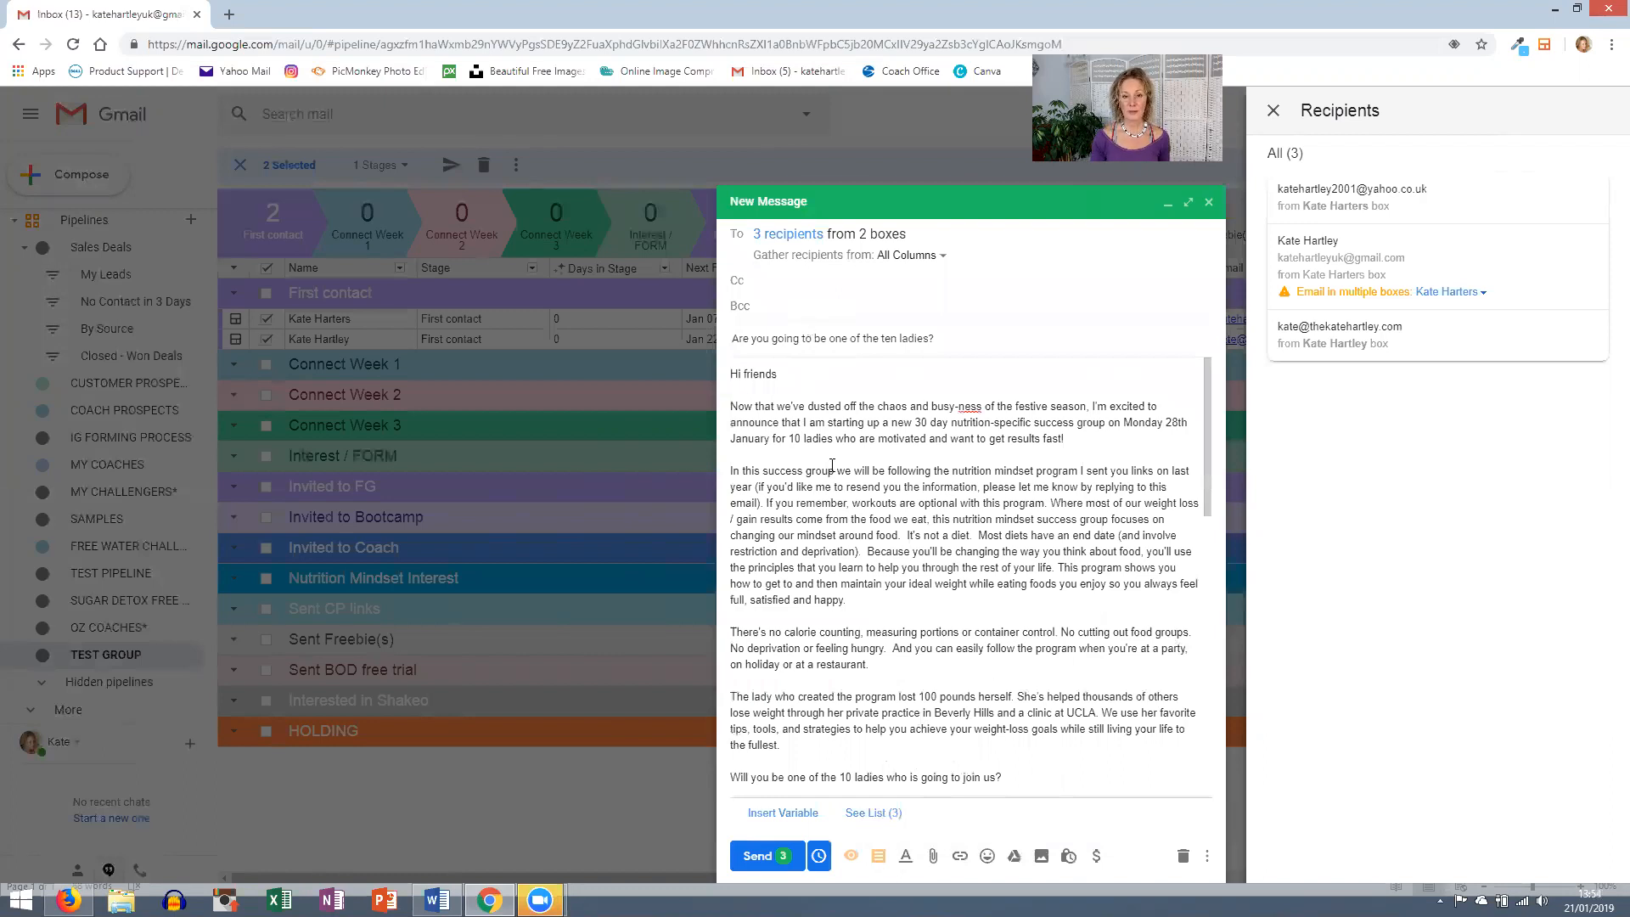
- Remove the recipient marked 'Email in multiple boxes' from See List (3), leaving 2 recipients
click(1189, 204)
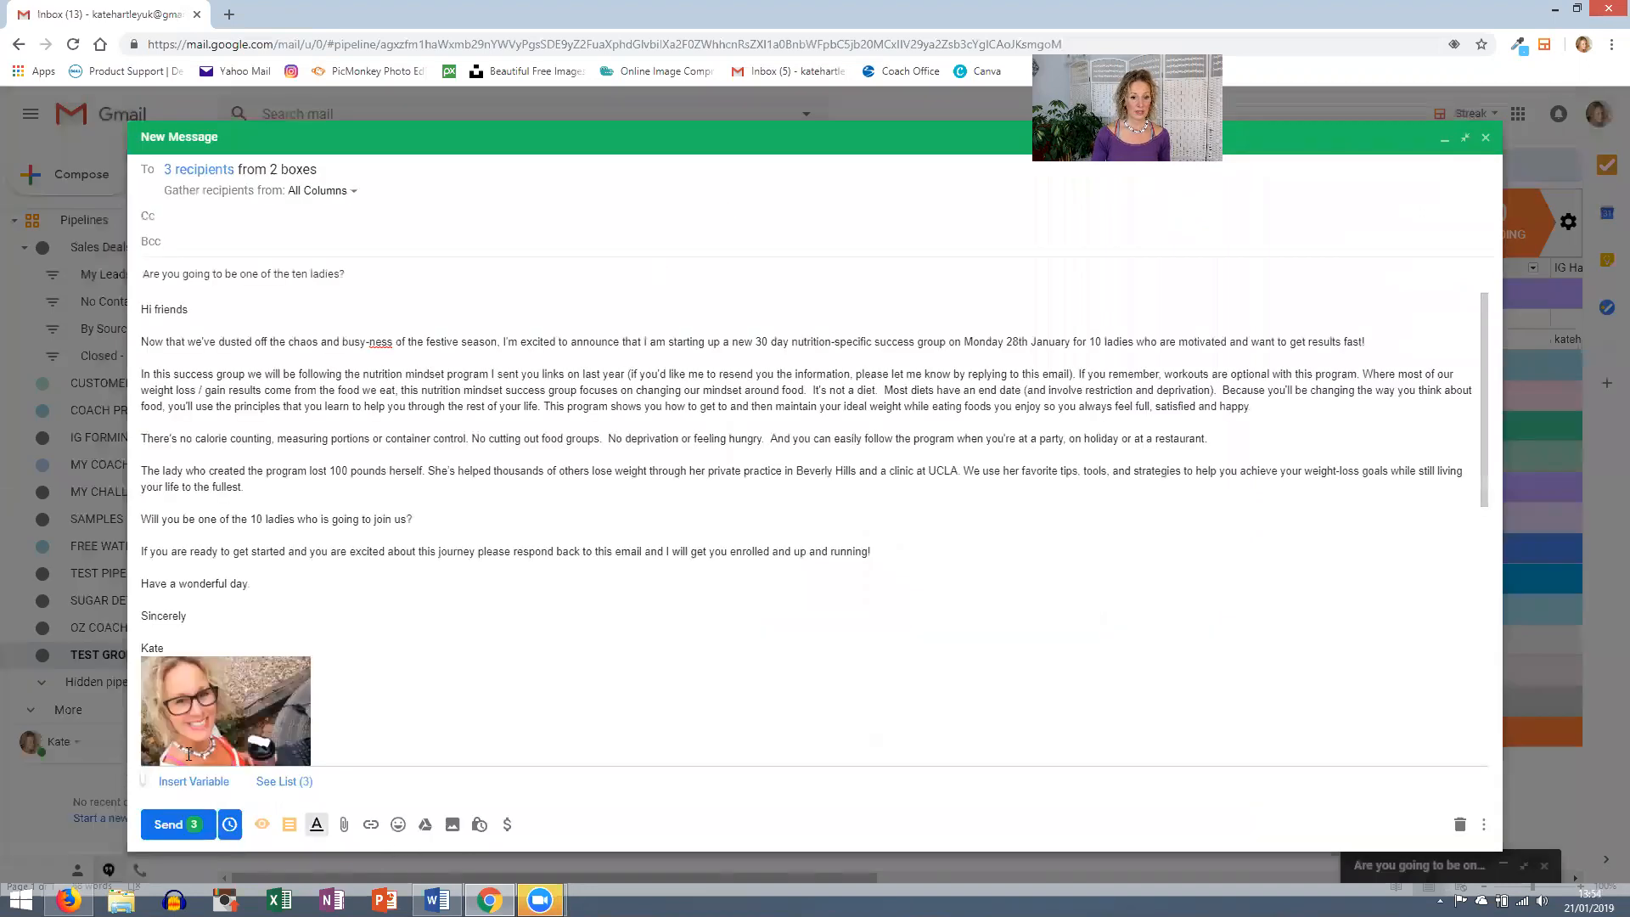
click(285, 780)
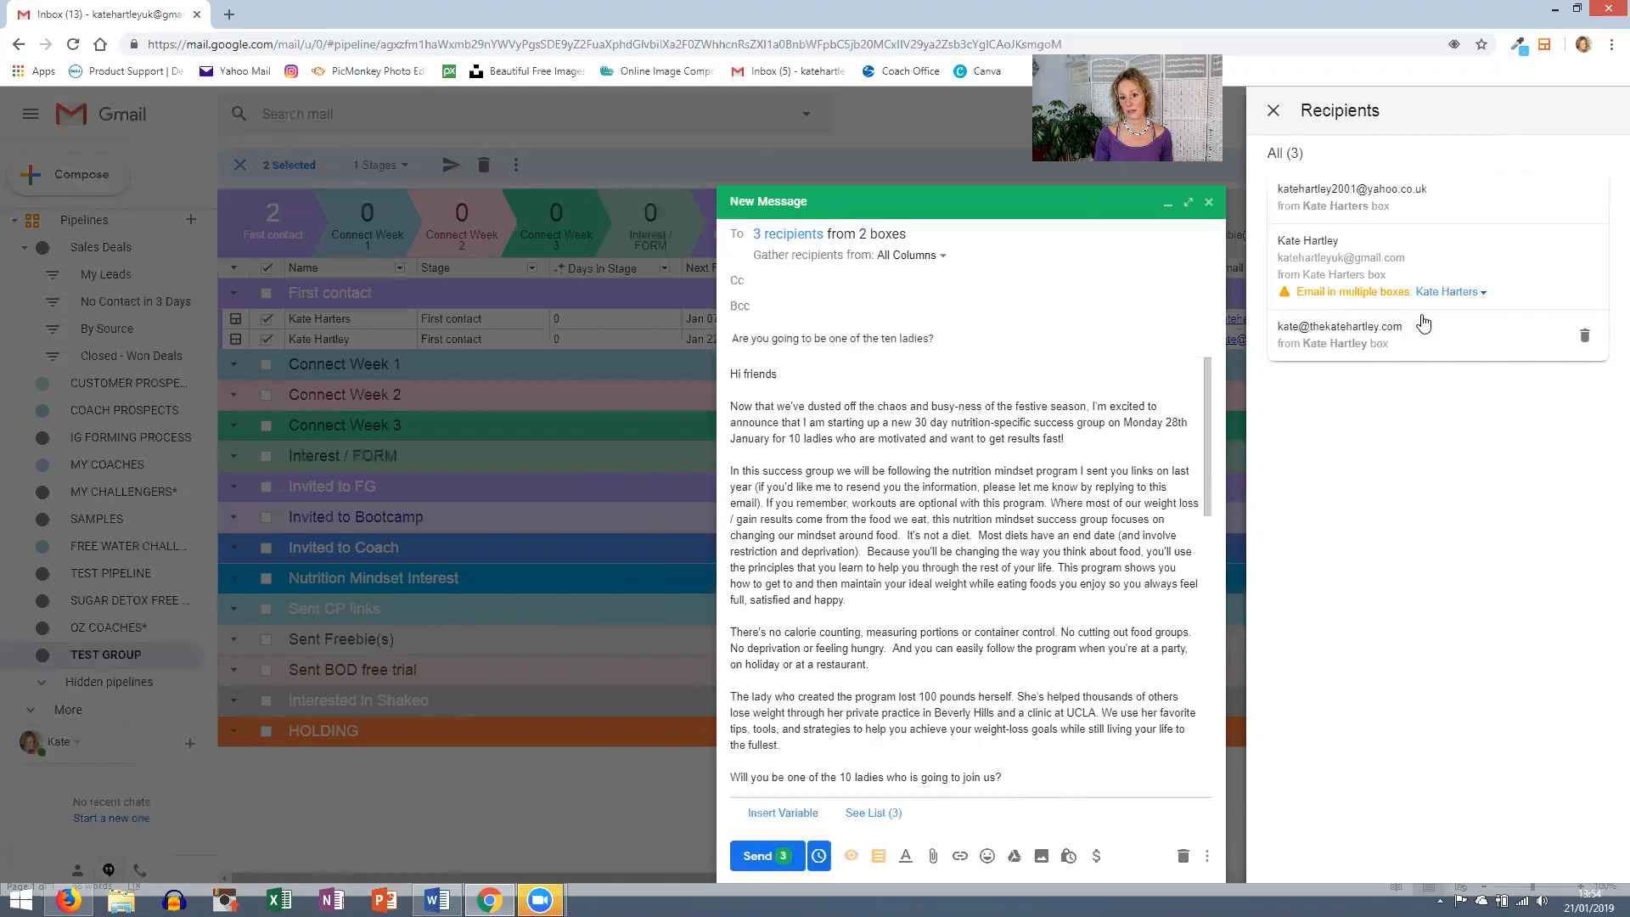
click(1583, 268)
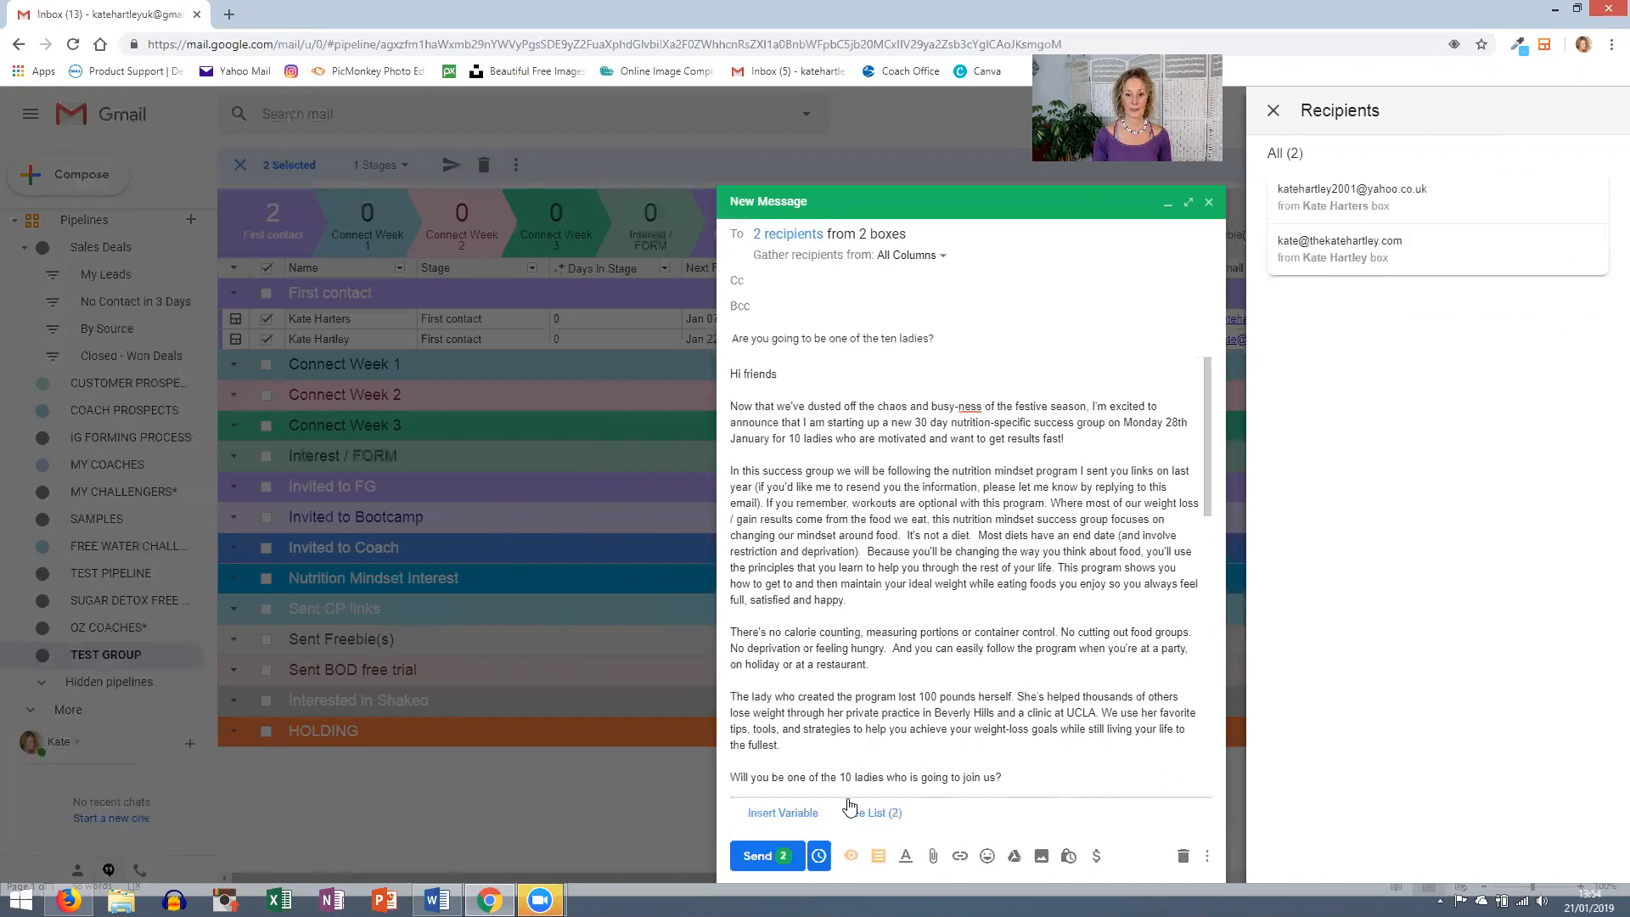
- Insert the Given Name variable before 'Hi friends' at the start of the greeting
click(782, 813)
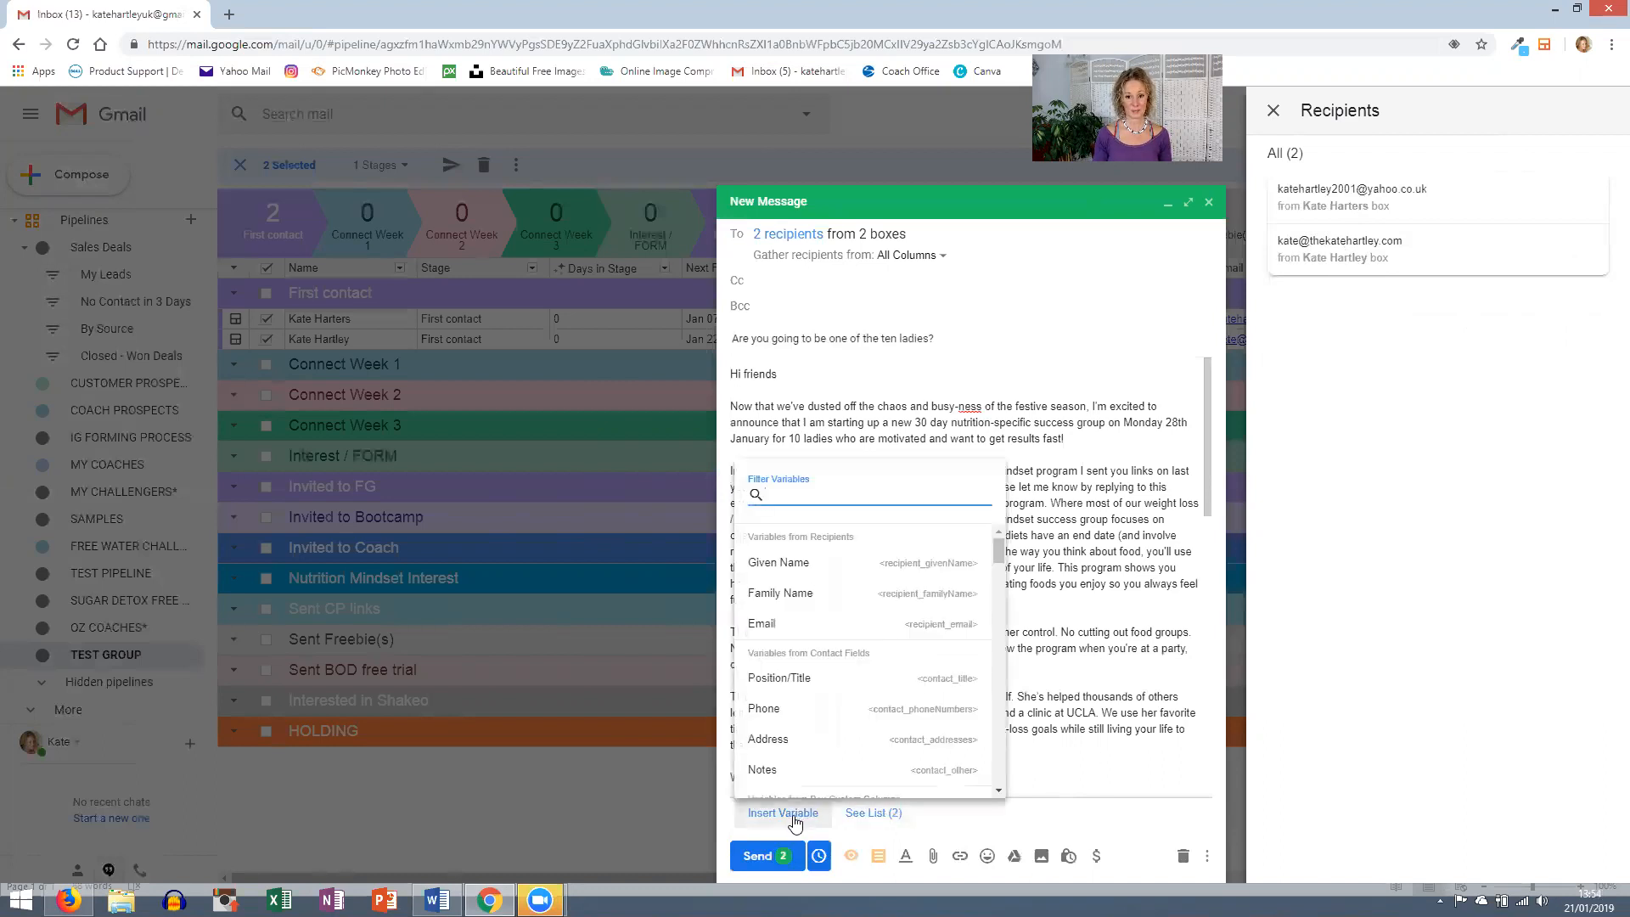
click(774, 564)
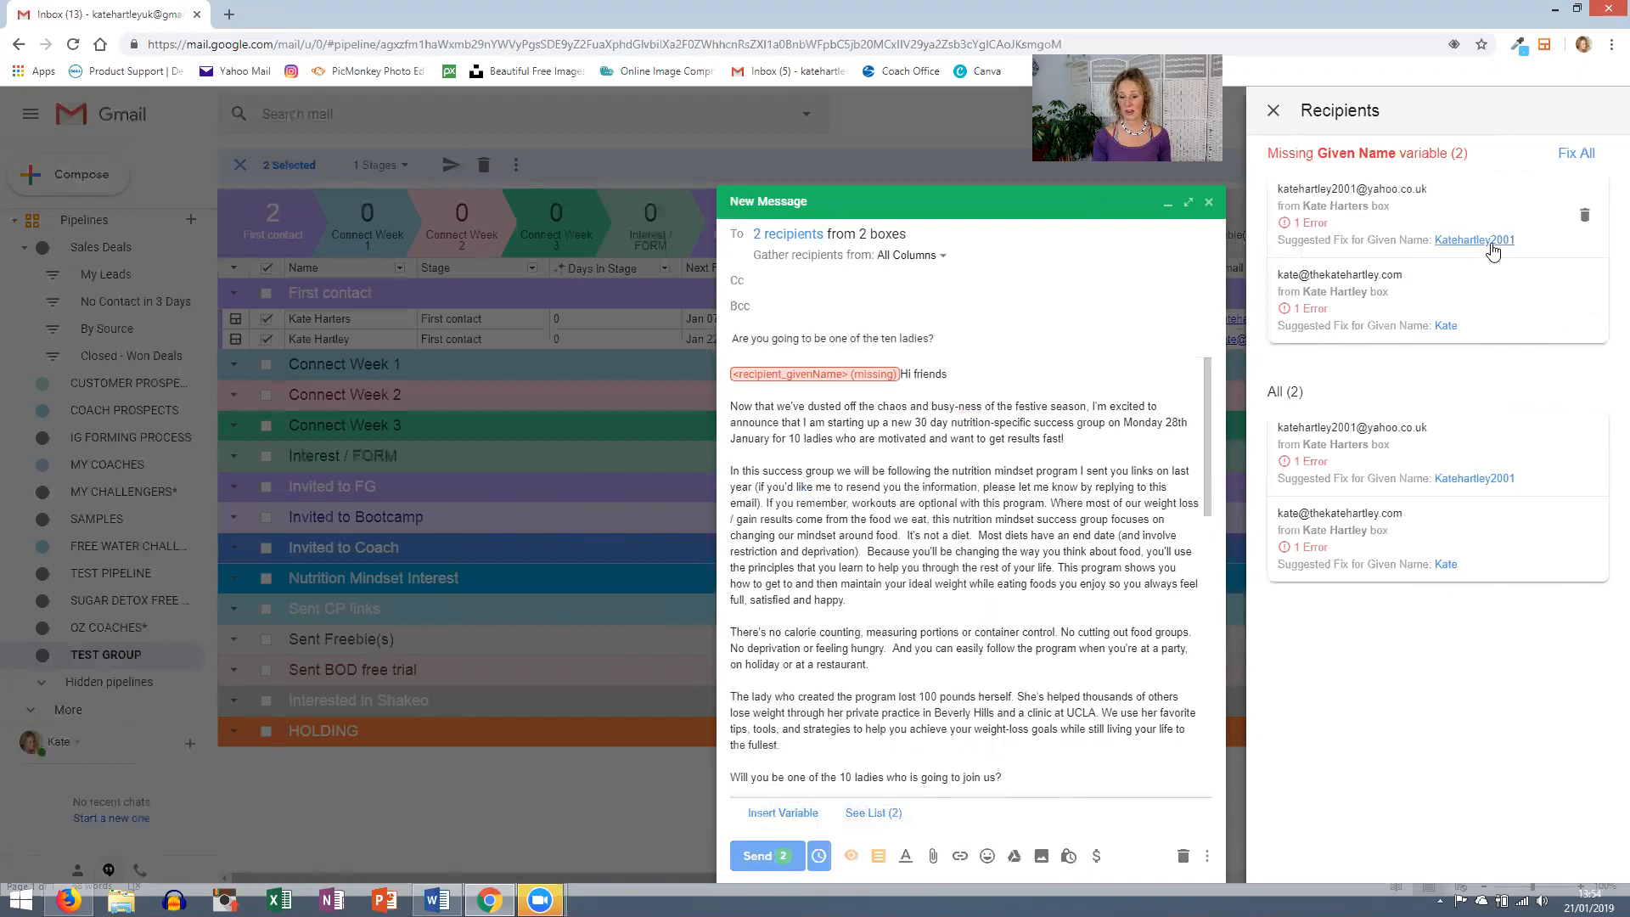
- Remove the first recipient, leaving 1, run Fix All for Given Name, and close the Recipients panel
drag(1520, 242, 1434, 251)
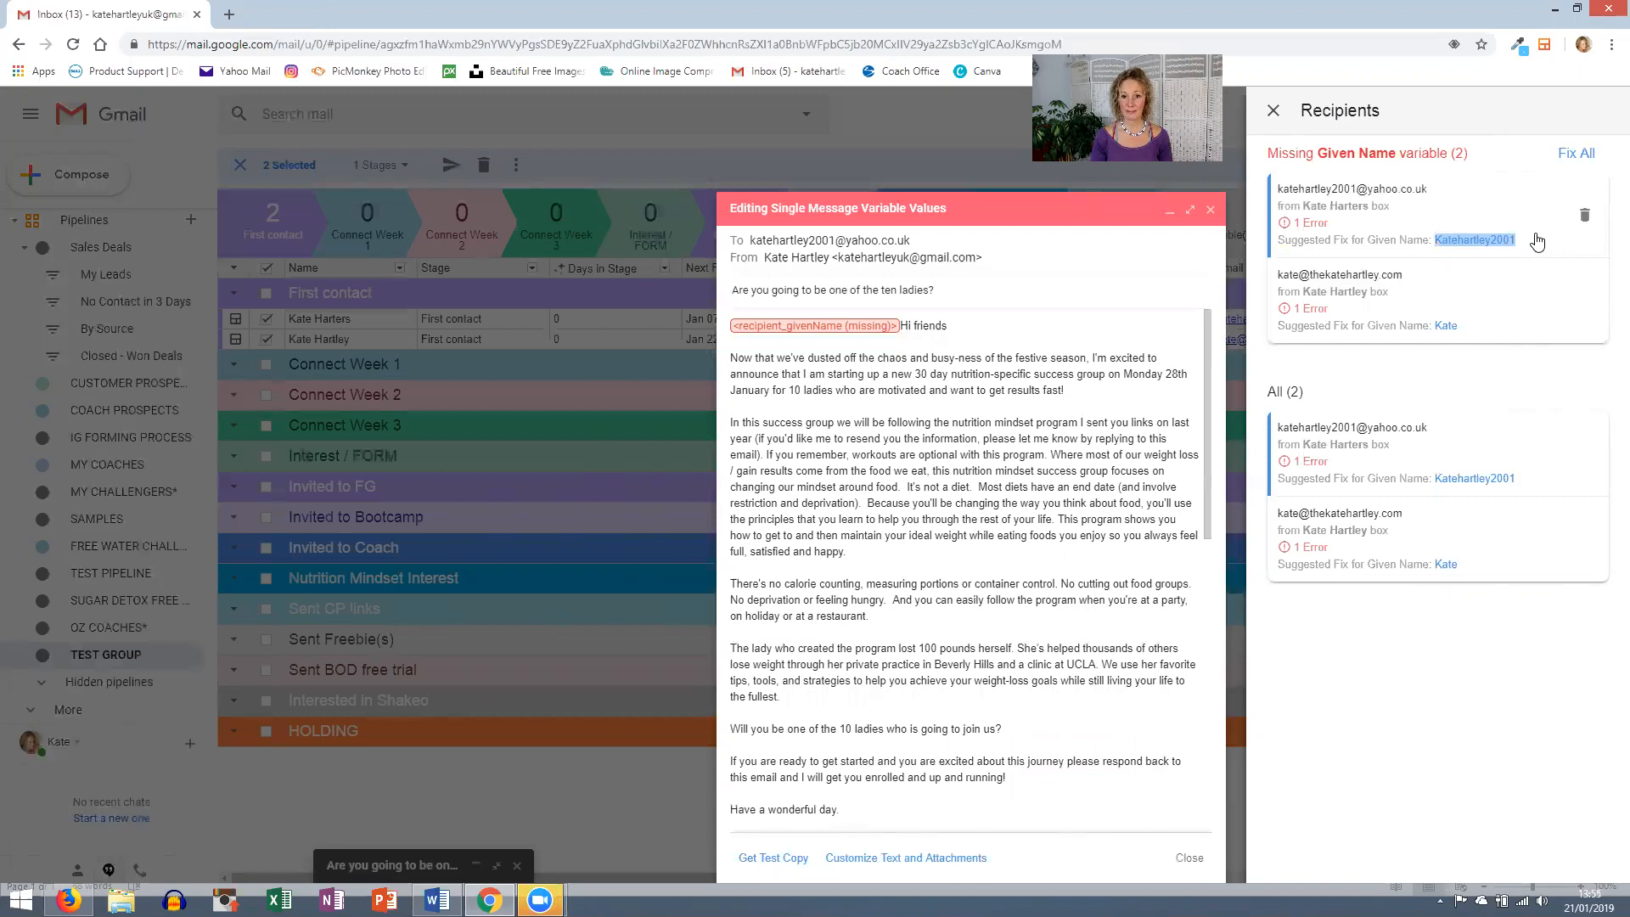
click(1584, 219)
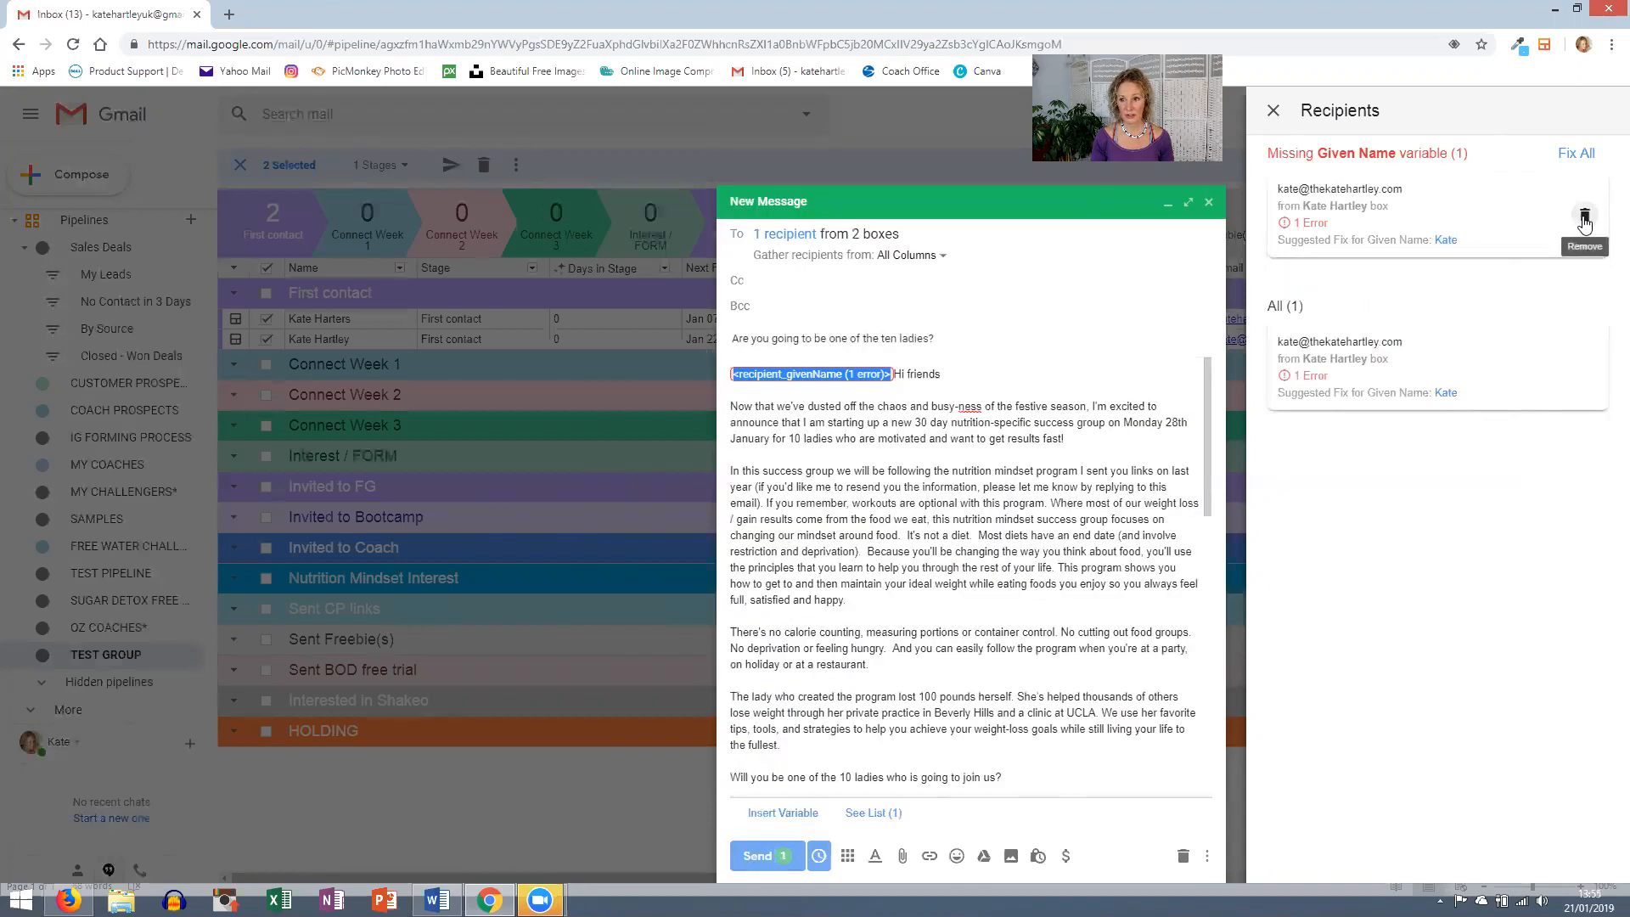
click(1580, 156)
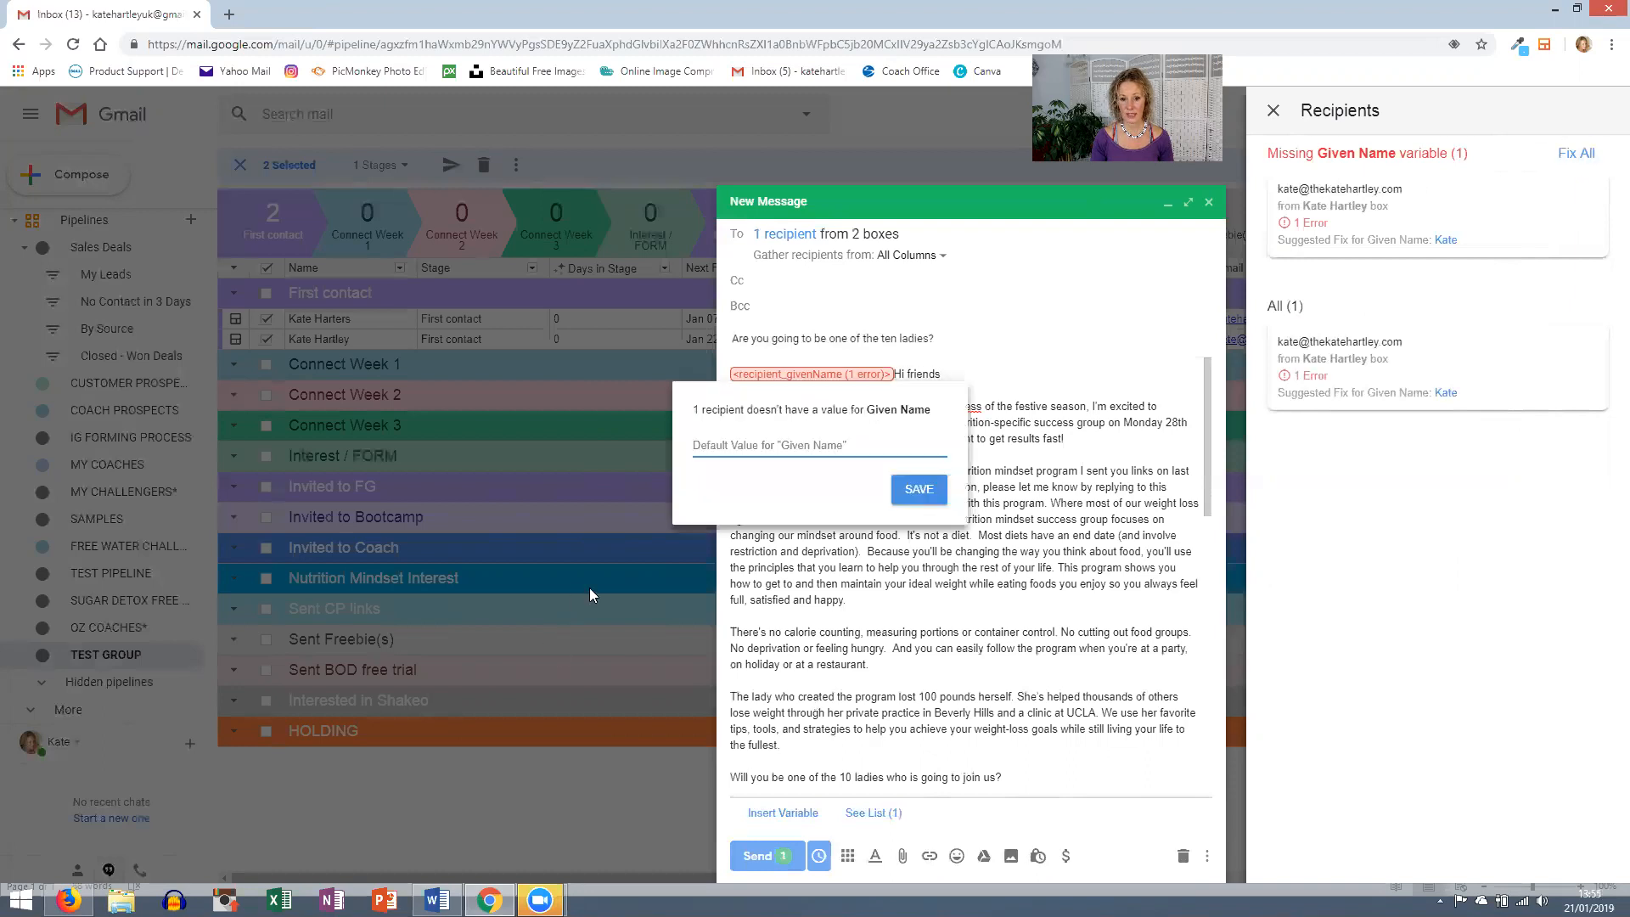
click(910, 492)
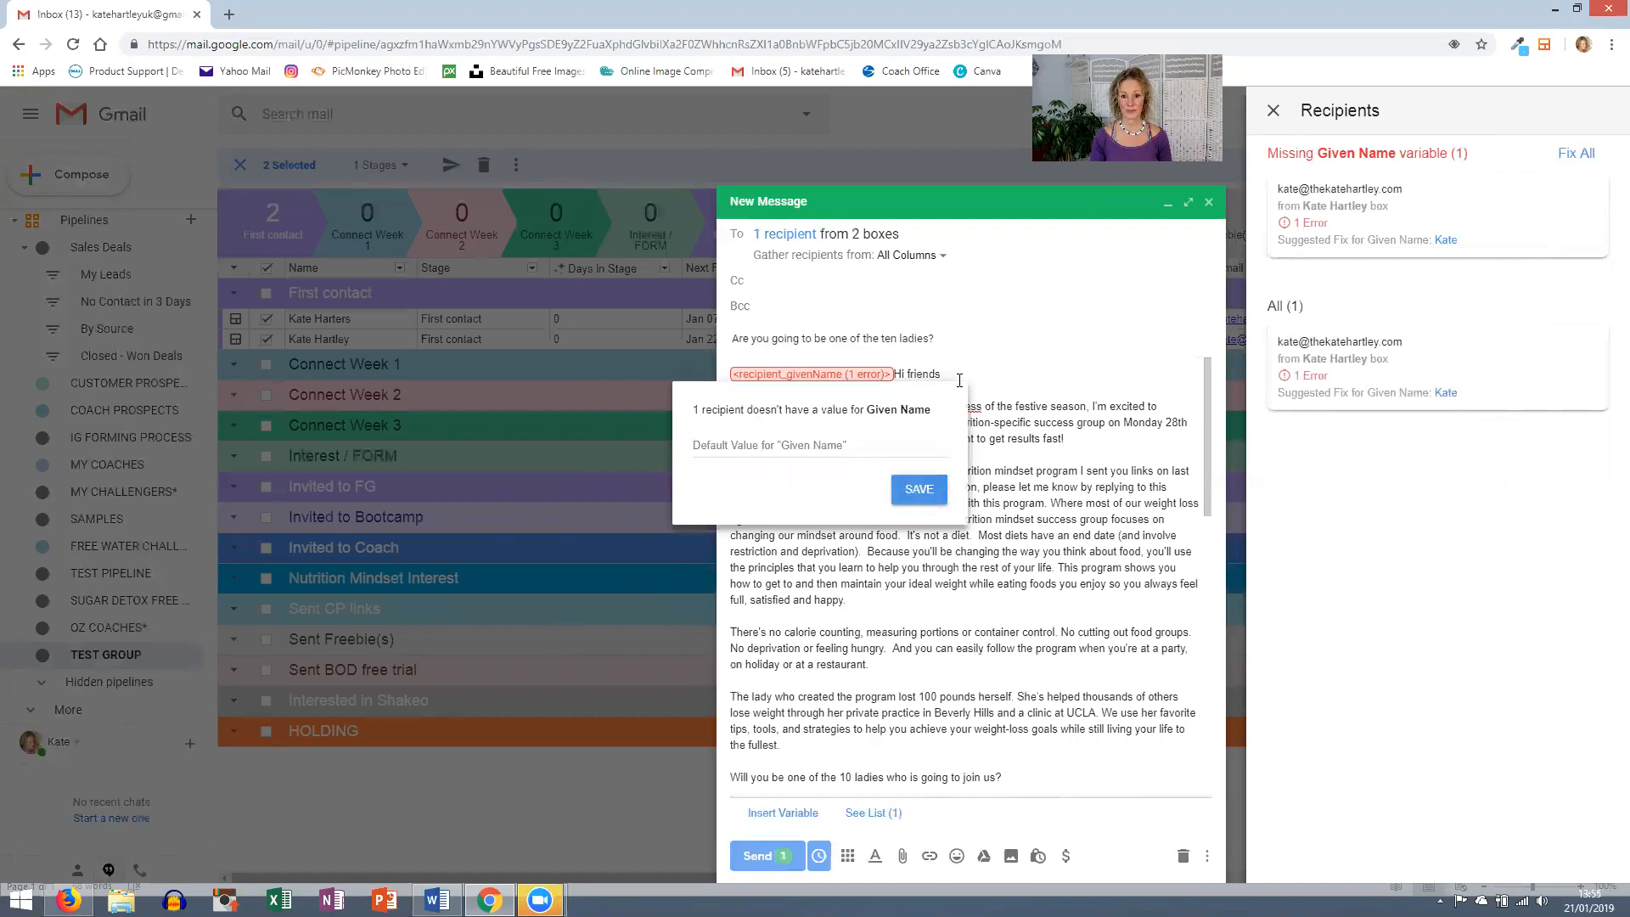
click(1273, 110)
- Set the 'ten ladies' merge draft aside to bring the TEST GROUP pipeline back into view
click(1542, 206)
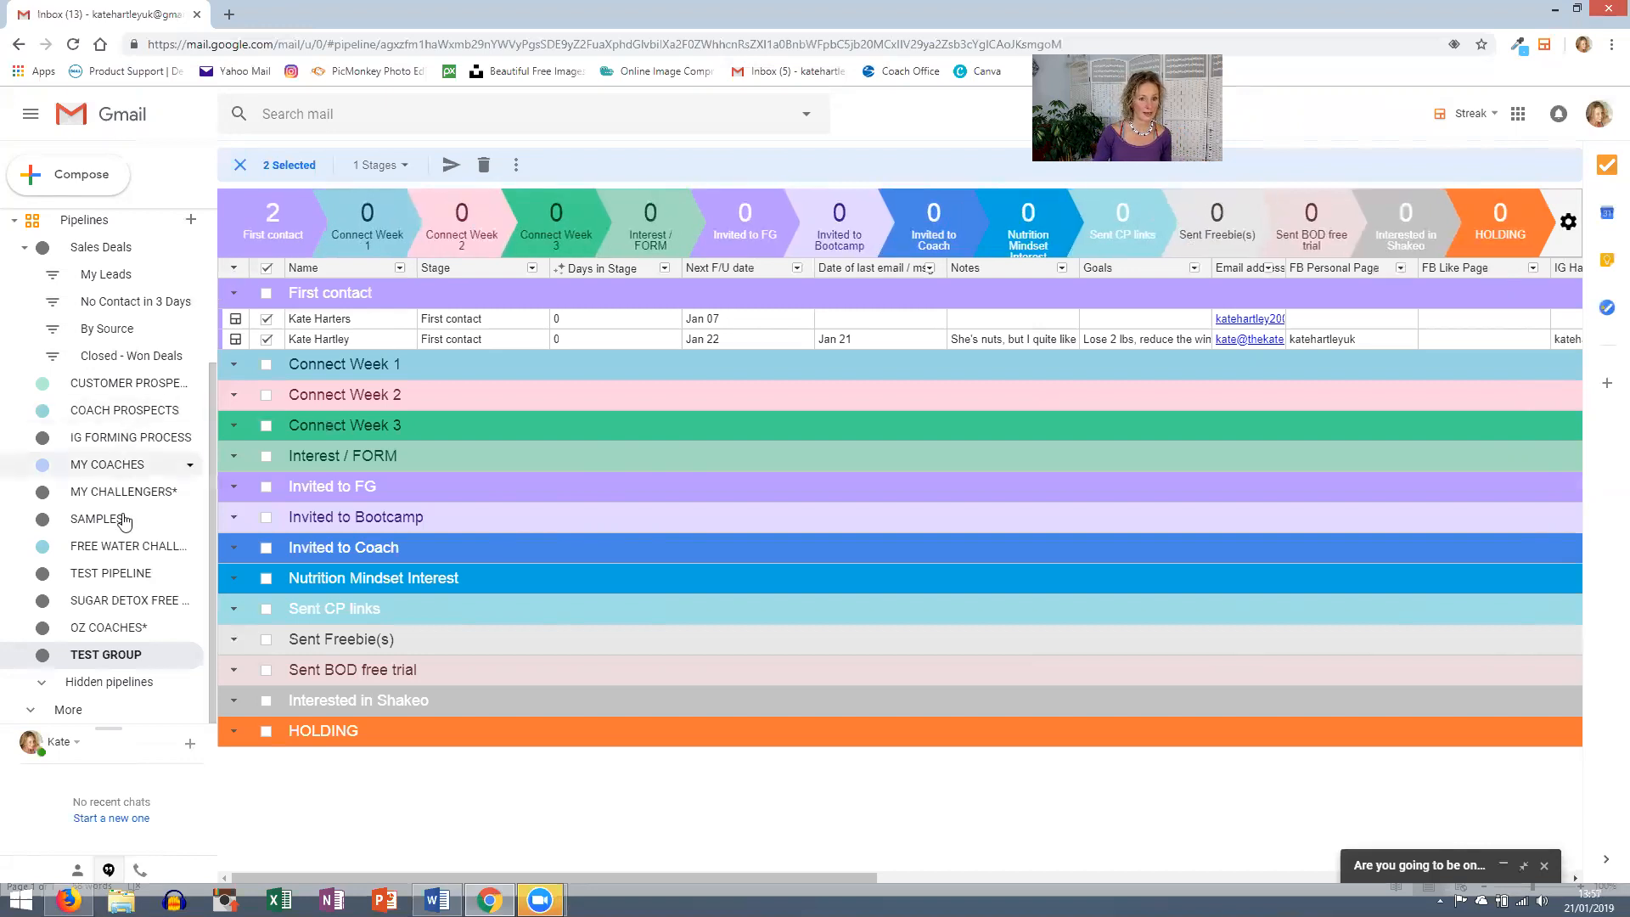
click(122, 444)
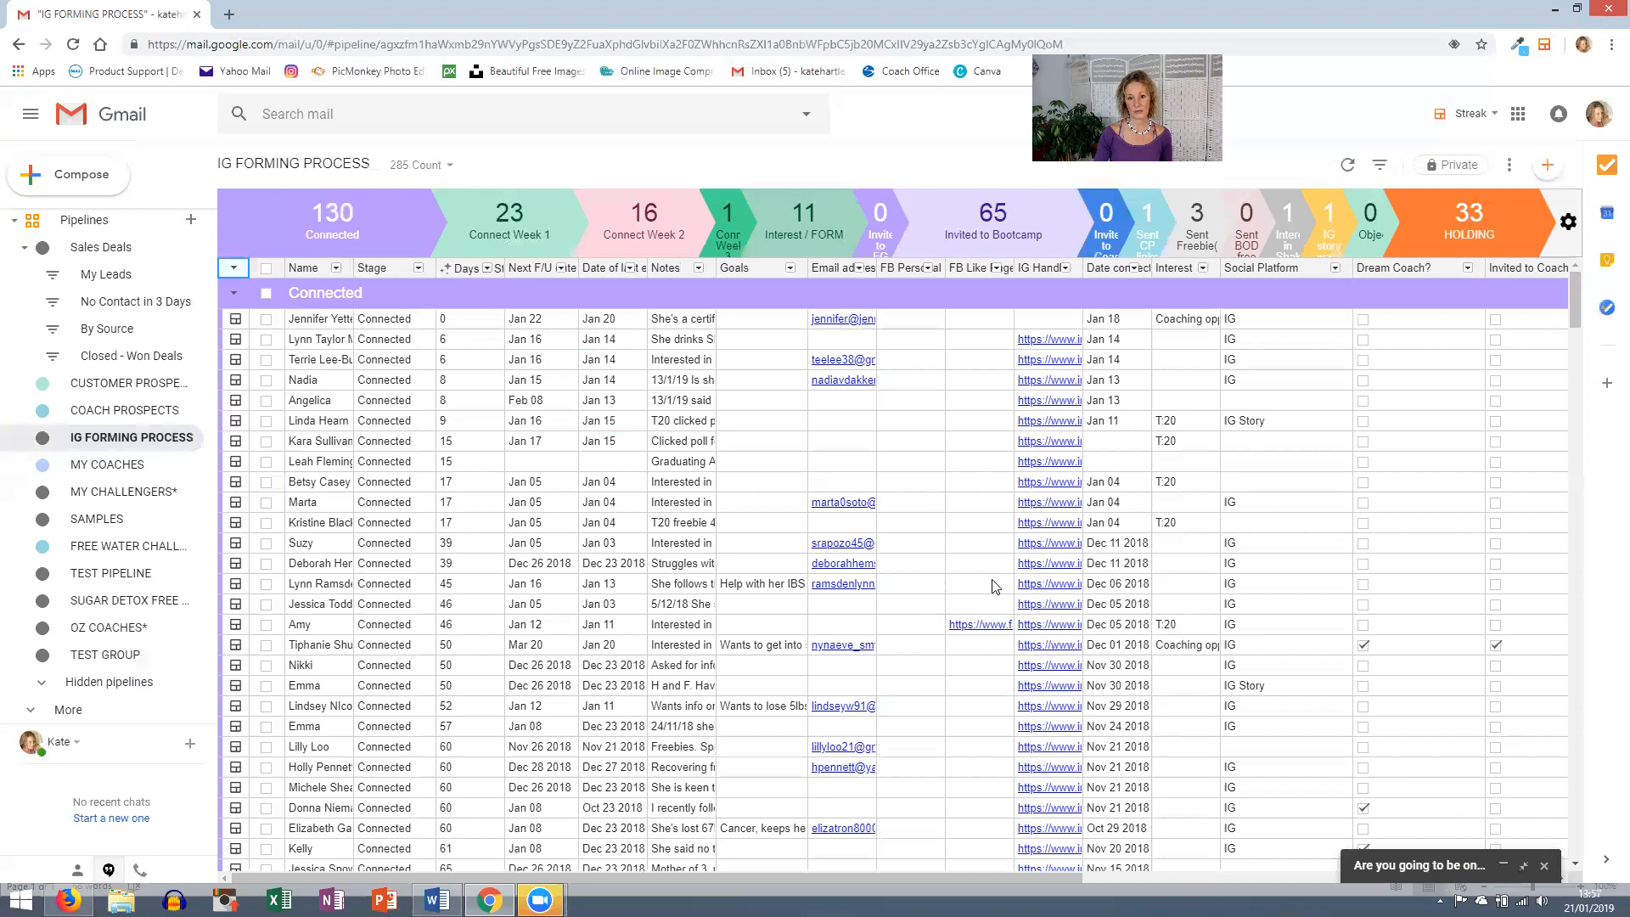
scroll(989, 586, down, 3)
scroll(989, 586, down, 15)
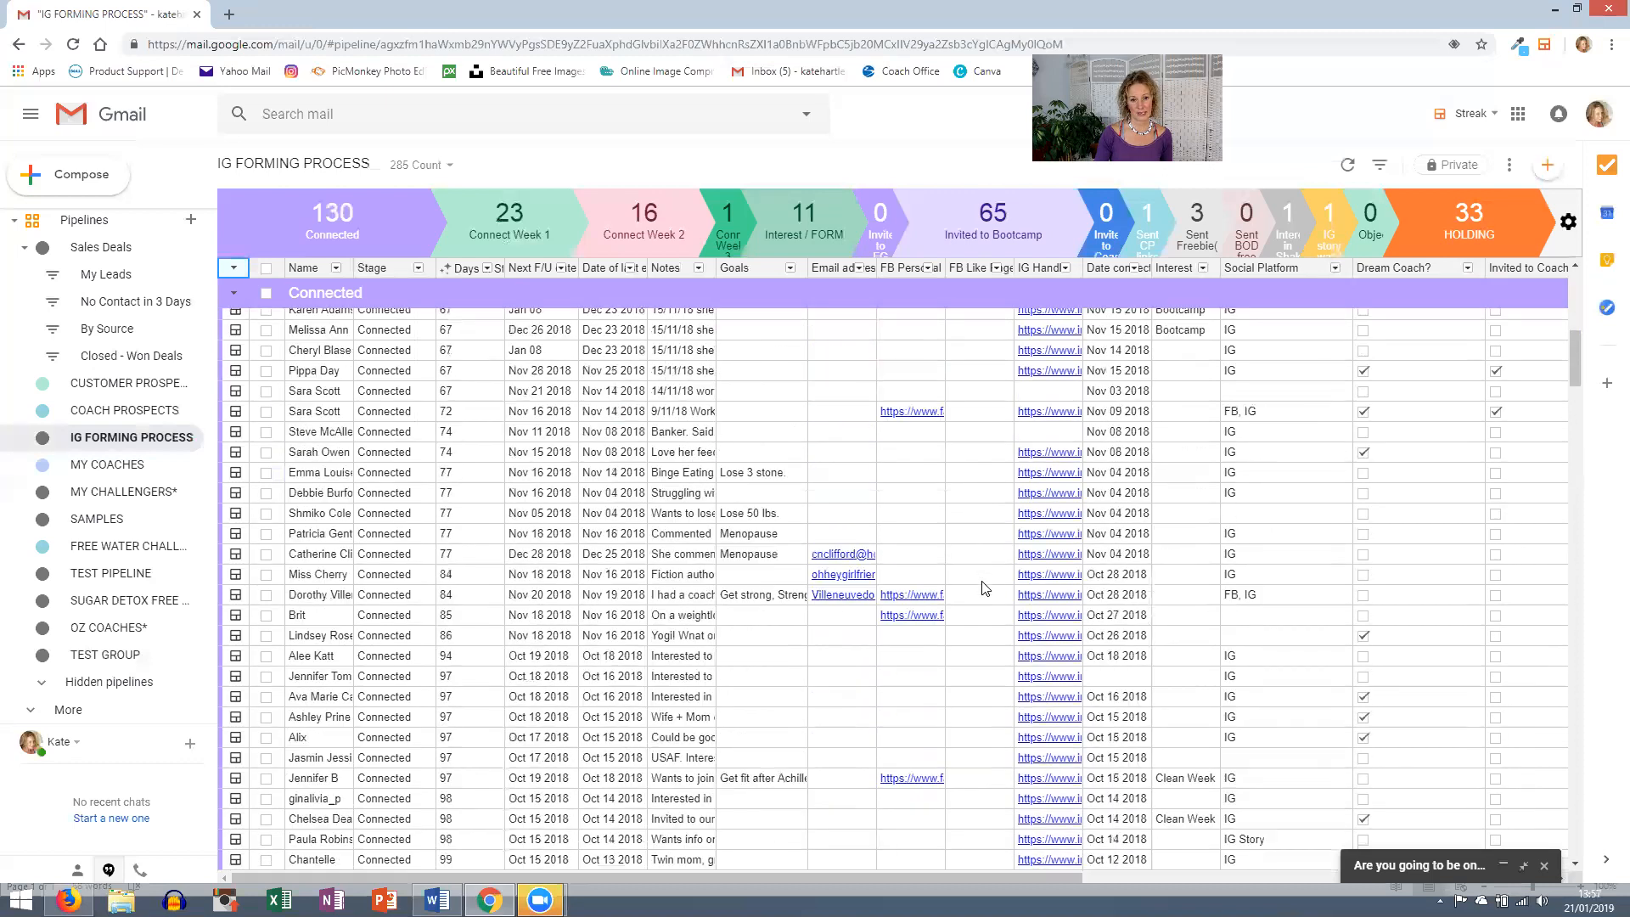
scroll(974, 591, down, 15)
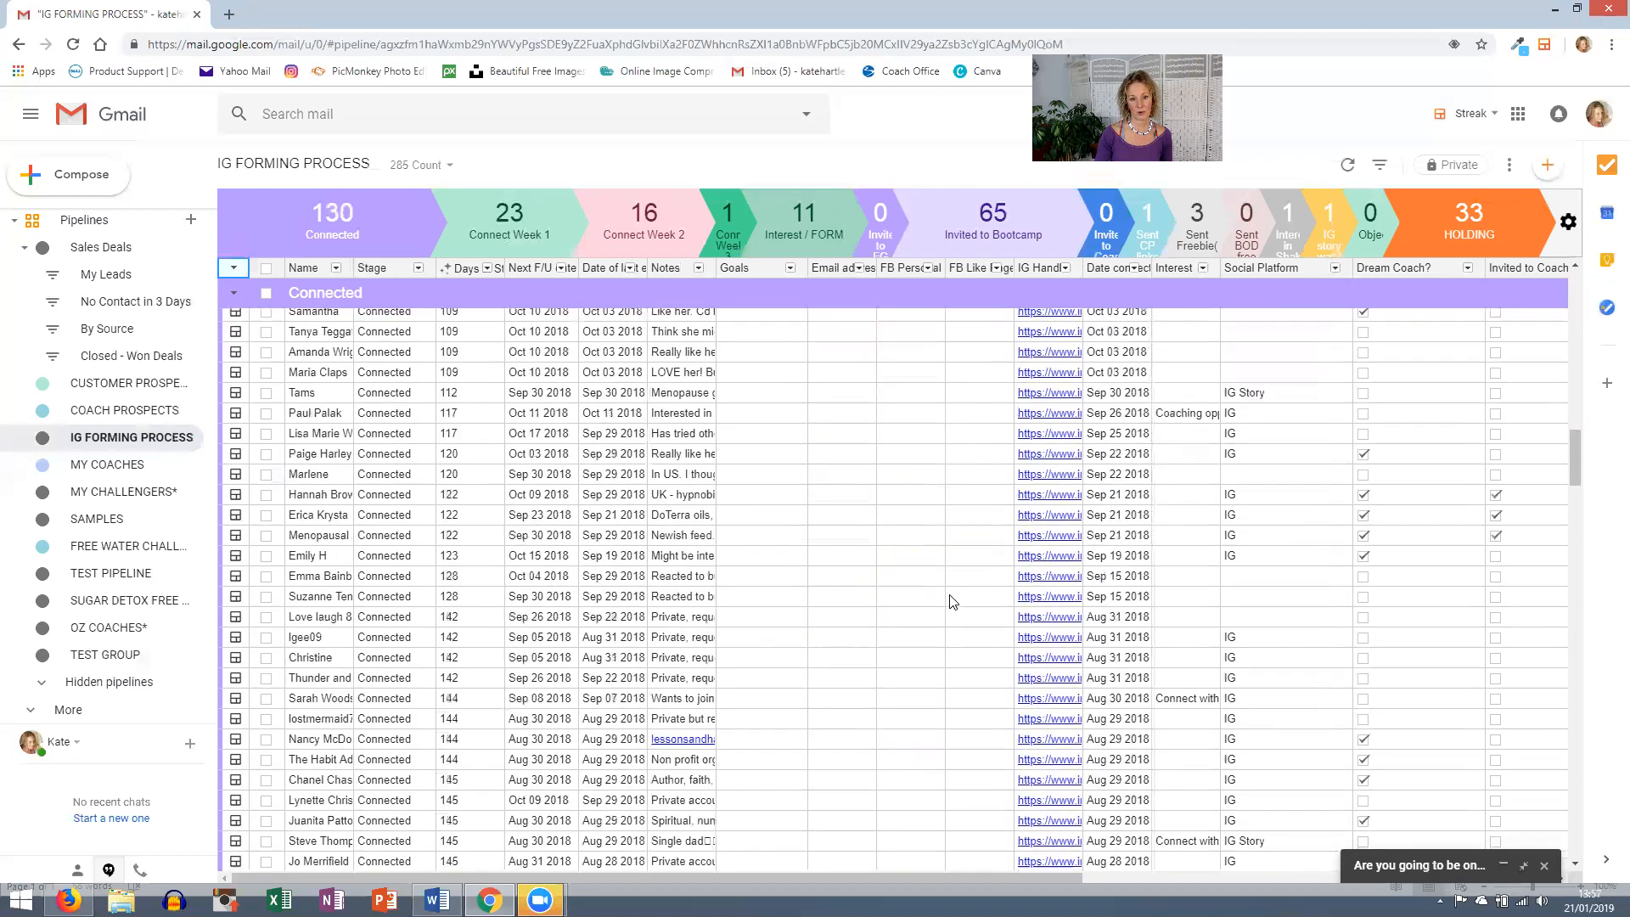
scroll(930, 604, down, 20)
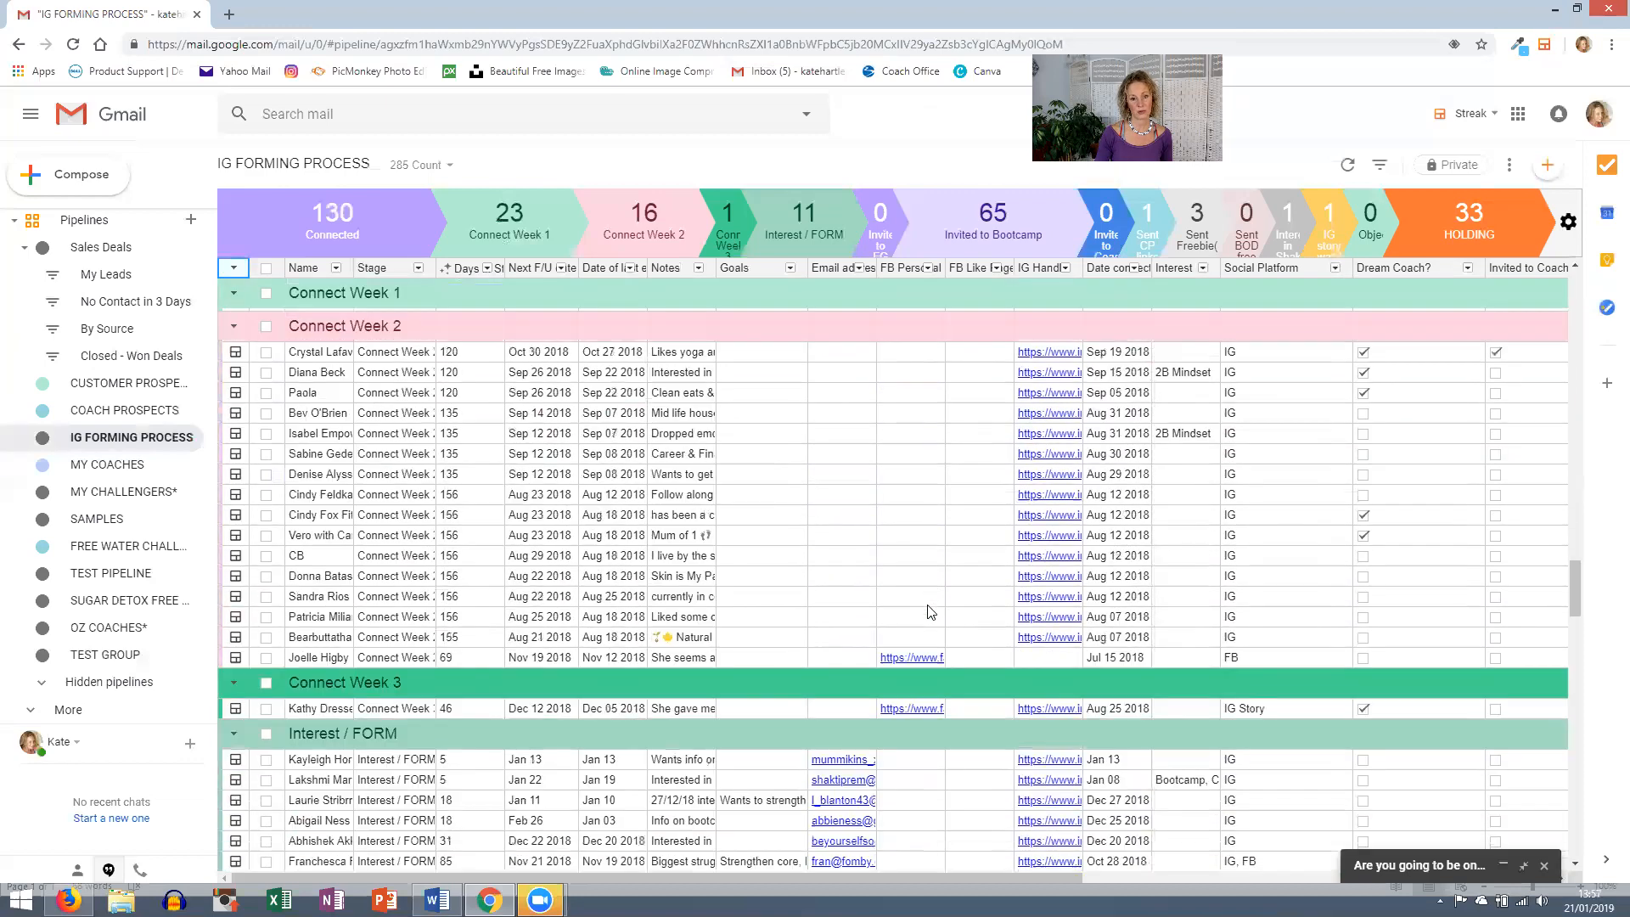
scroll(931, 612, down, 20)
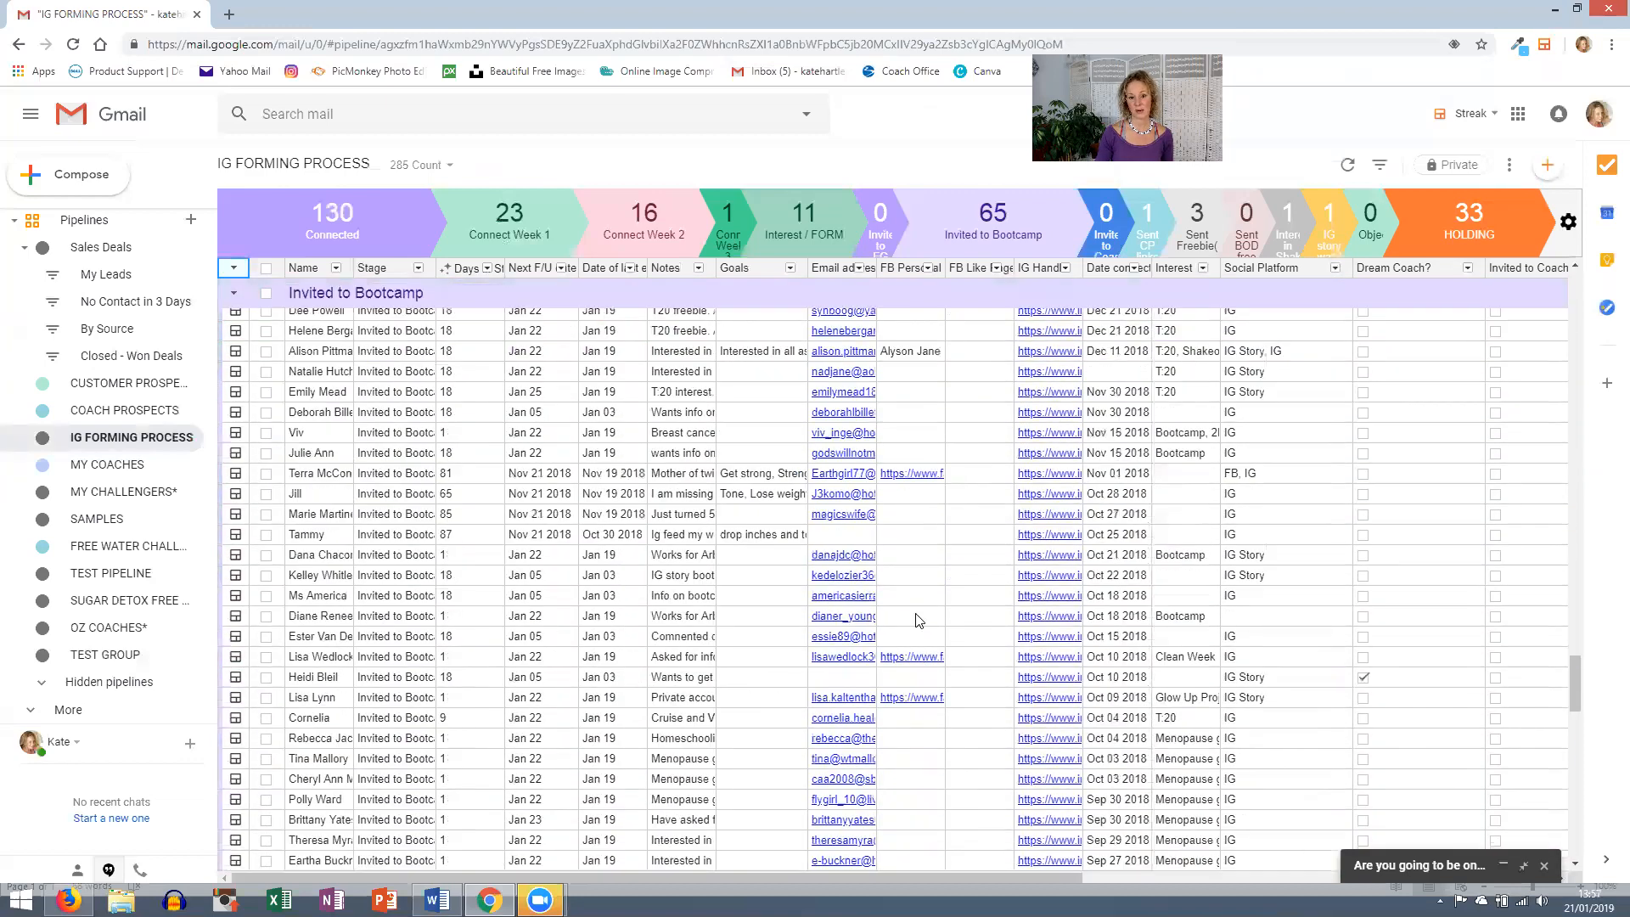
scroll(902, 621, down, 7)
scroll(894, 624, up, 20)
scroll(893, 630, up, 15)
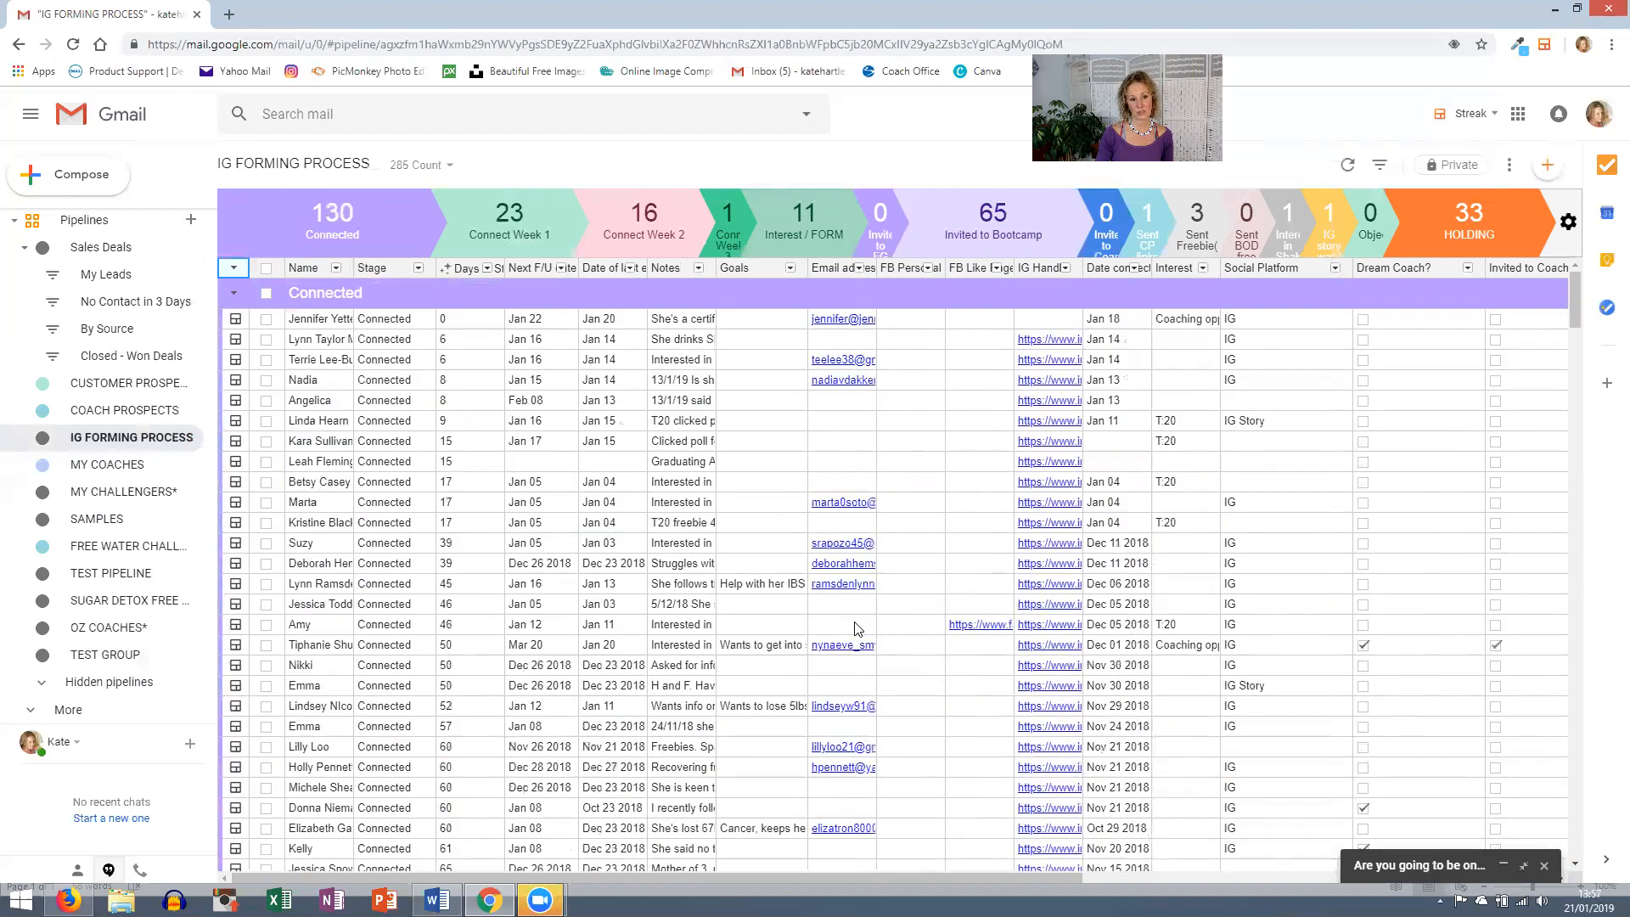
scroll(127, 694, up, 3)
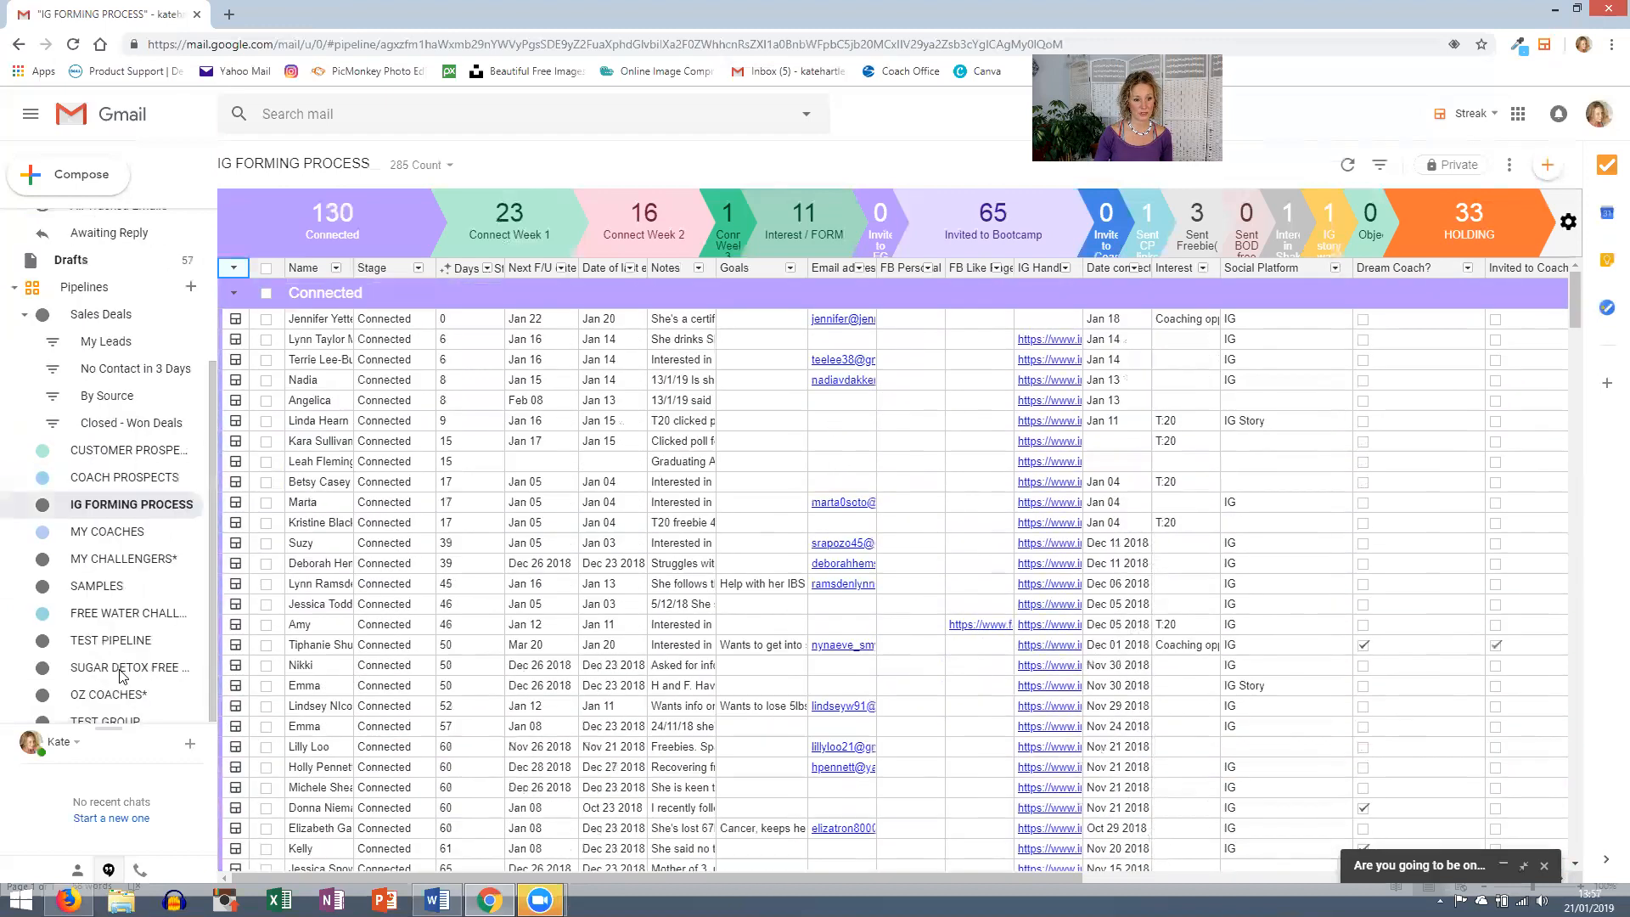
scroll(128, 693, down, 3)
click(119, 654)
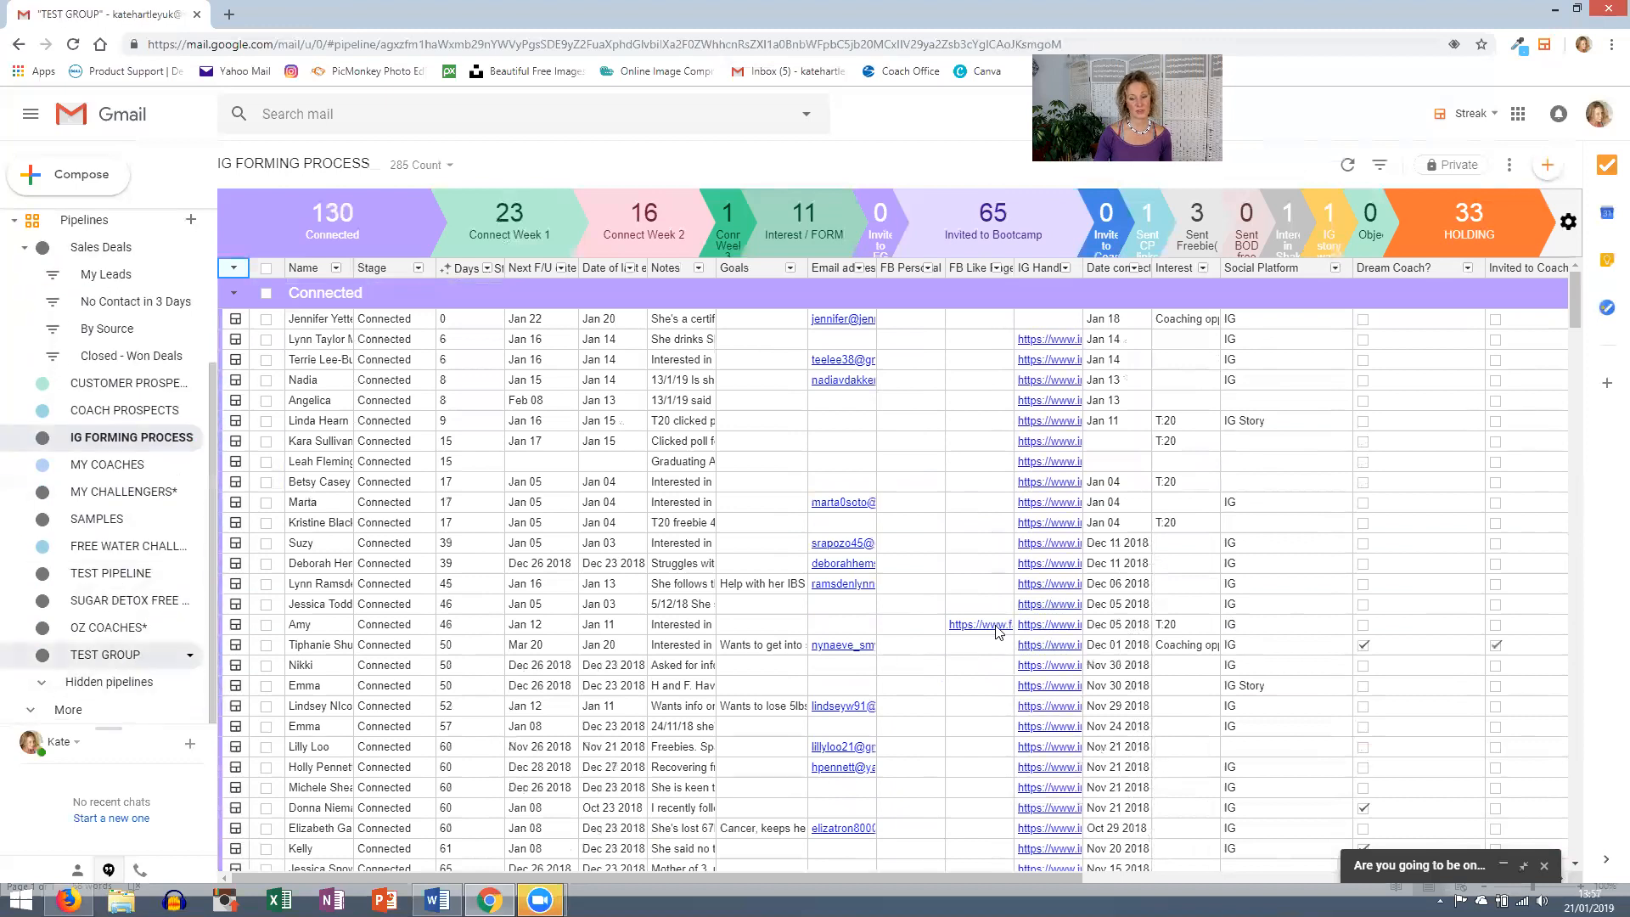